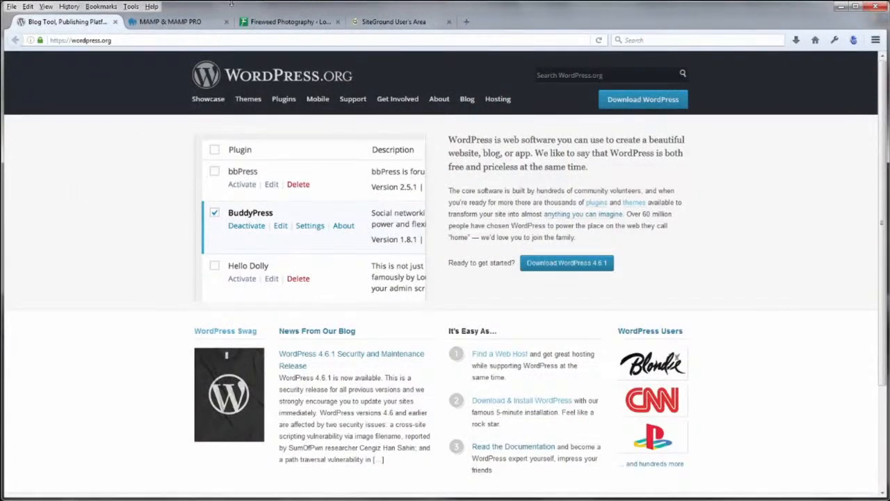
# Glance over the MAMP and local login tabs, then show the SiteGround account management page
pyautogui.click(195, 26)
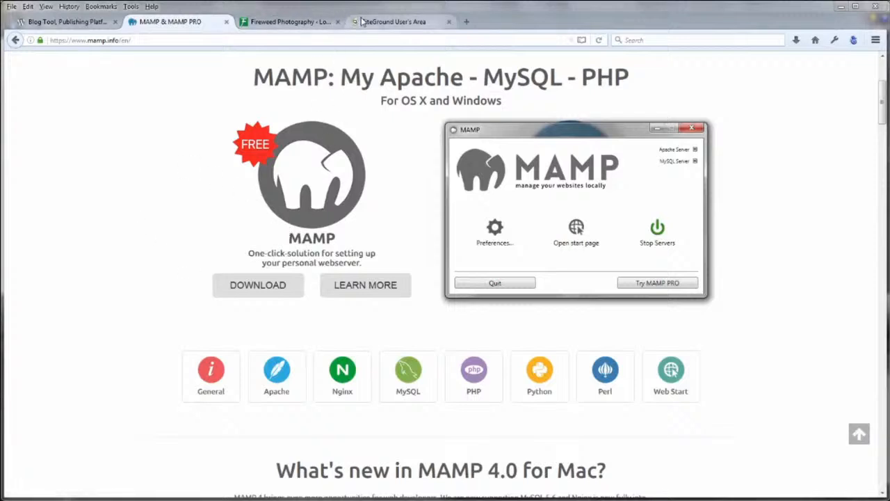
pyautogui.click(303, 25)
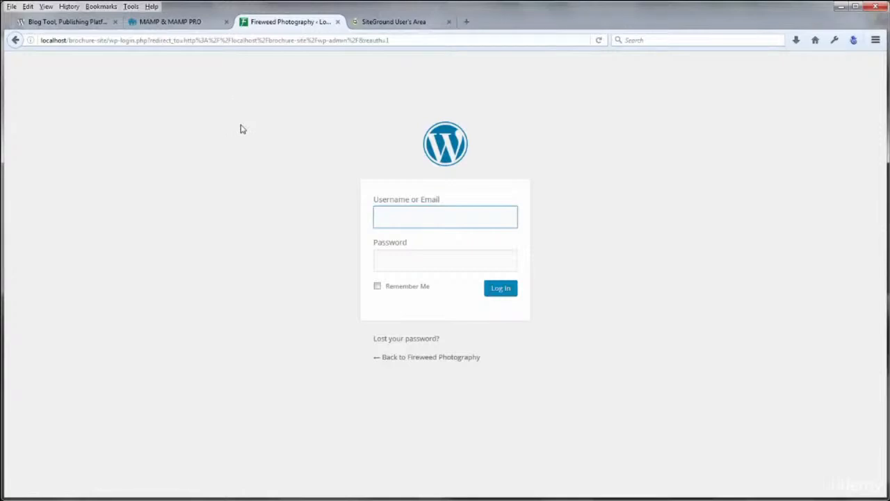
pyautogui.click(372, 23)
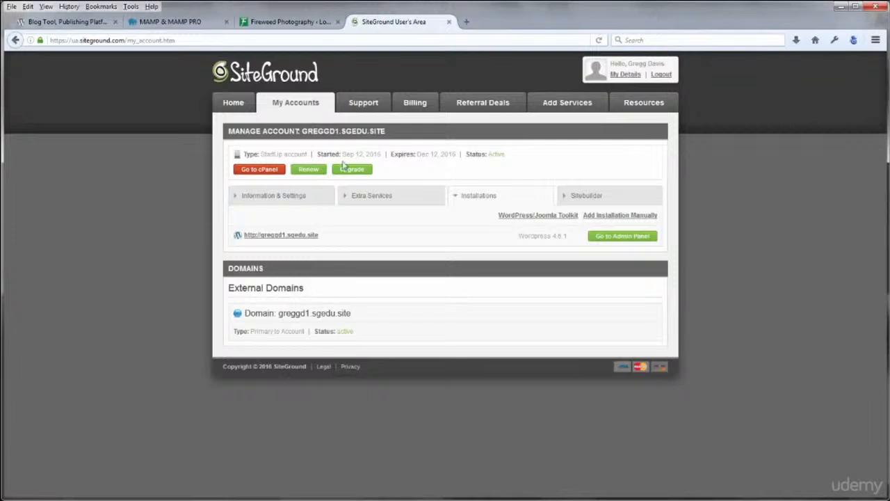
# Open public_html in cPanel's File Manager with hidden files shown, then head to MySQL databases
pyautogui.click(267, 171)
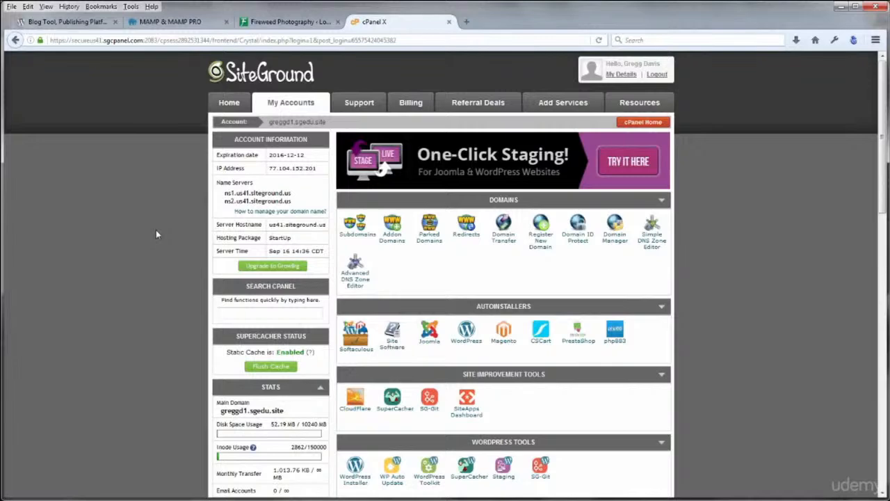
pyautogui.scroll(-5, 155, 230)
pyautogui.scroll(-5, 507, 370)
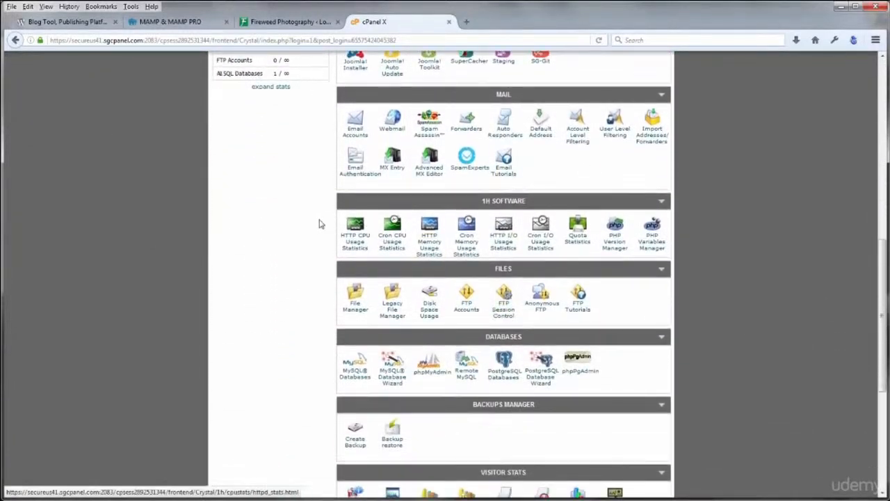
pyautogui.click(355, 304)
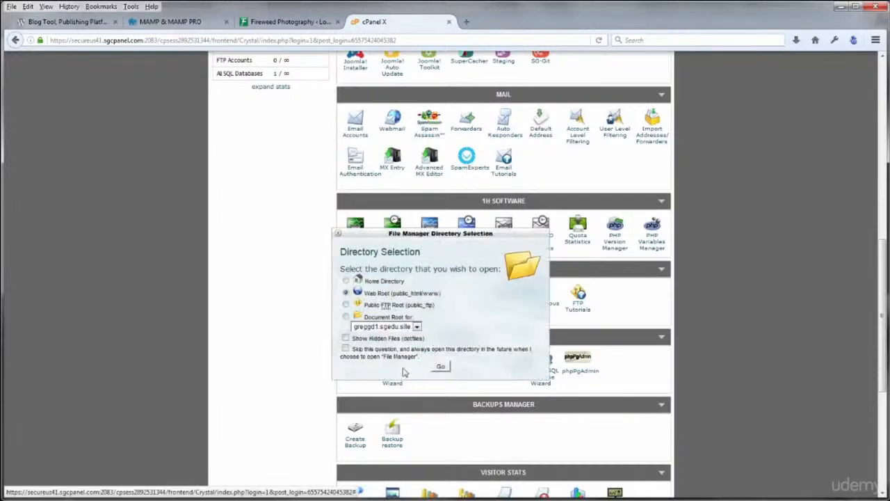
pyautogui.click(346, 339)
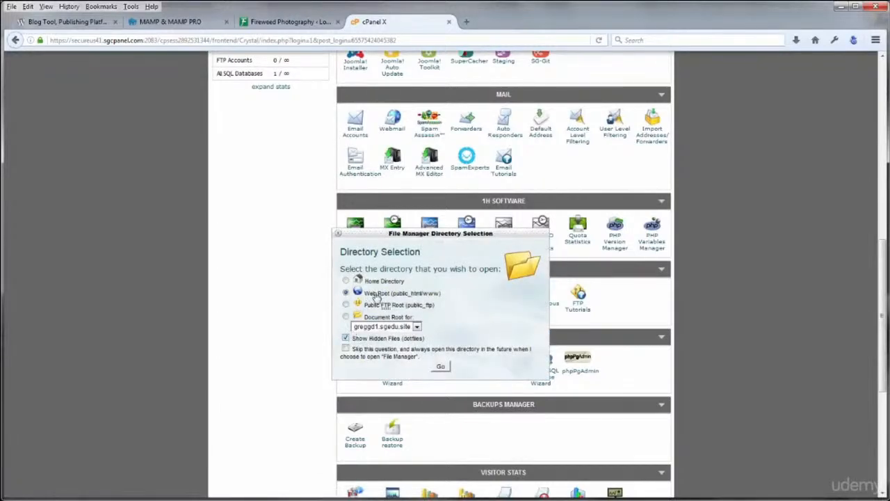
pyautogui.click(441, 368)
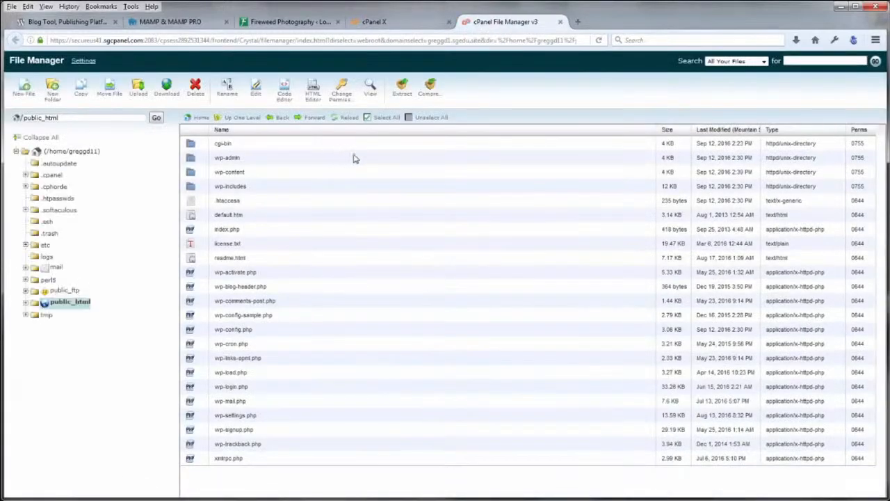
pyautogui.click(407, 23)
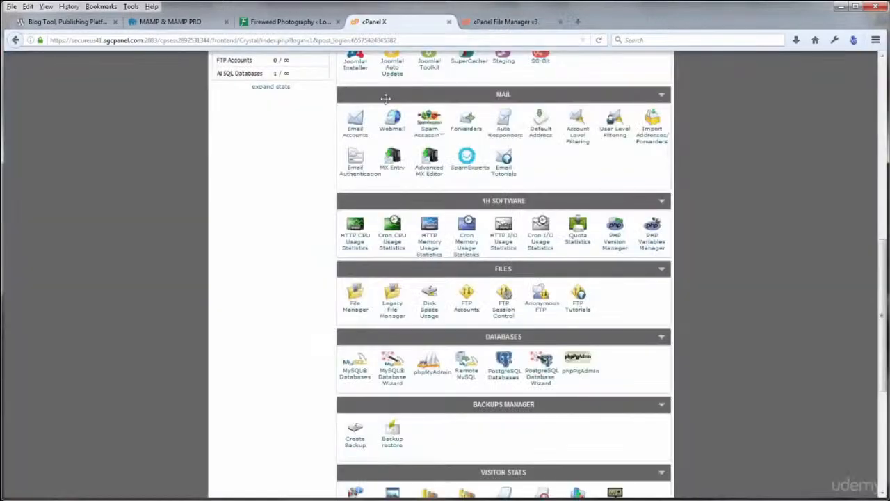
pyautogui.click(354, 369)
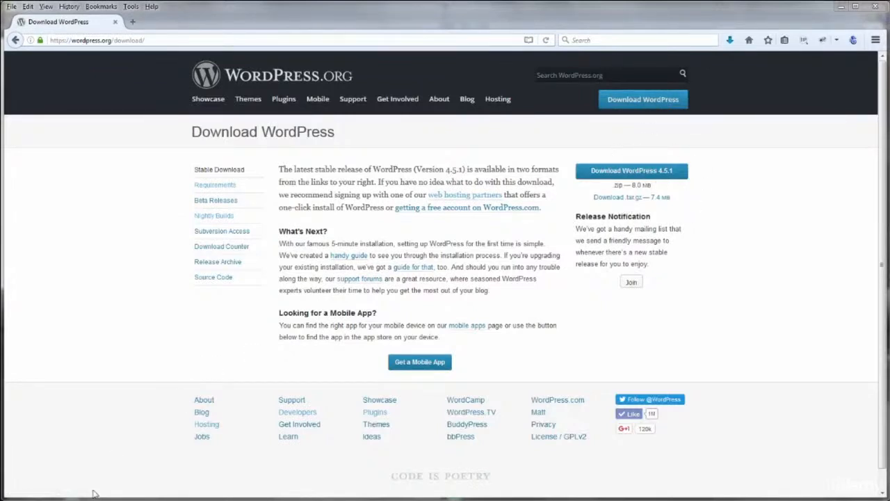
# Bring the local WordPress release-copies folder and the Computer window to the front
pyautogui.moveTo(97, 500)
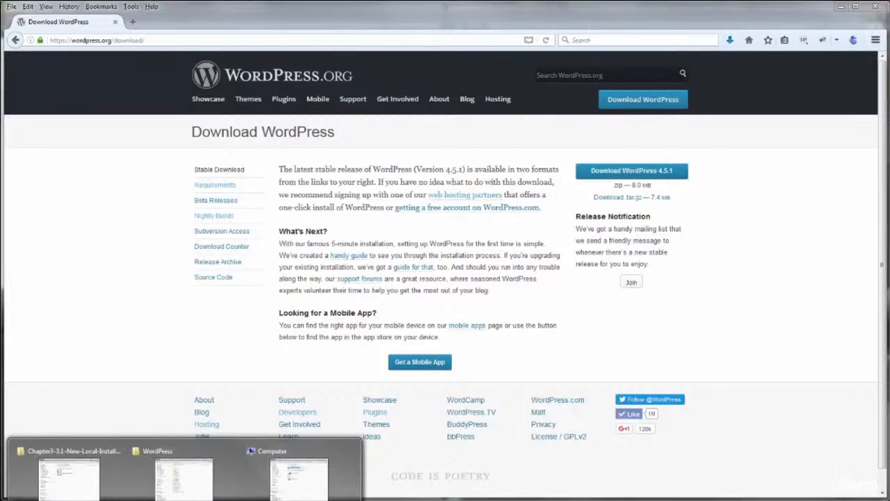
pyautogui.click(173, 493)
pyautogui.moveTo(142, 500)
pyautogui.click(305, 495)
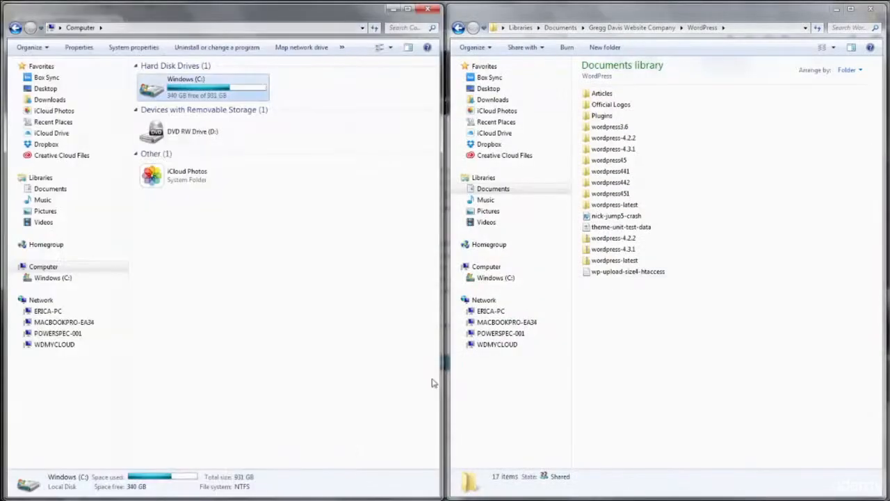
# Open the inner wordpress folder of the wordpress451 / wordpress-4.5.1 release copy
pyautogui.doubleClick(612, 194)
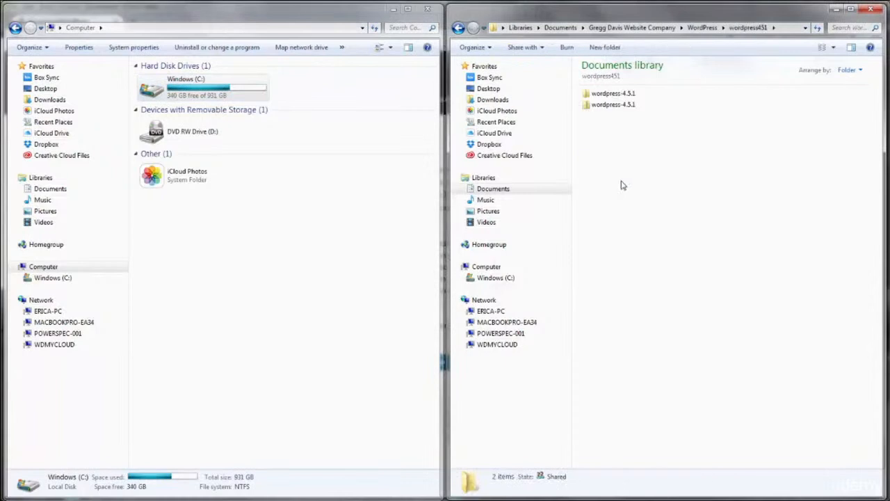
pyautogui.click(614, 96)
pyautogui.doubleClick(614, 97)
pyautogui.doubleClick(611, 95)
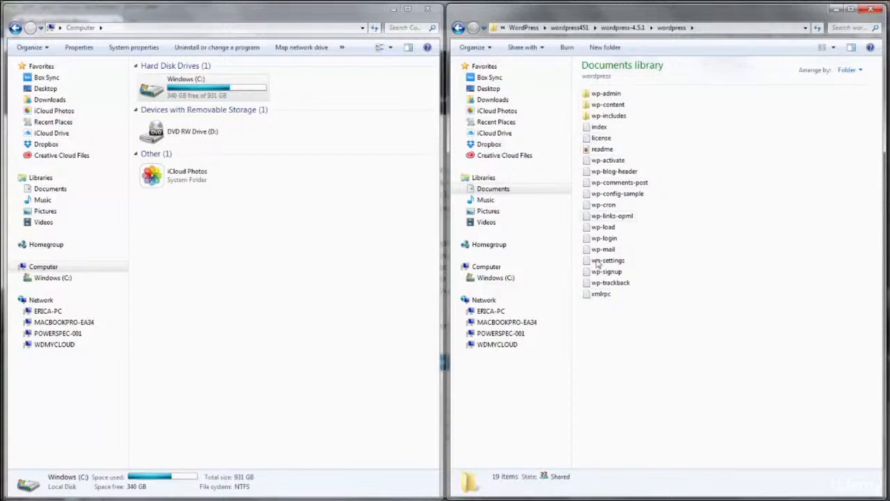
# Create a new folder named brochure-site inside C:\MAMP\htdocs
pyautogui.doubleClick(186, 91)
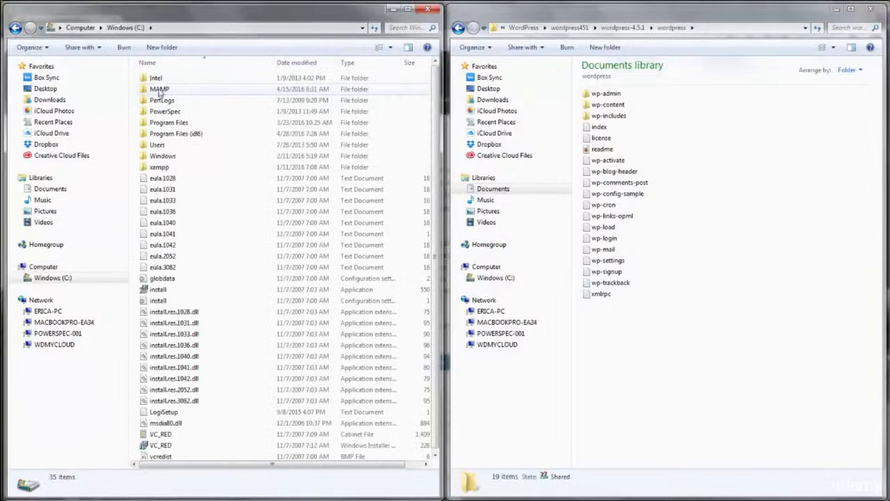
pyautogui.doubleClick(156, 87)
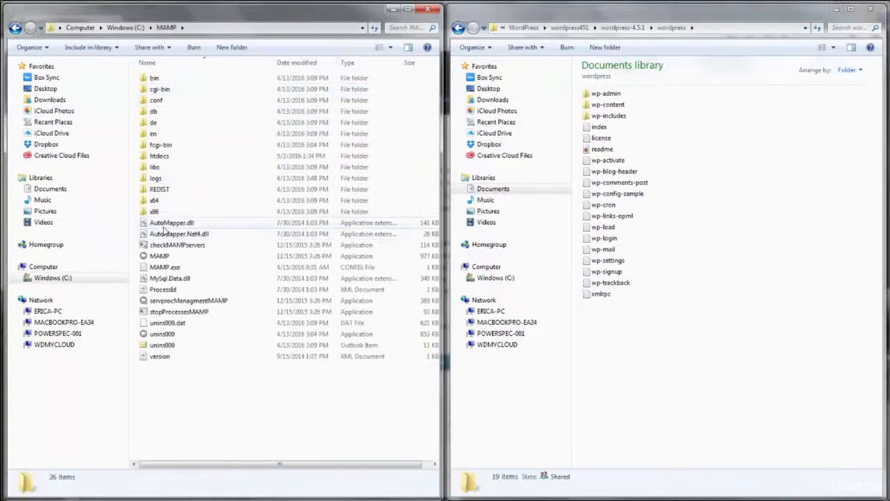
pyautogui.doubleClick(160, 156)
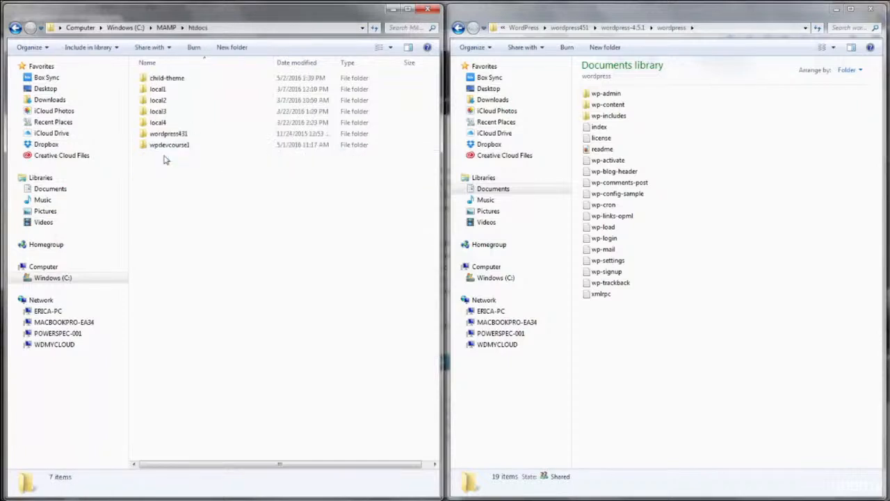
pyautogui.click(226, 47)
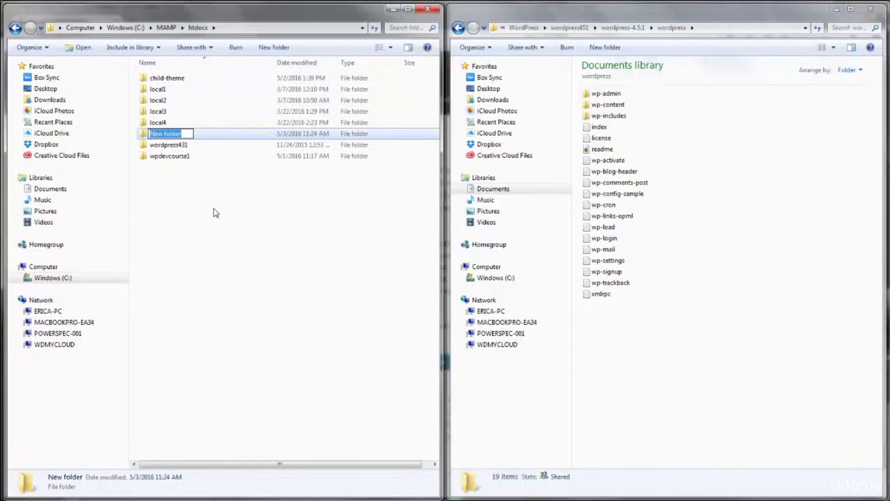
pyautogui.write('bto')
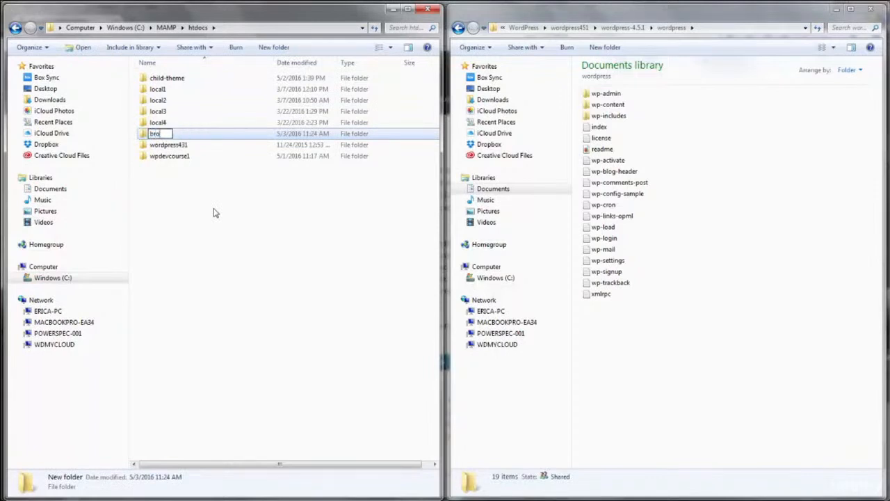
pyautogui.write('chure-site')
pyautogui.click(208, 179)
# Open brochure-site and copy all the WordPress 4.5.1 files into it
pyautogui.click(176, 82)
pyautogui.doubleClick(176, 81)
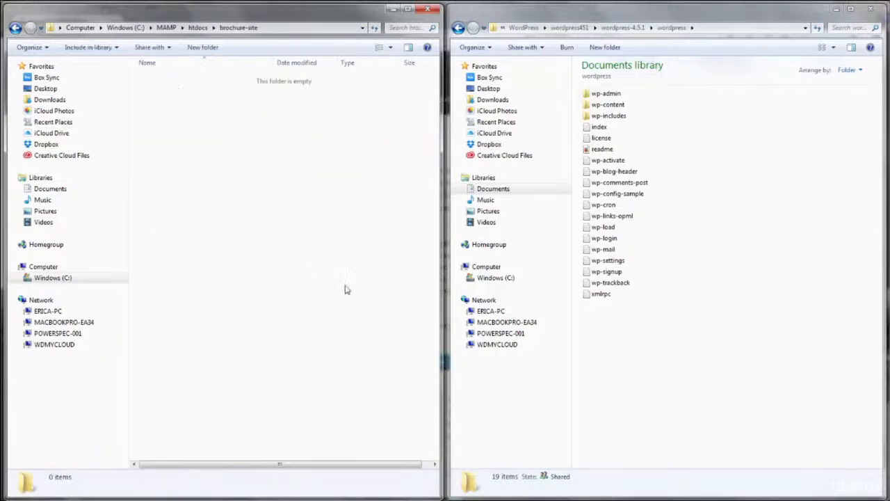
pyautogui.moveTo(694, 314); pyautogui.dragTo(282, 206)
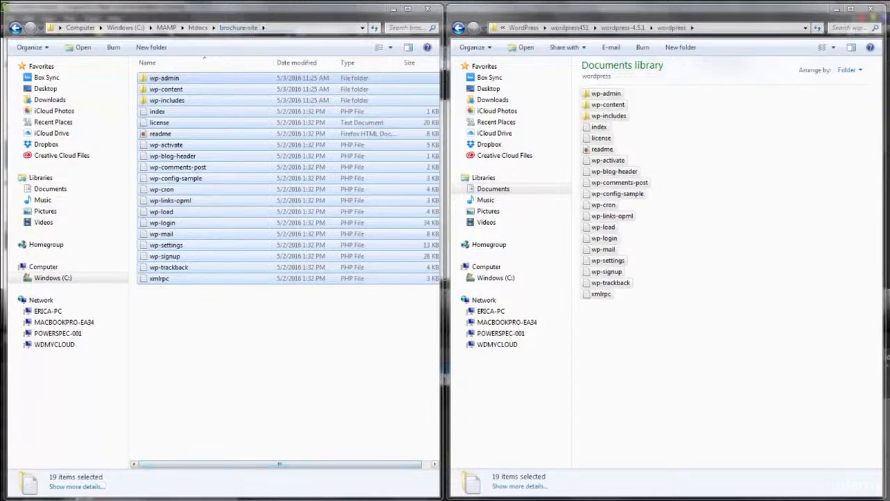
pyautogui.click(22, 500)
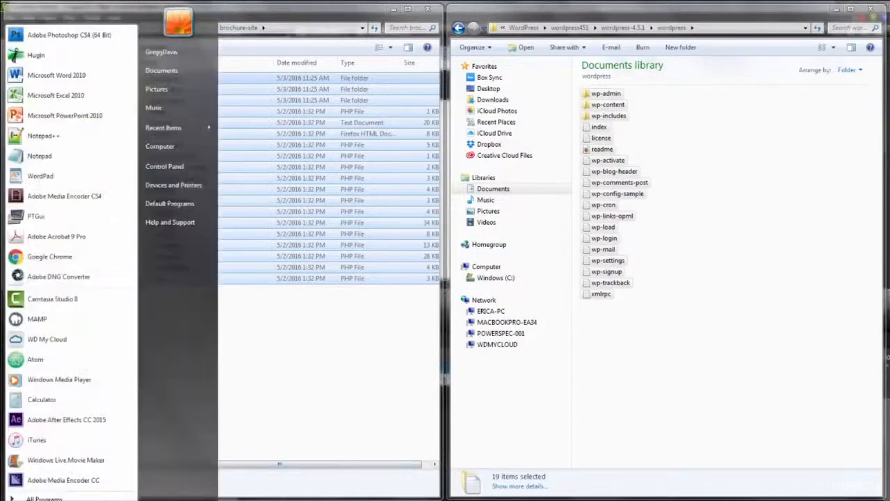
# Launch MAMP and open its start page at localhost/MAMP
pyautogui.click(37, 321)
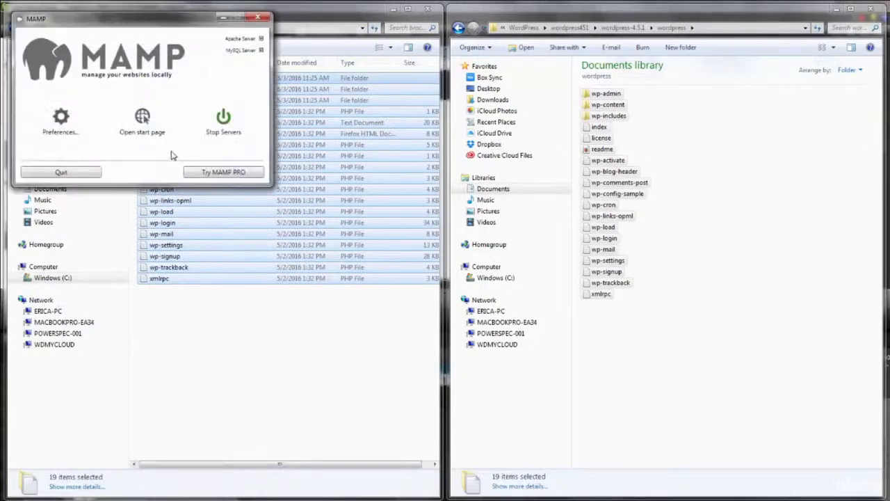
pyautogui.click(142, 117)
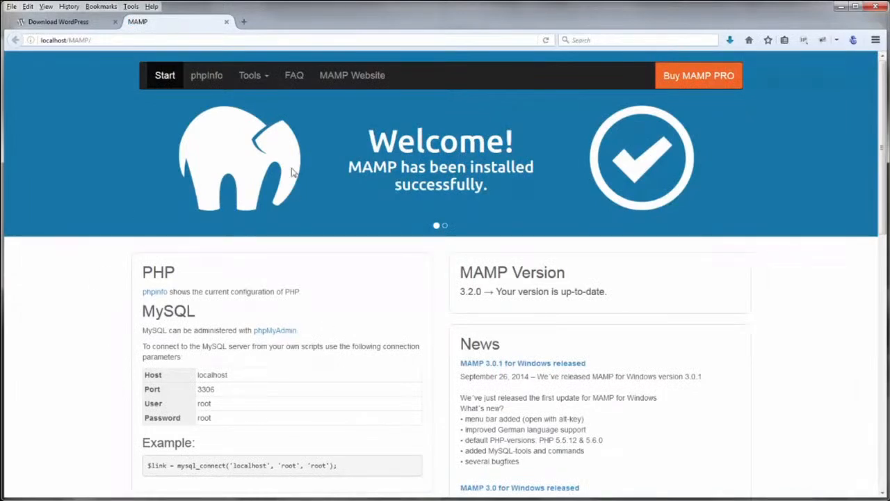
# Open phpMyAdmin from the MAMP start page and create an empty brochure-site database
pyautogui.click(263, 76)
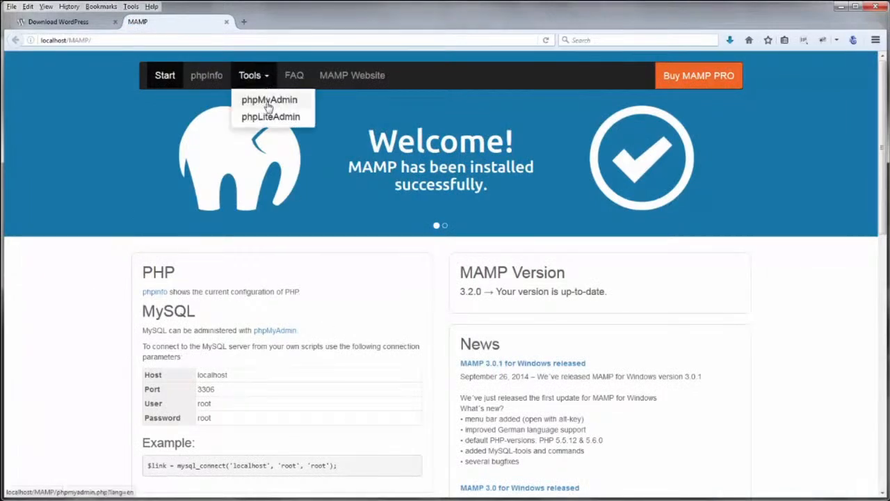
pyautogui.click(267, 104)
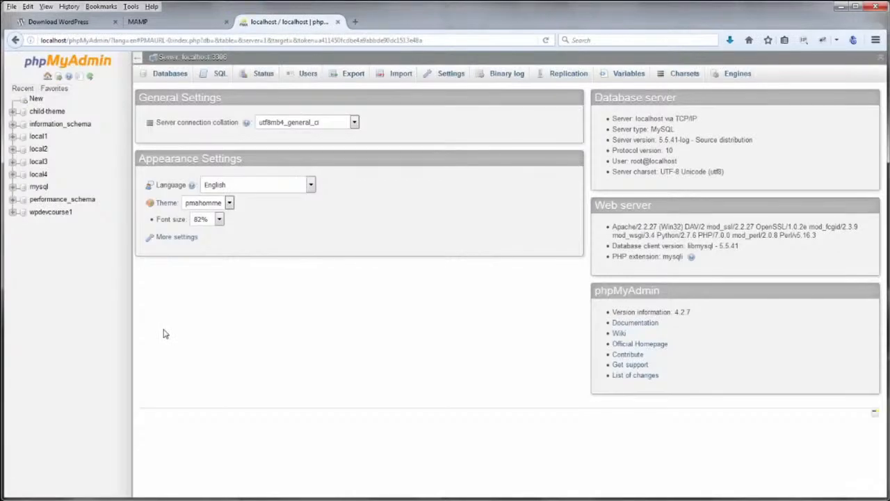
pyautogui.click(36, 99)
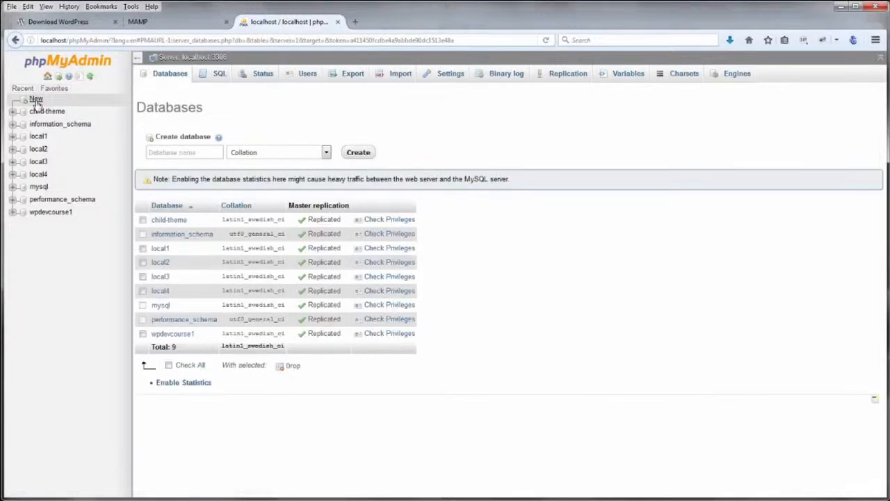
pyautogui.click(249, 113)
pyautogui.write('brochure-site')
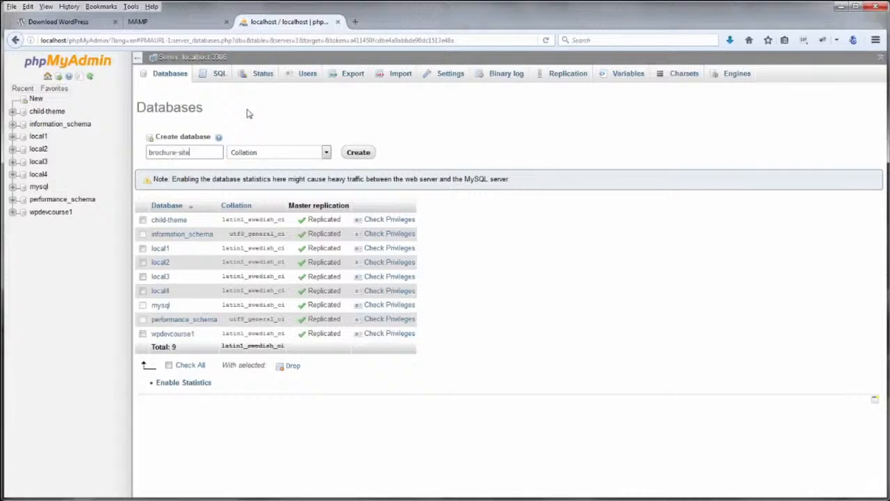
pyautogui.click(357, 154)
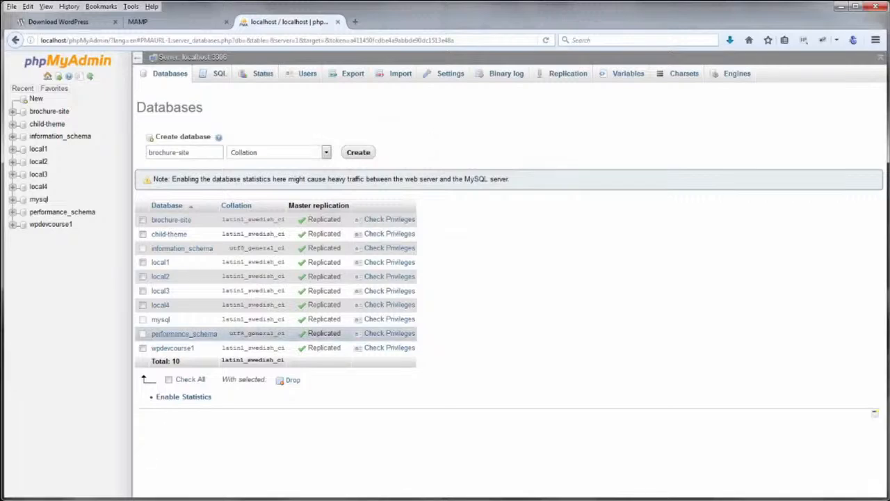
# Bring up the brochure-site folder window and clear the file selection
pyautogui.moveTo(125, 498)
pyautogui.click(69, 479)
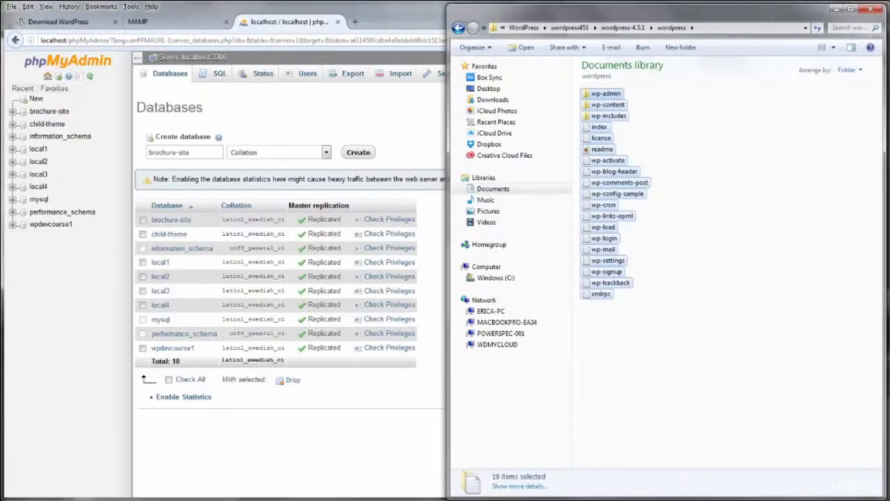
pyautogui.click(184, 478)
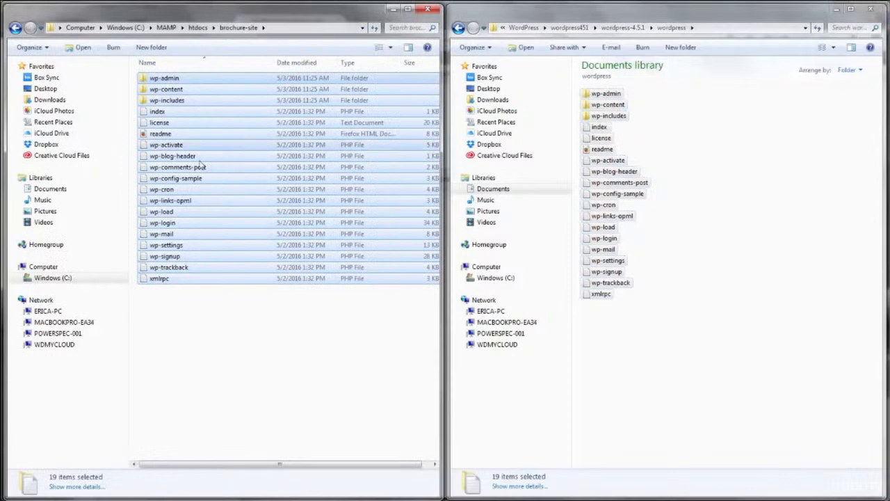
pyautogui.click(199, 357)
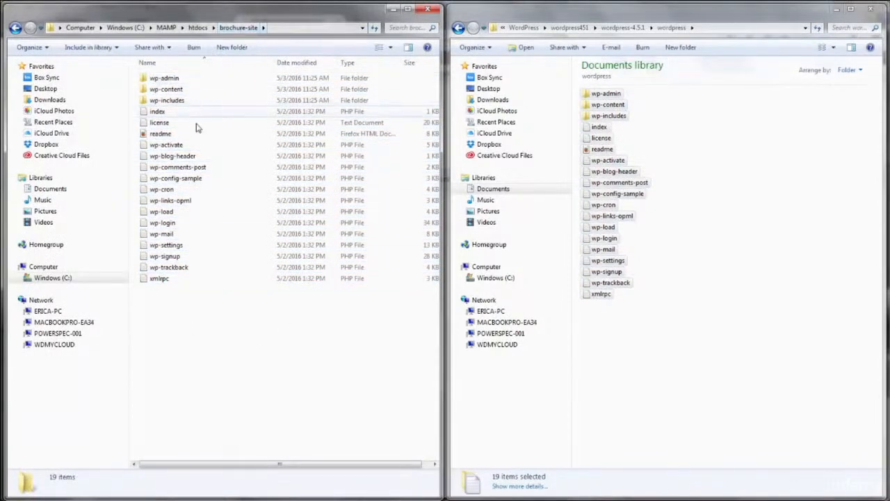
# Strip '-sample' from wp-config-sample's name and open the resulting wp-config.php in Atom
pyautogui.click(174, 180)
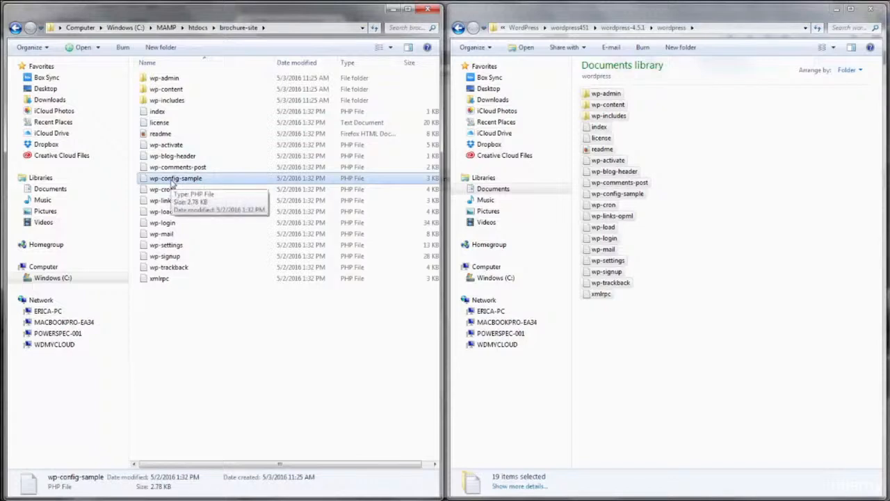
pyautogui.click(170, 182)
pyautogui.click(179, 178)
pyautogui.moveTo(179, 178); pyautogui.dragTo(205, 179)
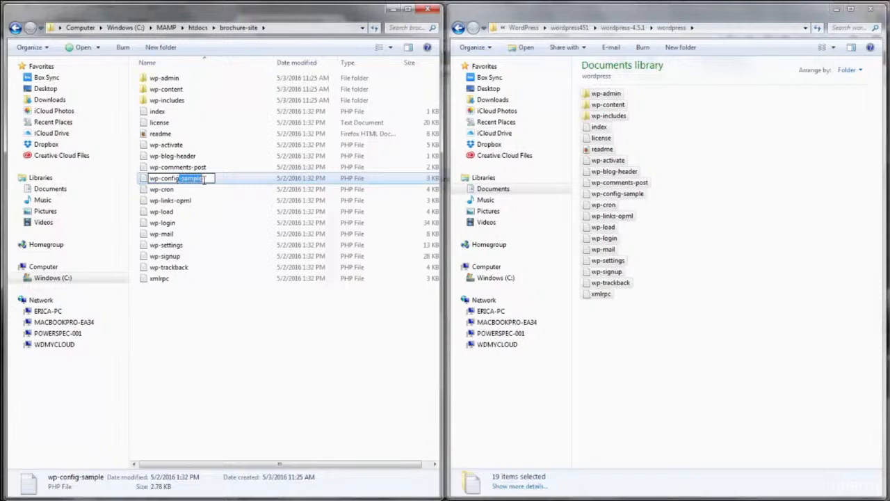
pyautogui.press('Delete')
pyautogui.click(221, 333)
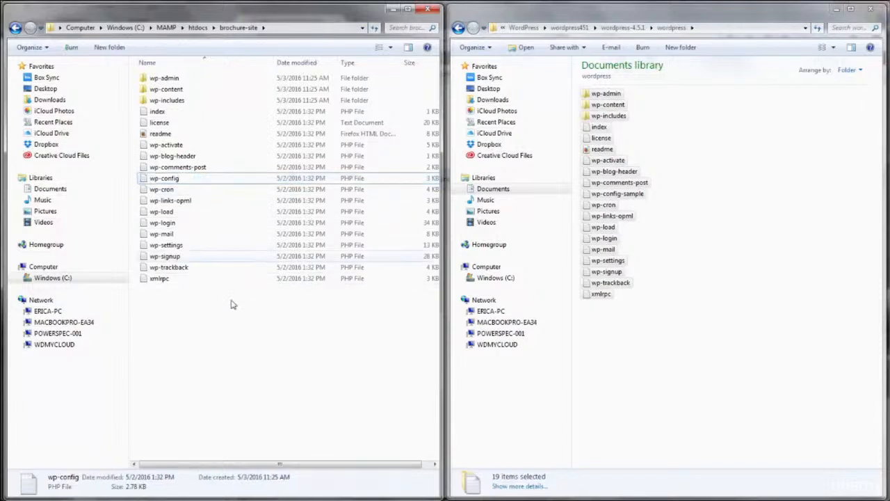
pyautogui.click(166, 180)
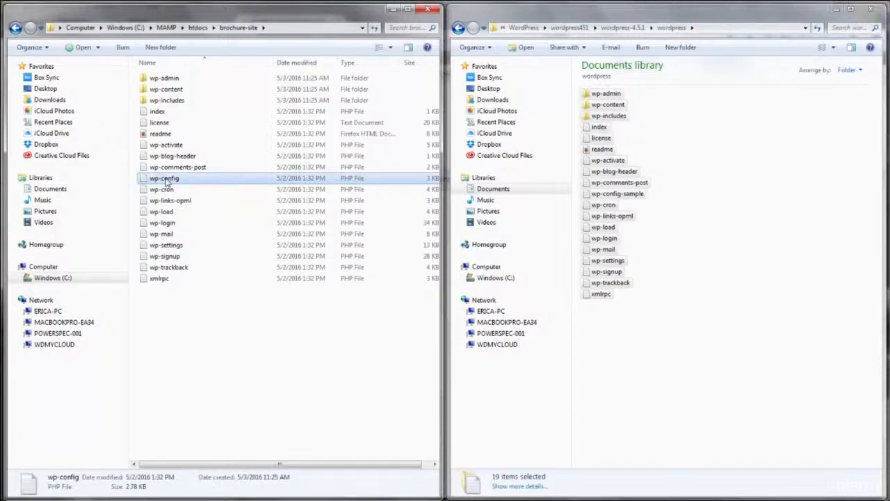
pyautogui.doubleClick(166, 180)
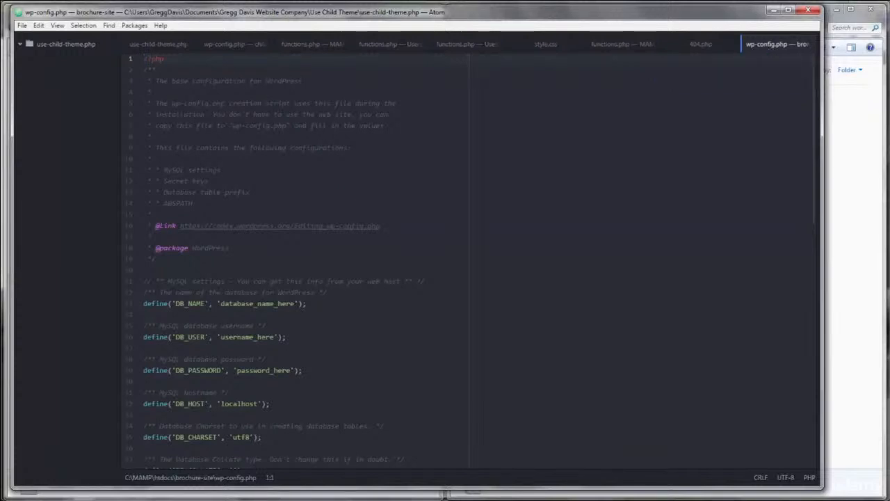
# Set DB_NAME to brochure-site, DB_USER to root, and enter the MAMP MySQL password
pyautogui.click(233, 304)
pyautogui.moveTo(220, 303); pyautogui.dragTo(297, 306)
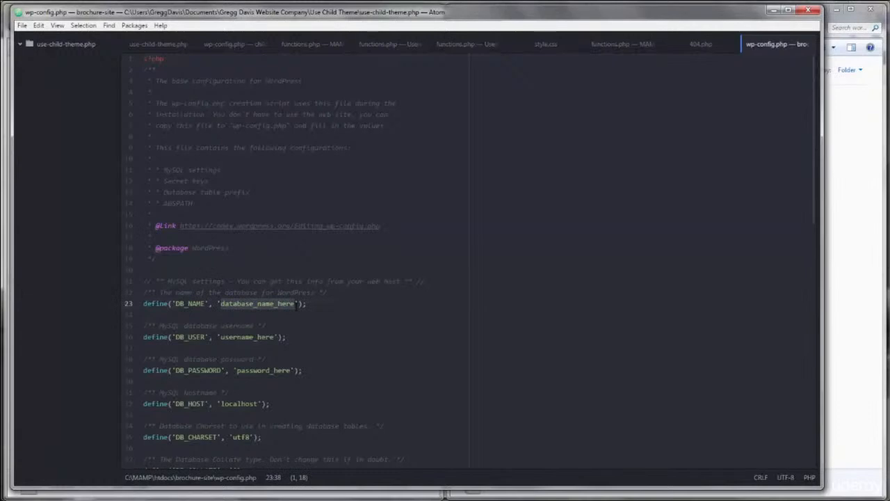
pyautogui.write('brochur')
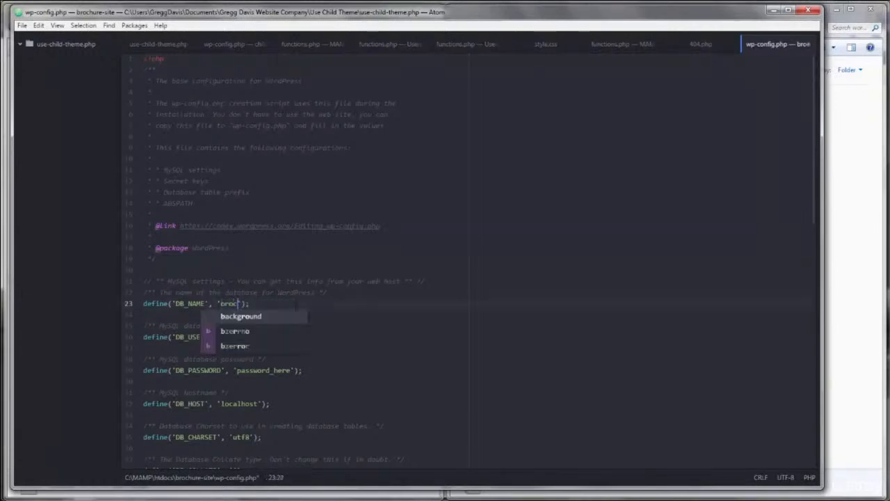
pyautogui.write('e-site')
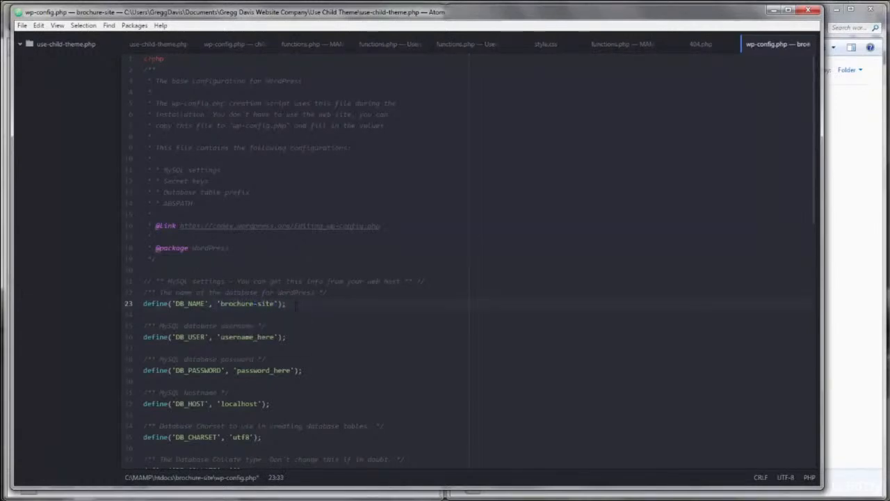
pyautogui.doubleClick(232, 338)
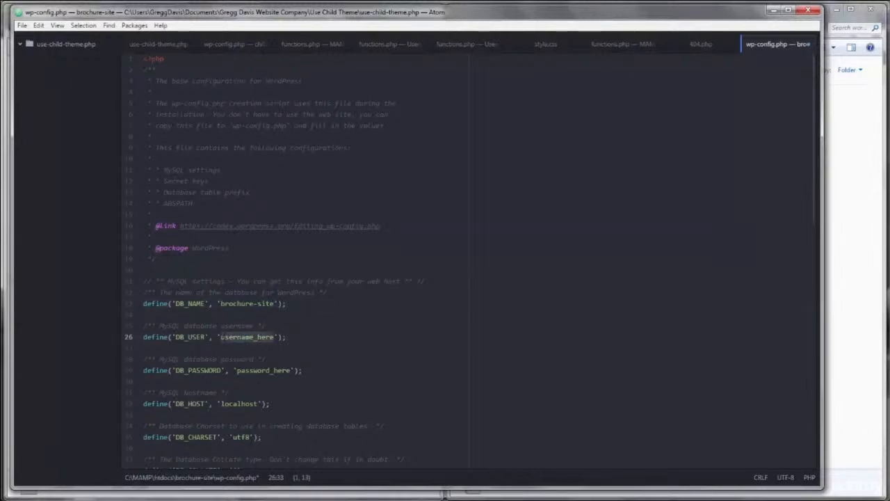
pyautogui.write('root')
pyautogui.click(278, 315)
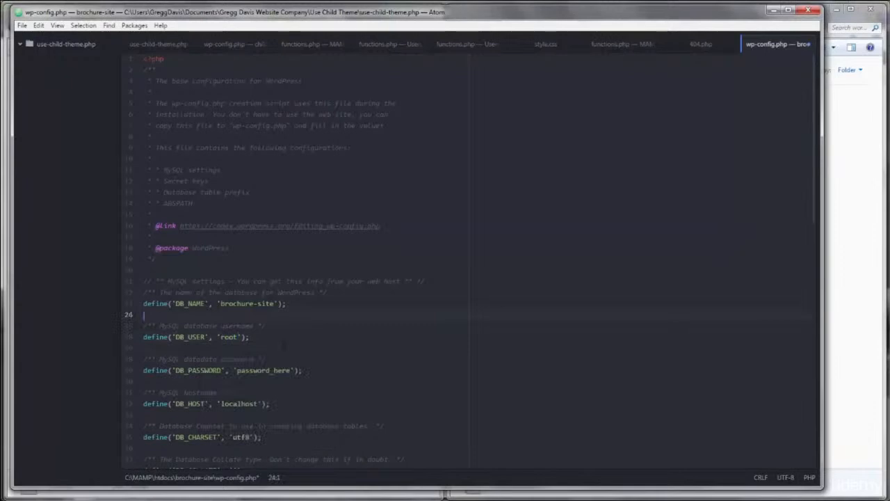
pyautogui.doubleClick(263, 371)
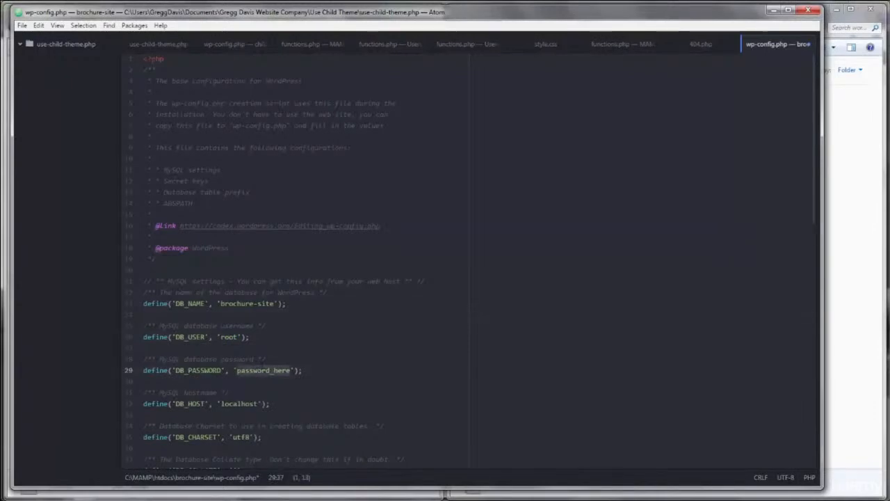
pyautogui.write('root')
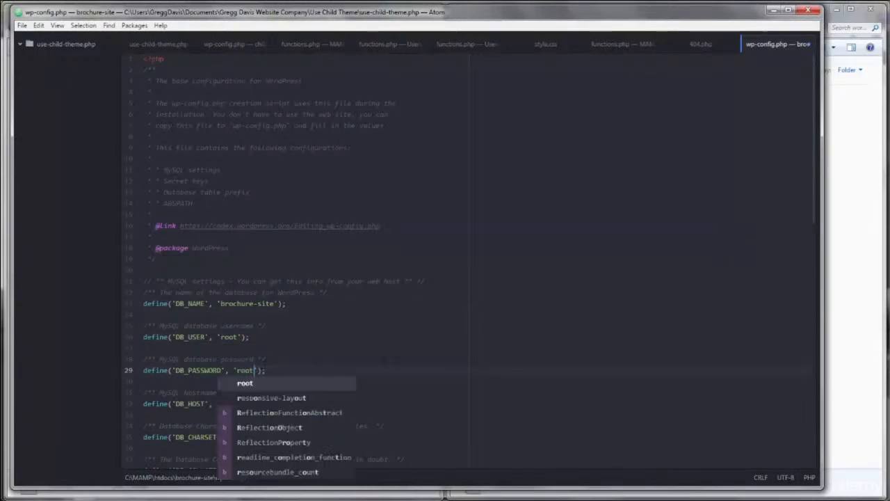
pyautogui.click(265, 362)
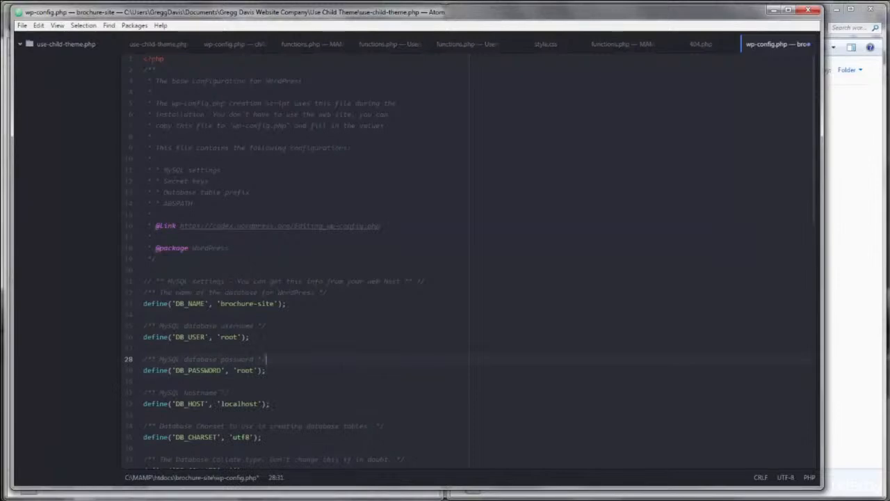
# Check the MySQL port 3306 on the MAMP start page's connection details
pyautogui.click(259, 404)
pyautogui.moveTo(146, 498)
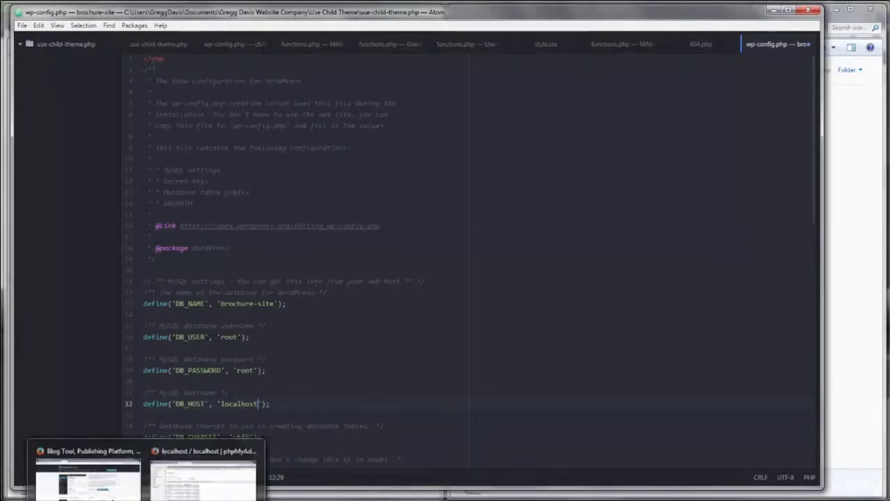
pyautogui.click(202, 484)
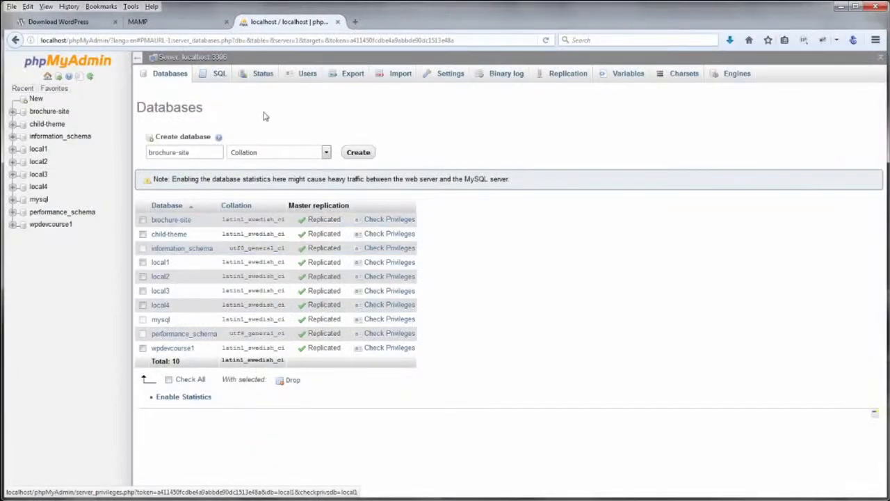
pyautogui.click(169, 25)
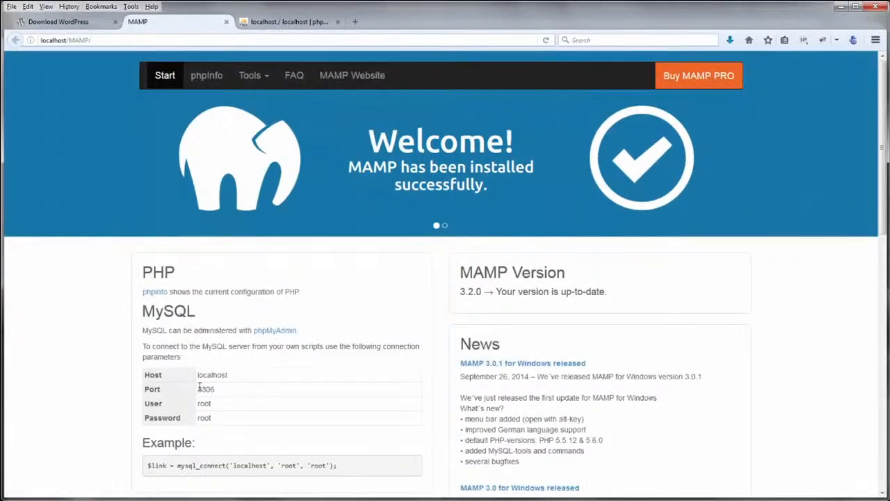
pyautogui.moveTo(198, 389); pyautogui.dragTo(222, 392)
pyautogui.click(230, 392)
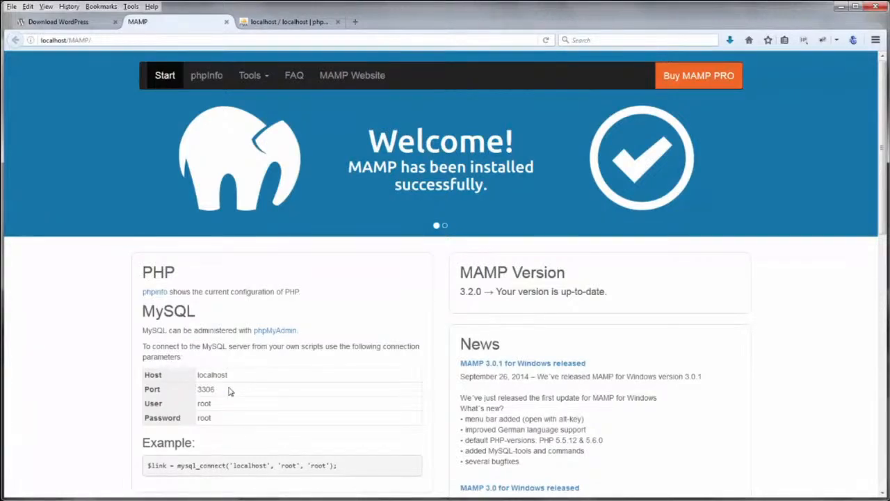
pyautogui.click(297, 24)
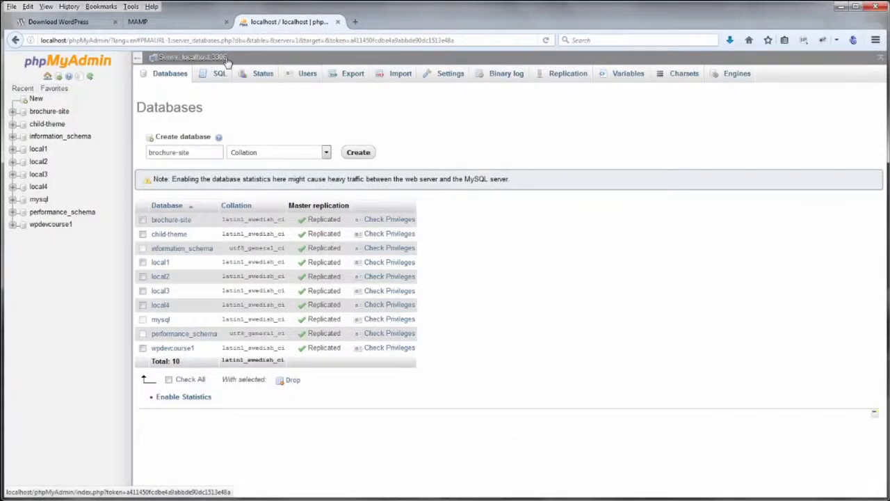
pyautogui.hotkey('alt', 'Tab')
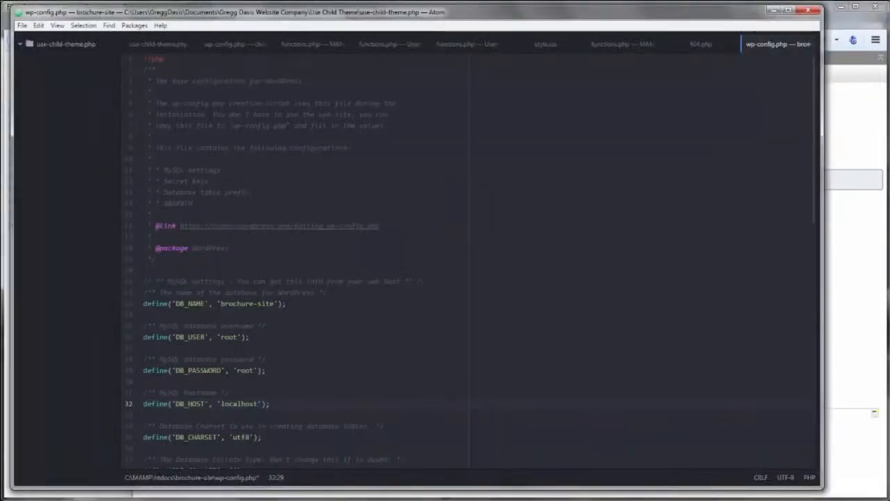
# Append :3306 to the DB_HOST localhost value and save wp-config.php
pyautogui.doubleClick(239, 403)
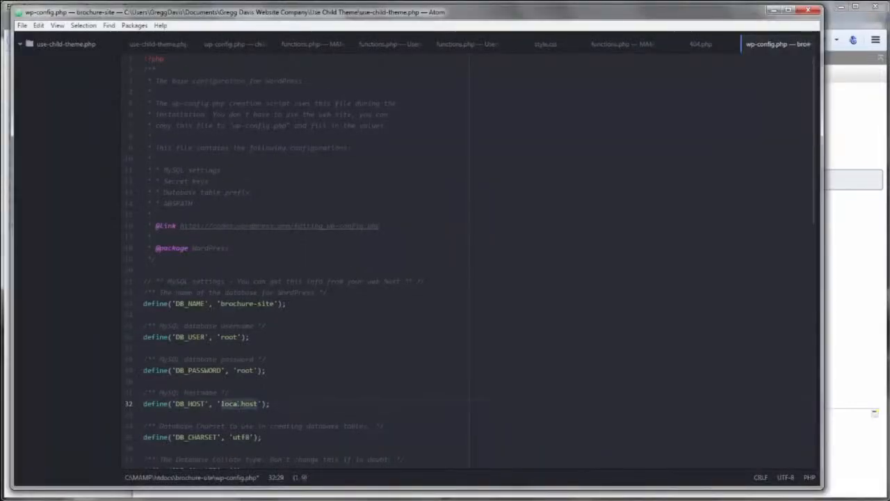
pyautogui.click(246, 404)
pyautogui.click(258, 404)
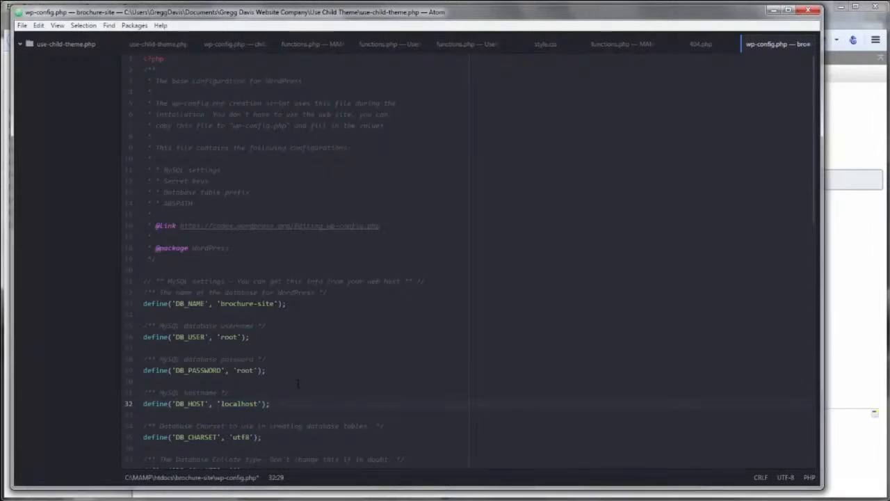
pyautogui.write(':3306')
pyautogui.click(359, 365)
pyautogui.hotkey('ctrl', 's')
pyautogui.click(774, 10)
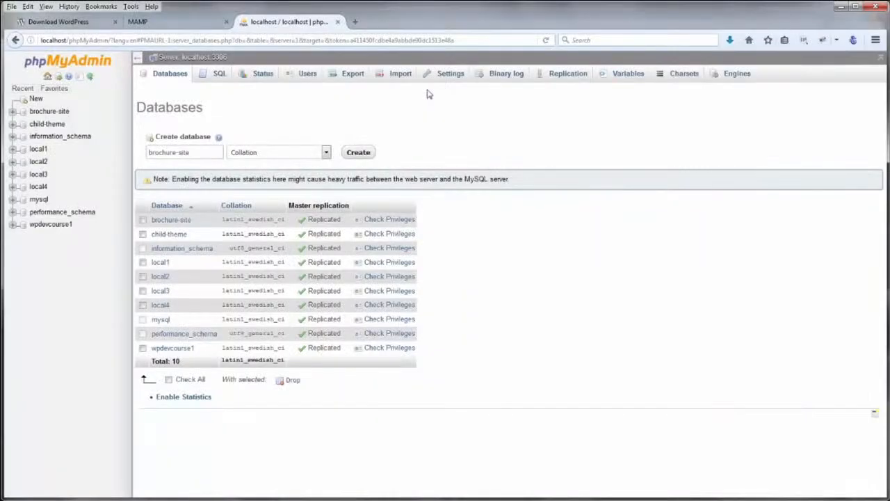
pyautogui.click(356, 23)
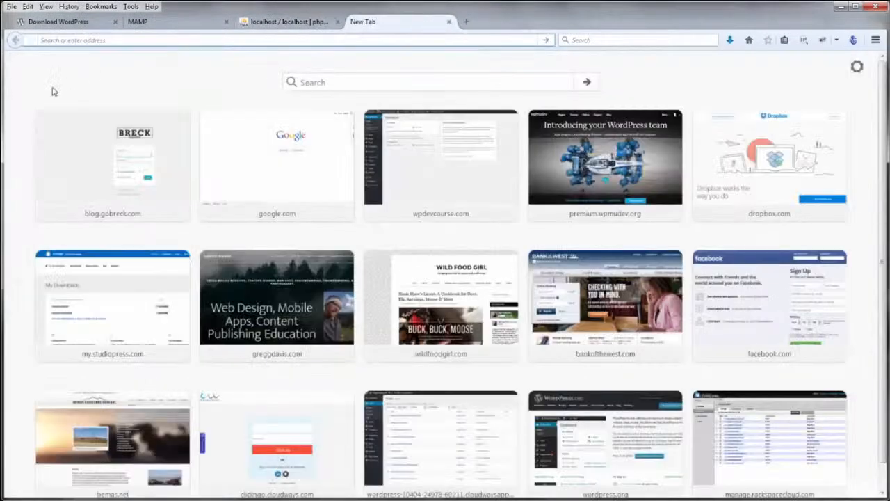
# Install WordPress at localhost/brochure-site in English with a confirmed weak password and the admin's e-mail
pyautogui.write('localhost/')
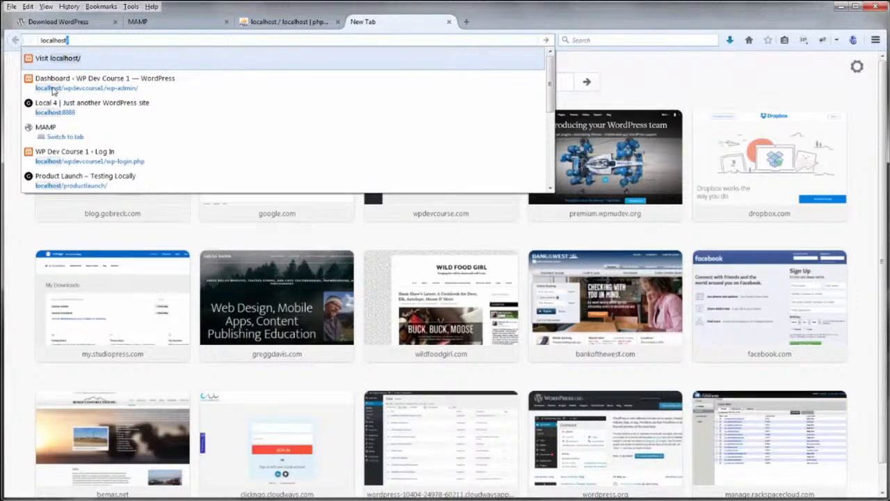
pyautogui.write('b')
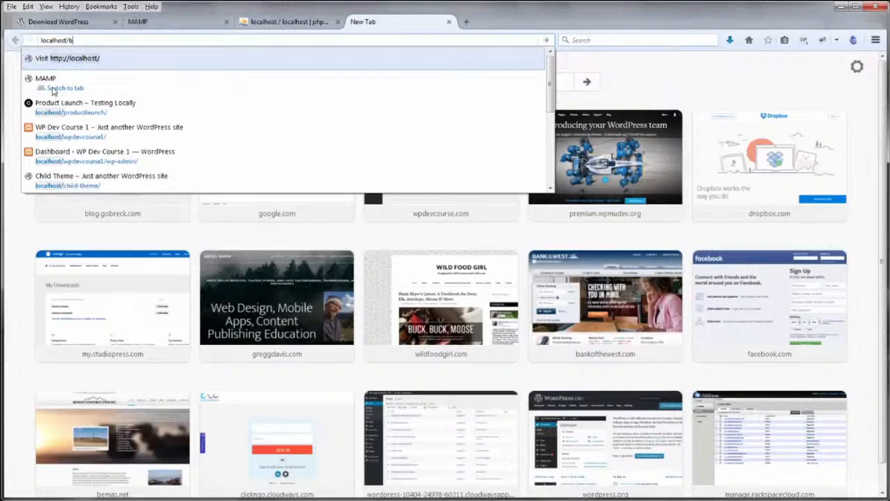
pyautogui.write('rochure-site')
pyautogui.press('Return')
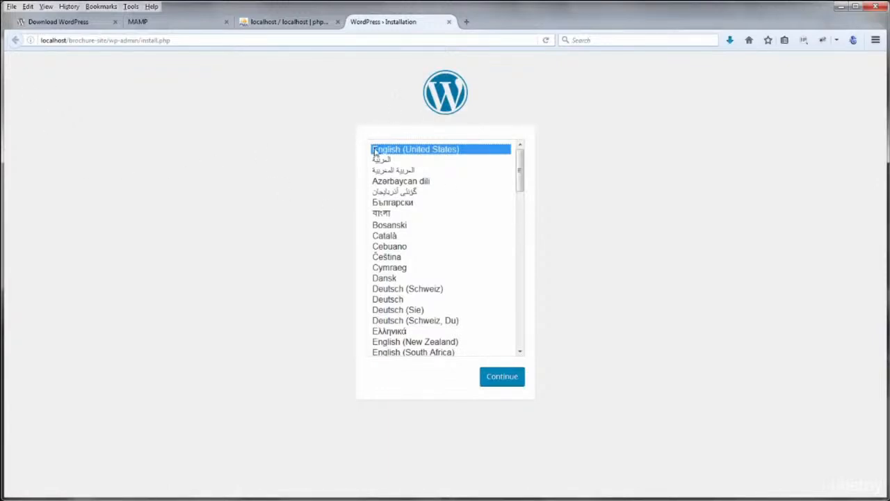
pyautogui.click(500, 380)
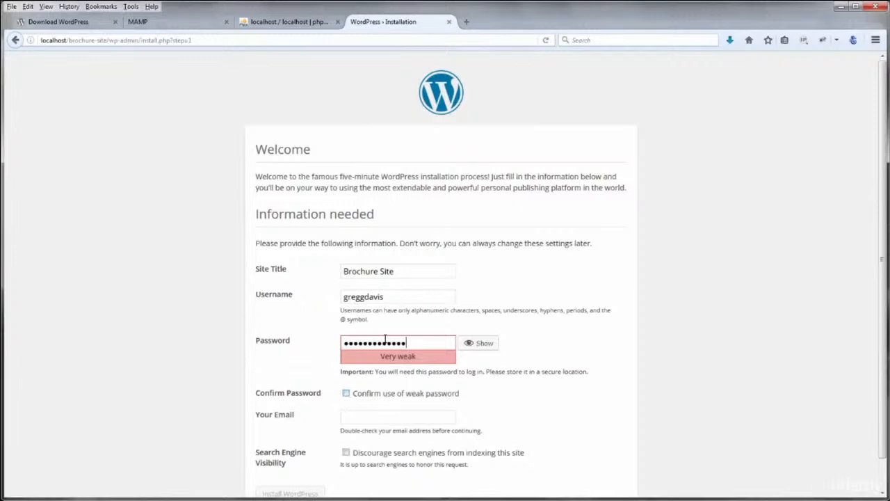
pyautogui.click(345, 394)
pyautogui.click(359, 417)
pyautogui.hotkey('ctrl', 'v')
pyautogui.click(315, 492)
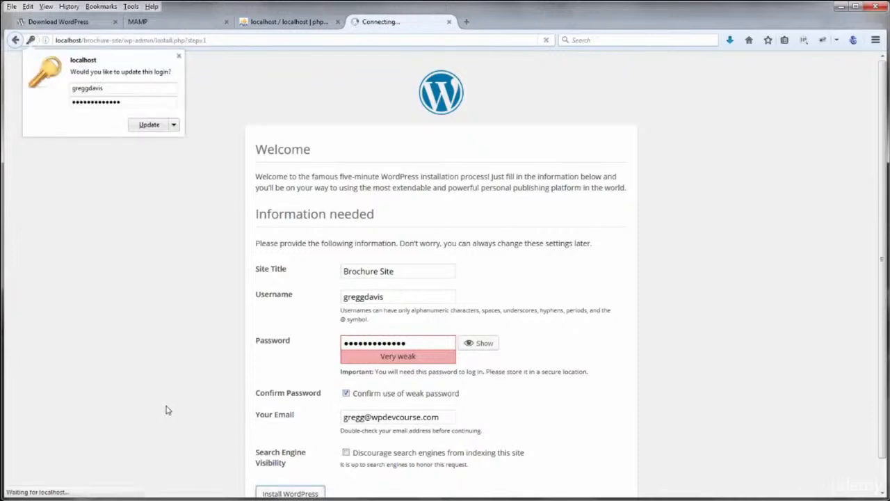
# Log in with the new admin account to reach the Dashboard
pyautogui.click(179, 55)
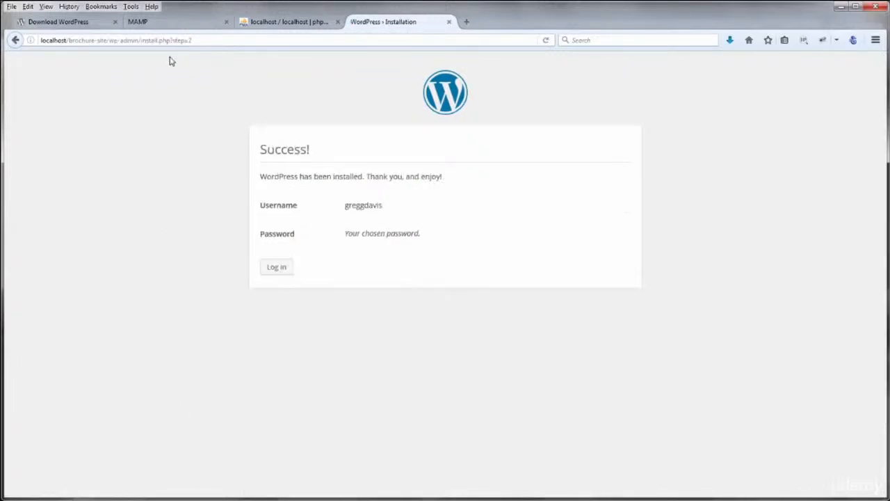
pyautogui.click(280, 271)
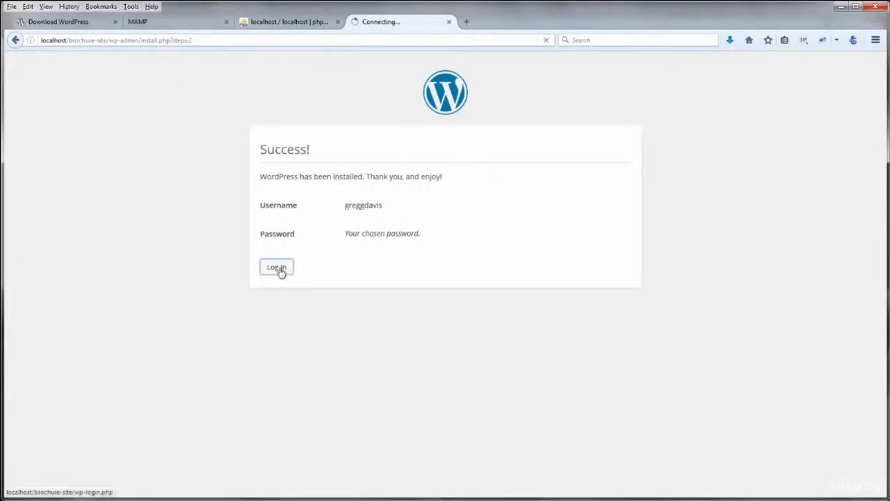
pyautogui.click(503, 289)
pyautogui.click(143, 130)
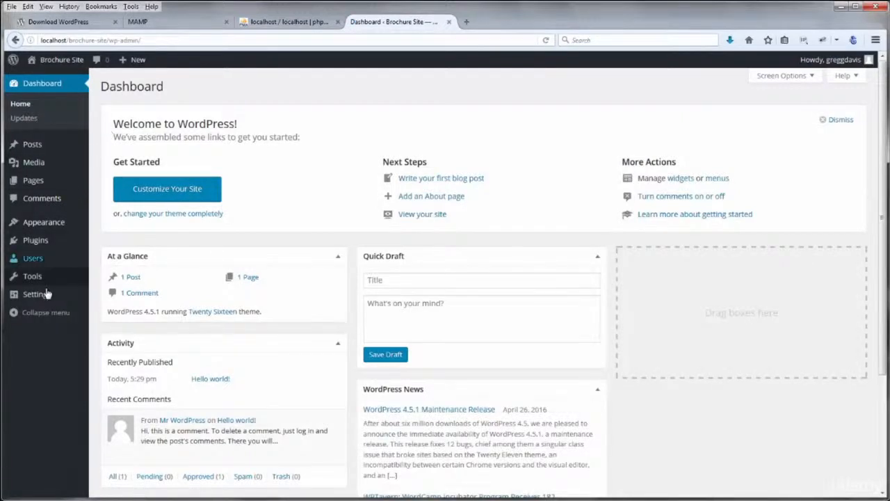
# Change the tagline in General Settings to 'The Brochure Site Tagline'
pyautogui.moveTo(44, 295)
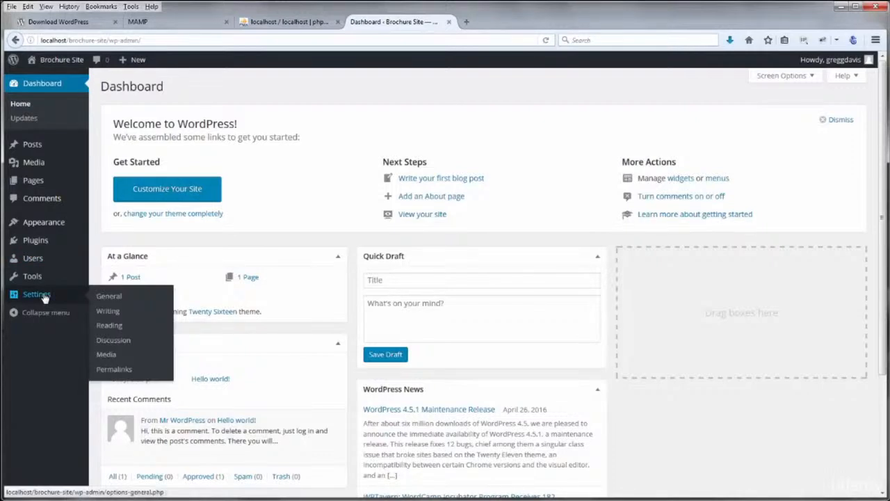
pyautogui.click(105, 300)
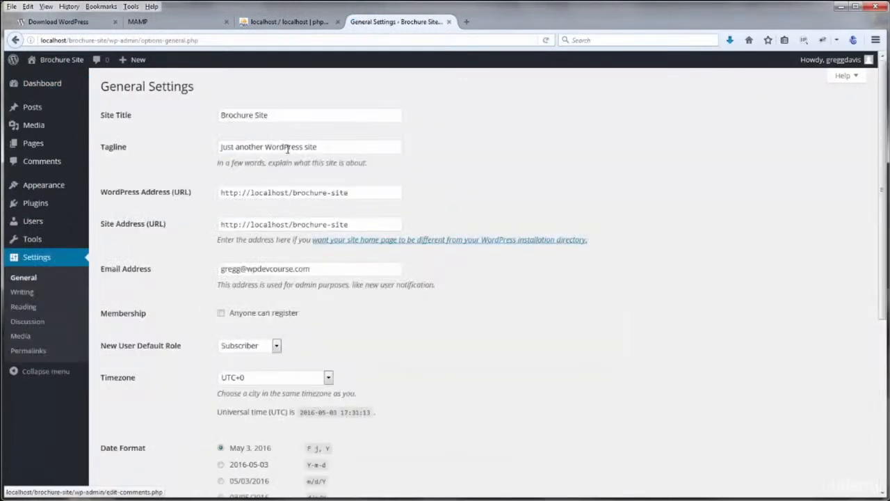
pyautogui.moveTo(325, 147); pyautogui.dragTo(212, 145)
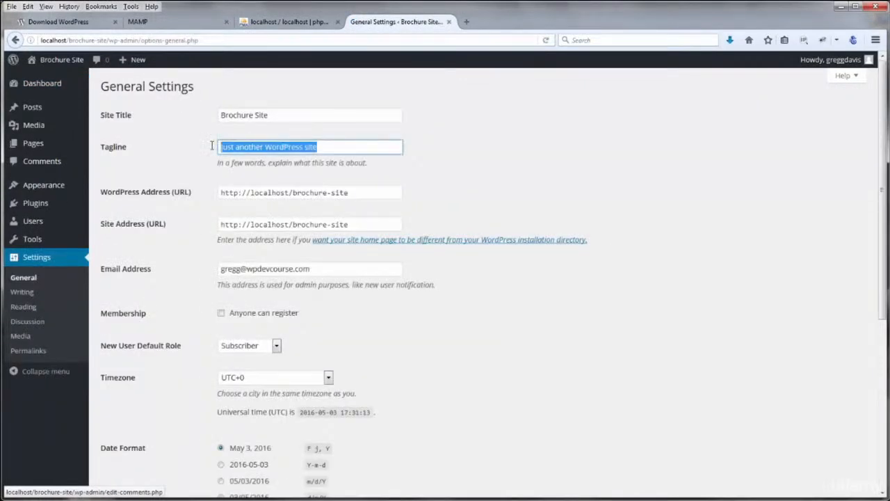
pyautogui.write('The Brochure')
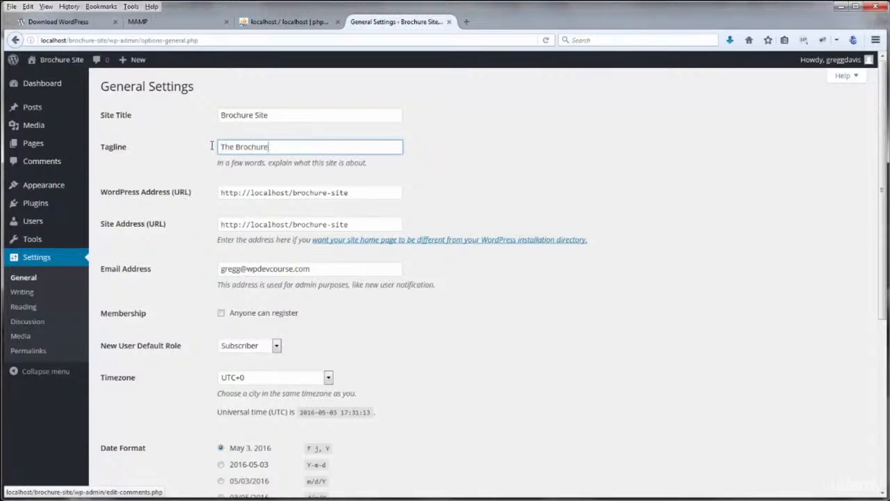
pyautogui.write(' Site Tagline')
pyautogui.click(300, 147)
pyautogui.click(211, 272)
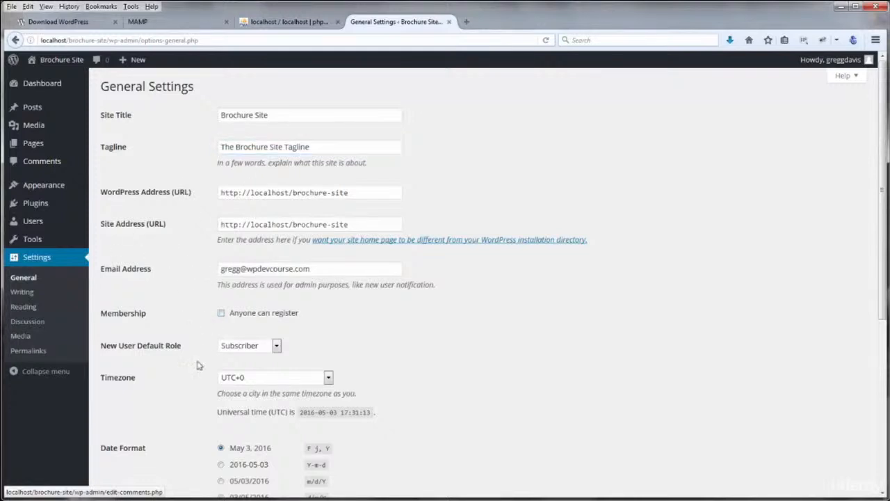
# Set the timezone to Denver and save the general settings
pyautogui.click(247, 380)
pyautogui.write('denver')
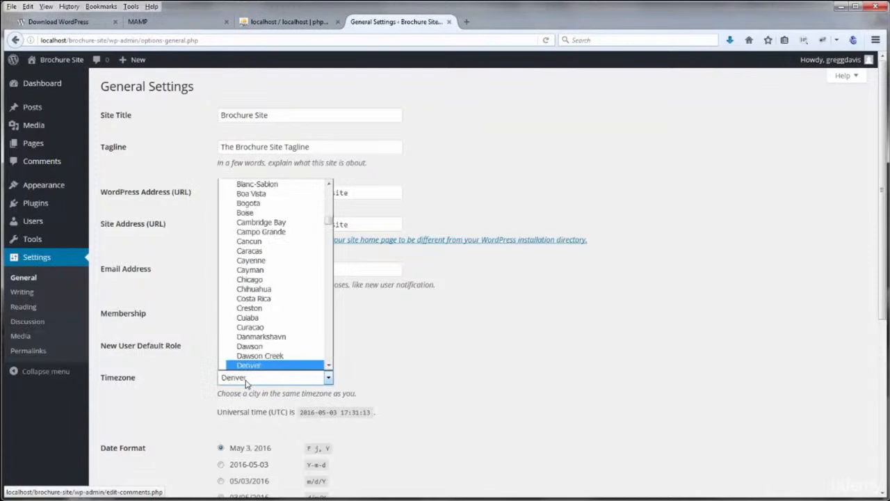
pyautogui.click(250, 366)
pyautogui.scroll(-3, 173, 412)
pyautogui.scroll(-5, 173, 412)
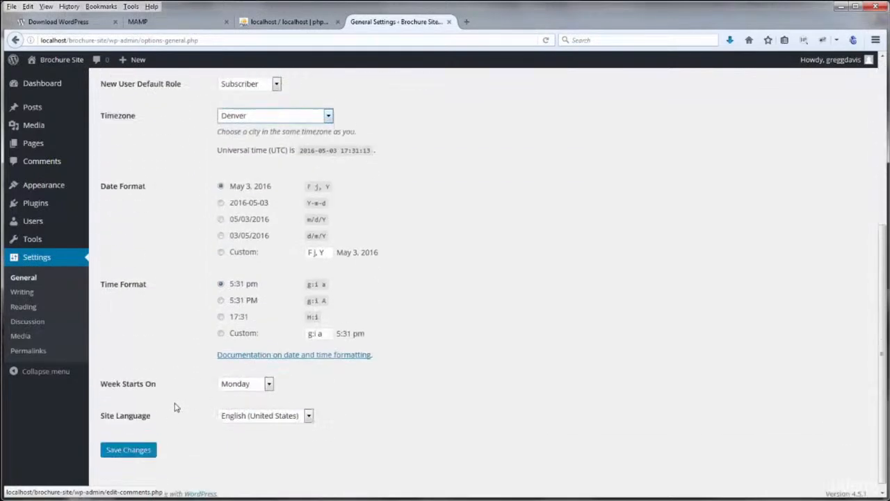
pyautogui.click(128, 443)
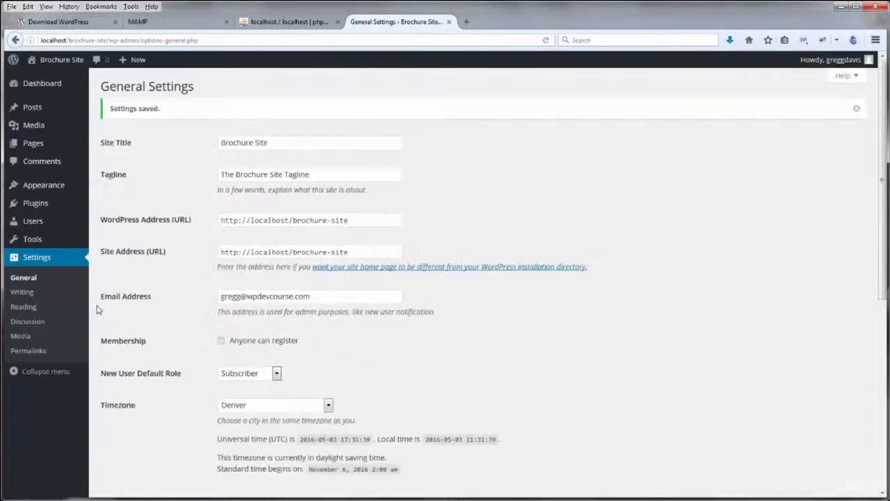
# Set the Reading settings to a static front page showing Sample Page and save
pyautogui.click(22, 291)
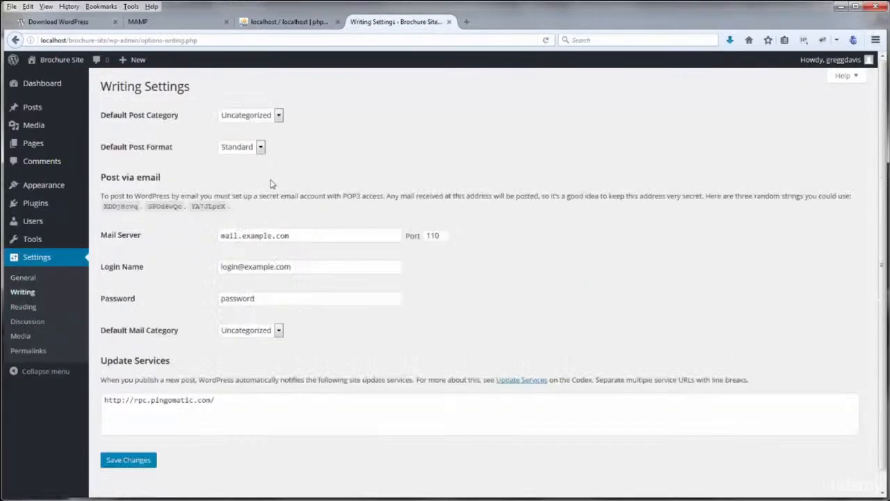
pyautogui.click(29, 307)
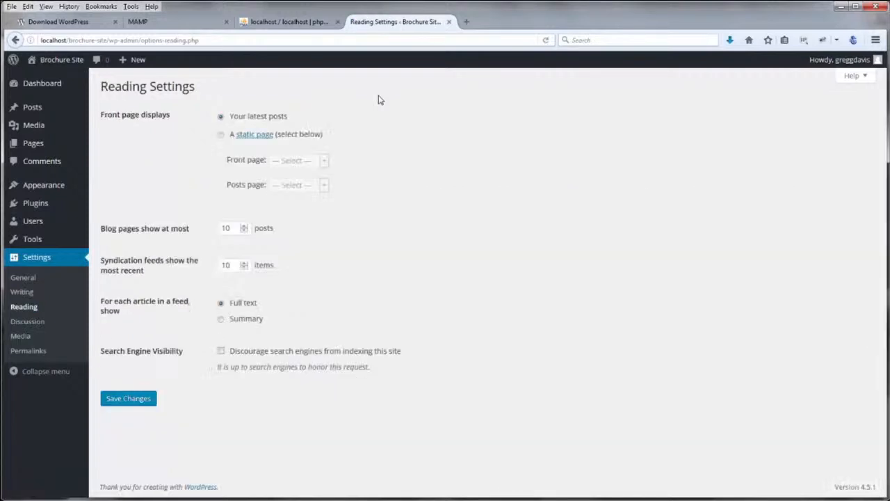
pyautogui.click(221, 136)
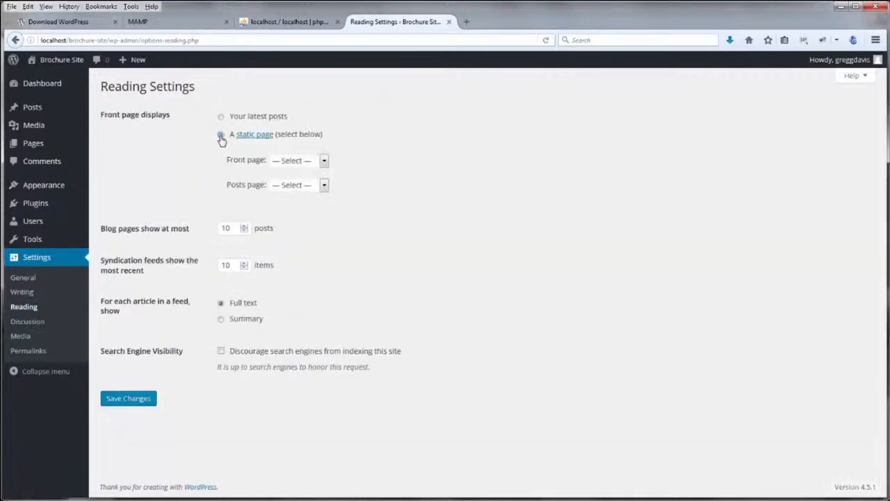
pyautogui.click(302, 185)
pyautogui.click(143, 399)
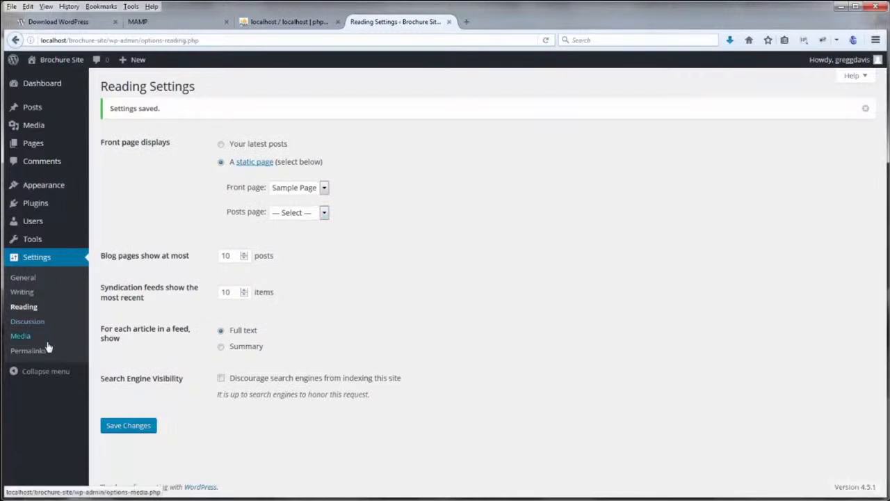
# Switch the permalink structure to Post name and save it
pyautogui.click(28, 351)
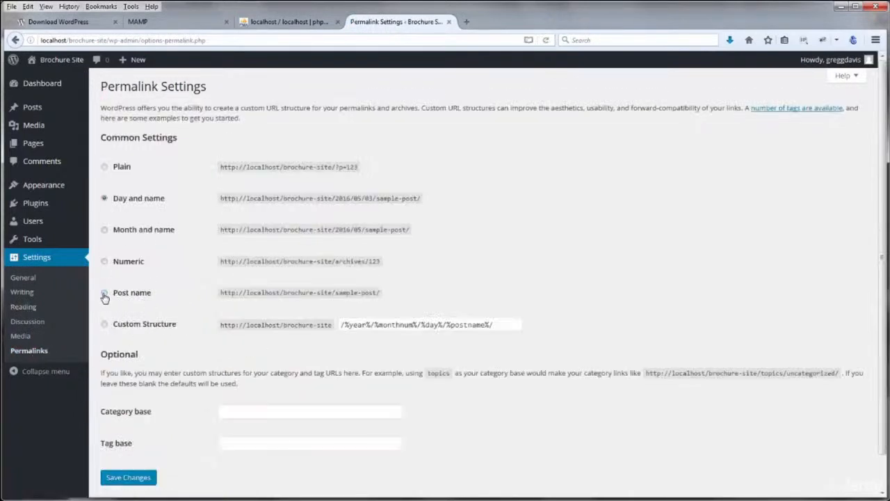
pyautogui.click(104, 295)
pyautogui.click(139, 479)
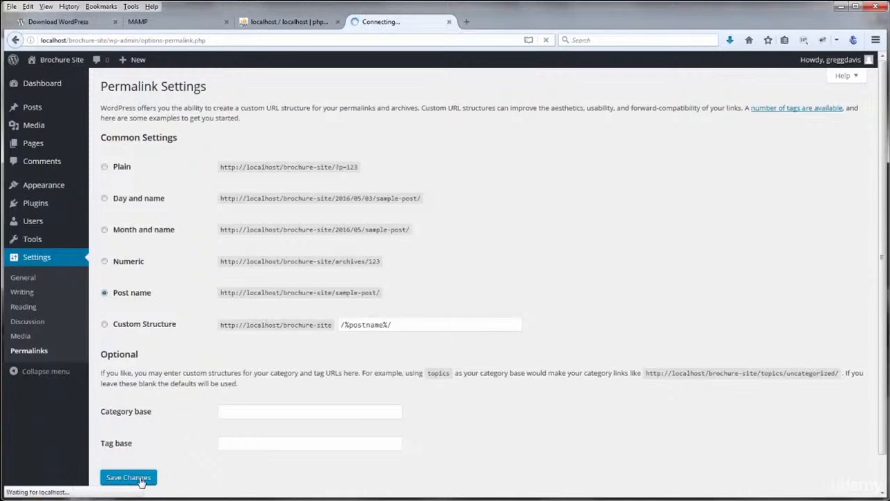
# Open the live Brochure Site in a new tab, browse its Sample Page, then return to Permalink Settings
pyautogui.moveTo(50, 63)
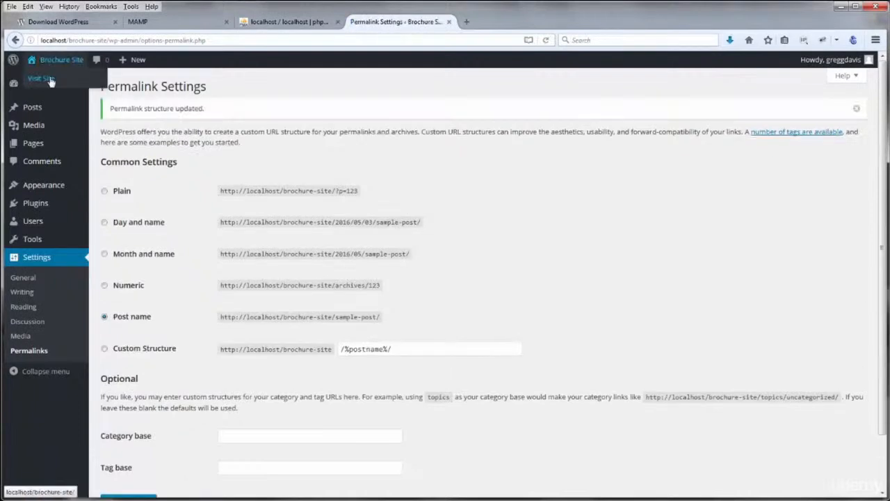
pyautogui.rightClick(50, 78)
pyautogui.click(94, 87)
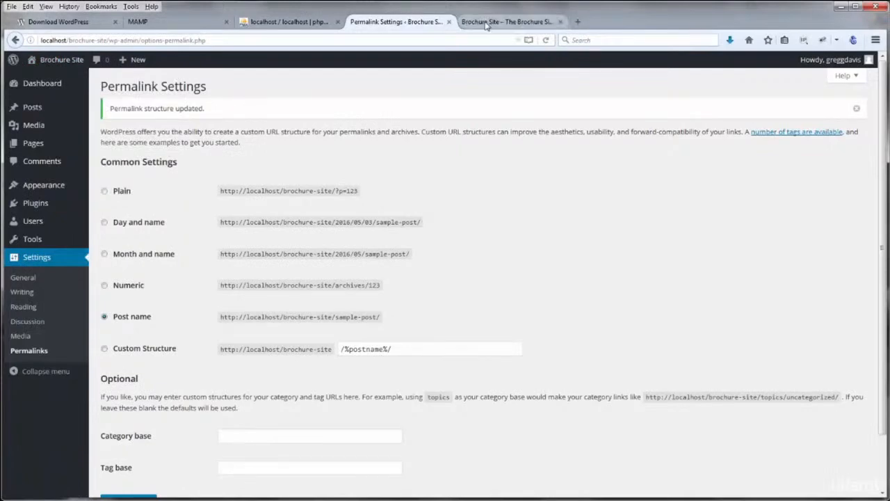
pyautogui.click(486, 23)
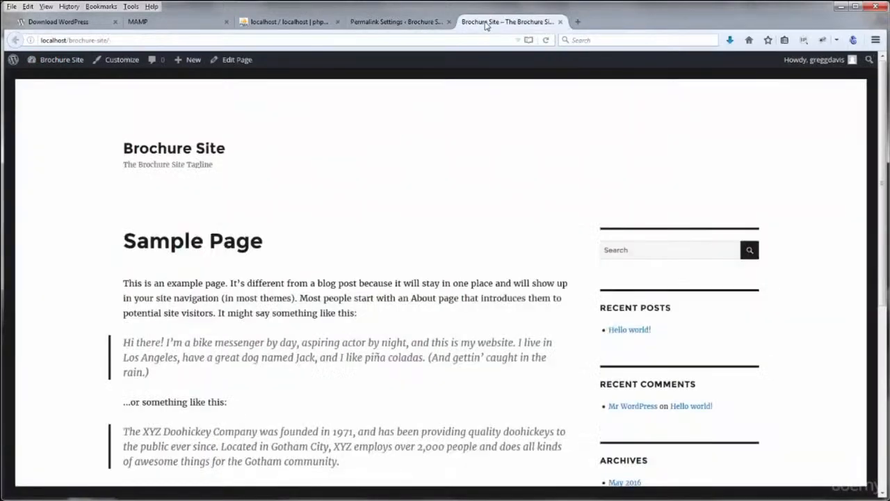
pyautogui.scroll(-5, 366, 254)
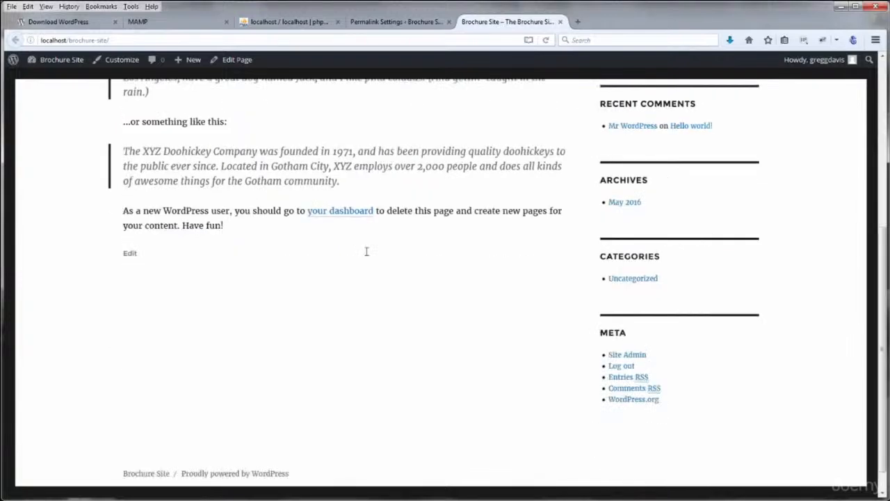
pyautogui.scroll(5, 365, 253)
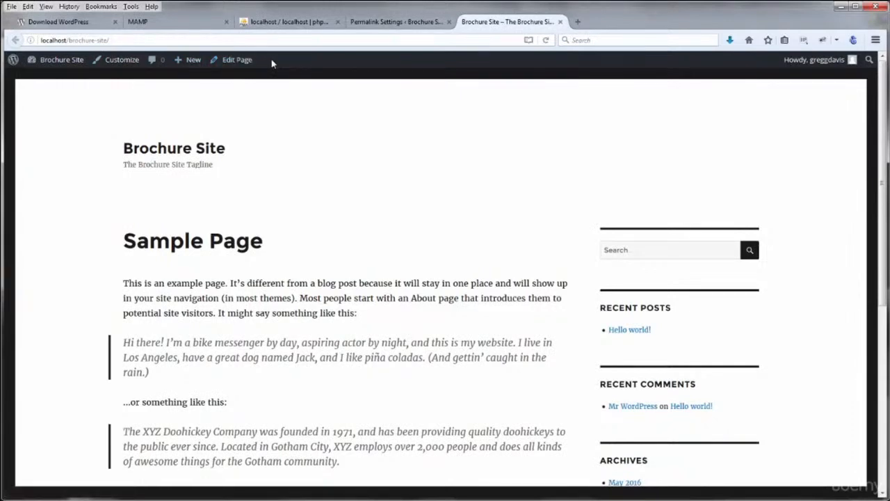
pyautogui.click(379, 22)
# Turn off the admin toolbar in the administrator's profile and save the profile
pyautogui.moveTo(44, 223)
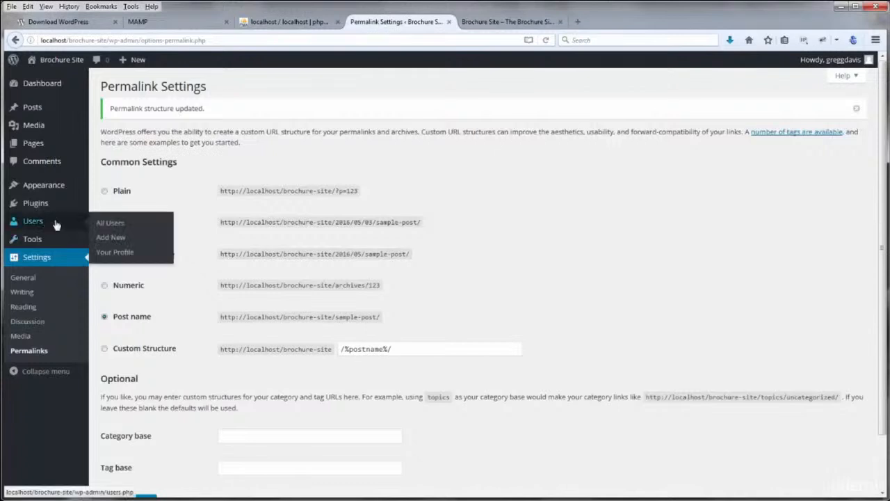
pyautogui.click(110, 252)
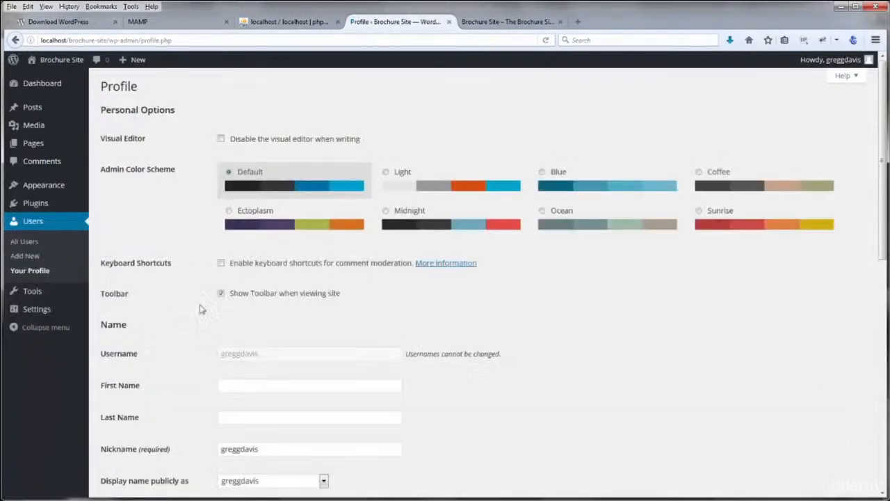
pyautogui.click(221, 296)
pyautogui.scroll(-10, 183, 318)
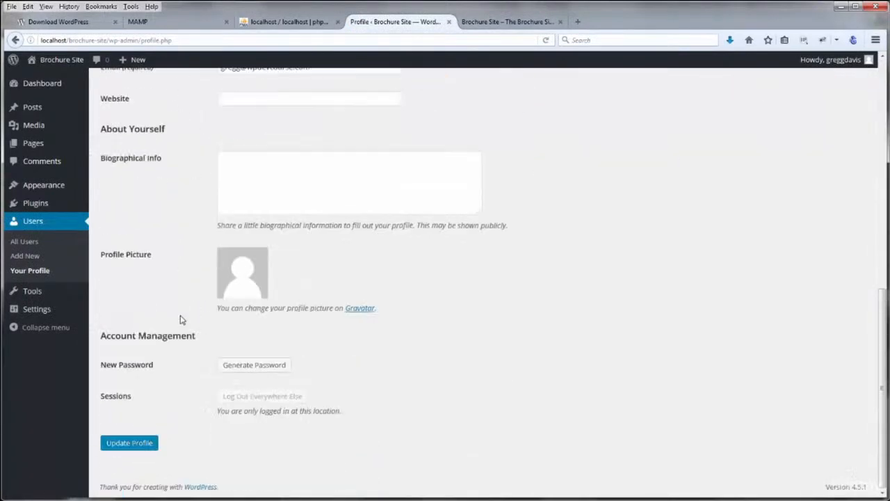
pyautogui.click(130, 445)
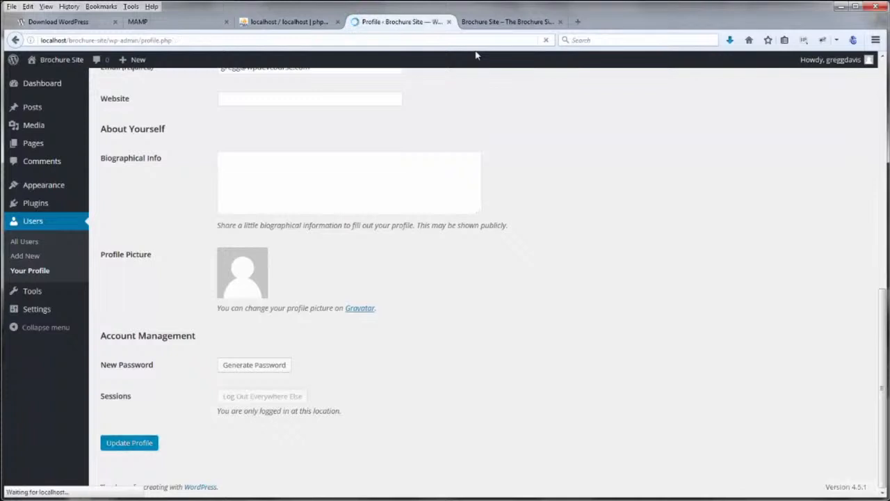
# Reload the local site's Sample Page front page and scroll through it
pyautogui.click(487, 21)
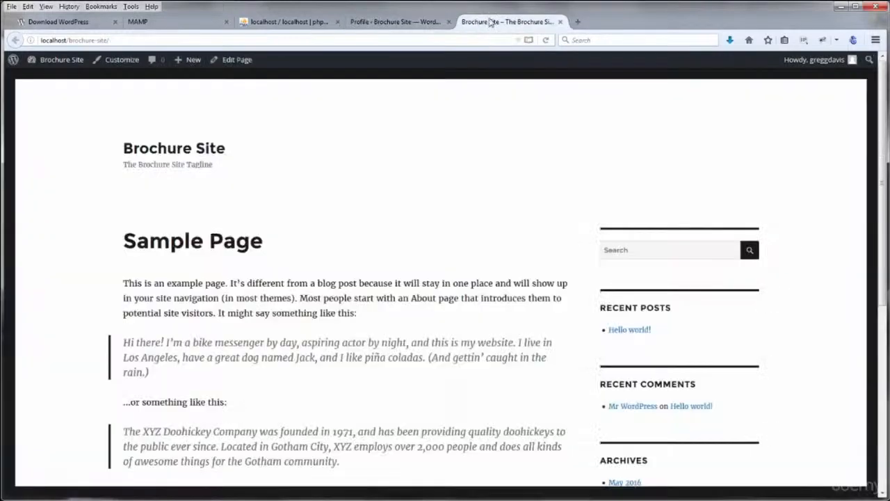
pyautogui.click(545, 41)
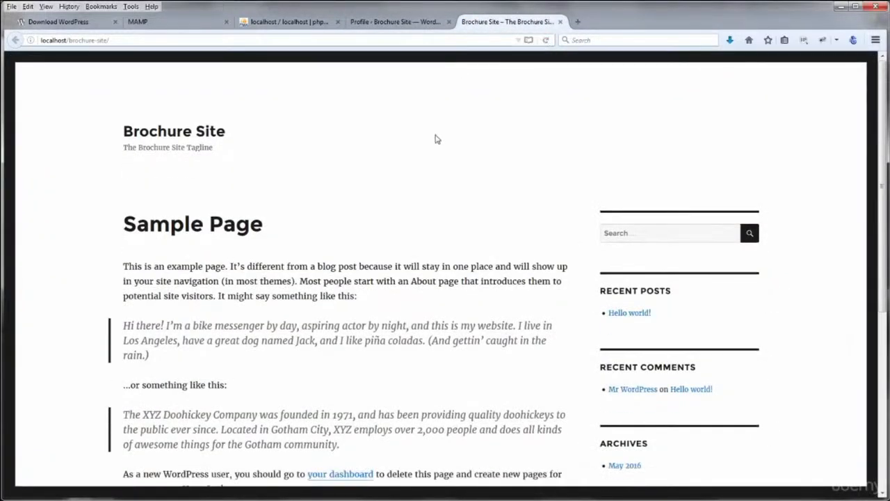
pyautogui.scroll(-5, 489, 181)
pyautogui.scroll(5, 489, 182)
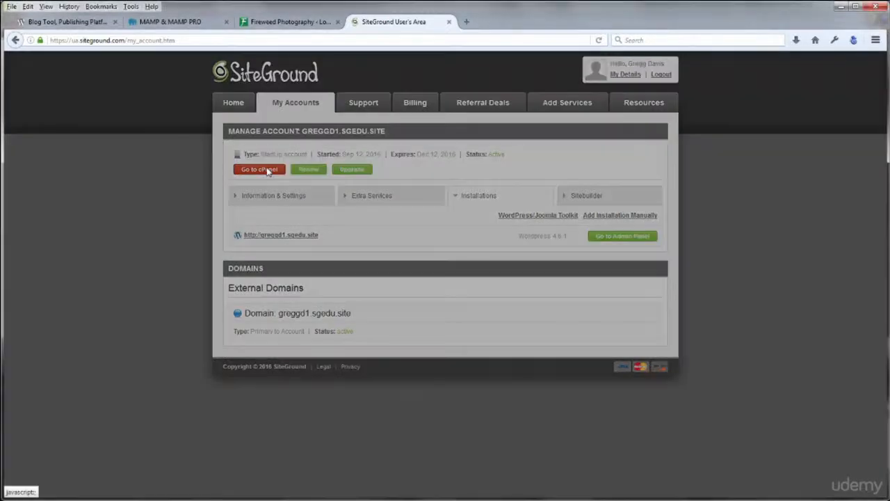
# Open cPanel from SiteGround and launch File Manager to show its Directory Selection dialog
pyautogui.click(270, 171)
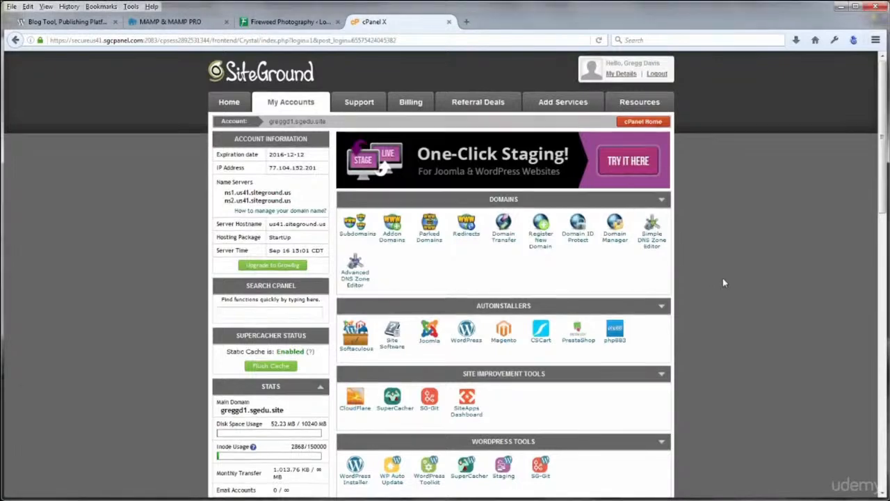
pyautogui.scroll(-3, 722, 282)
pyautogui.scroll(-6, 723, 282)
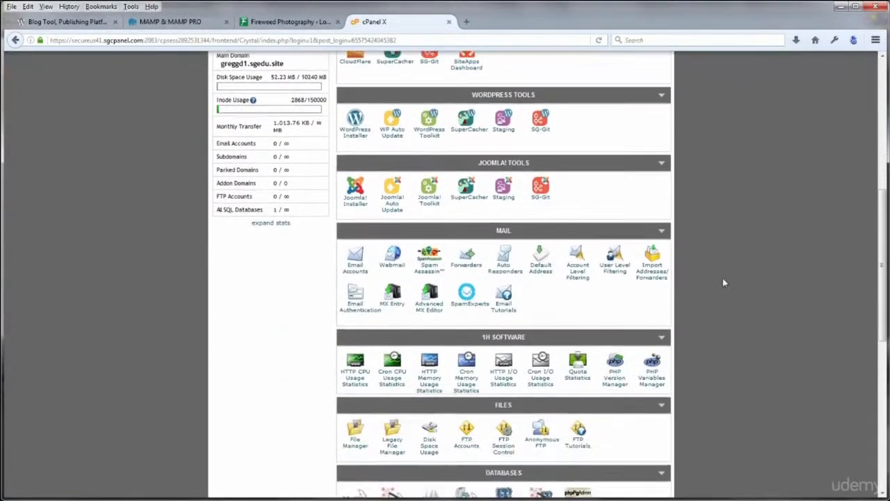
pyautogui.click(355, 358)
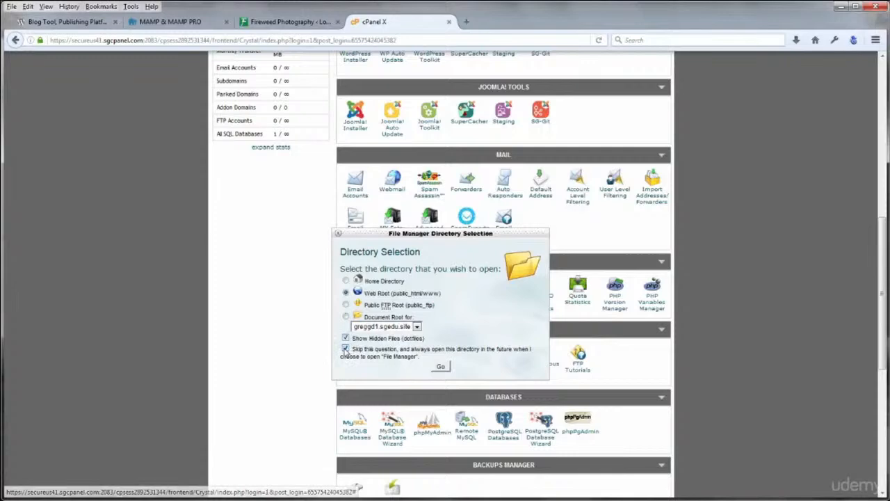
# Open File Manager at Web Root, create a brochure-site folder in public_html, and open it
pyautogui.click(440, 366)
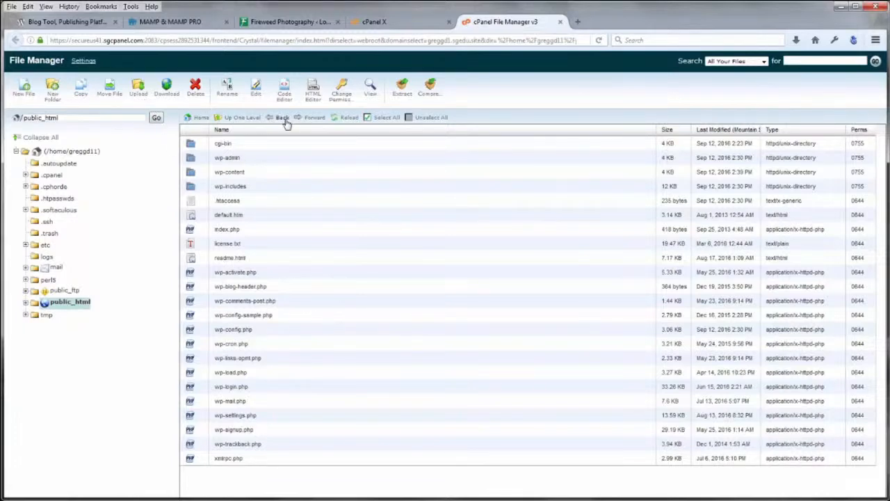
pyautogui.click(53, 90)
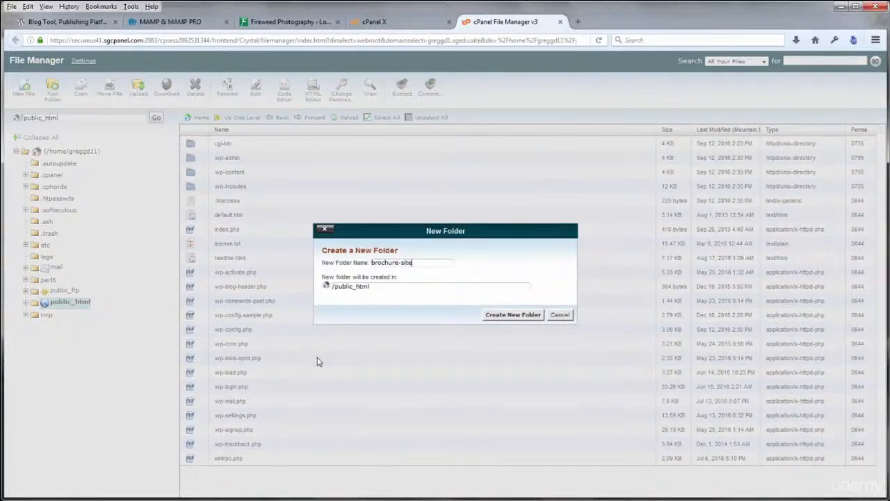
pyautogui.click(500, 315)
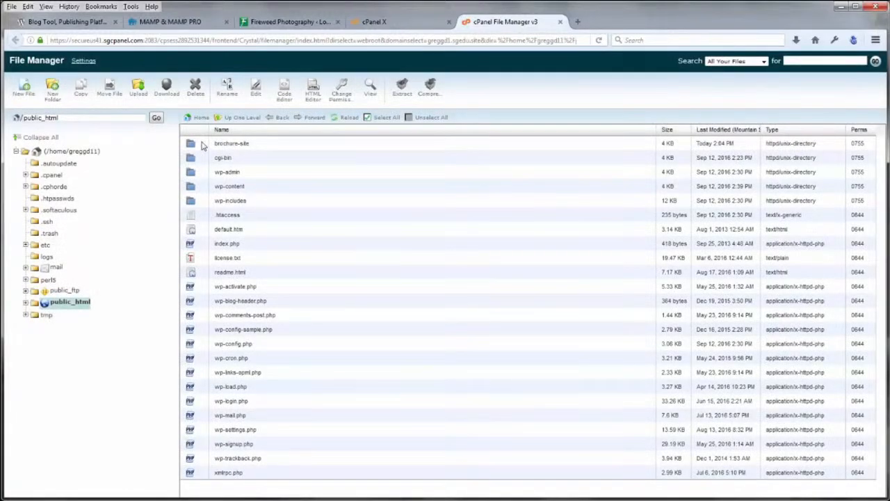
pyautogui.click(193, 145)
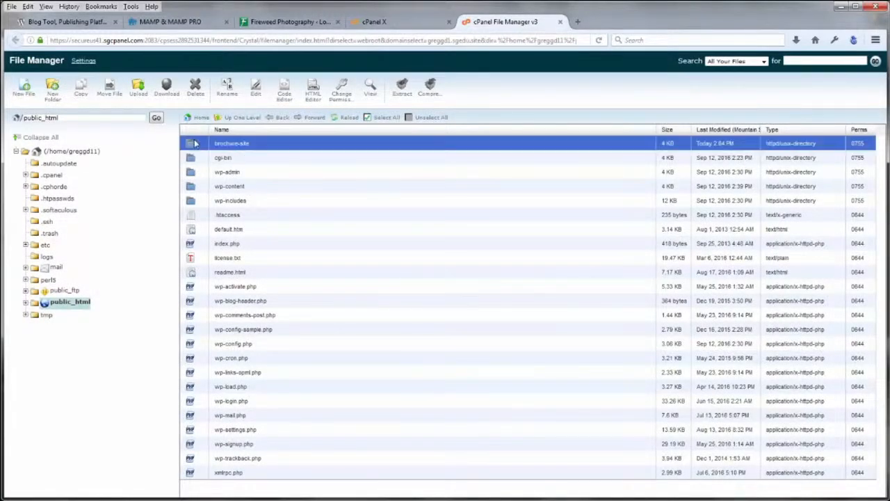
pyautogui.doubleClick(193, 144)
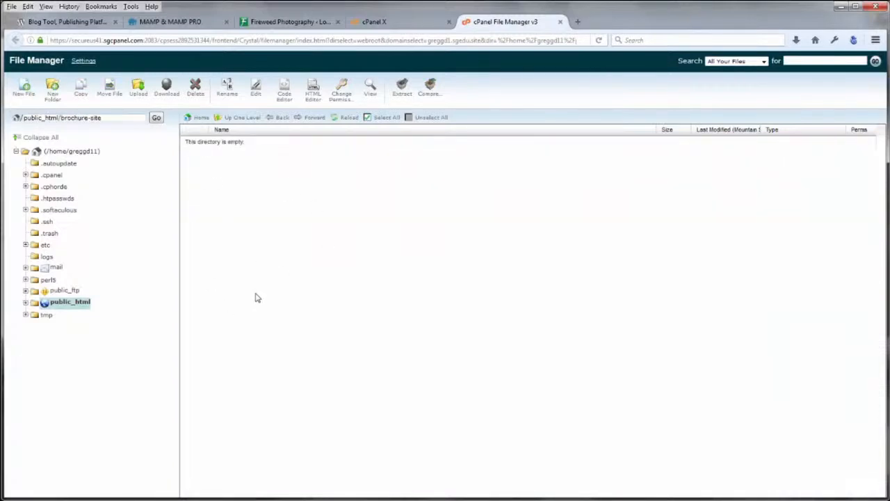
# Open the brochure-site Upload page and browse the picker to the wordpress-4.5.1 core files folder
pyautogui.click(138, 89)
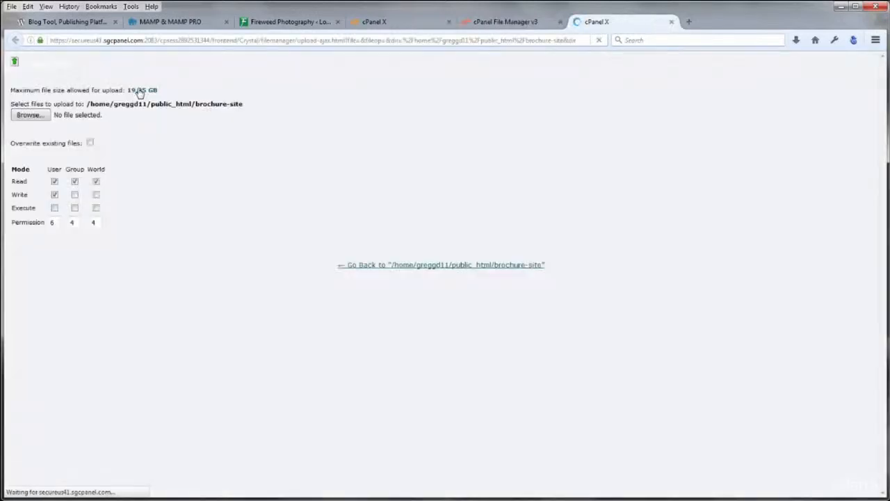
pyautogui.click(30, 115)
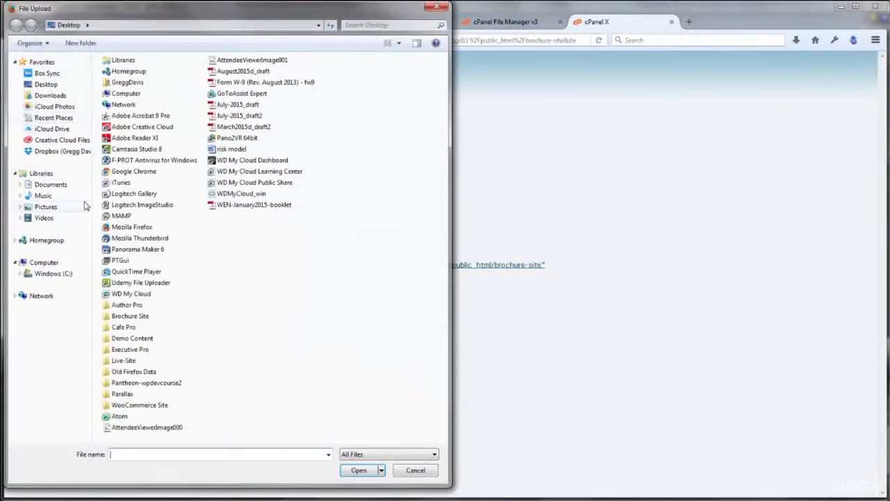
pyautogui.click(58, 187)
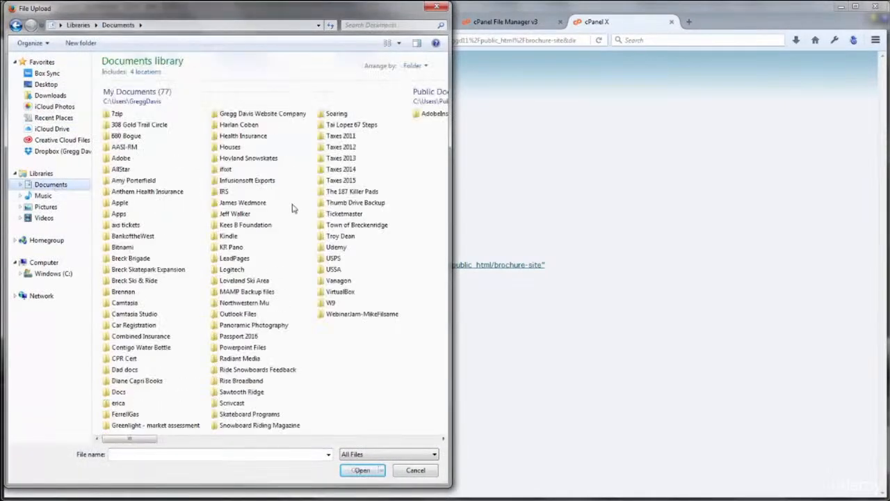
pyautogui.doubleClick(270, 116)
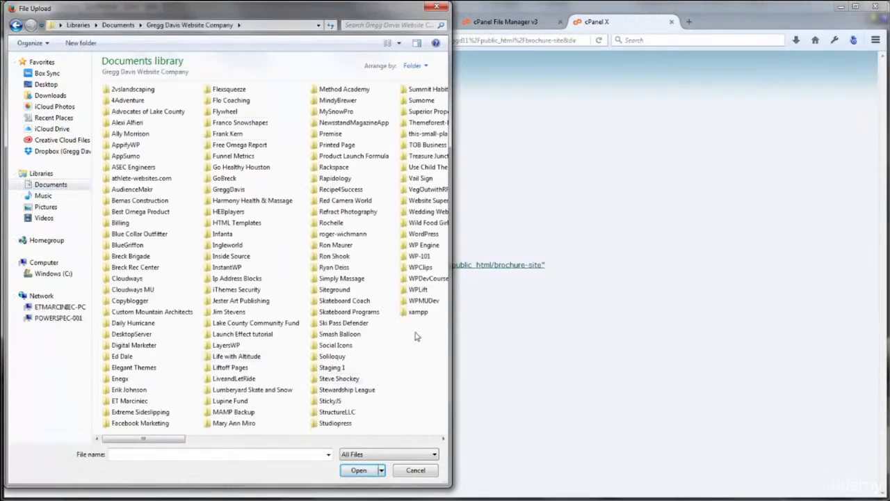
pyautogui.click(421, 235)
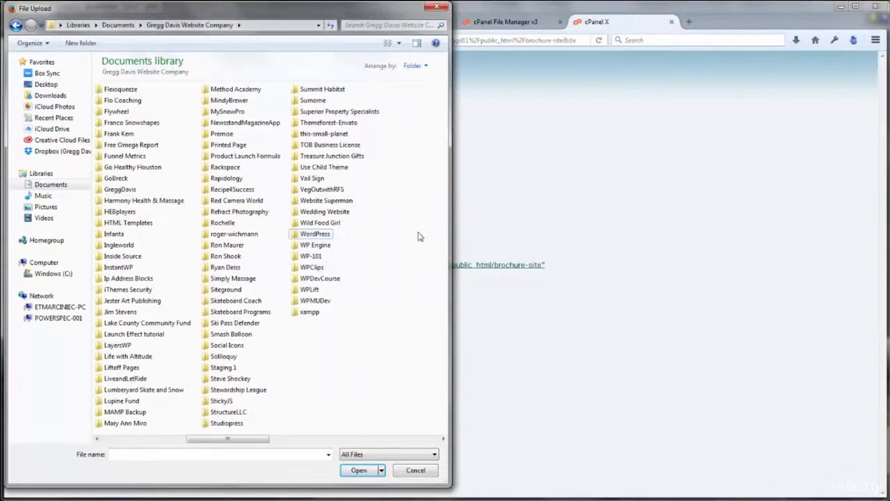
pyautogui.doubleClick(317, 234)
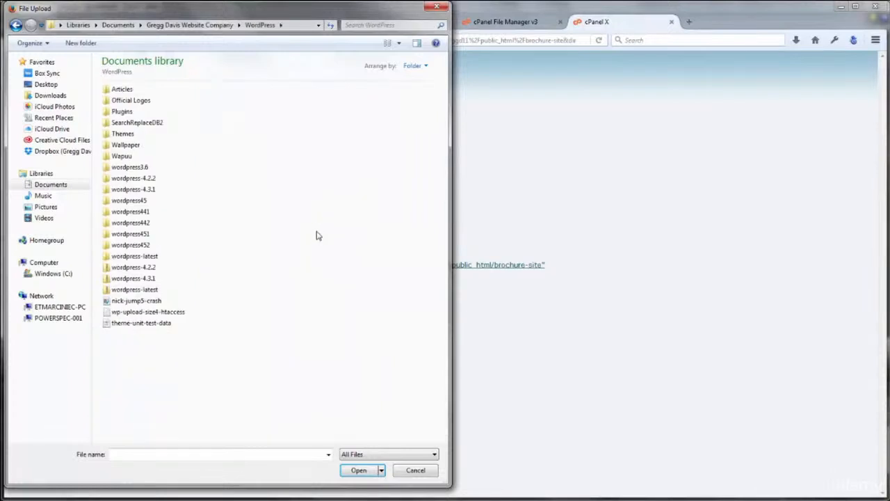
pyautogui.doubleClick(141, 235)
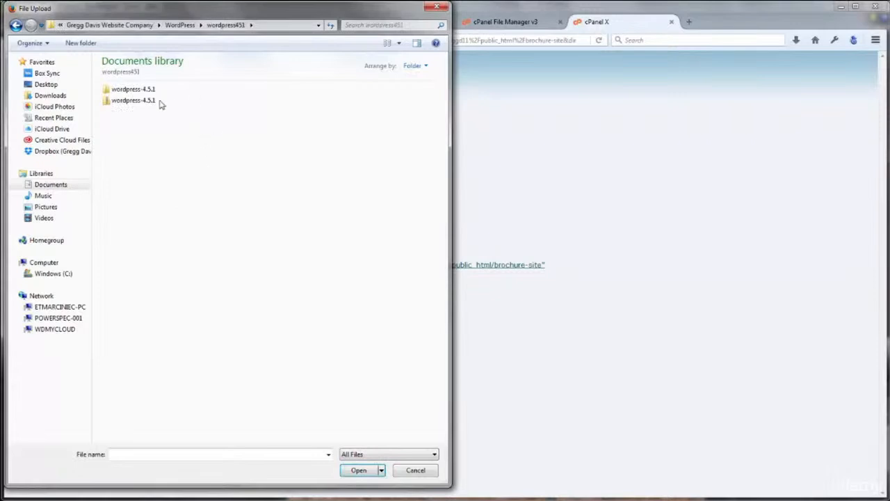
pyautogui.click(139, 93)
pyautogui.doubleClick(139, 94)
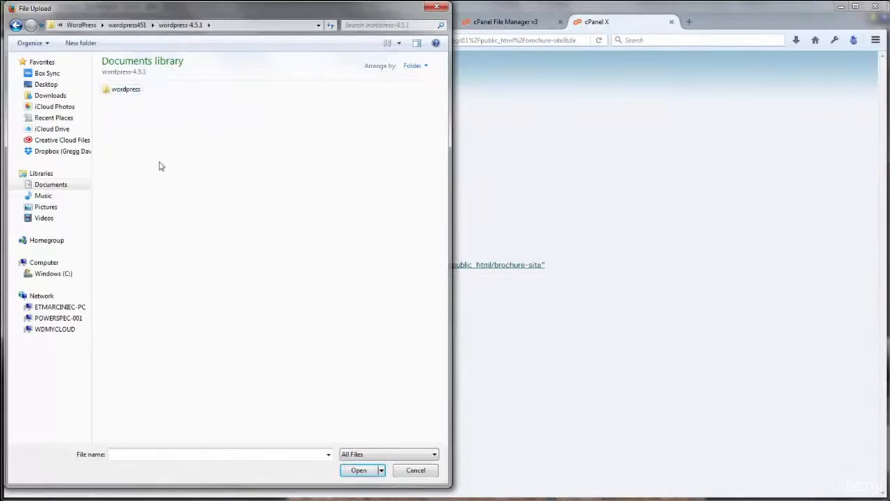
pyautogui.doubleClick(134, 93)
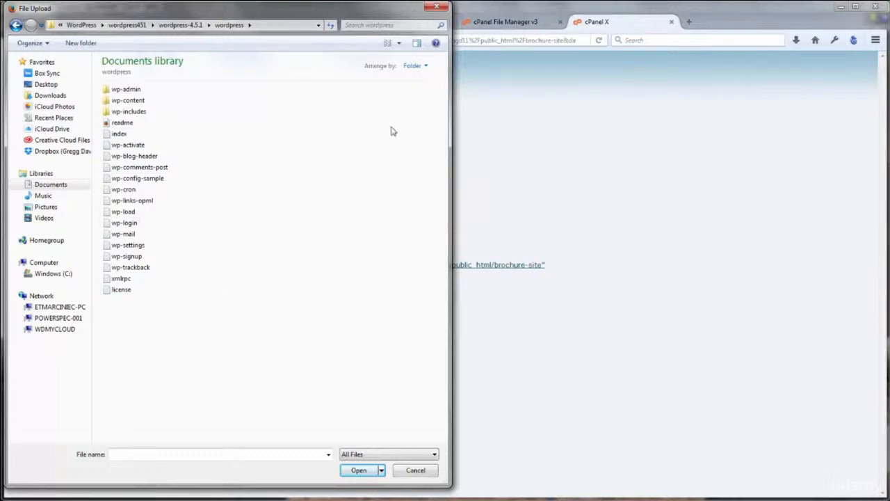
# Select readme, index, wp-activate, wp-blog-header and wp-comments-post, then cancel the picker
pyautogui.click(121, 124)
pyautogui.click(122, 135)
pyautogui.click(126, 144)
pyautogui.click(127, 156)
pyautogui.click(128, 169)
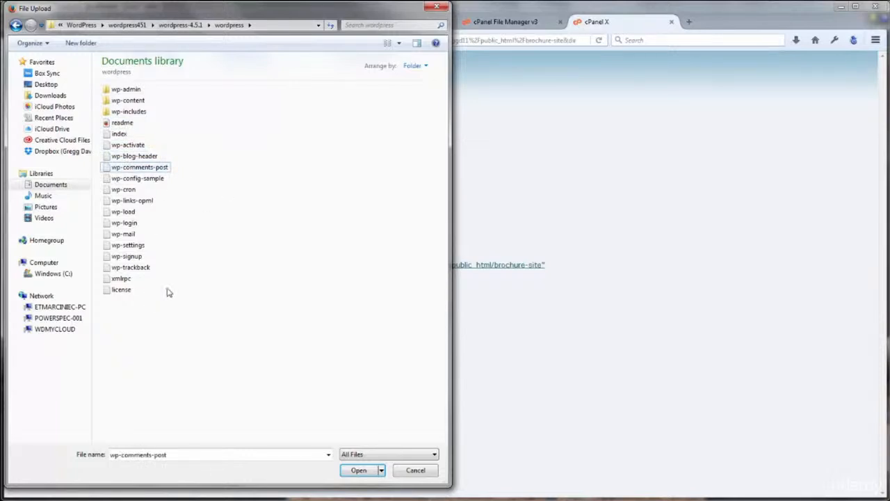
pyautogui.click(415, 470)
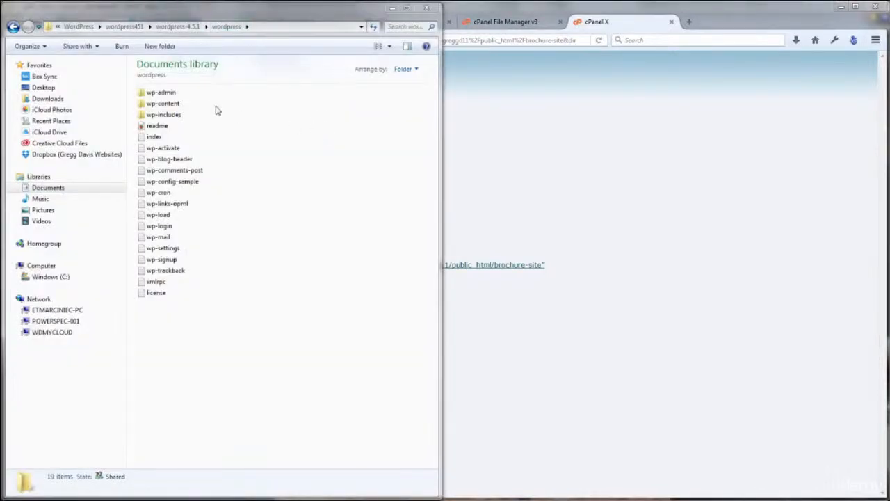
# Compress all 19 WordPress files and folders into a zipped folder
pyautogui.moveTo(237, 310); pyautogui.dragTo(156, 94)
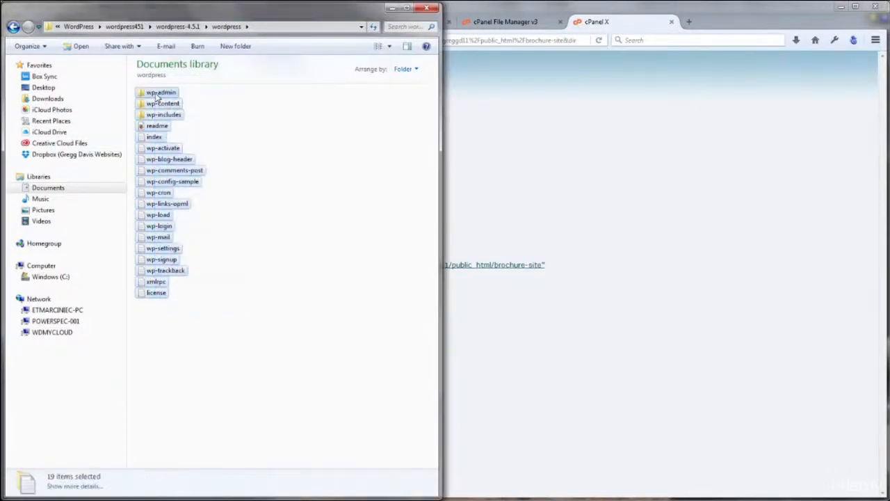
pyautogui.rightClick(156, 96)
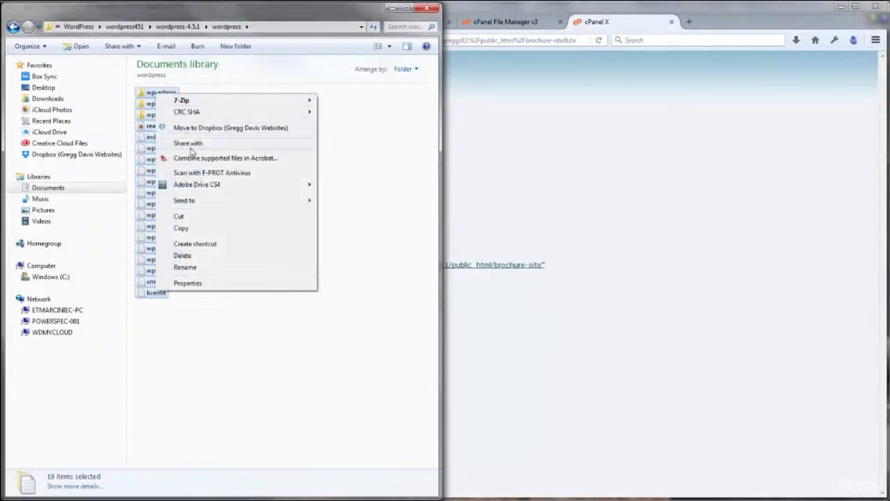
pyautogui.moveTo(200, 204)
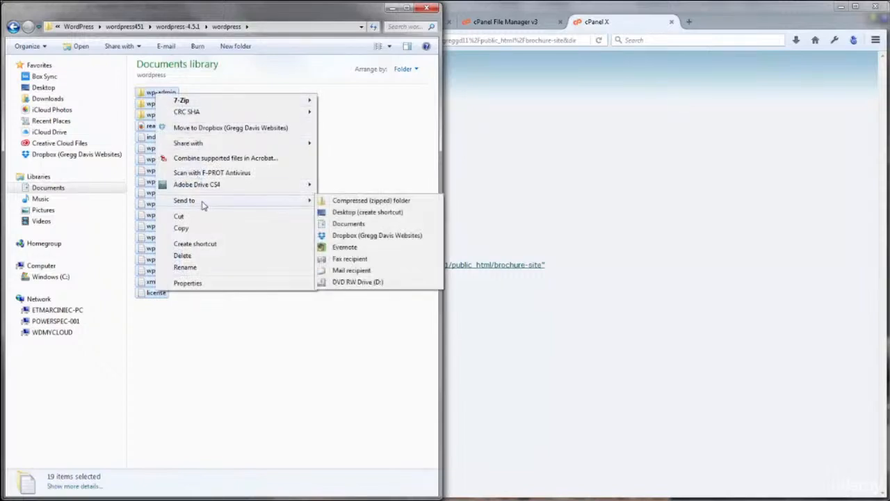
pyautogui.click(352, 202)
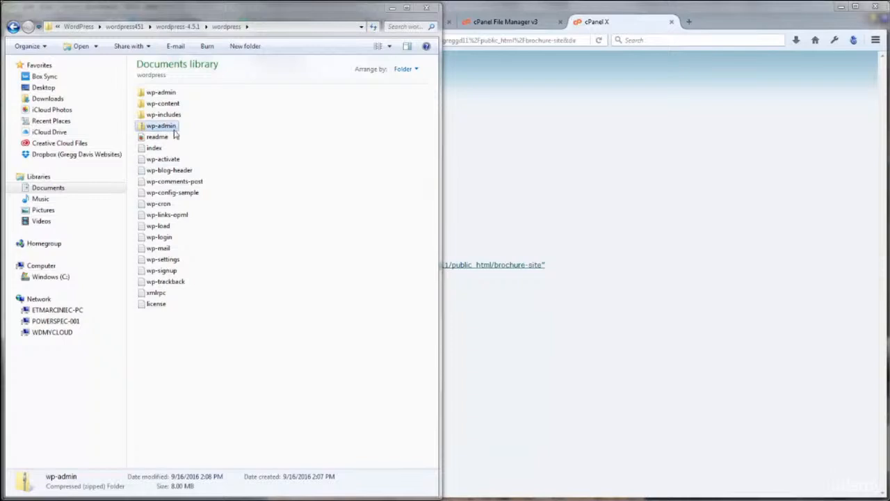
# Rename the new zip archive to wp
pyautogui.click(164, 129)
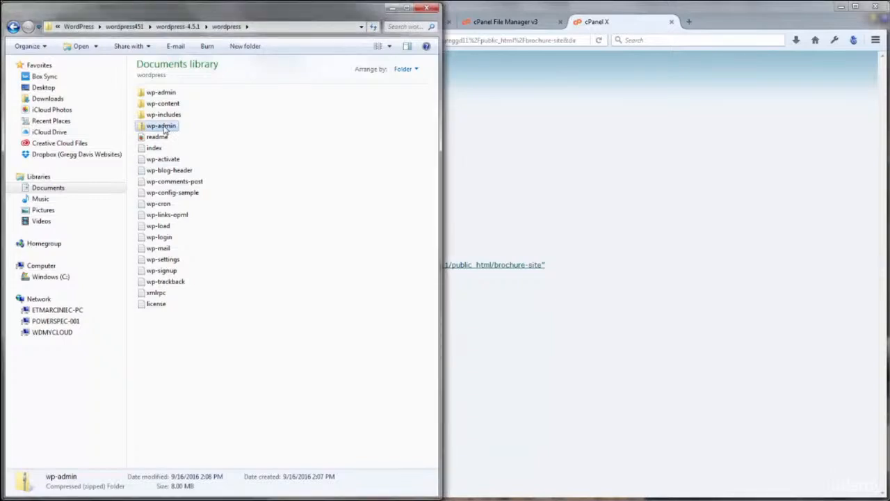
pyautogui.click(161, 126)
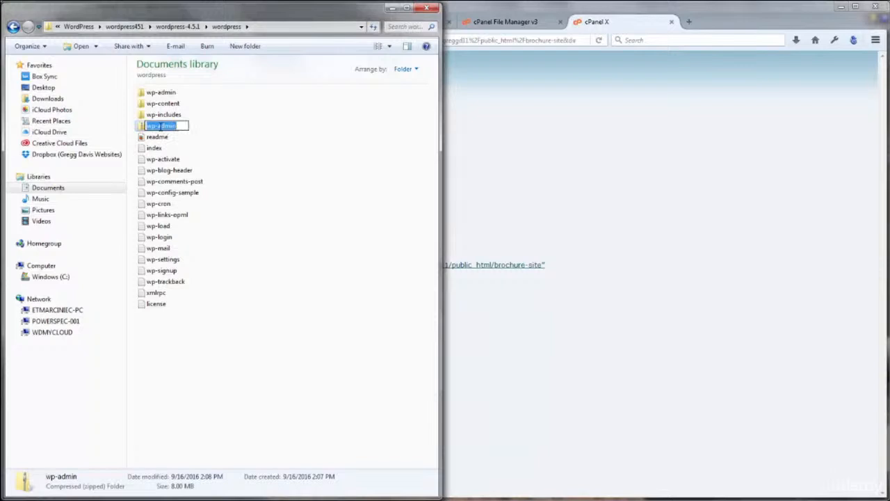
pyautogui.write('wp')
pyautogui.click(333, 146)
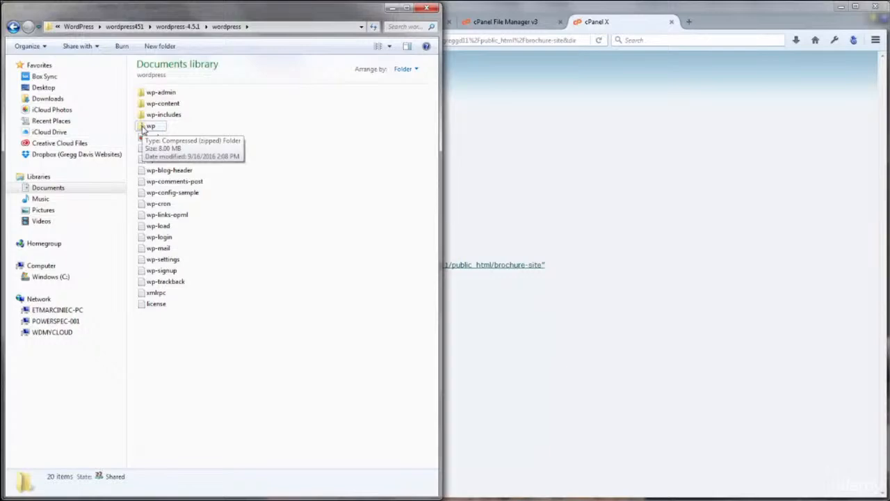
pyautogui.click(620, 199)
pyautogui.click(40, 117)
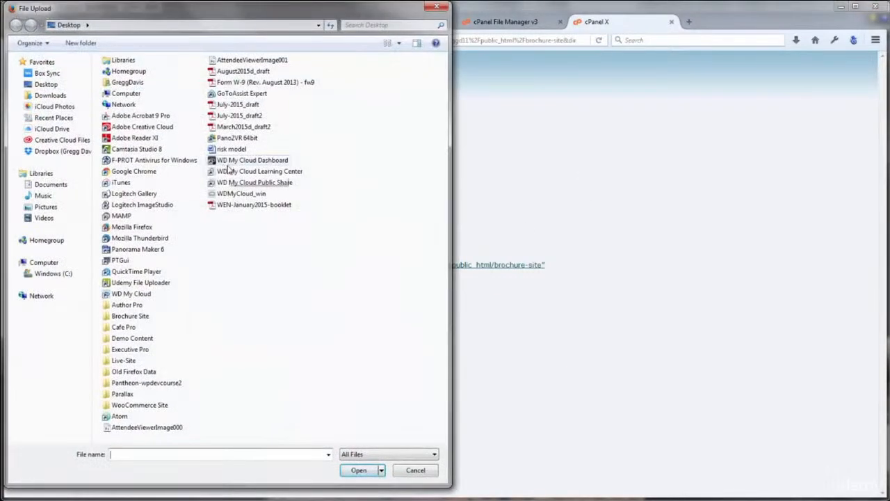
# Upload wp.zip from the local wordpress451 folder into brochure-site and return to the listing
pyautogui.click(50, 185)
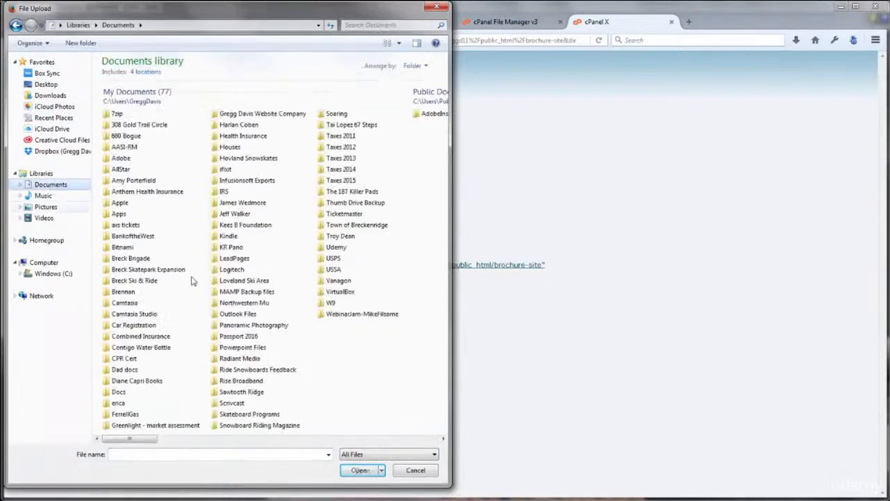
pyautogui.doubleClick(292, 114)
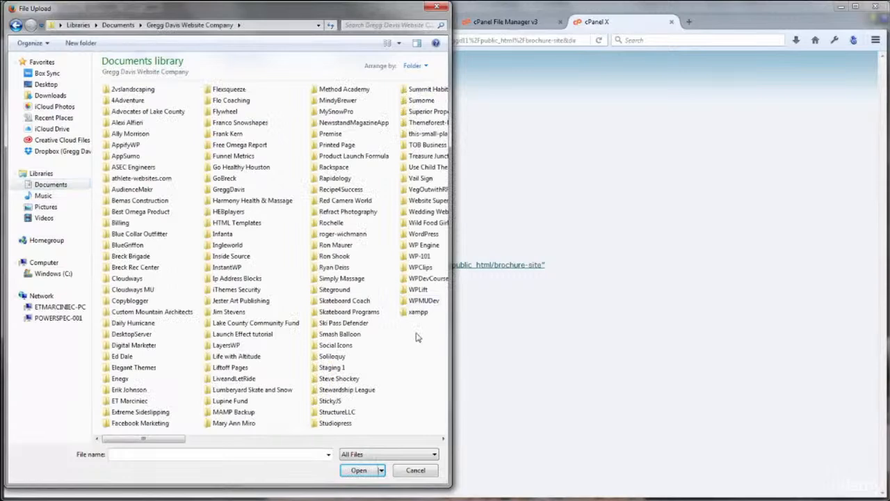
pyautogui.doubleClick(423, 234)
pyautogui.doubleClick(139, 233)
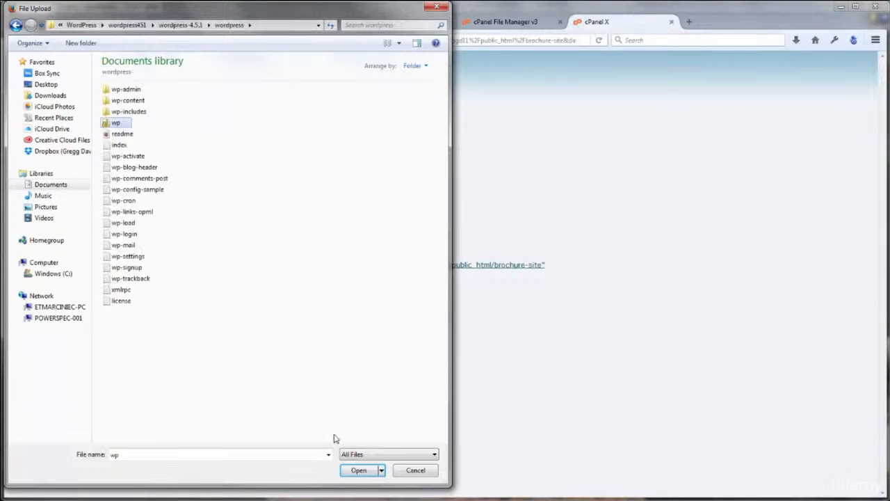
pyautogui.click(358, 470)
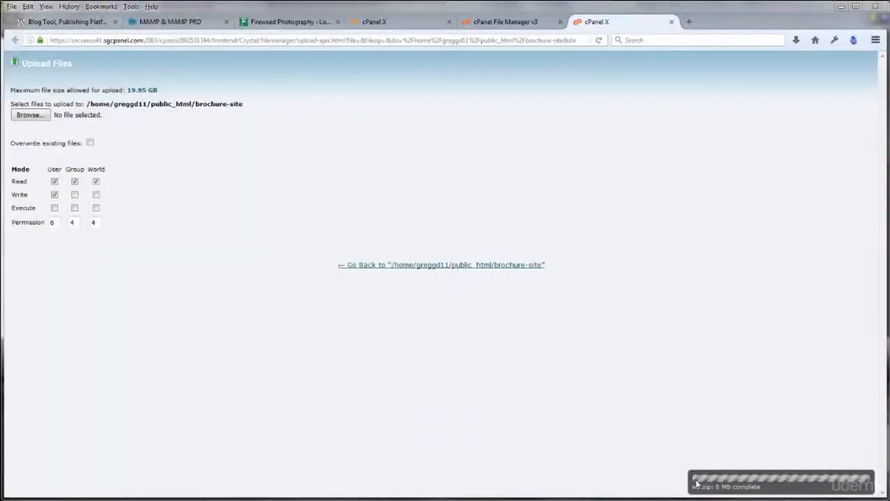
pyautogui.click(465, 268)
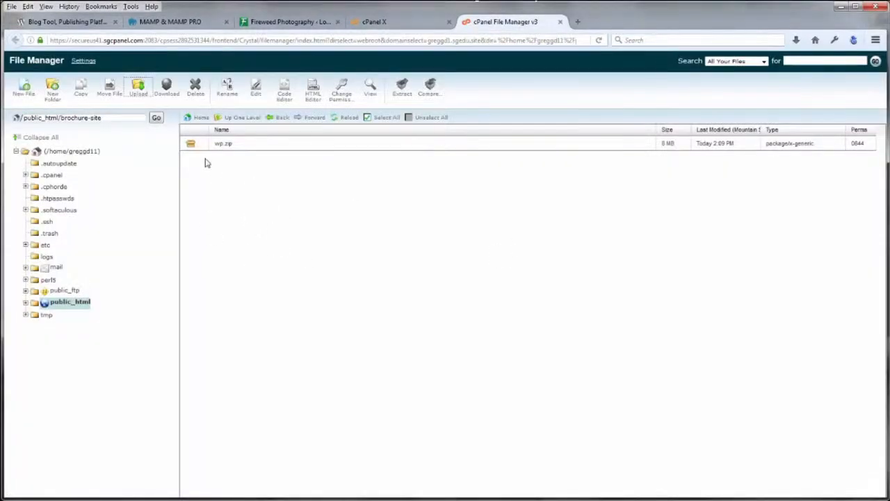
# Extract wp.zip into the brochure-site folder and reload the listing
pyautogui.click(191, 146)
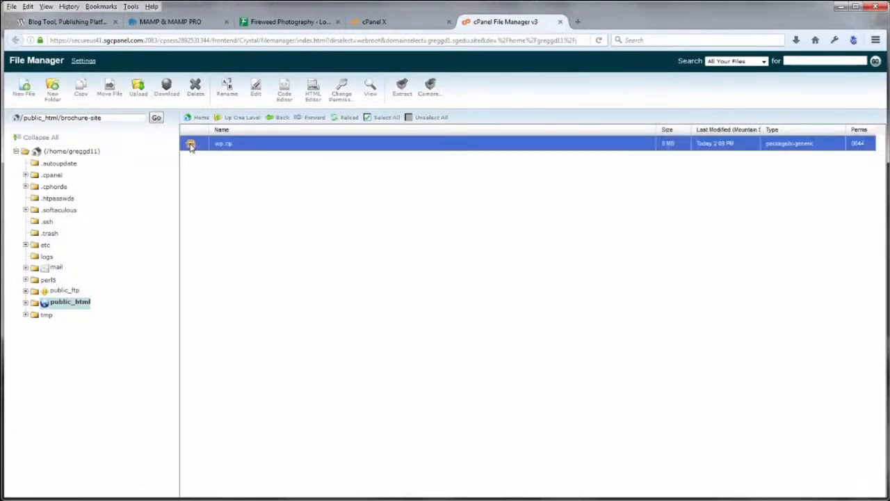
pyautogui.click(402, 89)
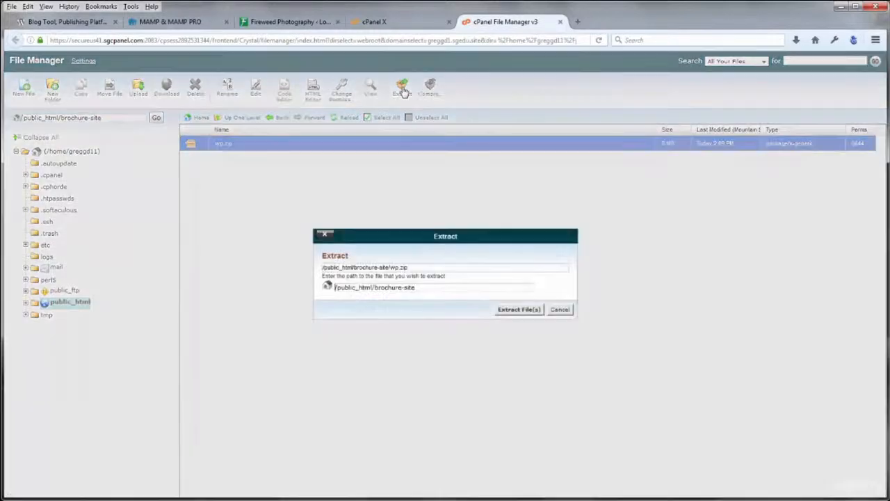
pyautogui.click(513, 311)
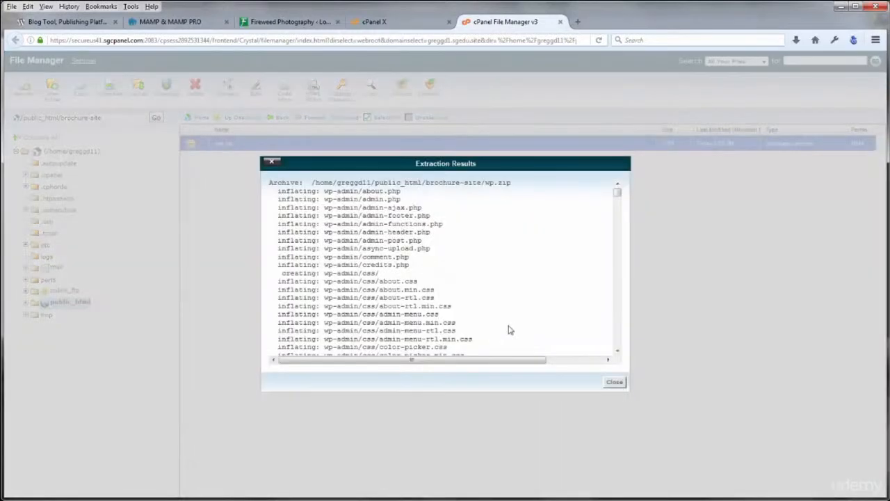
pyautogui.click(613, 383)
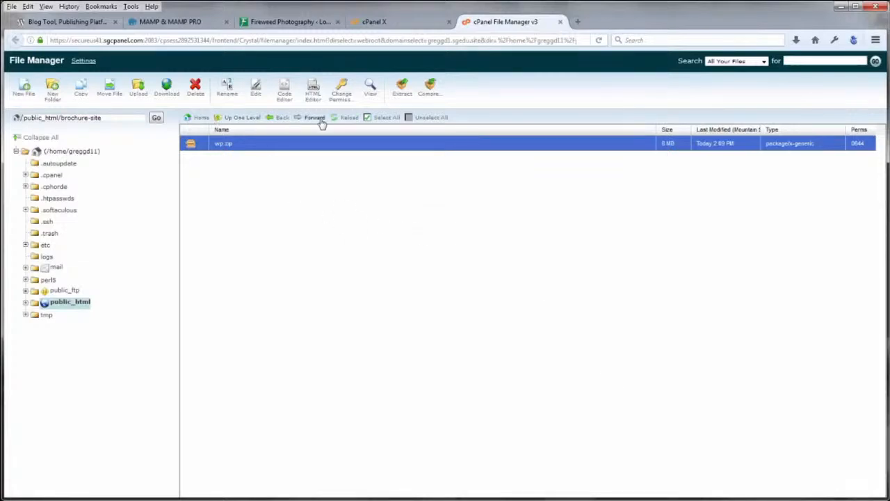
pyautogui.click(343, 118)
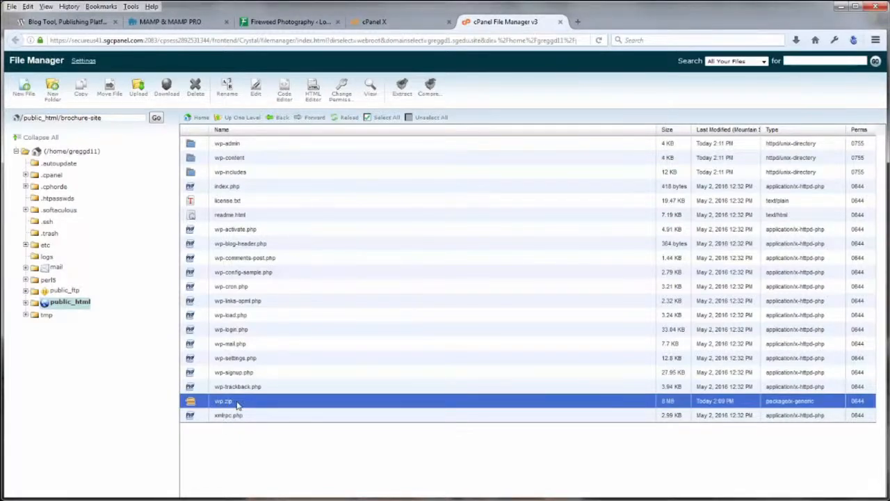
# Delete the wp.zip archive from brochure-site
pyautogui.click(195, 87)
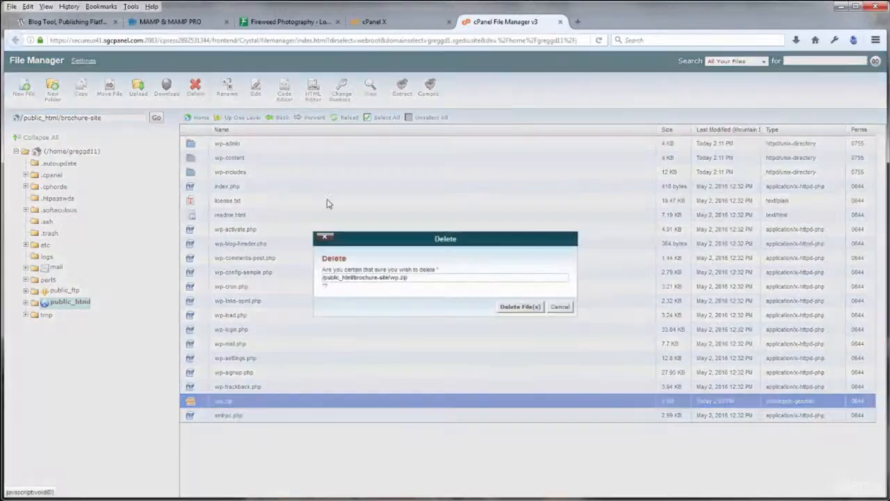
pyautogui.click(514, 307)
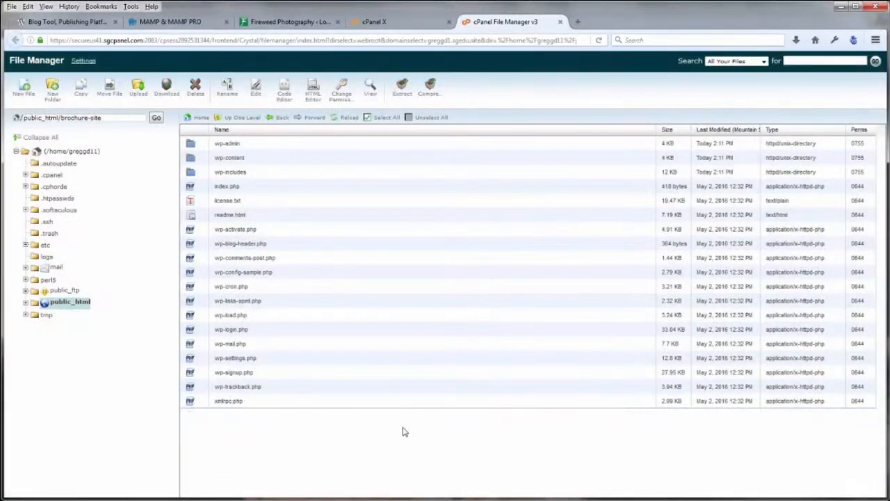
pyautogui.click(192, 275)
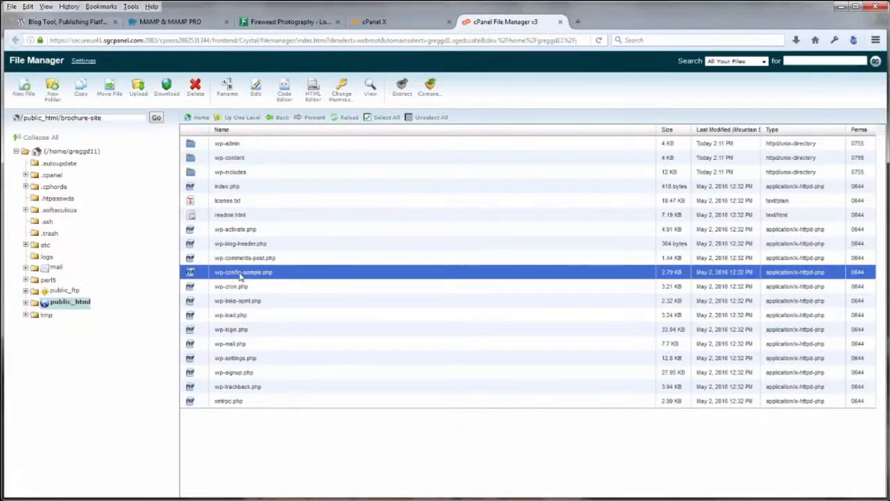
# Rename wp-config-sample.php to wp-config.php
pyautogui.click(227, 92)
pyautogui.click(371, 297)
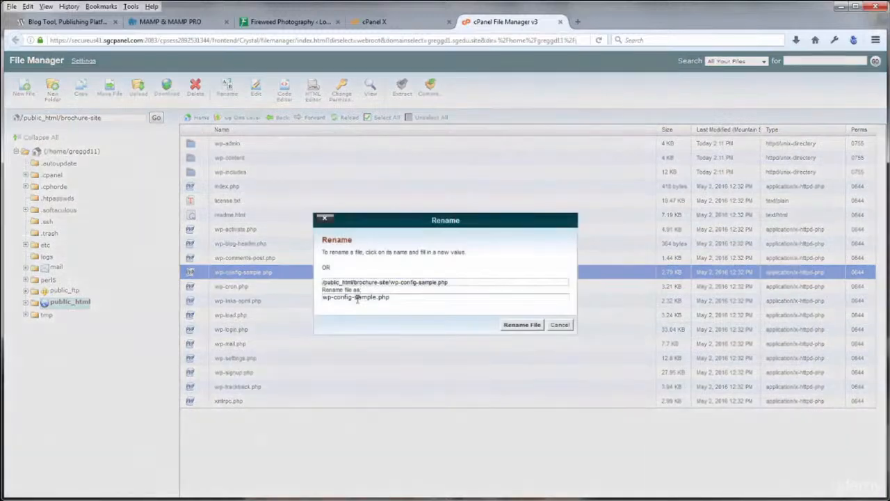
pyautogui.moveTo(353, 297); pyautogui.dragTo(376, 297)
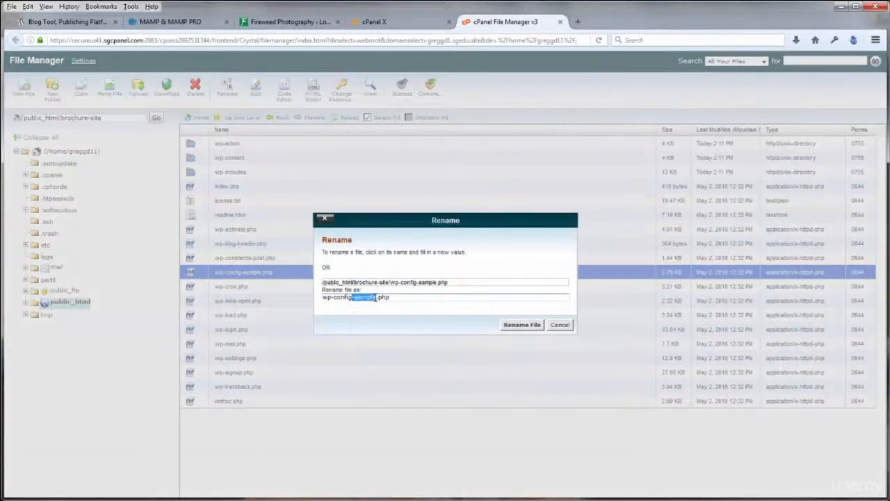
pyautogui.press('BackSpace')
pyautogui.click(516, 325)
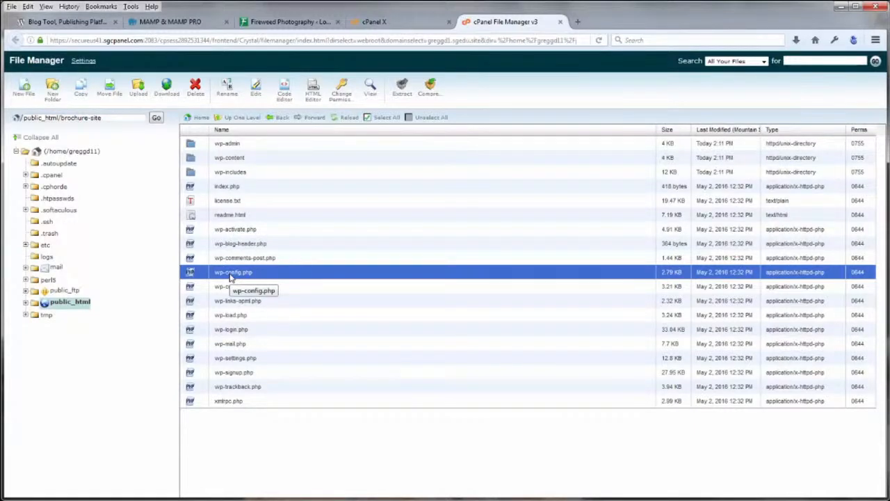
# Save a local copy of wp-config.php and open it in the Code Editor
pyautogui.doubleClick(190, 273)
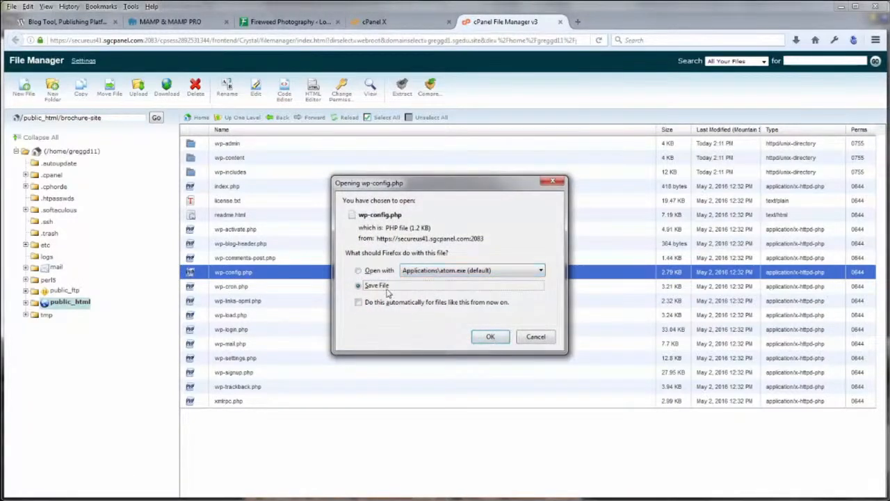
pyautogui.click(489, 336)
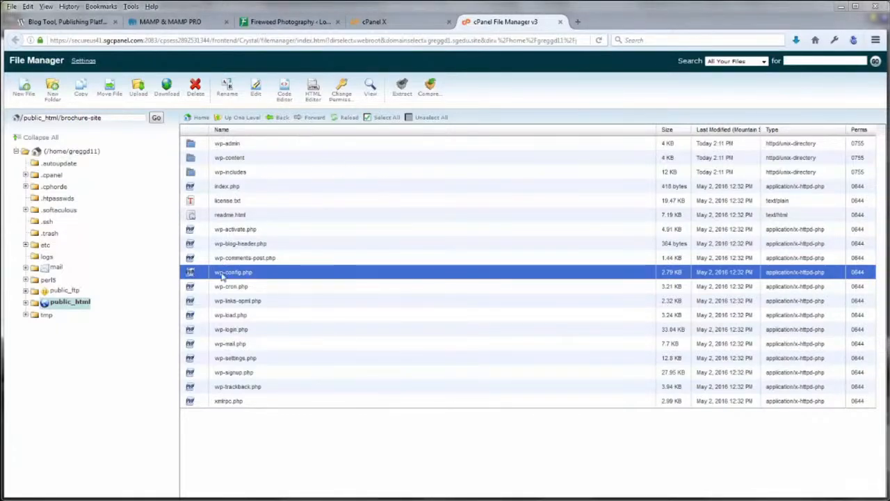
pyautogui.click(285, 103)
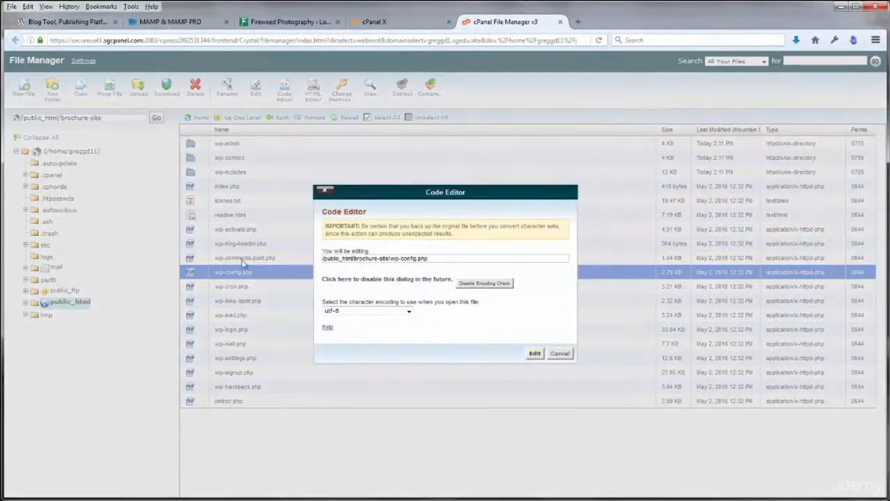
# Load wp-config.php in the Code Editor, review its DB_NAME and other database settings, then return to cPanel
pyautogui.click(534, 354)
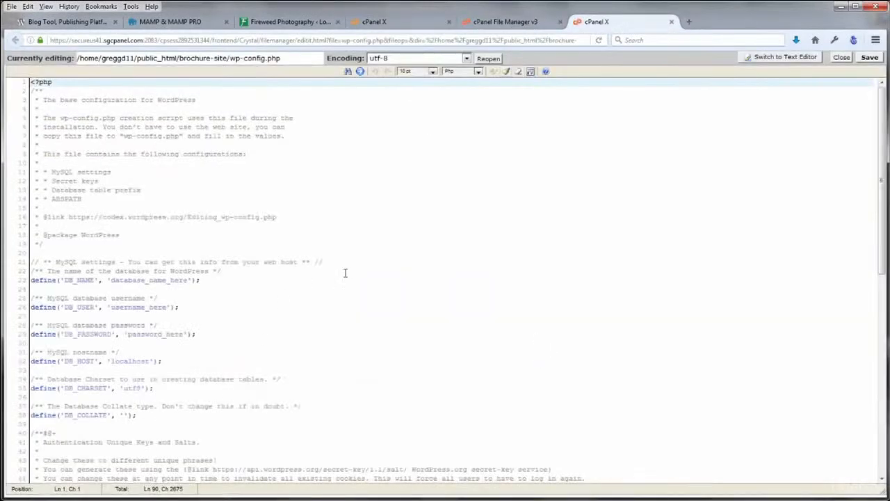
pyautogui.click(343, 274)
pyautogui.scroll(-6, 458, 258)
pyautogui.scroll(-2, 458, 258)
pyautogui.scroll(7, 459, 257)
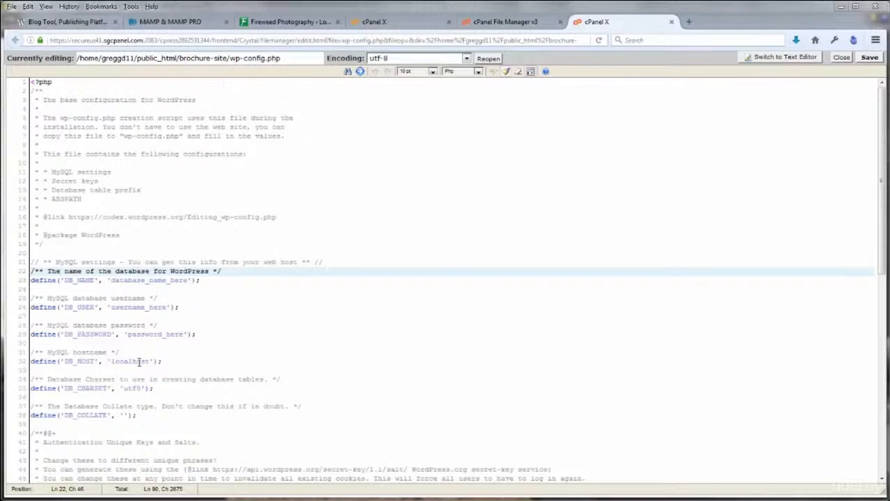
pyautogui.click(416, 25)
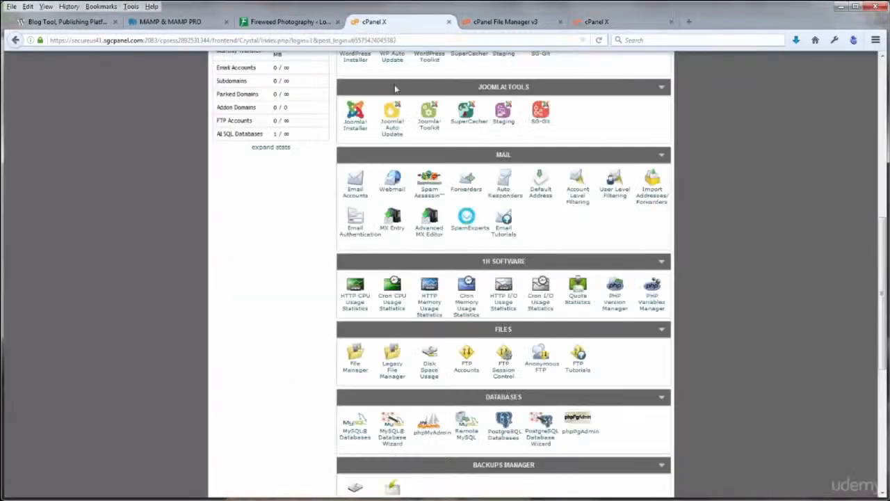
# Create the MySQL database greggd11_brochure by entering 'brochure' as the new database name
pyautogui.scroll(-3, 290, 291)
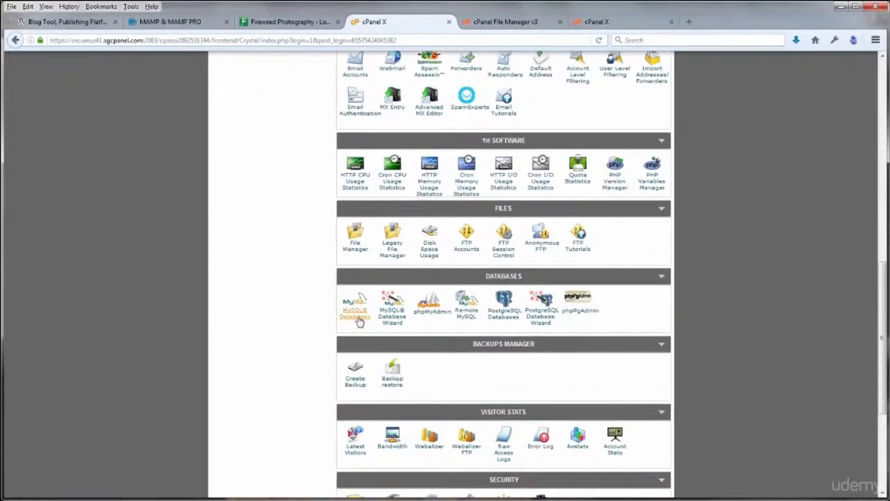
pyautogui.click(358, 316)
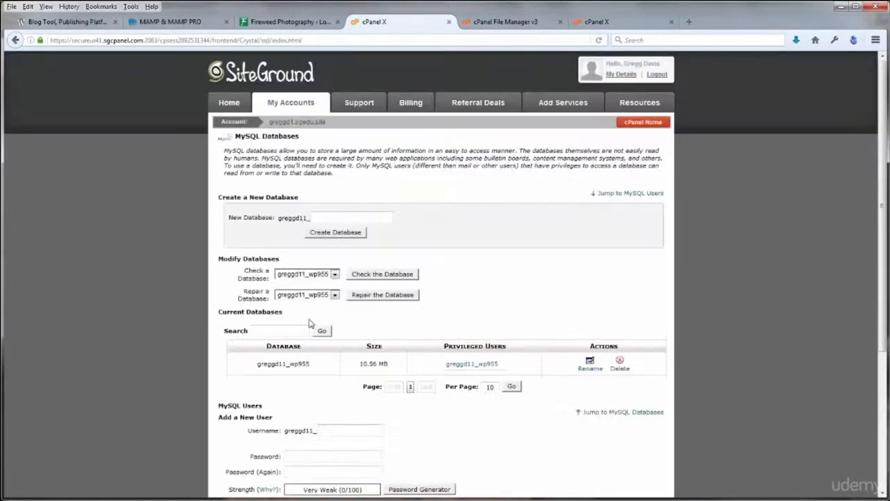
pyautogui.click(333, 217)
pyautogui.write('brochure')
pyautogui.moveTo(279, 220); pyautogui.dragTo(305, 218)
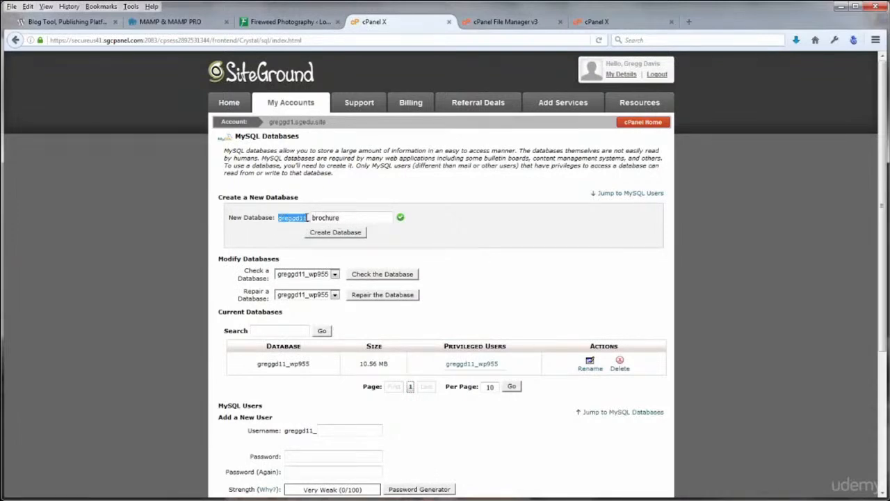
pyautogui.click(345, 218)
pyautogui.click(344, 238)
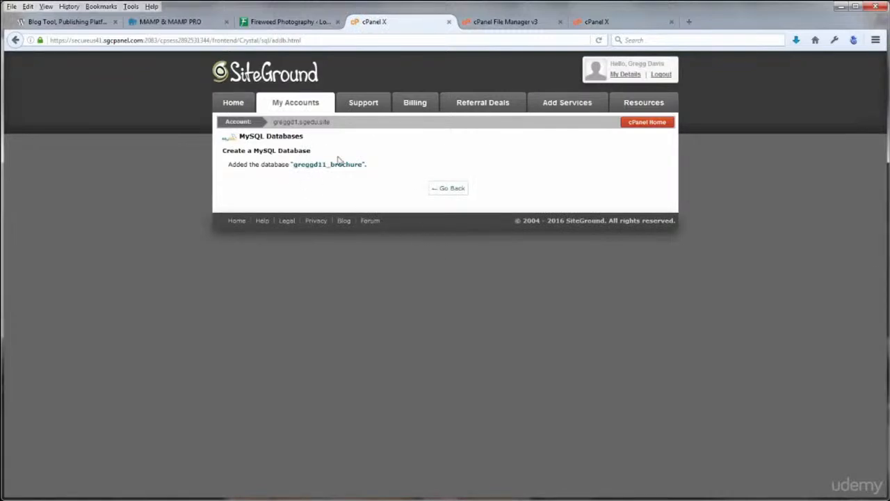
# Add a brochure MySQL user, entering its username and a strong password twice
pyautogui.click(445, 194)
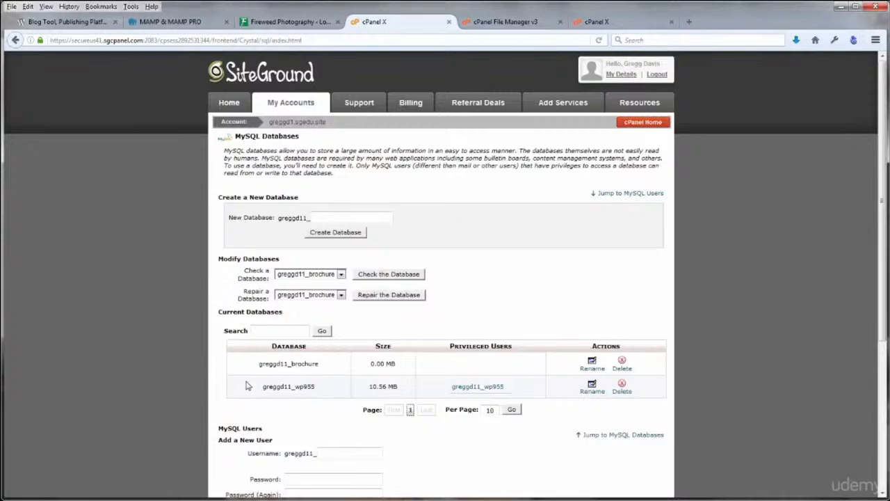
pyautogui.scroll(-3, 224, 376)
pyautogui.scroll(-1, 224, 376)
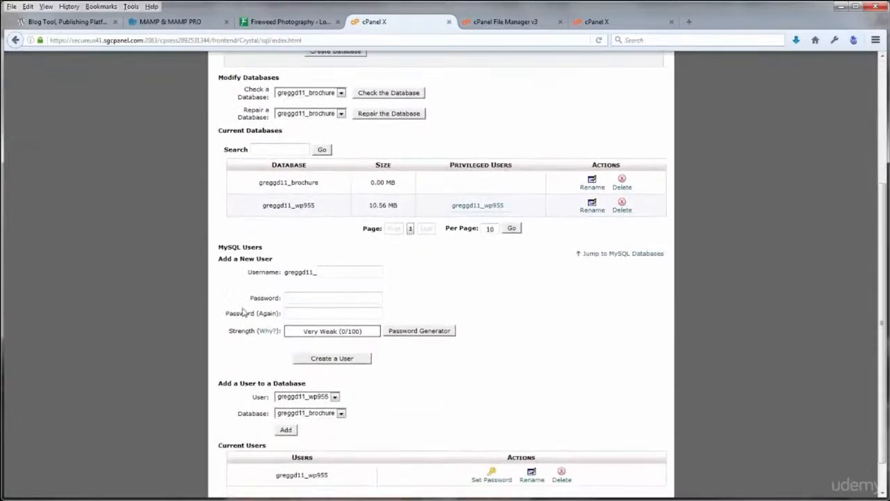
pyautogui.click(336, 272)
pyautogui.write('brochur')
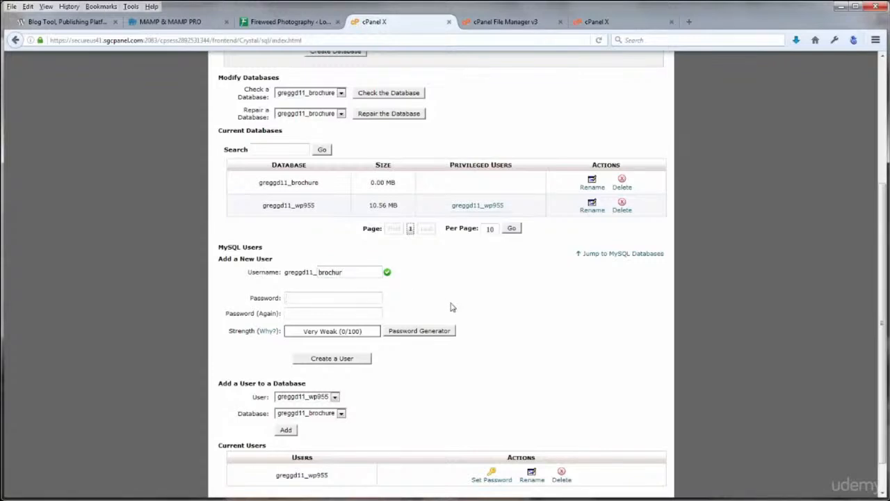
pyautogui.write('••••••')
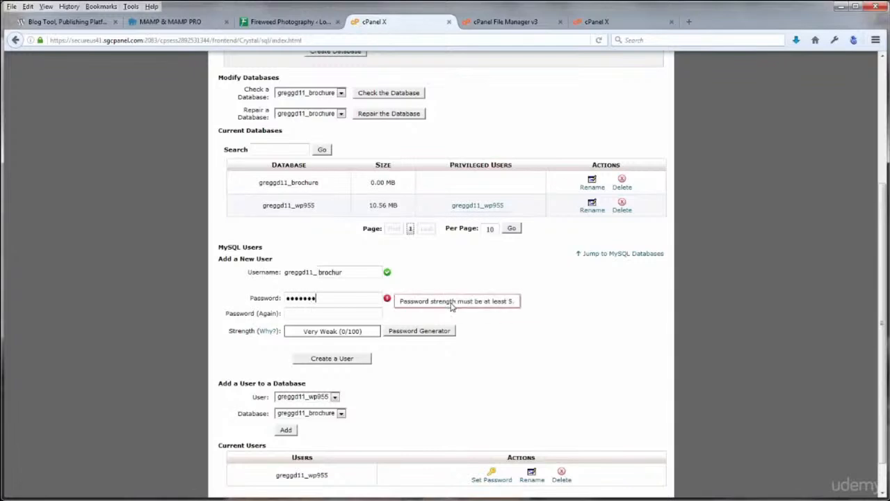
pyautogui.press('Tab')
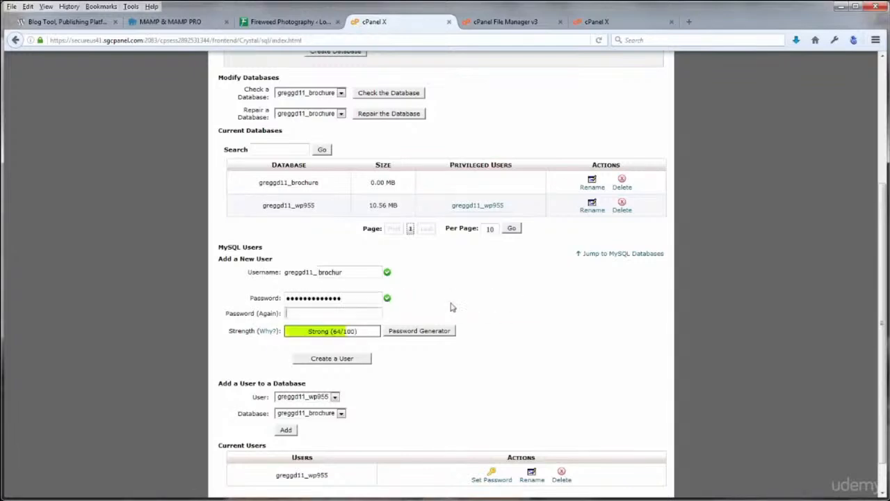
pyautogui.write('•••••••••')
pyautogui.click(339, 359)
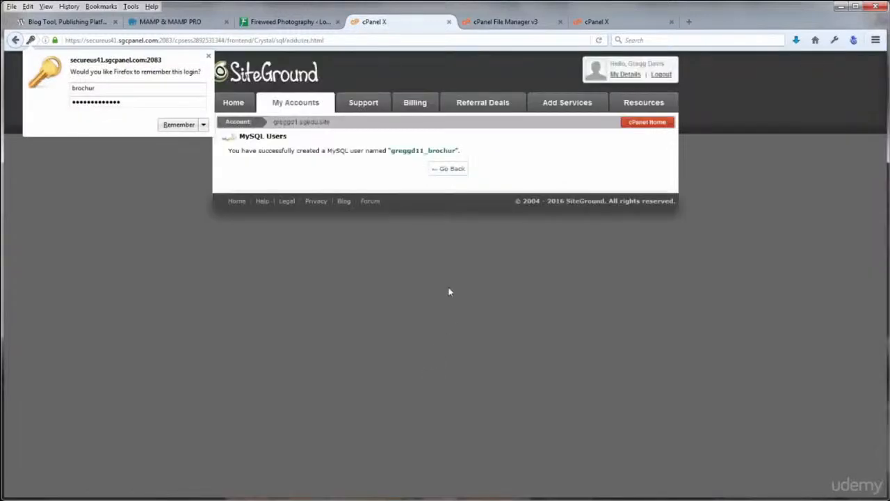
# Link the new brochure user to the greggd11_brochure database under Add a User to a Database
pyautogui.click(208, 56)
pyautogui.click(450, 169)
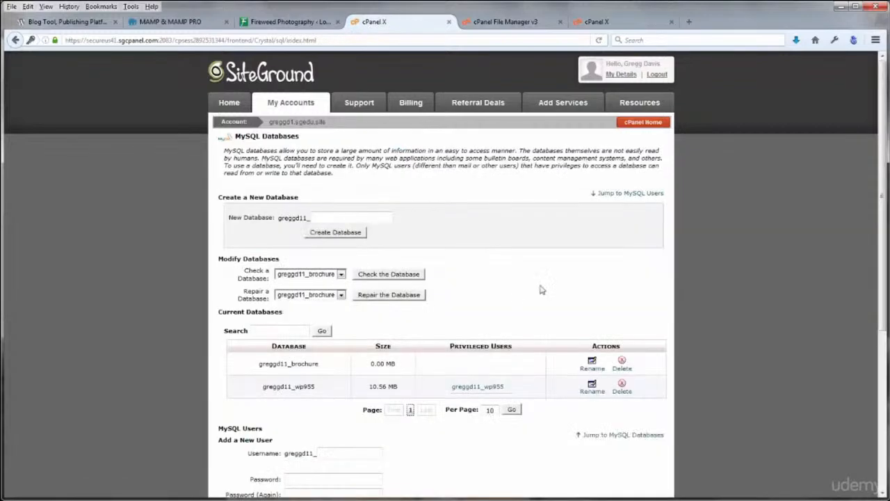
pyautogui.scroll(-3, 552, 285)
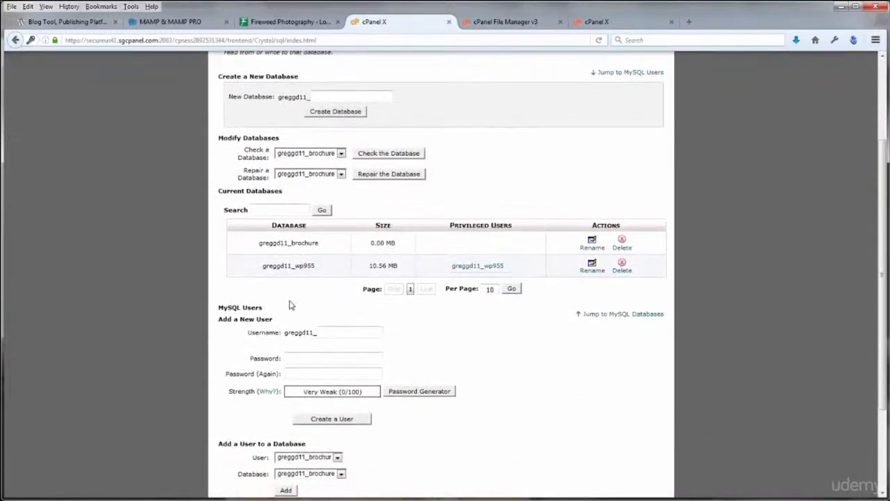
pyautogui.scroll(-3, 330, 298)
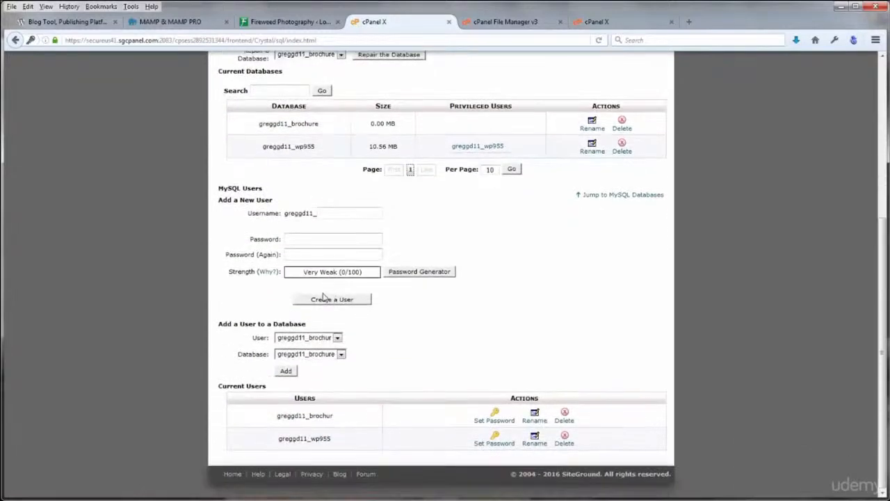
pyautogui.click(338, 340)
pyautogui.click(324, 342)
pyautogui.click(341, 354)
pyautogui.click(324, 363)
pyautogui.click(286, 371)
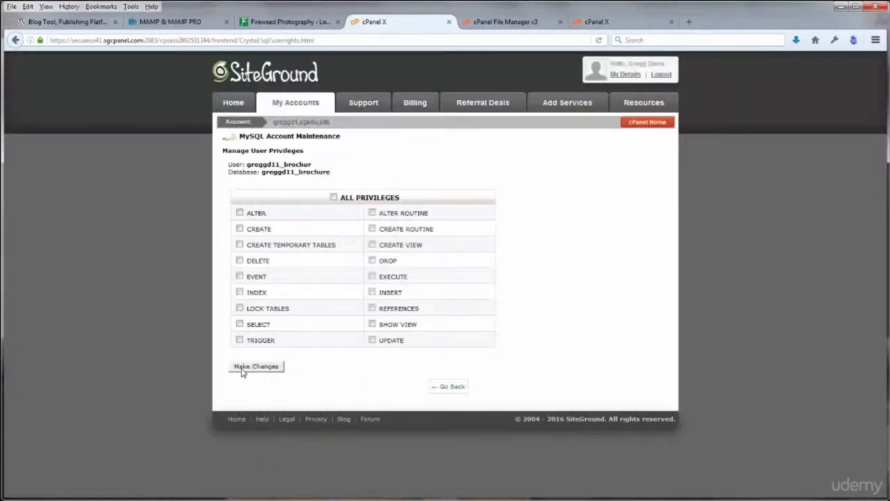
# Grant the user ALL PRIVILEGES, save the changes, and return to cPanel Home
pyautogui.click(333, 197)
pyautogui.click(273, 367)
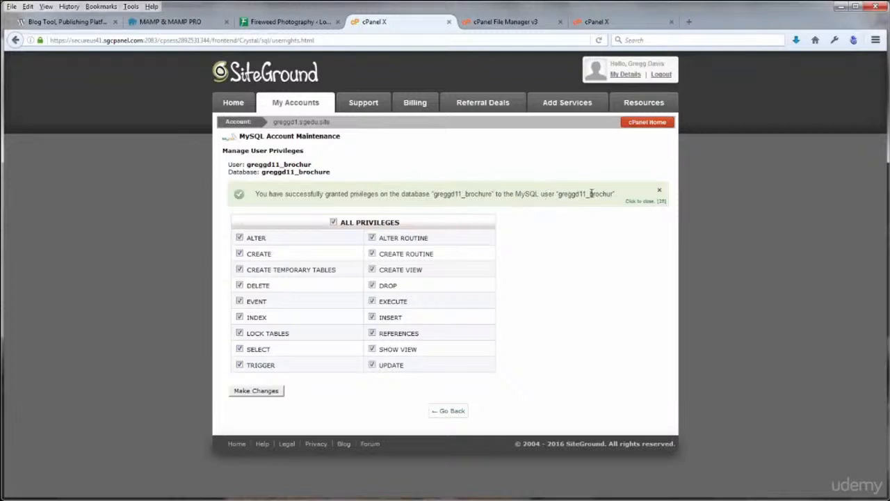
pyautogui.click(458, 412)
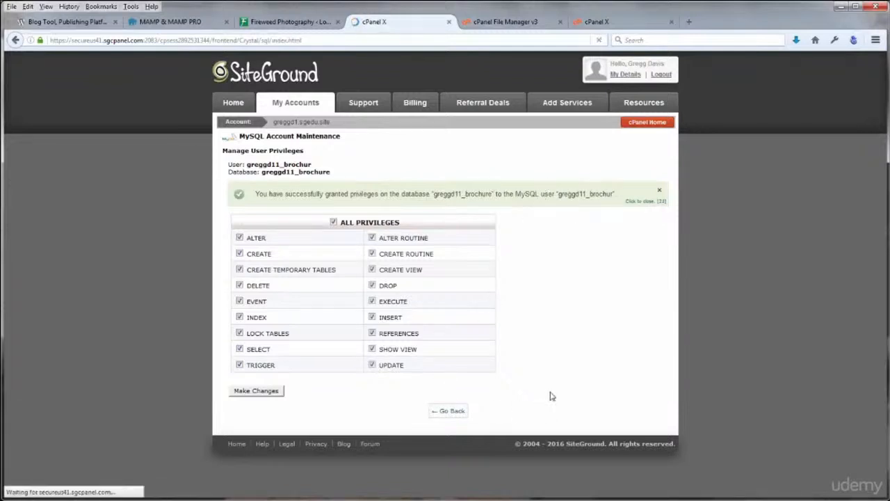
pyautogui.click(630, 124)
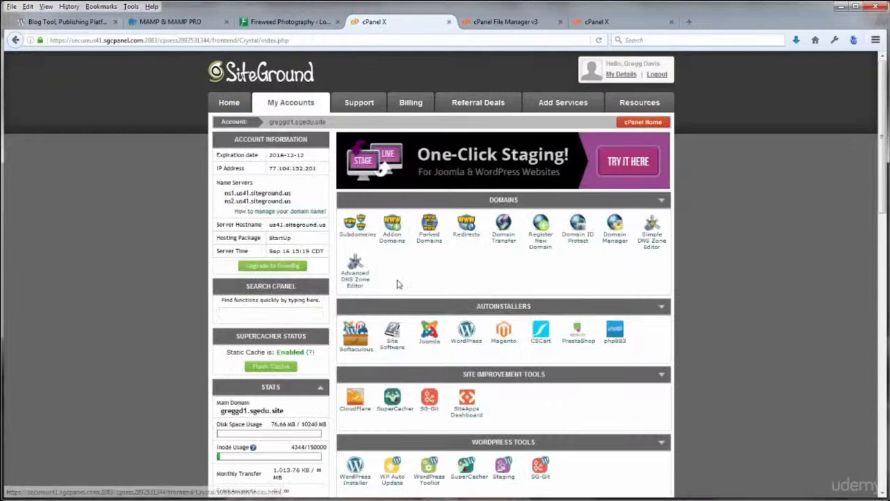
# Set DB_NAME, DB_USER and DB_PASSWORD to the brochure values, keep localhost, and save wp-config.php
pyautogui.click(600, 23)
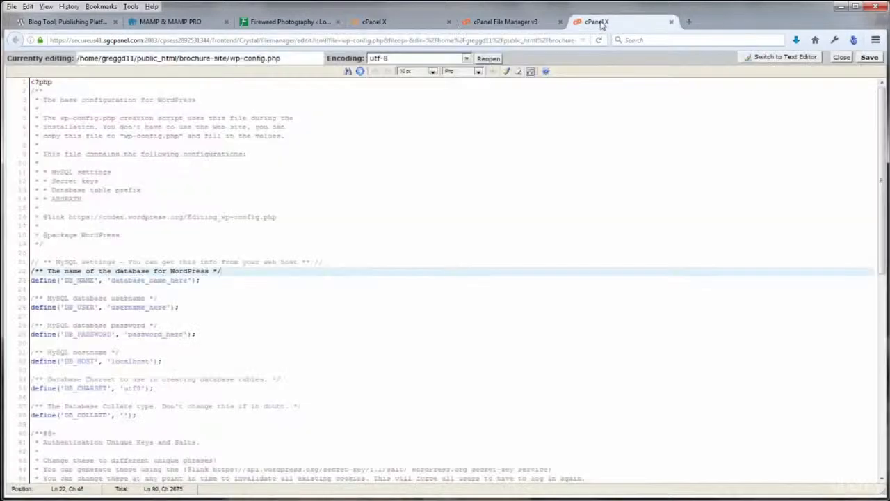
pyautogui.moveTo(110, 281); pyautogui.dragTo(190, 280)
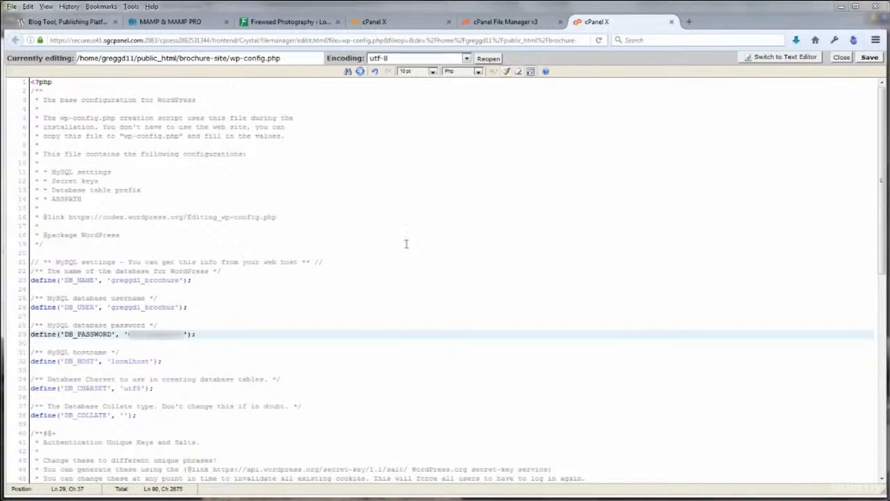
pyautogui.doubleClick(130, 362)
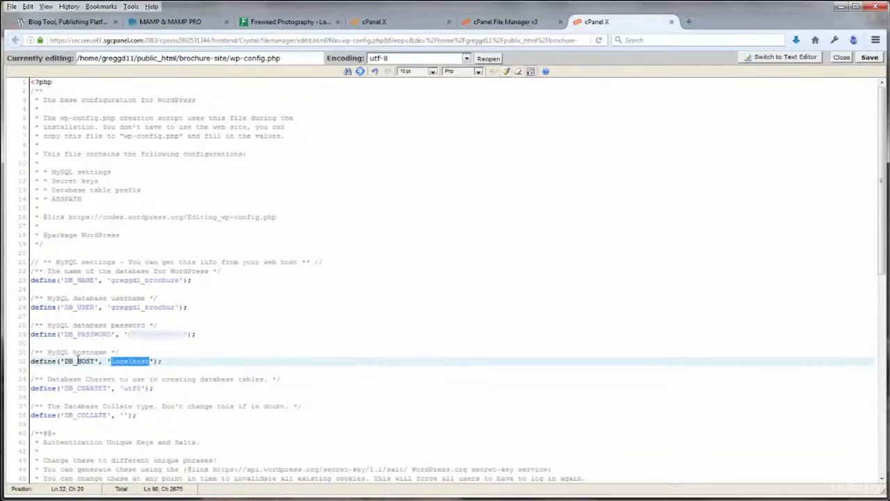
pyautogui.click(210, 362)
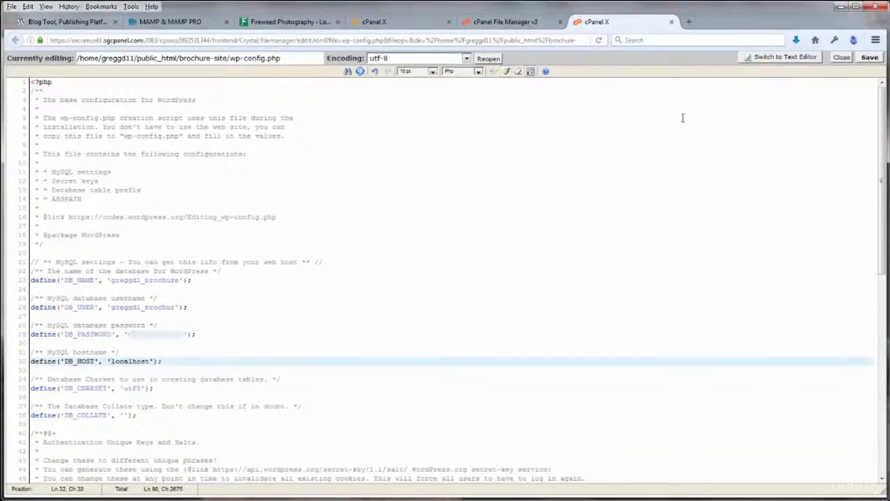
pyautogui.click(869, 57)
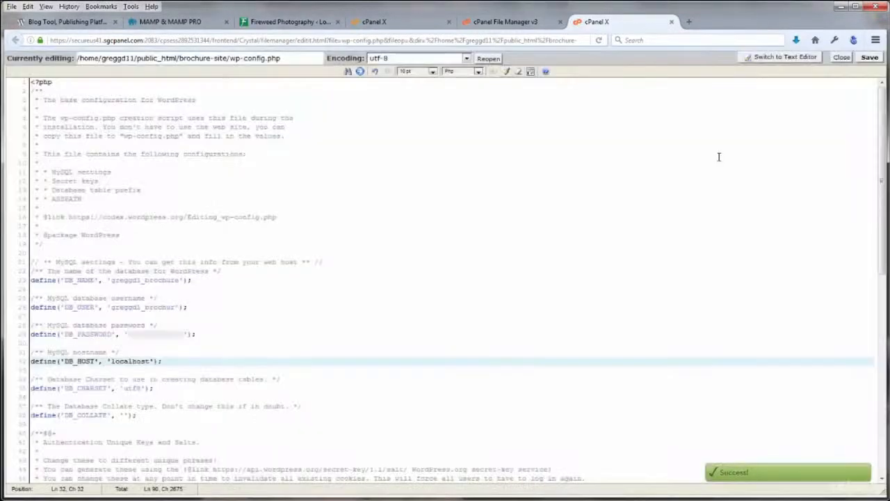
pyautogui.click(843, 61)
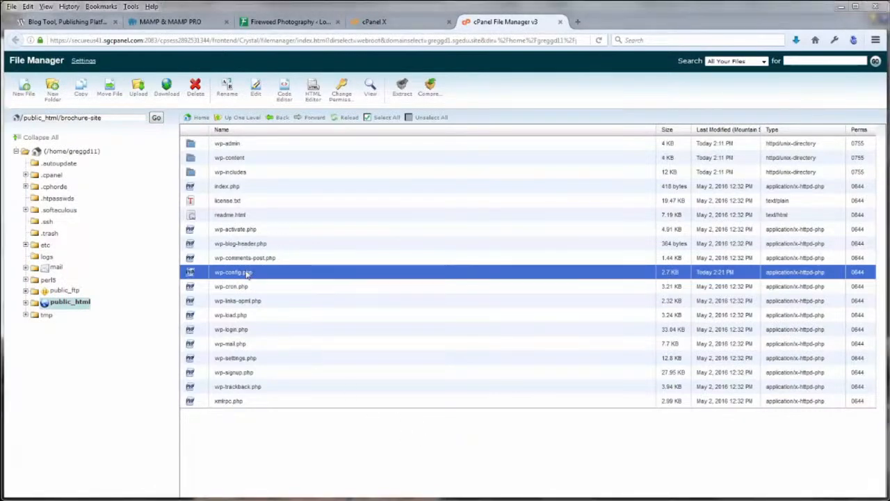
# Close the File Manager and copy the account's main domain from cPanel
pyautogui.click(561, 22)
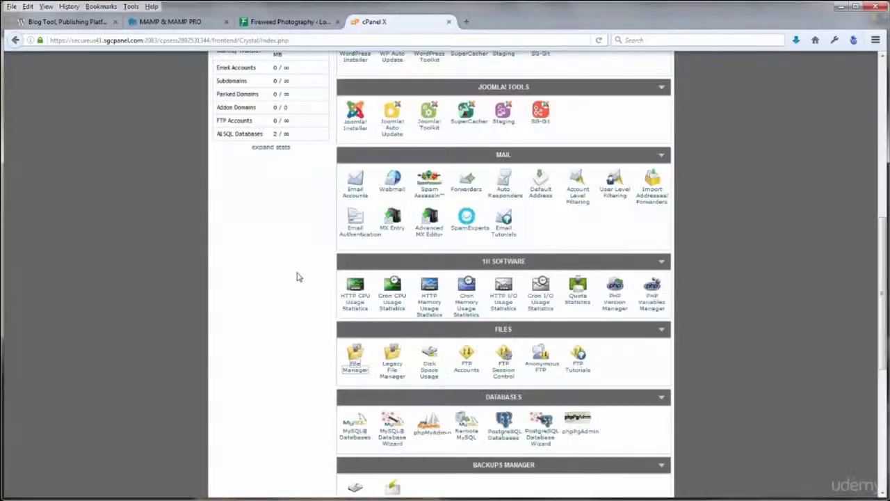
pyautogui.scroll(5, 125, 280)
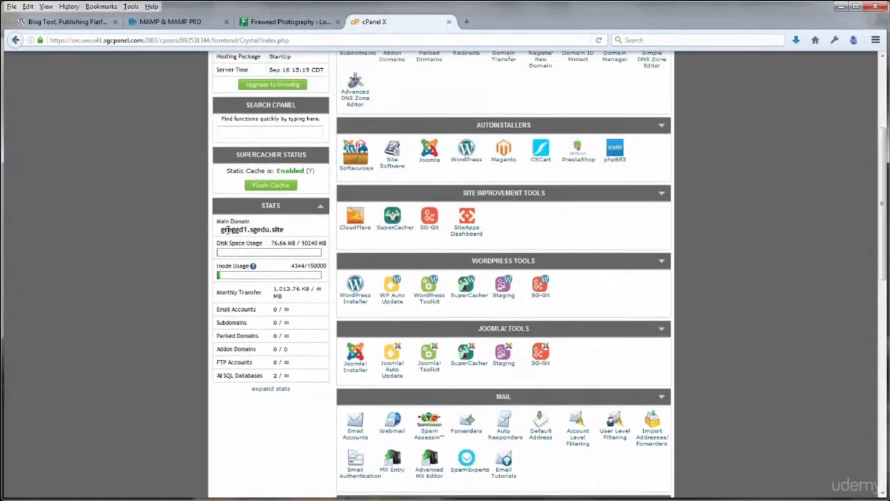
pyautogui.moveTo(221, 229); pyautogui.dragTo(290, 234)
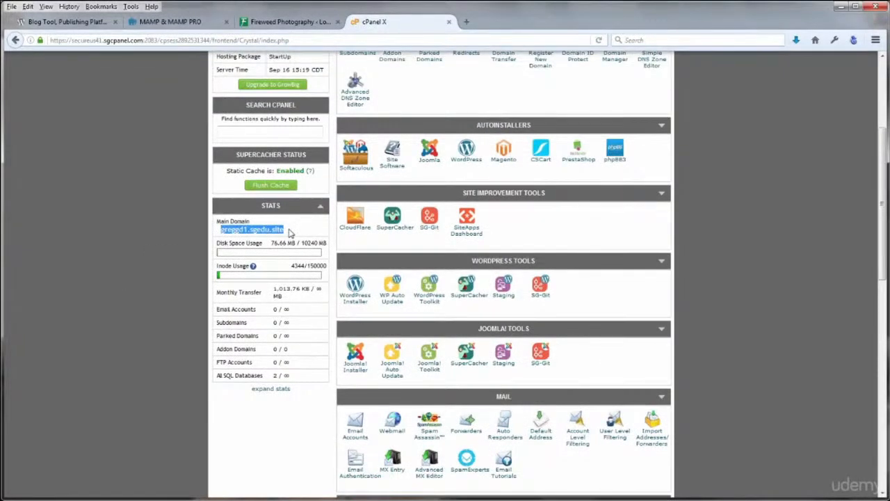
# Load greggd1.sgedu.site/brochure-site in a new tab, which shows a database connection error
pyautogui.click(465, 21)
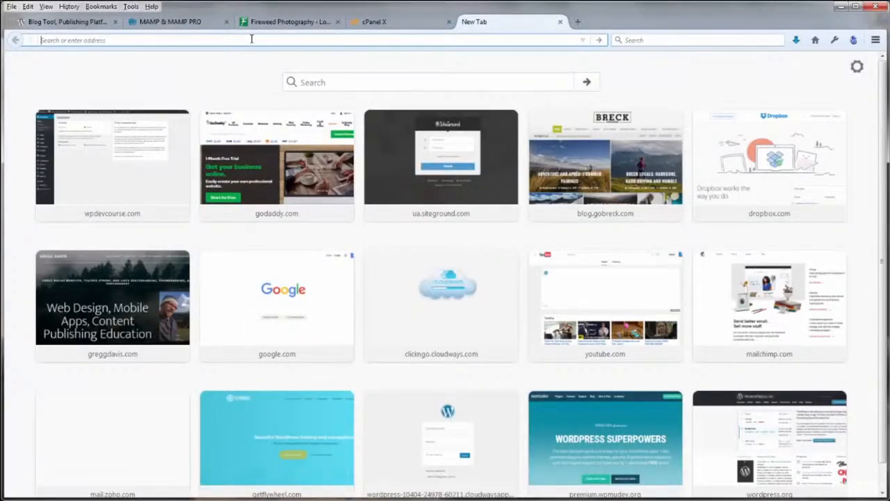
pyautogui.write('greggd1.sgedu.site/')
pyautogui.click(126, 41)
pyautogui.write('brochur')
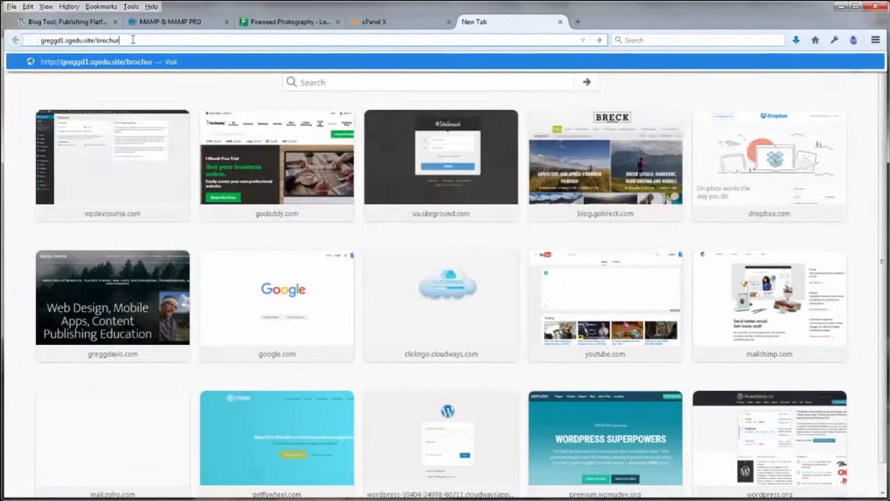
pyautogui.write('e-site')
pyautogui.press('Return')
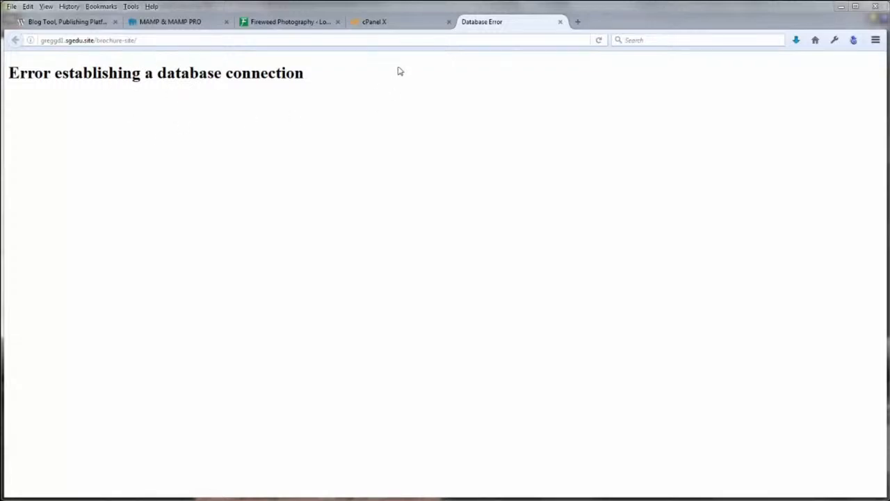
# Check the database names on the MySQL Databases page, then go back to cPanel Home
pyautogui.click(412, 24)
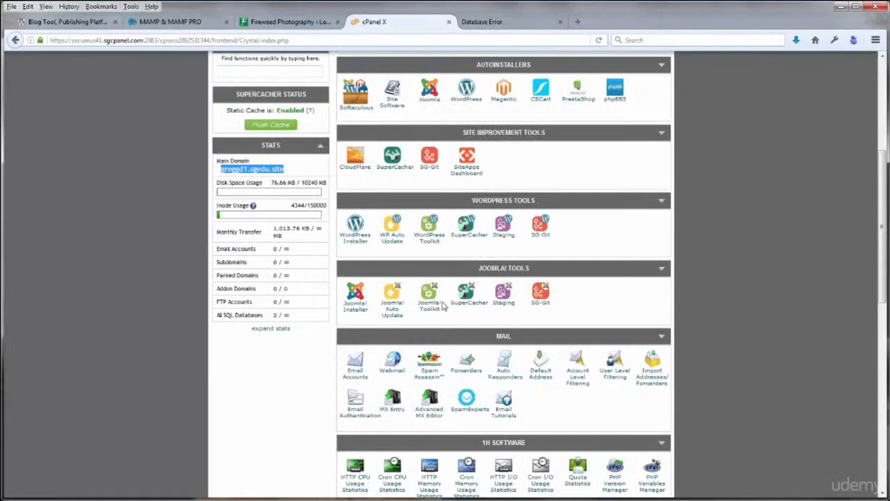
pyautogui.scroll(-5, 443, 306)
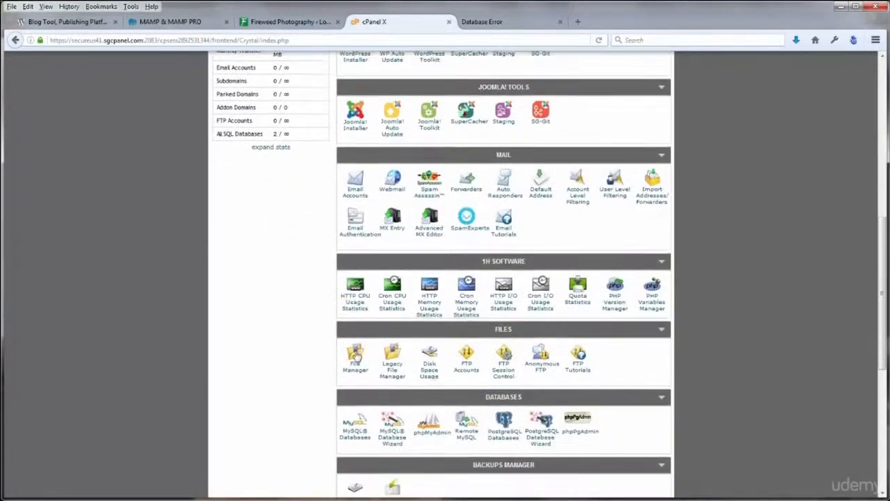
pyautogui.click(356, 420)
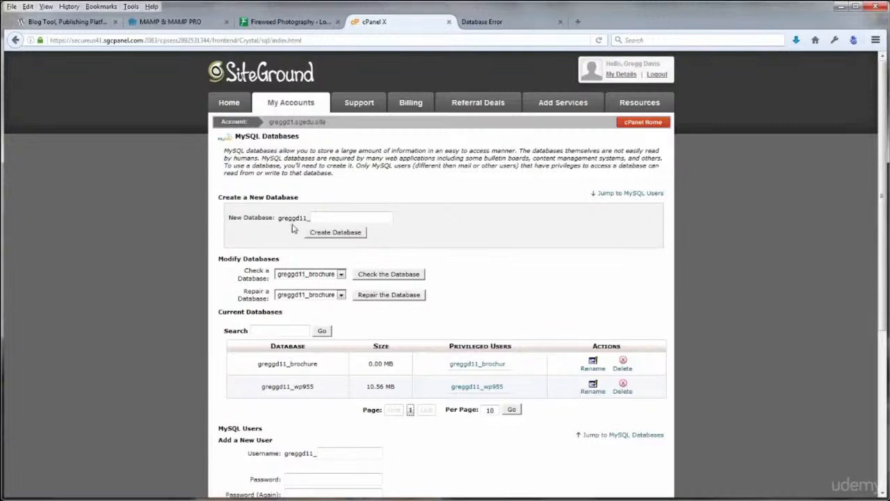
pyautogui.click(632, 125)
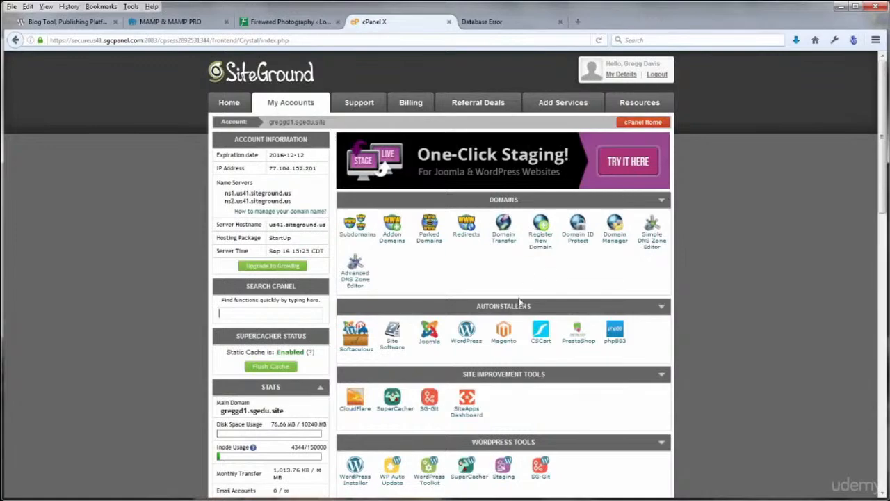
# Open brochure-site's wp-config.php in the File Manager Code Editor with utf-8 encoding
pyautogui.scroll(-10, 520, 301)
pyautogui.scroll(-2, 520, 296)
pyautogui.click(355, 306)
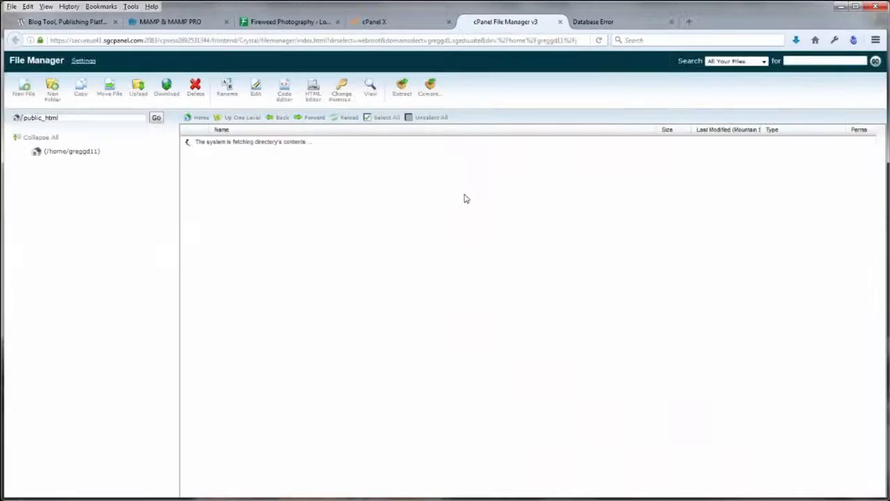
pyautogui.doubleClick(191, 145)
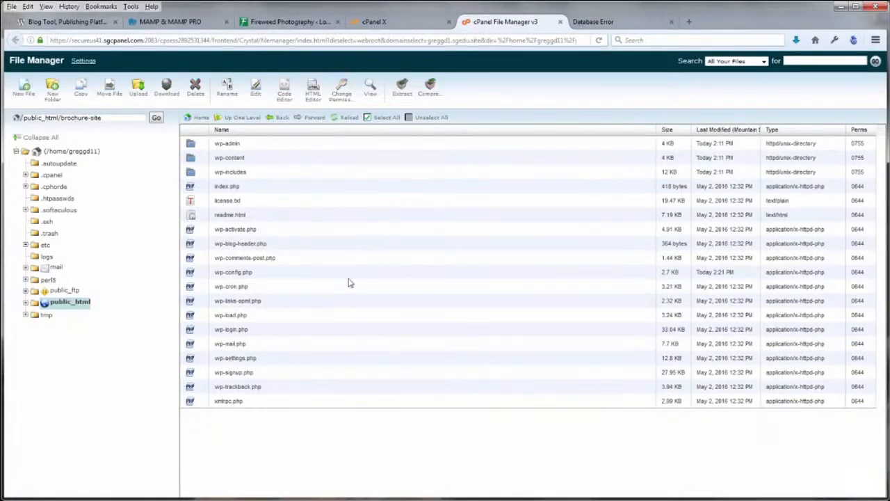
pyautogui.click(191, 273)
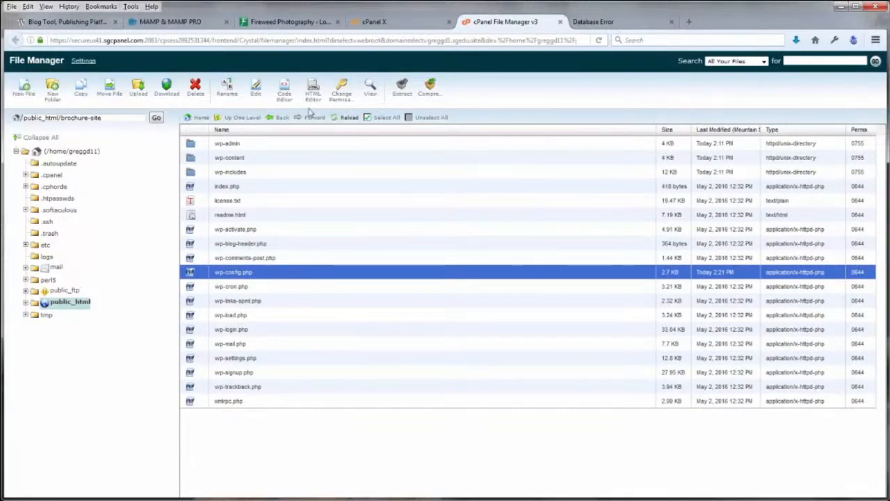
pyautogui.click(285, 91)
pyautogui.click(534, 353)
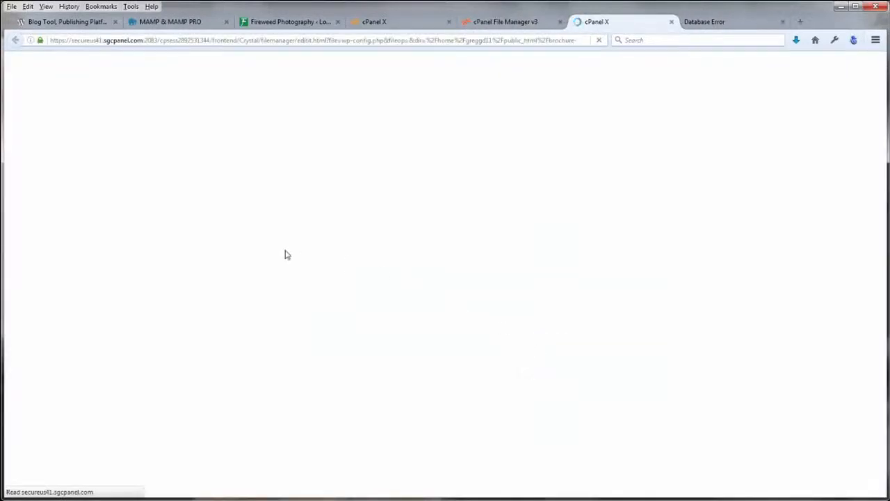
# Add the missing '1' to DB_NAME and DB_USER, save wp-config.php, and close the editor and File Manager
pyautogui.scroll(-1, 384, 252)
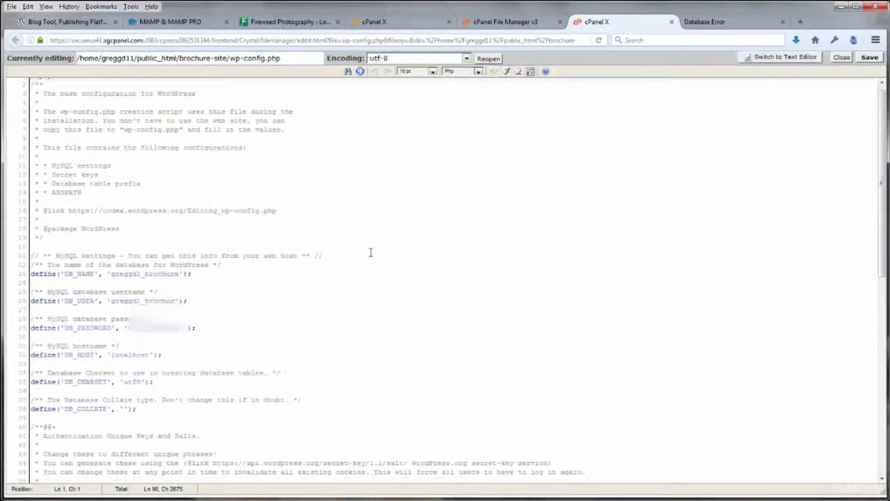
pyautogui.click(140, 257)
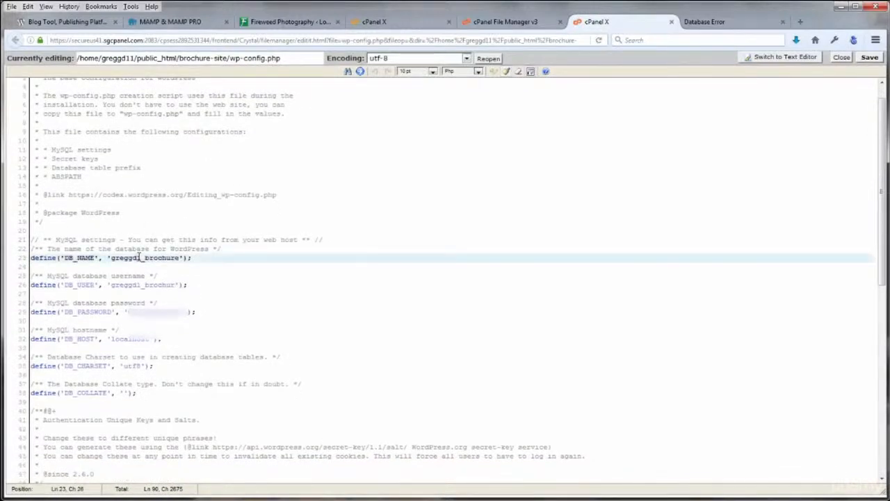
pyautogui.write('1')
pyautogui.click(142, 286)
pyautogui.write('1')
pyautogui.click(869, 58)
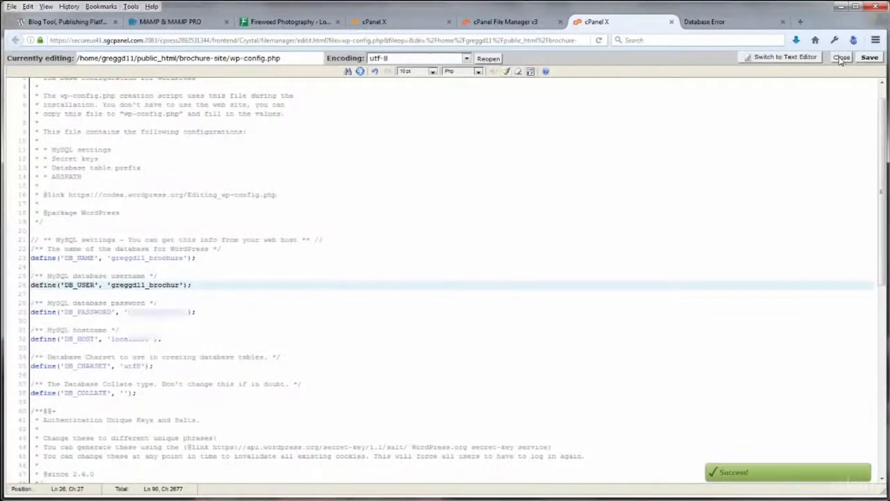
pyautogui.click(841, 58)
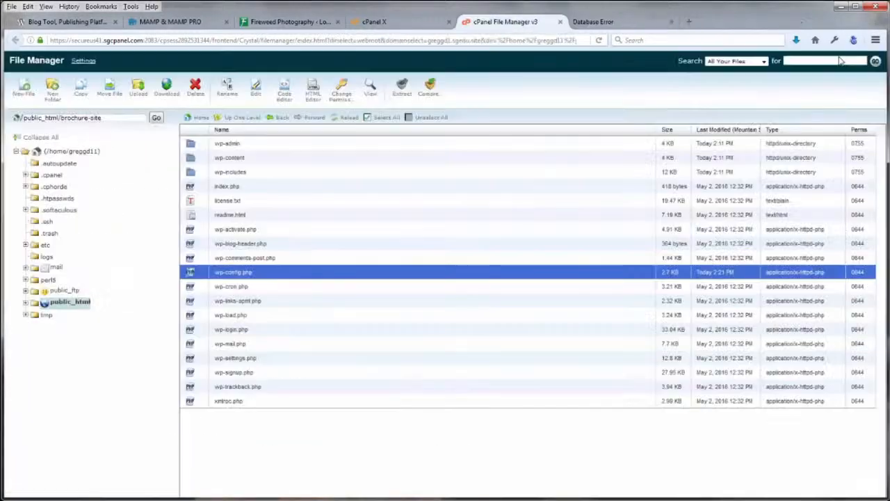
pyautogui.click(561, 22)
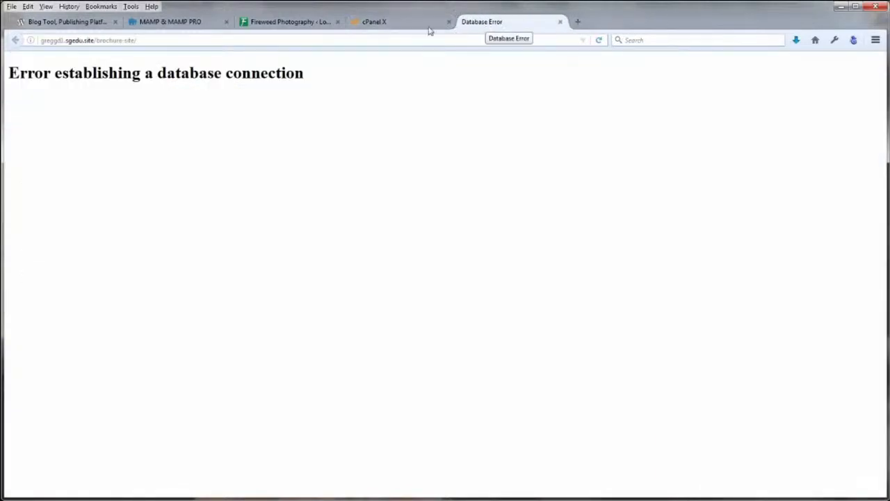
# Reload the site, continue in English (United States), and install WordPress as Brochure Site
pyautogui.click(597, 41)
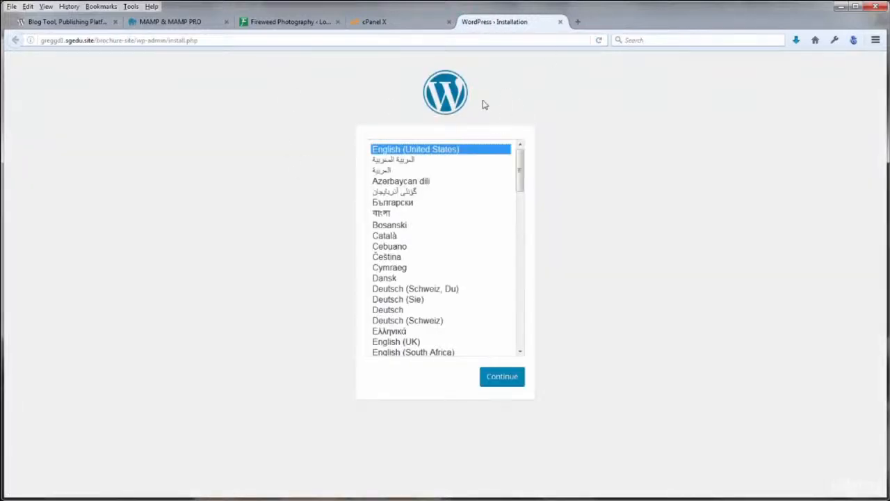
pyautogui.click(511, 376)
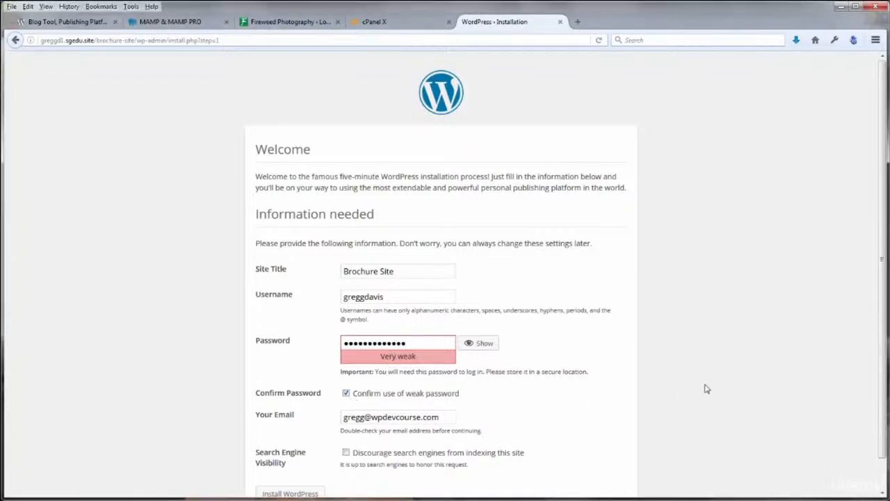
pyautogui.scroll(-1, 703, 387)
pyautogui.click(304, 463)
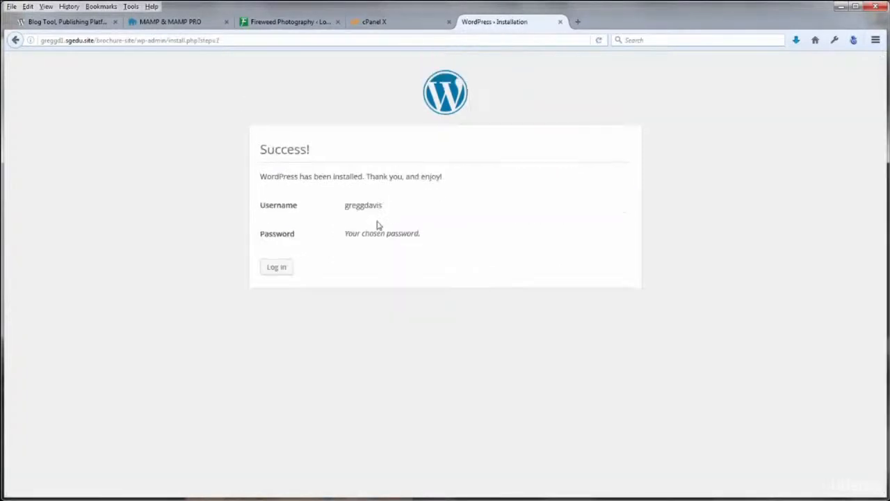
# Log in to the new Brochure Site's dashboard with the admin credentials
pyautogui.click(277, 268)
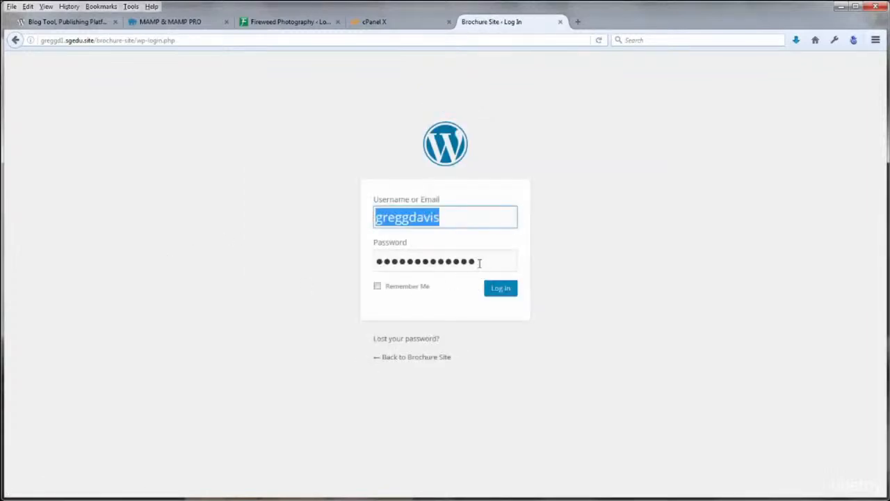
pyautogui.press('Tab')
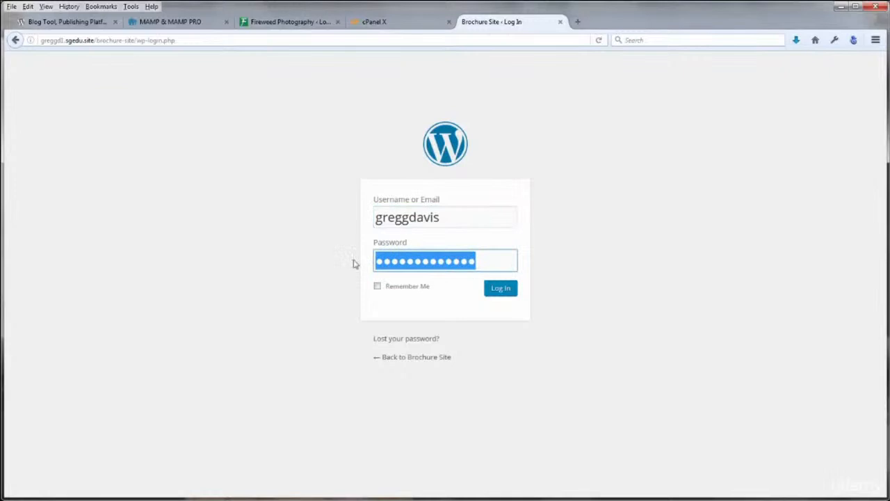
pyautogui.click(500, 289)
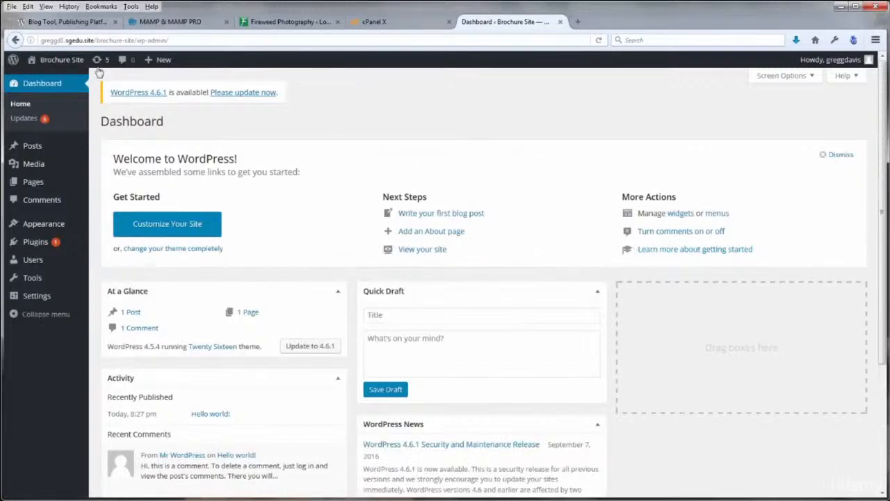
# Open the live Brochure Site in a new tab, look it over, and return to the dashboard
pyautogui.rightClick(49, 80)
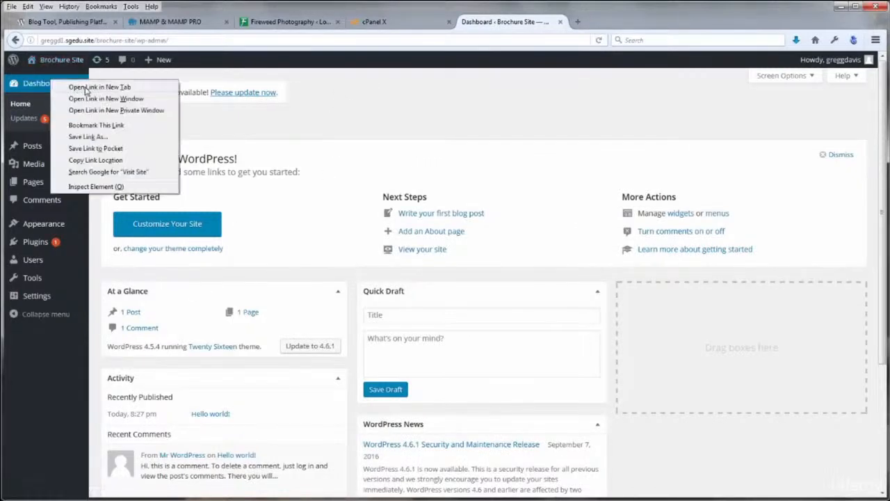
pyautogui.click(76, 85)
pyautogui.click(608, 22)
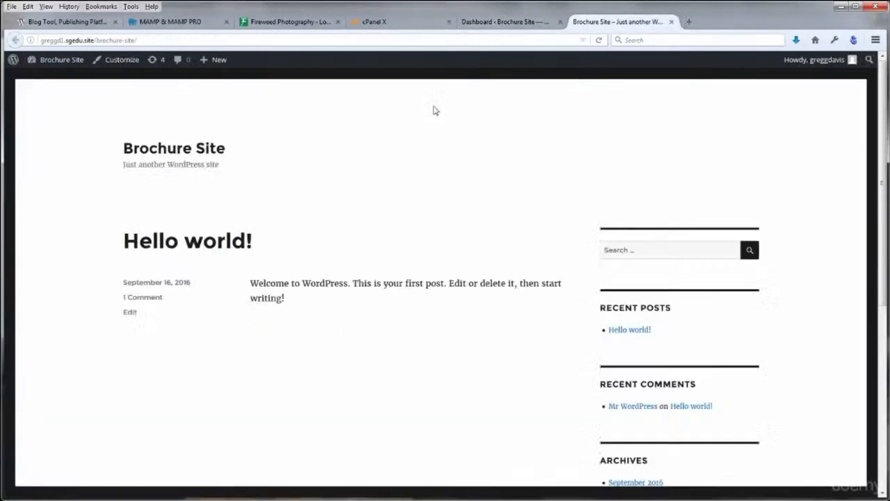
pyautogui.moveTo(883, 115); pyautogui.dragTo(886, 133)
pyautogui.click(499, 22)
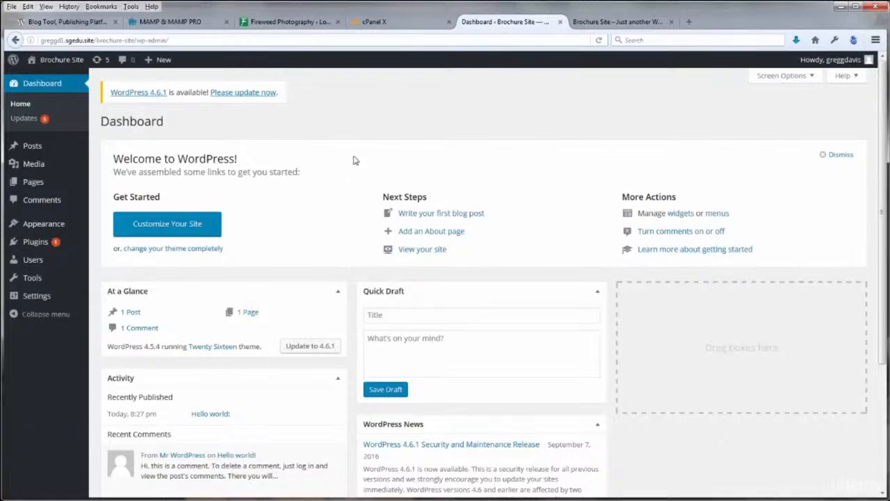
pyautogui.click(404, 23)
# Scroll up to view the local Brochure Site front page with its Sample Page
pyautogui.scroll(5, 292, 222)
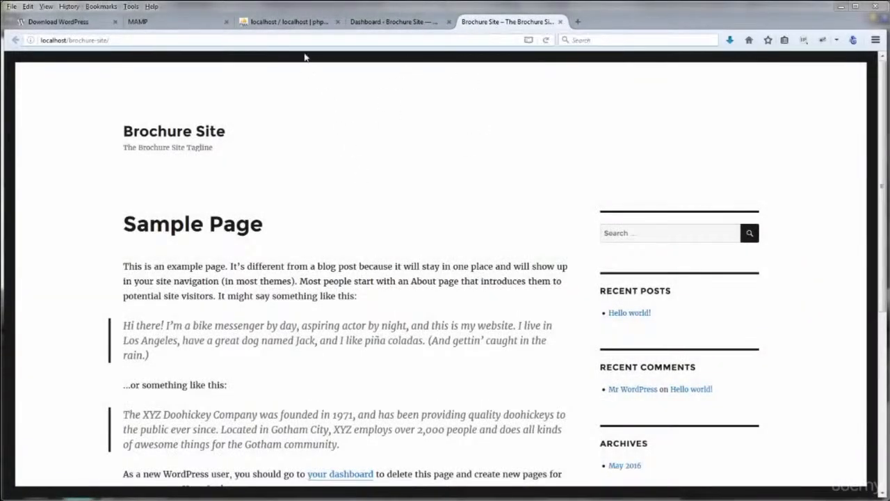
# Check the local phpMyAdmin database list, then open the brochure site's wp-config.php in Atom
pyautogui.click(294, 24)
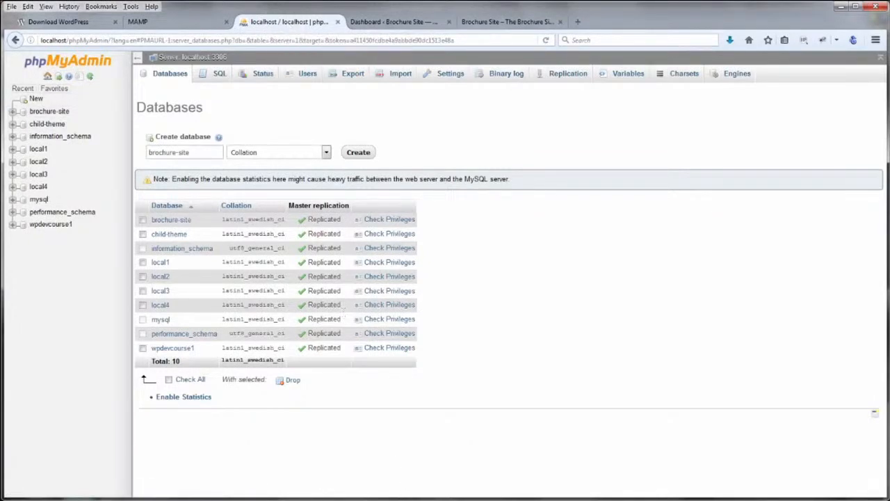
pyautogui.click(362, 499)
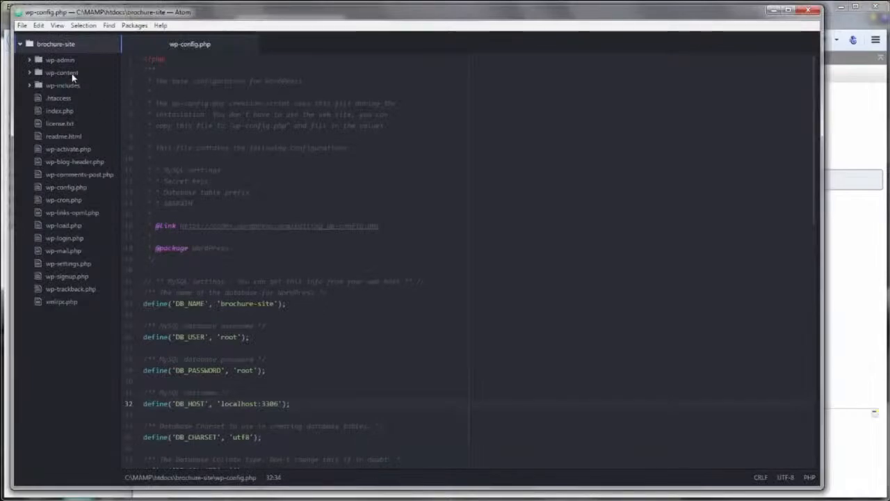
pyautogui.click(62, 189)
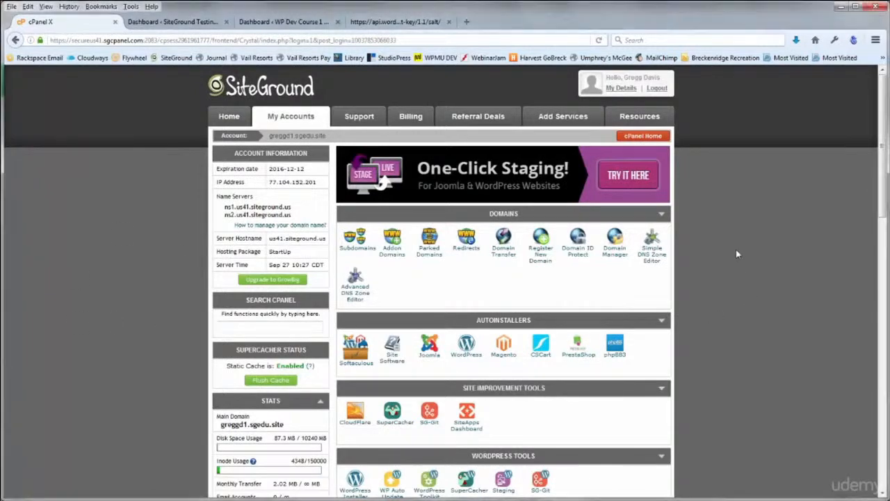
# Open public_html's wp-config.php from cPanel File Manager in the Code Editor with utf-8 encoding
pyautogui.scroll(-12, 736, 249)
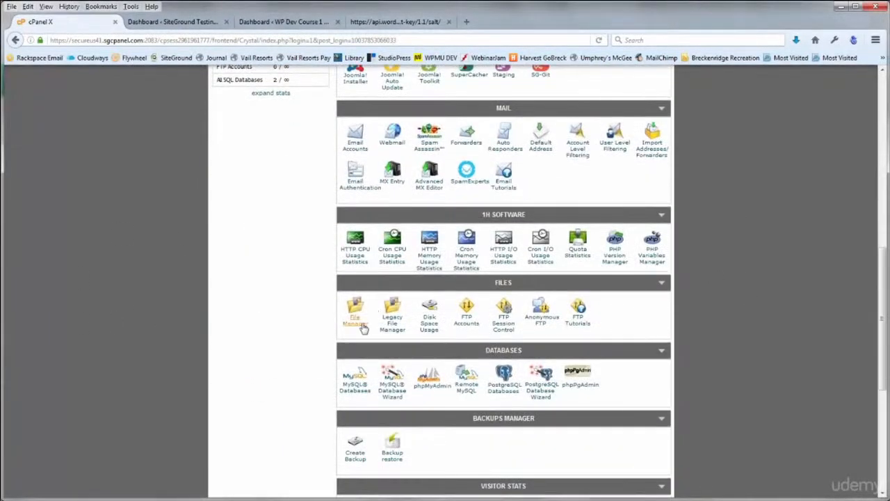
pyautogui.click(362, 327)
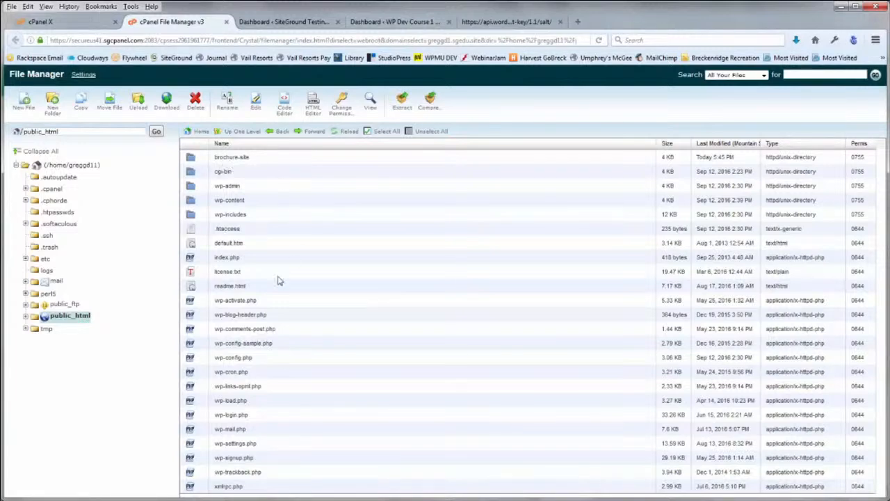
pyautogui.click(193, 362)
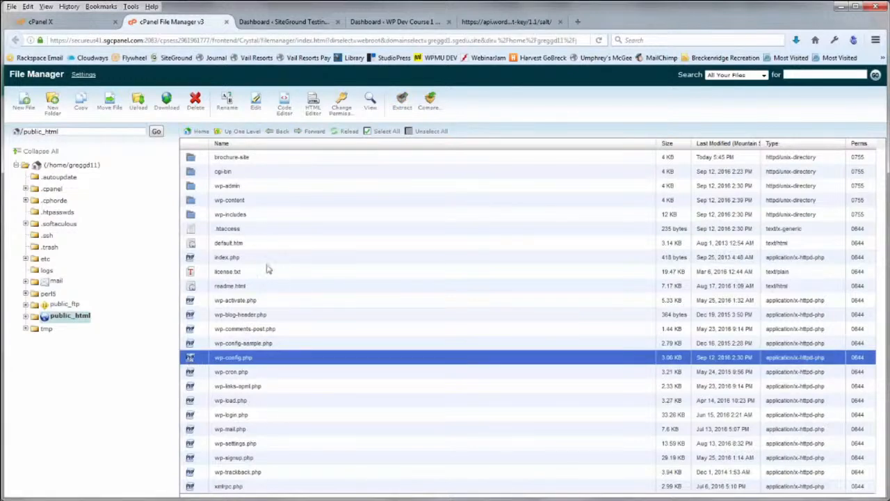
pyautogui.click(284, 104)
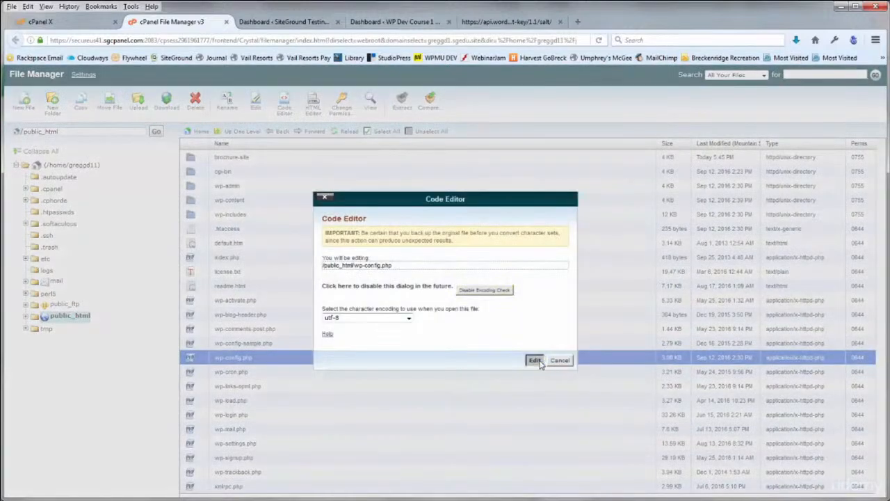
pyautogui.click(536, 361)
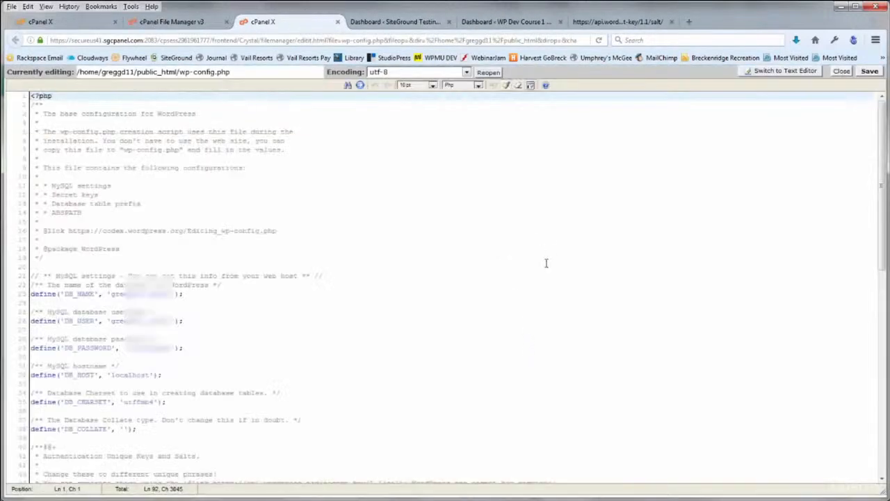
# Scroll the root wp-config.php down to its database settings, then close that editor
pyautogui.click(539, 266)
pyautogui.scroll(-5, 539, 266)
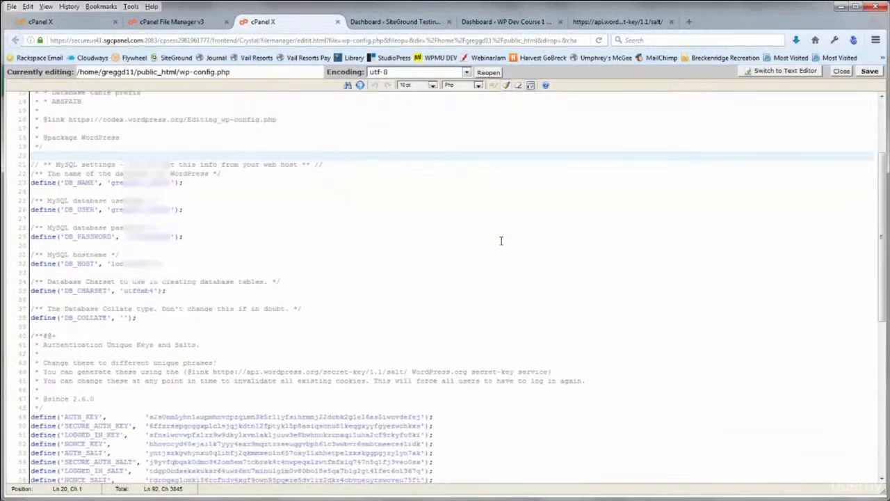
pyautogui.scroll(-2, 502, 239)
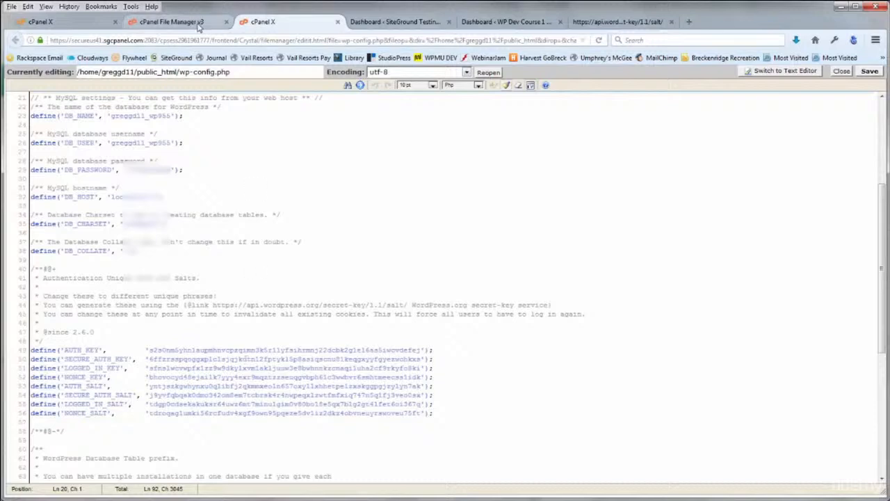
pyautogui.click(841, 72)
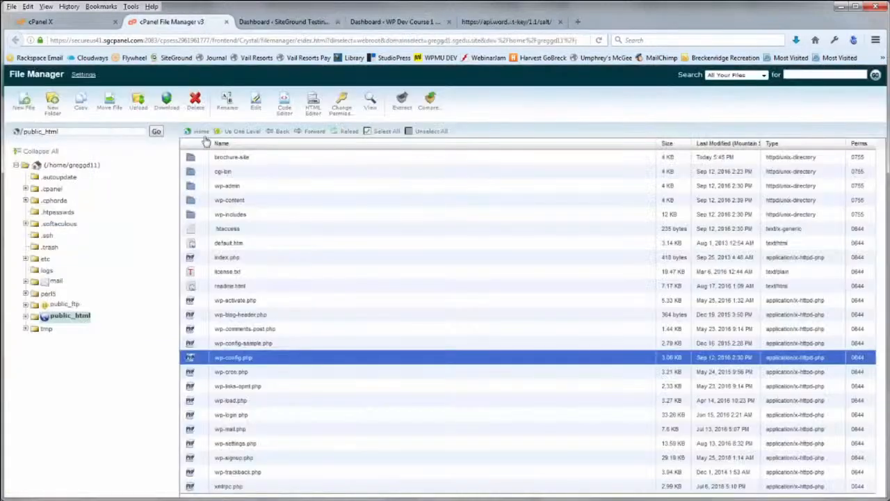
# Open wp-config.php inside the brochure-site folder in the Code Editor with utf-8 encoding
pyautogui.doubleClick(190, 160)
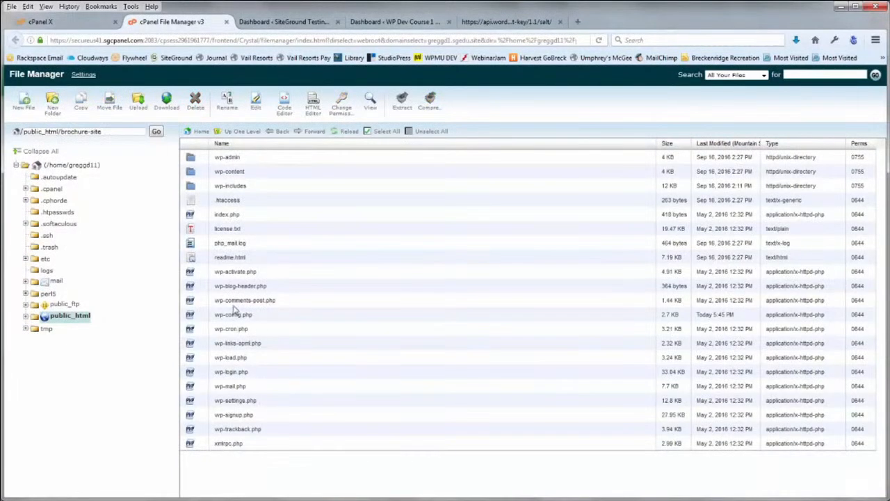
pyautogui.click(194, 319)
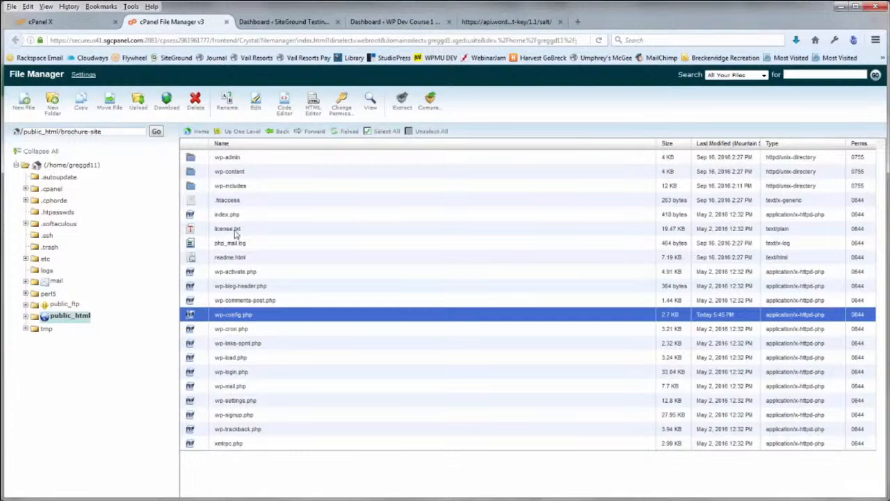
pyautogui.click(284, 105)
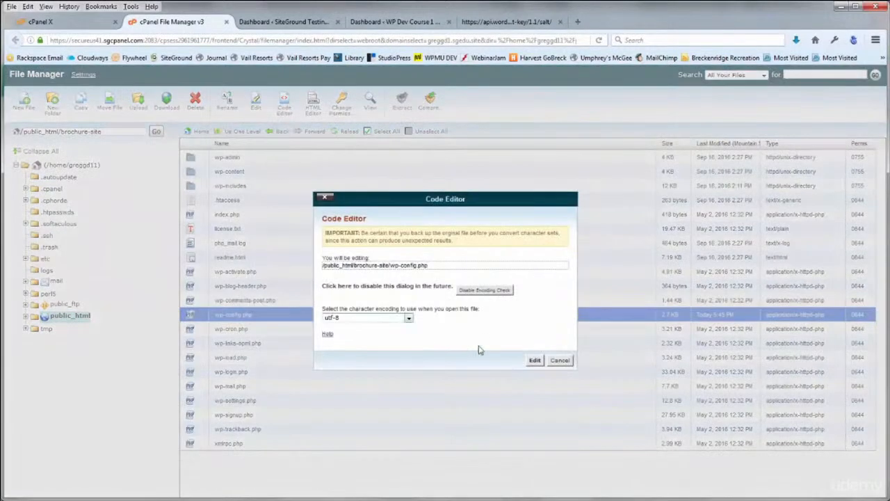
pyautogui.click(534, 359)
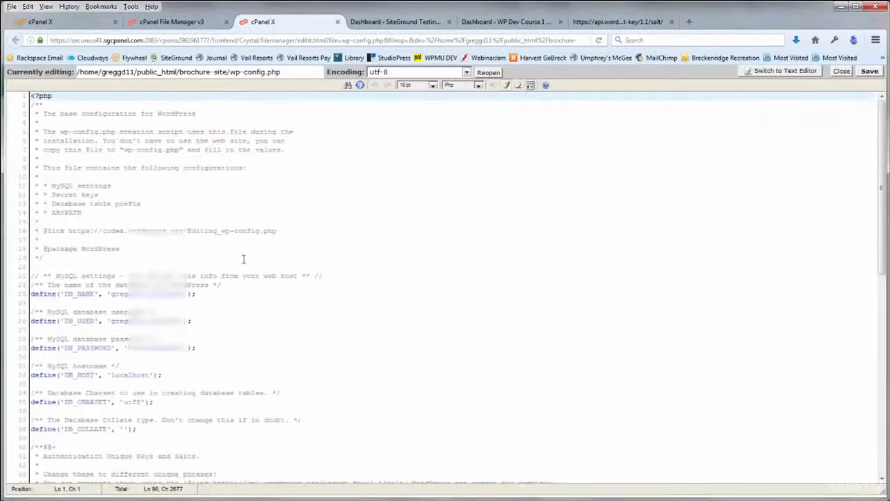
# Scroll to the placeholder keys and copy the secret-key generator URL from the comment
pyautogui.click(433, 321)
pyautogui.scroll(-4, 461, 279)
pyautogui.scroll(-5, 461, 279)
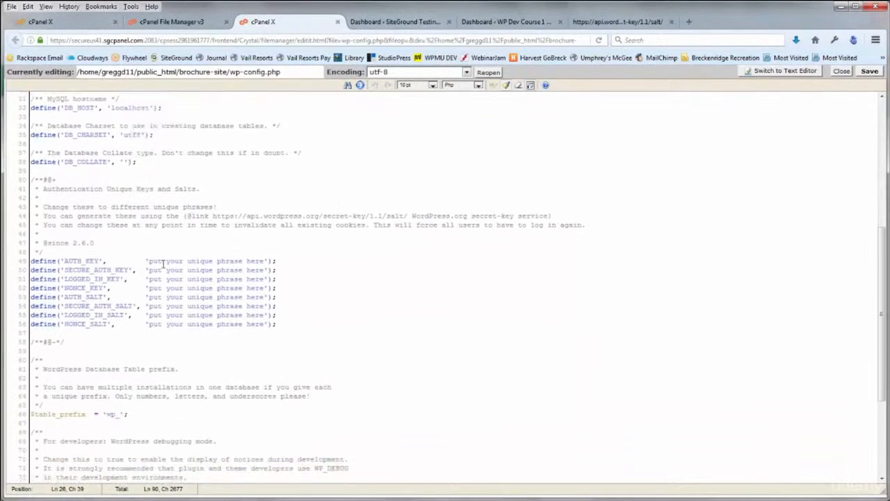
pyautogui.moveTo(148, 260); pyautogui.dragTo(267, 259)
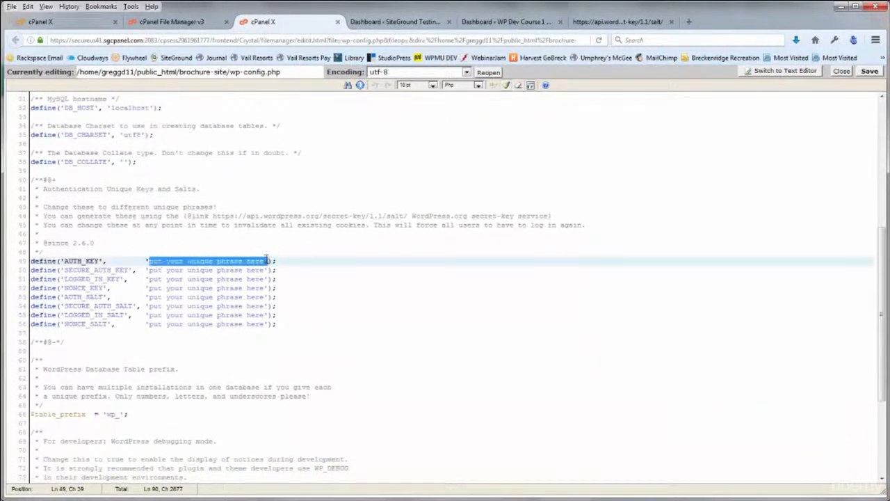
pyautogui.click(253, 263)
pyautogui.moveTo(213, 216); pyautogui.dragTo(409, 216)
pyautogui.hotkey('ctrl', 'c')
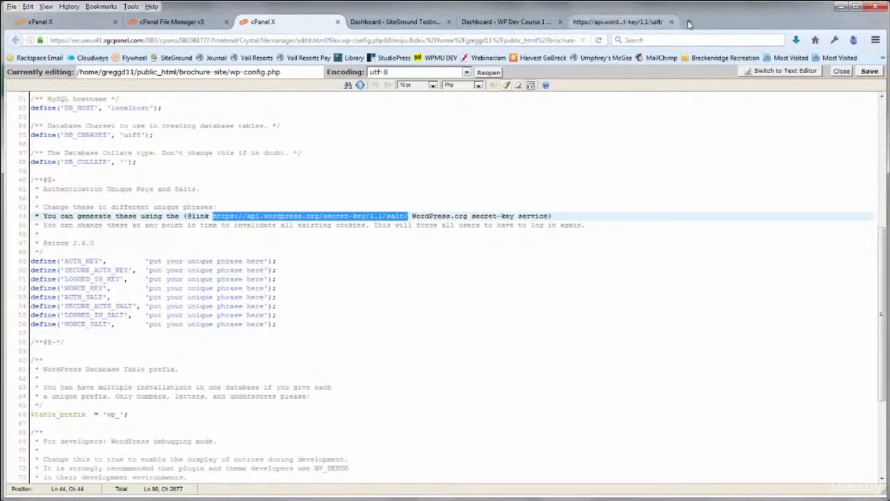
# Load the secret-key generator in a spare tab and copy the generated key and salt lines
pyautogui.click(587, 22)
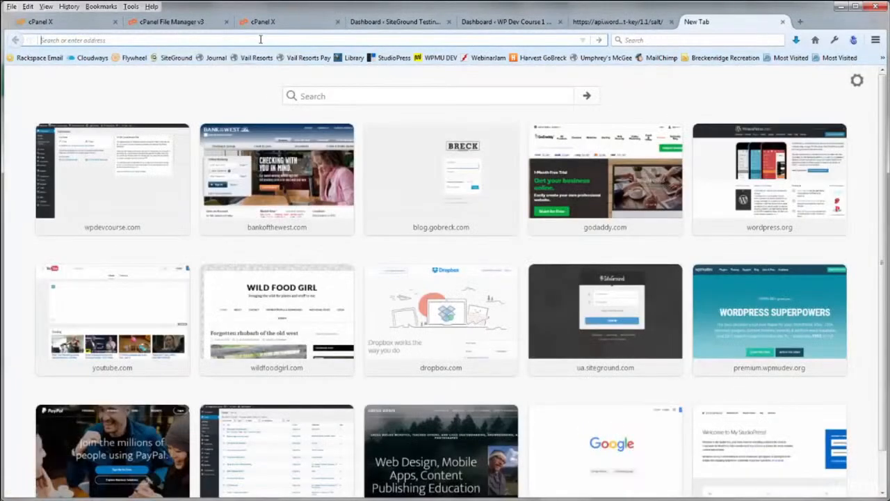
pyautogui.click(261, 40)
pyautogui.hotkey('ctrl', 'v')
pyautogui.press('Return')
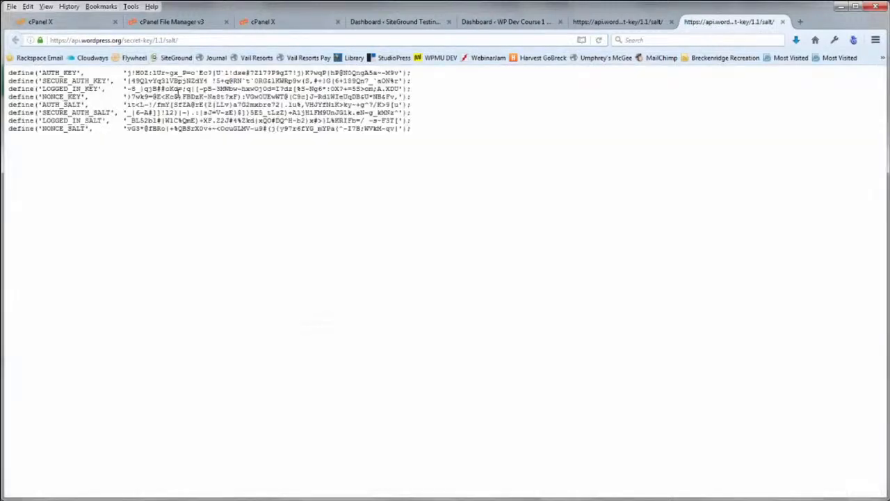
pyautogui.moveTo(424, 134); pyautogui.dragTo(7, 72)
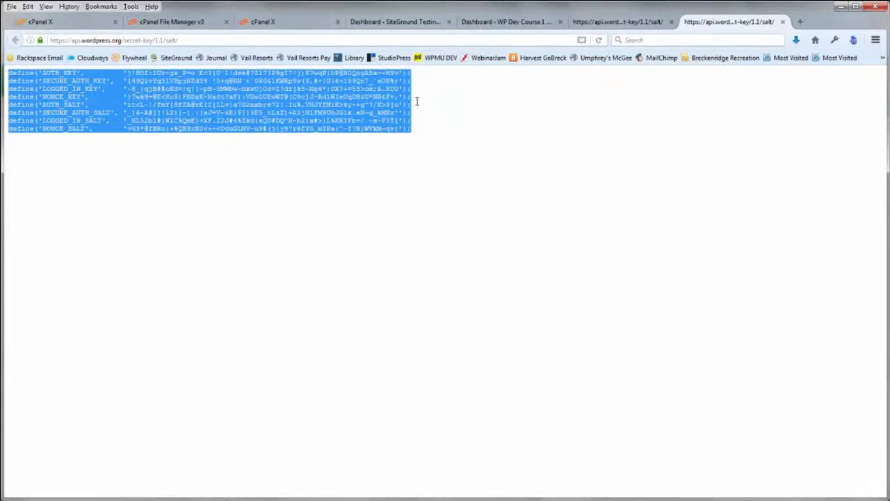
# Paste the generated keys over the eight placeholder lines, then save and close wp-config.php
pyautogui.click(266, 23)
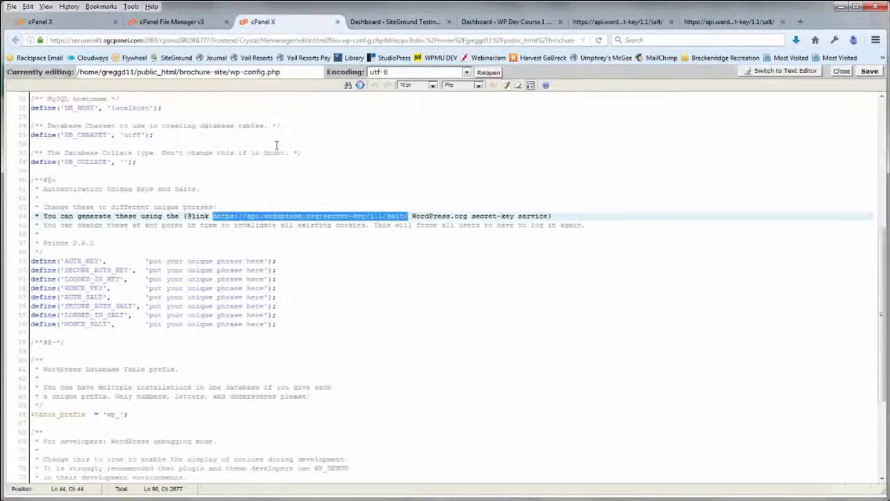
pyautogui.click(273, 269)
pyautogui.moveTo(276, 324); pyautogui.dragTo(30, 261)
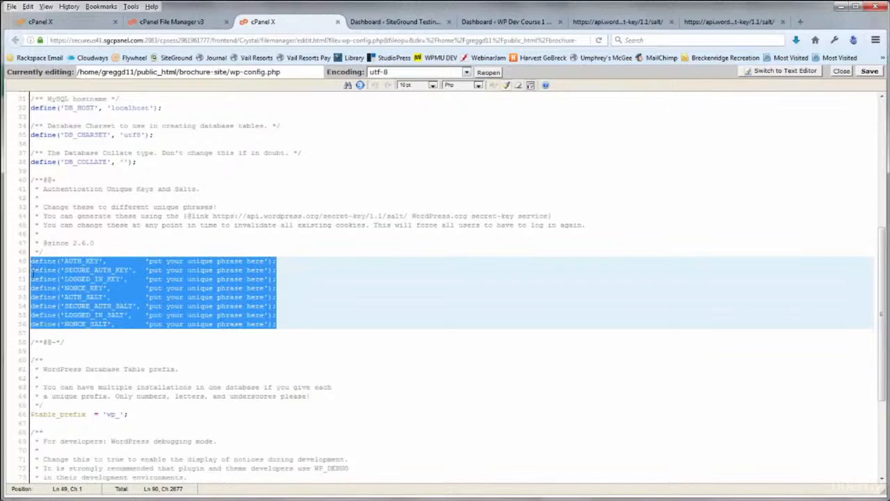
pyautogui.hotkey('ctrl', 'v')
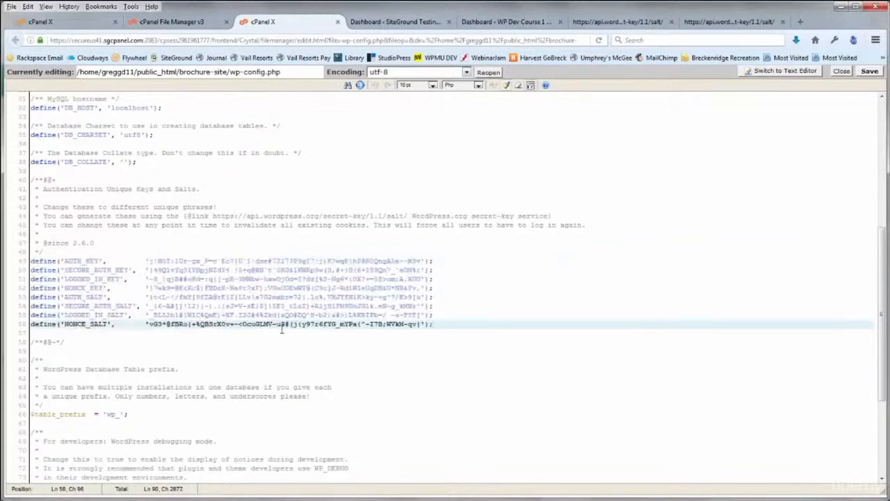
pyautogui.click(466, 369)
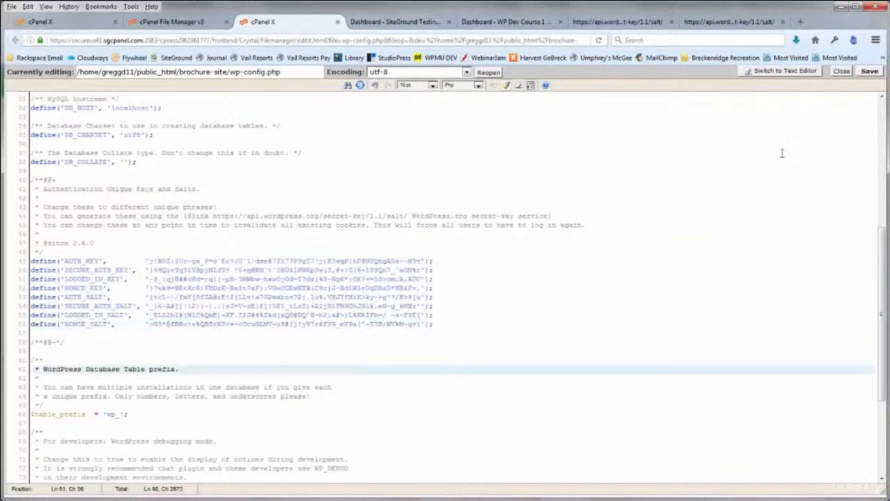
pyautogui.click(869, 71)
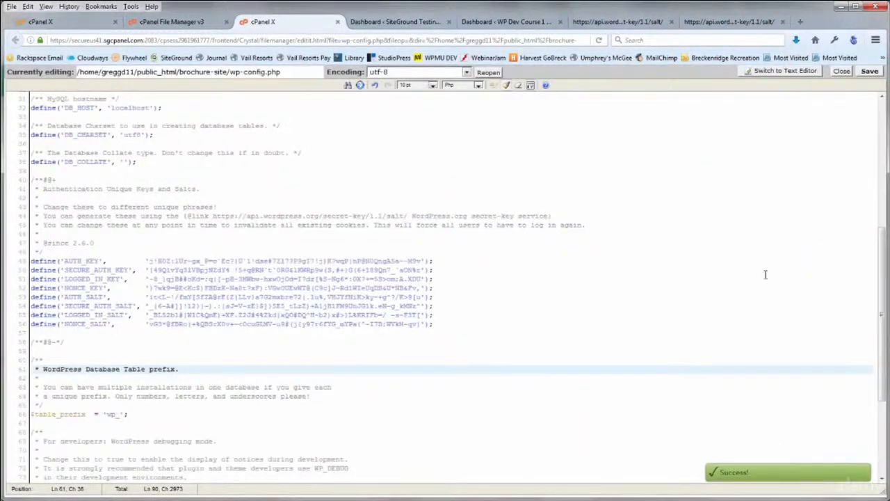
pyautogui.click(841, 72)
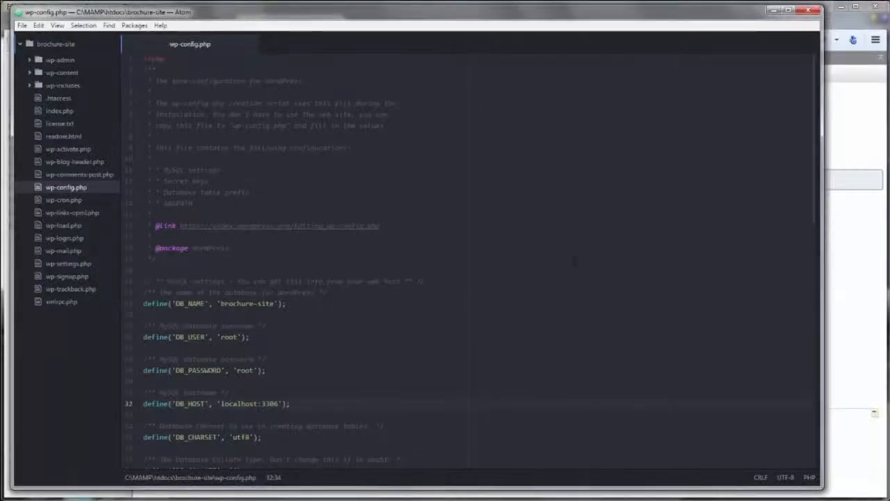
# Review the generated salts in Atom's local wp-config.php, then return to the local Dashboard tab
pyautogui.scroll(-4, 569, 259)
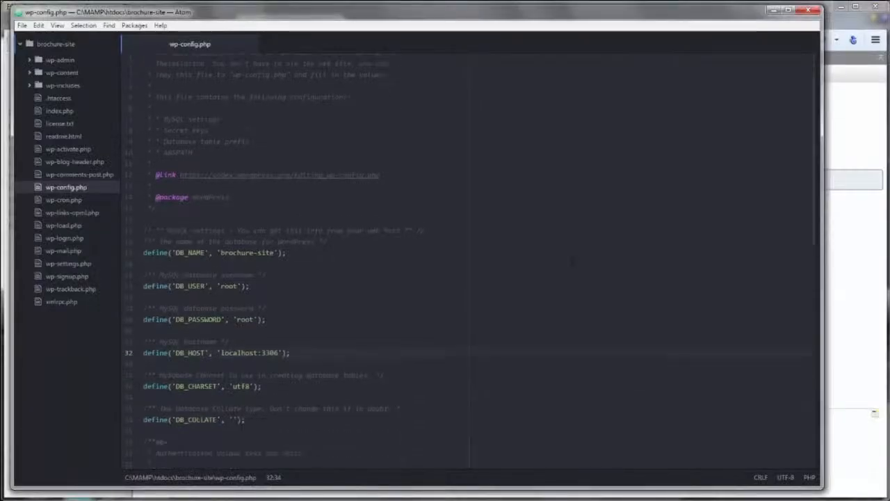
pyautogui.scroll(-6, 569, 259)
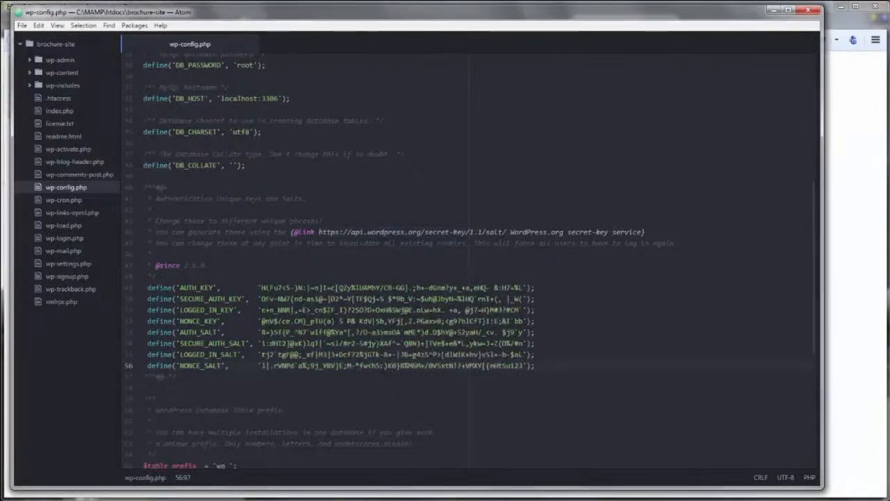
pyautogui.click(840, 24)
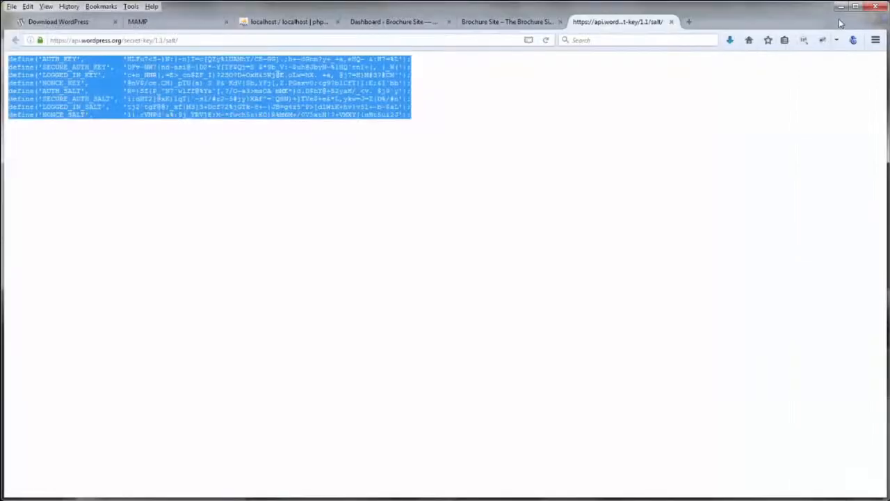
pyautogui.click(529, 24)
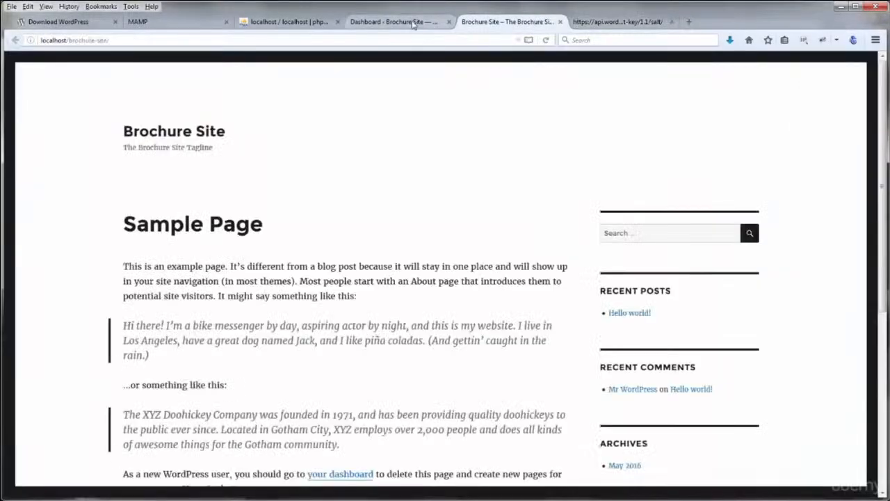
pyautogui.click(416, 24)
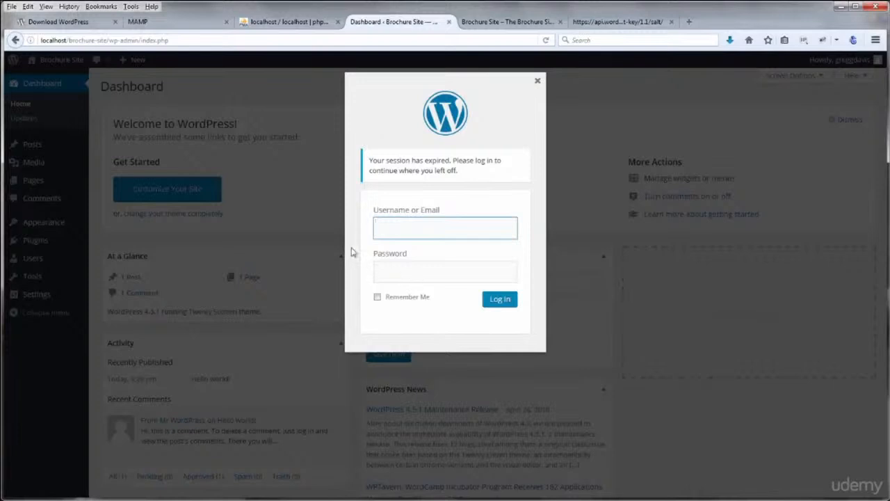
# Log back into the local Brochure Site dashboard using the saved username and password
pyautogui.write('gregg')
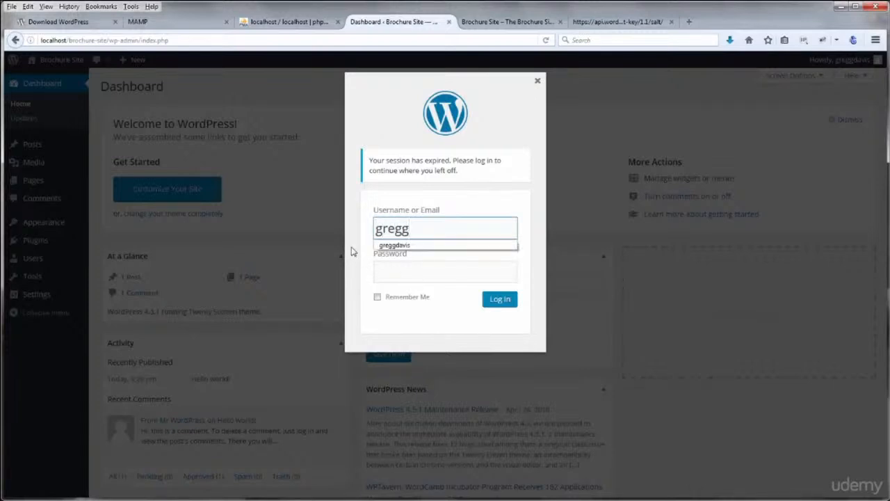
pyautogui.click(389, 246)
pyautogui.click(502, 300)
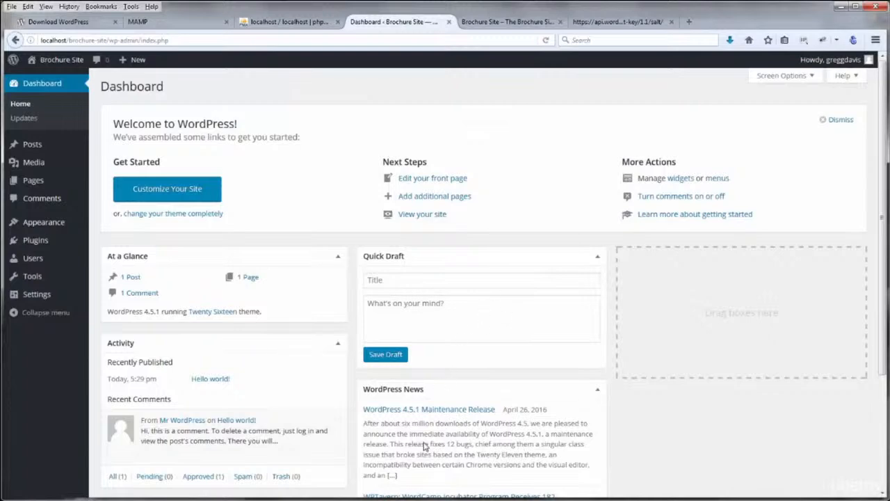
pyautogui.hotkey('alt', 'Tab')
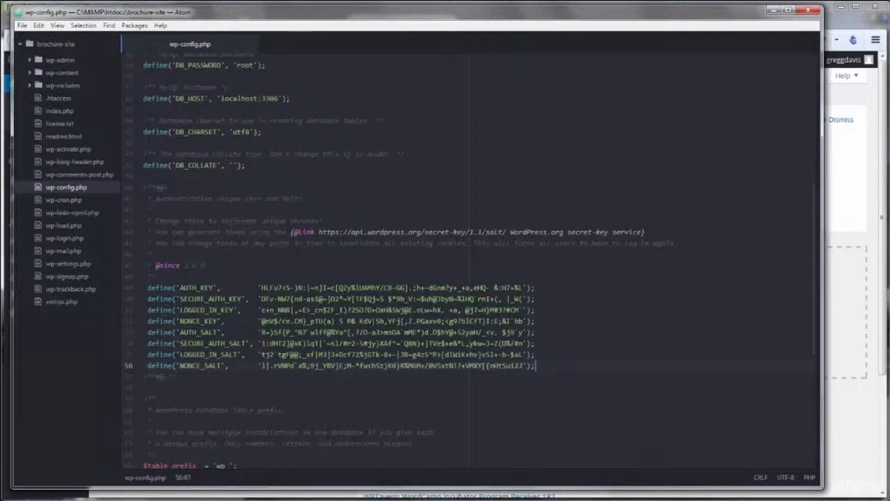
pyautogui.click(147, 500)
pyautogui.click(196, 491)
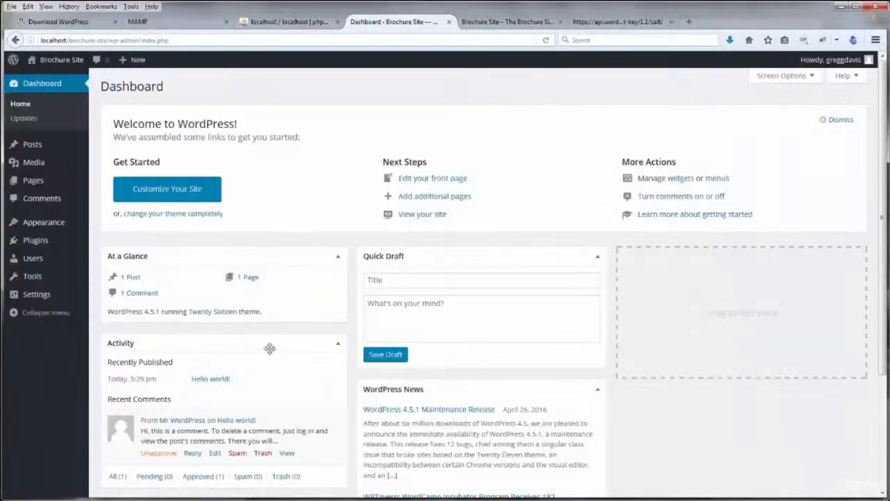
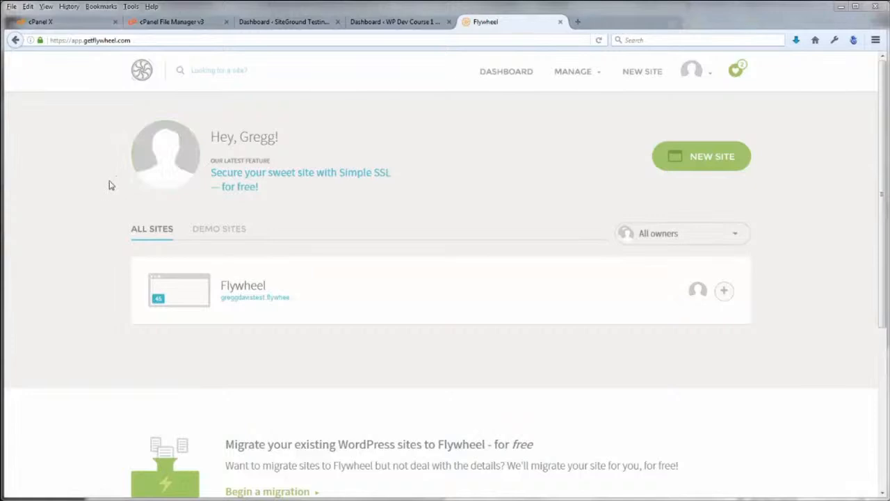
# Copy the SFTP server address from the Flywheel site's SFTP Access section and launch FireFTP
pyautogui.click(253, 287)
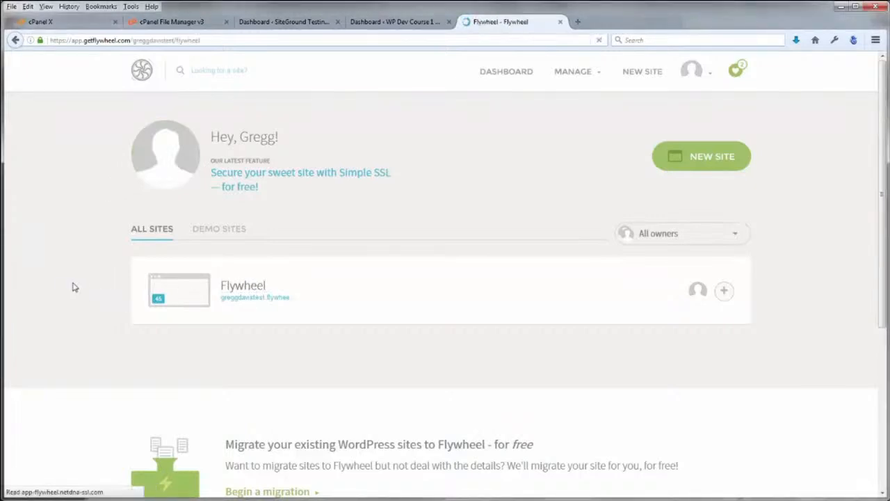
pyautogui.scroll(-2, 101, 285)
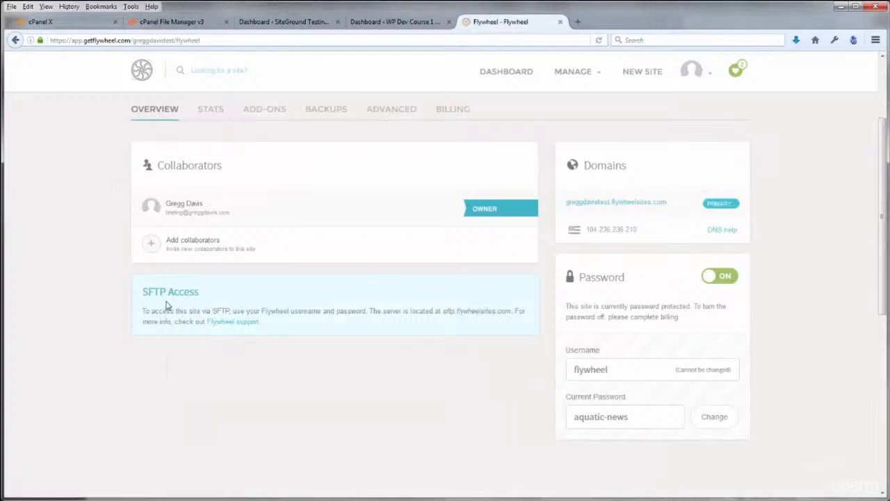
pyautogui.moveTo(443, 311); pyautogui.dragTo(513, 311)
pyautogui.hotkey('ctrl', 'c')
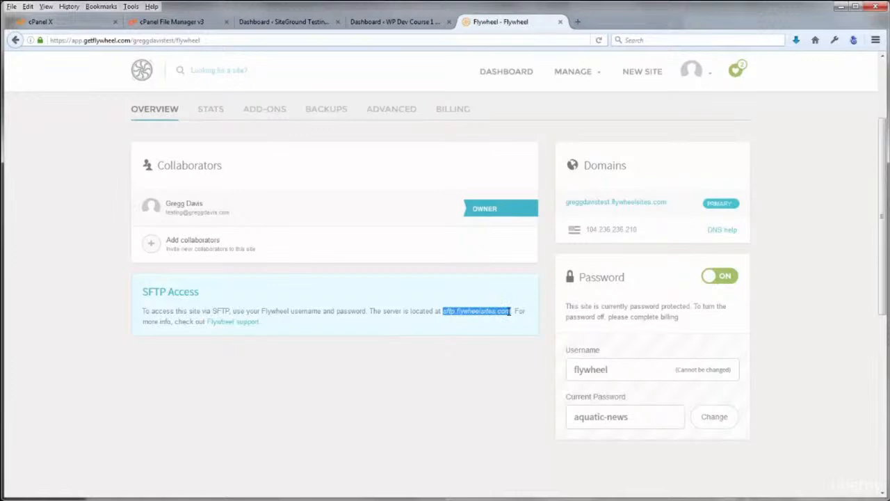
pyautogui.click(320, 372)
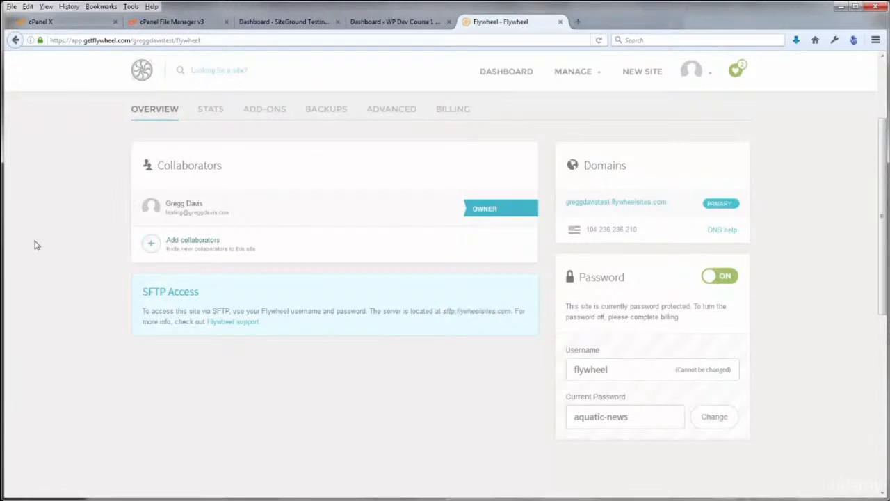
pyautogui.click(853, 40)
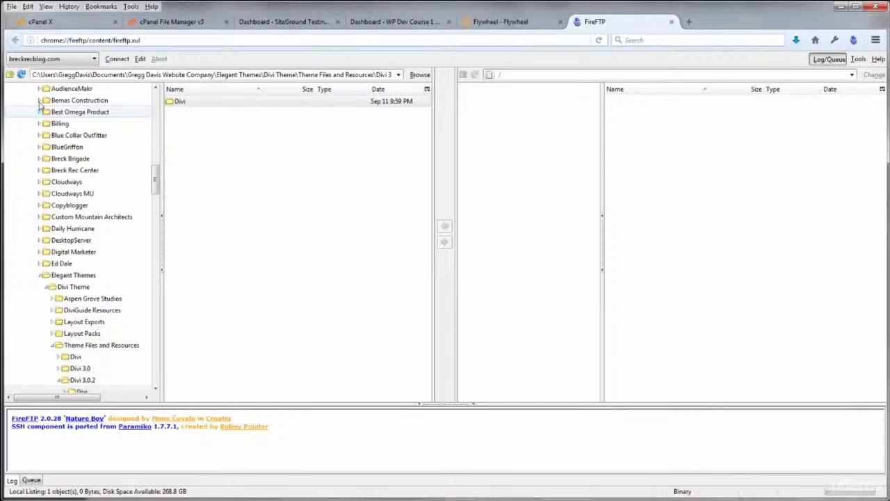
# Create a FireFTP account for host sftp.flywheelsites.com with the site's login name and password
pyautogui.click(95, 60)
pyautogui.click(59, 72)
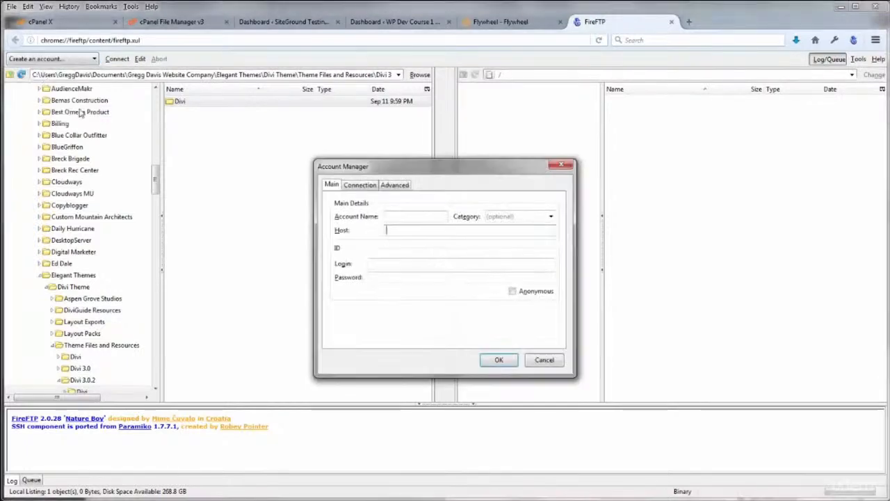
pyautogui.hotkey('ctrl', 'v')
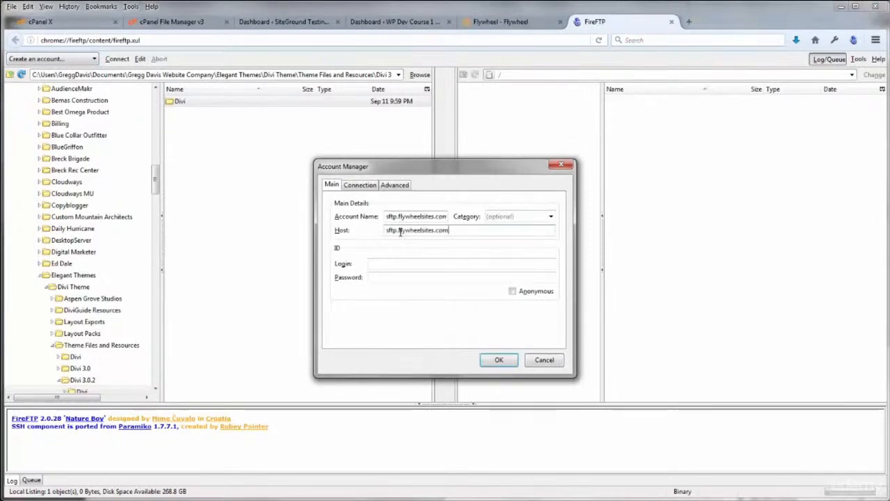
pyautogui.click(379, 264)
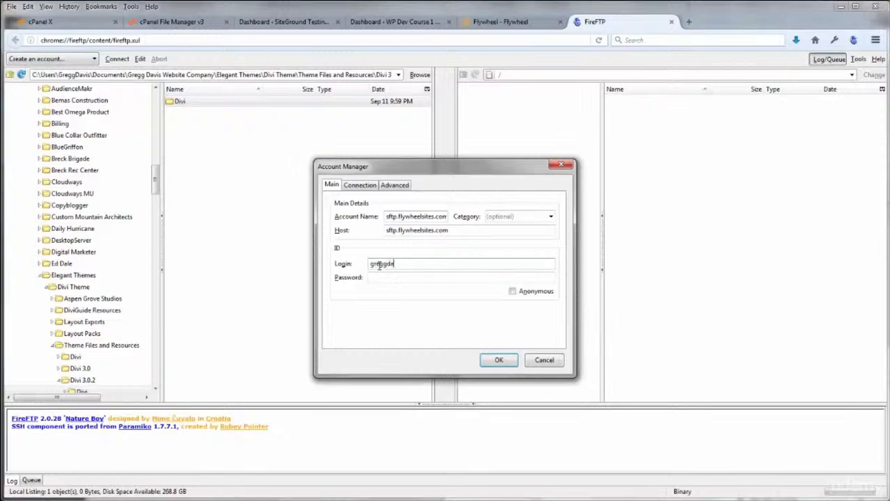
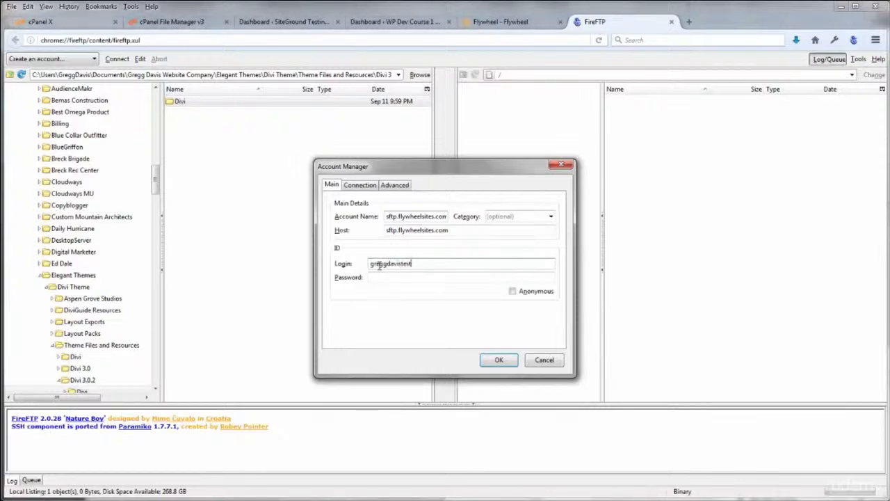
pyautogui.press('Tab')
pyautogui.write('********')
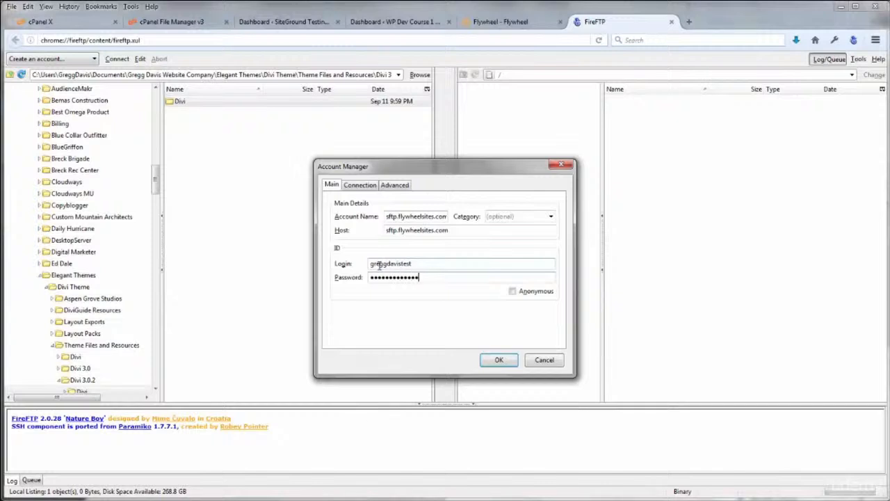
pyautogui.click(498, 359)
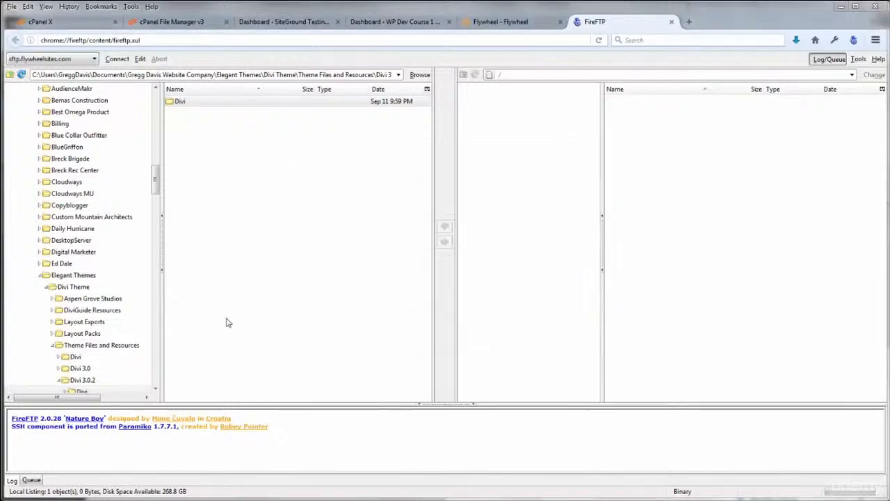
# Set the new account's connection security to SFTP on port 22, then connect
pyautogui.click(92, 59)
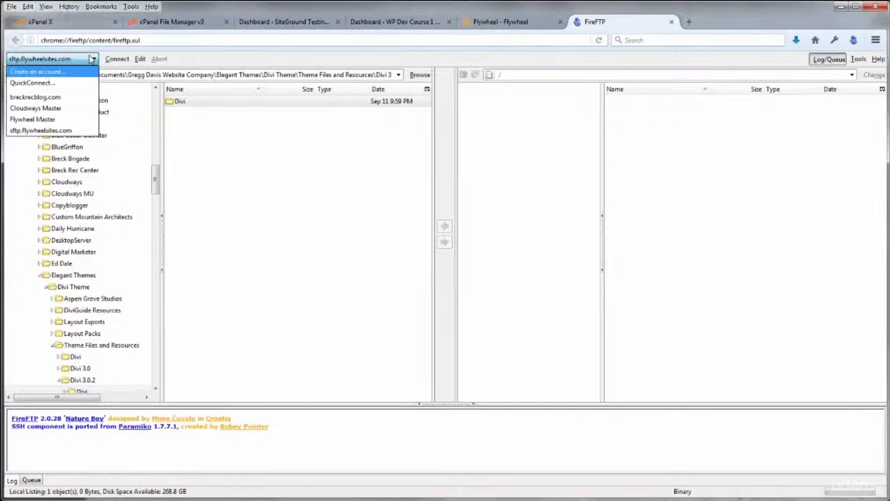
pyautogui.click(139, 59)
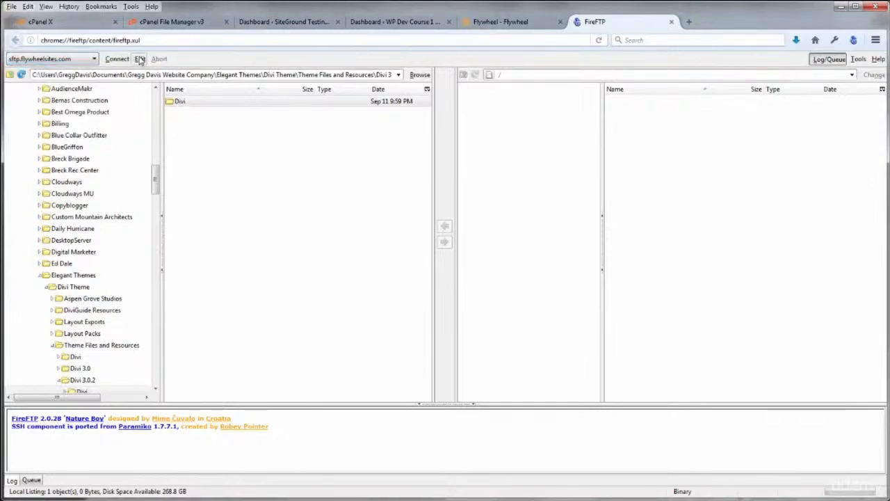
pyautogui.click(360, 185)
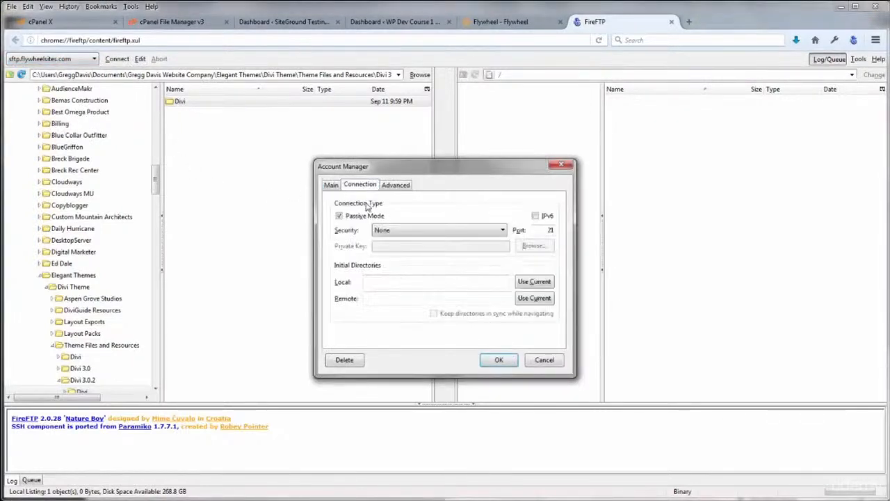
pyautogui.click(502, 230)
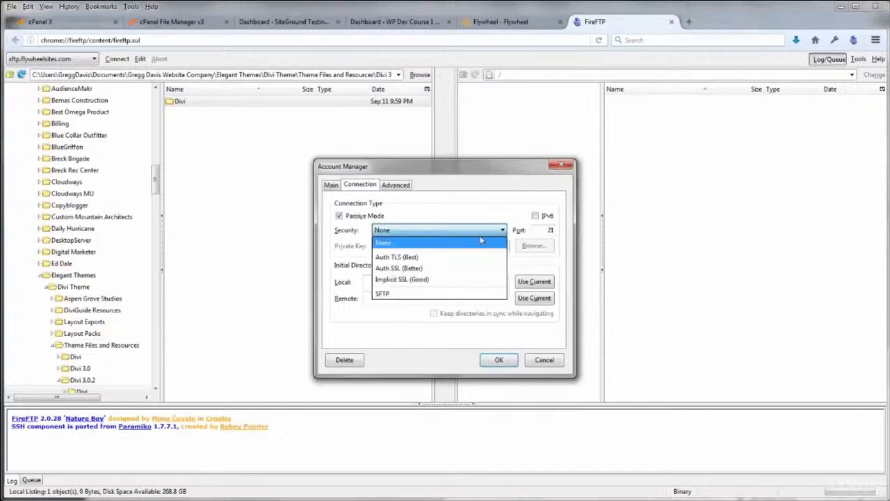
pyautogui.click(385, 296)
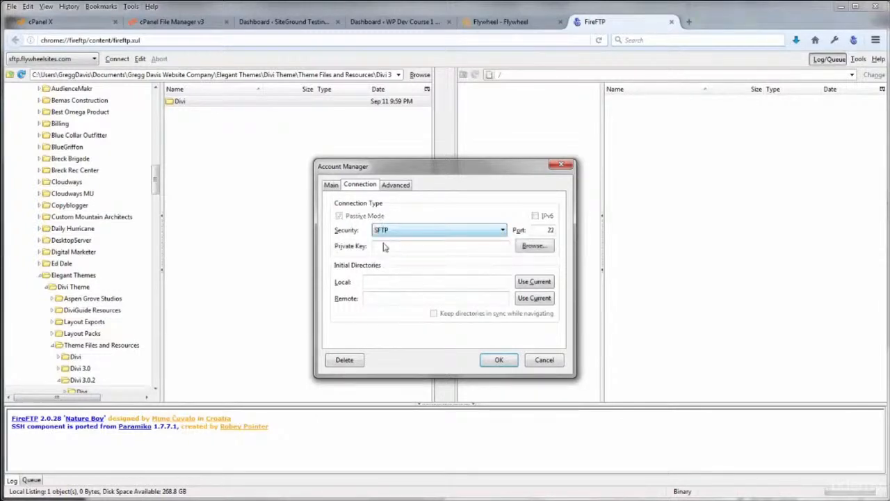
pyautogui.click(500, 361)
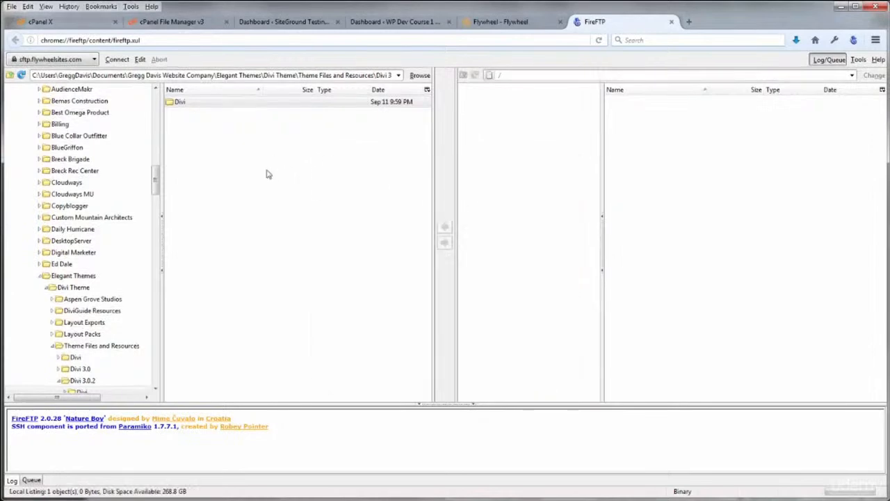
pyautogui.click(117, 60)
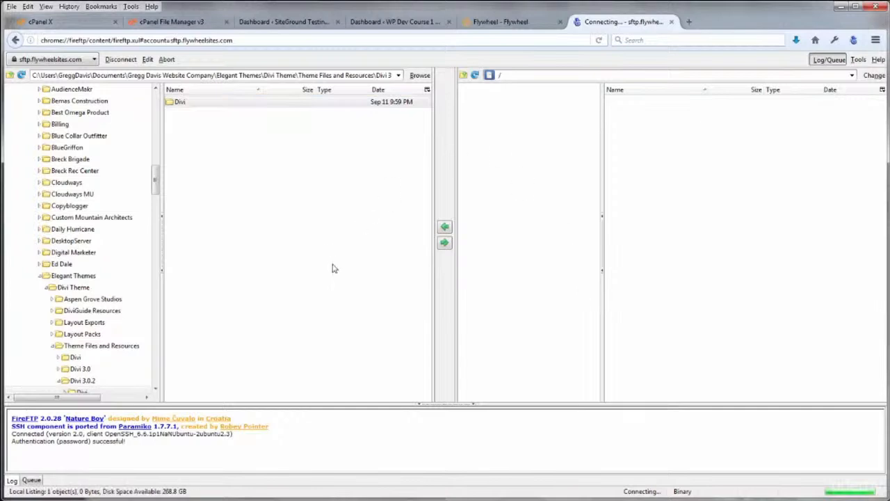
# Download the remote flywheel folder's wp-config.php into the local Desktop\Brochure Site folder
pyautogui.click(470, 102)
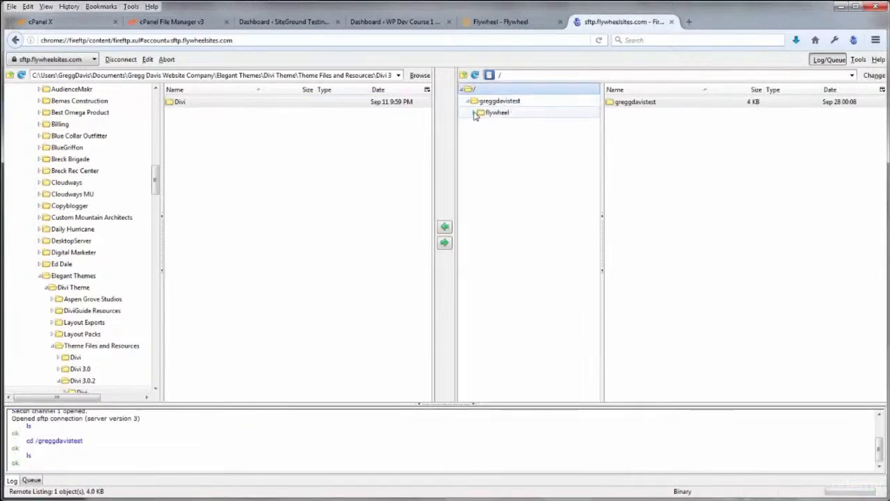
pyautogui.click(486, 115)
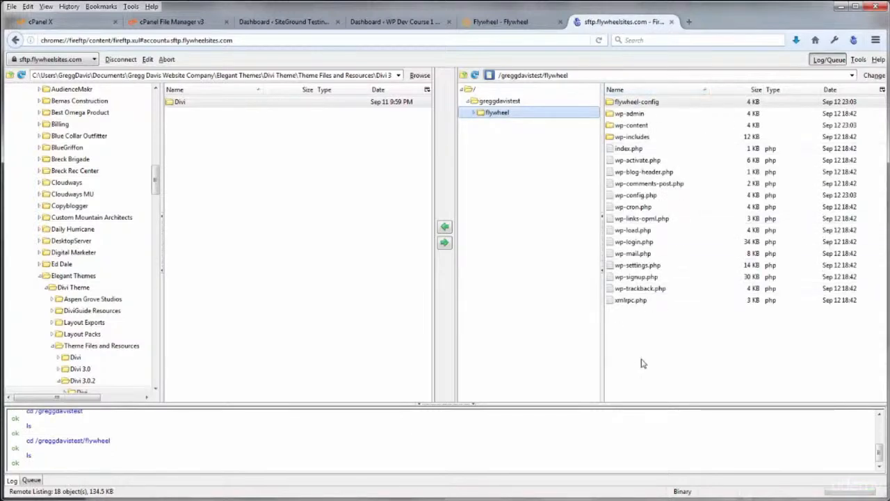
pyautogui.click(634, 199)
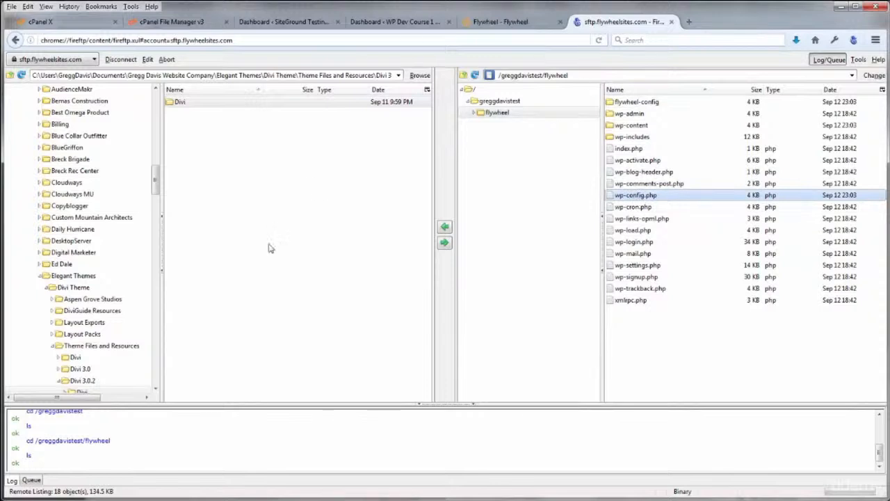
pyautogui.moveTo(154, 177); pyautogui.dragTo(154, 101)
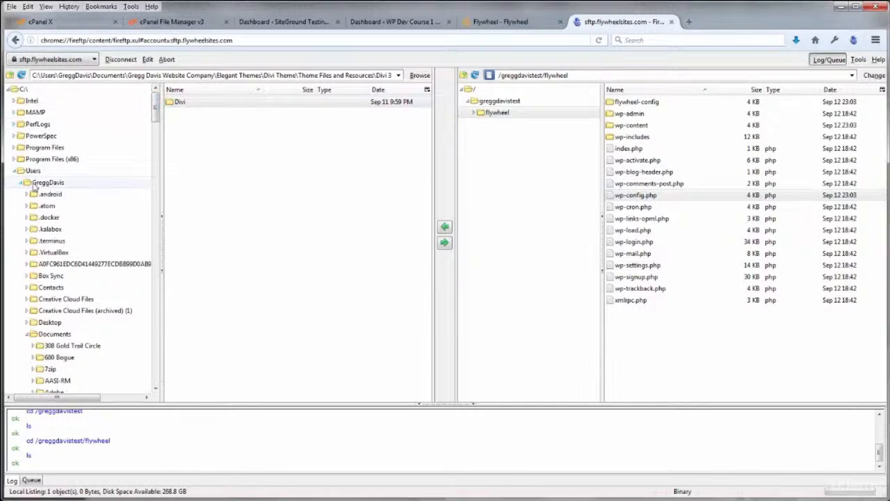
pyautogui.click(105, 325)
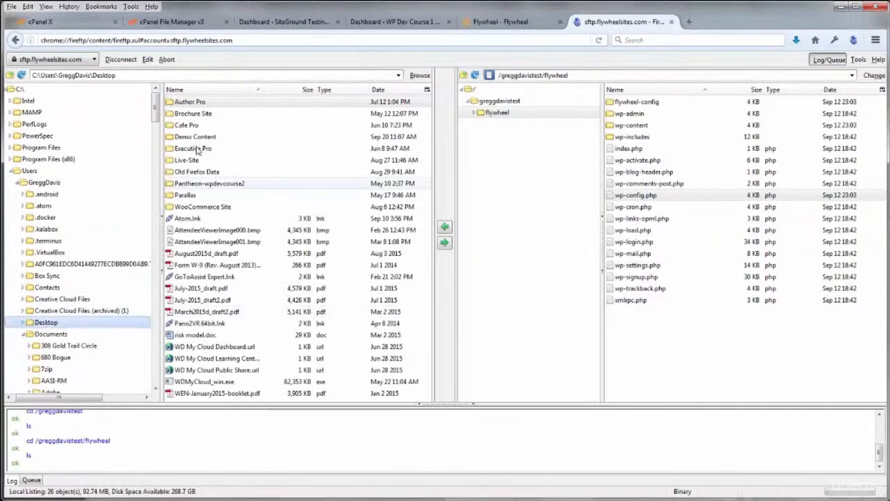
pyautogui.doubleClick(194, 113)
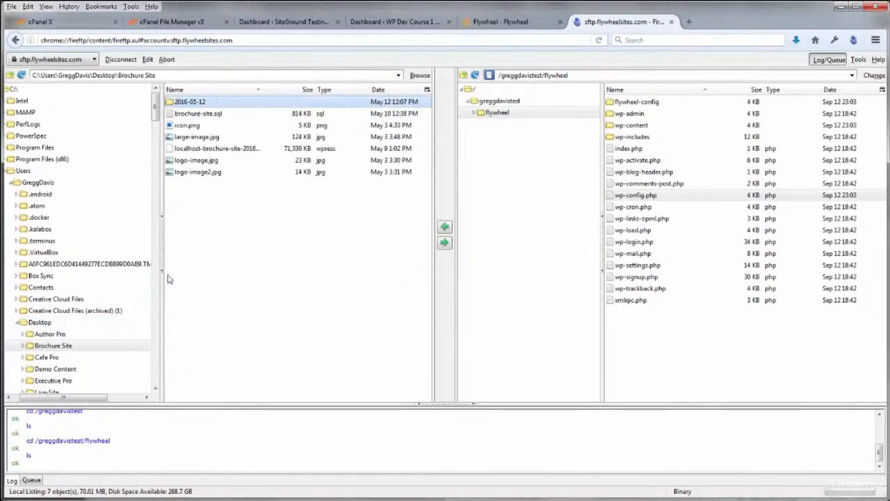
pyautogui.click(637, 199)
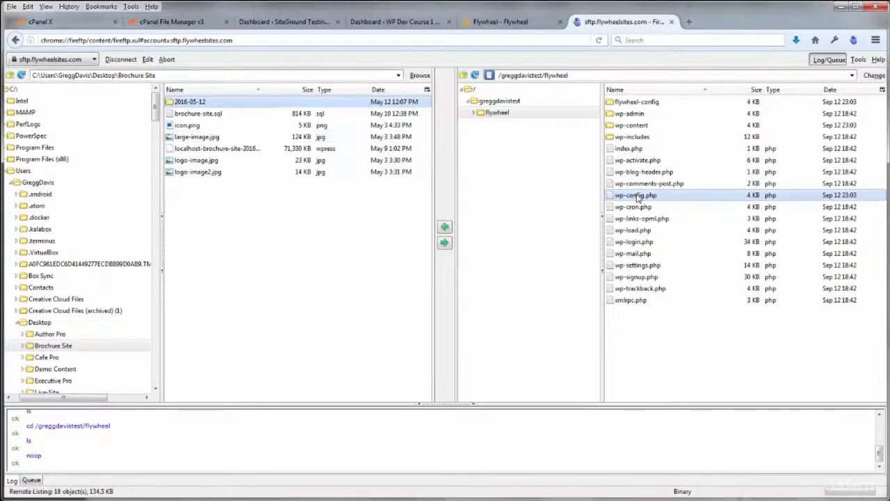
pyautogui.click(444, 226)
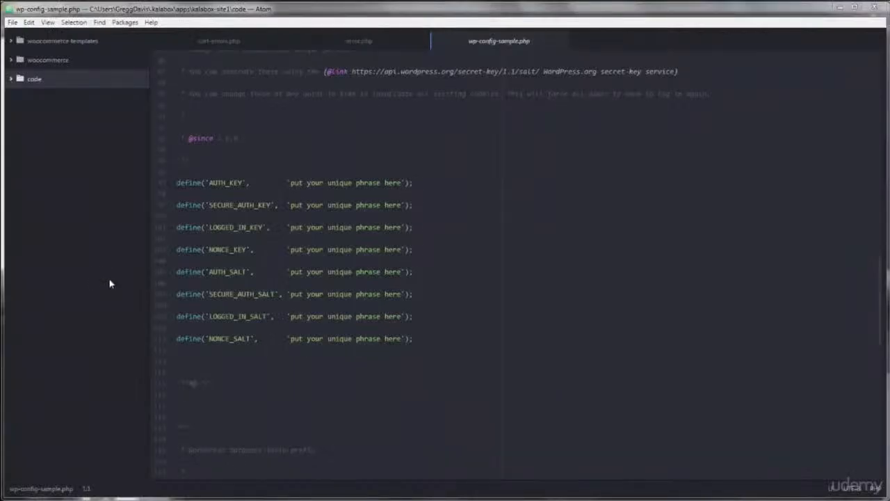
# Open the downloaded wp-config.php from Desktop\Brochure Site in Atom
pyautogui.click(13, 23)
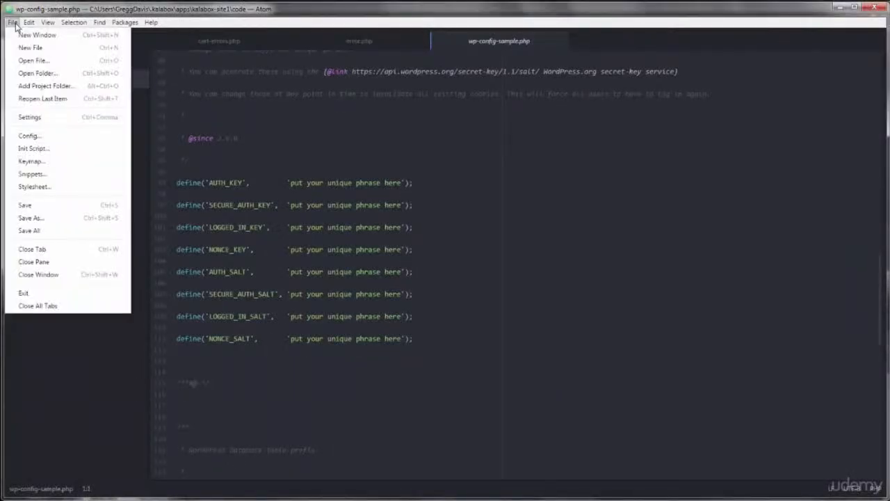
pyautogui.click(27, 59)
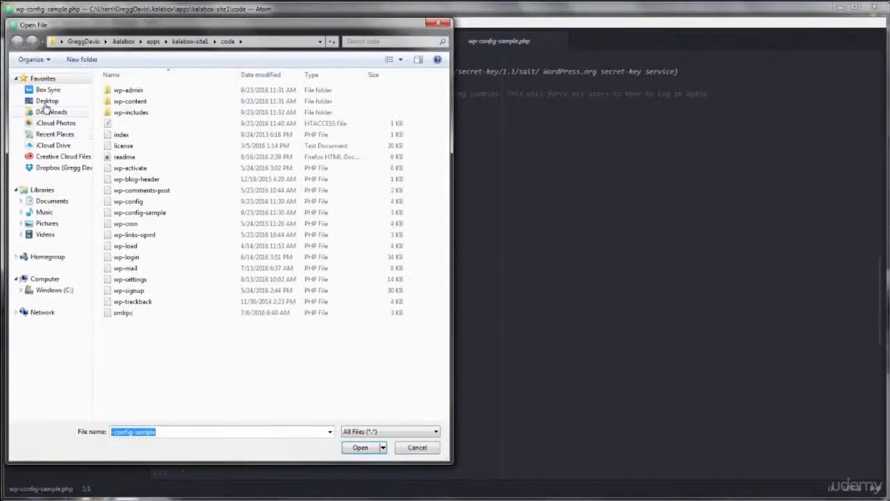
pyautogui.click(46, 101)
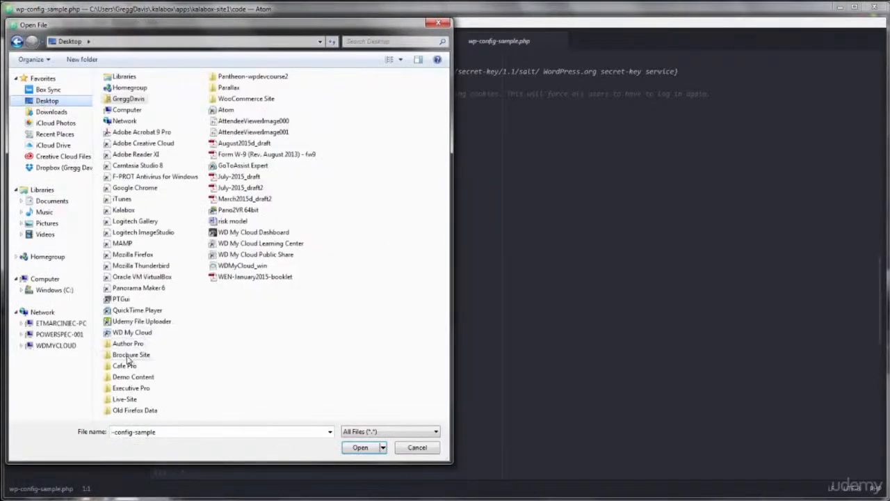
pyautogui.doubleClick(128, 356)
pyautogui.click(139, 171)
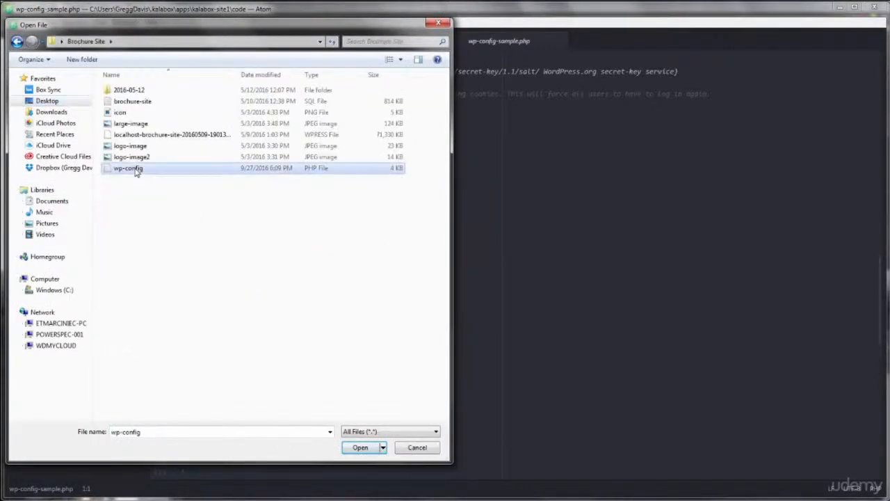
pyautogui.click(360, 447)
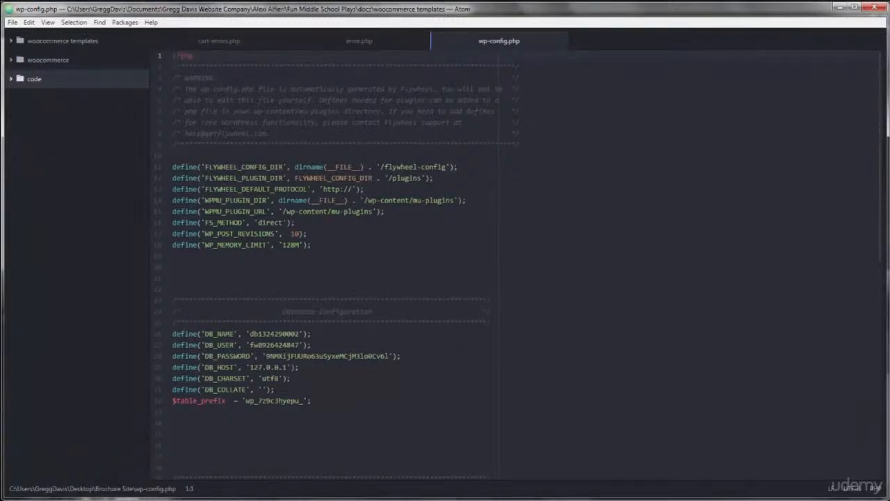
# Look over the auto-generated warning comment and the salt key definitions in wp-config.php
pyautogui.moveTo(185, 77); pyautogui.dragTo(281, 111)
pyautogui.click(283, 100)
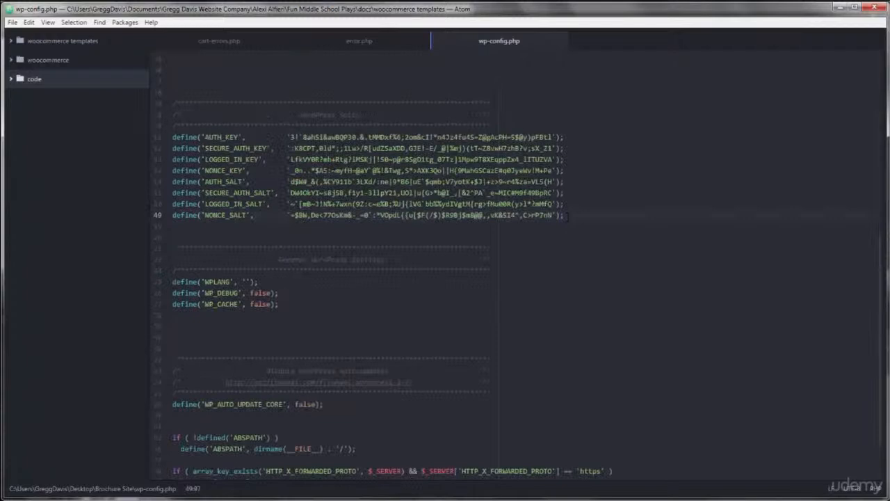
pyautogui.moveTo(564, 215); pyautogui.dragTo(173, 137)
pyautogui.click(323, 181)
pyautogui.moveTo(881, 262); pyautogui.dragTo(881, 39)
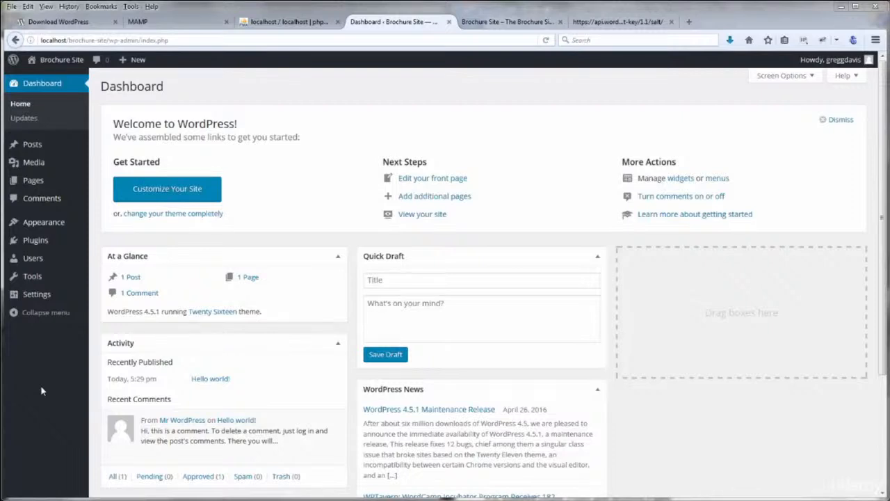
# Go to Plugins > Add New in the Brochure Site admin
pyautogui.moveTo(41, 240)
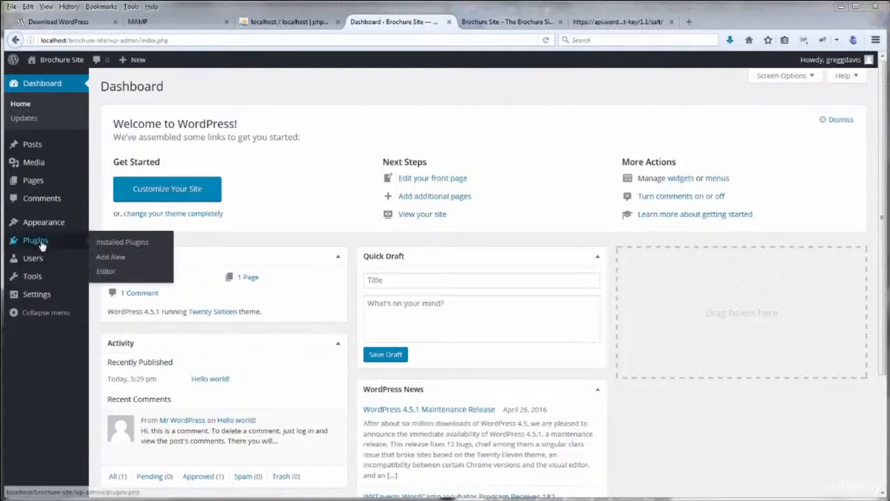
pyautogui.click(115, 257)
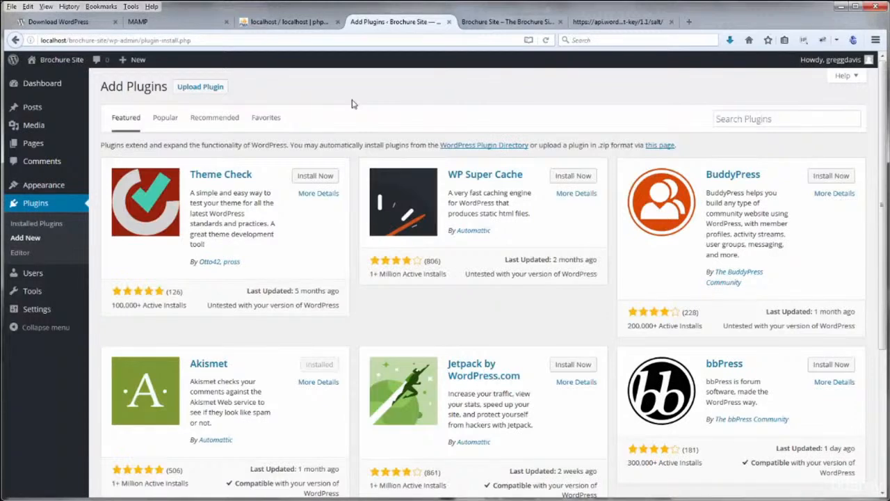
# Search plugins for 'contact form' and scroll through the results
pyautogui.click(728, 119)
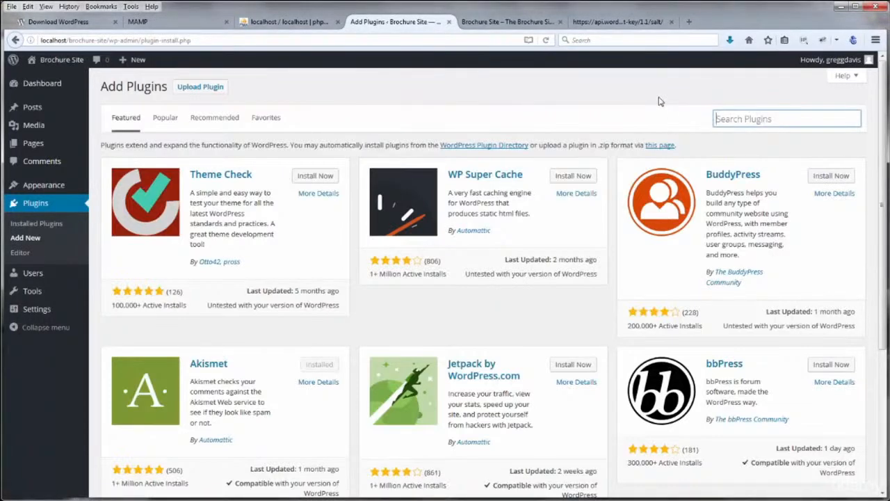
pyautogui.write('con')
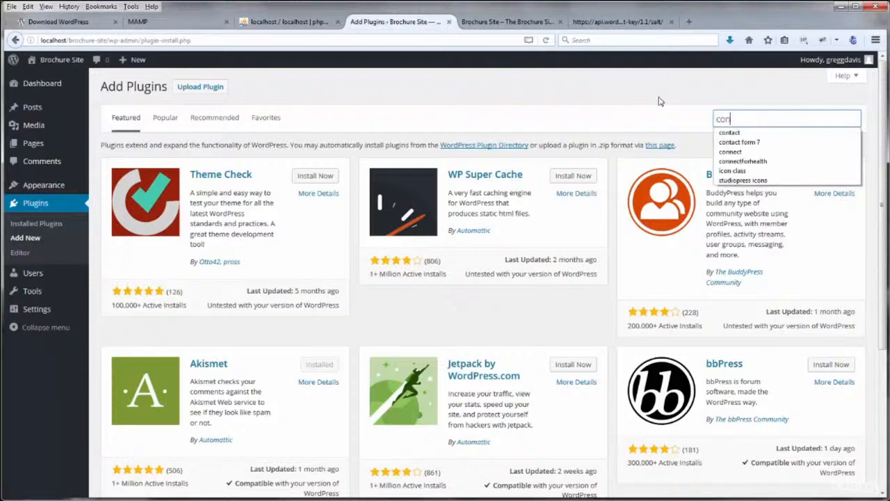
pyautogui.write('tact form')
pyautogui.press('Return')
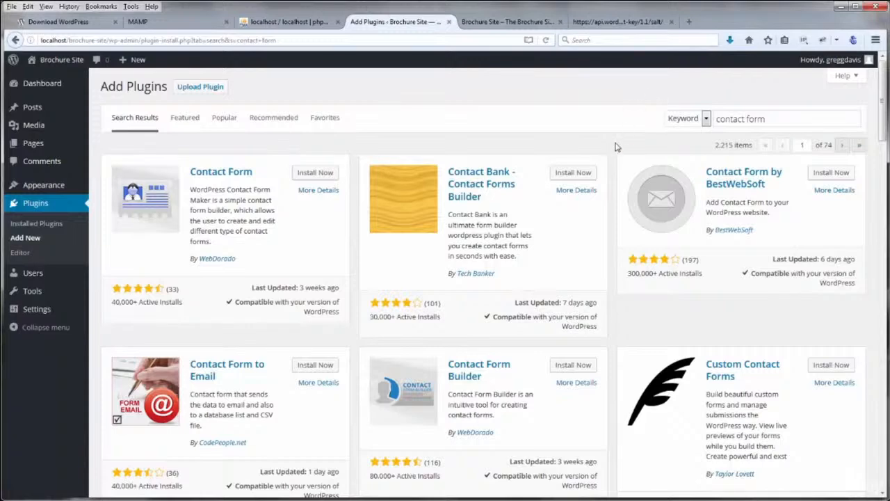
pyautogui.scroll(-1, 615, 146)
pyautogui.scroll(-2, 614, 146)
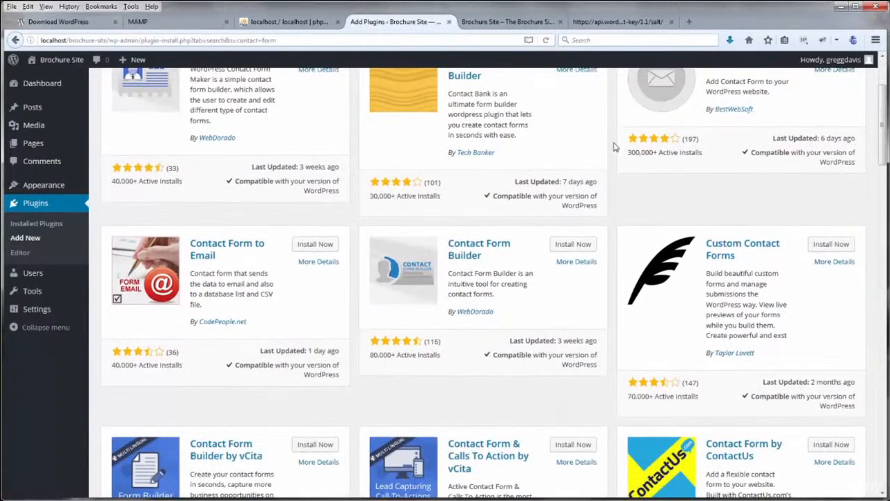
pyautogui.scroll(-1, 615, 146)
pyautogui.scroll(-2, 615, 146)
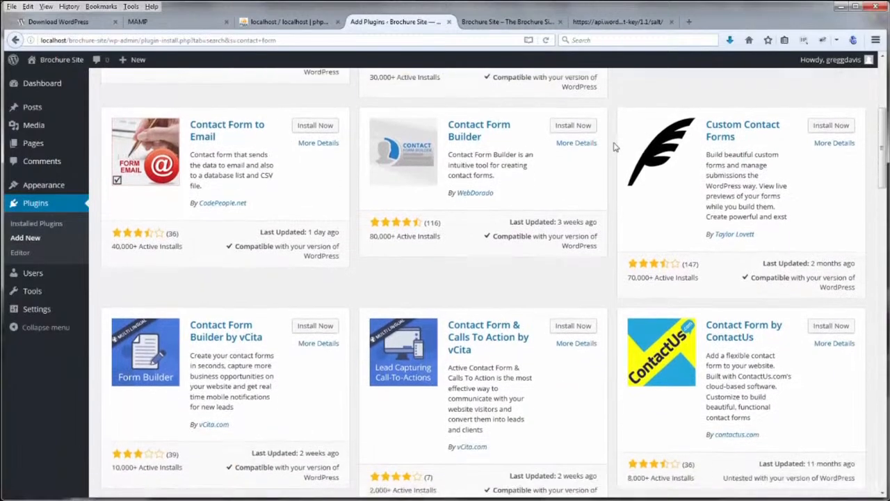
pyautogui.scroll(-3, 614, 146)
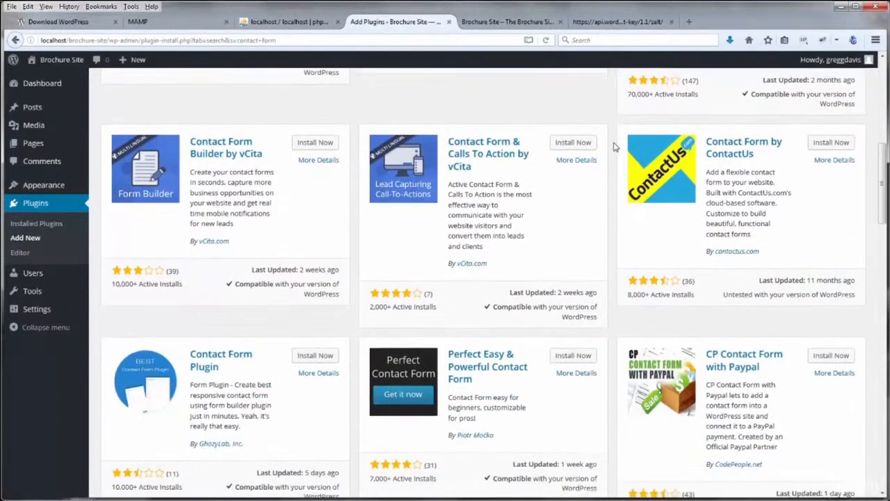
pyautogui.scroll(-3, 615, 146)
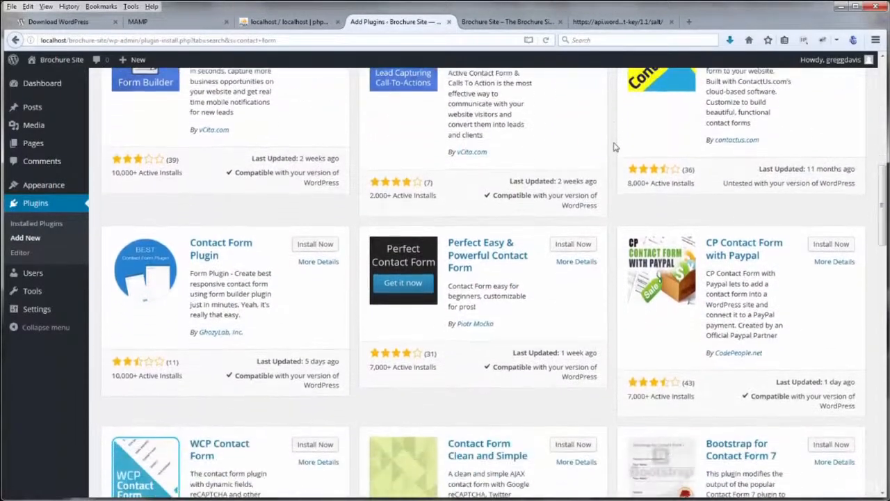
pyautogui.scroll(-1, 615, 147)
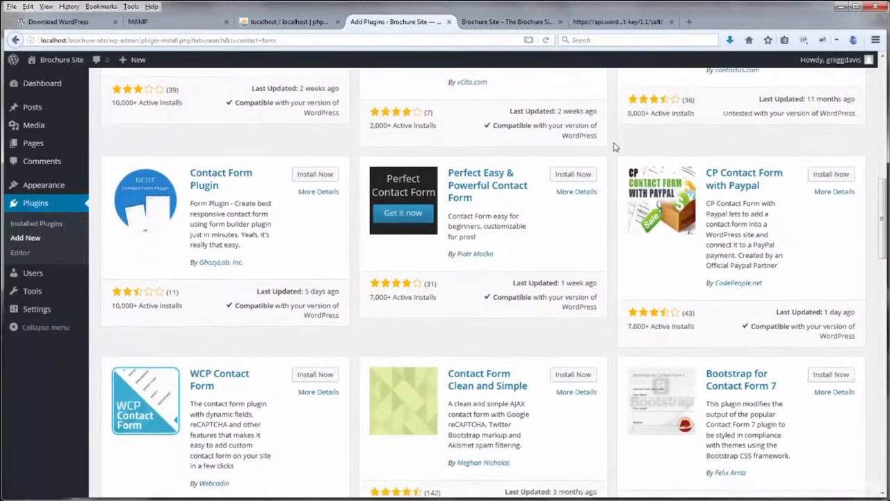
pyautogui.scroll(-1, 615, 146)
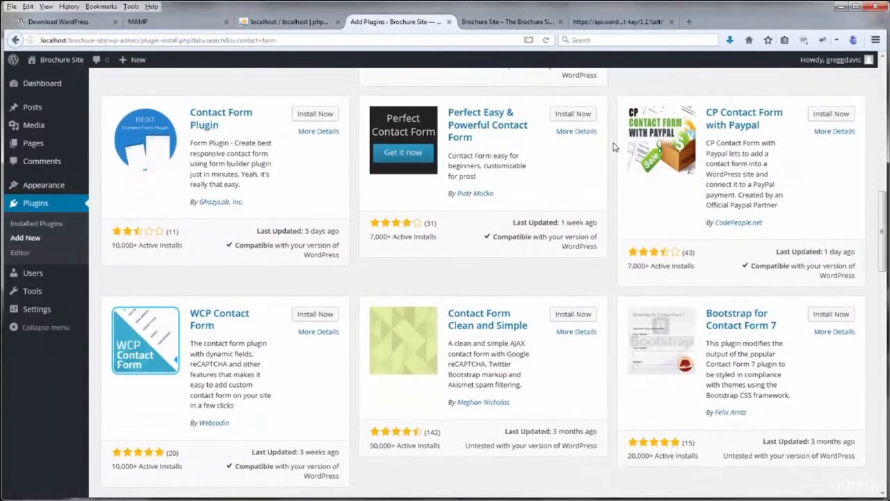
pyautogui.scroll(-1, 615, 146)
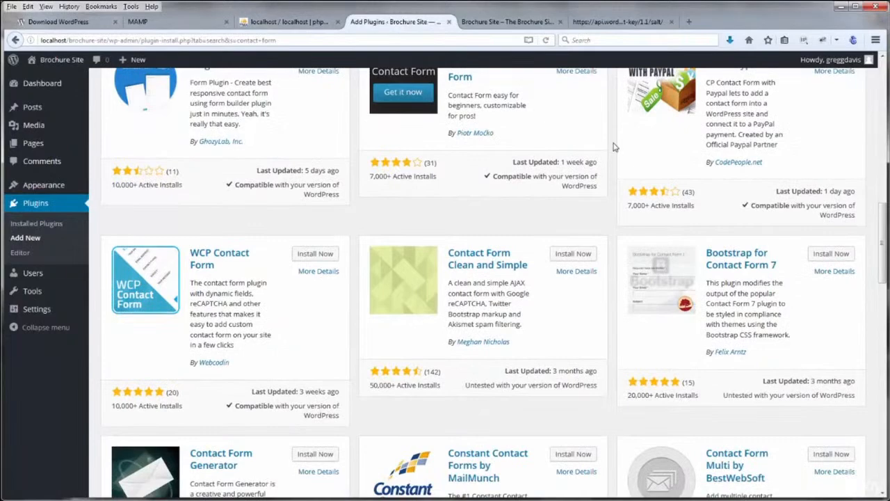
pyautogui.scroll(10, 615, 147)
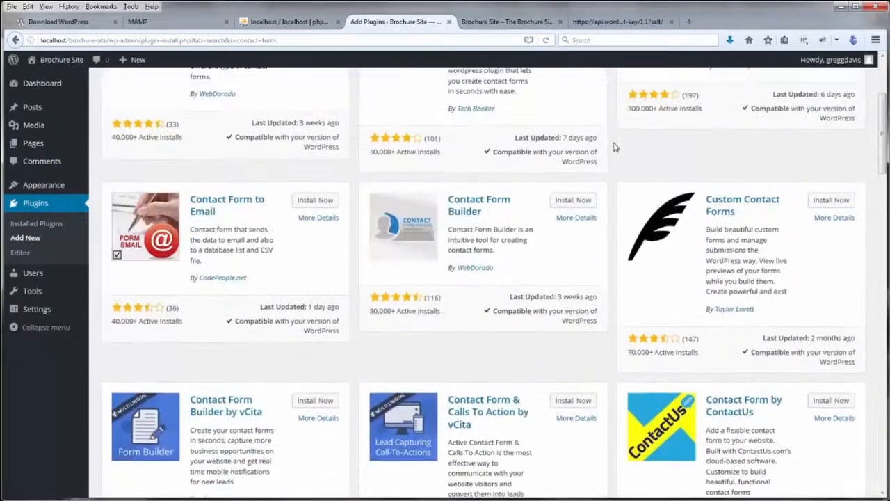
pyautogui.scroll(1, 614, 146)
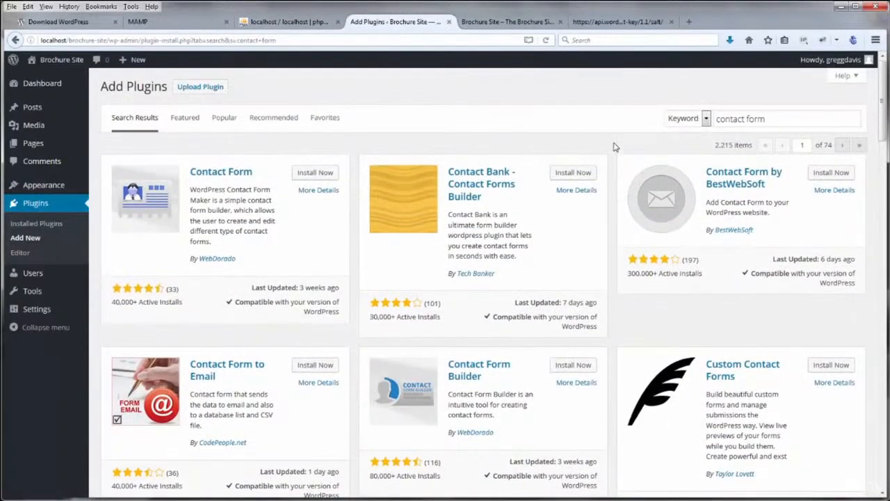
# Refine the search to 'contact form 7', then install and activate Contact Form 7
pyautogui.click(787, 121)
pyautogui.write('7')
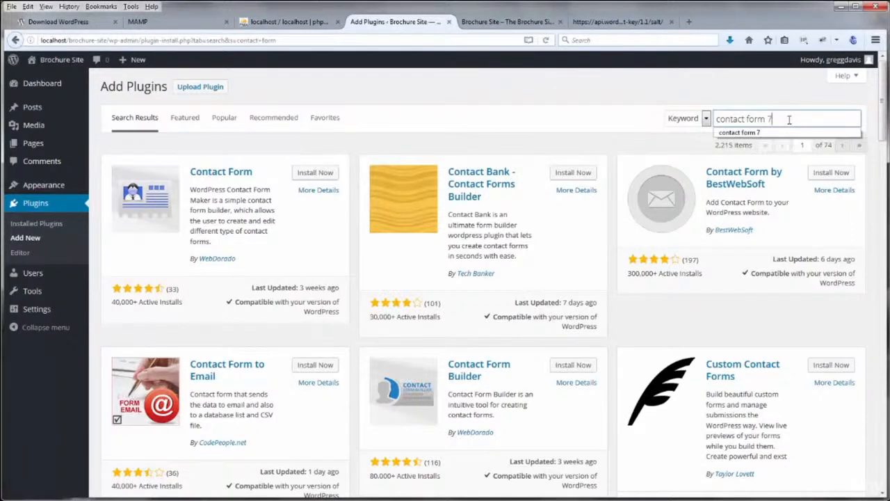
pyautogui.press('Return')
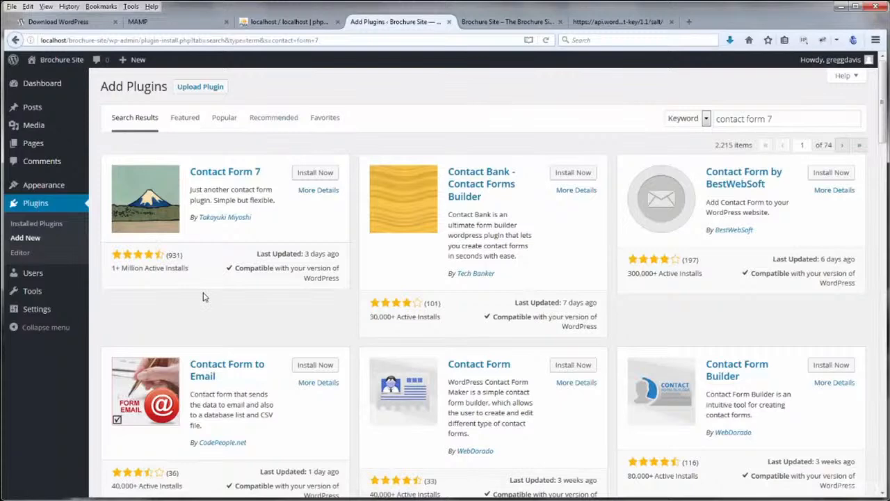
pyautogui.click(313, 174)
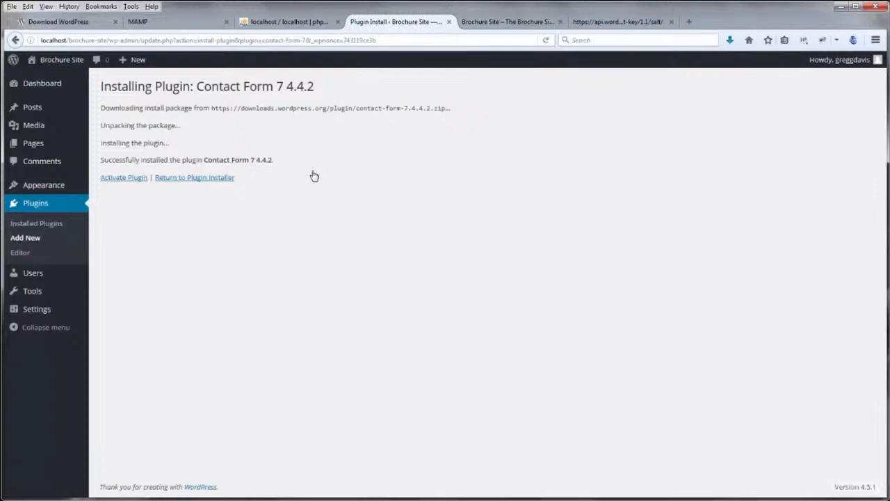
pyautogui.click(139, 179)
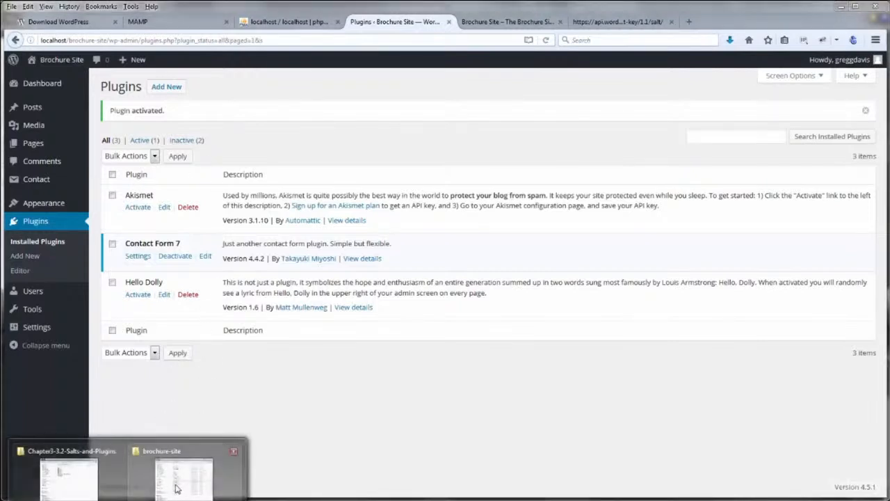
pyautogui.click(176, 487)
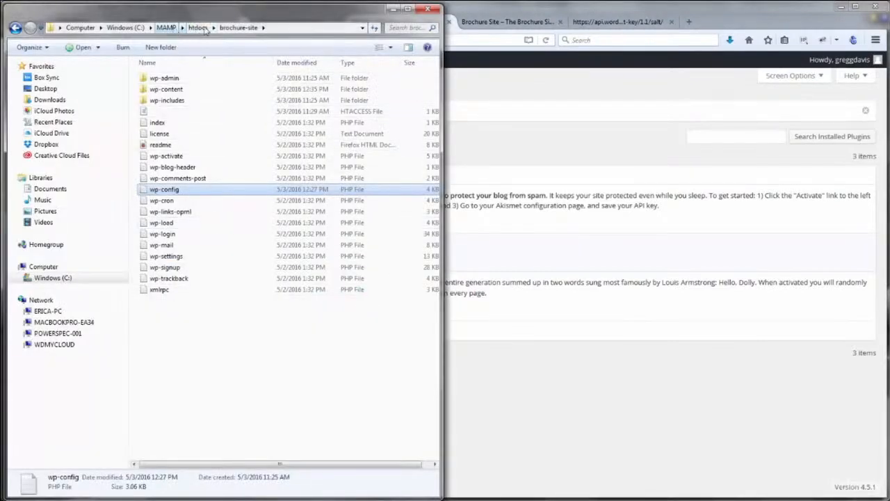
# Find the new contact-form-7 folder under wp-content\plugins in Explorer, then return to the browser
pyautogui.doubleClick(164, 89)
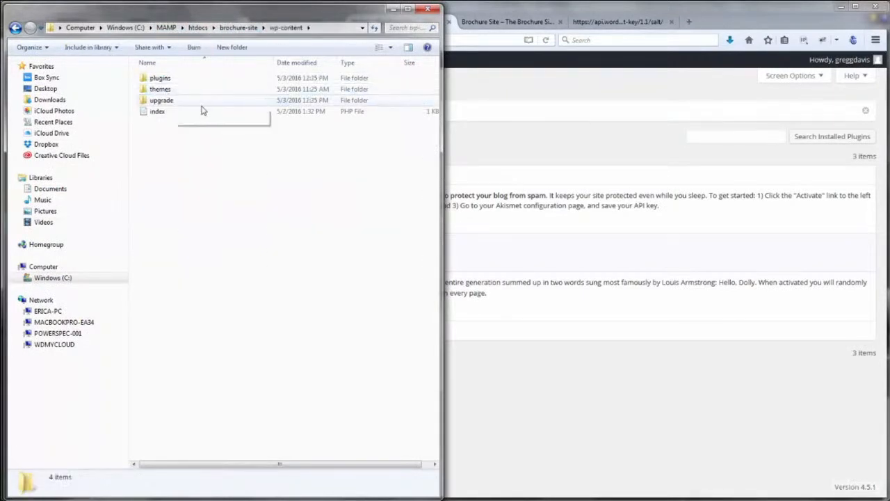
pyautogui.doubleClick(160, 79)
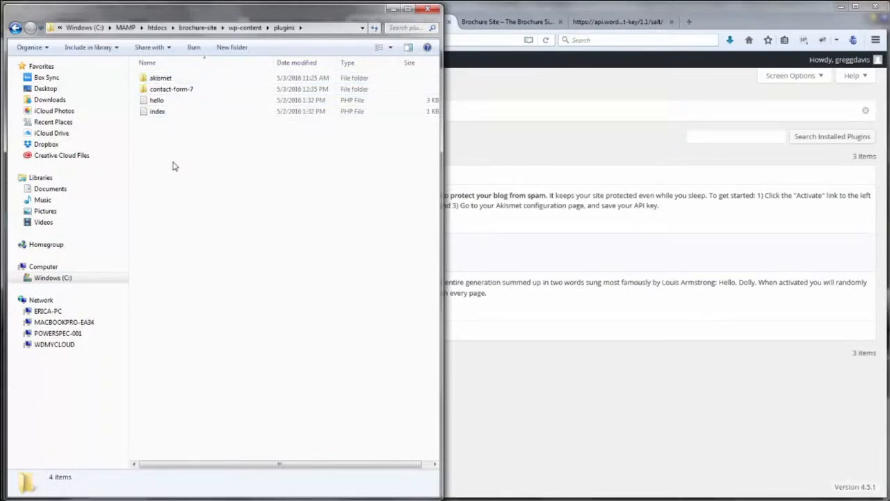
pyautogui.click(485, 6)
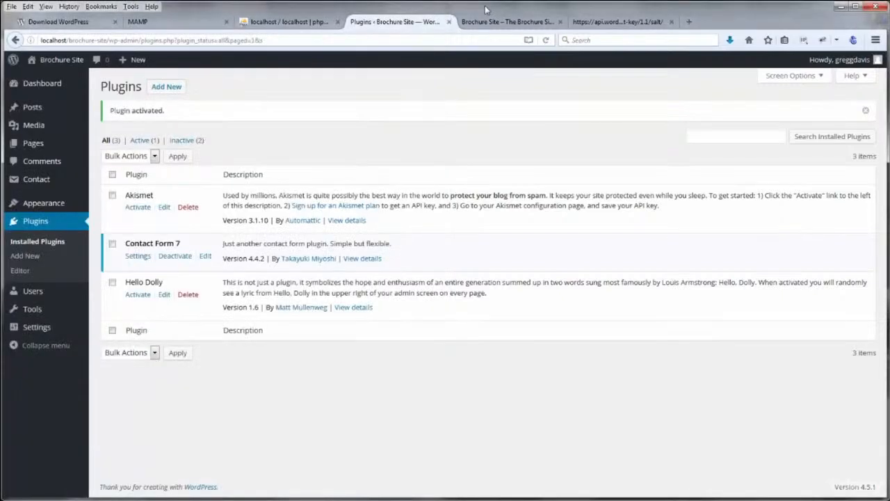
# Look up Contact Form 7 in the WordPress.org plugin directory and view its 4.4.2 page
pyautogui.click(70, 22)
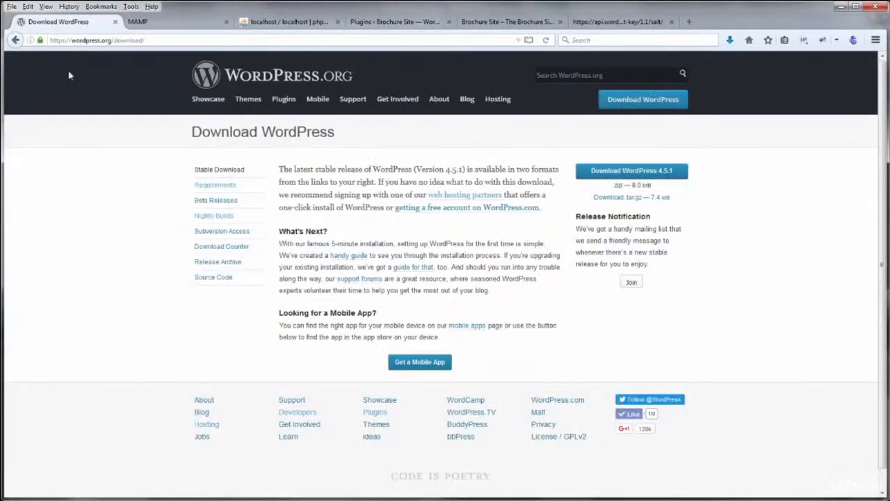
pyautogui.click(285, 101)
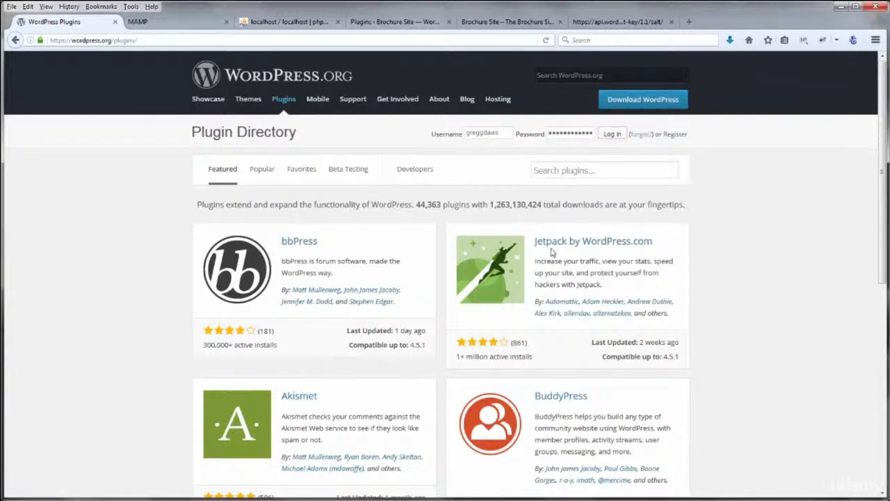
pyautogui.click(570, 173)
pyautogui.write('contact for')
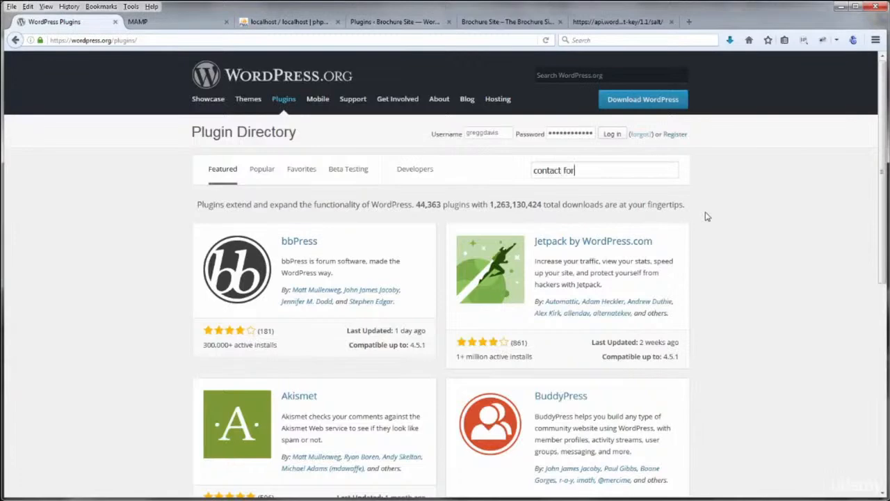
pyautogui.write('m 7')
pyautogui.press('Return')
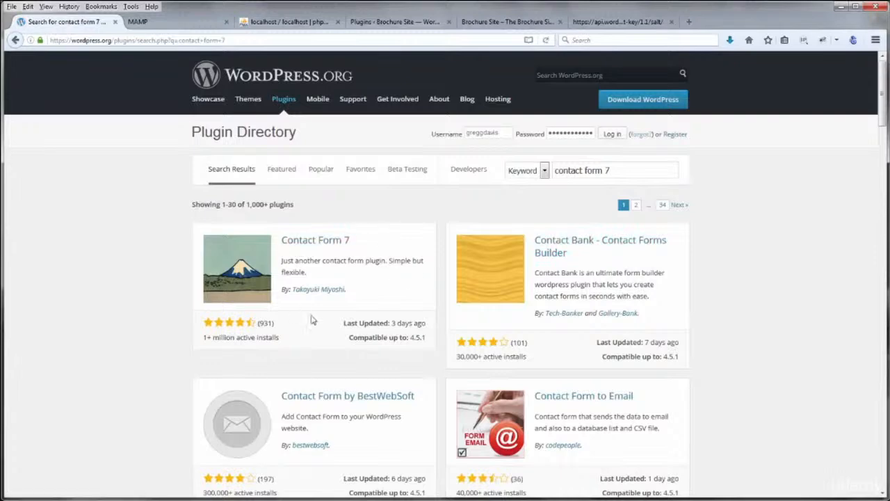
pyautogui.click(331, 242)
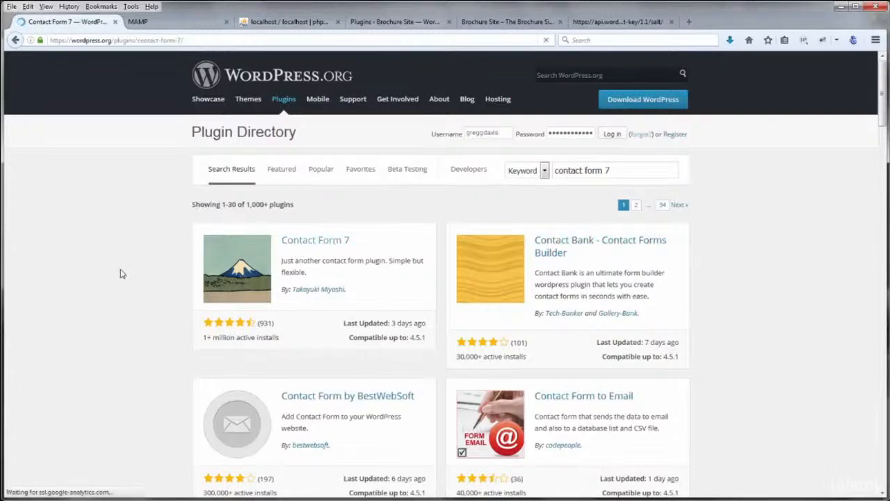
pyautogui.scroll(-3, 142, 299)
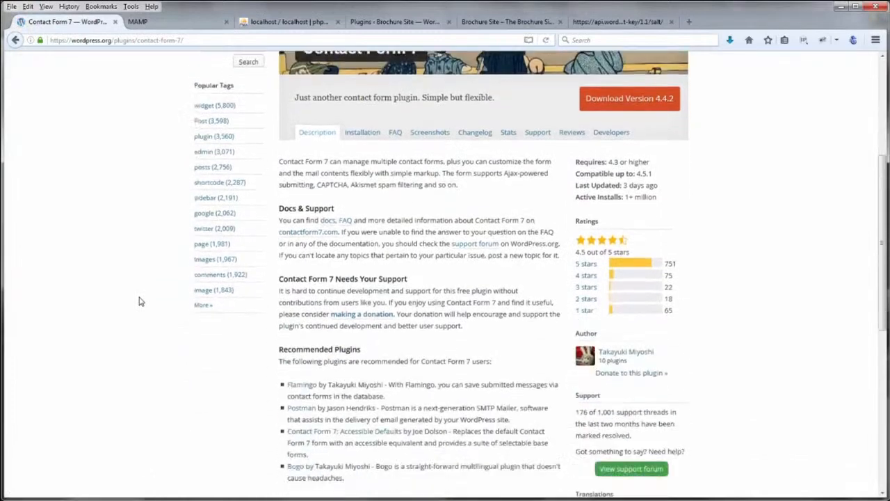
pyautogui.scroll(3, 139, 302)
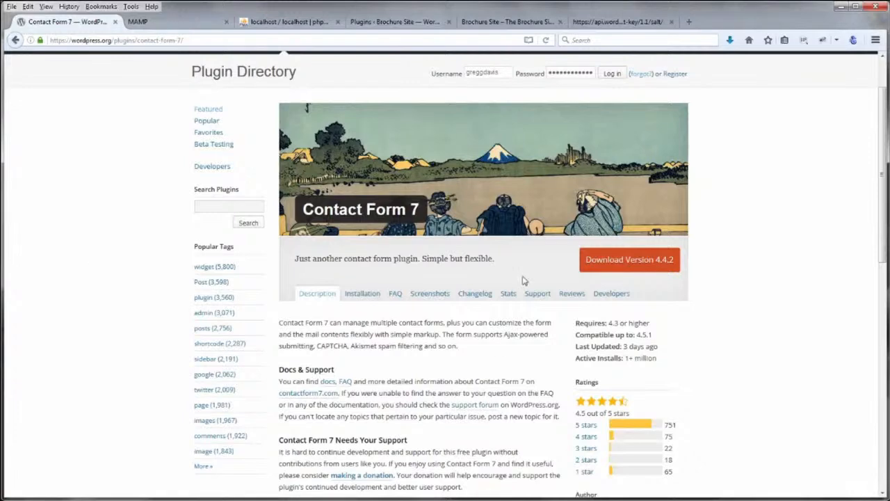
pyautogui.click(390, 22)
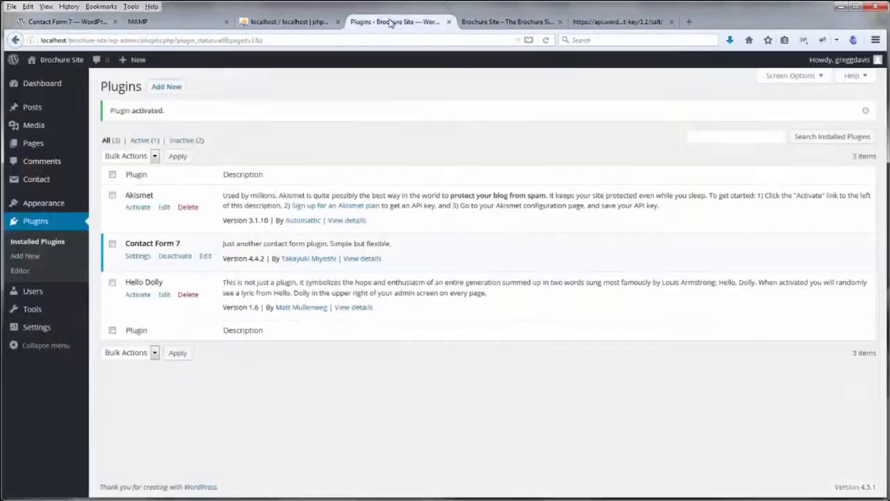
pyautogui.click(56, 245)
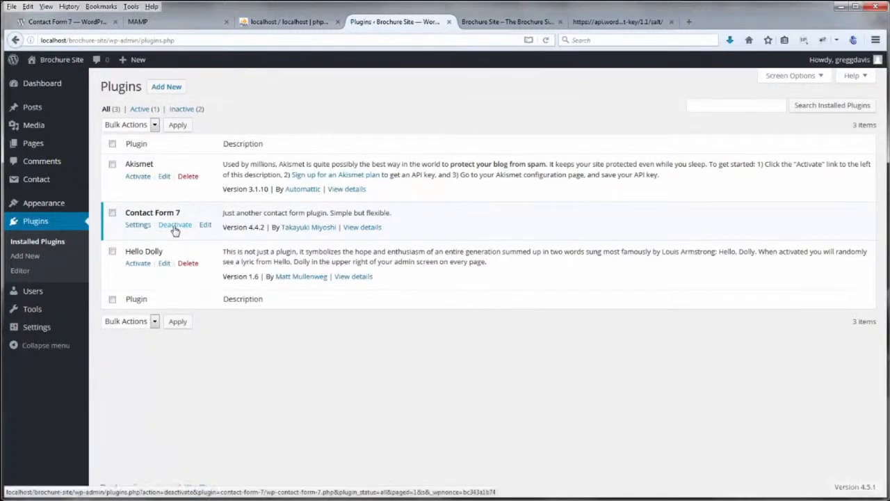
pyautogui.click(354, 228)
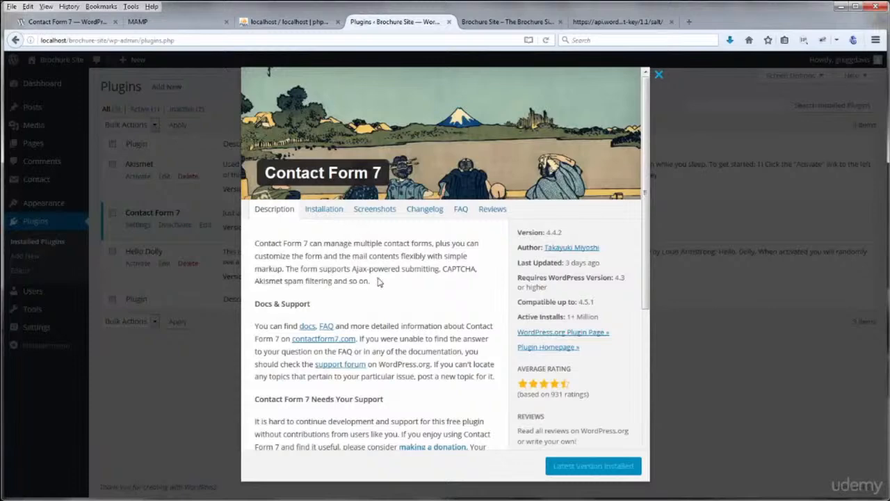
pyautogui.scroll(-5, 379, 281)
pyautogui.scroll(5, 379, 281)
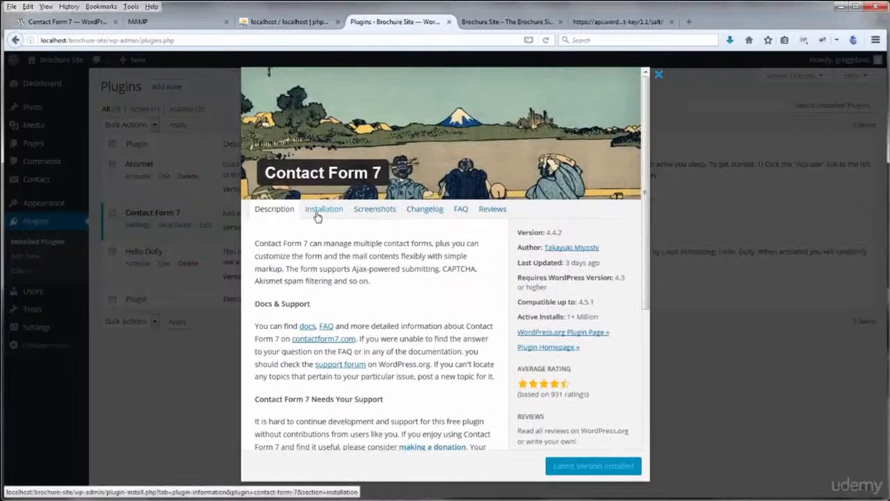
pyautogui.click(379, 211)
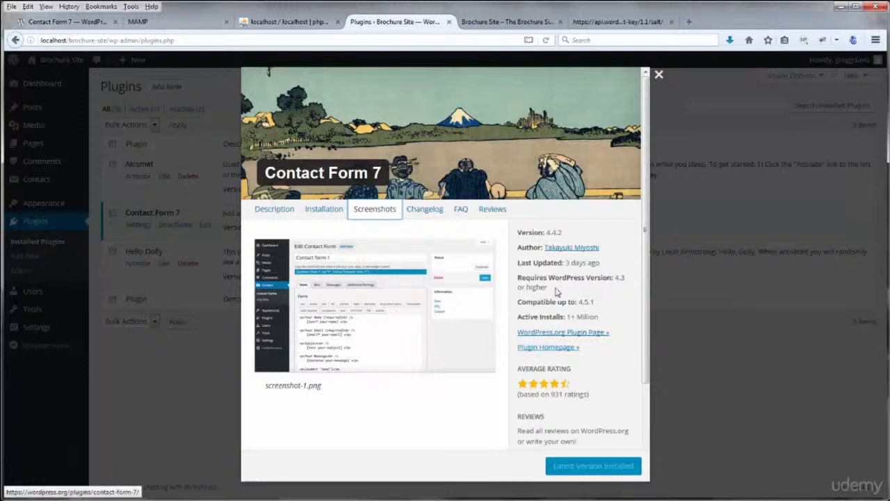
pyautogui.moveTo(519, 277); pyautogui.dragTo(555, 278)
pyautogui.click(578, 277)
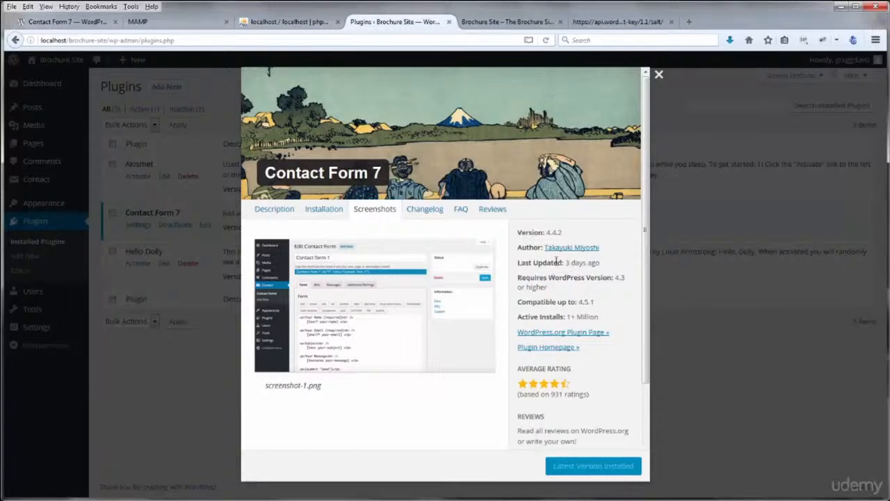
pyautogui.moveTo(536, 303); pyautogui.dragTo(596, 305)
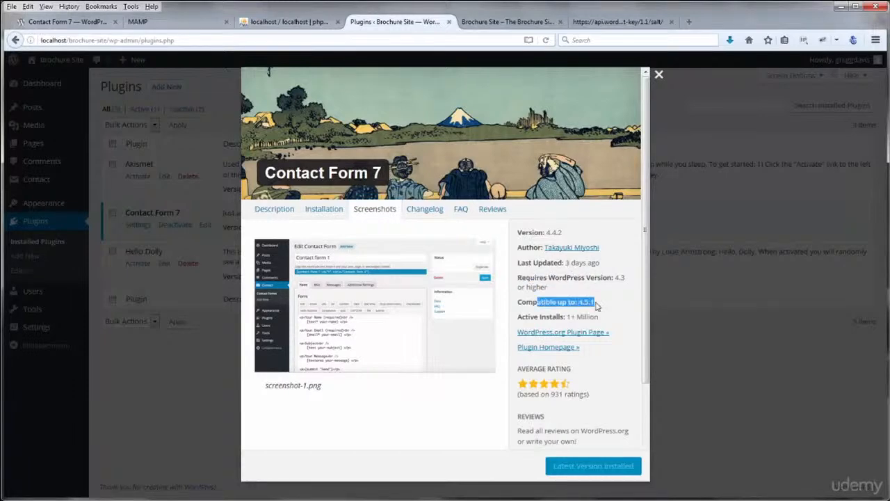
pyautogui.click(601, 303)
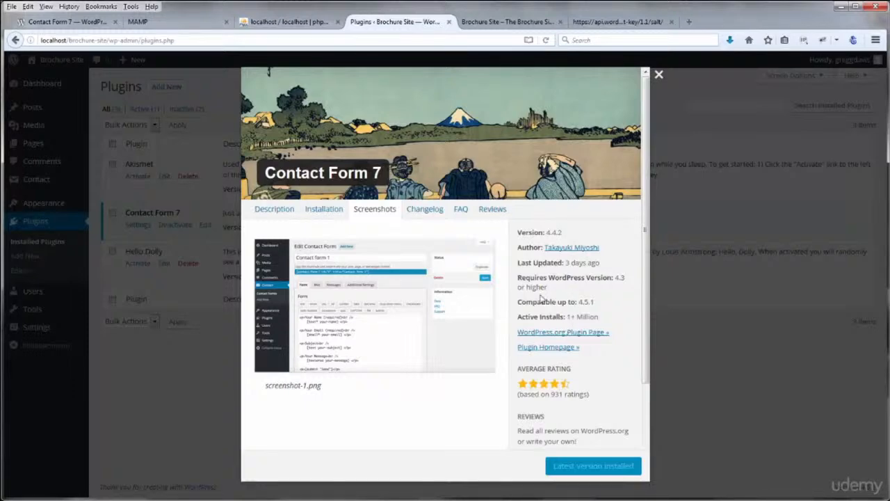
pyautogui.click(659, 74)
pyautogui.click(455, 399)
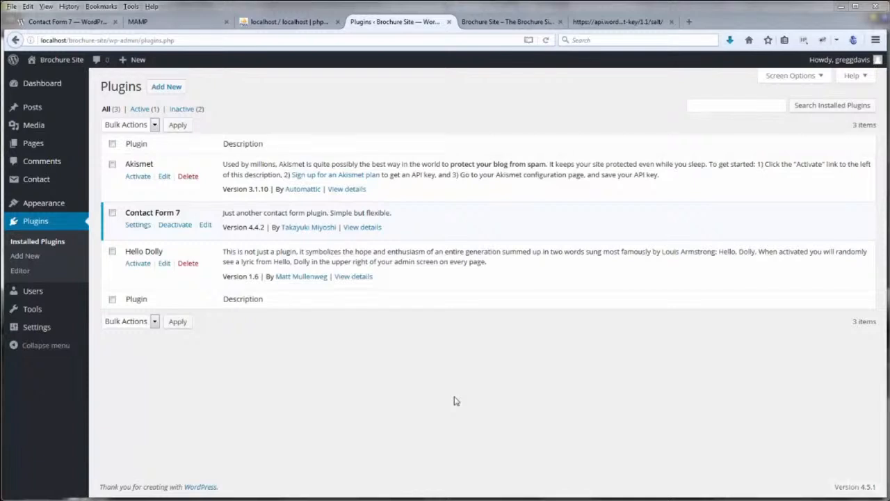
# Search plugins for 'email protect', then install and activate Email Address Encoder 1.0.5
pyautogui.click(171, 90)
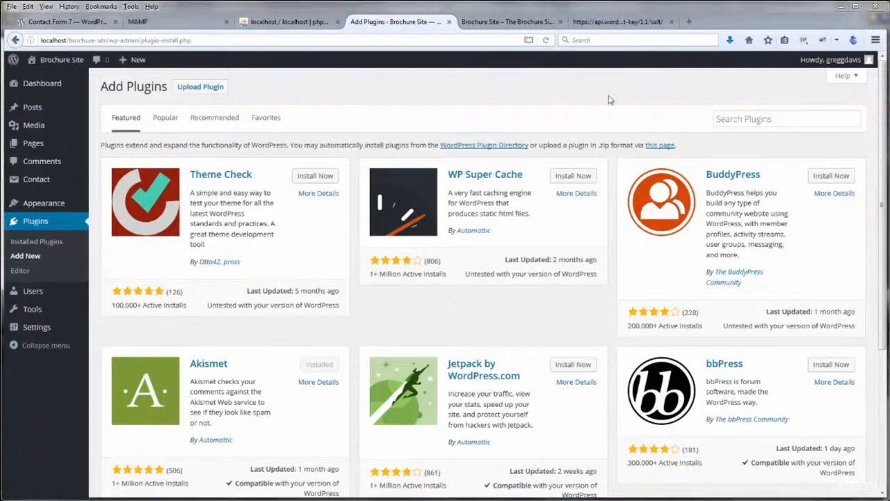
pyautogui.click(743, 119)
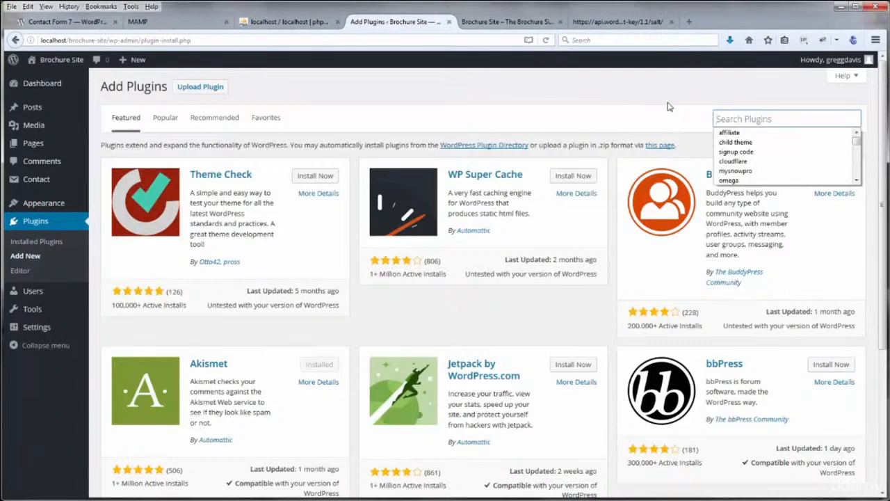
pyautogui.write('email pro')
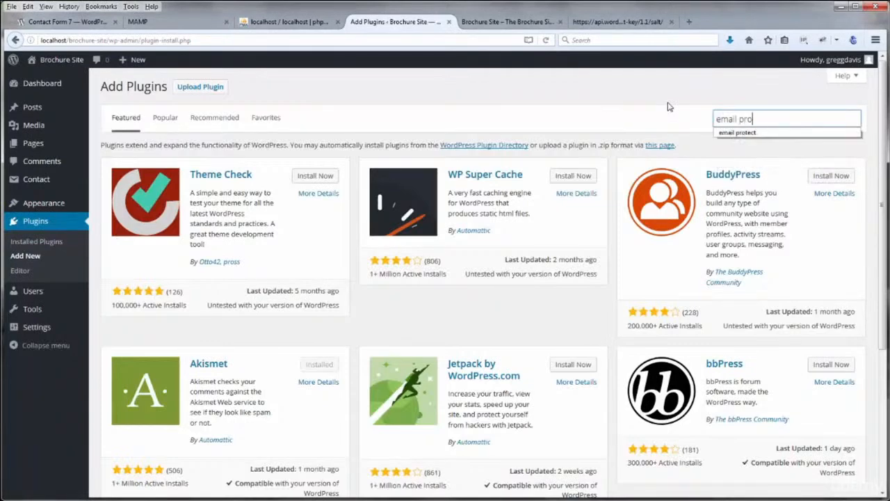
pyautogui.write('tect')
pyautogui.press('Return')
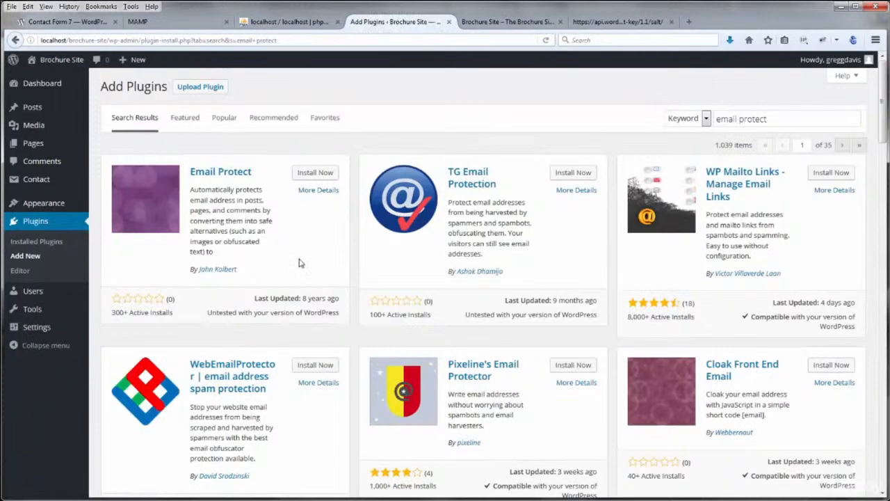
pyautogui.moveTo(884, 131); pyautogui.dragTo(865, 327)
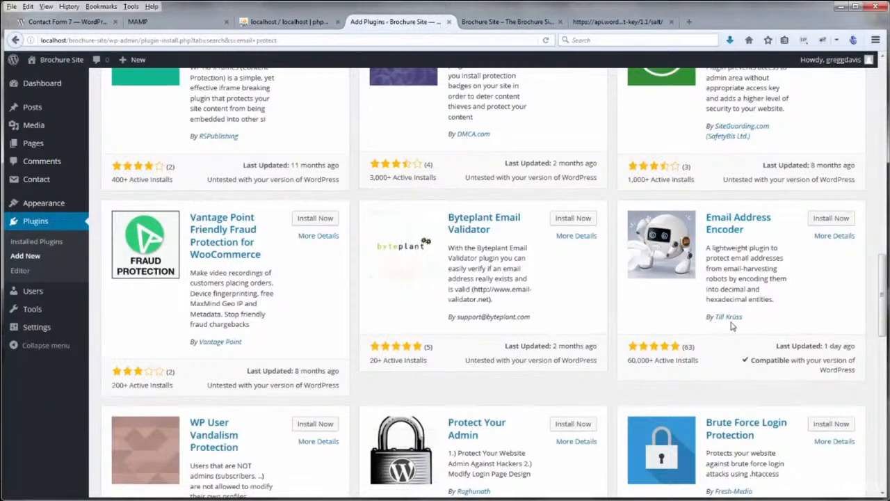
pyautogui.moveTo(713, 249); pyautogui.dragTo(748, 250)
pyautogui.click(798, 270)
pyautogui.click(826, 220)
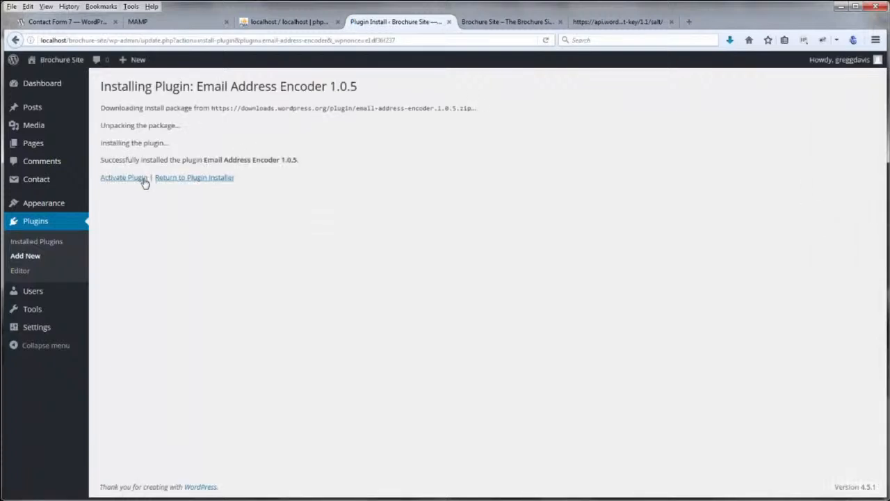
pyautogui.click(144, 181)
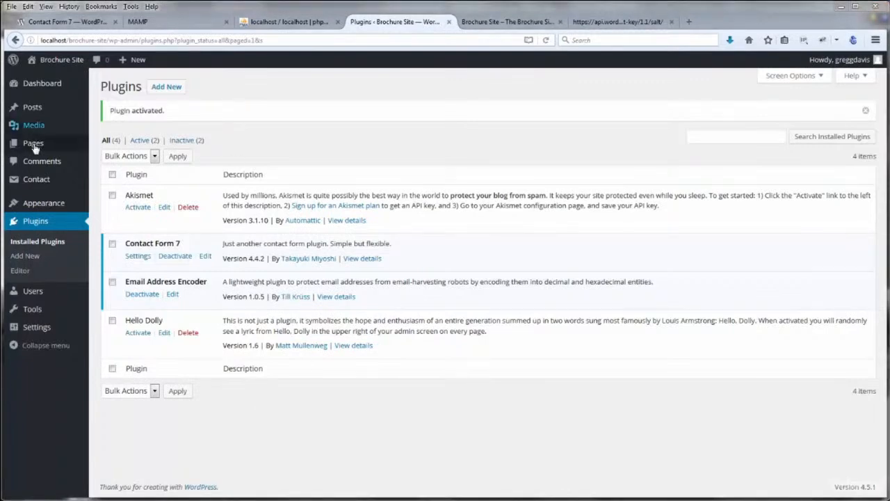
# Add the contact e-mail address as Sample Page's new first line, update it, and view the live site
pyautogui.moveTo(36, 143)
pyautogui.click(111, 146)
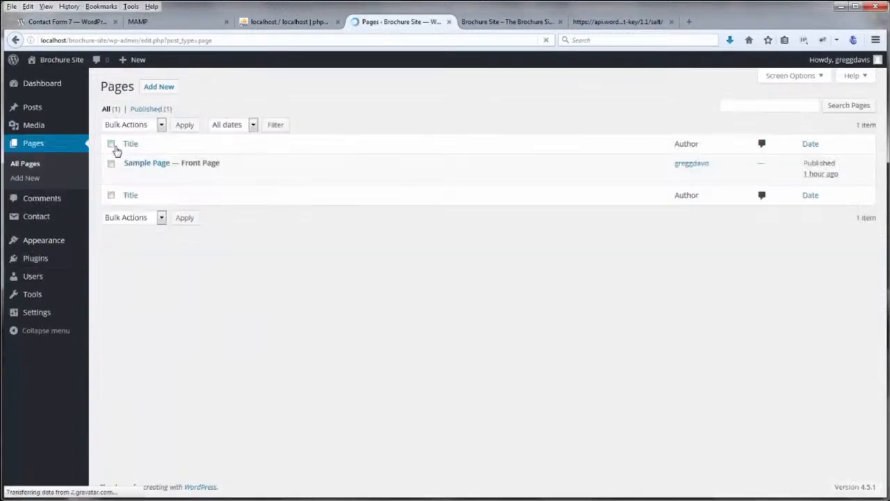
pyautogui.click(145, 165)
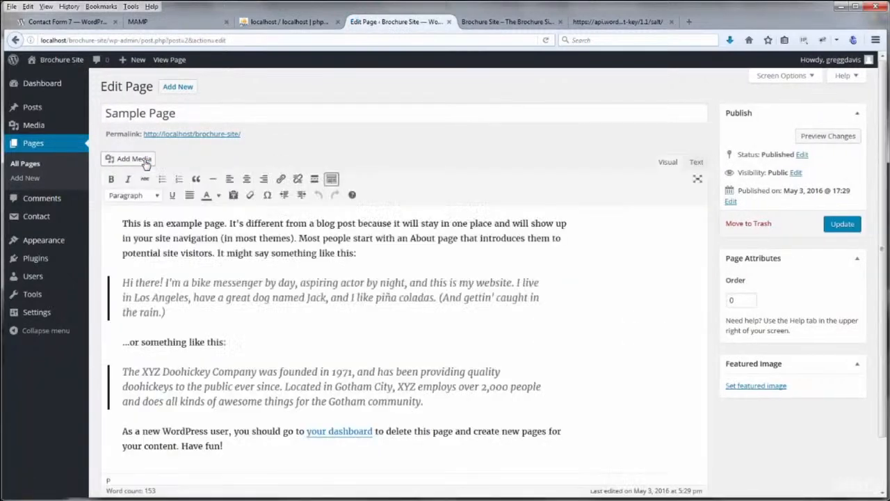
pyautogui.click(123, 224)
pyautogui.press('Return')
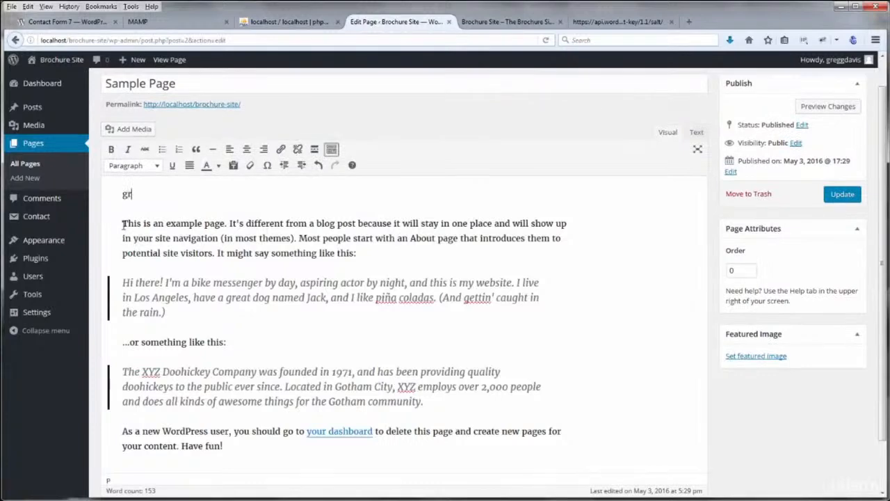
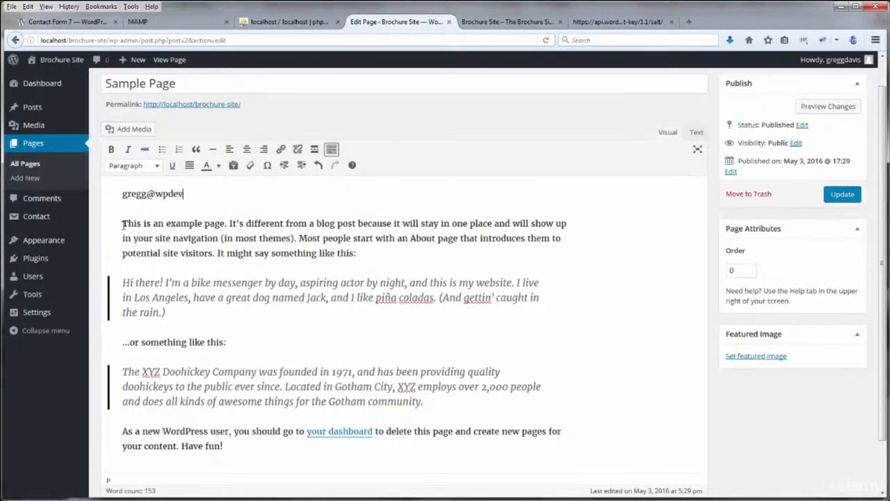
pyautogui.click(843, 196)
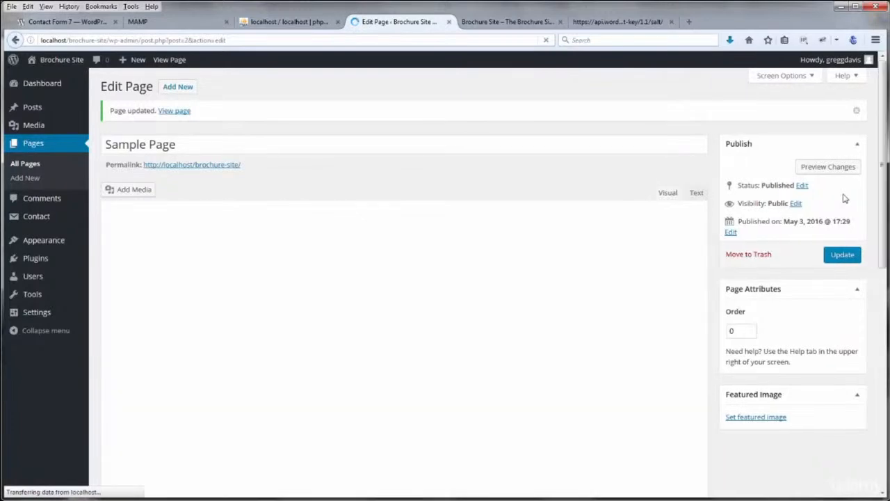
pyautogui.click(480, 22)
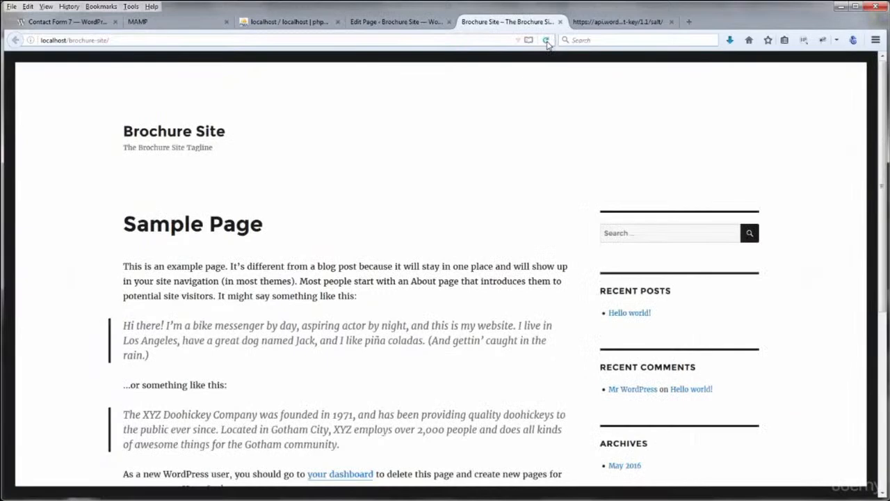
# Reload the live page and view its source to find the entity-encoded e-mail address
pyautogui.click(546, 40)
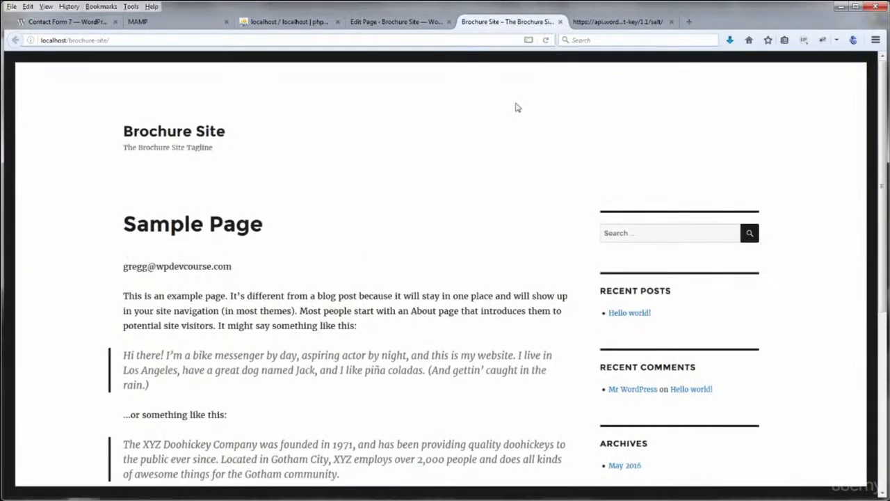
pyautogui.rightClick(554, 48)
pyautogui.click(584, 105)
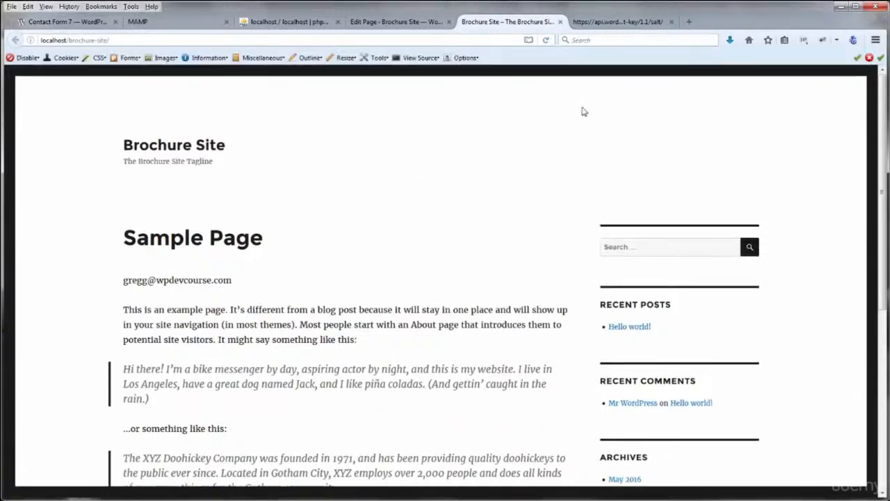
pyautogui.click(419, 58)
pyautogui.click(426, 99)
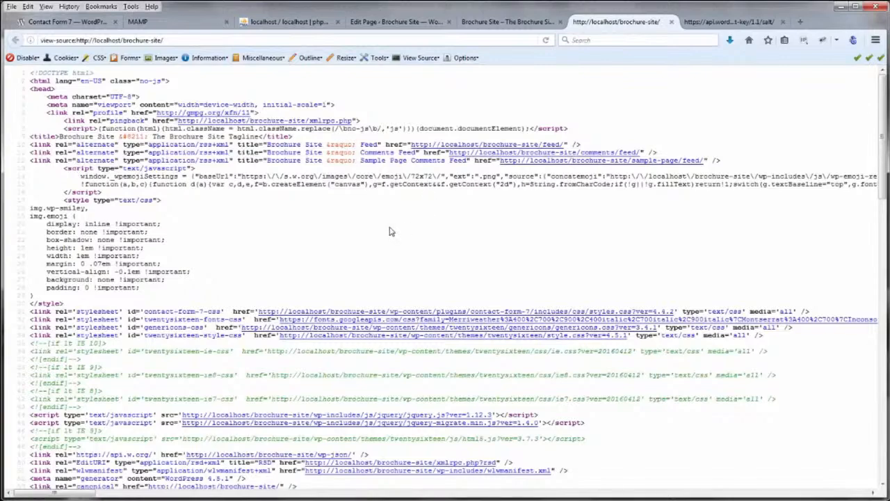
pyautogui.scroll(-3, 376, 209)
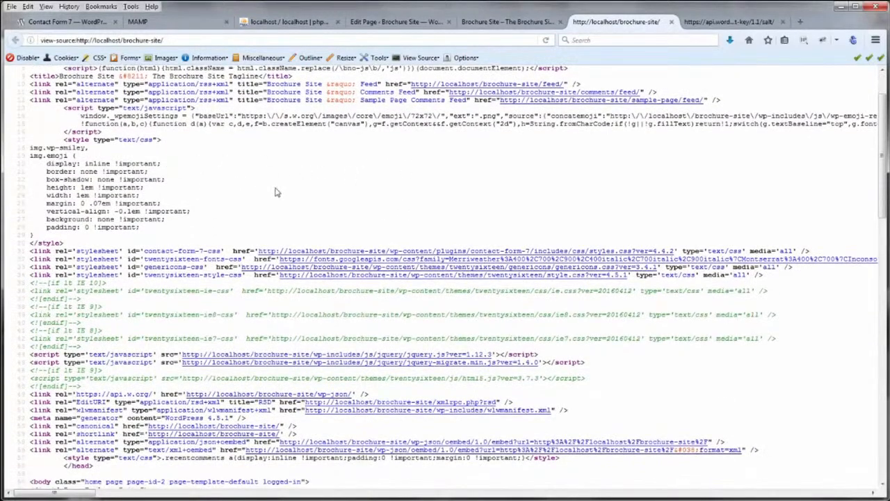
pyautogui.scroll(-9, 275, 192)
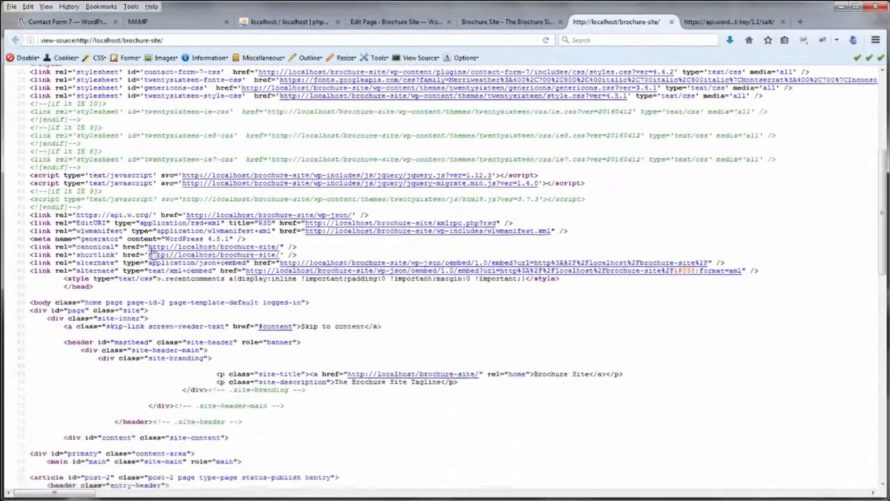
pyautogui.scroll(-2, 139, 323)
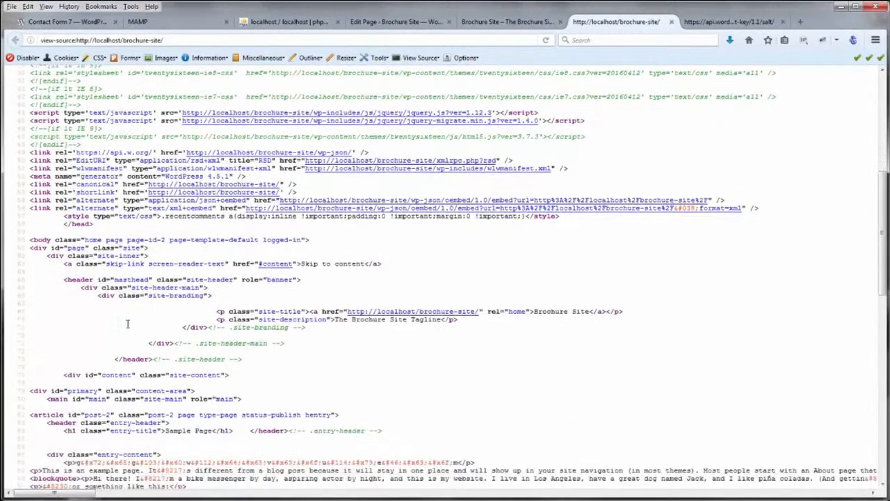
pyautogui.scroll(-4, 205, 326)
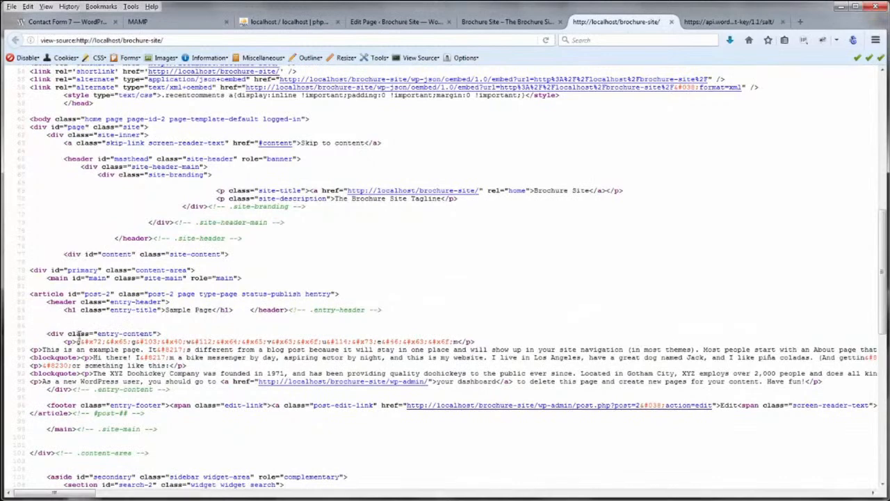
pyautogui.moveTo(75, 342); pyautogui.dragTo(450, 346)
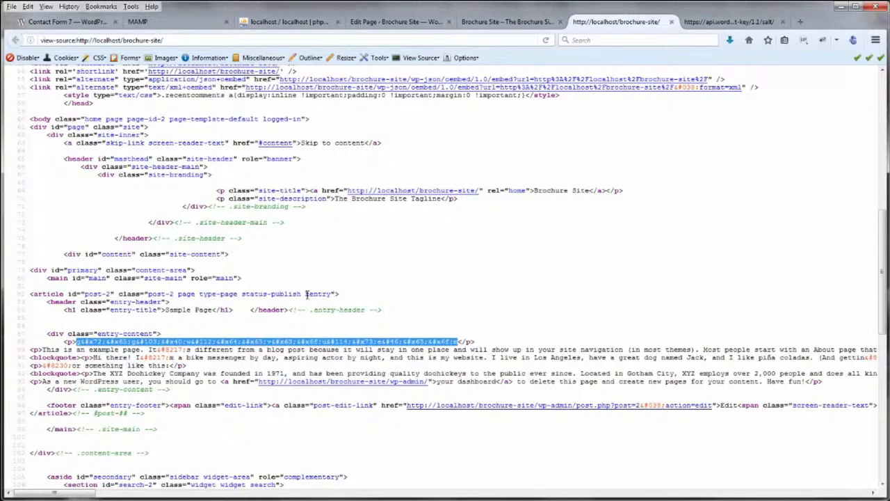
# Hide the Web Developer toolbar and return to the Sample Page editor
pyautogui.rightClick(591, 61)
pyautogui.click(619, 115)
pyautogui.click(504, 23)
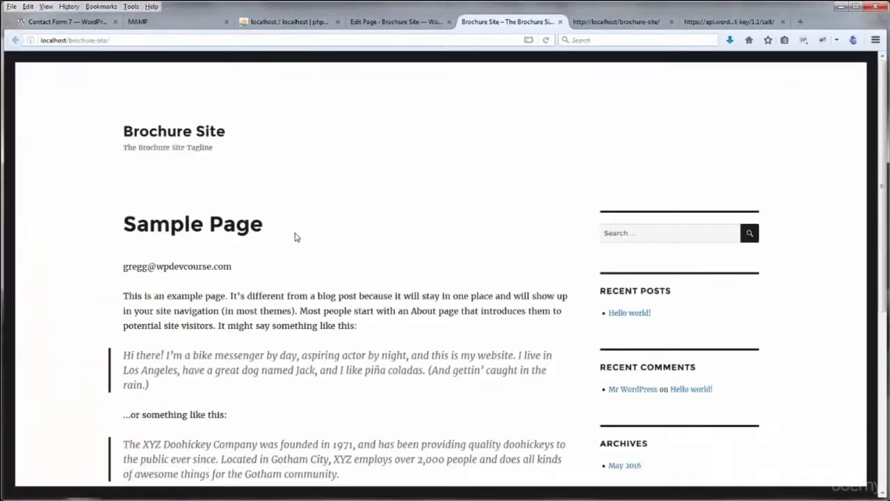
pyautogui.click(377, 27)
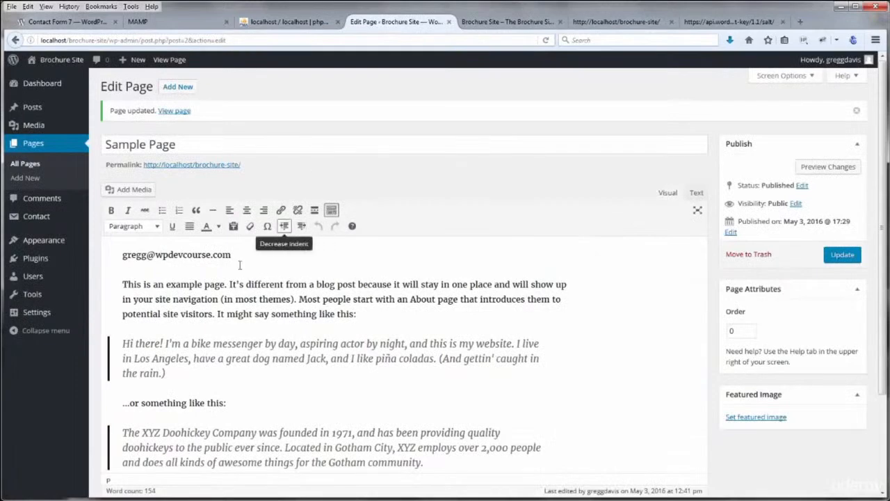
# Link the e-mail address line with a mailto URL and update the Sample Page
pyautogui.moveTo(233, 255); pyautogui.dragTo(110, 254)
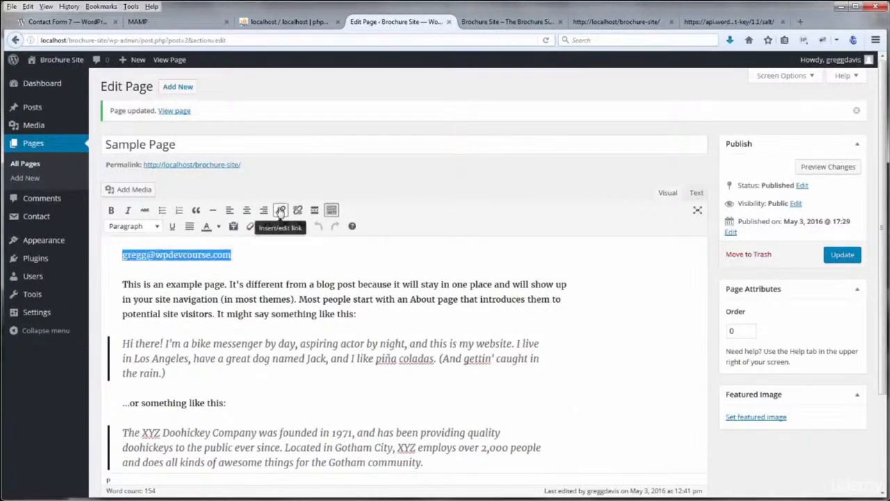
pyautogui.click(280, 210)
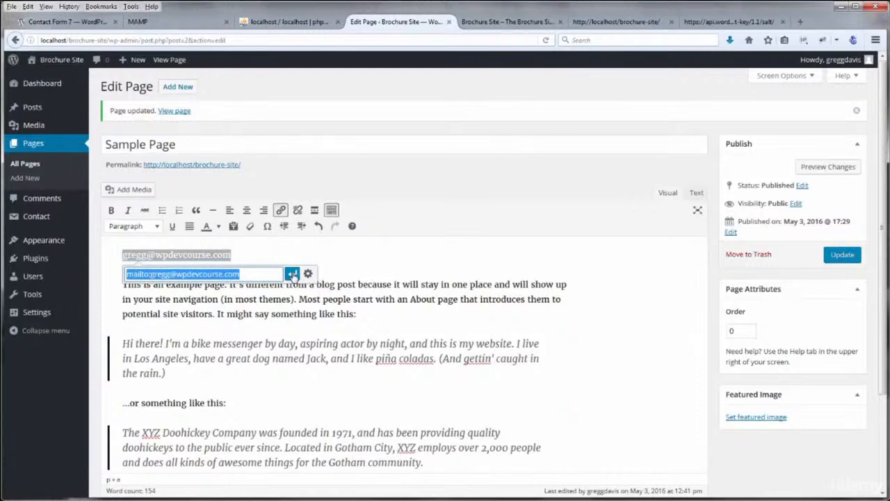
pyautogui.click(292, 274)
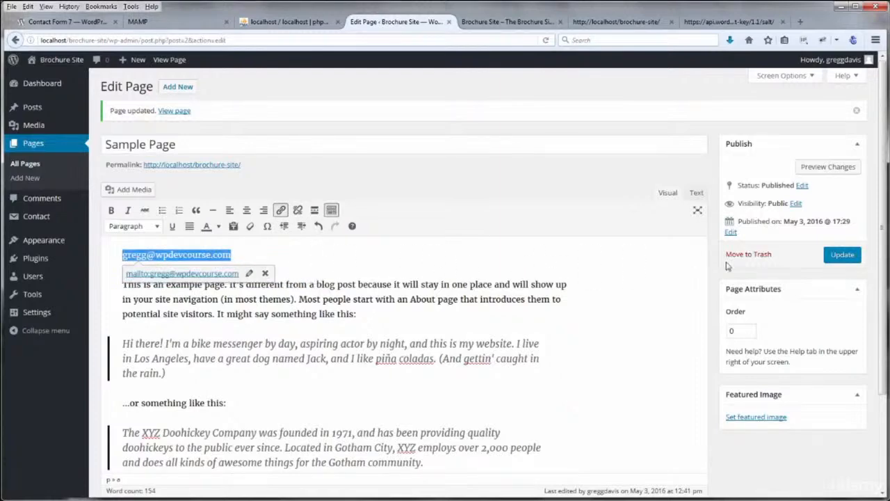
pyautogui.click(842, 256)
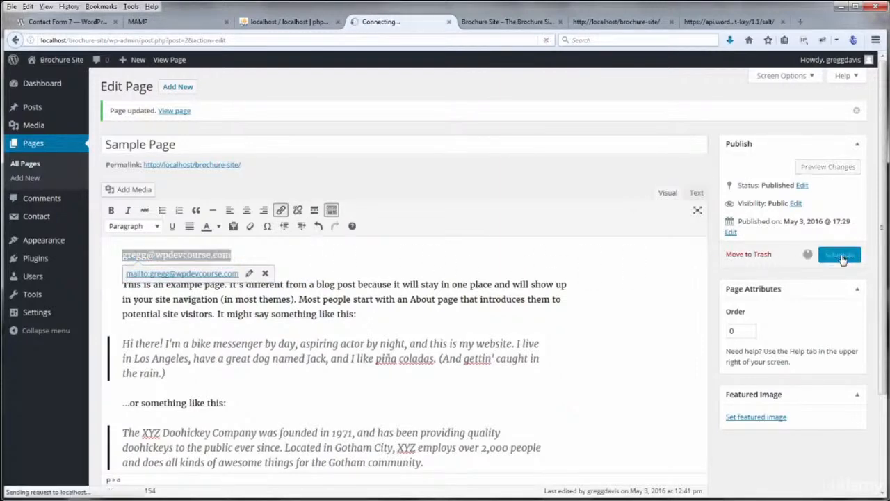
pyautogui.click(502, 23)
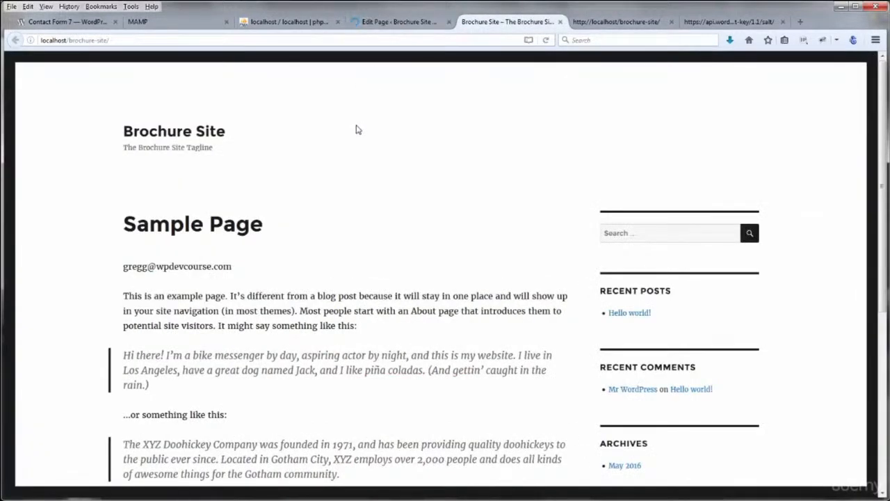
# Reload the live Sample Page, test the e-mail link, and close the blank mail message
pyautogui.click(545, 40)
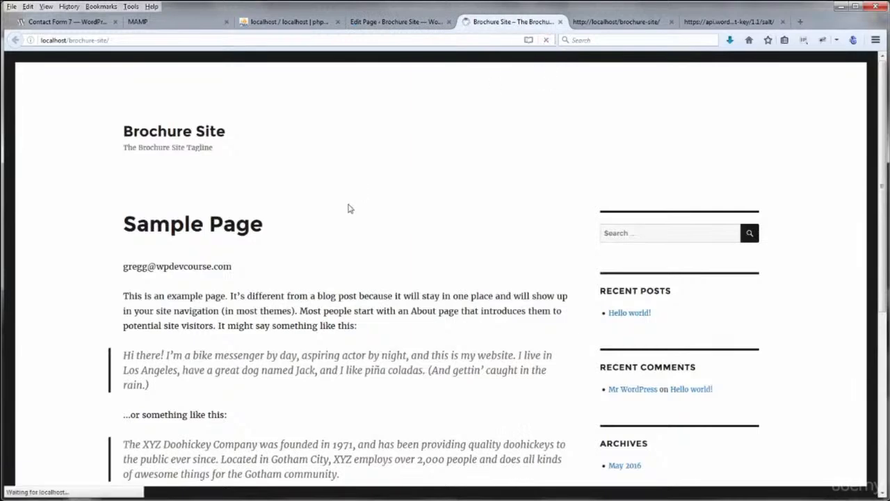
pyautogui.click(192, 270)
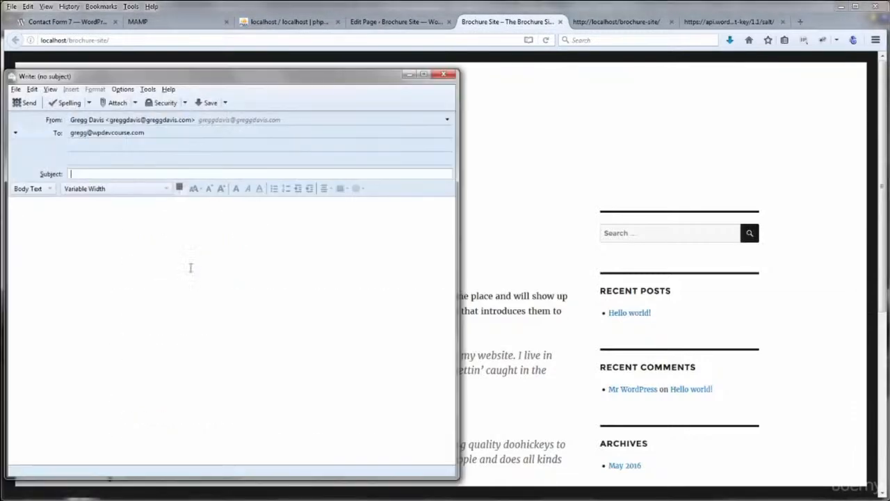
pyautogui.click(443, 74)
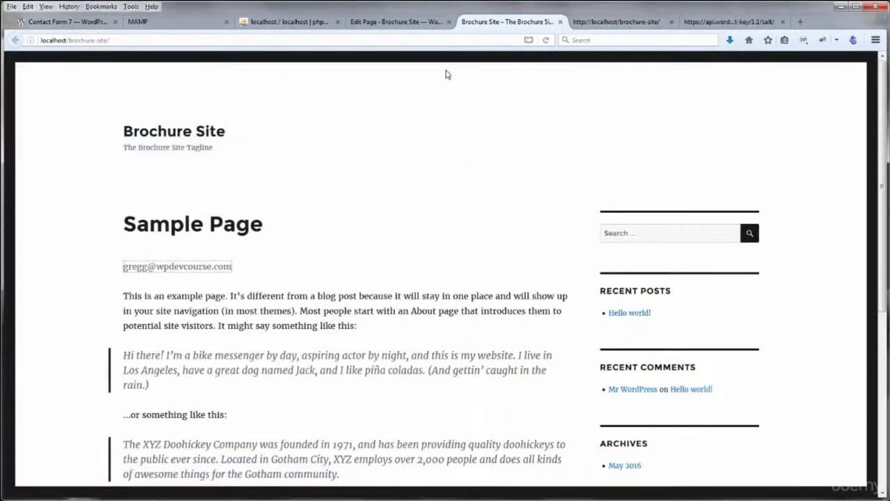
# Show the Web Developer toolbar and inspect the entity-encoded mailto markup in the page source
pyautogui.rightClick(570, 46)
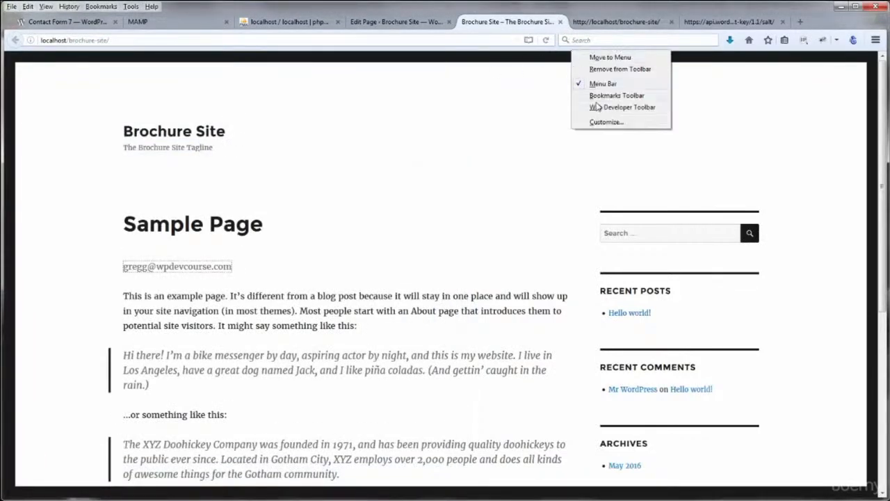
pyautogui.click(600, 107)
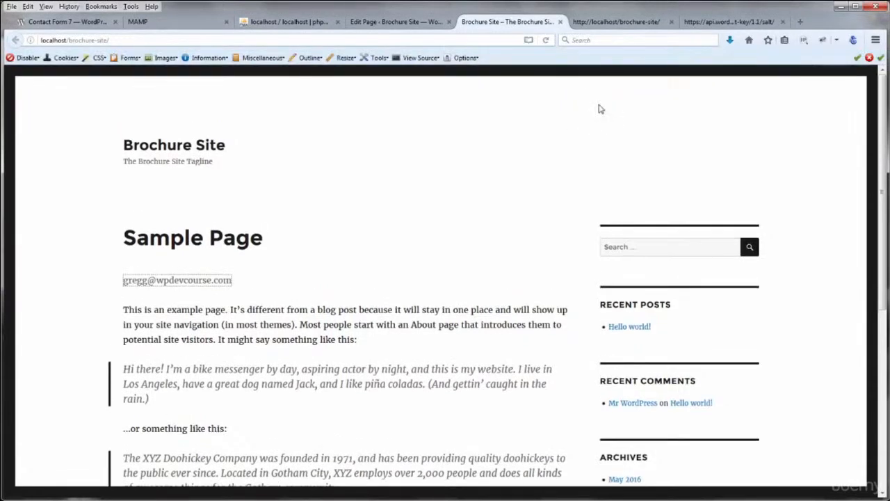
pyautogui.click(420, 58)
pyautogui.click(424, 99)
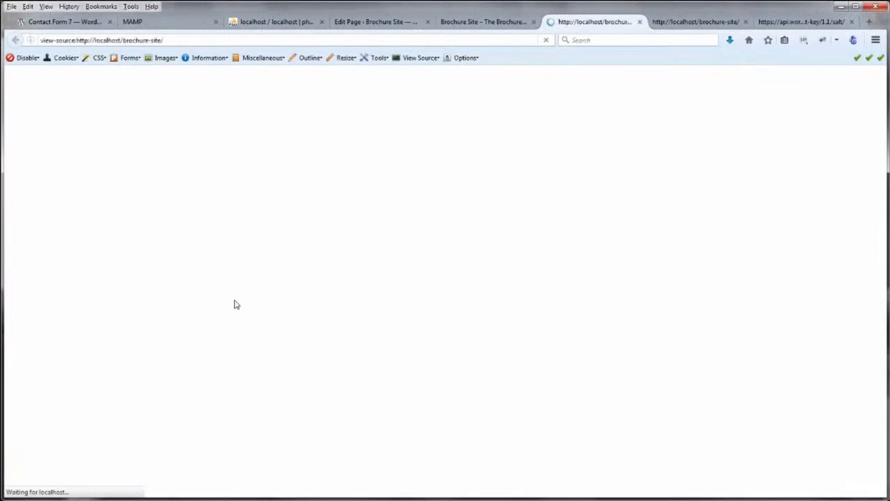
pyautogui.scroll(-10, 179, 274)
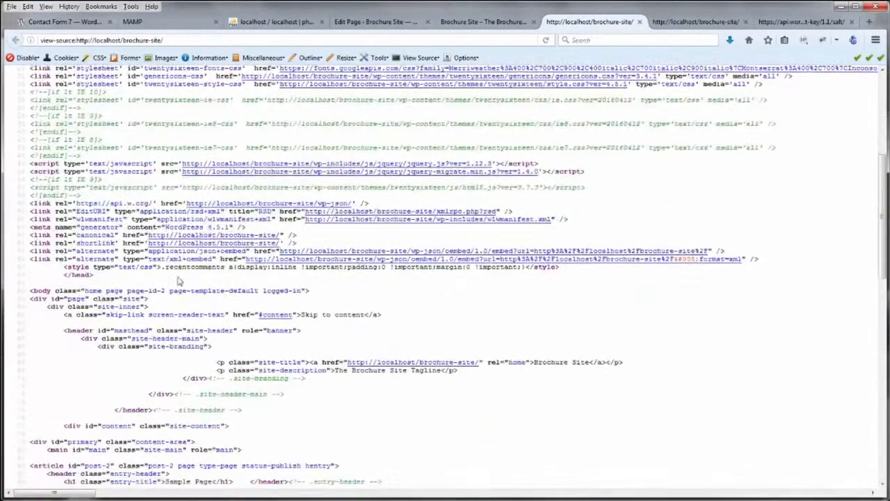
pyautogui.scroll(-2, 179, 278)
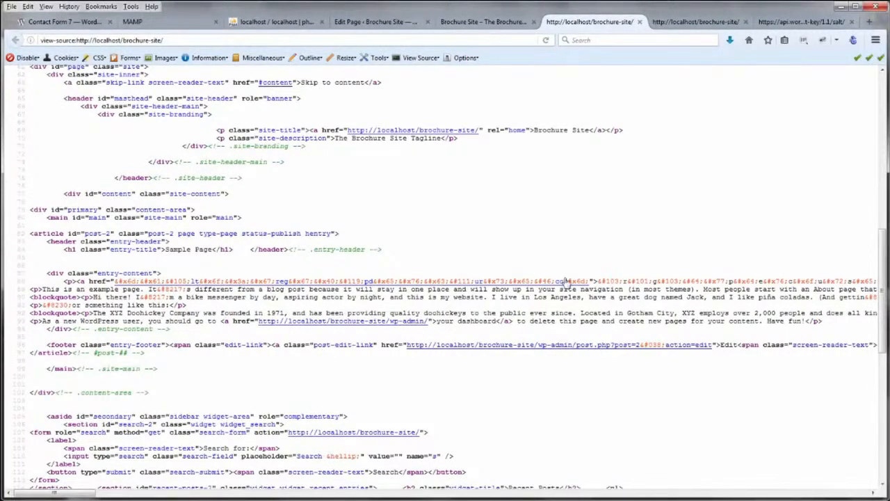
pyautogui.moveTo(600, 281); pyautogui.dragTo(805, 281)
pyautogui.click(804, 279)
# Close the page source and extra site tabs, and hide the Web Developer toolbar
pyautogui.click(640, 22)
pyautogui.click(640, 22)
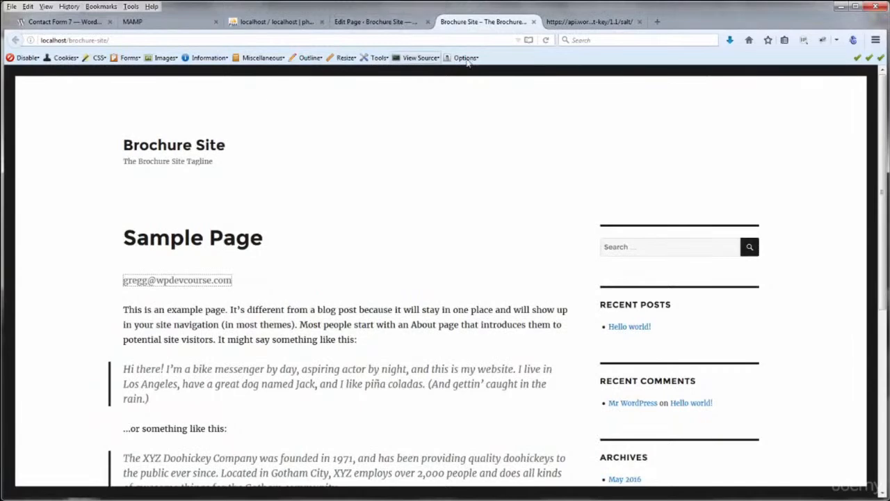
pyautogui.rightClick(504, 61)
pyautogui.click(527, 117)
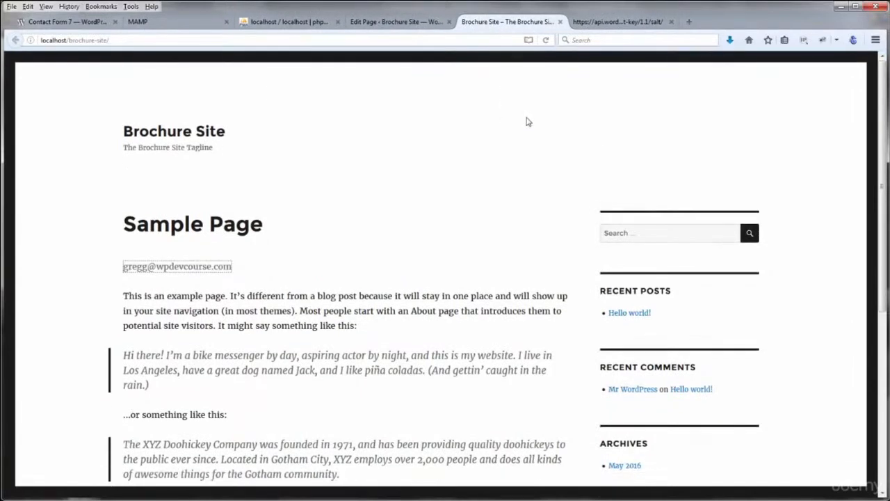
# Delete the e-mail address link from the top of the Sample Page and update it
pyautogui.click(409, 22)
pyautogui.moveTo(245, 256); pyautogui.dragTo(106, 254)
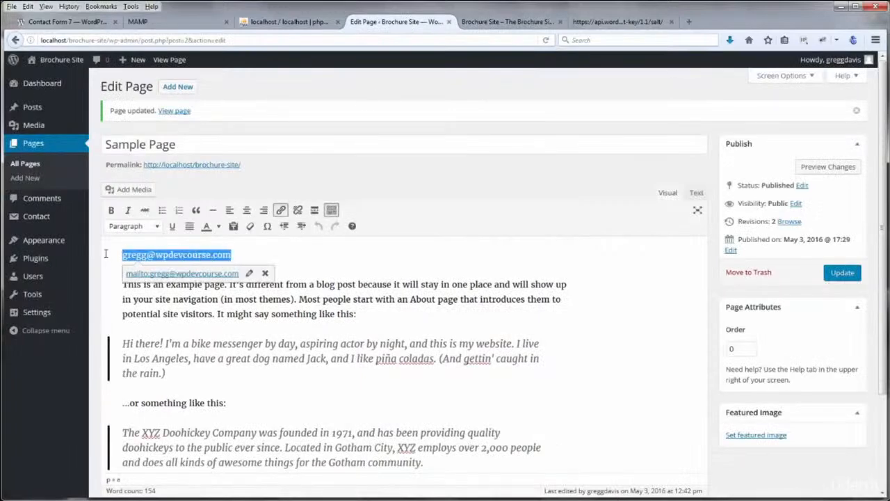
pyautogui.press('Delete')
pyautogui.press('Delete')
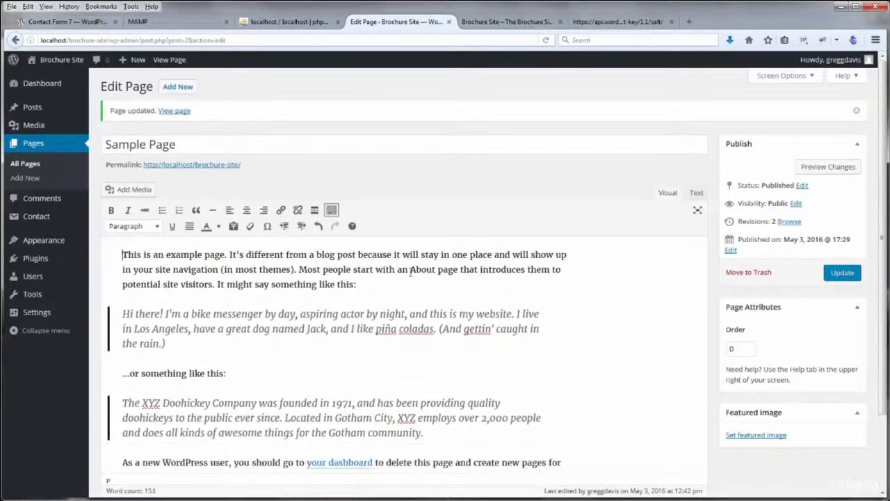
pyautogui.click(841, 272)
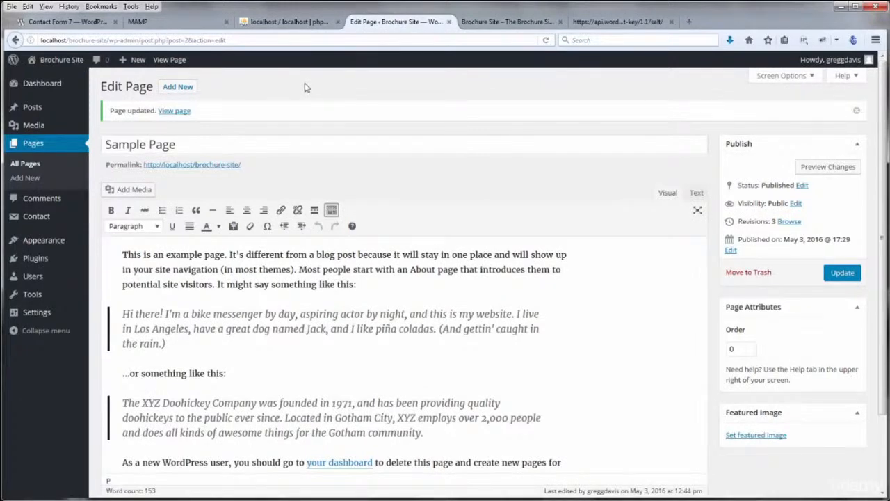
# Search plugins for 'google analytics', then install and activate Google Analyticator
pyautogui.moveTo(55, 260)
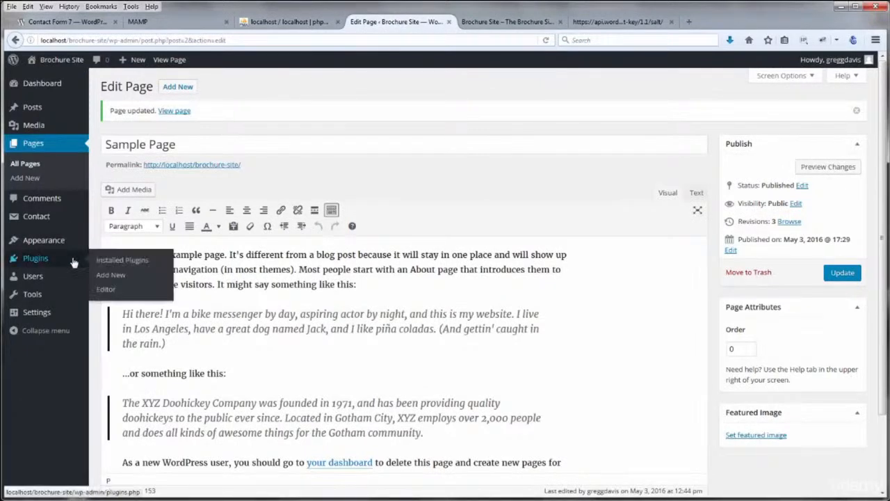
pyautogui.click(111, 278)
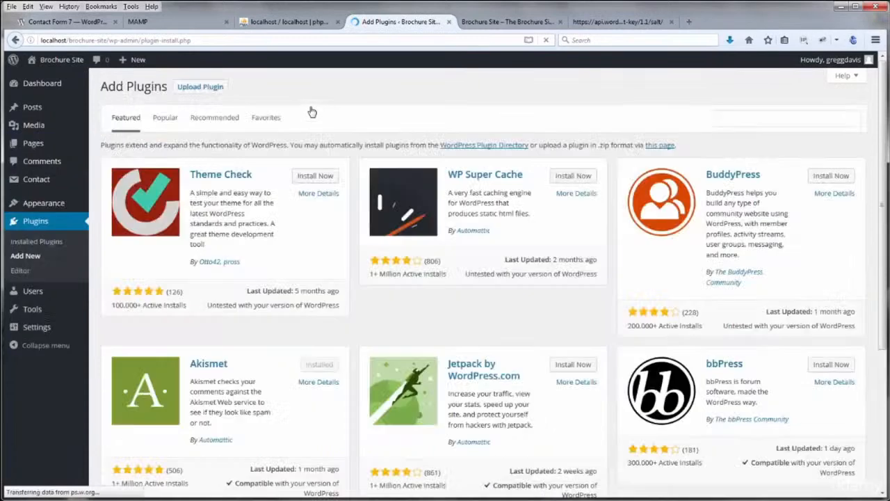
pyautogui.click(752, 119)
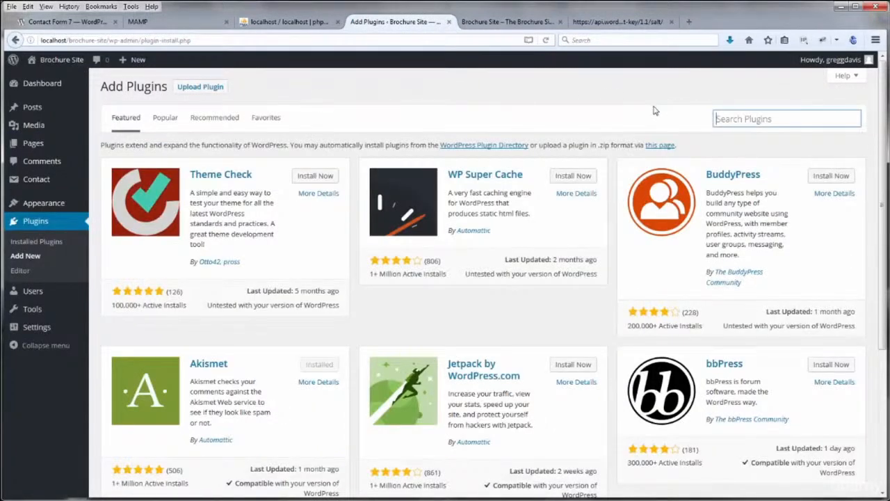
pyautogui.write('google analytics')
pyautogui.press('Return')
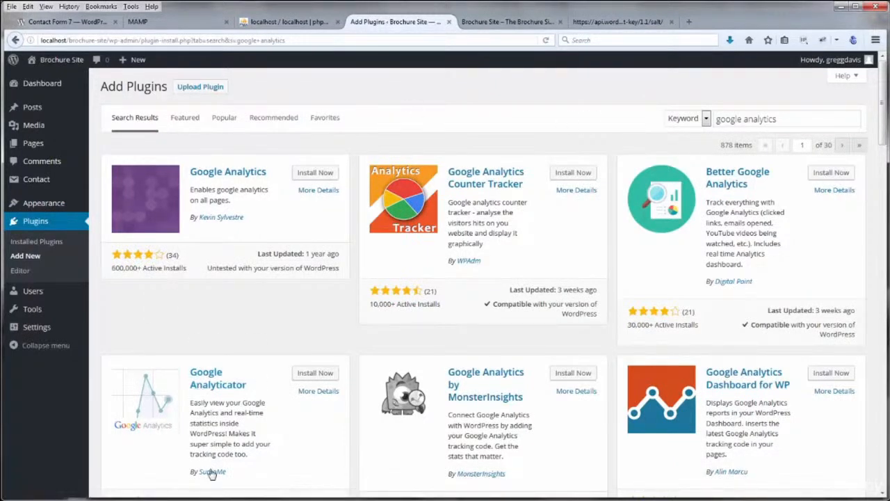
pyautogui.click(310, 375)
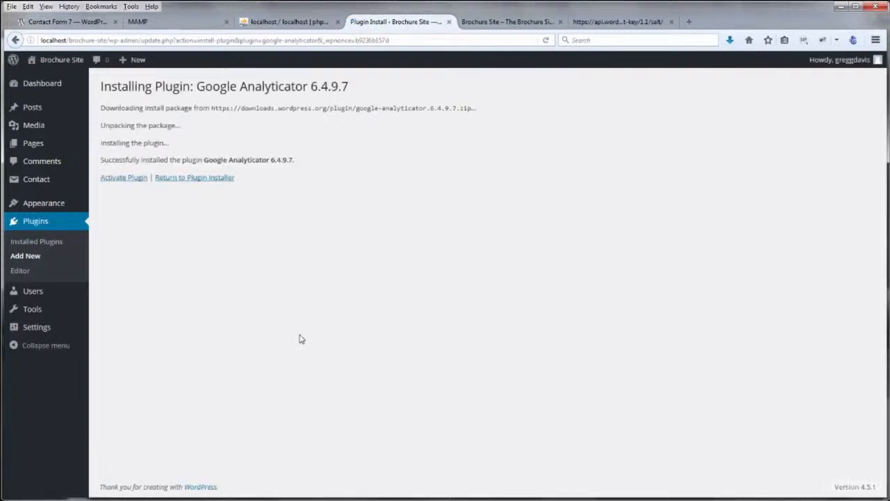
pyautogui.click(139, 180)
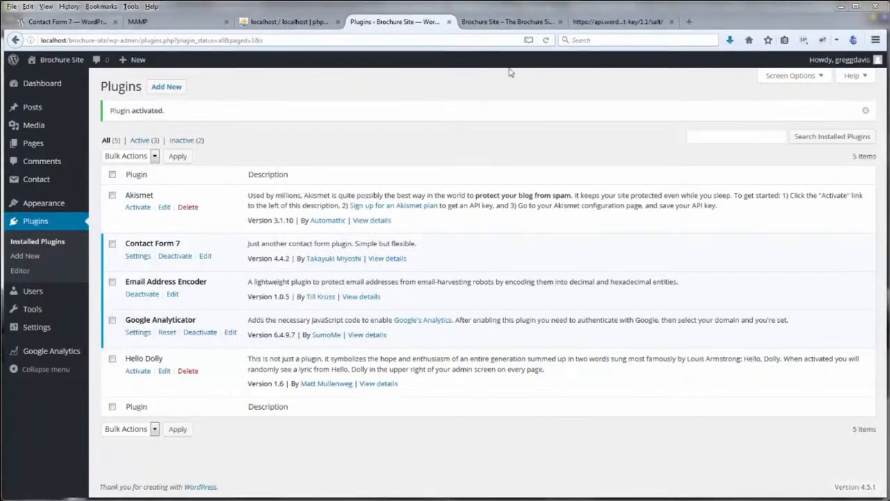
# Search plugins for 'google maps', then install and activate WP Google Maps 6.3.10
pyautogui.click(177, 89)
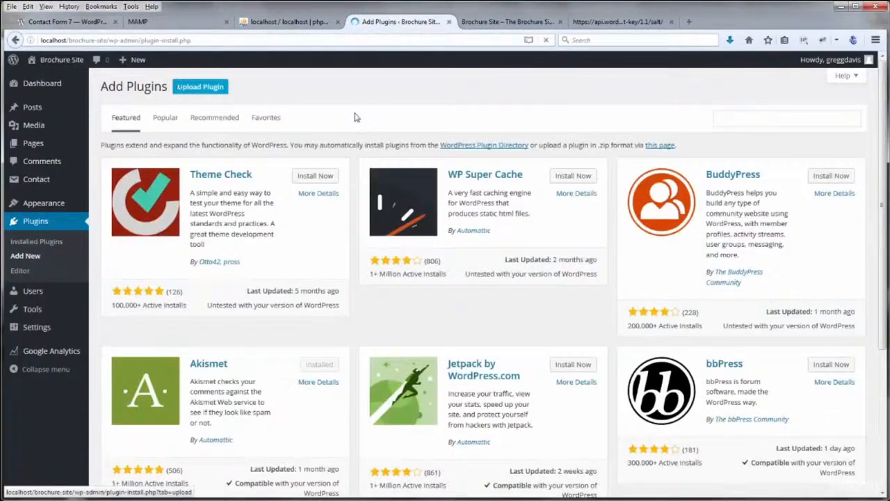
pyautogui.click(730, 119)
pyautogui.write('google maps')
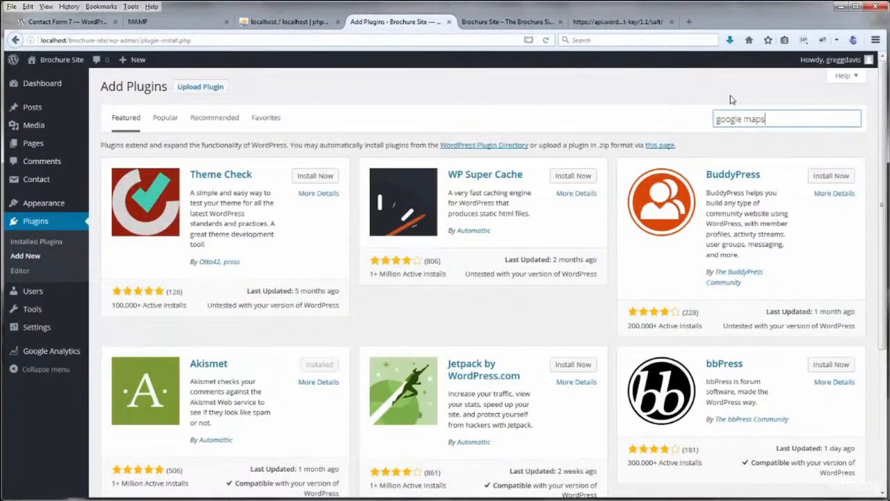
pyautogui.press('Return')
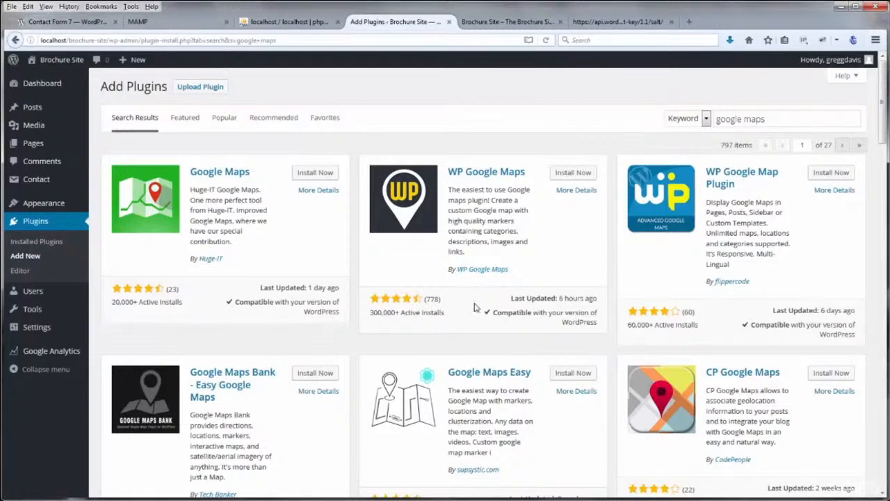
pyautogui.scroll(-1, 475, 306)
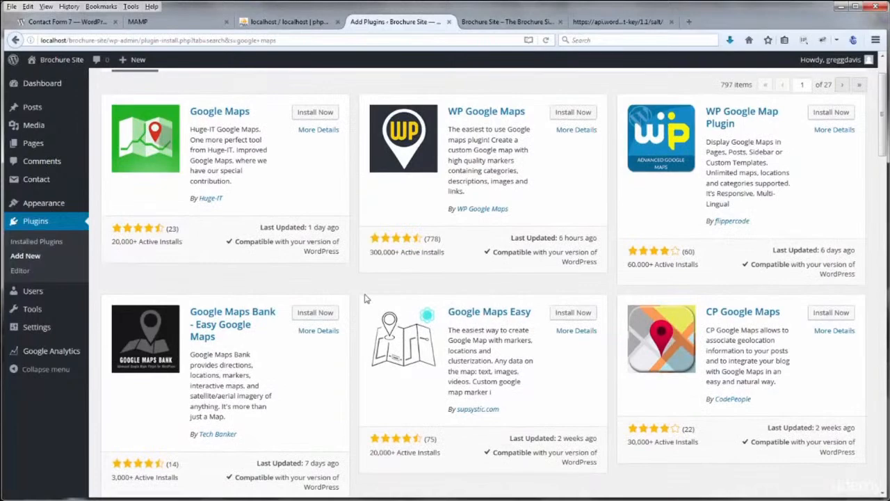
pyautogui.scroll(-4, 366, 298)
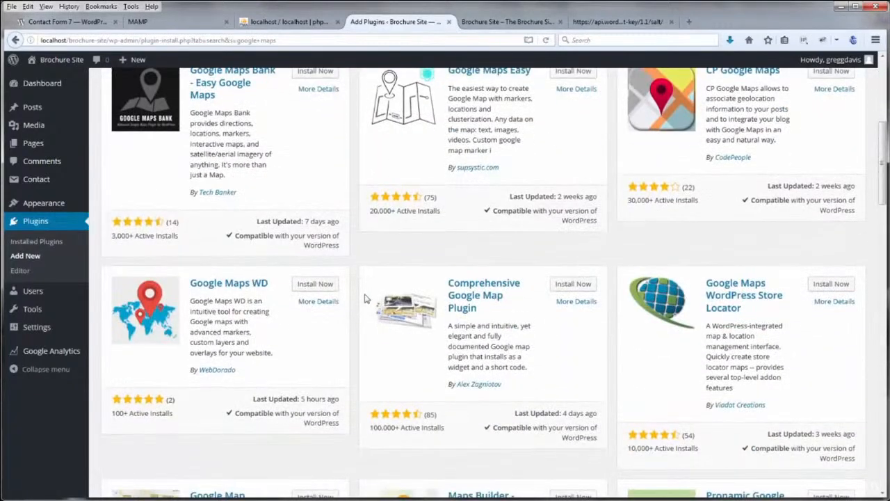
pyautogui.scroll(-2, 364, 299)
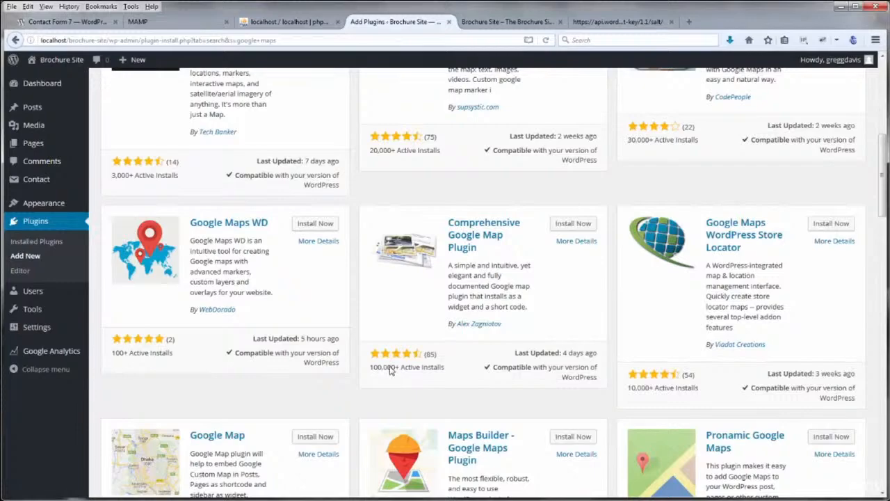
pyautogui.scroll(5, 420, 331)
pyautogui.scroll(6, 420, 331)
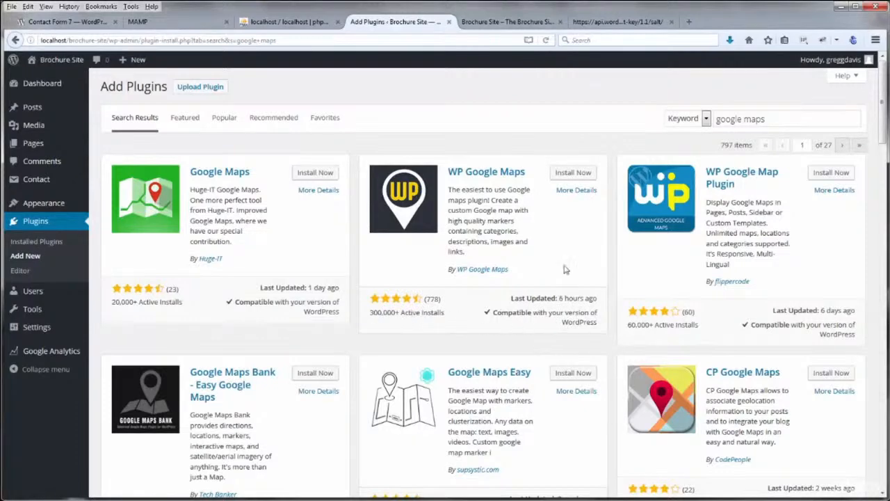
pyautogui.click(572, 175)
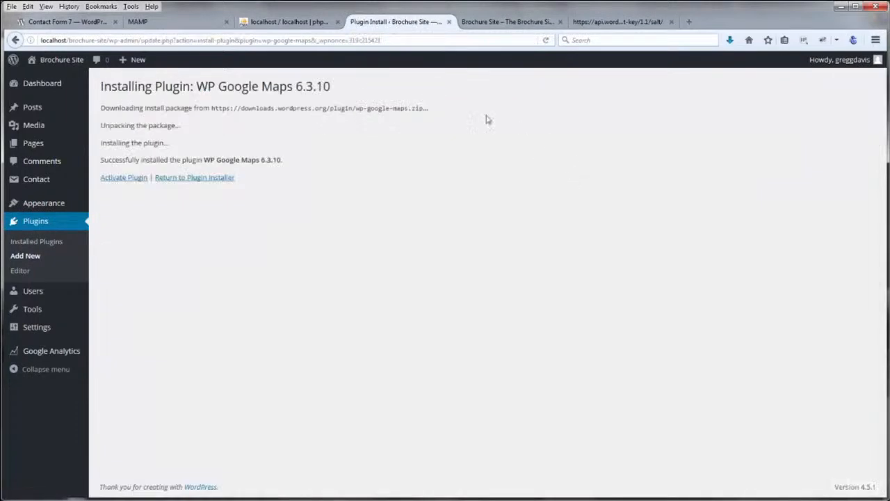
pyautogui.click(136, 180)
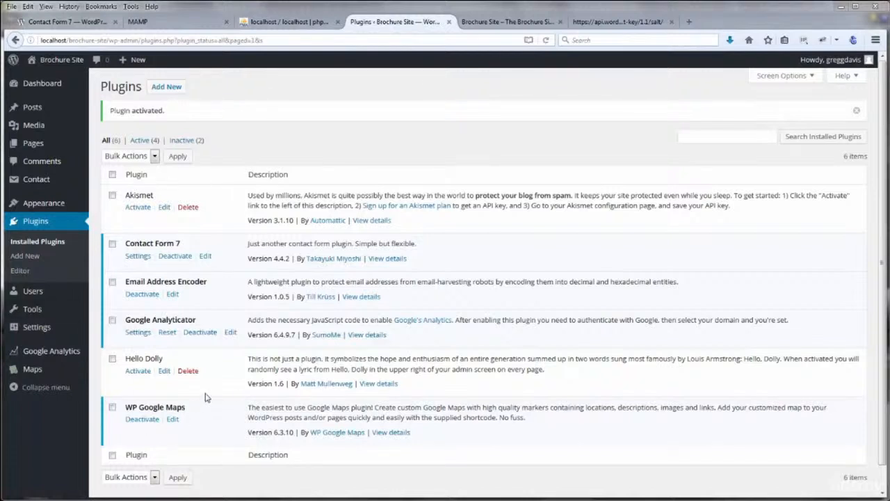
pyautogui.hotkey('alt', 'Tab')
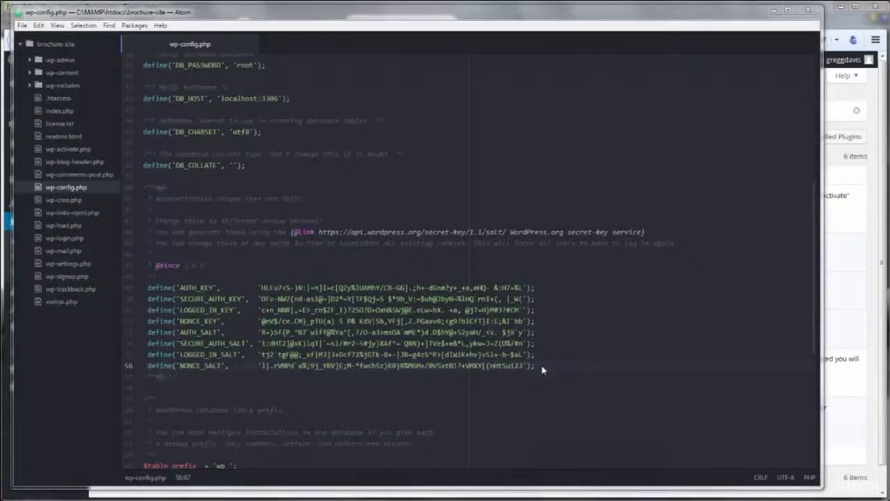
pyautogui.hotkey('shift', 'Up')
pyautogui.hotkey('shift', 'Up')
pyautogui.hotkey('shift', 'Up')
pyautogui.hotkey('shift', 'Up')
pyautogui.hotkey('shift', 'Up')
pyautogui.hotkey('shift', 'Up')
pyautogui.hotkey('shift', 'Up')
pyautogui.hotkey('shift', 'Up')
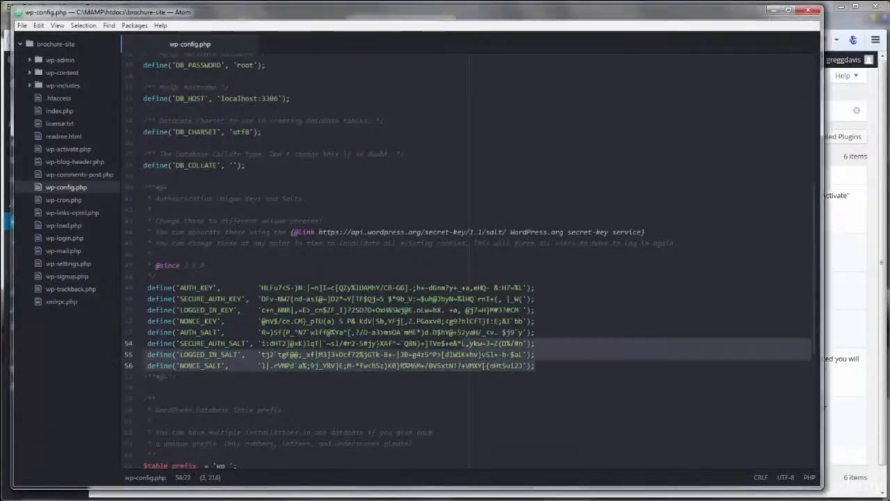
pyautogui.hotkey('shift', 'Down')
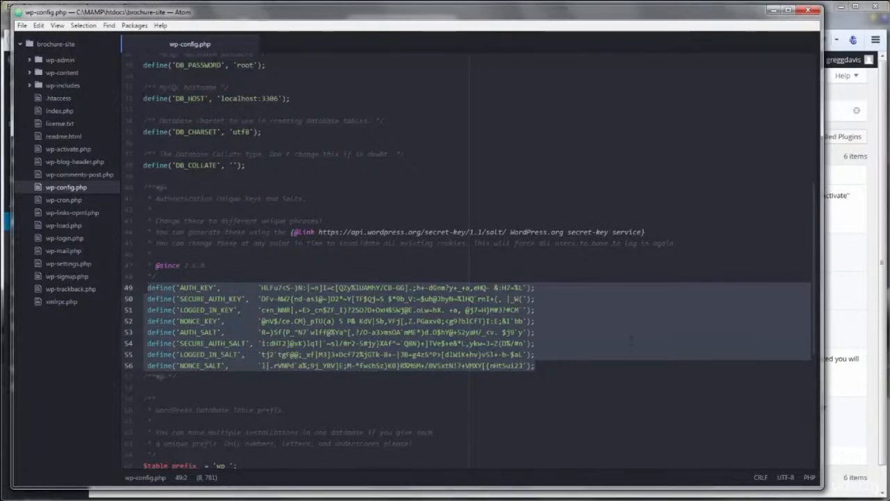
pyautogui.click(840, 23)
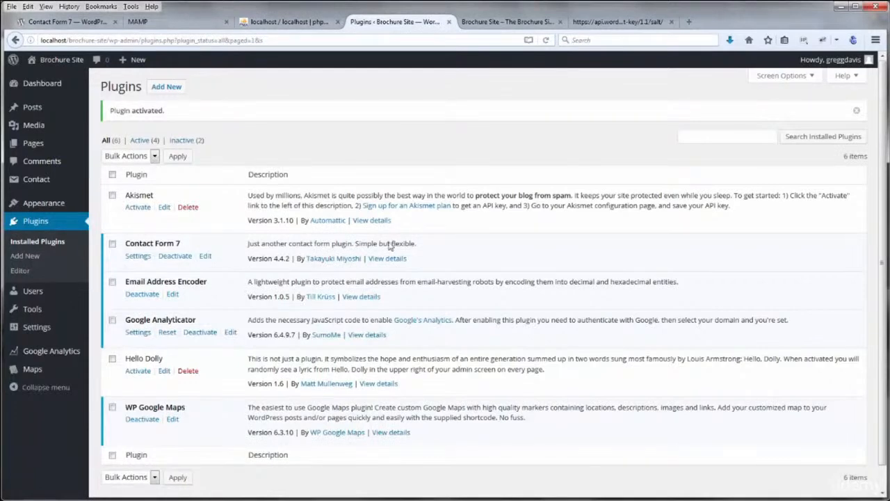
# Show the 'Brochure Site – The Brochure Site' tab with the live Sample Page
pyautogui.click(484, 23)
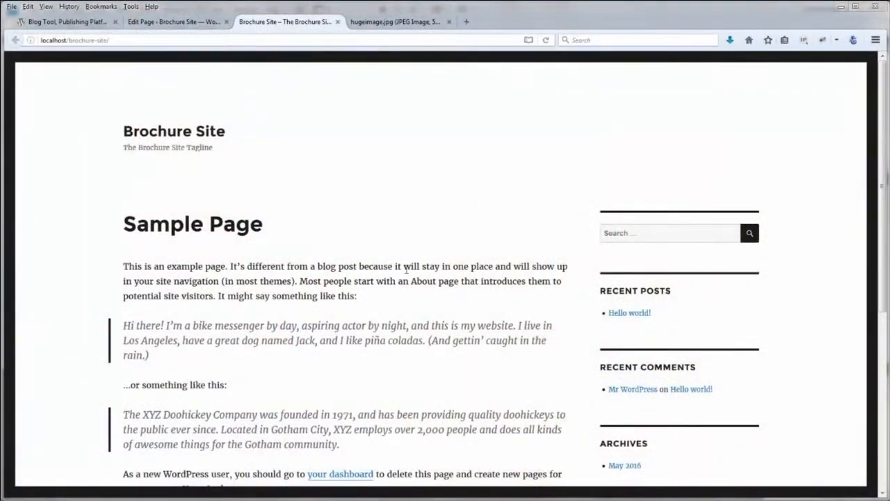
# Highlight the Sample Page heading and the second quote on the live page
pyautogui.moveTo(125, 224); pyautogui.dragTo(263, 232)
pyautogui.click(278, 230)
pyautogui.moveTo(125, 224); pyautogui.dragTo(276, 229)
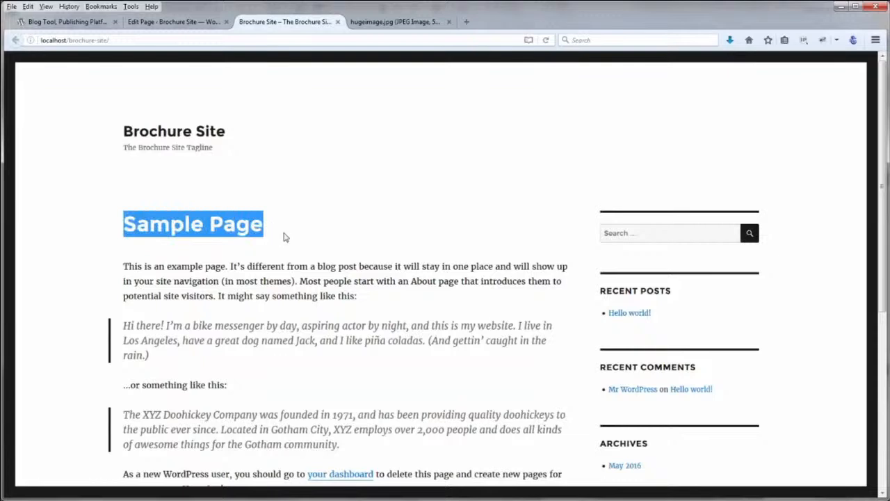
pyautogui.click(284, 233)
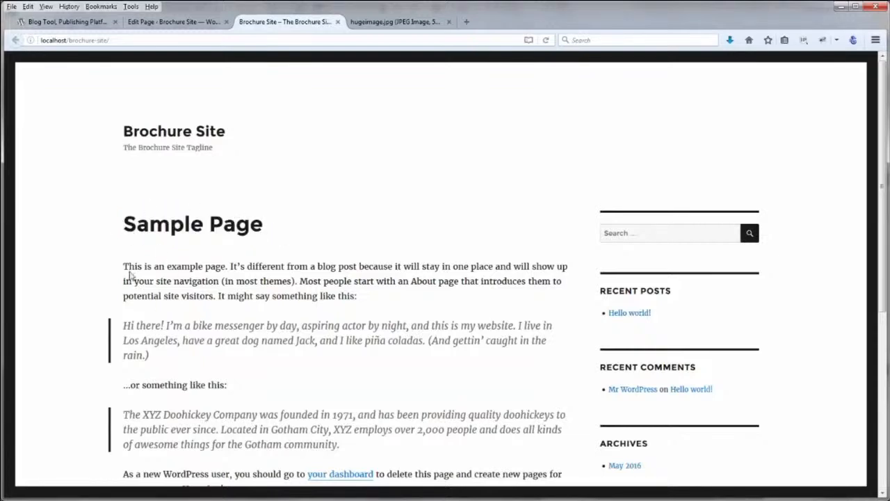
pyautogui.scroll(-3, 126, 297)
pyautogui.moveTo(125, 292); pyautogui.dragTo(360, 338)
pyautogui.click(361, 298)
pyautogui.scroll(3, 360, 298)
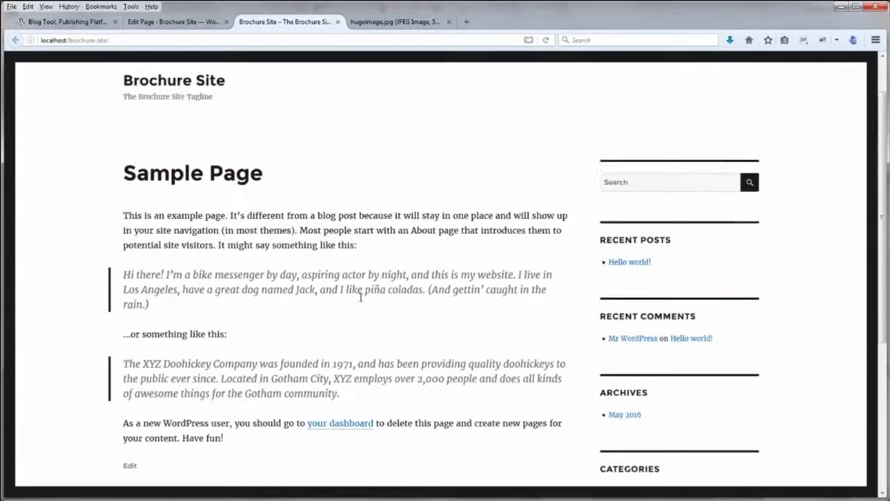
# In the page editor, delete the 'Sample Page' title, leaving it empty
pyautogui.click(166, 22)
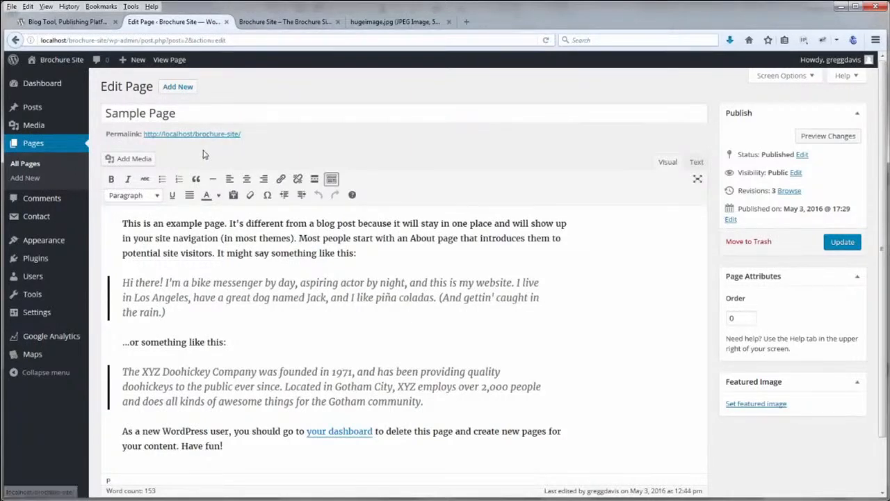
pyautogui.moveTo(181, 114); pyautogui.dragTo(106, 114)
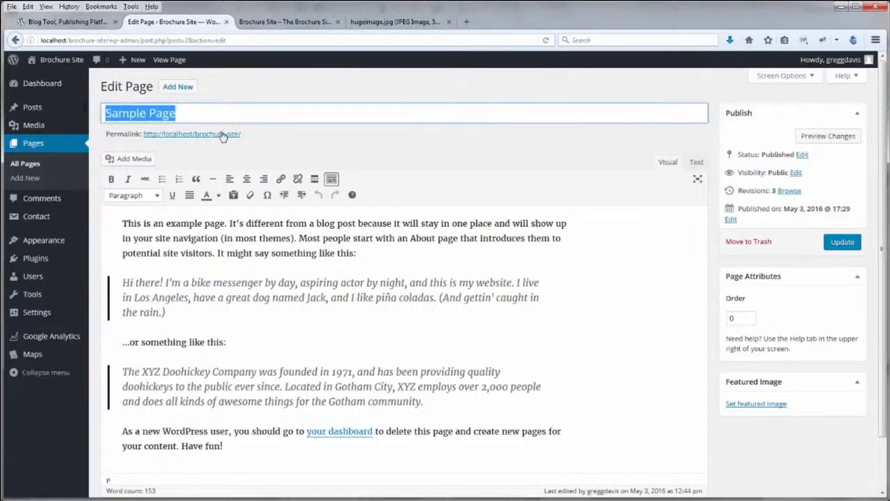
pyautogui.press('BackSpace')
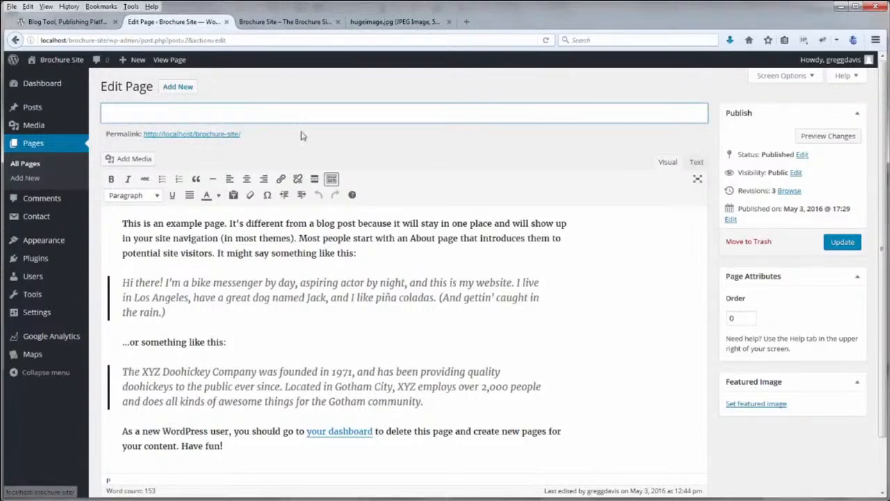
# Update the untitled page and reload the live site to confirm no heading appears
pyautogui.click(840, 245)
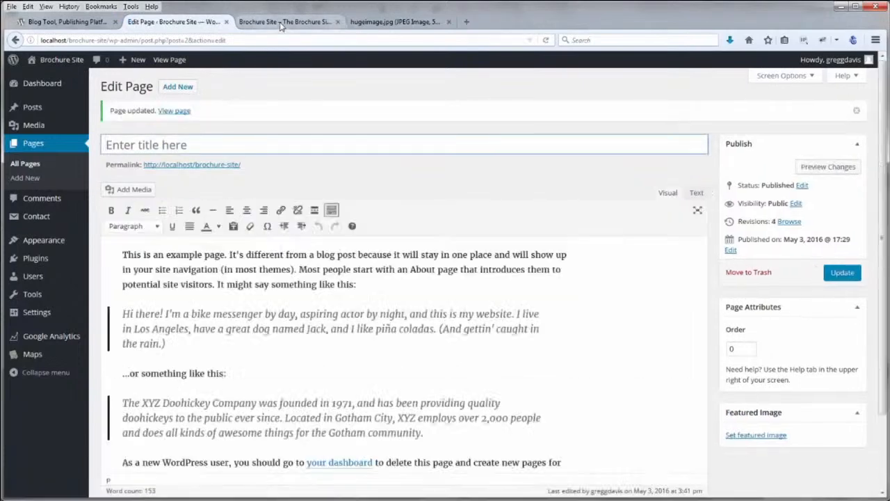
pyautogui.click(282, 23)
pyautogui.click(546, 40)
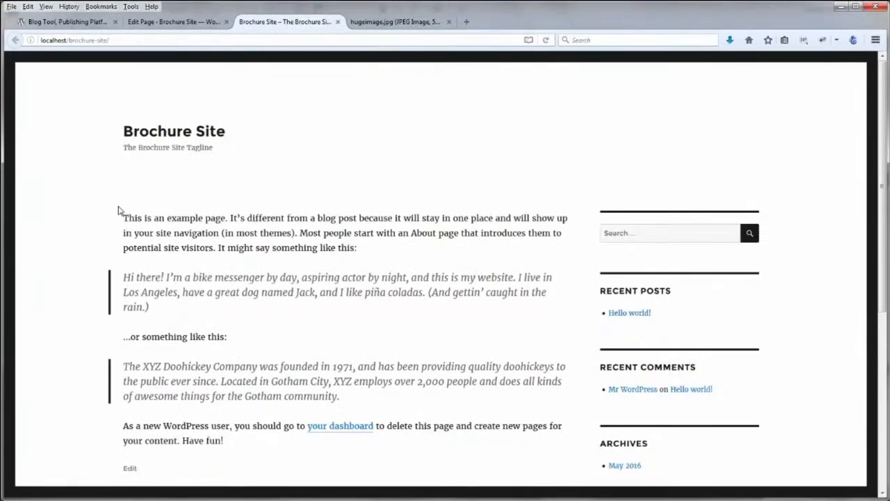
pyautogui.click(185, 24)
# Delete the Sample Page's opening paragraphs and closing dashboard paragraph
pyautogui.moveTo(122, 255); pyautogui.dragTo(239, 370)
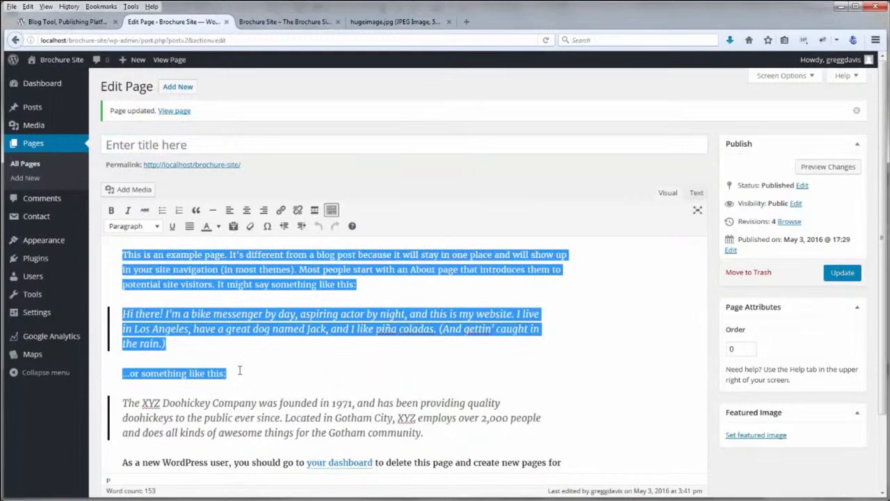
pyautogui.press('Delete')
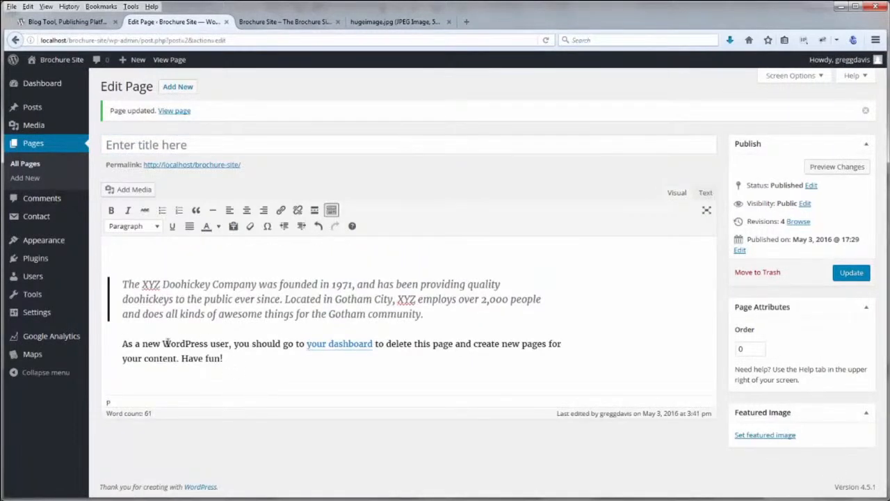
pyautogui.moveTo(123, 344); pyautogui.dragTo(242, 369)
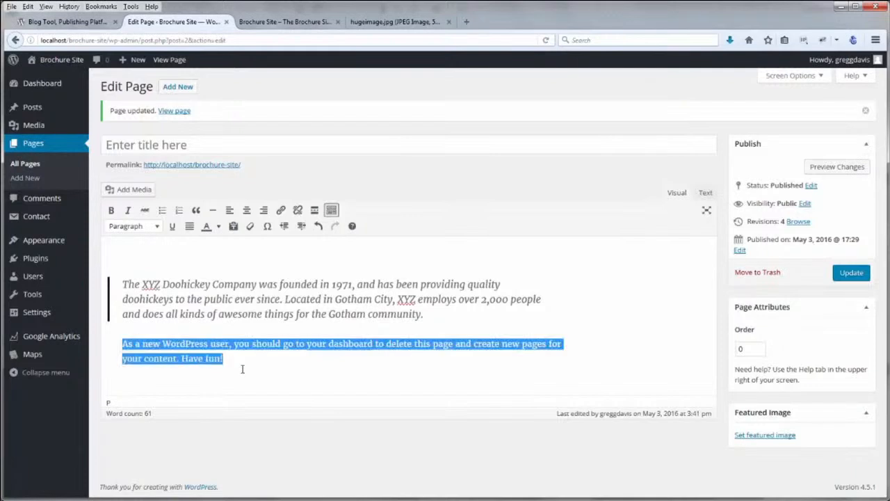
pyautogui.press('BackSpace')
pyautogui.press('BackSpace')
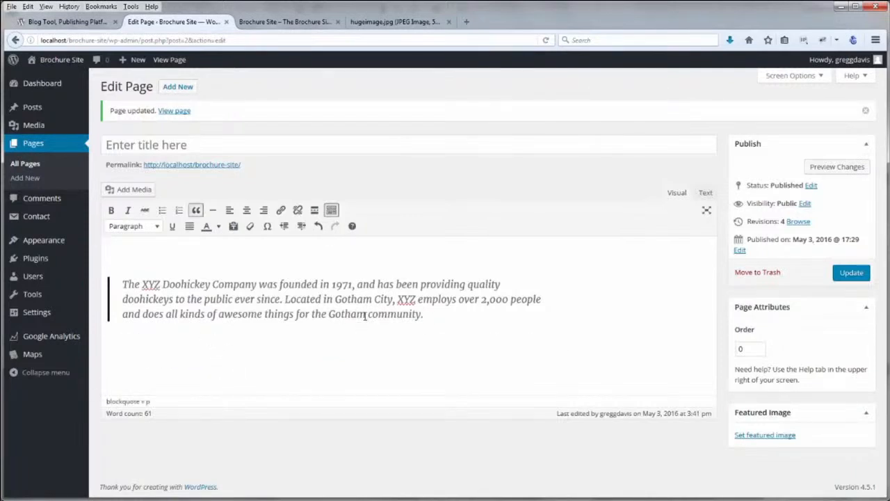
# Re-apply the blockquote to the remaining XYZ Doohickey paragraph and update the page
pyautogui.moveTo(123, 283); pyautogui.dragTo(424, 318)
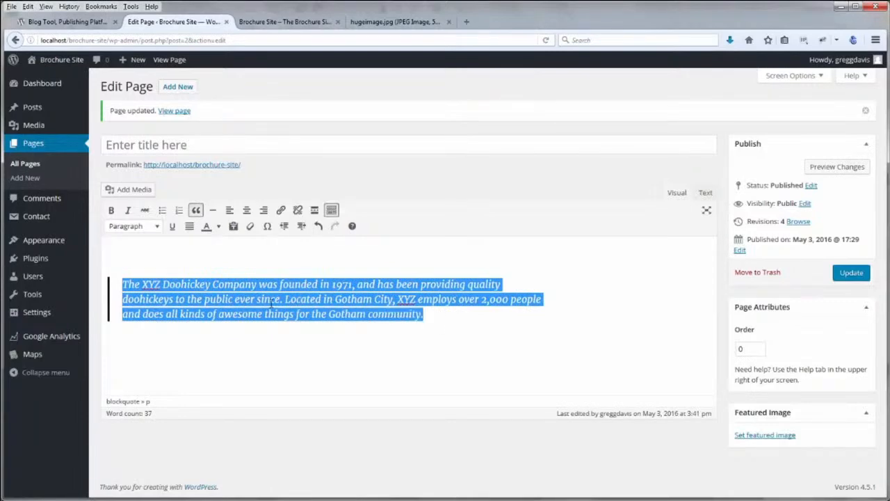
pyautogui.click(197, 211)
pyautogui.click(194, 288)
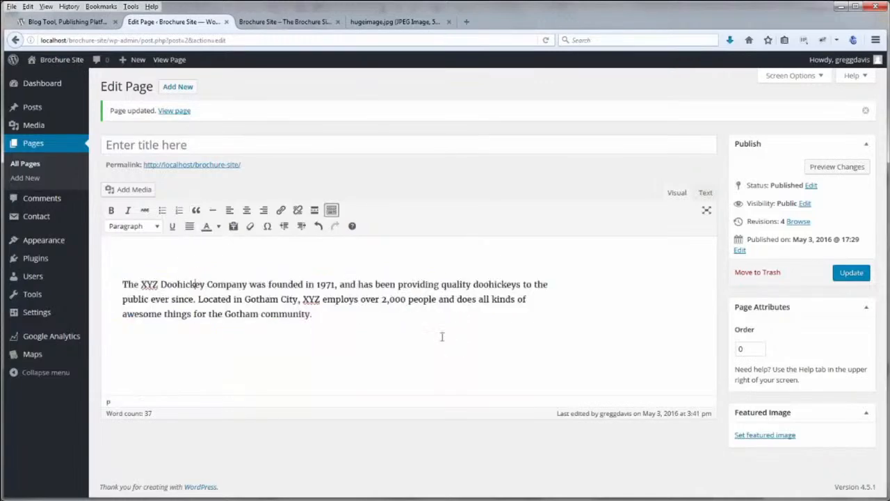
pyautogui.moveTo(325, 319); pyautogui.dragTo(216, 317)
pyautogui.tripleClick(146, 304)
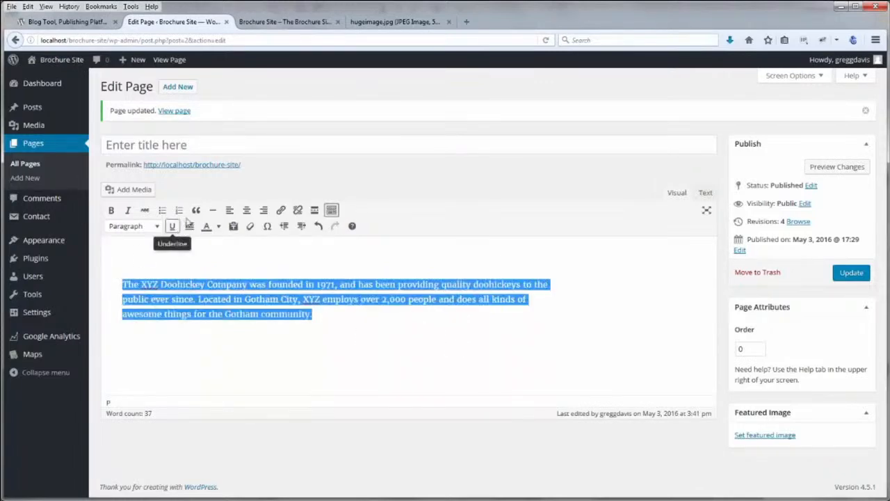
pyautogui.click(197, 210)
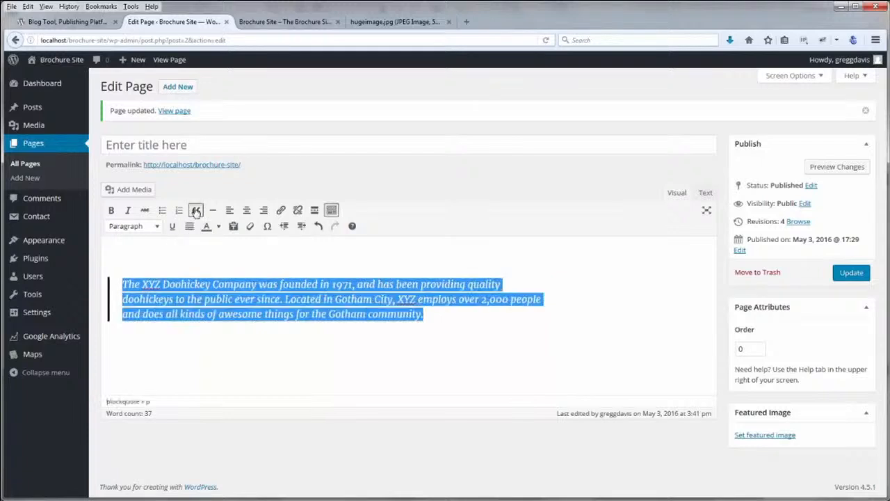
pyautogui.click(179, 258)
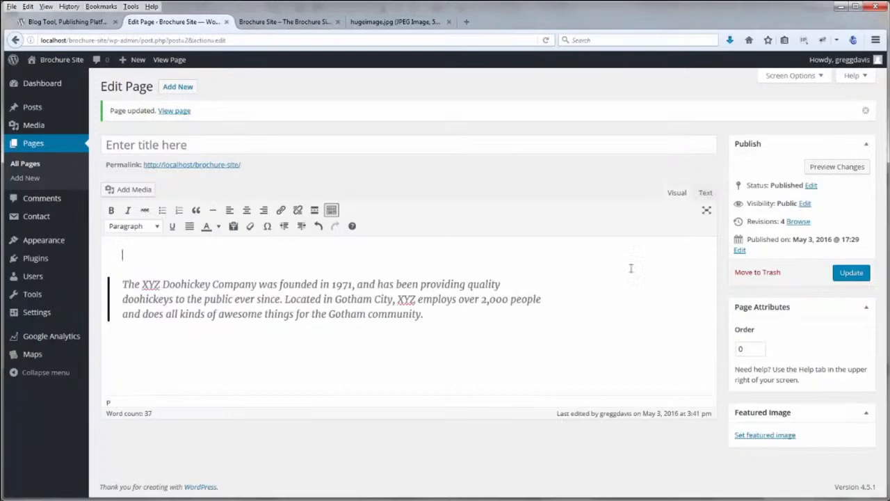
pyautogui.click(849, 274)
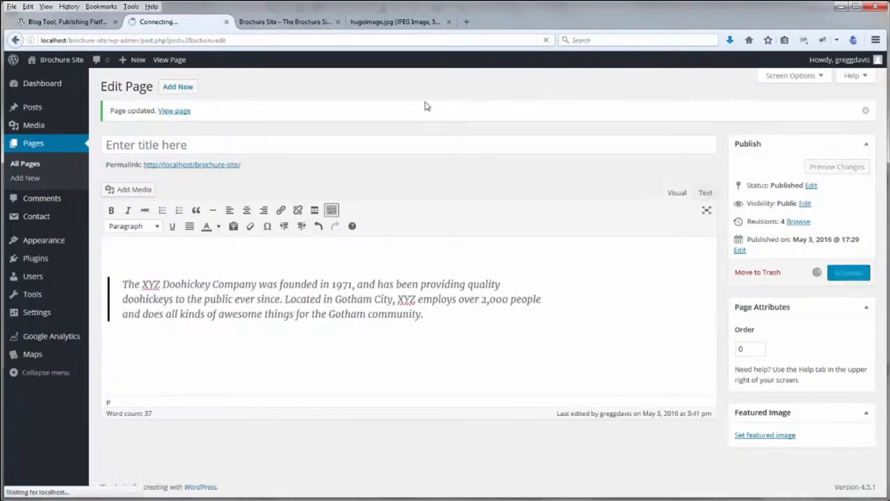
# Reload the live Brochure Site page to confirm only the XYZ quote remains
pyautogui.click(285, 22)
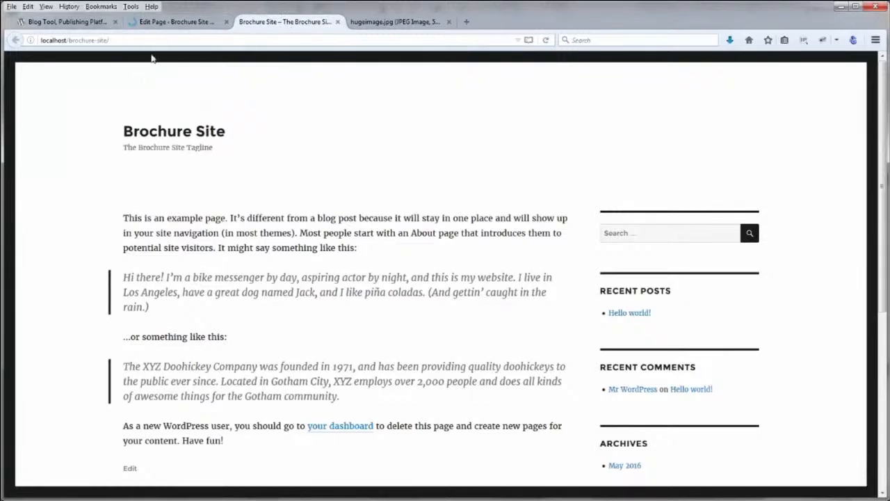
pyautogui.click(546, 40)
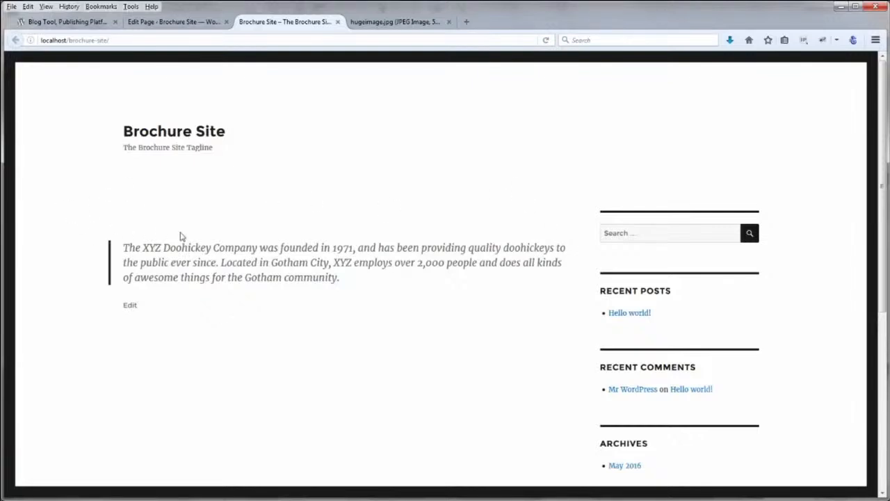
pyautogui.click(371, 23)
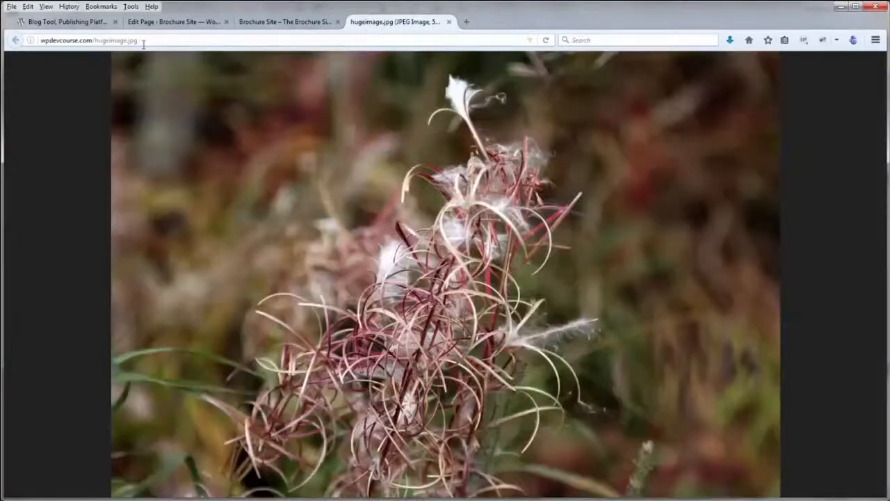
# View hugeimage.jpg at full actual size, then fit it back into the window
pyautogui.moveTo(141, 41); pyautogui.dragTo(43, 42)
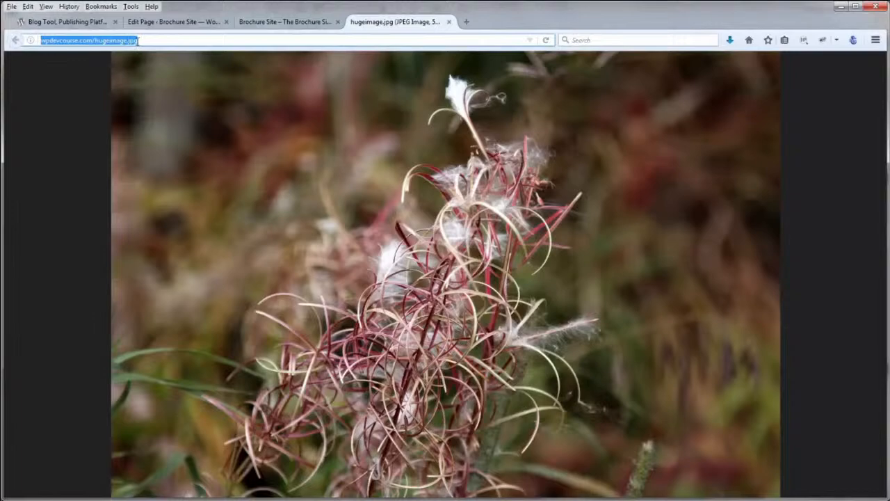
pyautogui.click(488, 298)
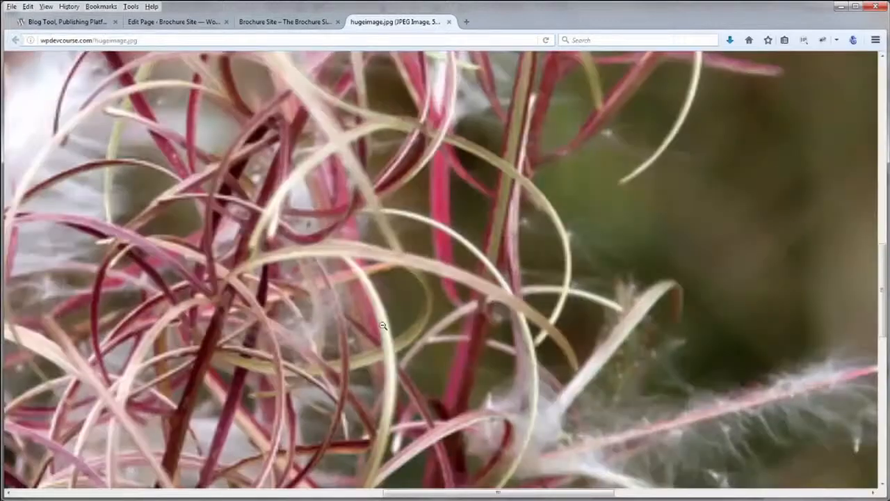
pyautogui.moveTo(385, 494); pyautogui.dragTo(335, 494)
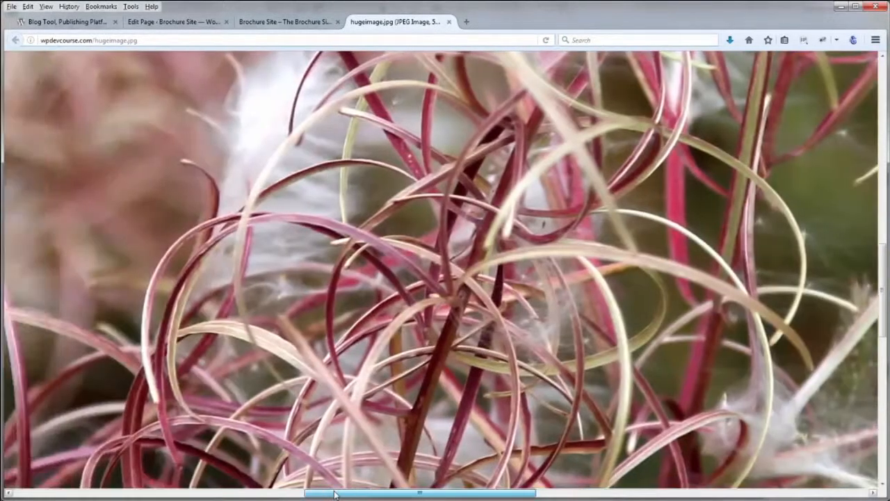
pyautogui.click(385, 328)
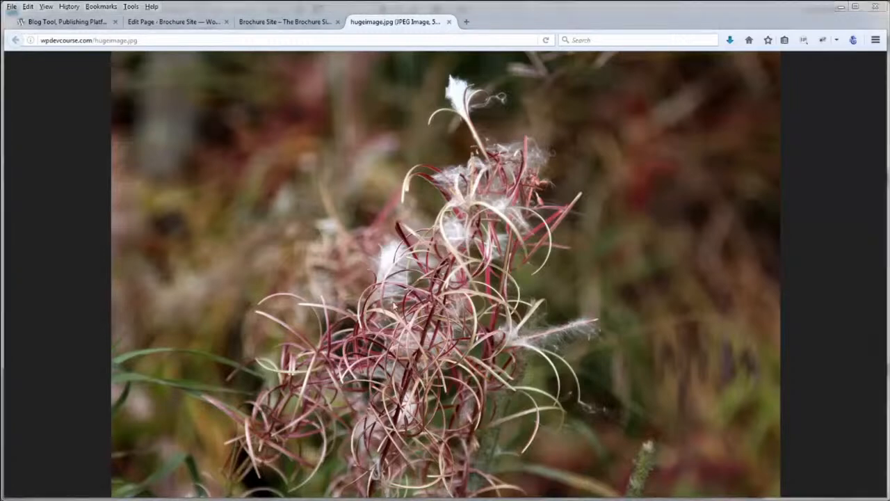
# Start saving a copy of the photo with Save Image As, then cancel
pyautogui.rightClick(355, 263)
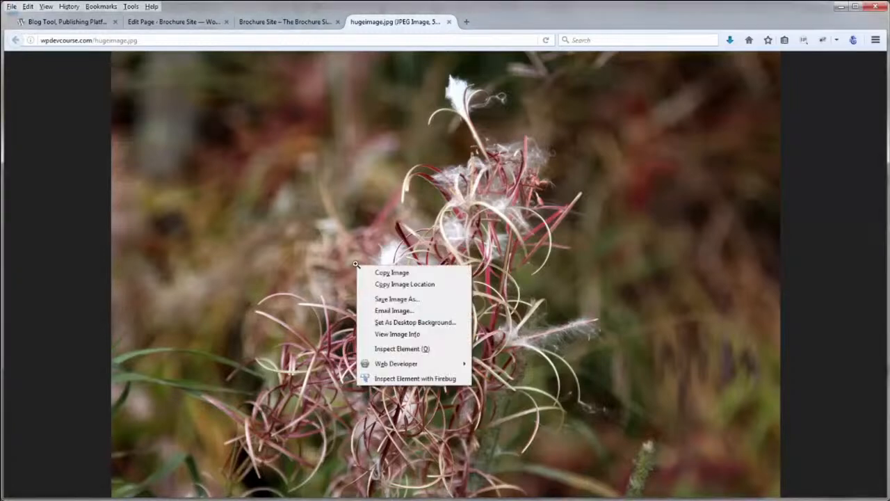
pyautogui.click(387, 299)
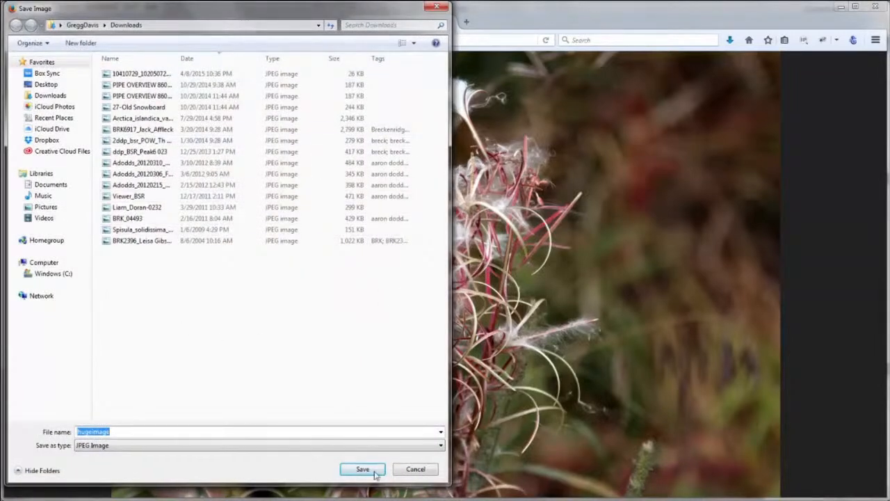
pyautogui.click(412, 468)
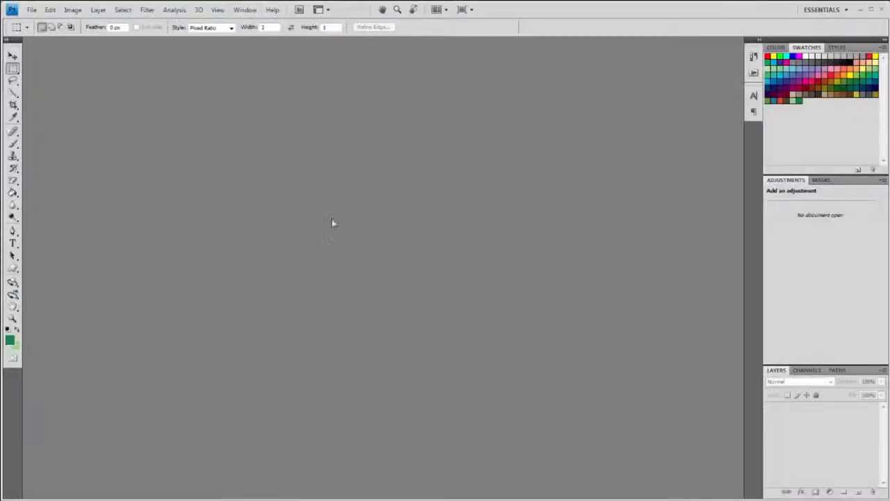
# Open IMG_3820.jpg in Photoshop
pyautogui.click(31, 10)
pyautogui.click(41, 31)
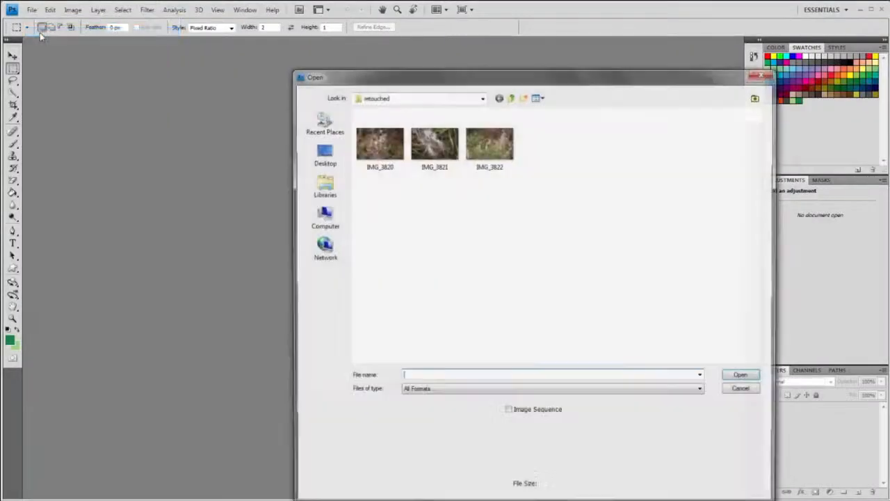
pyautogui.moveTo(455, 79); pyautogui.dragTo(391, 54)
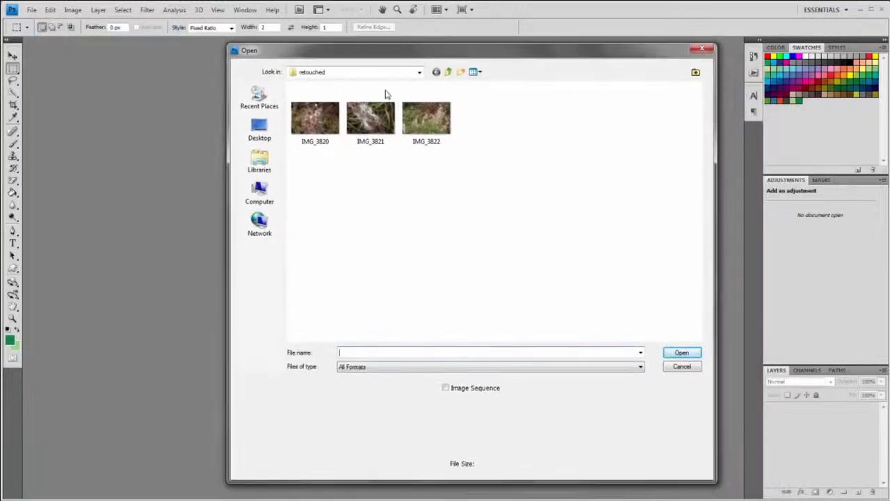
pyautogui.doubleClick(311, 122)
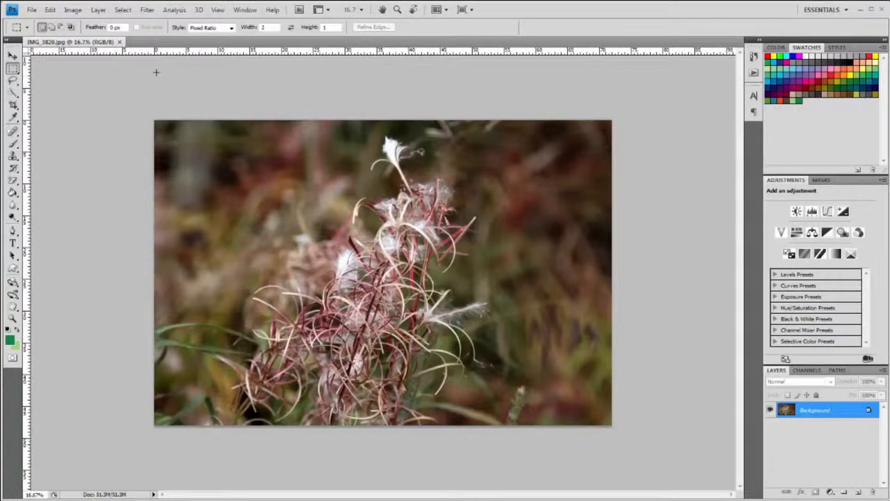
# Resize the photo to 1600 × 1067 pixels and view it at 100% zoom
pyautogui.click(74, 10)
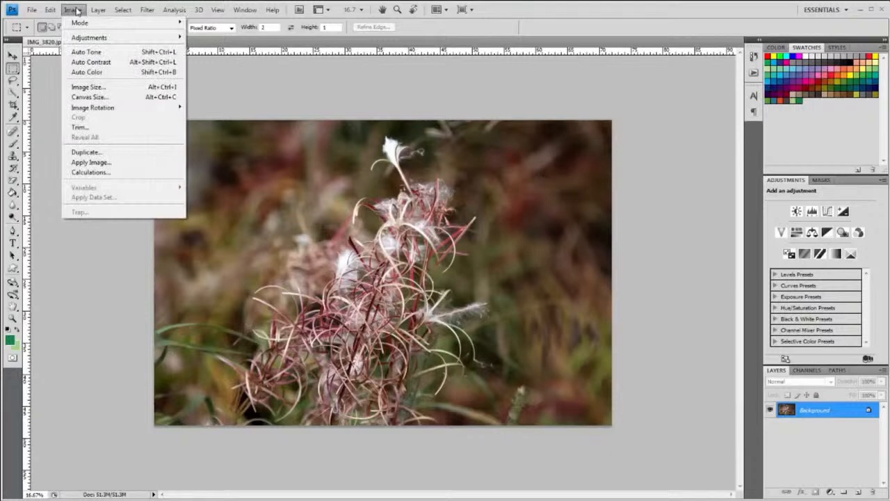
pyautogui.click(81, 87)
pyautogui.write('1600')
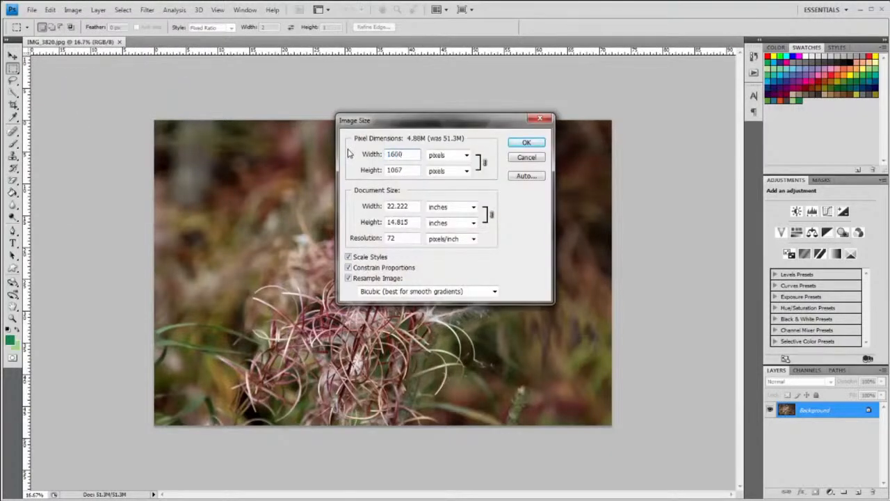
pyautogui.click(534, 144)
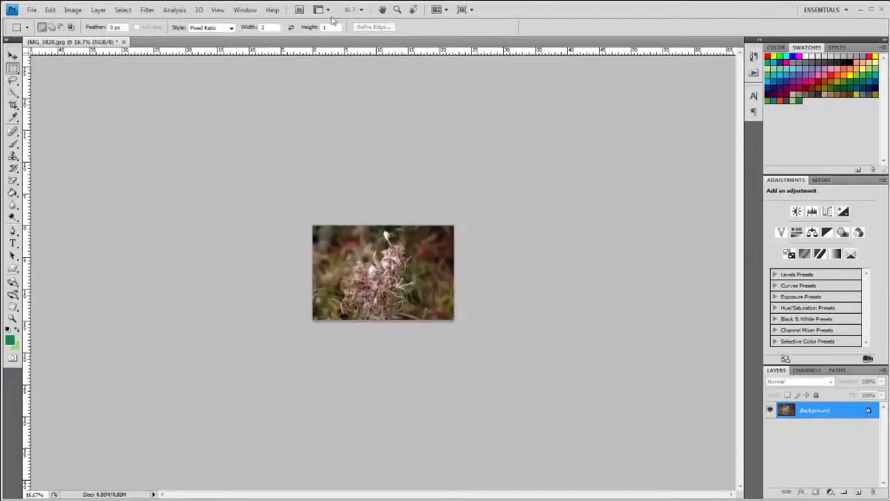
pyautogui.click(361, 10)
pyautogui.click(361, 47)
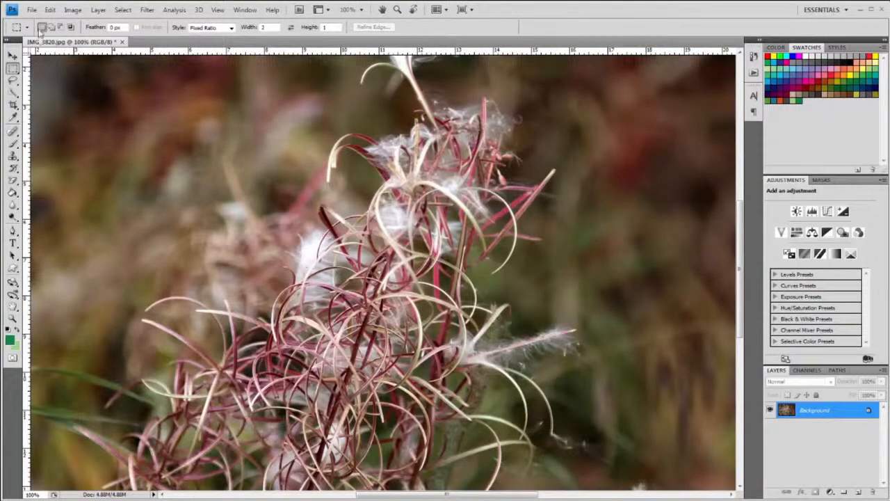
pyautogui.click(32, 9)
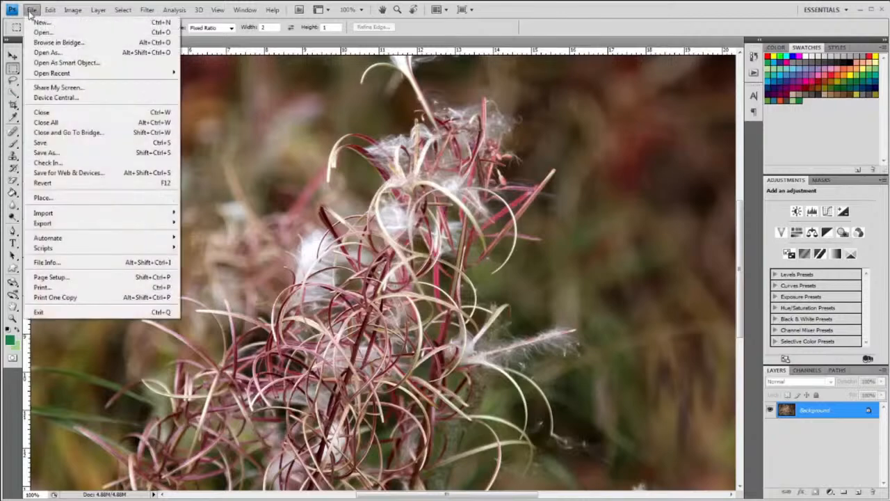
# Set Save for Web & Devices to JPEG Medium (quality 30), checking preview detail
pyautogui.click(59, 174)
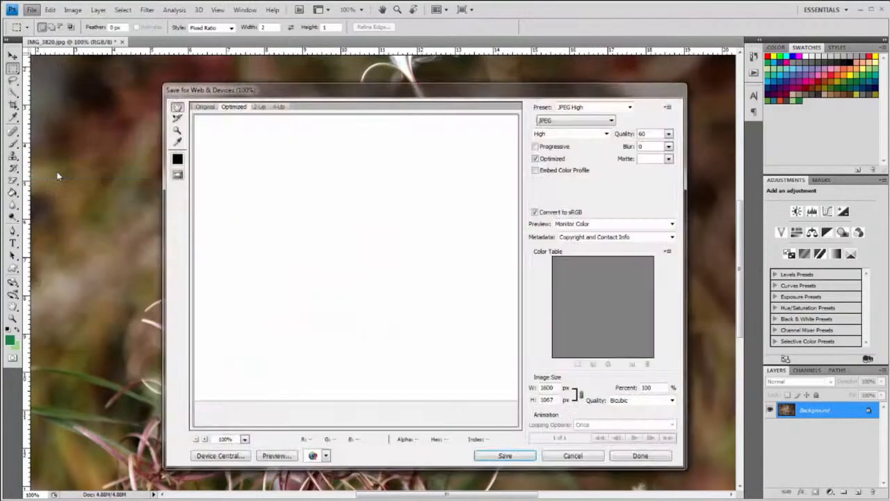
pyautogui.click(549, 123)
pyautogui.moveTo(446, 345); pyautogui.dragTo(350, 313)
pyautogui.moveTo(391, 259); pyautogui.dragTo(367, 211)
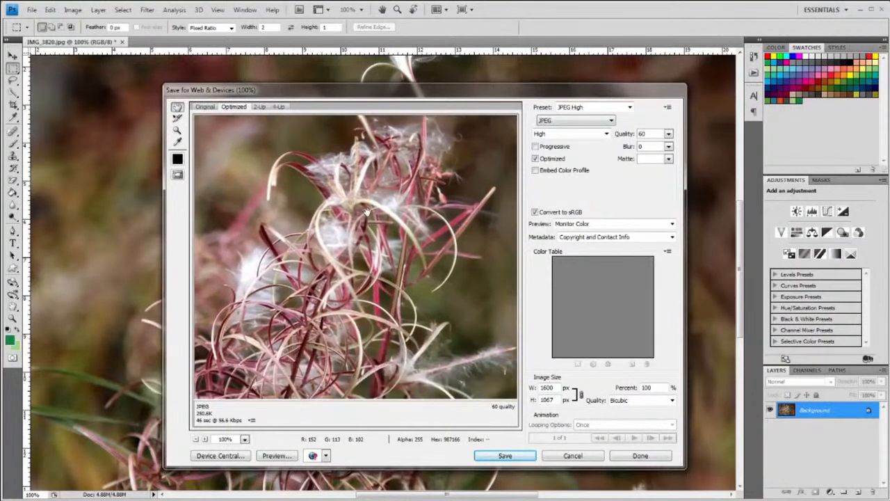
pyautogui.click(553, 133)
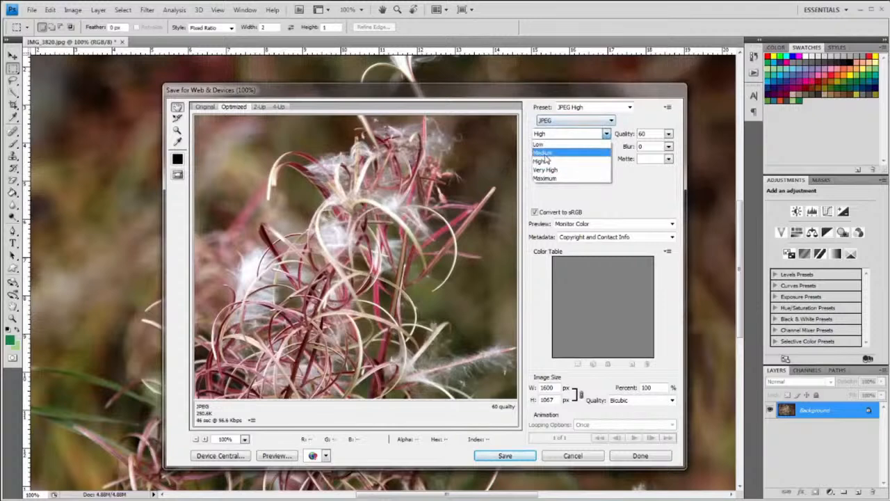
pyautogui.click(543, 152)
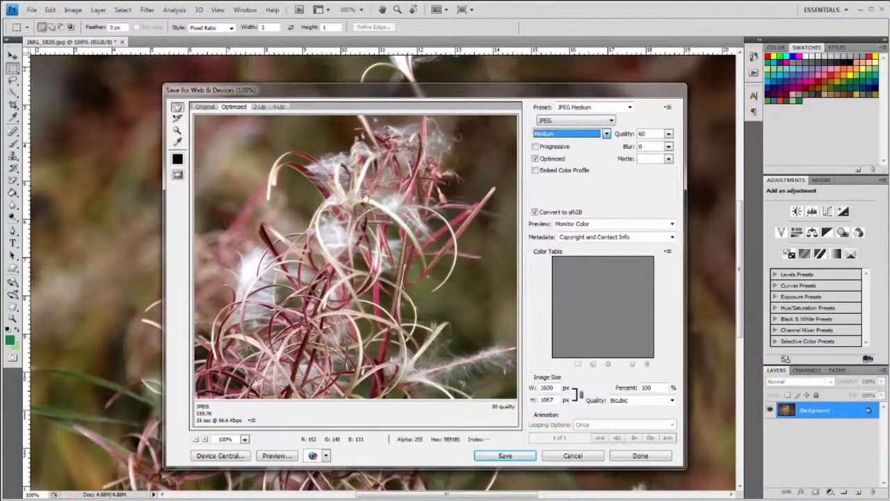
pyautogui.moveTo(351, 285); pyautogui.dragTo(415, 244)
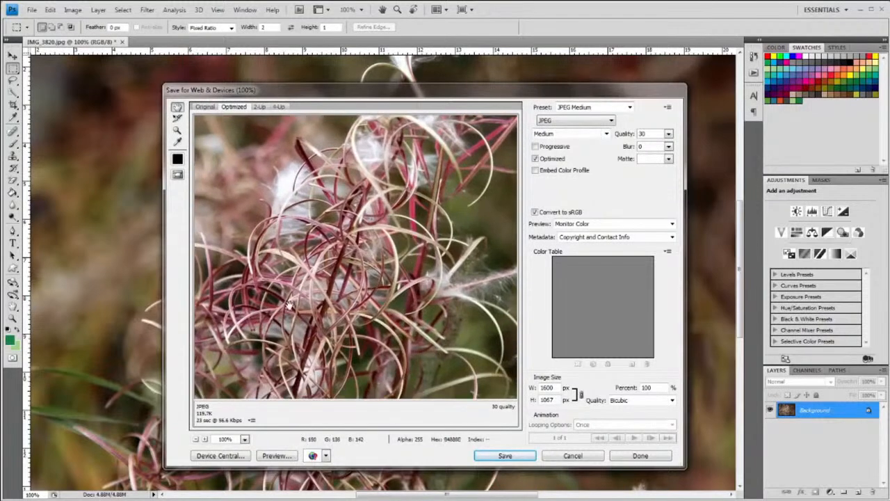
pyautogui.moveTo(289, 306); pyautogui.dragTo(334, 287)
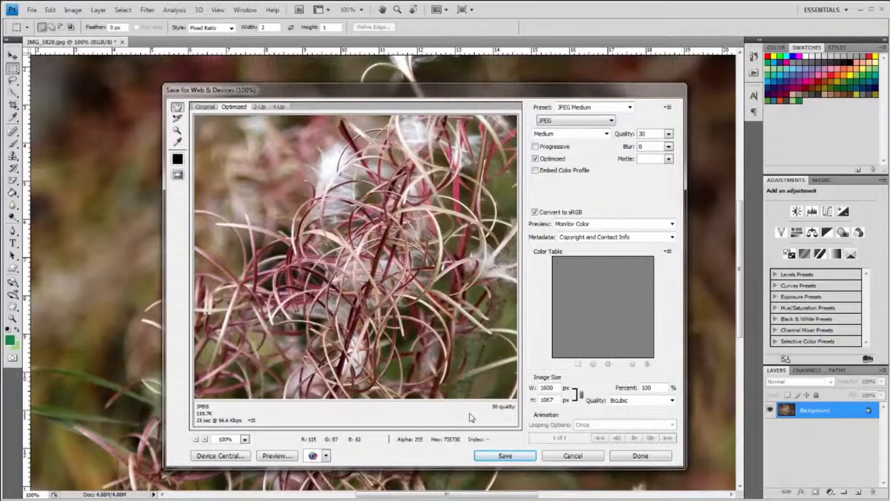
# Save the optimized JPEG into the Brochure Site folder
pyautogui.click(505, 456)
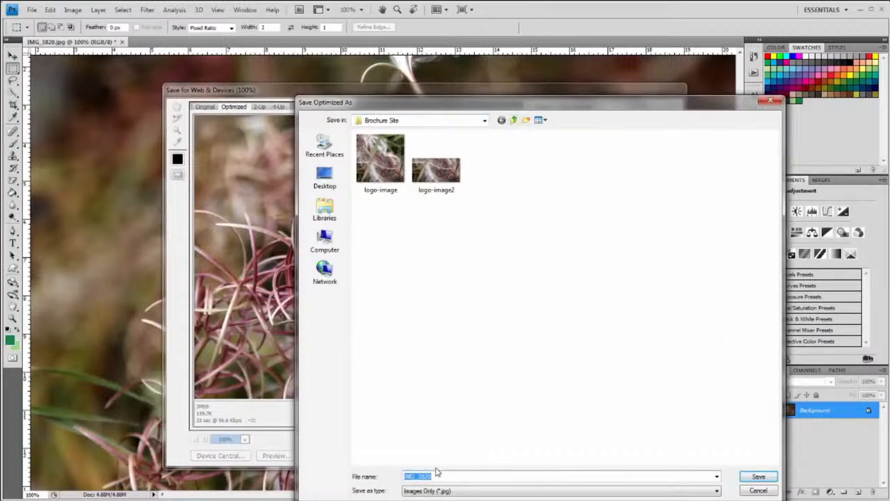
pyautogui.write('logo-image3')
pyautogui.click(758, 477)
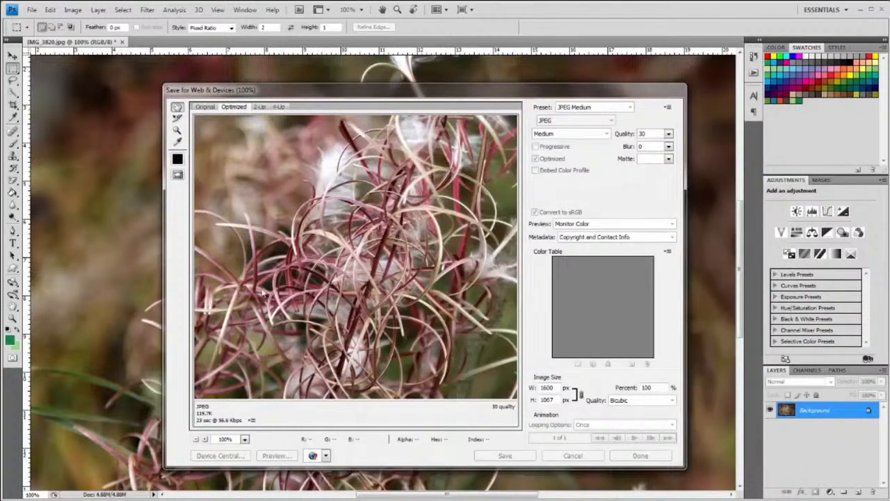
# Return to the WordPress page editor with the cursor on the empty first line
pyautogui.moveTo(147, 499)
pyautogui.click(207, 478)
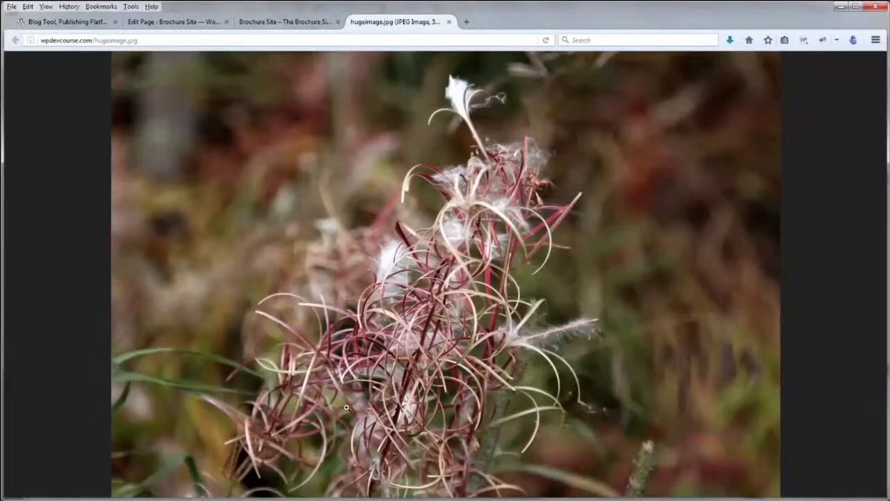
pyautogui.click(198, 23)
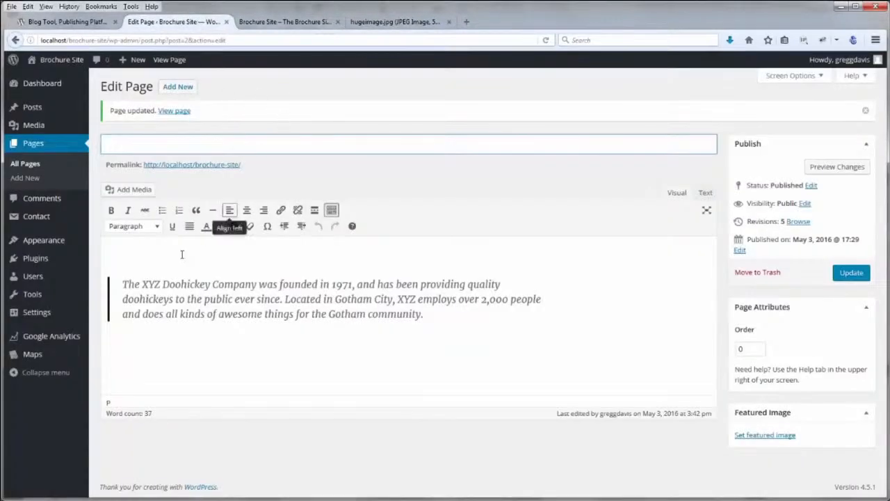
pyautogui.click(157, 254)
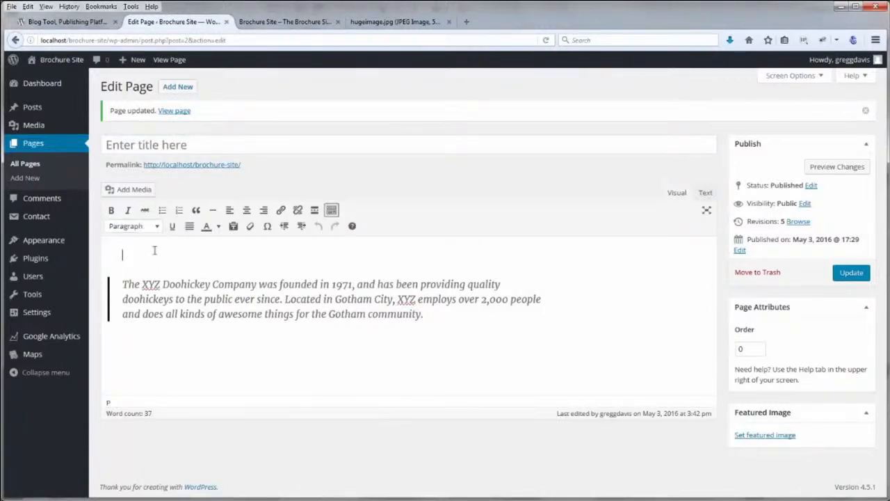
# Upload large-image.jpg through the Add Media window
pyautogui.click(139, 190)
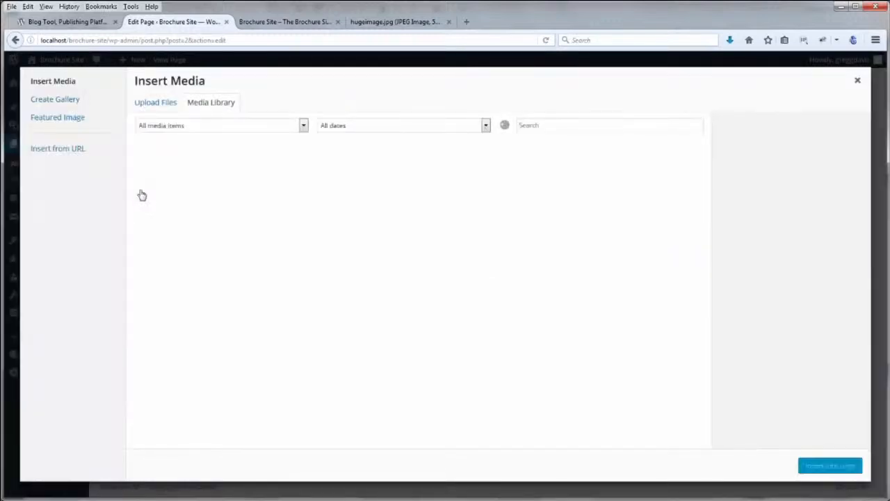
pyautogui.click(170, 107)
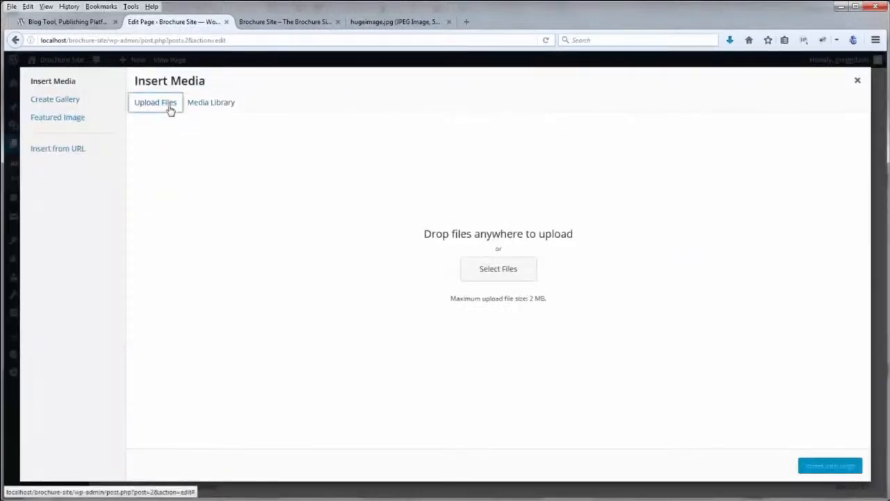
pyautogui.click(500, 274)
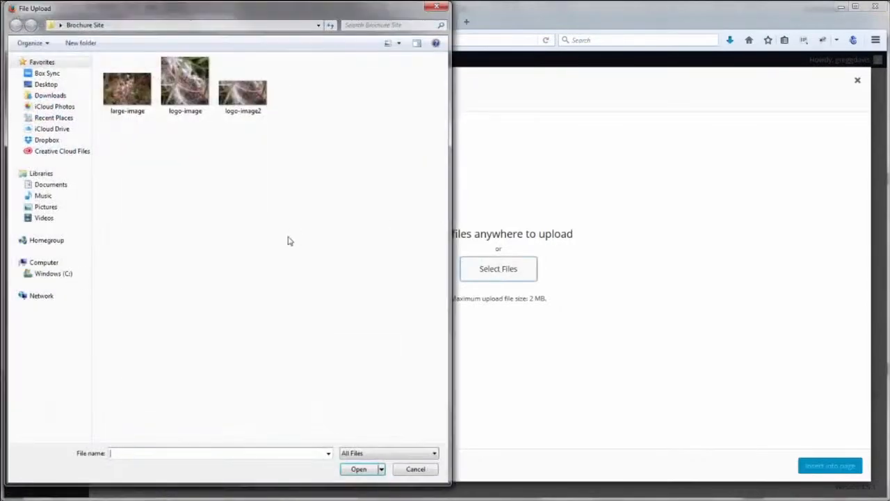
pyautogui.click(146, 104)
pyautogui.click(357, 470)
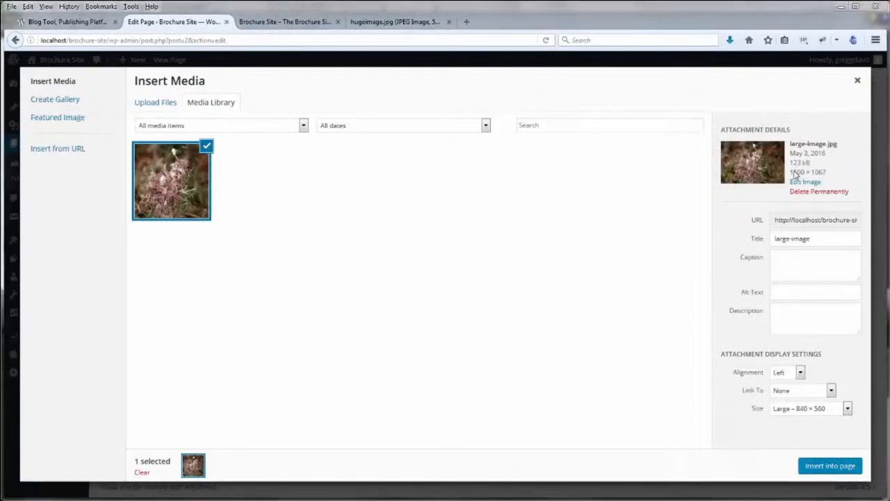
# Insert large-image.jpg left-aligned at Large 840 × 560 size
pyautogui.moveTo(790, 172); pyautogui.dragTo(804, 176)
pyautogui.click(801, 173)
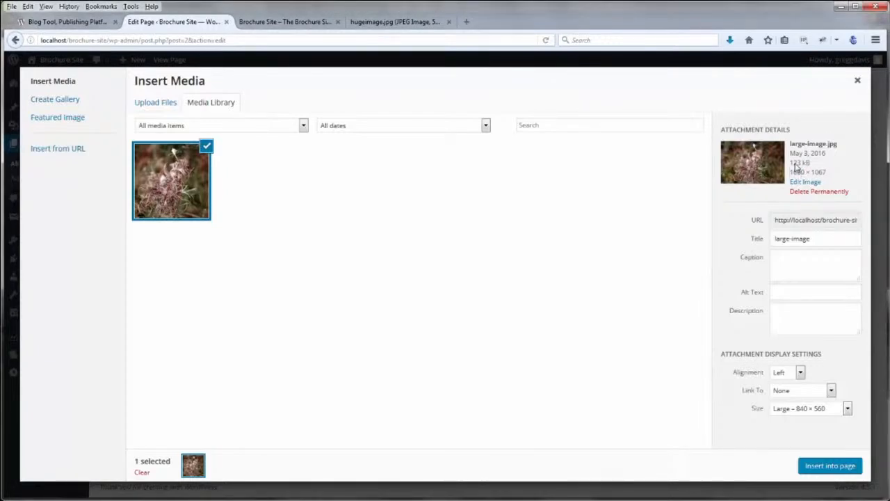
pyautogui.click(799, 376)
pyautogui.click(787, 386)
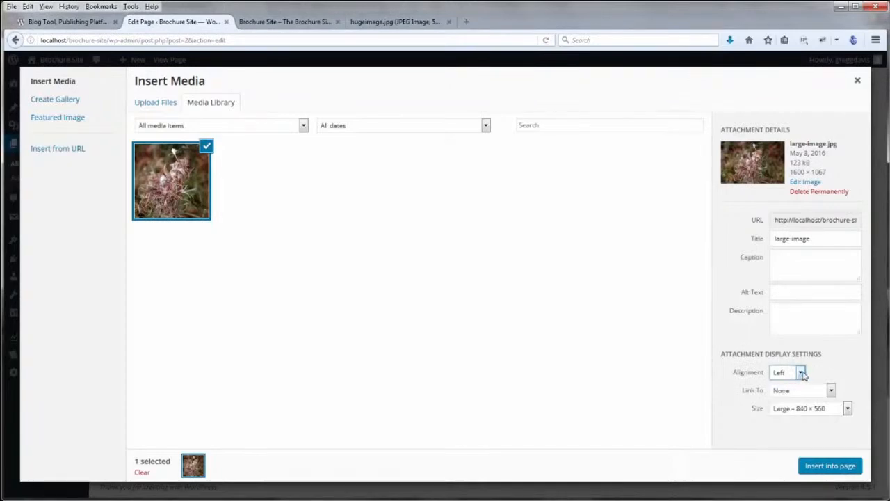
pyautogui.click(849, 411)
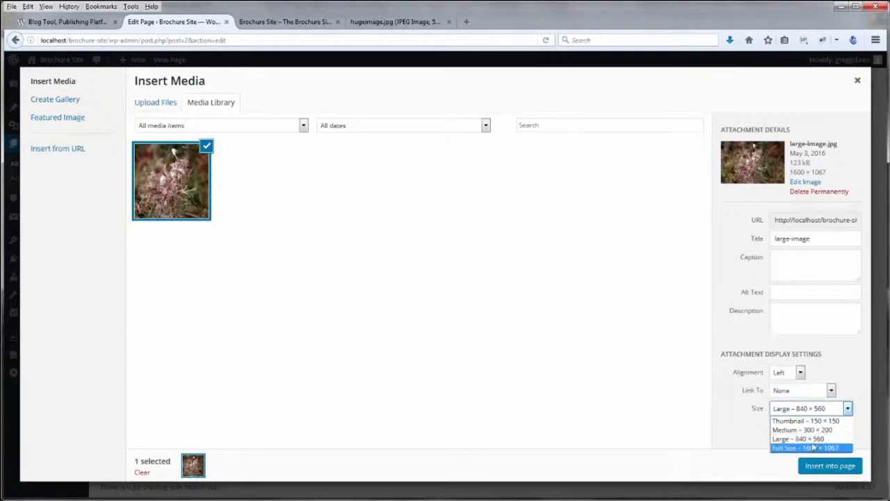
pyautogui.click(806, 440)
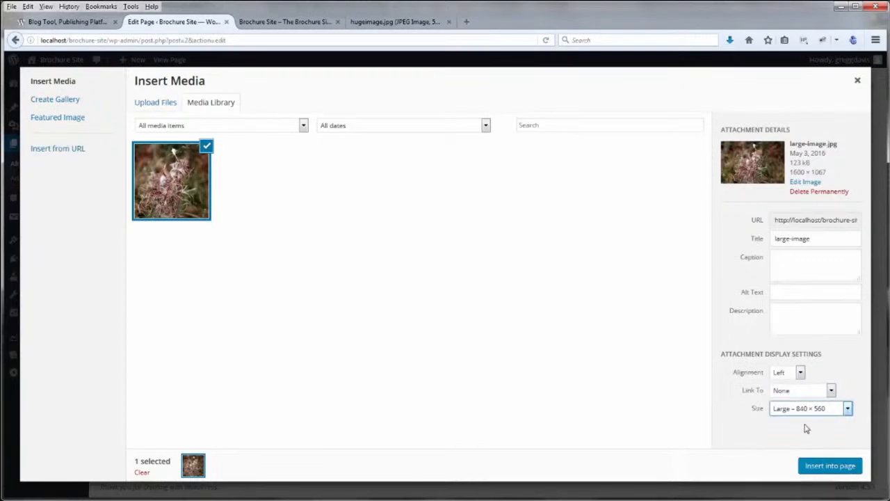
pyautogui.click(822, 469)
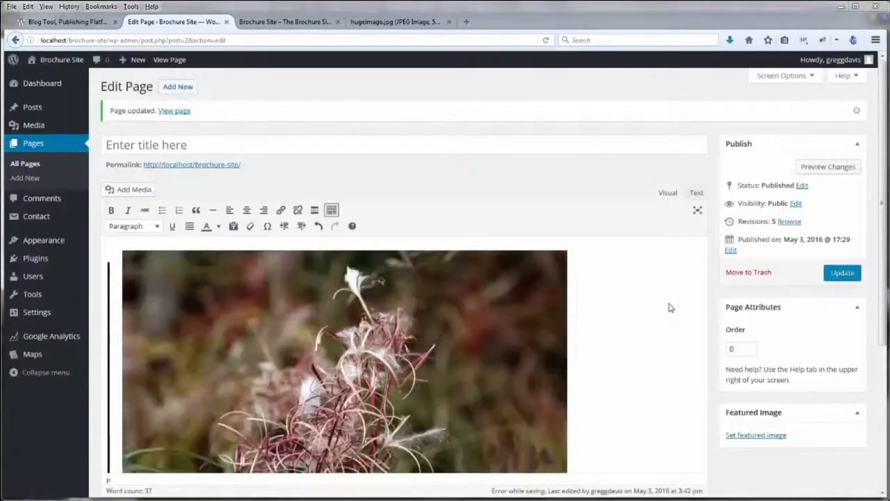
# Set the fireweed photo to No alignment and update the published page
pyautogui.scroll(-3, 680, 271)
pyautogui.scroll(3, 679, 271)
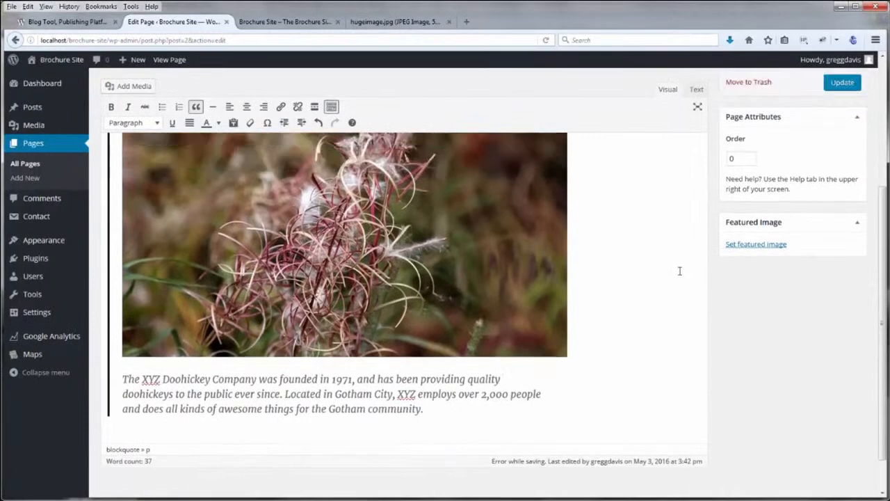
pyautogui.scroll(-2, 469, 364)
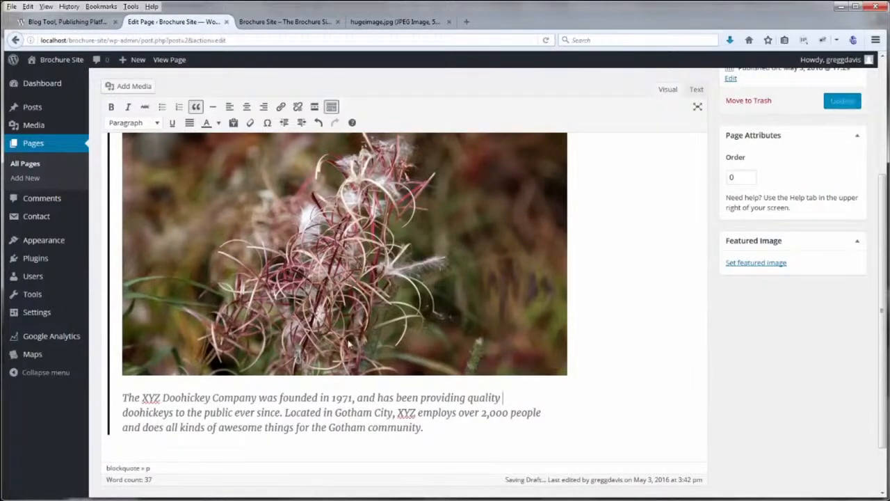
pyautogui.scroll(2, 214, 391)
pyautogui.click(339, 301)
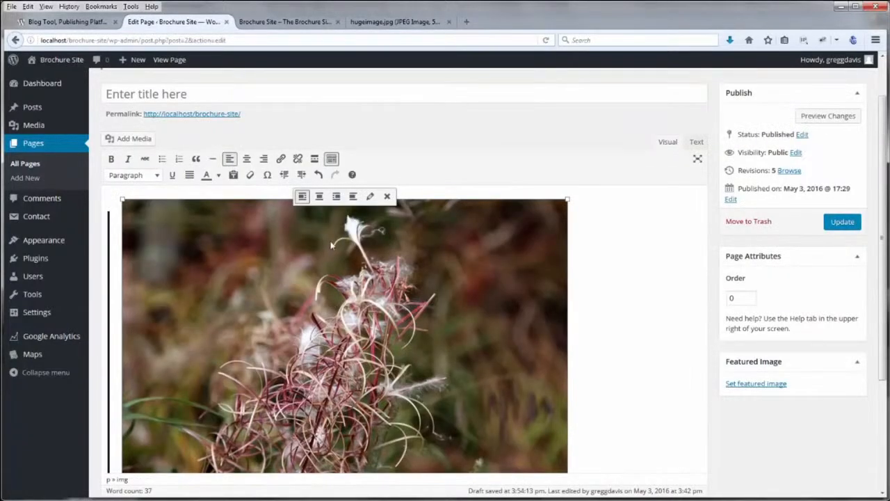
pyautogui.click(353, 197)
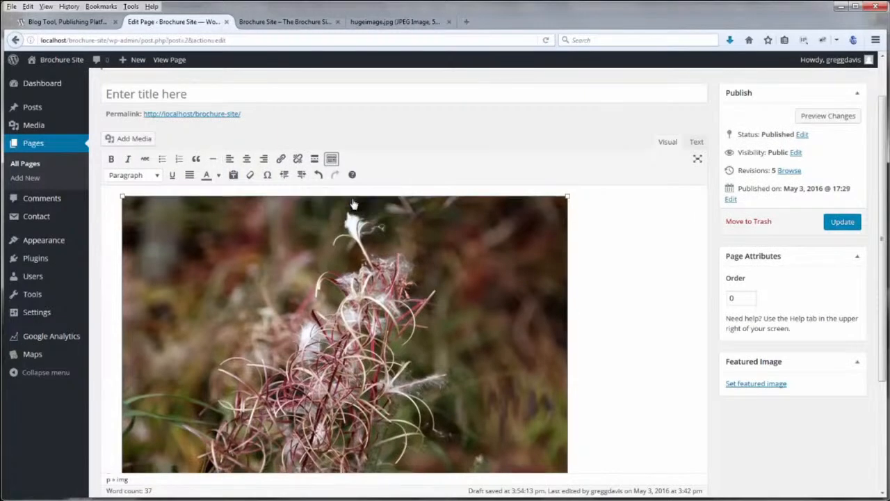
pyautogui.scroll(-1, 645, 299)
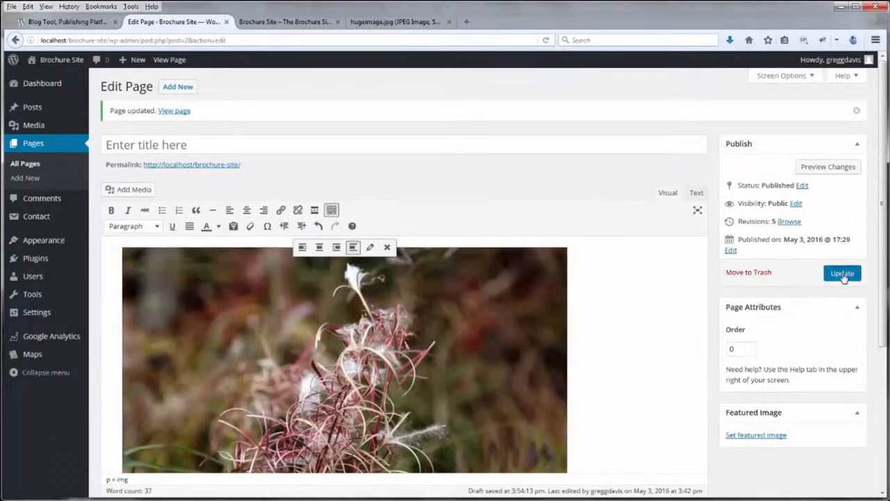
pyautogui.click(842, 274)
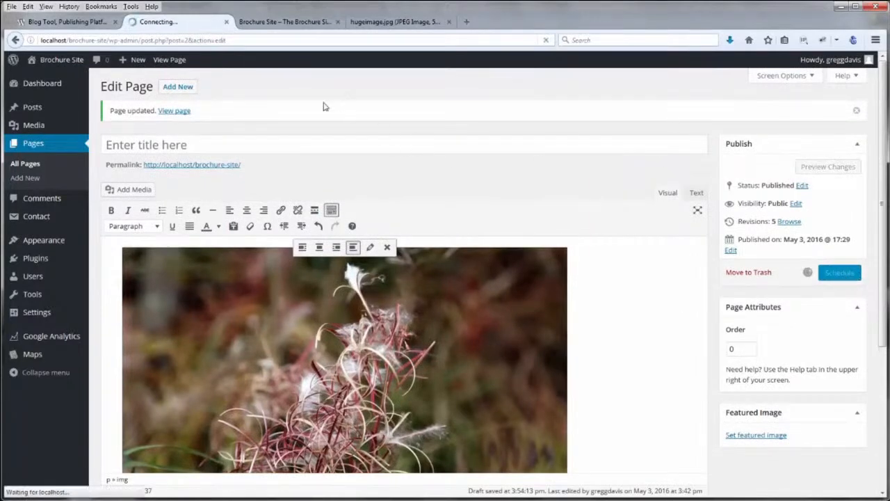
pyautogui.click(297, 25)
pyautogui.click(546, 40)
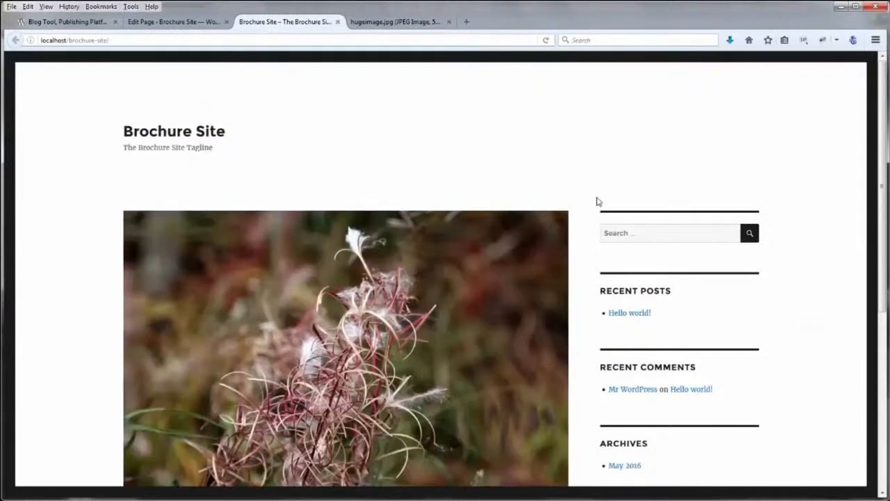
pyautogui.scroll(-3, 588, 229)
pyautogui.scroll(-3, 588, 228)
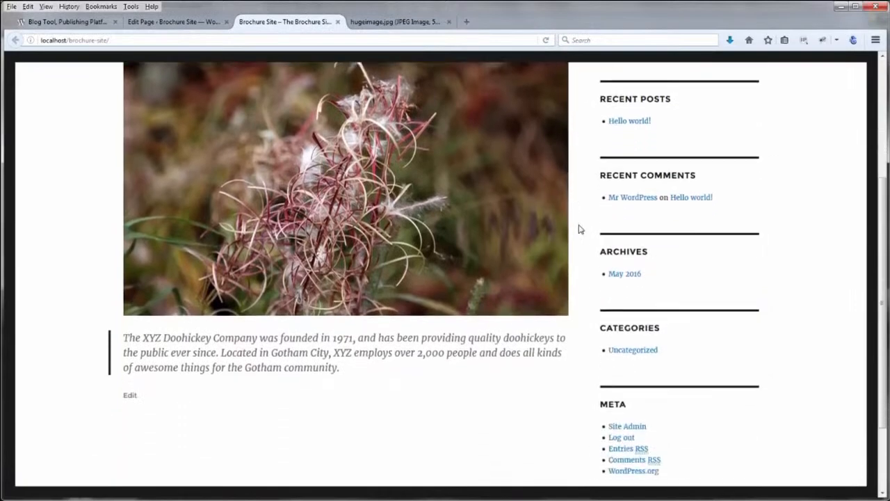
pyautogui.scroll(5, 581, 229)
pyautogui.scroll(1, 580, 229)
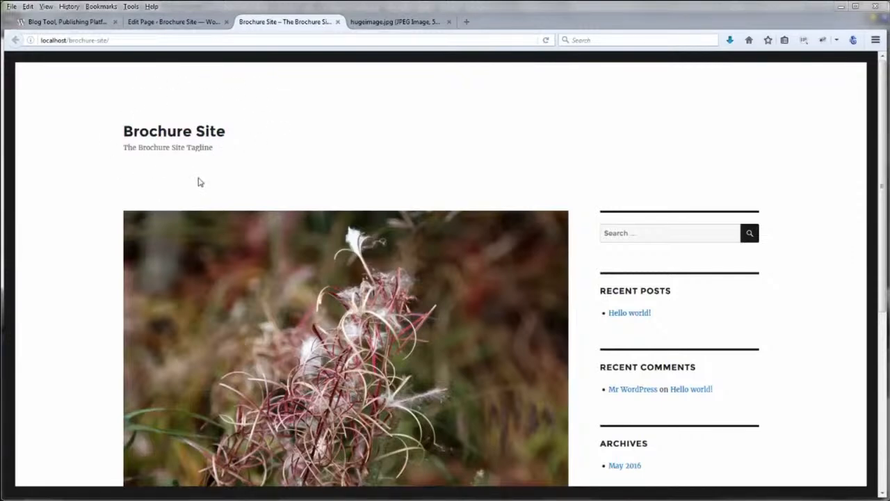
pyautogui.click(205, 25)
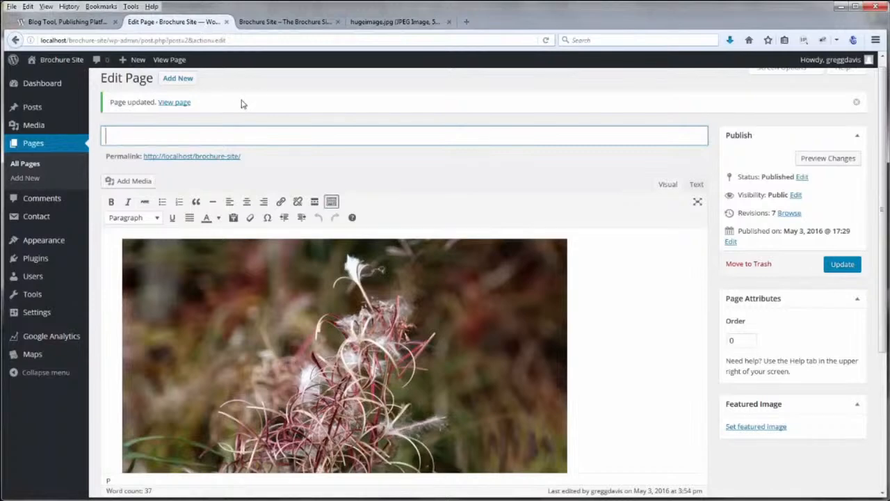
# Open Appearance > Customize to preview the Twenty Sixteen front page
pyautogui.moveTo(60, 239)
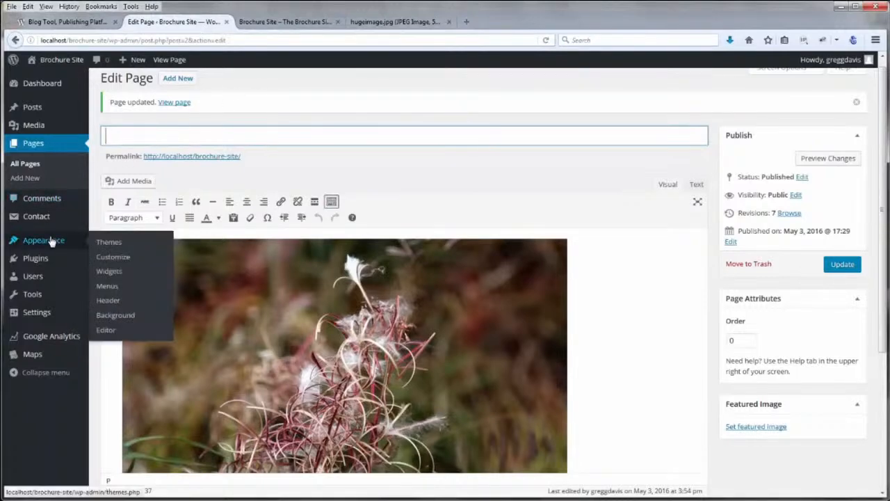
pyautogui.click(111, 259)
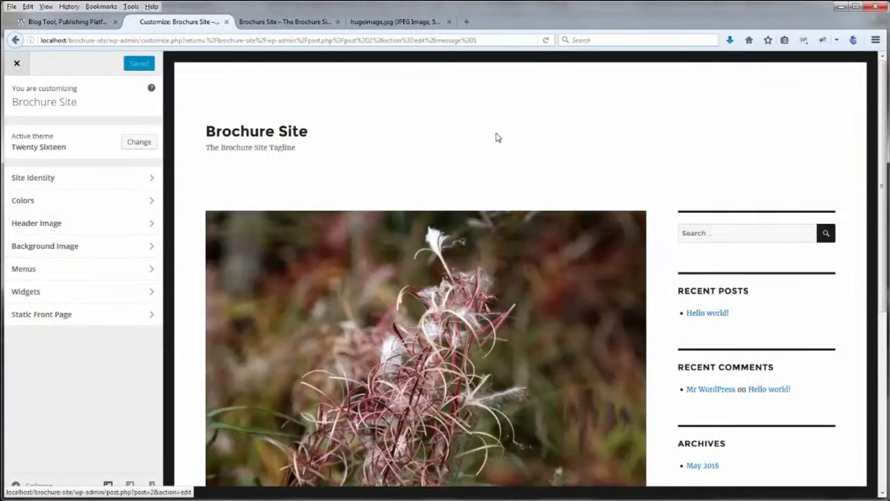
pyautogui.scroll(-3, 498, 138)
pyautogui.scroll(3, 498, 138)
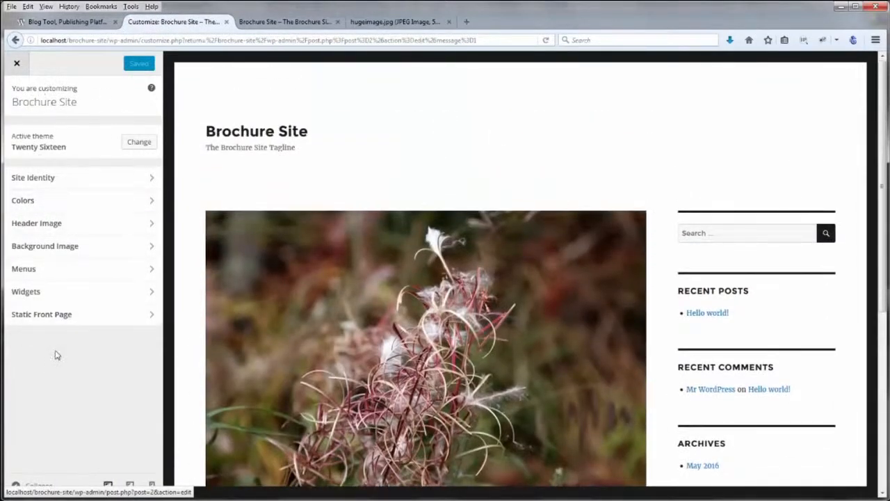
# Change the site title to 'Fireweed Photography' and the tagline to 'We shoot well'
pyautogui.click(39, 177)
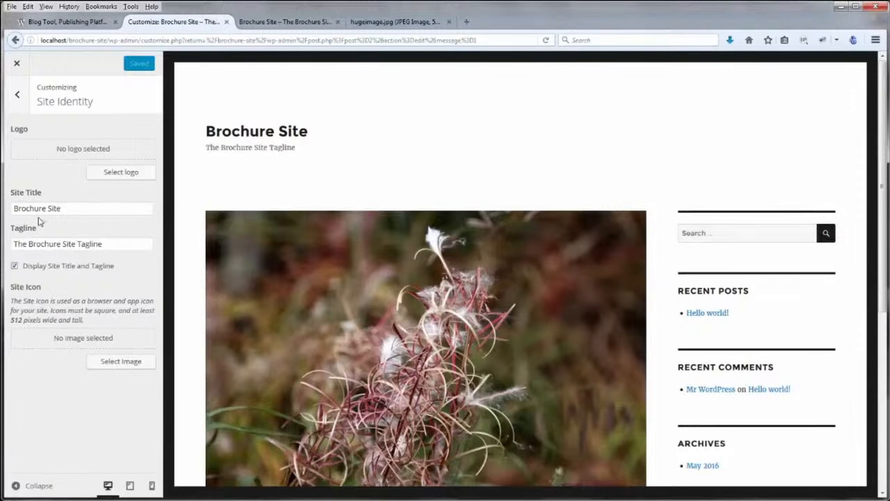
pyautogui.moveTo(63, 208); pyautogui.dragTo(6, 209)
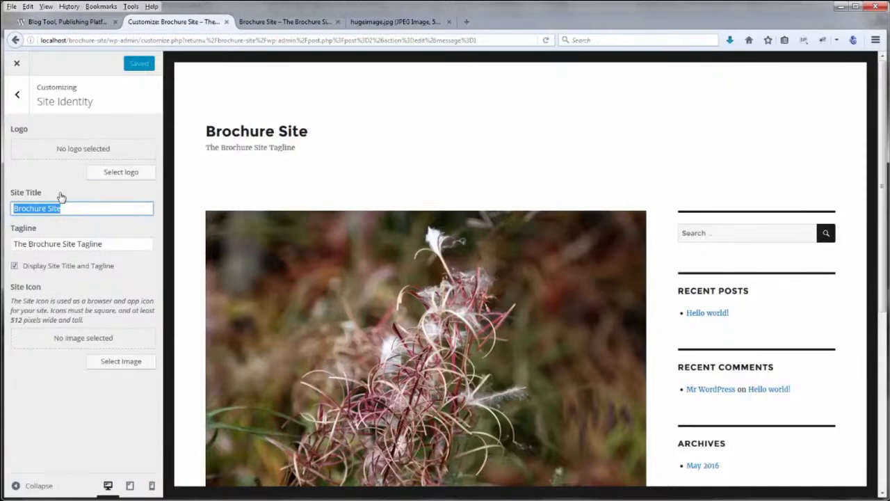
pyautogui.write('Fir')
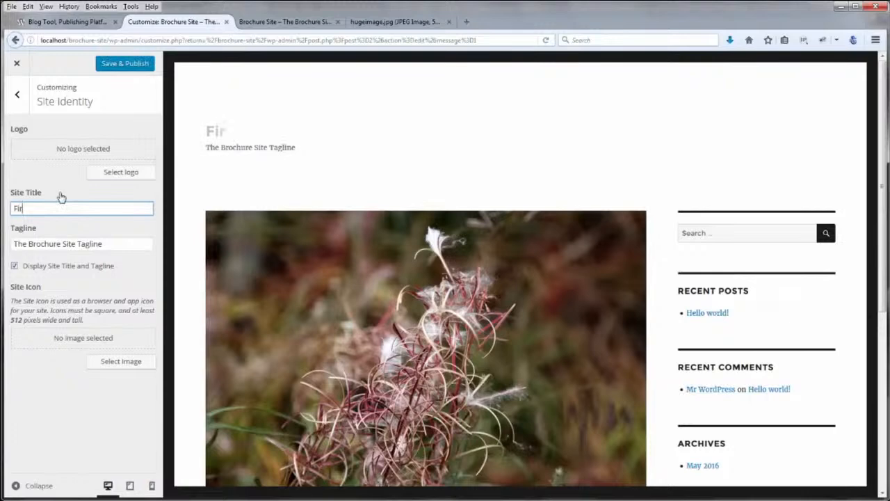
pyautogui.write('eweed Phto')
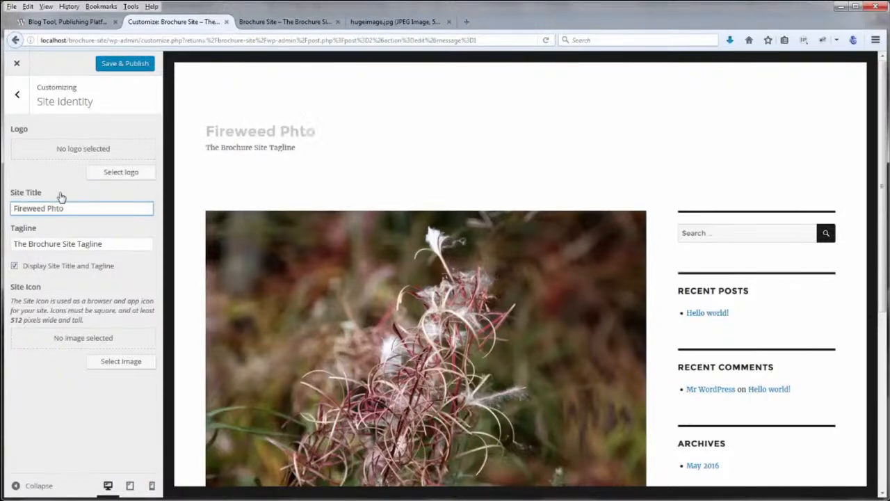
pyautogui.write('graphy')
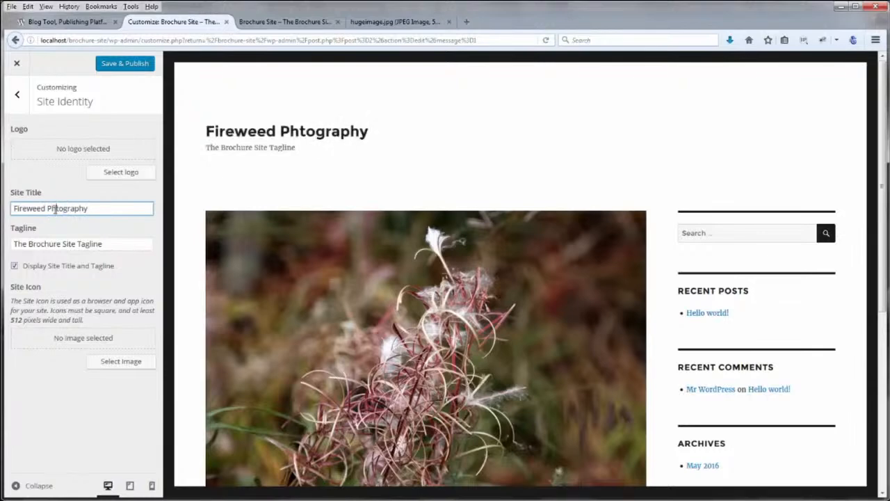
pyautogui.click(54, 209)
pyautogui.write('o')
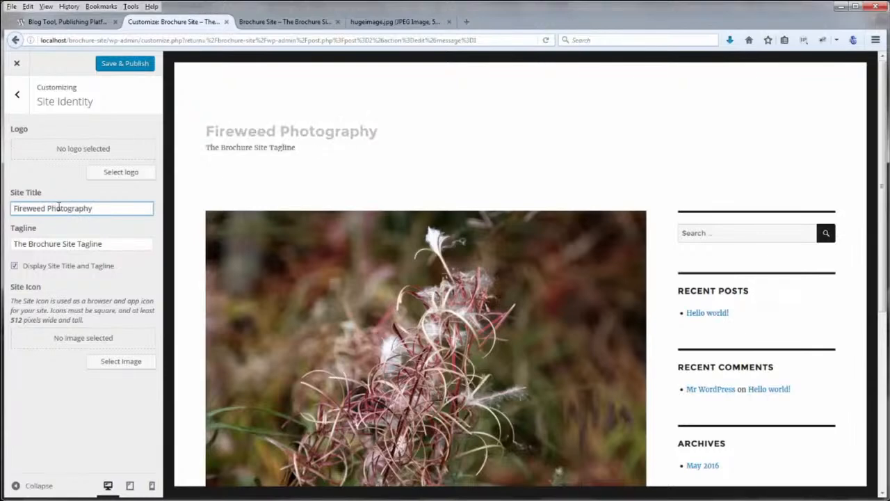
pyautogui.moveTo(105, 244); pyautogui.dragTo(9, 244)
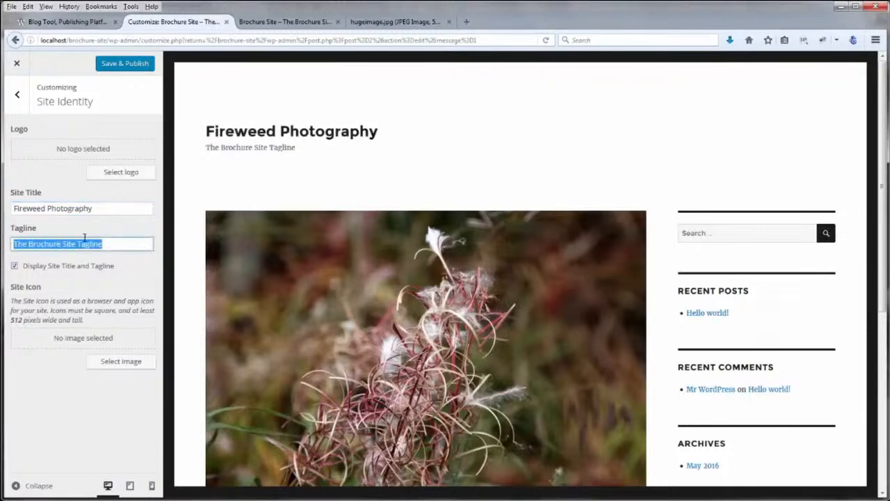
pyautogui.write('We shoot')
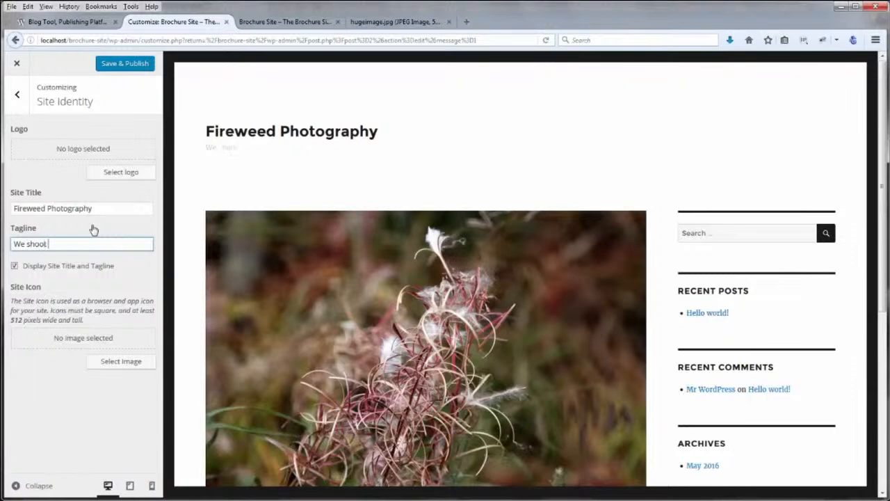
pyautogui.write(' well')
# Toggle Display Site Title and Tagline off and on, then Save & Publish
pyautogui.click(15, 267)
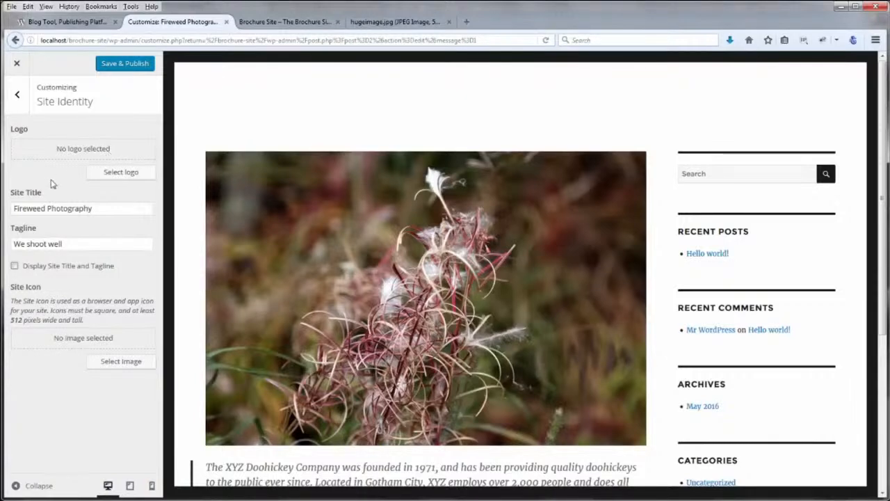
pyautogui.click(14, 267)
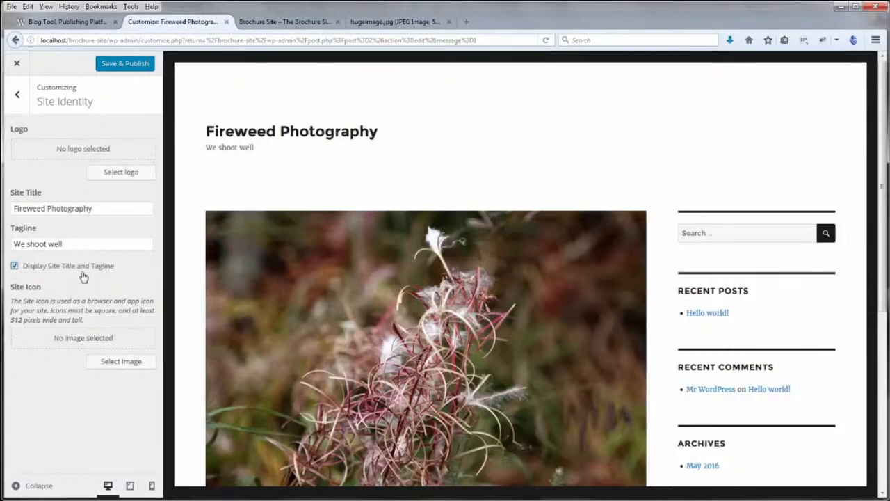
pyautogui.click(118, 70)
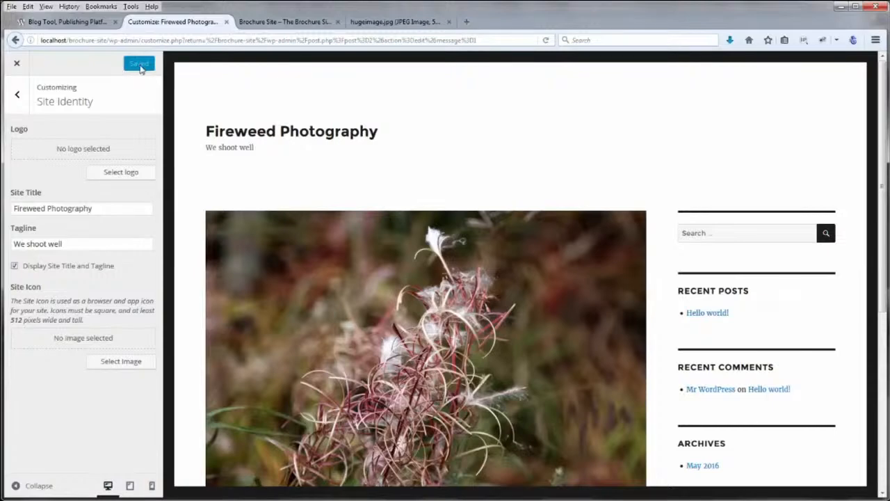
pyautogui.click(258, 22)
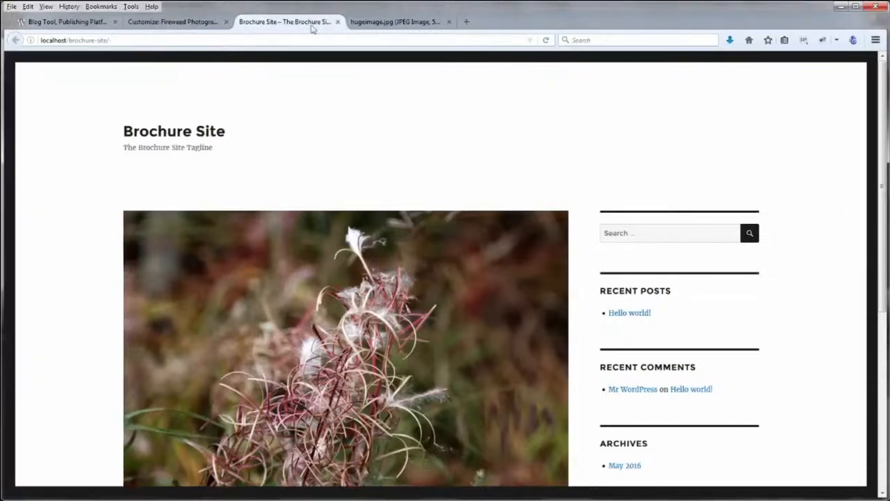
# Reload the front page showing Fireweed Photography and We shoot well, then return to the Customizer
pyautogui.click(546, 40)
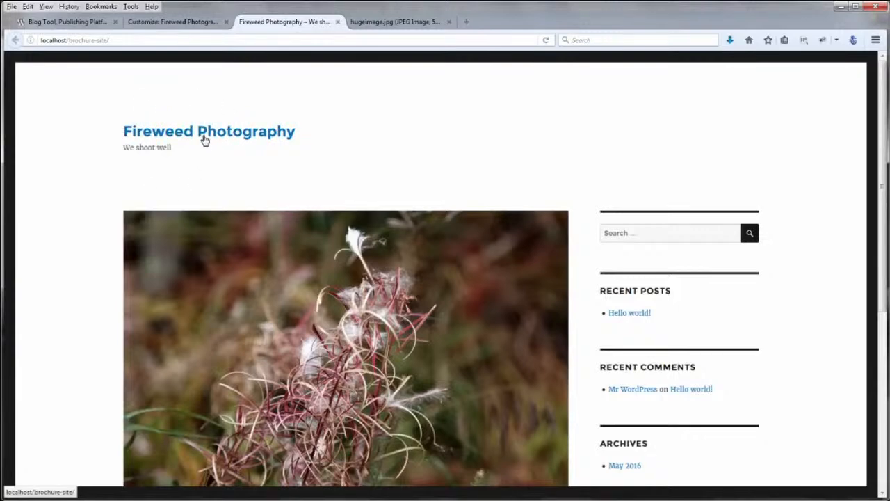
pyautogui.click(188, 23)
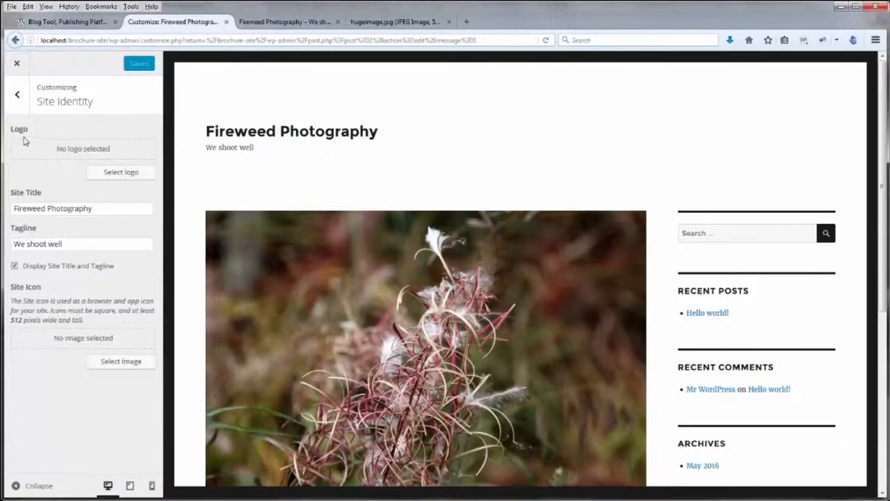
# Upload logo-image.jpg from the computer and apply it as the 240 × 240 site logo
pyautogui.click(121, 172)
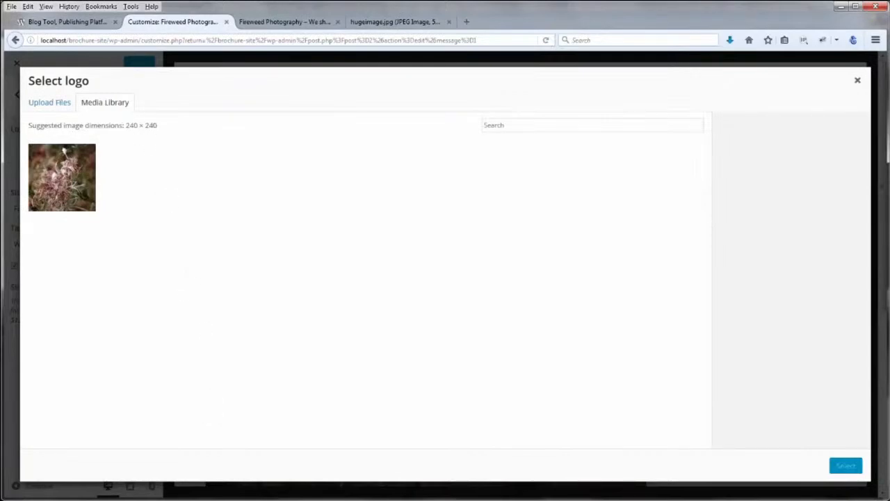
pyautogui.moveTo(245, 490)
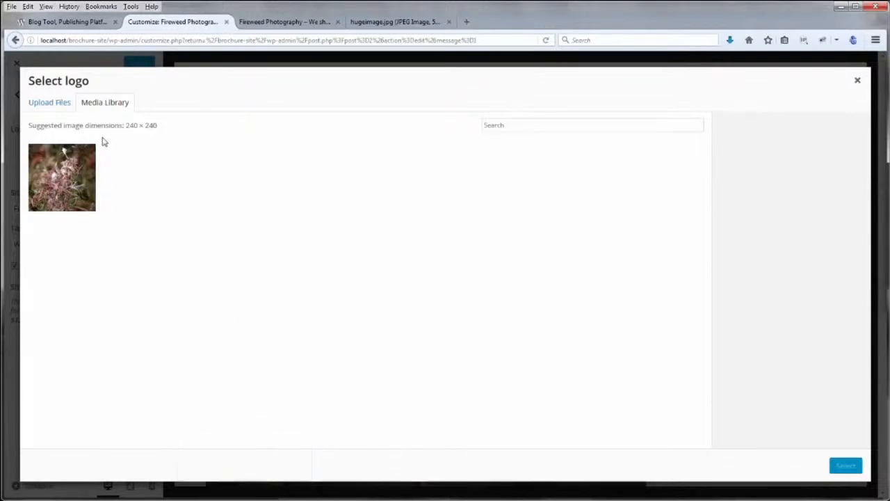
pyautogui.click(61, 104)
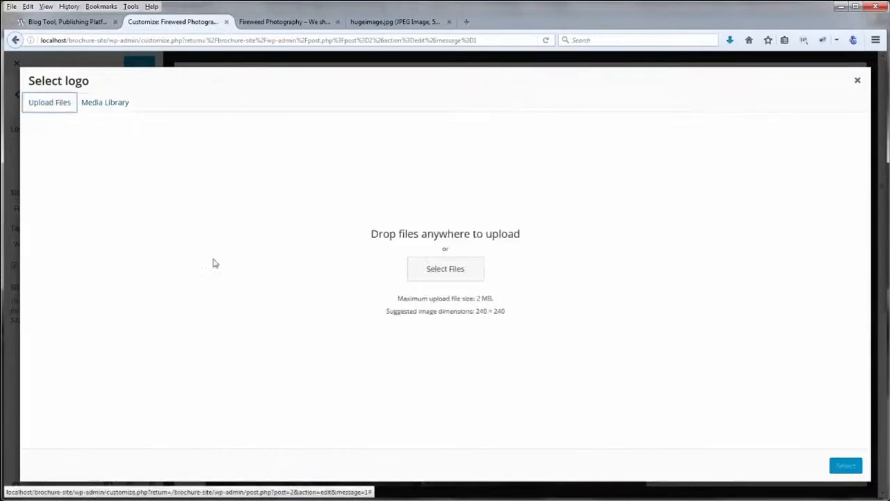
pyautogui.click(435, 274)
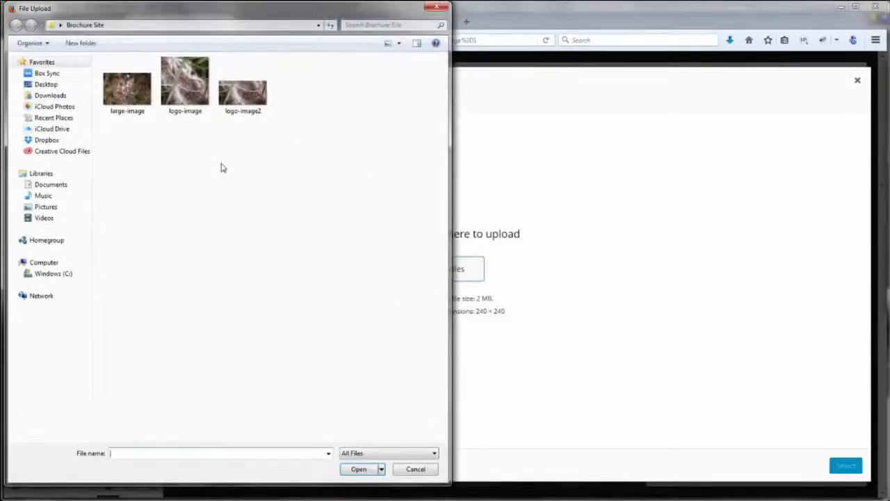
pyautogui.click(183, 90)
pyautogui.click(361, 469)
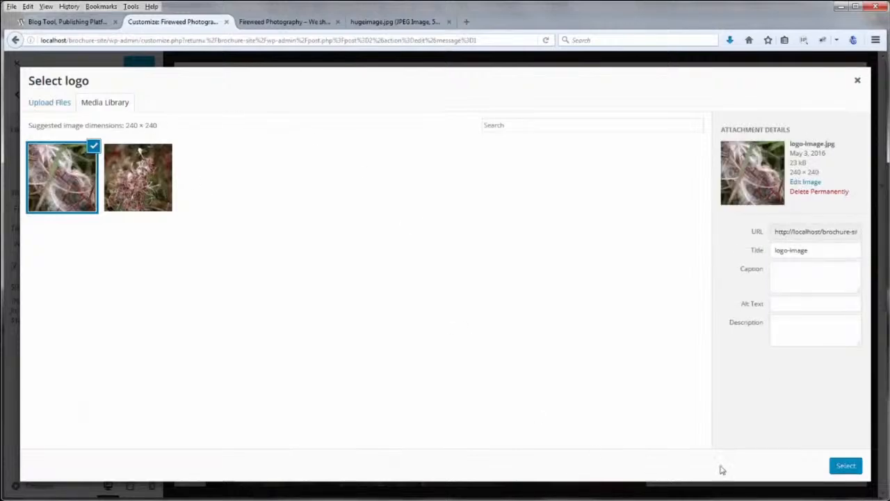
pyautogui.click(845, 465)
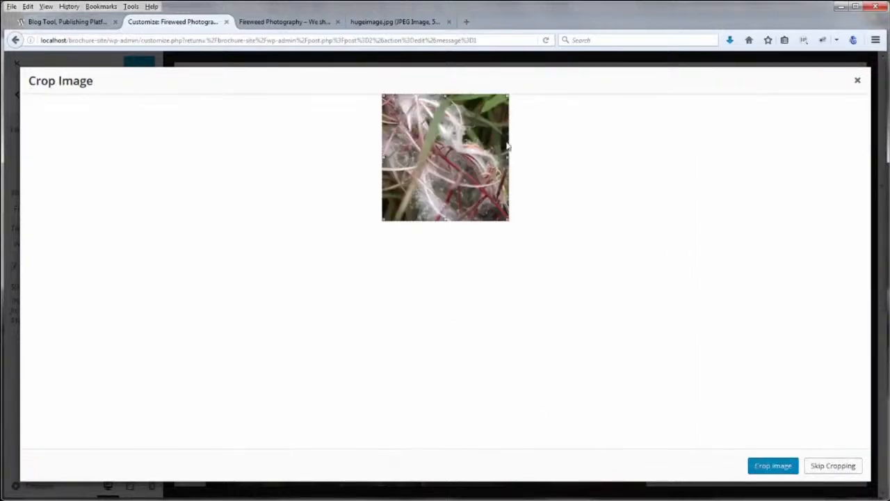
pyautogui.moveTo(509, 94); pyautogui.dragTo(489, 89)
pyautogui.click(832, 466)
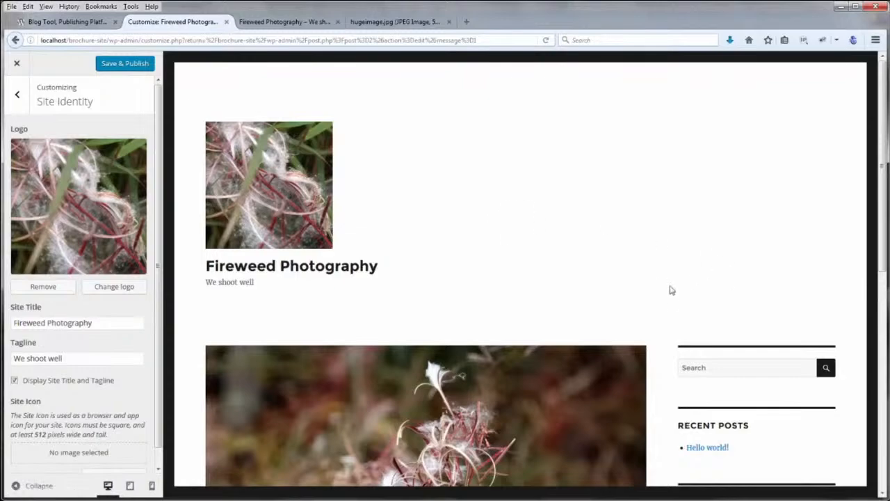
# Reselect logo-image and crop it down to a short horizontal band for the logo
pyautogui.scroll(-2, 664, 292)
pyautogui.scroll(-3, 665, 292)
pyautogui.scroll(5, 626, 264)
pyautogui.click(115, 286)
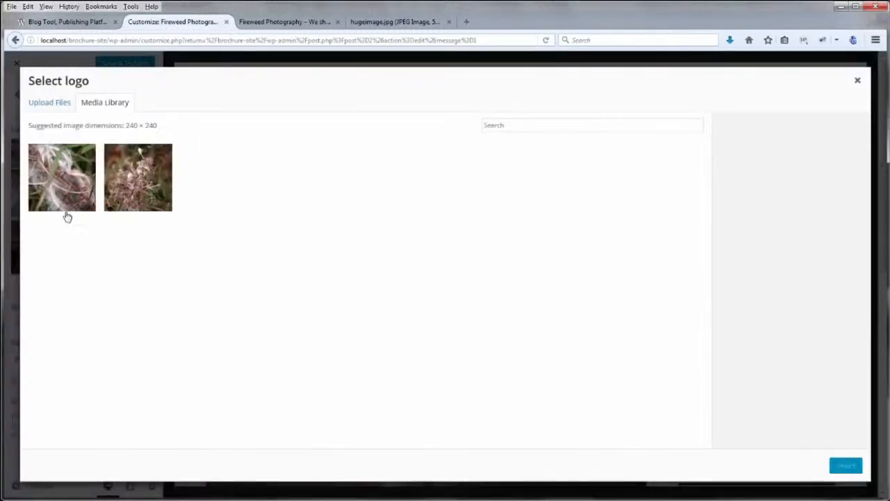
pyautogui.click(58, 188)
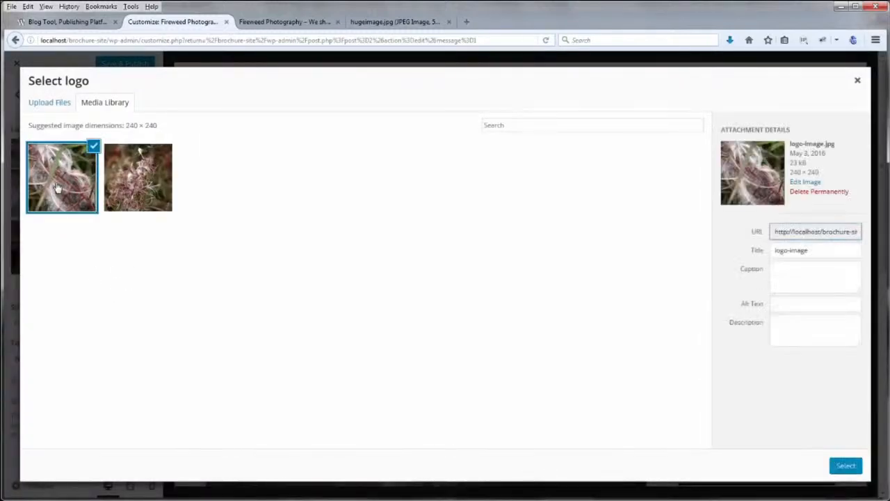
pyautogui.click(840, 466)
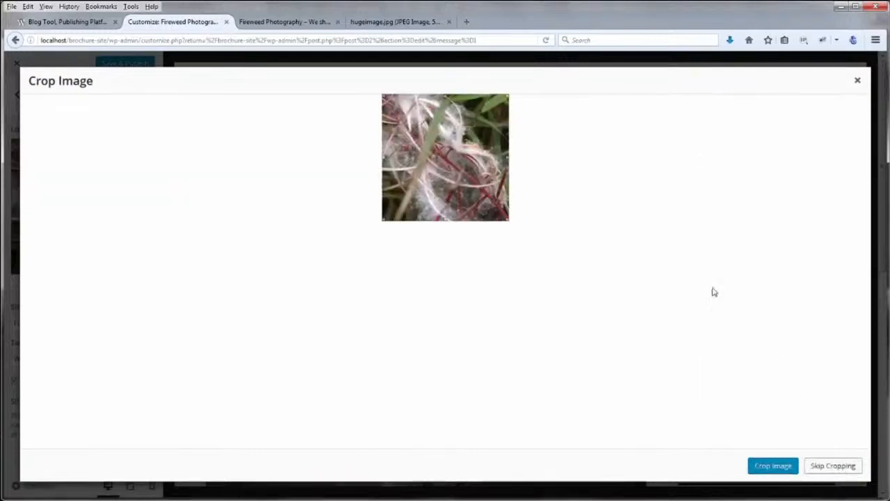
pyautogui.moveTo(445, 95); pyautogui.dragTo(446, 154)
pyautogui.moveTo(444, 220); pyautogui.dragTo(445, 207)
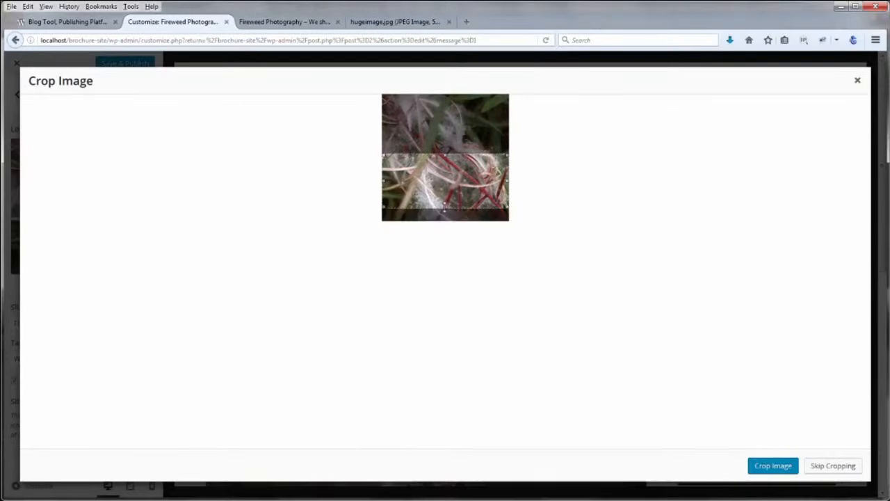
pyautogui.click(783, 470)
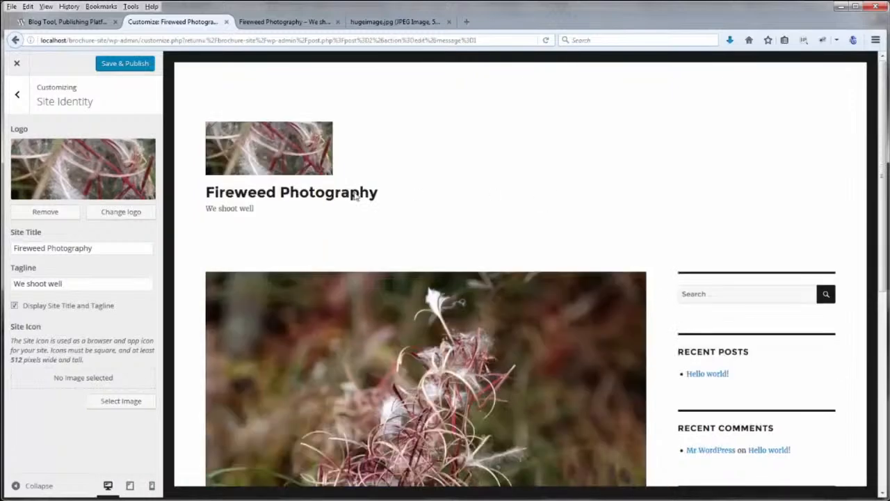
# Save & Publish the cropped logo and reload the live site to check it
pyautogui.click(129, 66)
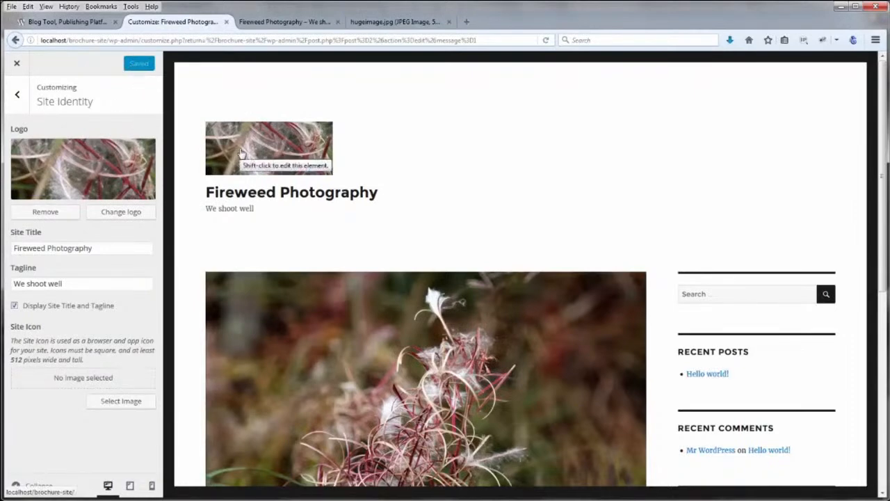
pyautogui.click(288, 22)
pyautogui.click(546, 41)
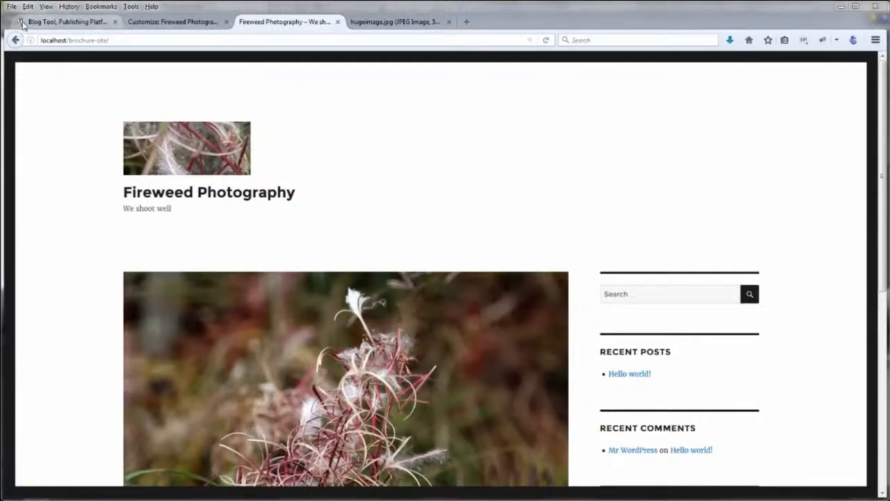
pyautogui.click(167, 23)
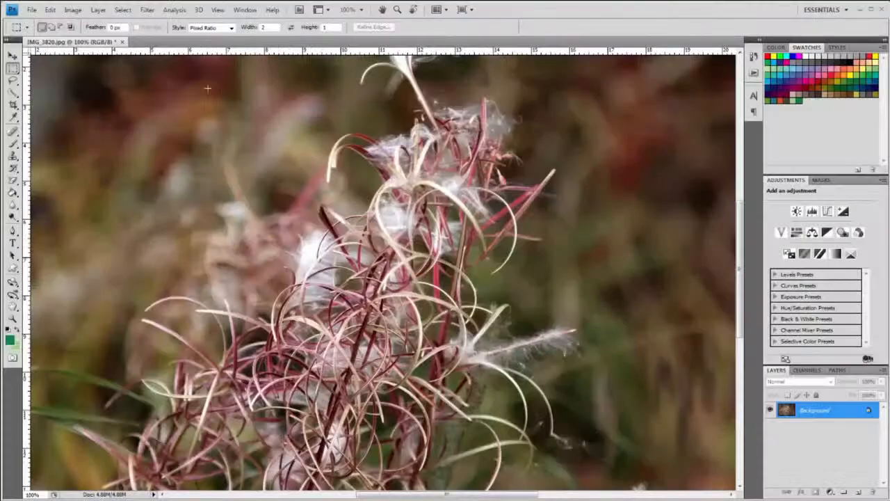
pyautogui.click(31, 10)
# Create a new 512 × 512 px transparent Photoshop document
pyautogui.click(40, 23)
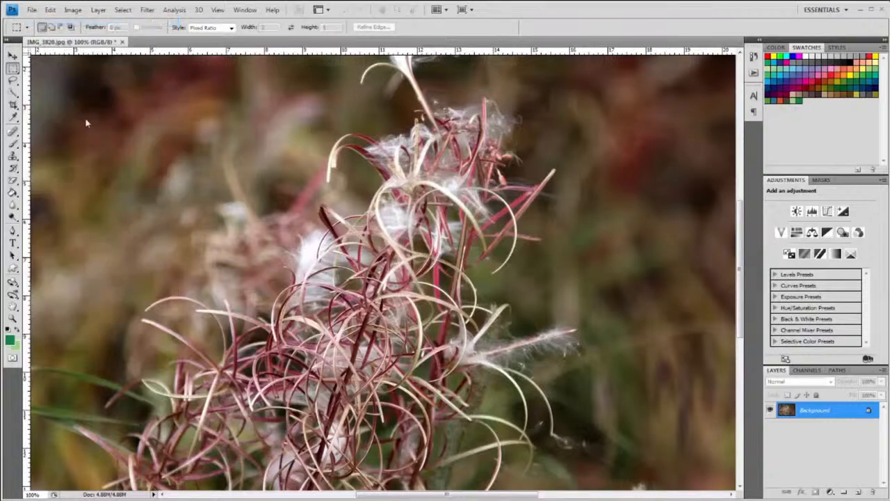
pyautogui.click(366, 190)
pyautogui.write('512')
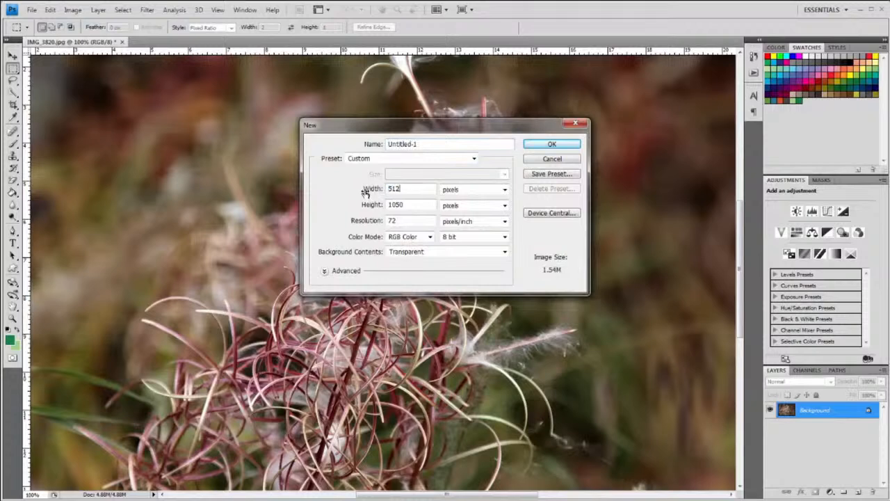
pyautogui.click(376, 205)
pyautogui.write('512')
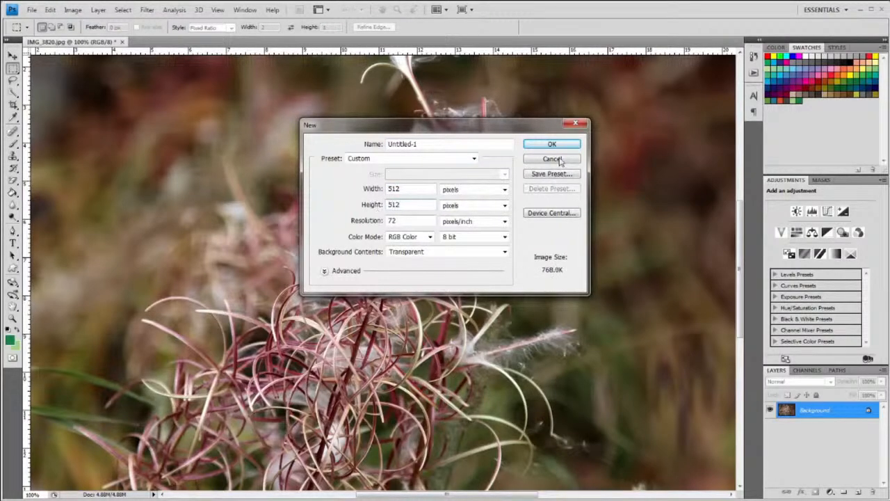
pyautogui.click(552, 144)
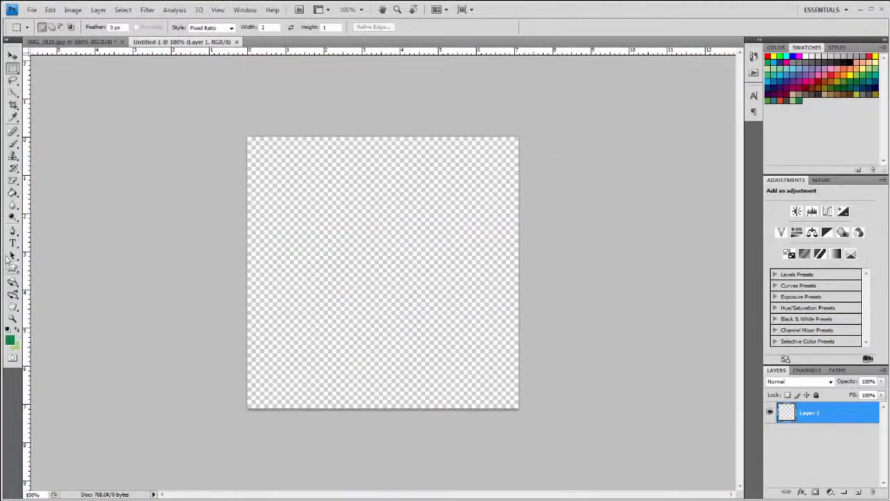
# Fill the whole canvas with solid green using the Paint Bucket
pyautogui.click(13, 193)
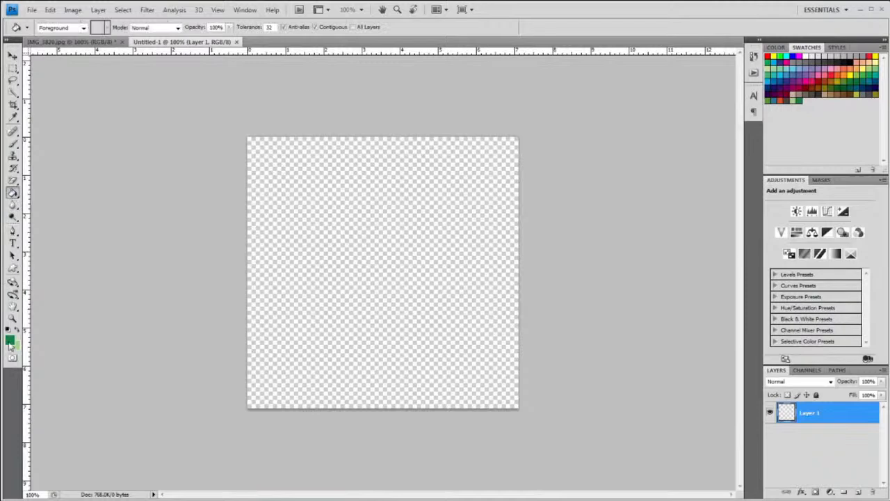
pyautogui.click(10, 341)
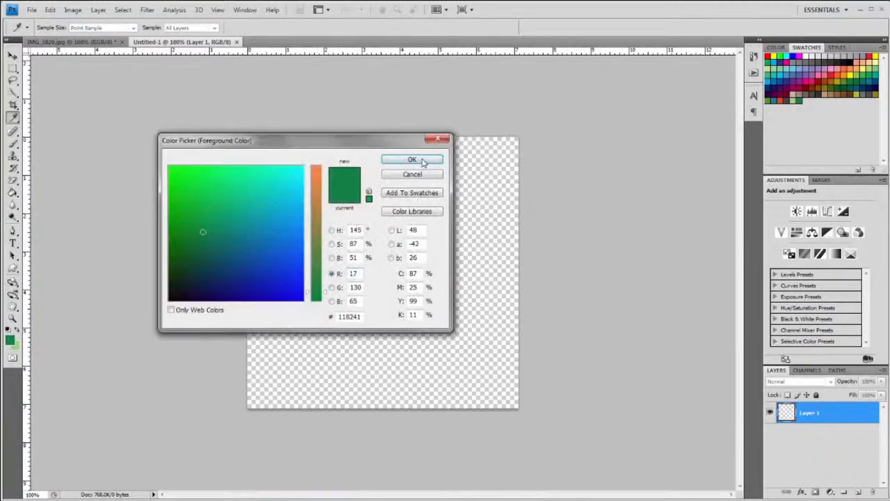
pyautogui.click(411, 160)
pyautogui.click(384, 232)
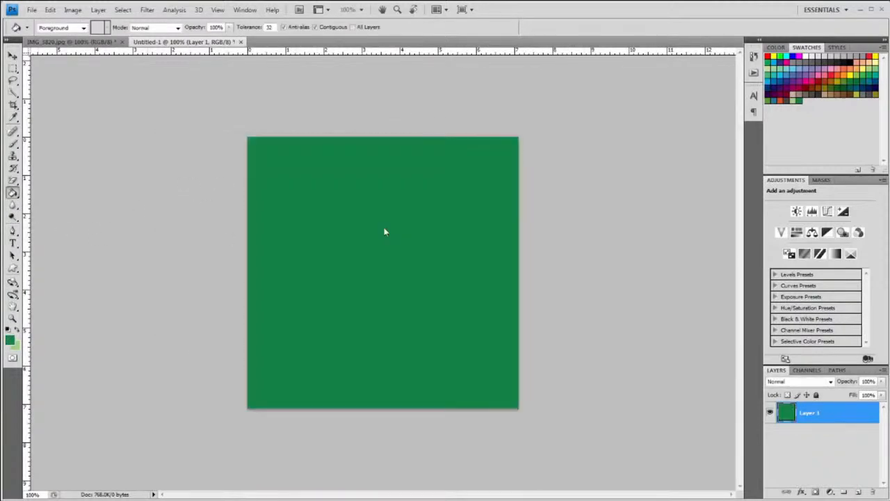
# Set the Type tool to near-black Tw Cen MT Condensed text
pyautogui.click(12, 243)
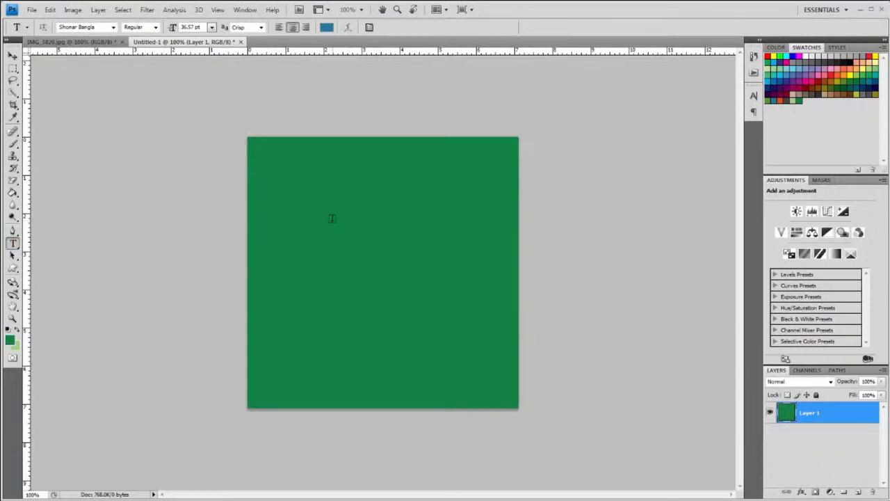
pyautogui.click(327, 29)
pyautogui.moveTo(175, 295); pyautogui.dragTo(168, 304)
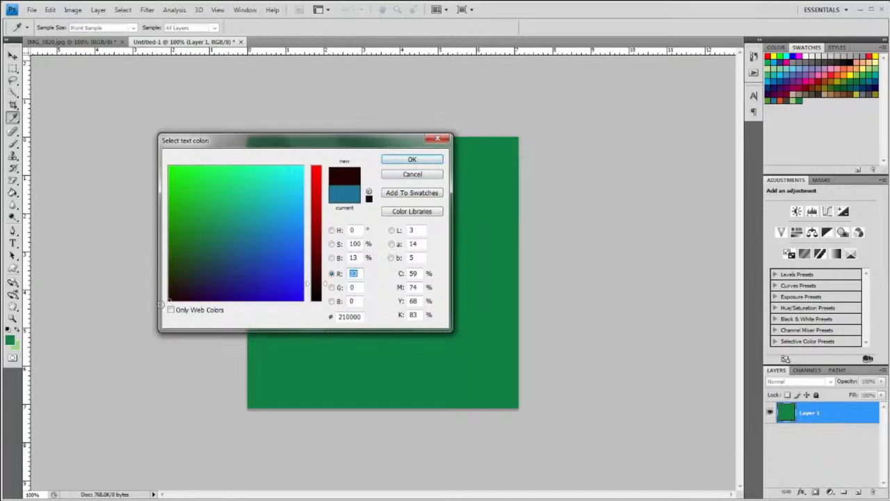
pyautogui.moveTo(173, 315); pyautogui.dragTo(164, 304)
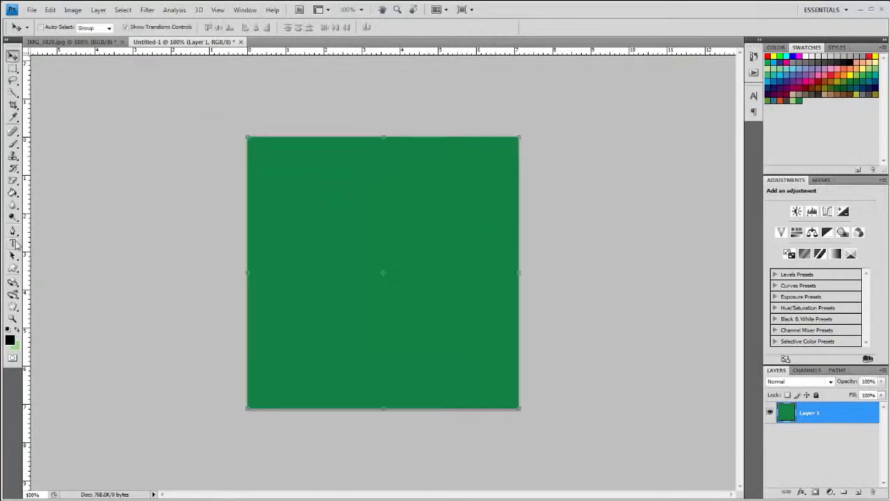
pyautogui.click(12, 244)
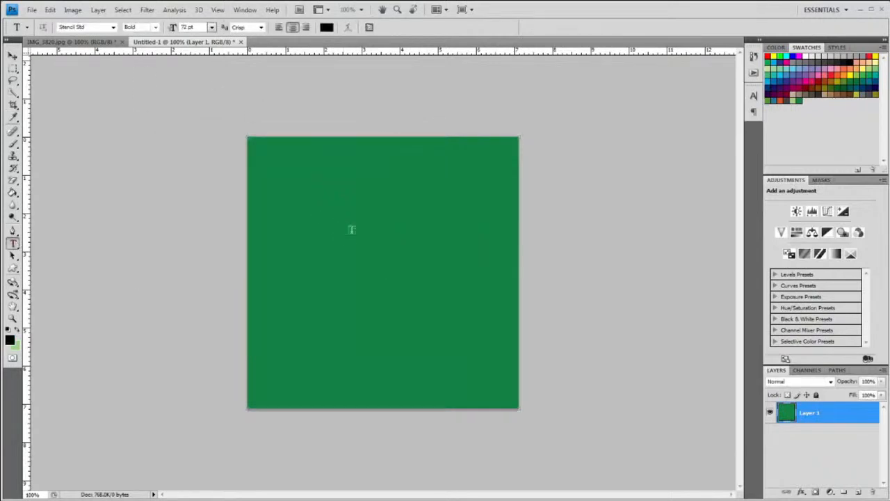
pyautogui.click(112, 28)
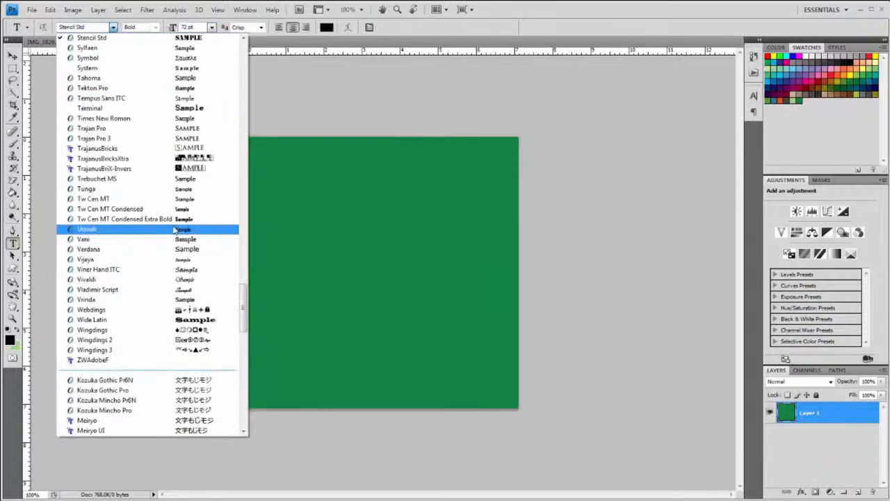
pyautogui.click(175, 210)
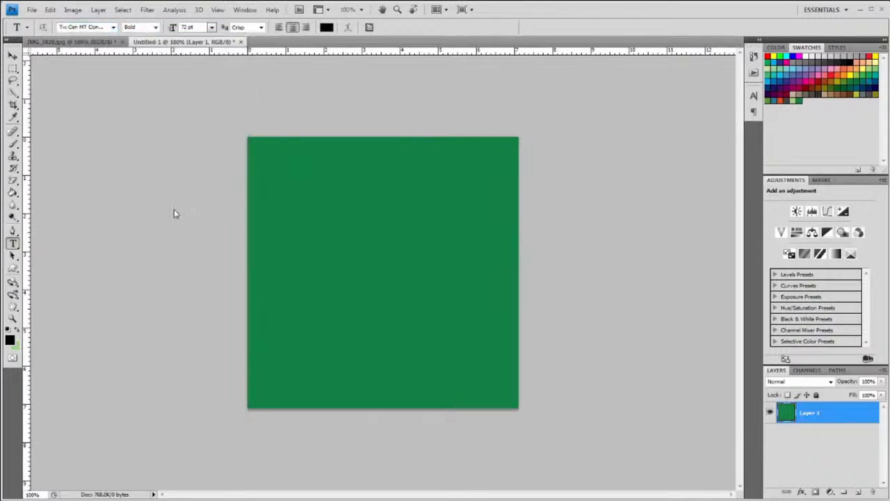
# Type a white letter F in Viner Hand ITC on the green canvas
pyautogui.click(347, 273)
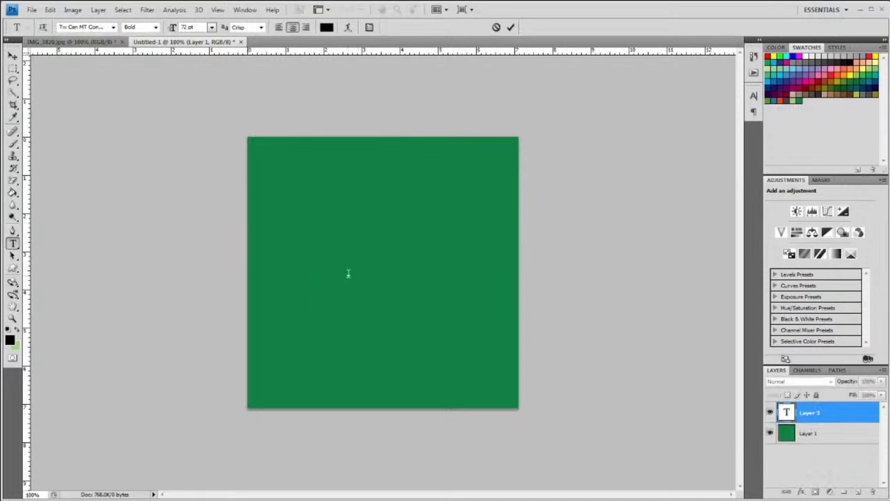
pyautogui.write('F')
pyautogui.doubleClick(343, 265)
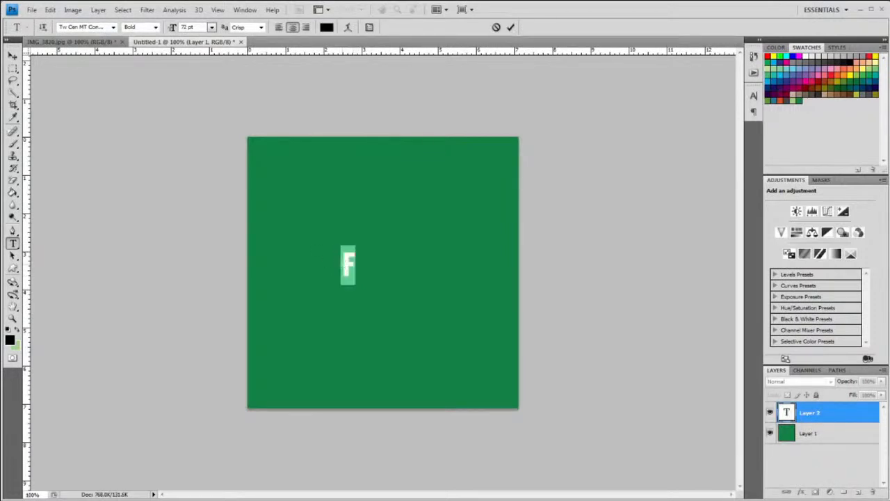
pyautogui.click(326, 28)
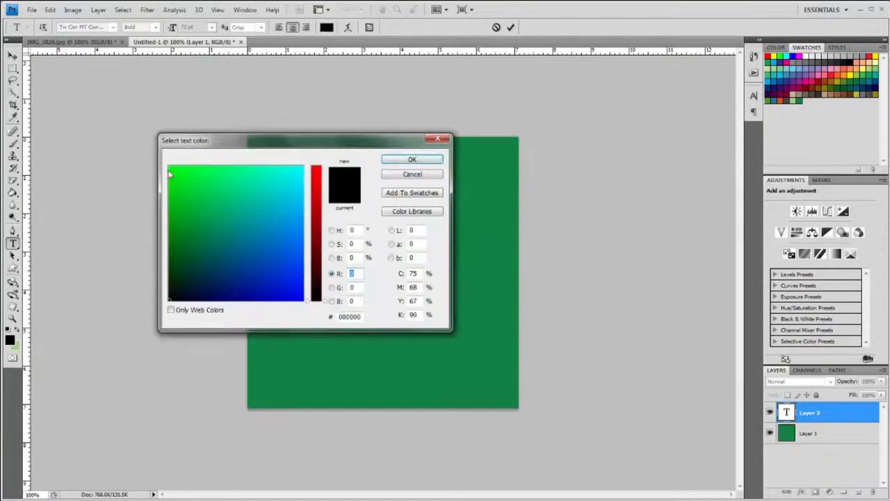
pyautogui.click(332, 230)
pyautogui.moveTo(169, 175); pyautogui.dragTo(165, 162)
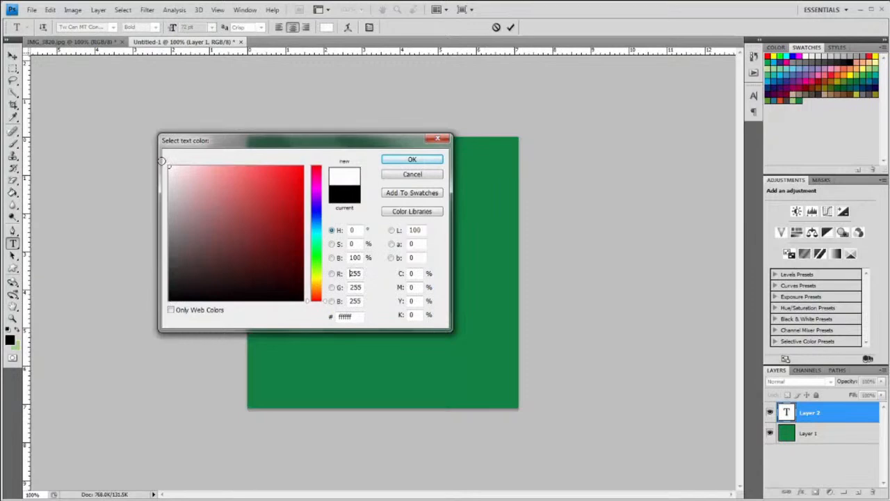
pyautogui.click(411, 159)
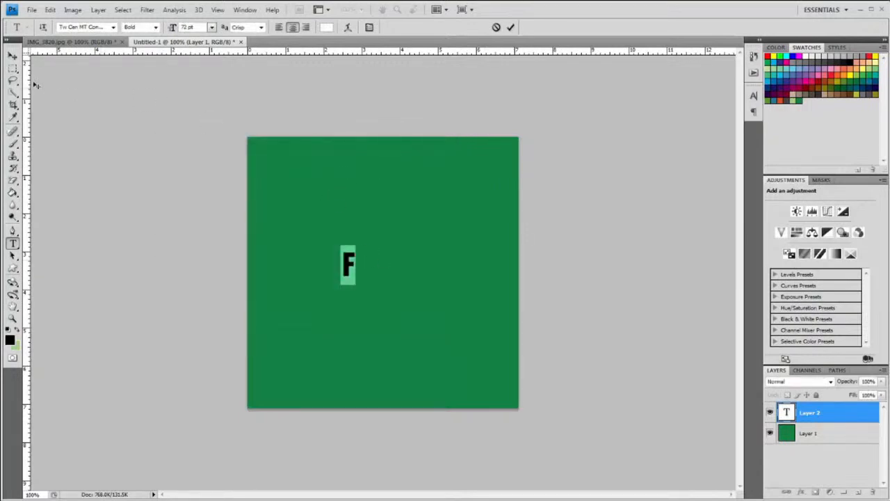
pyautogui.click(113, 27)
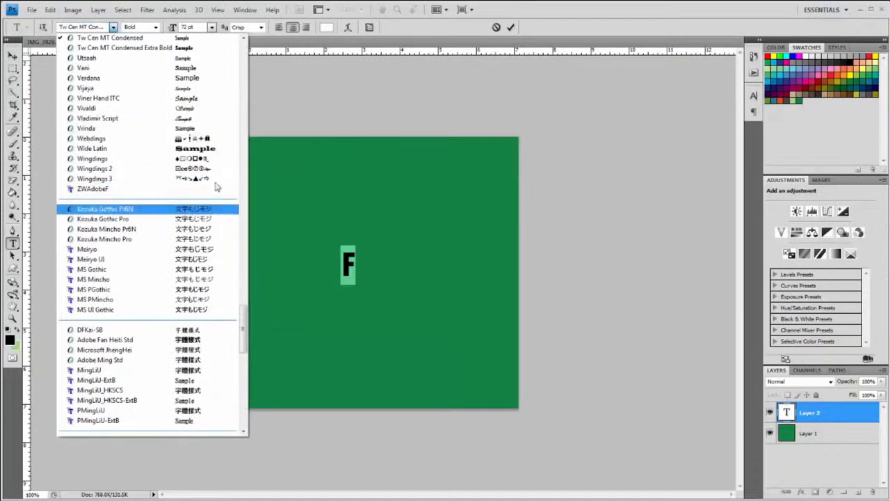
pyautogui.click(190, 98)
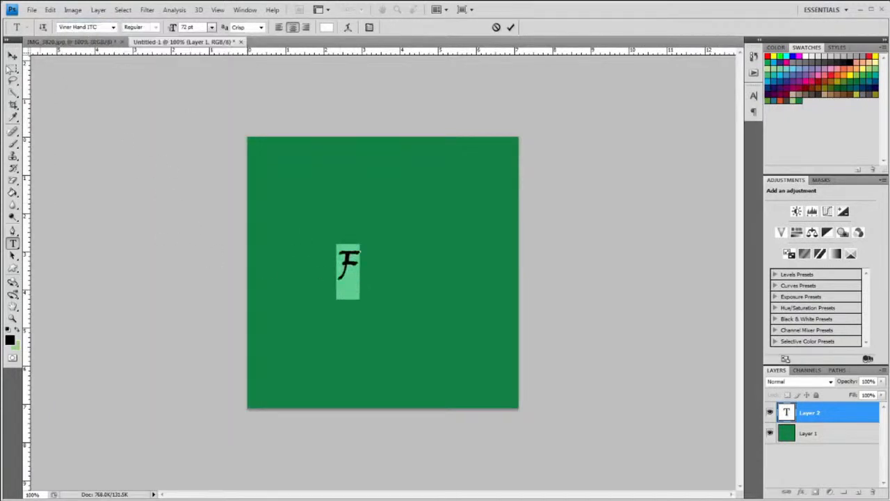
pyautogui.click(13, 55)
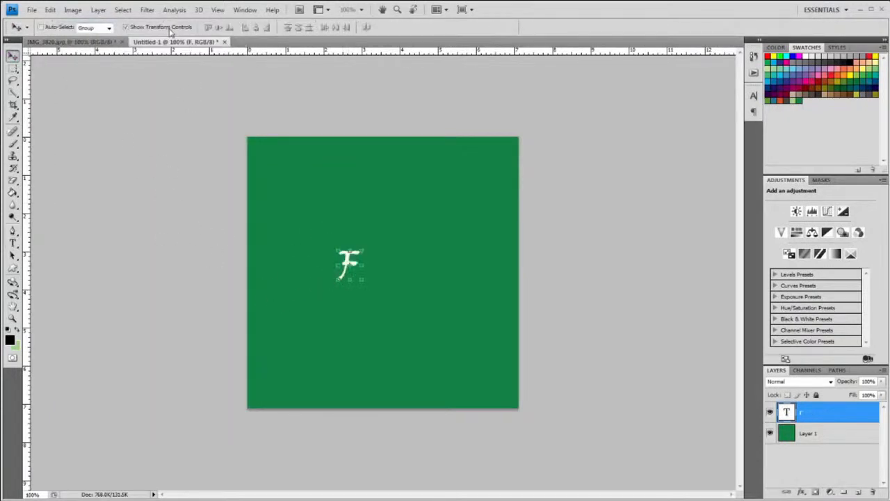
# Enlarge the F from 72 pt to 400 pt
pyautogui.click(13, 242)
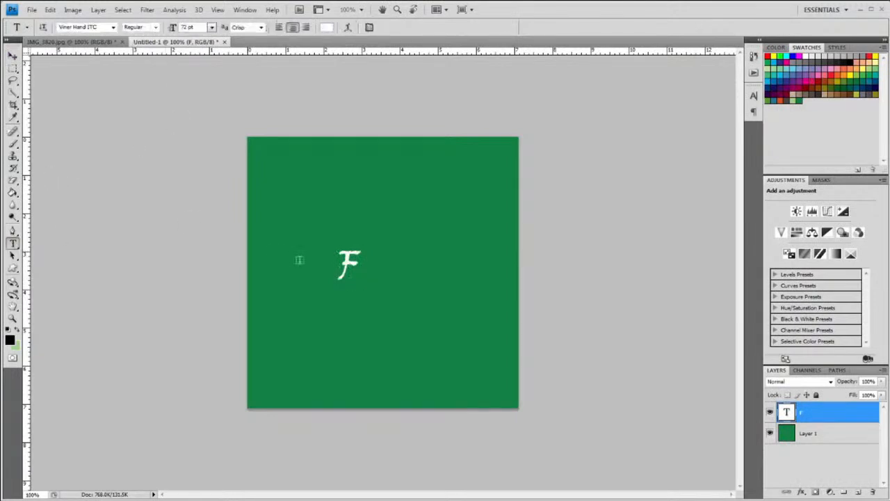
pyautogui.moveTo(338, 266); pyautogui.dragTo(362, 270)
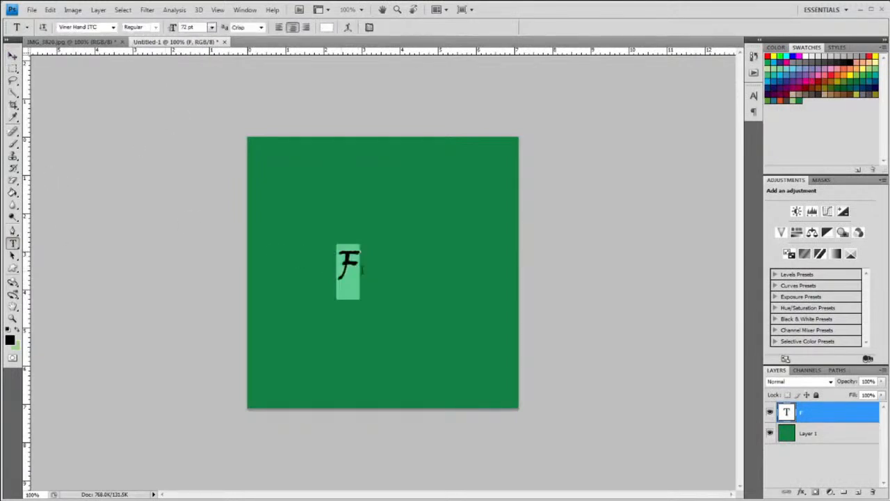
pyautogui.click(211, 27)
pyautogui.click(211, 29)
pyautogui.doubleClick(188, 27)
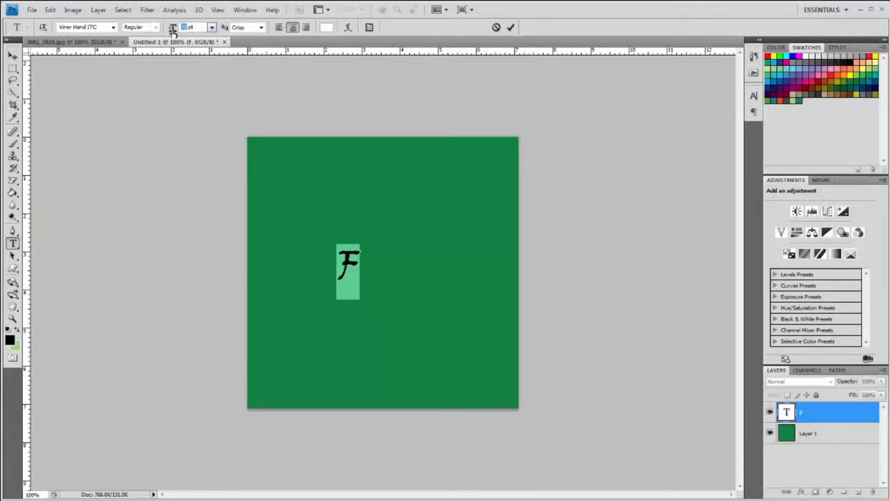
pyautogui.write('400')
pyautogui.press('Return')
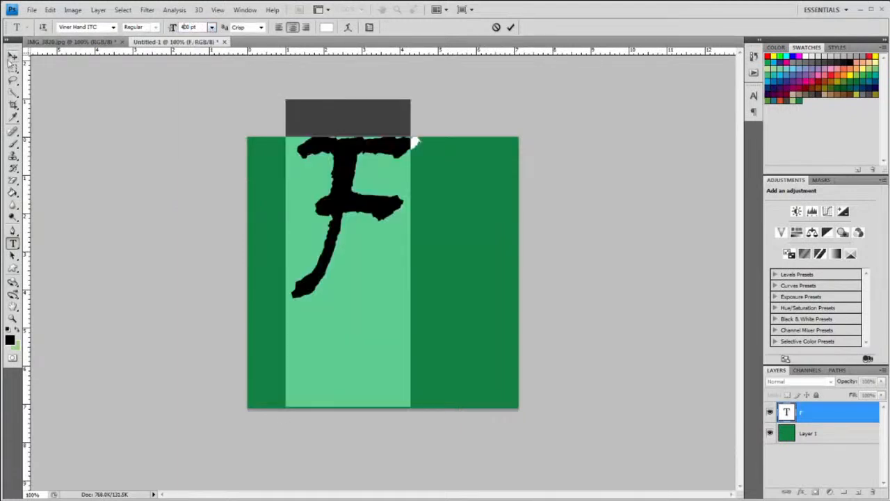
pyautogui.click(12, 56)
# Center the F, enlarge it to 600 pt, and commit the text
pyautogui.moveTo(420, 384); pyautogui.dragTo(454, 449)
pyautogui.click(12, 244)
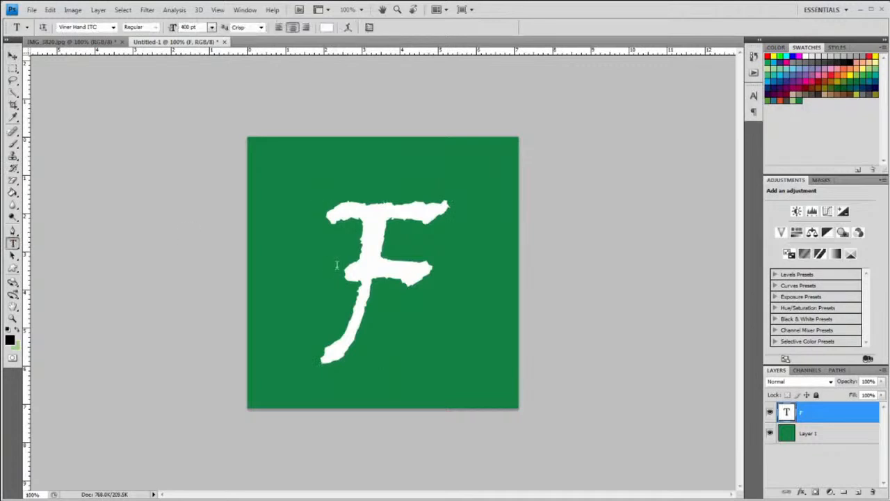
pyautogui.doubleClick(417, 294)
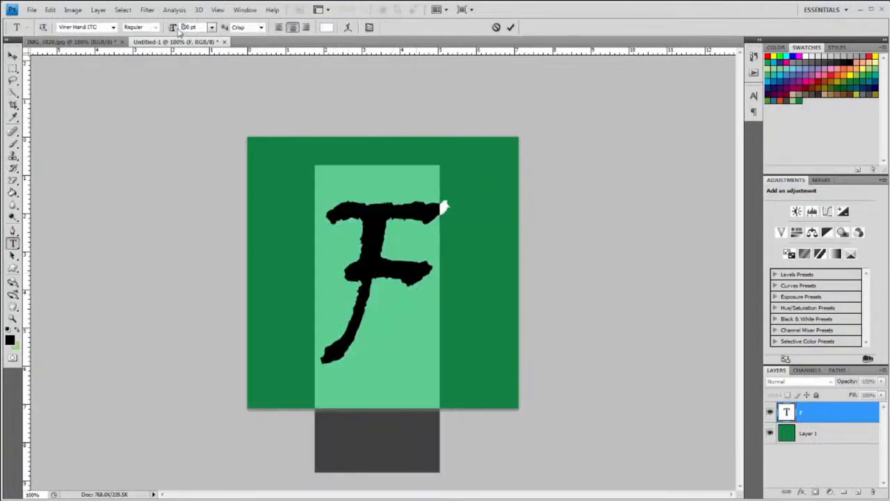
pyautogui.moveTo(177, 29); pyautogui.dragTo(193, 49)
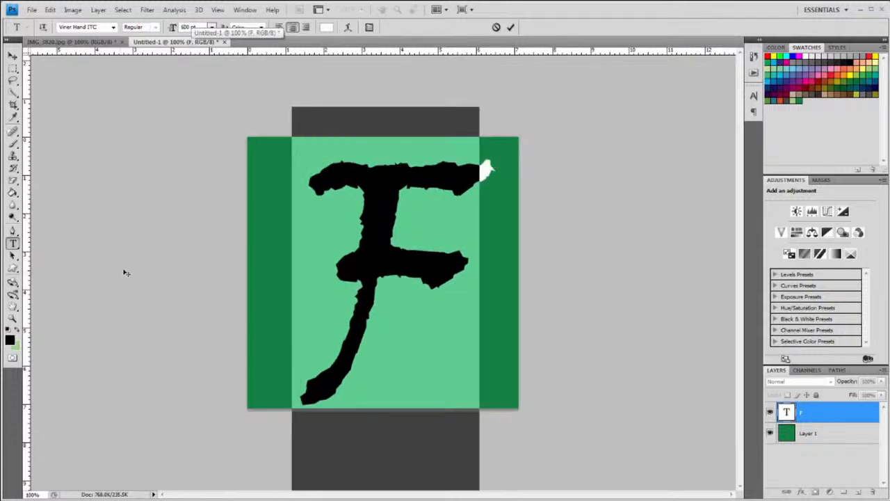
pyautogui.moveTo(123, 273); pyautogui.dragTo(119, 270)
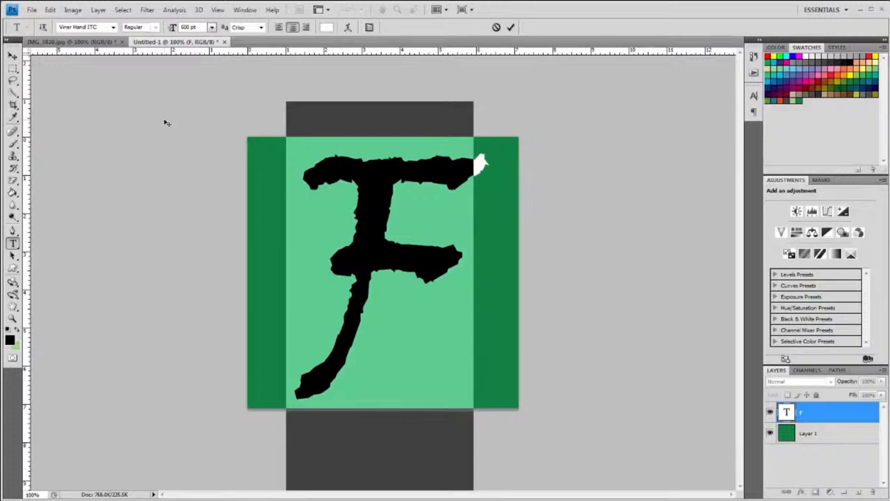
pyautogui.click(11, 57)
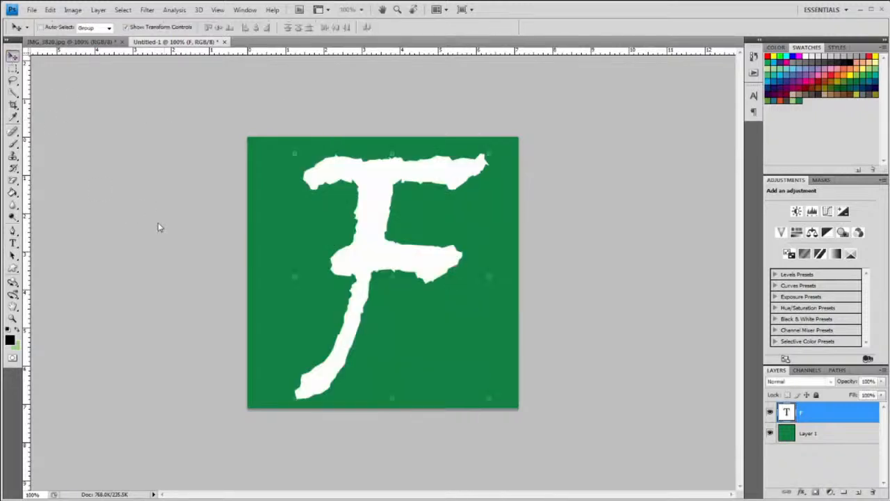
# Save for Web as a PNG-8 file named icon in the Brochure Site folder
pyautogui.click(31, 10)
pyautogui.click(53, 172)
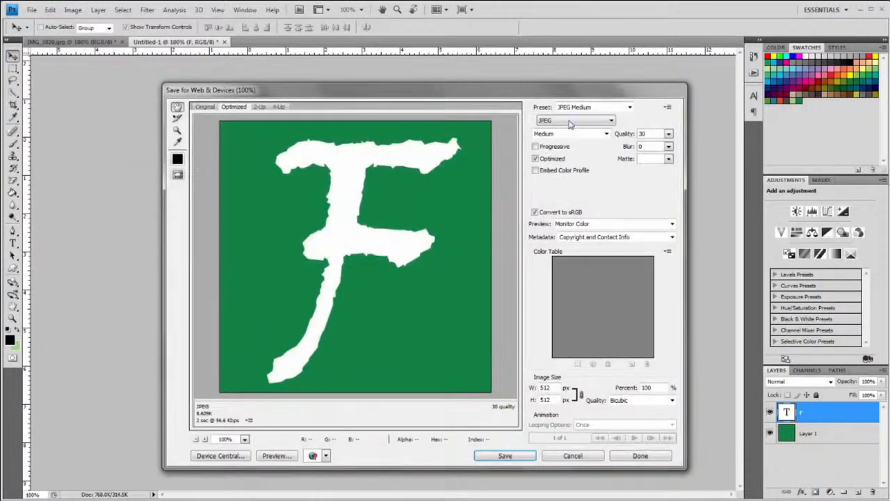
pyautogui.click(570, 123)
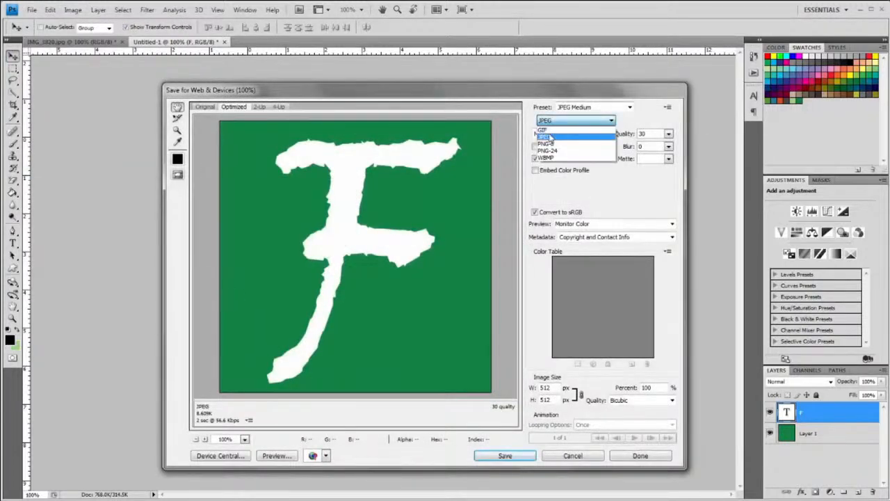
pyautogui.click(548, 143)
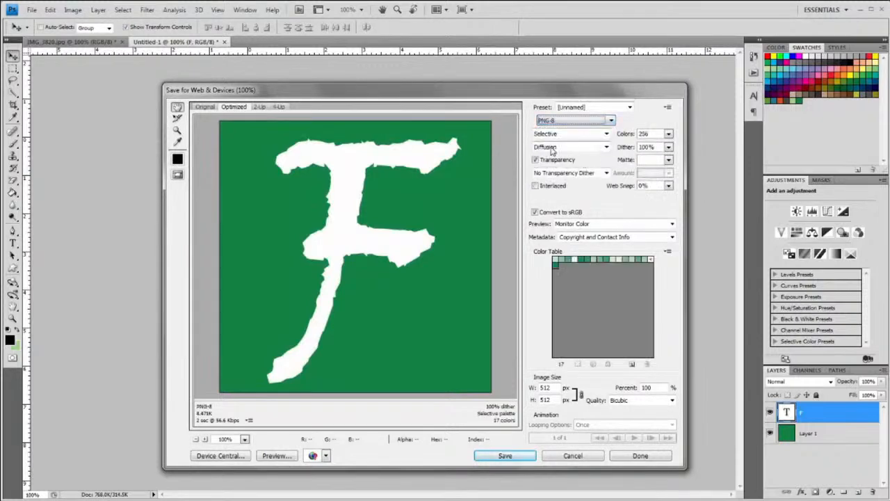
pyautogui.click(505, 456)
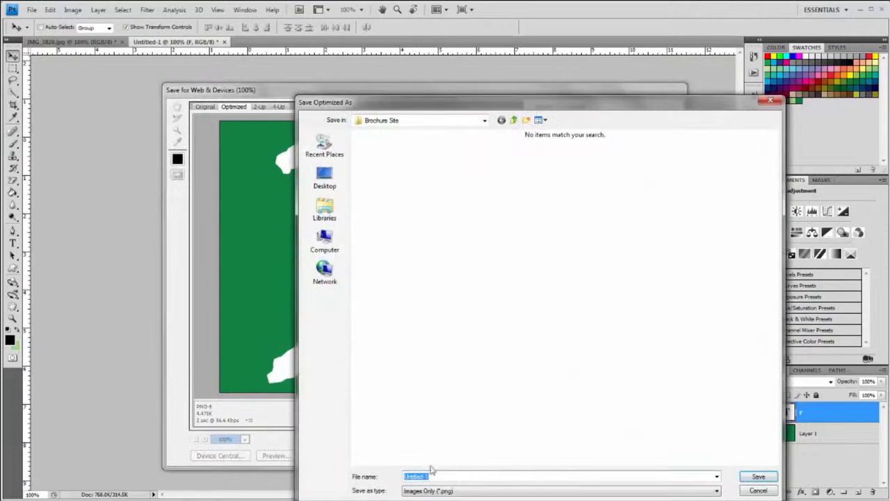
pyautogui.press('BackSpace')
pyautogui.click(758, 477)
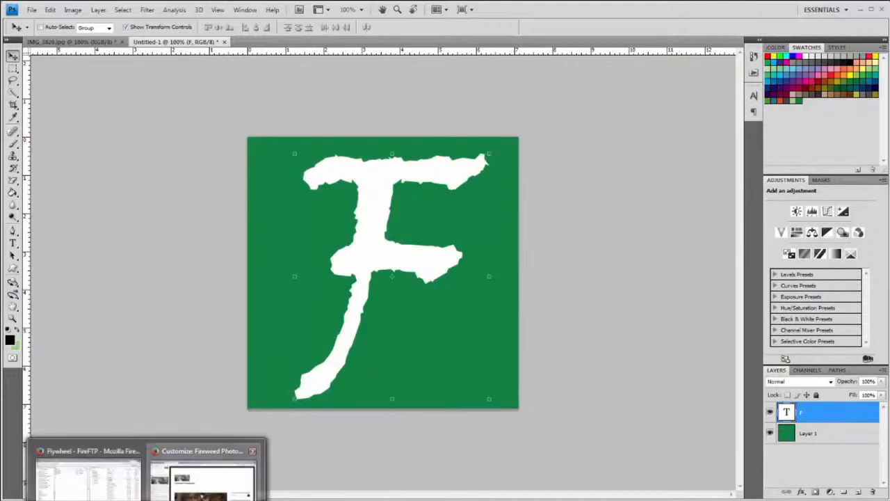
pyautogui.click(204, 473)
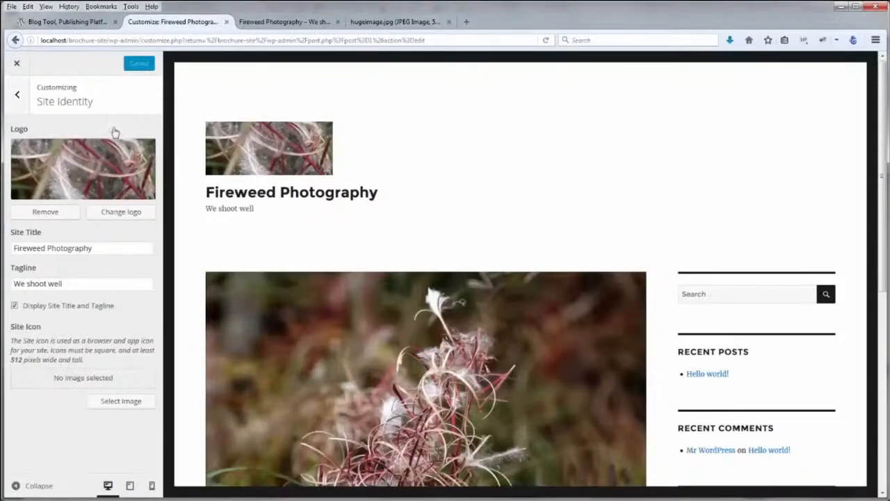
# Upload icon.png as the Site Icon and publish the Customizer change
pyautogui.click(119, 401)
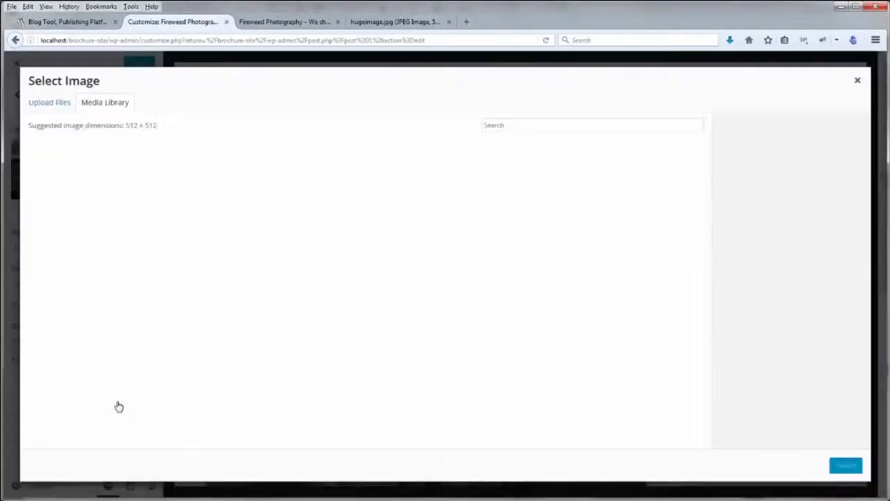
pyautogui.click(48, 103)
pyautogui.click(445, 272)
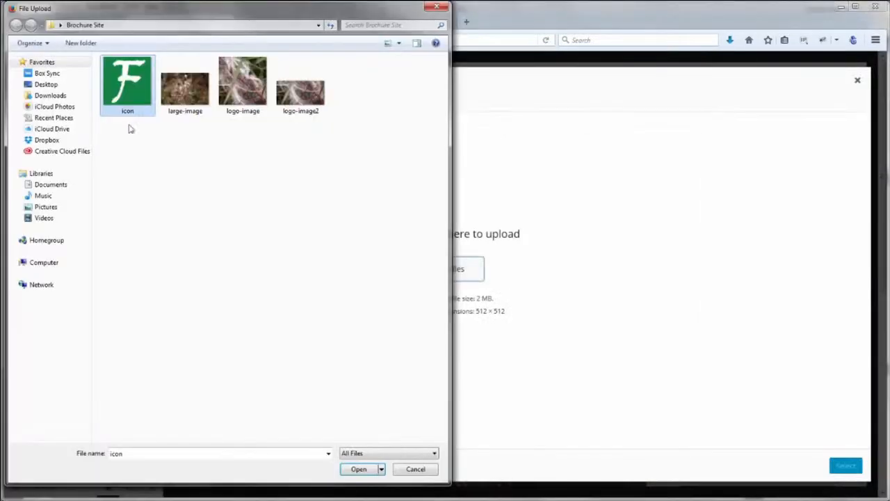
pyautogui.click(359, 468)
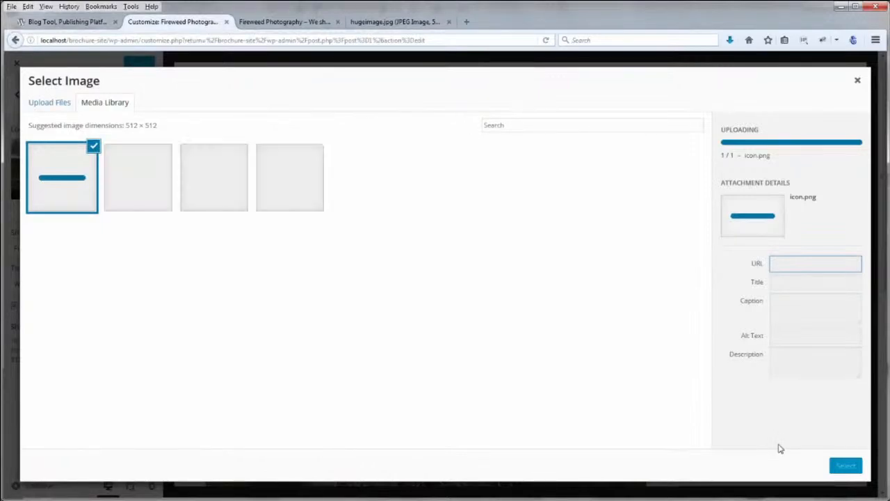
pyautogui.click(850, 469)
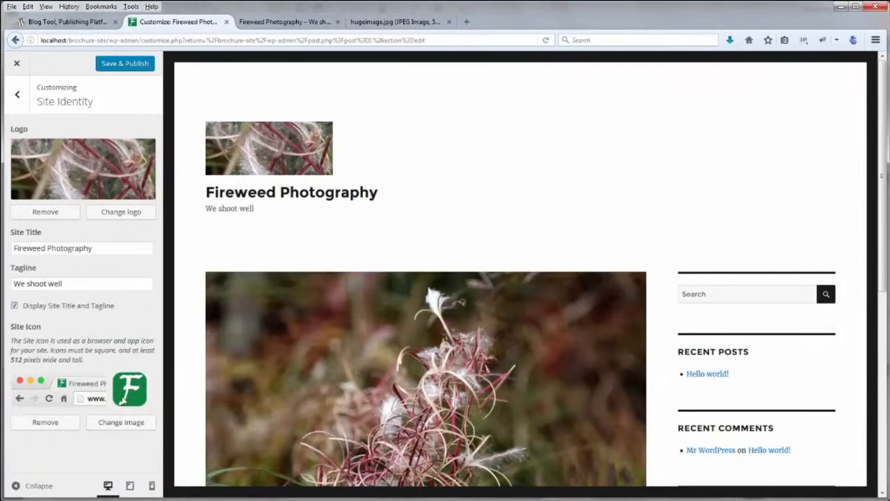
pyautogui.click(118, 66)
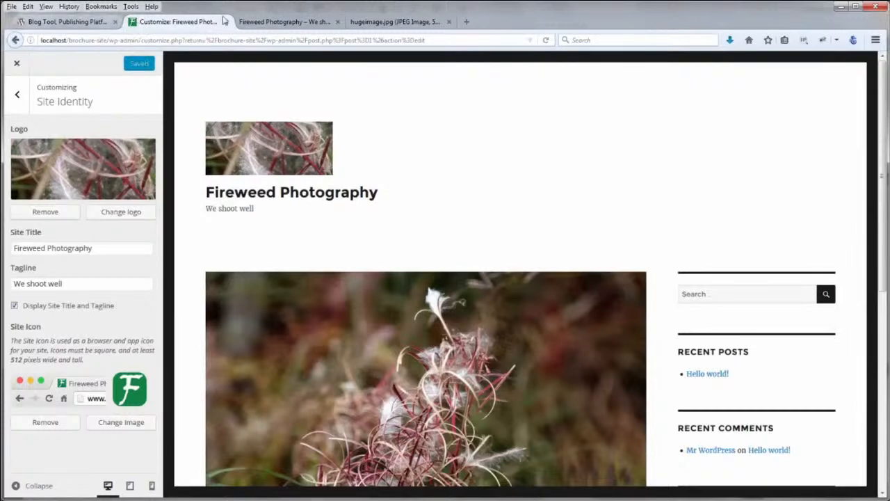
pyautogui.click(257, 22)
# Refresh the live Fireweed Photography site and read the Hello world! post
pyautogui.click(544, 42)
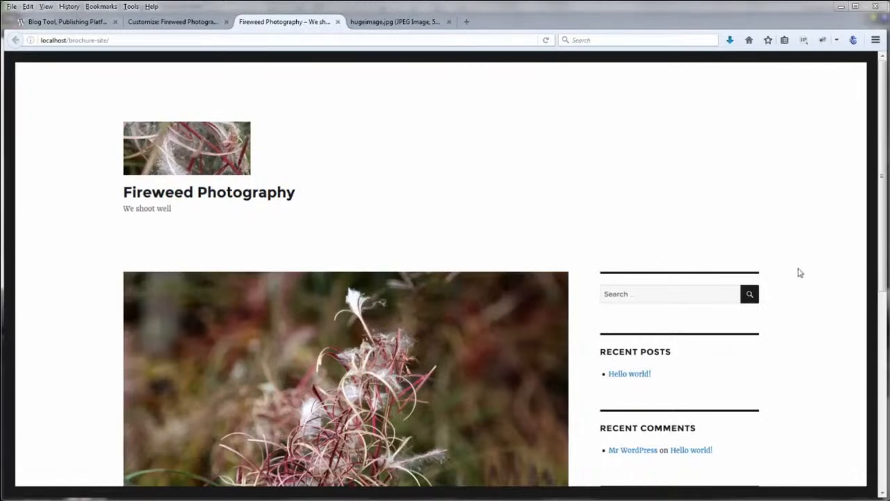
pyautogui.scroll(-5, 800, 273)
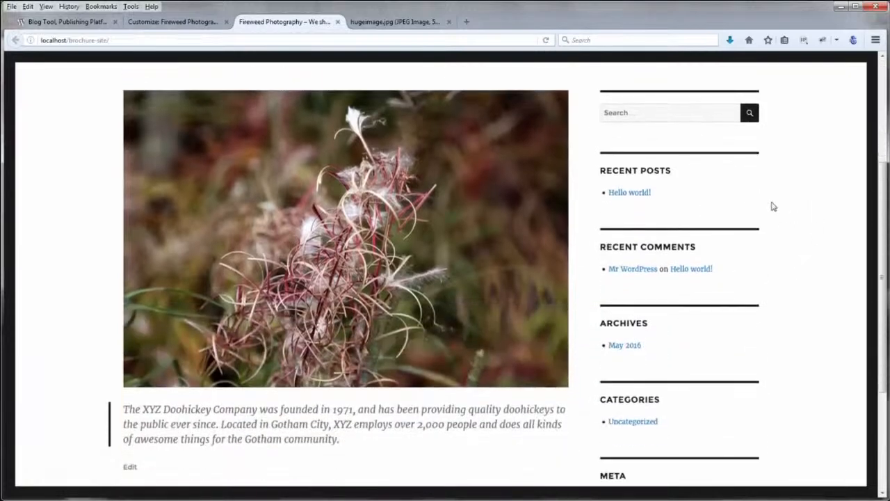
pyautogui.click(624, 196)
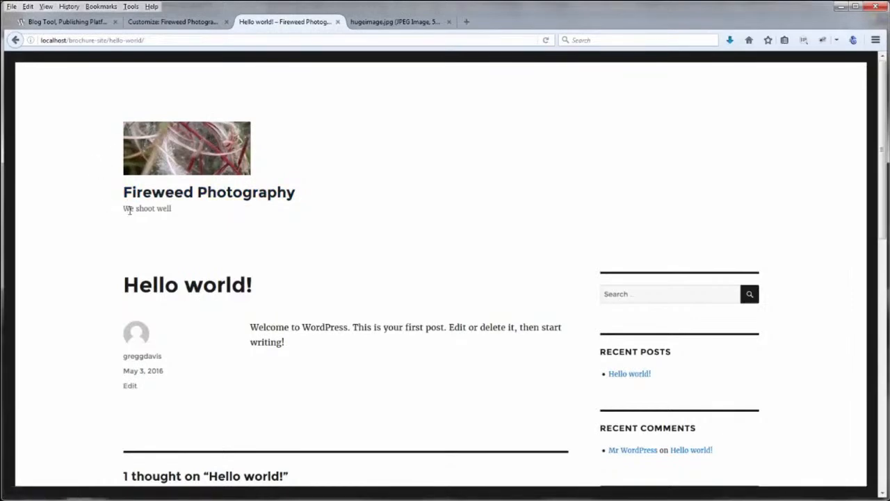
pyautogui.scroll(-3, 87, 269)
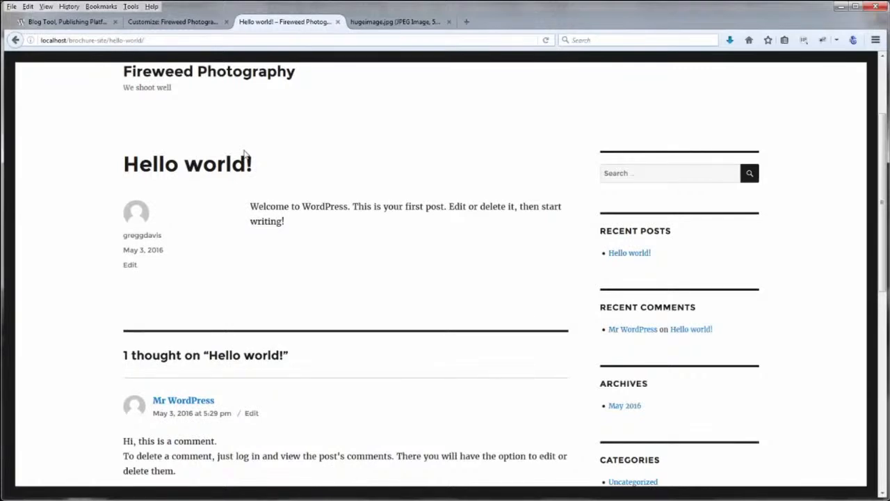
pyautogui.moveTo(259, 164); pyautogui.dragTo(139, 165)
pyautogui.click(163, 154)
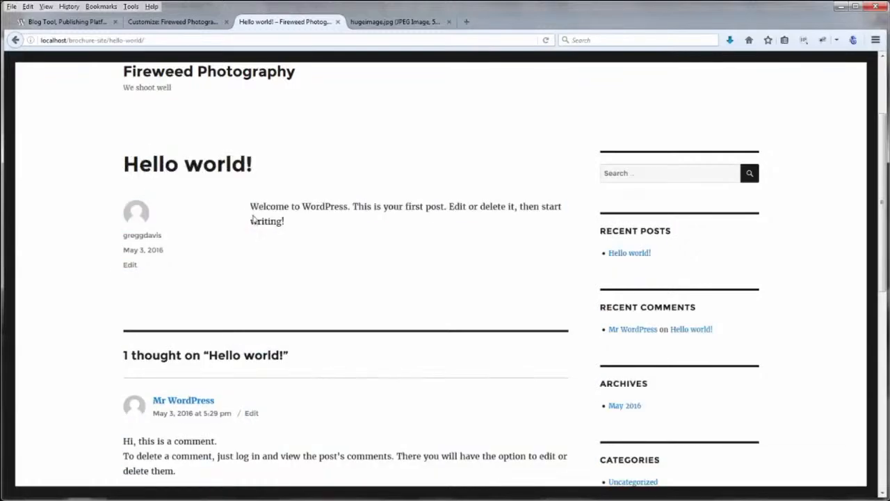
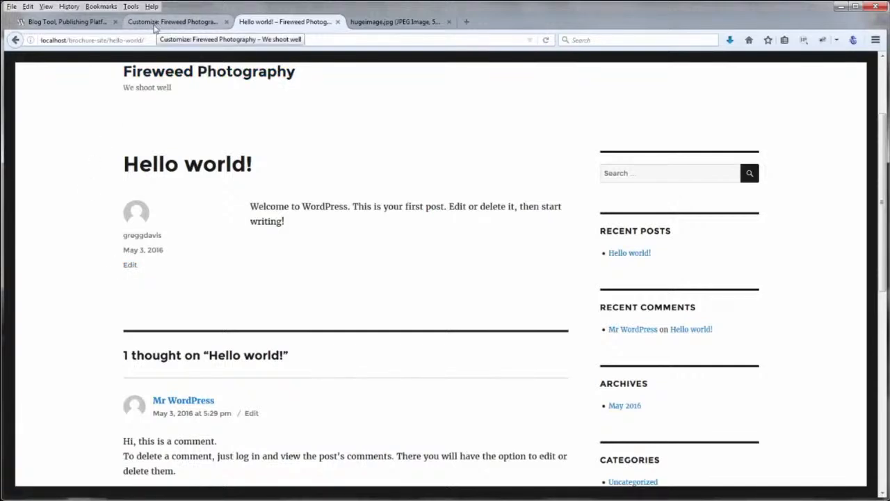
# Close the site customizer
pyautogui.scroll(-3, 74, 194)
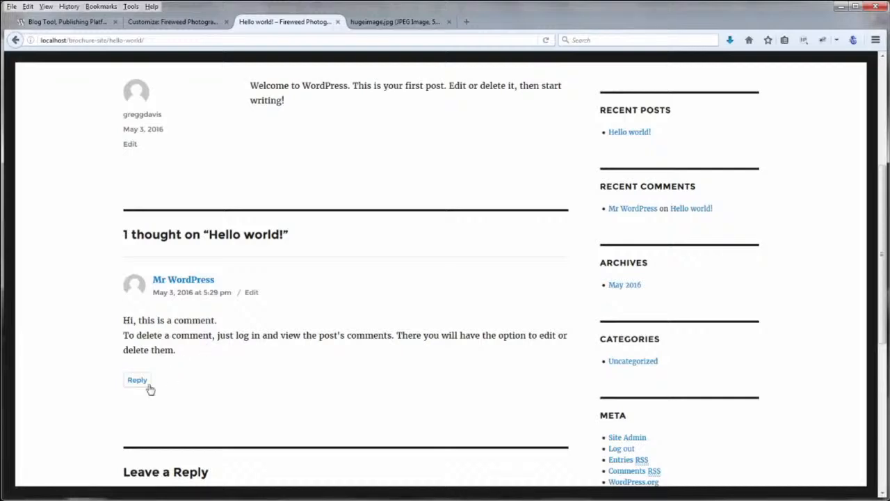
pyautogui.scroll(-3, 89, 344)
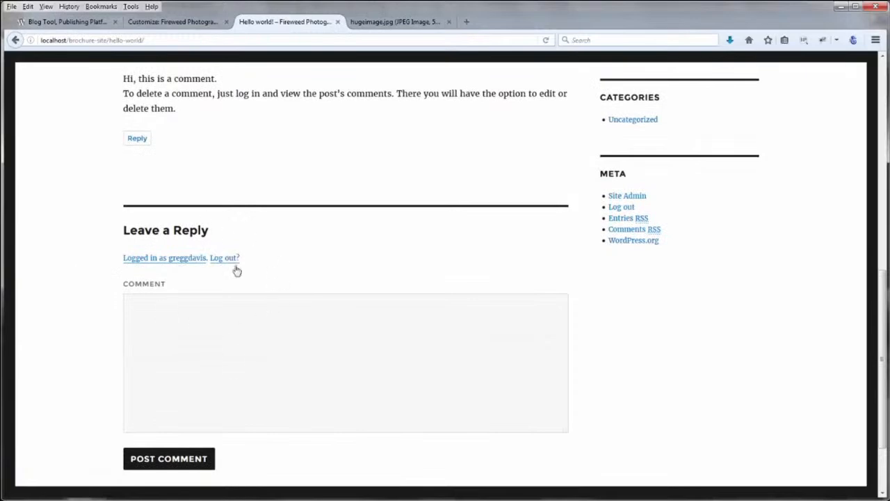
pyautogui.scroll(-1, 100, 363)
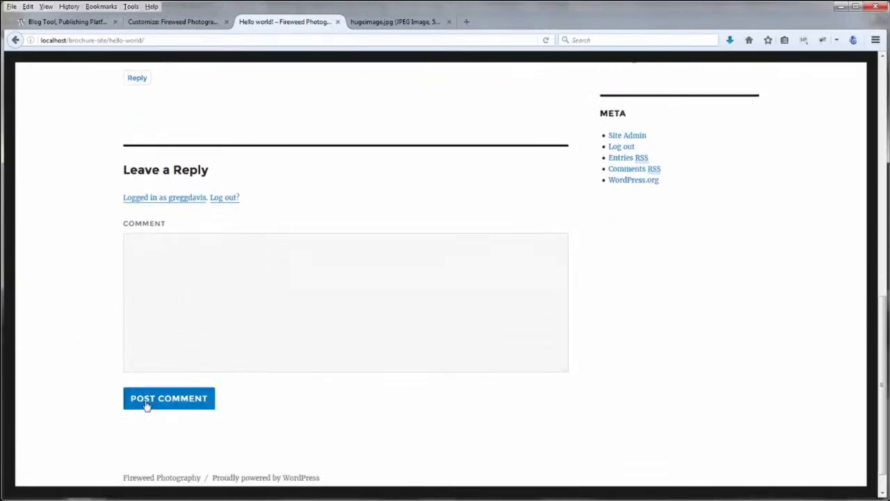
pyautogui.scroll(7, 89, 372)
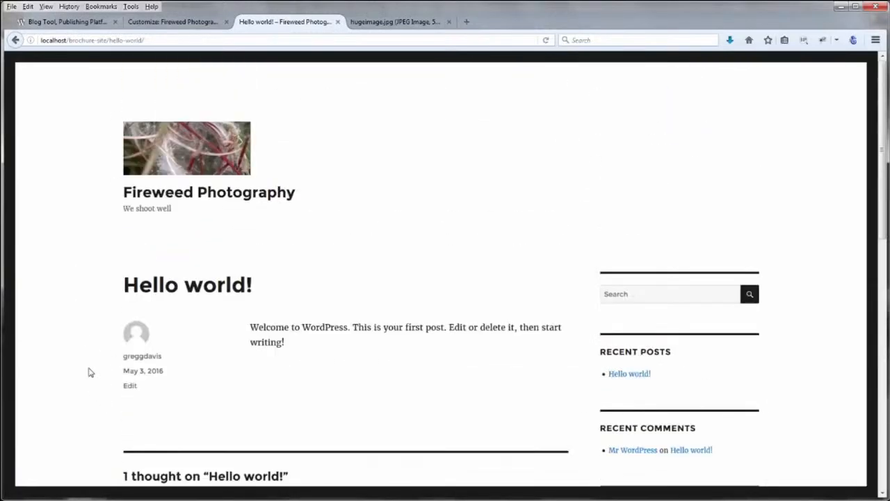
pyautogui.click(185, 26)
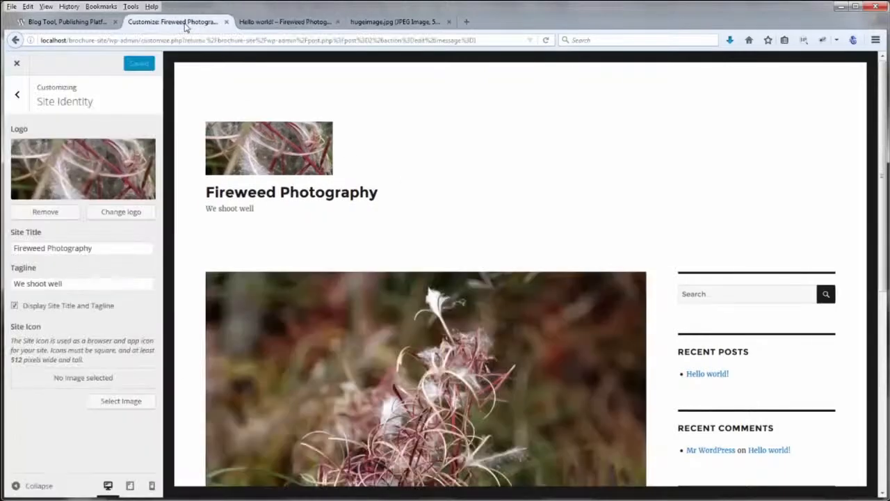
pyautogui.click(17, 64)
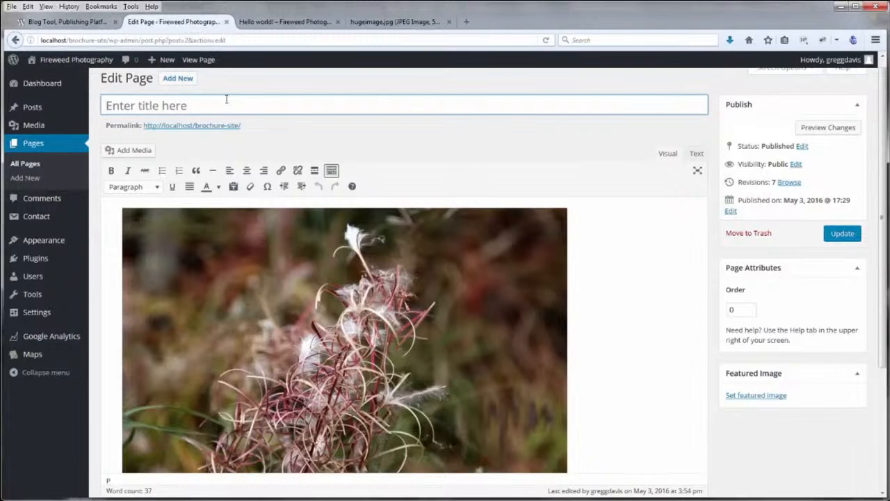
# Open 'Hello world!' from All Posts in the editor, then view the published post
pyautogui.click(34, 109)
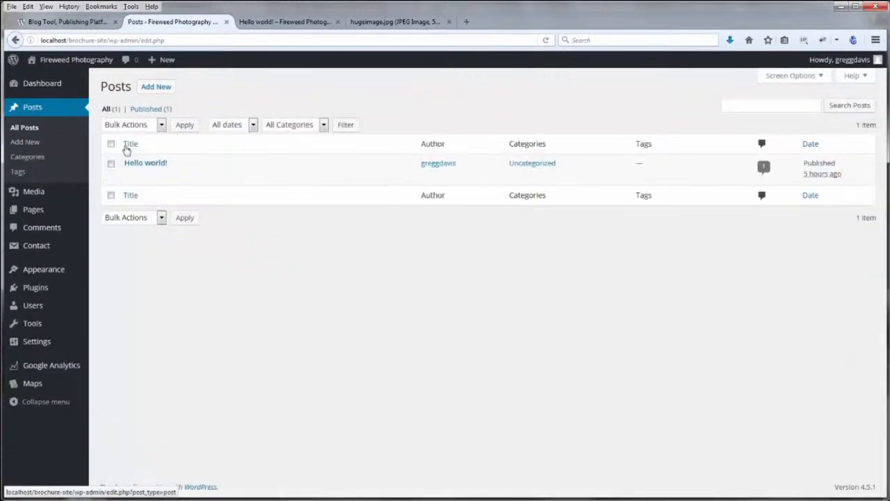
pyautogui.click(138, 166)
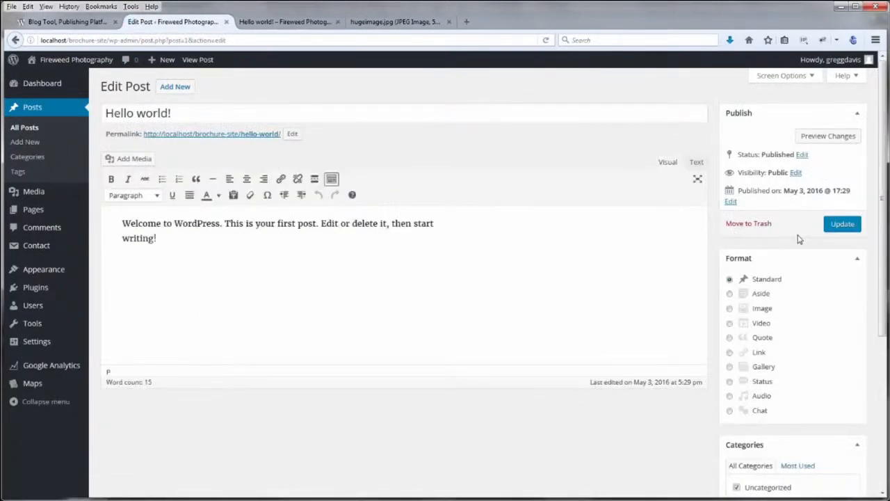
pyautogui.click(278, 22)
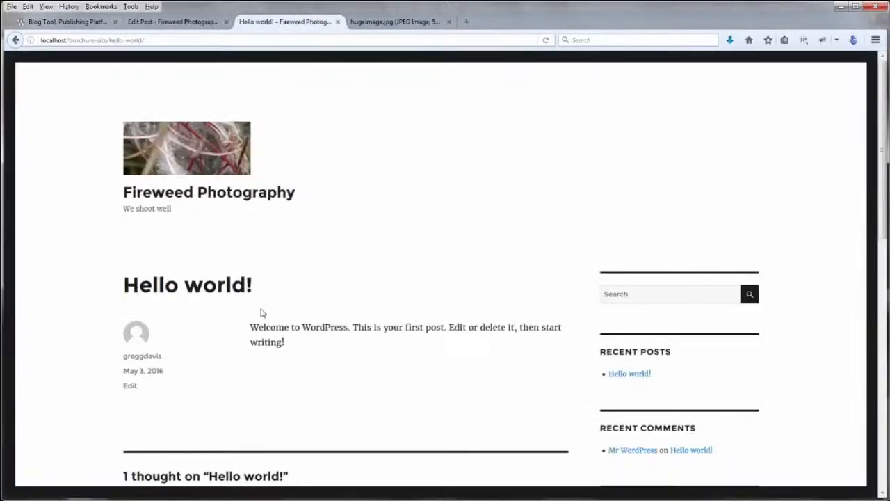
pyautogui.click(196, 21)
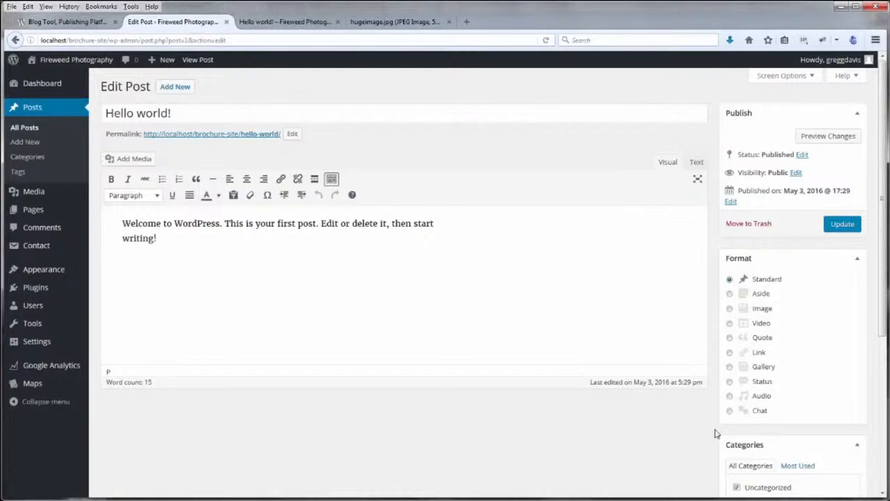
pyautogui.scroll(-5, 699, 410)
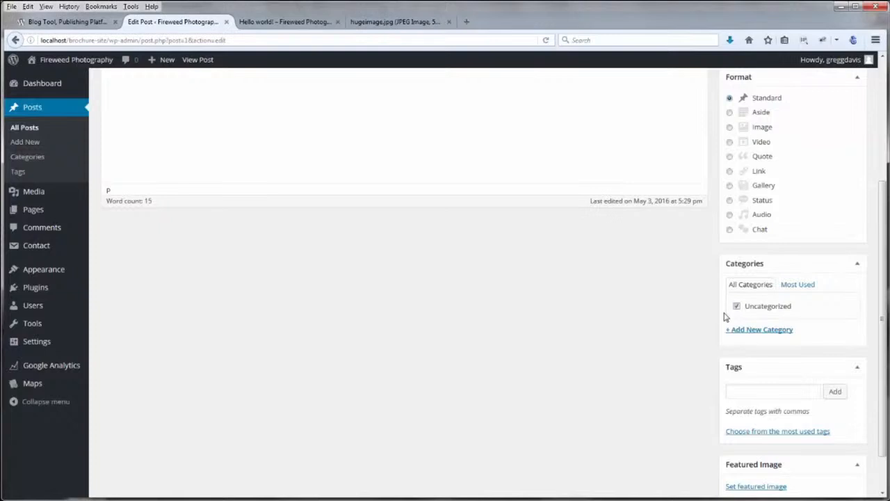
pyautogui.scroll(5, 704, 314)
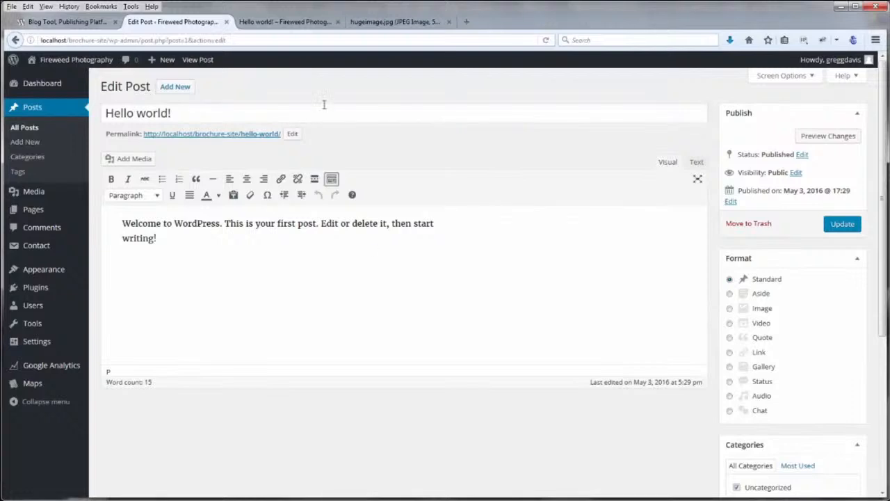
pyautogui.click(290, 22)
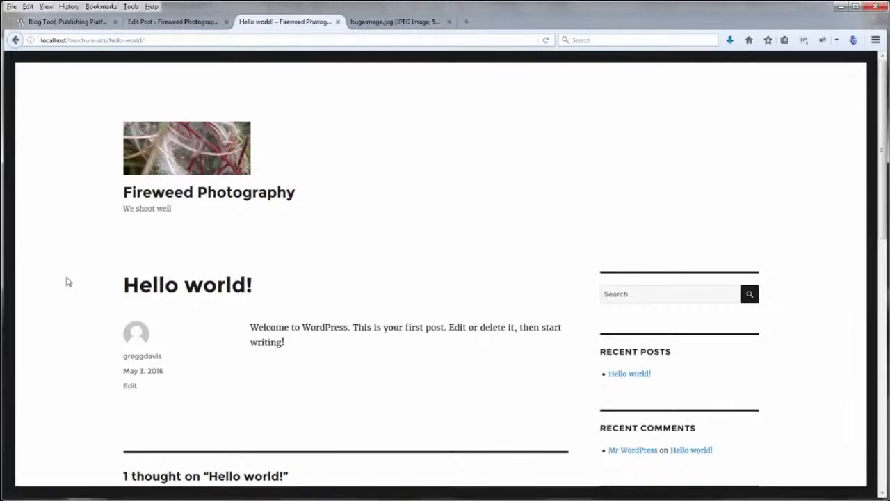
# Go from the post to the site's front page and scroll through it
pyautogui.scroll(-5, 68, 281)
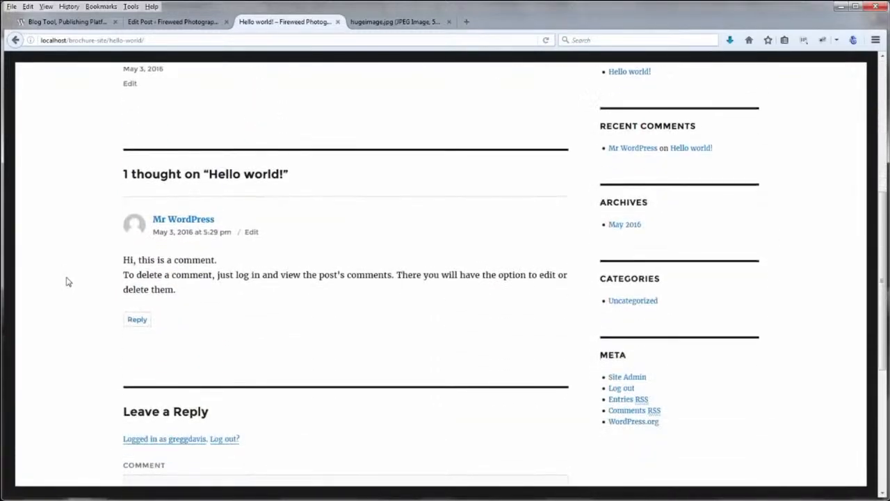
pyautogui.scroll(5, 68, 282)
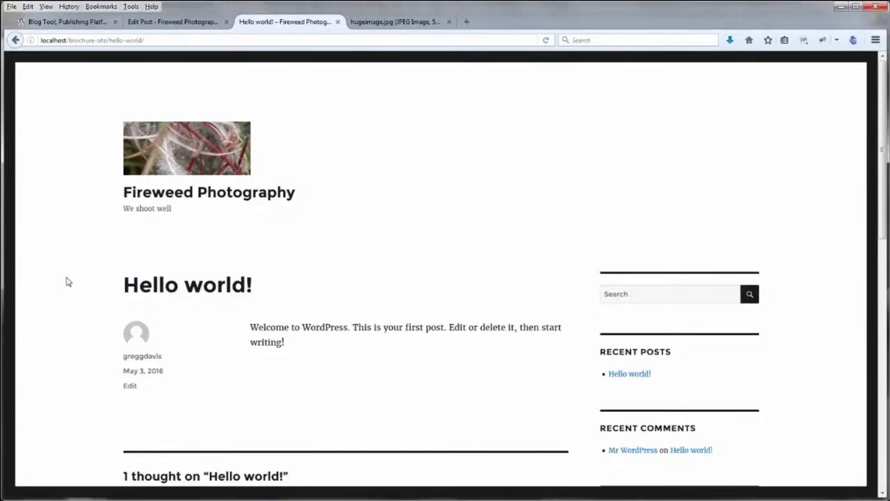
pyautogui.click(143, 193)
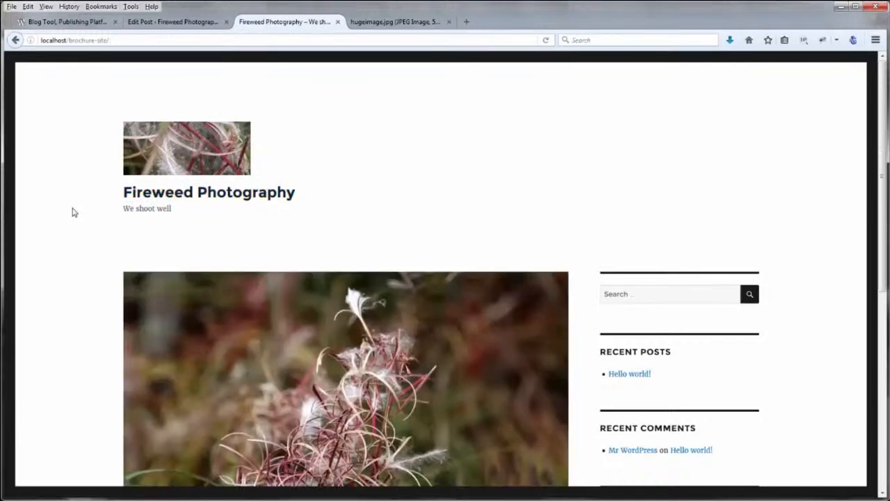
pyautogui.scroll(-5, 73, 211)
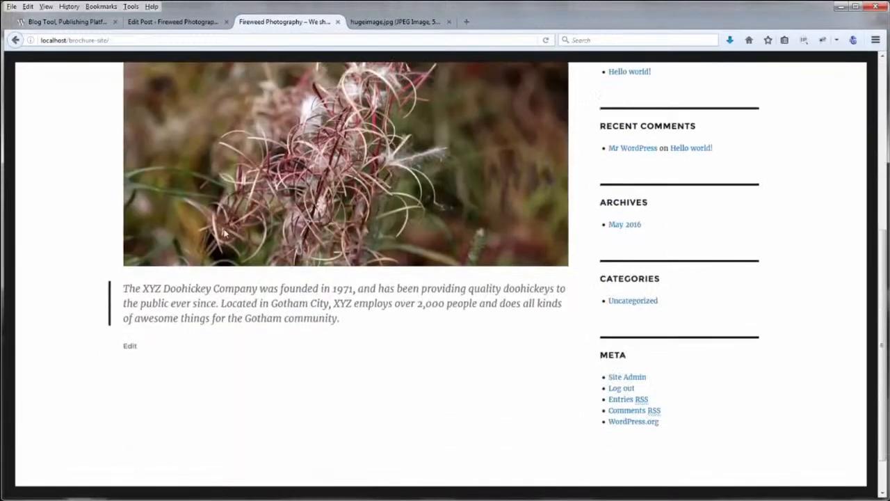
pyautogui.scroll(2, 52, 330)
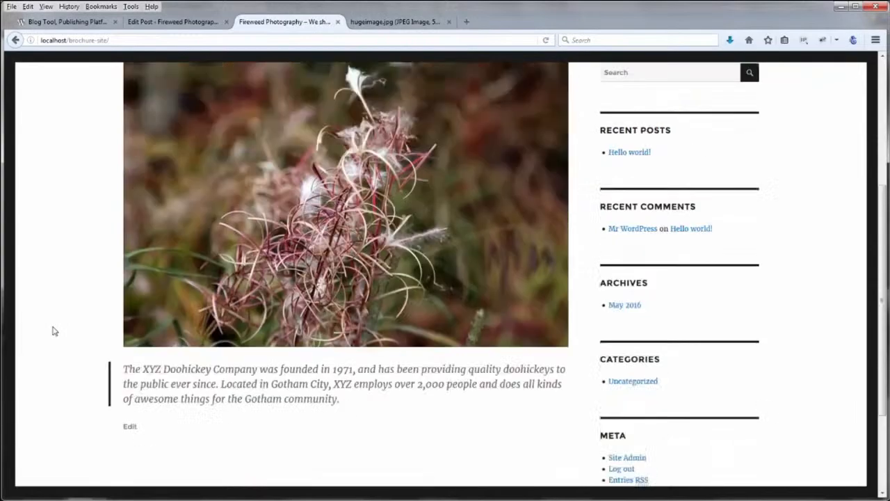
pyautogui.scroll(5, 53, 331)
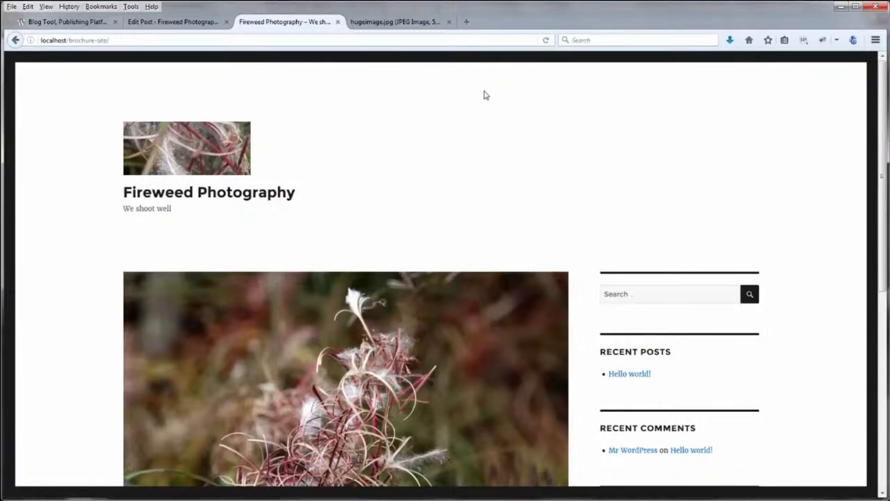
pyautogui.scroll(-1, 816, 265)
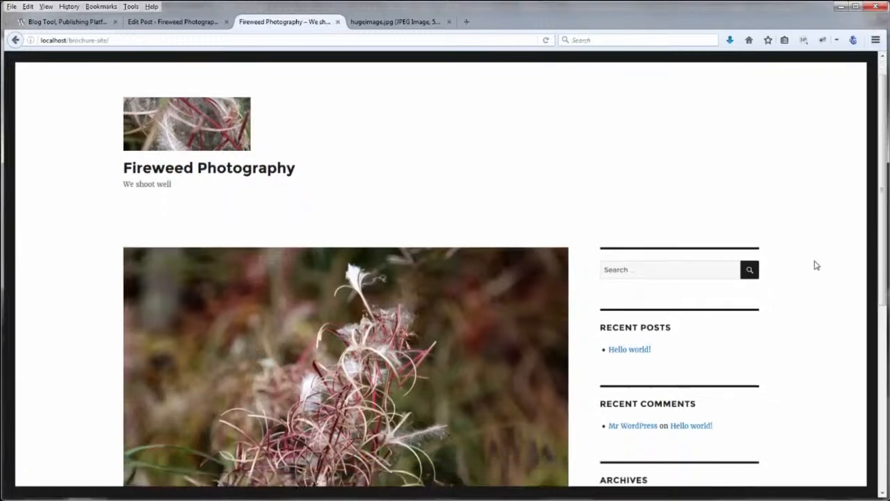
pyautogui.scroll(-5, 816, 266)
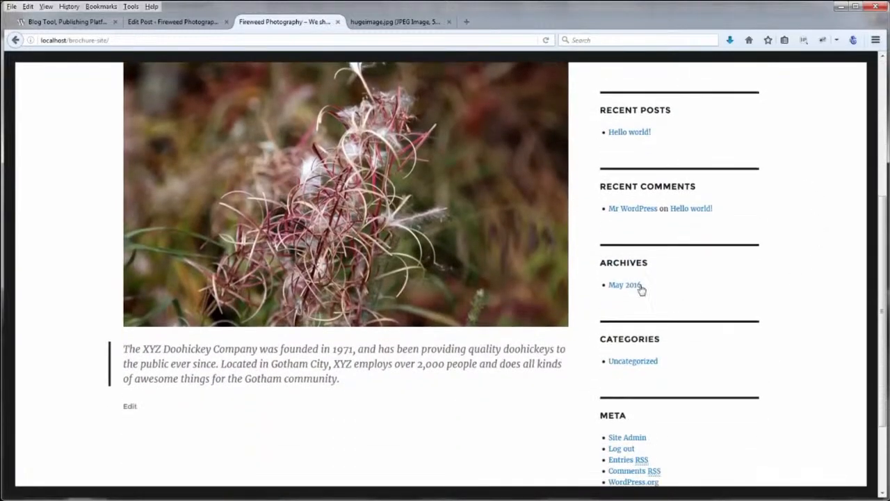
# Browse the May 2016 post archive, then reload the front page
pyautogui.click(633, 286)
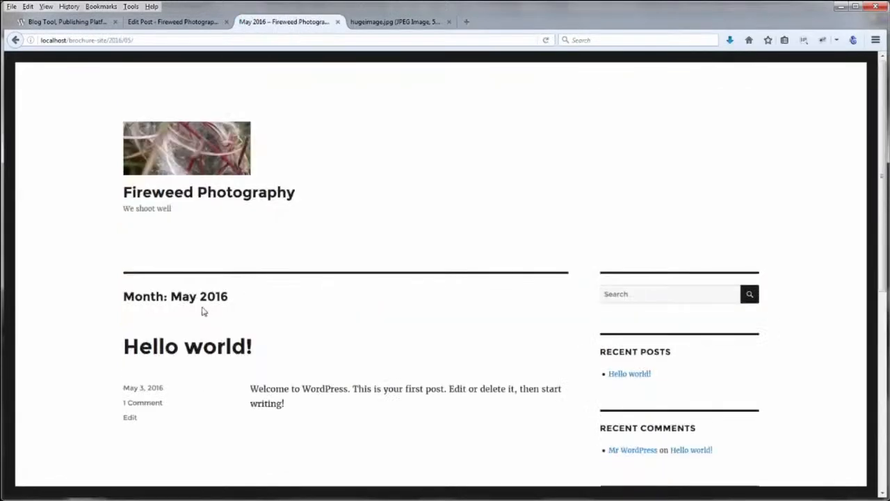
pyautogui.scroll(-2, 46, 288)
pyautogui.scroll(-1, 45, 288)
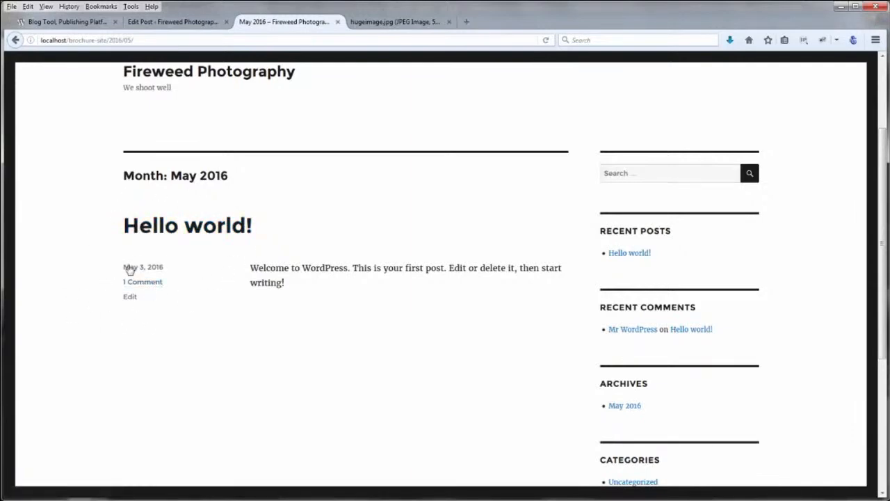
pyautogui.scroll(3, 99, 282)
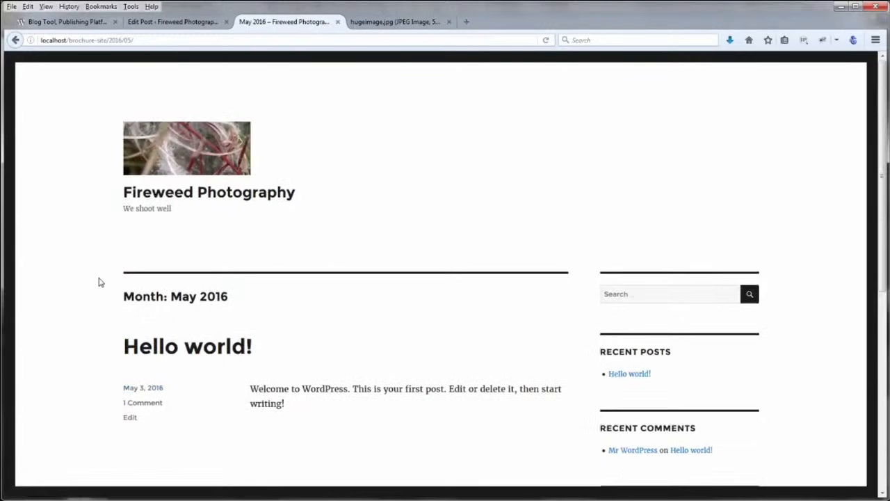
pyautogui.press('F5')
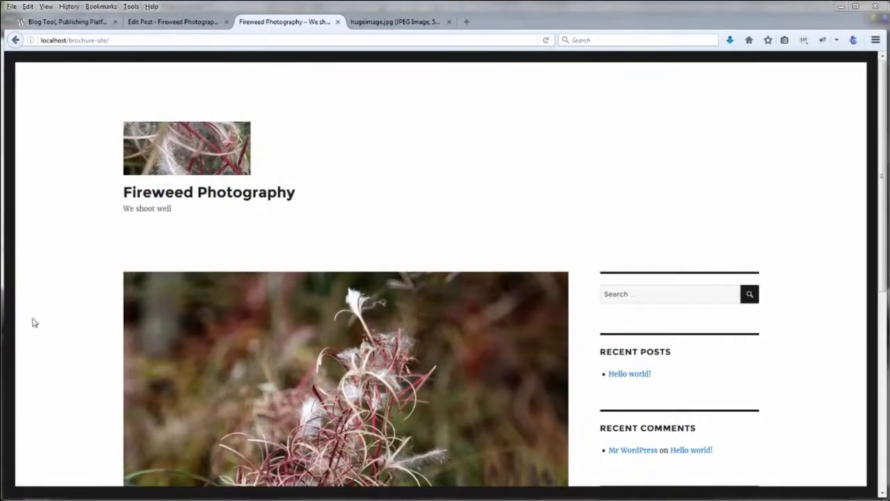
pyautogui.scroll(-4, 48, 322)
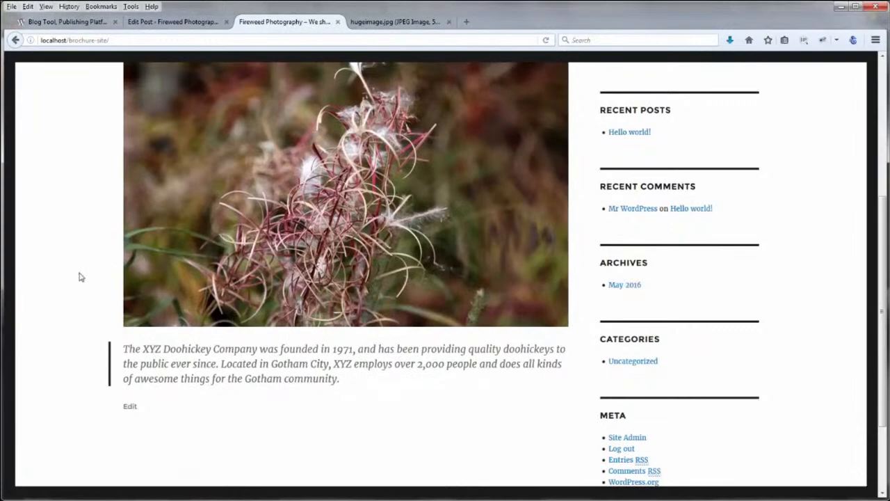
pyautogui.scroll(4, 74, 278)
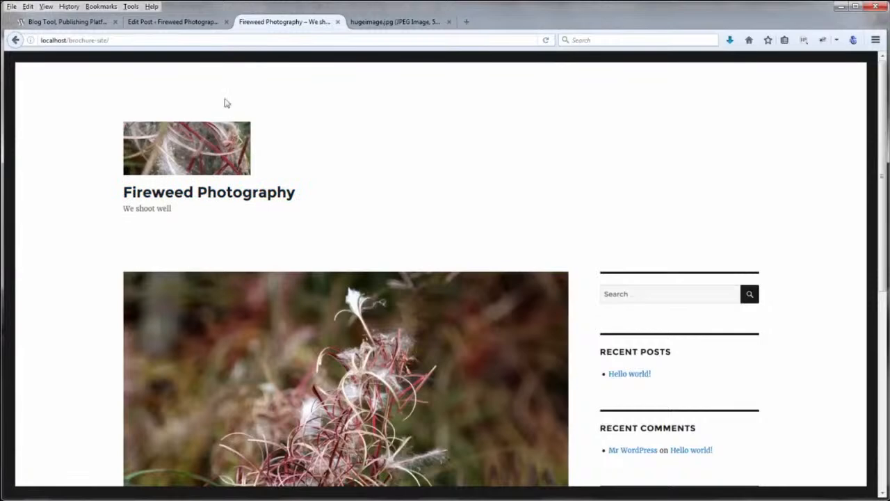
# Look at the customizer's Site Identity settings, then view the live Fireweed Photography front page
pyautogui.click(196, 25)
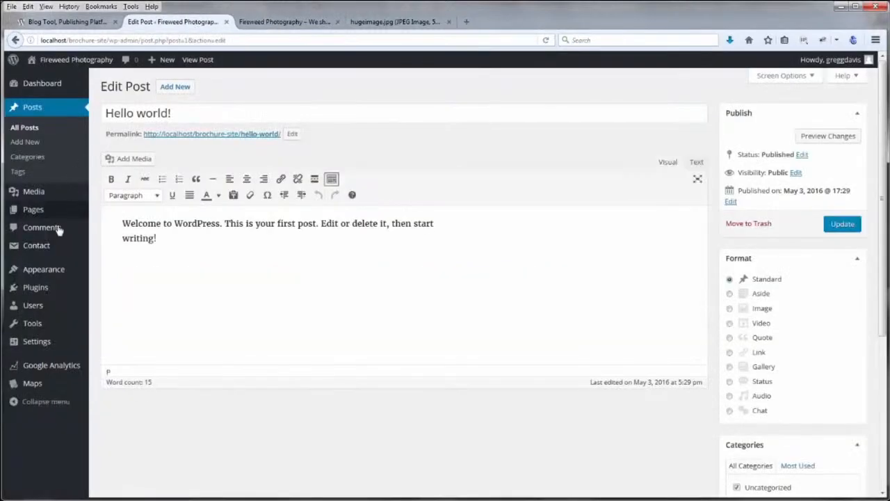
pyautogui.moveTo(49, 271)
pyautogui.click(104, 289)
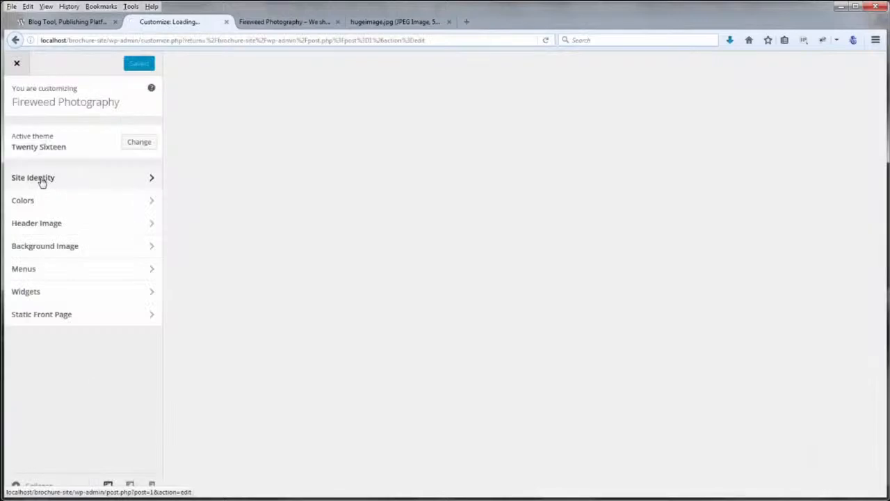
pyautogui.click(42, 179)
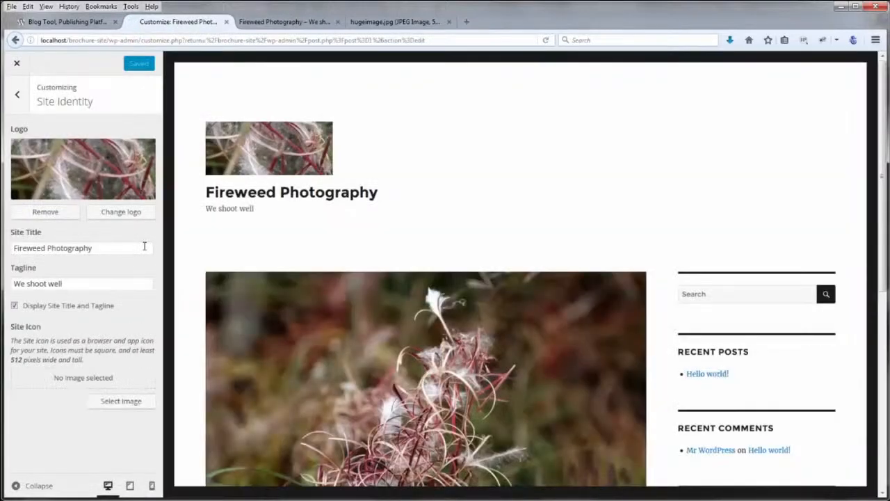
pyautogui.click(298, 24)
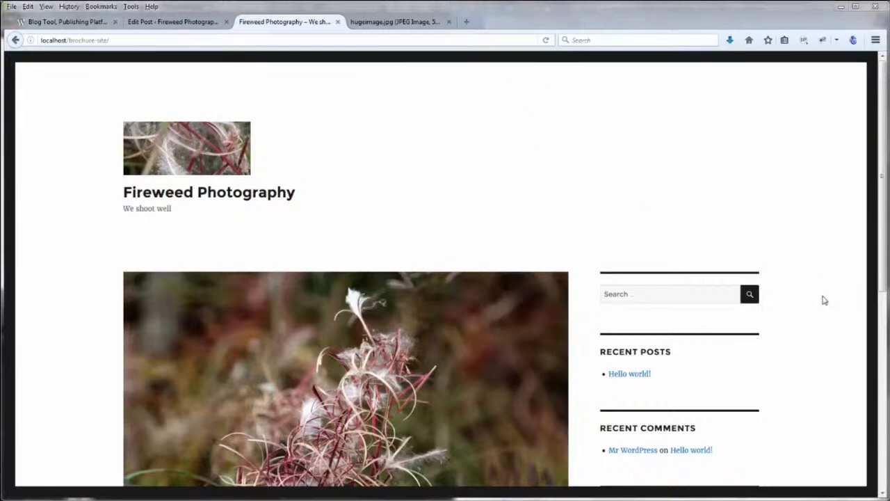
# Scroll the front page down to the Search, Recent Posts and Recent Comments sidebar
pyautogui.scroll(-9, 821, 303)
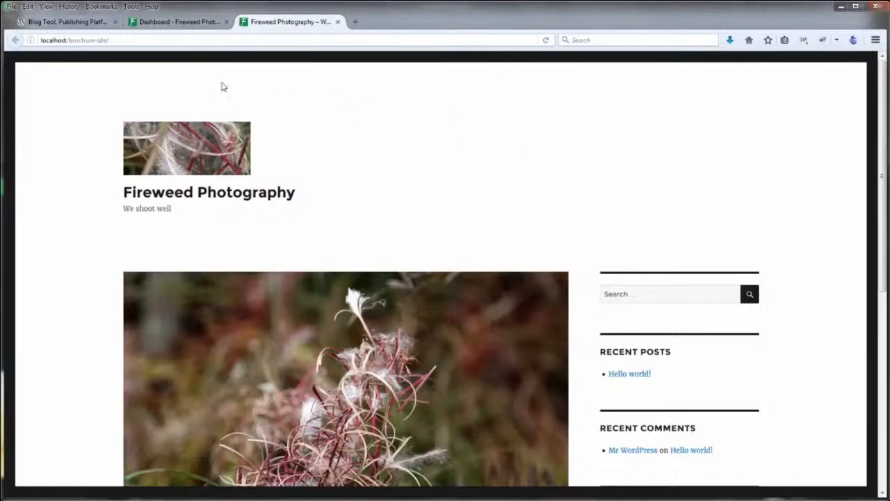
# Create a new page titled 'About' from the Dashboard and let its draft autosave
pyautogui.click(178, 23)
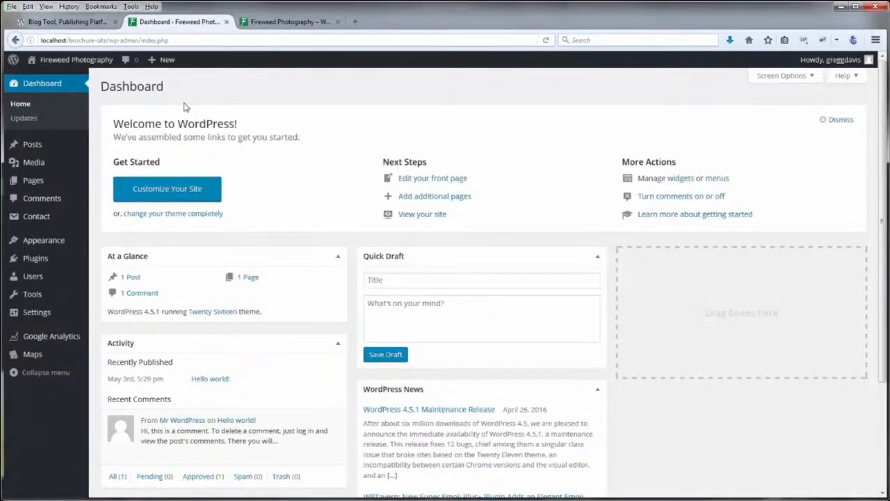
pyautogui.moveTo(21, 181)
pyautogui.click(105, 198)
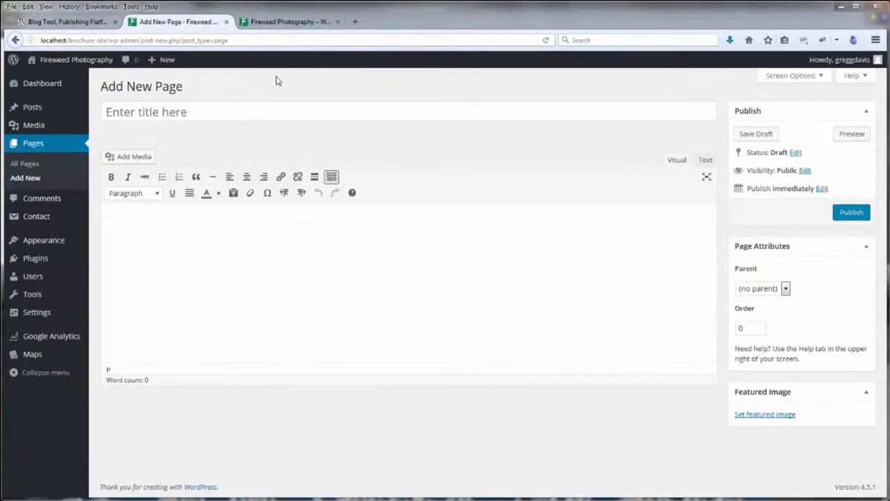
pyautogui.click(175, 110)
pyautogui.write('About')
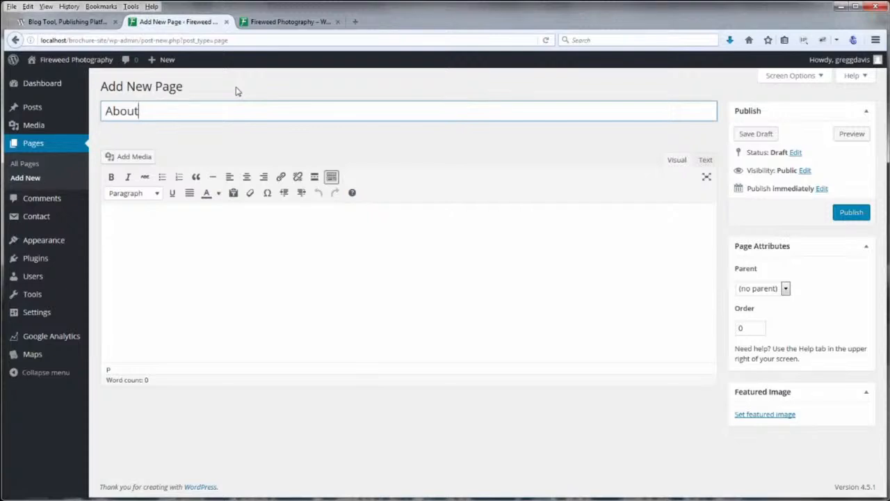
pyautogui.moveTo(48, 240)
pyautogui.click(376, 21)
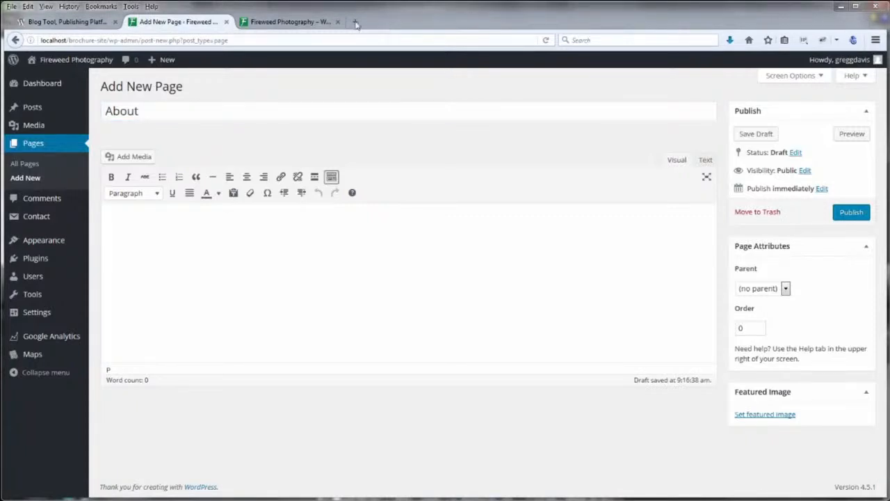
pyautogui.click(183, 281)
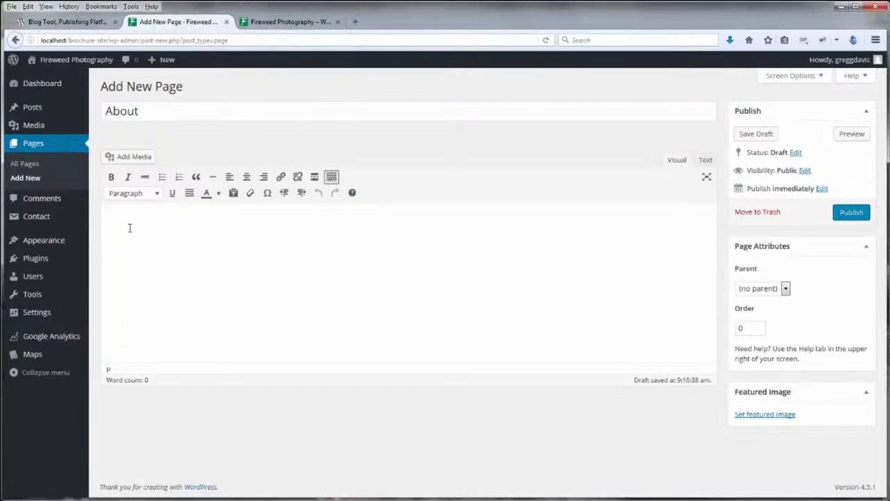
# Generate 2 Lorem Ipsum paragraphs on lipsum.com and select the text
pyautogui.click(356, 22)
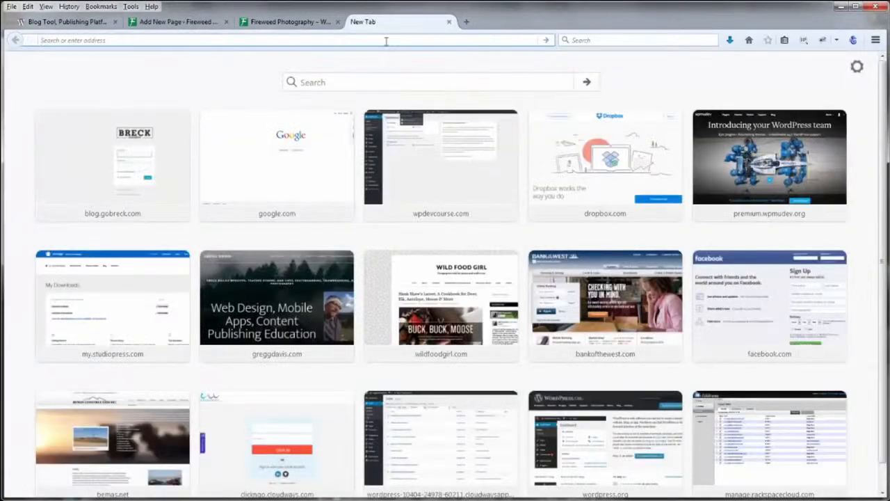
pyautogui.write('lipsum.org/')
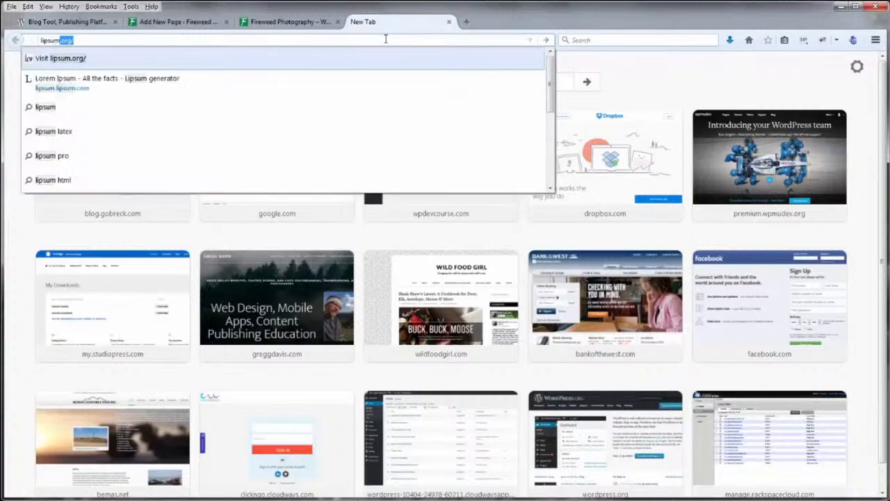
pyautogui.press('Return')
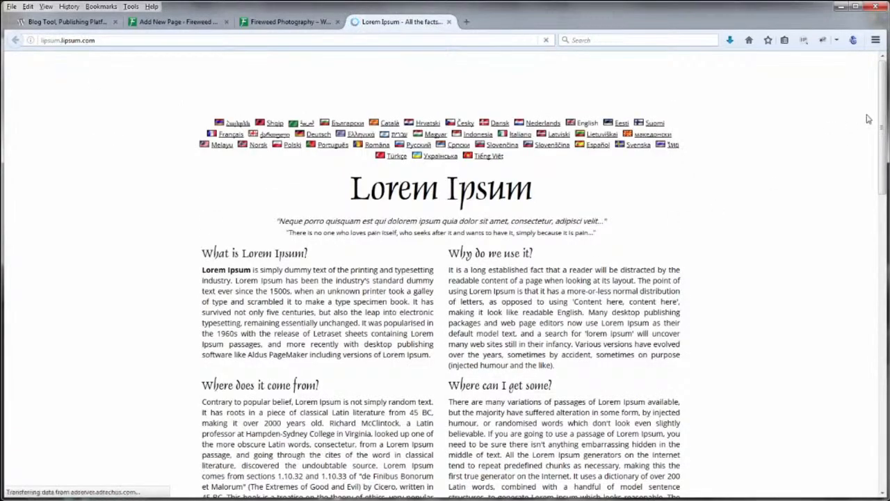
pyautogui.scroll(-5, 874, 197)
pyautogui.scroll(-5, 875, 198)
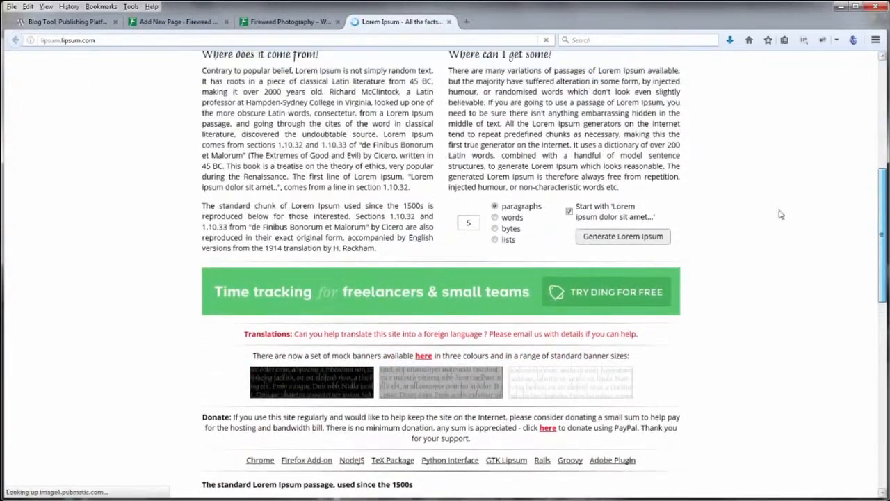
pyautogui.click(460, 237)
pyautogui.doubleClick(460, 237)
pyautogui.write('2')
pyautogui.click(616, 252)
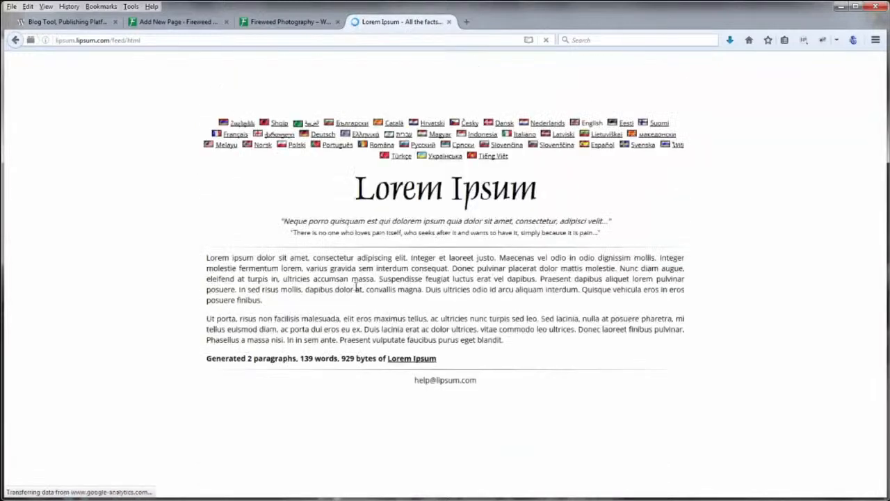
pyautogui.moveTo(206, 257); pyautogui.dragTo(505, 341)
pyautogui.hotkey('ctrl', 'c')
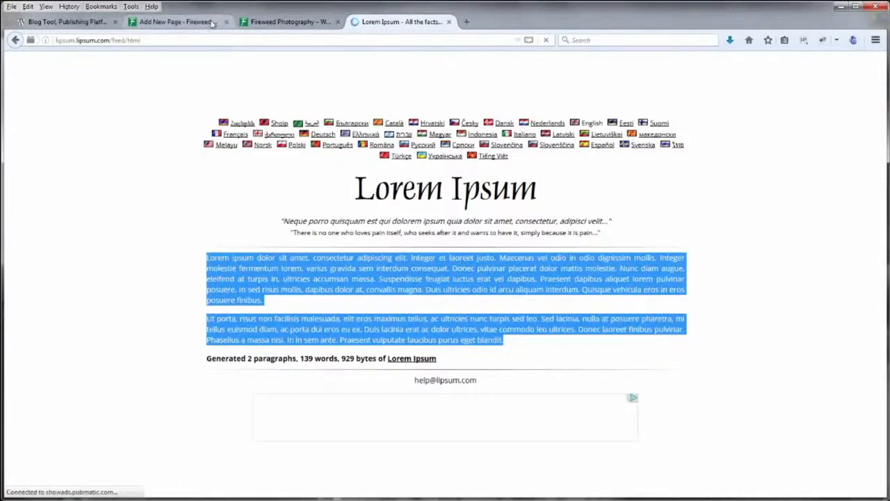
pyautogui.click(178, 21)
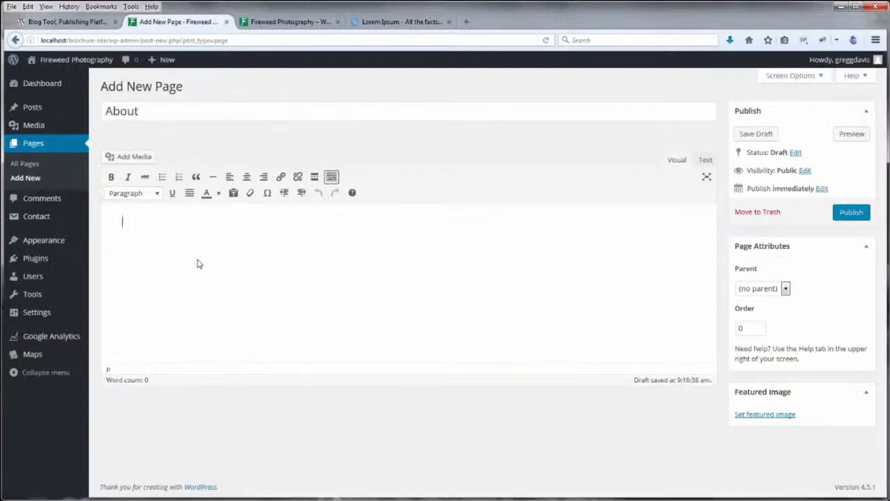
# Paste the two Lorem Ipsum paragraphs as plain text into the About page and publish it
pyautogui.click(233, 194)
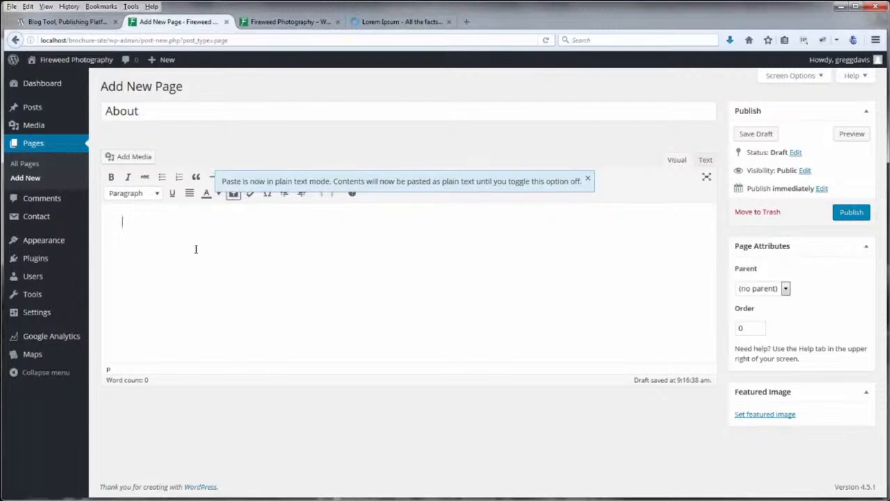
pyautogui.hotkey('ctrl', 'v')
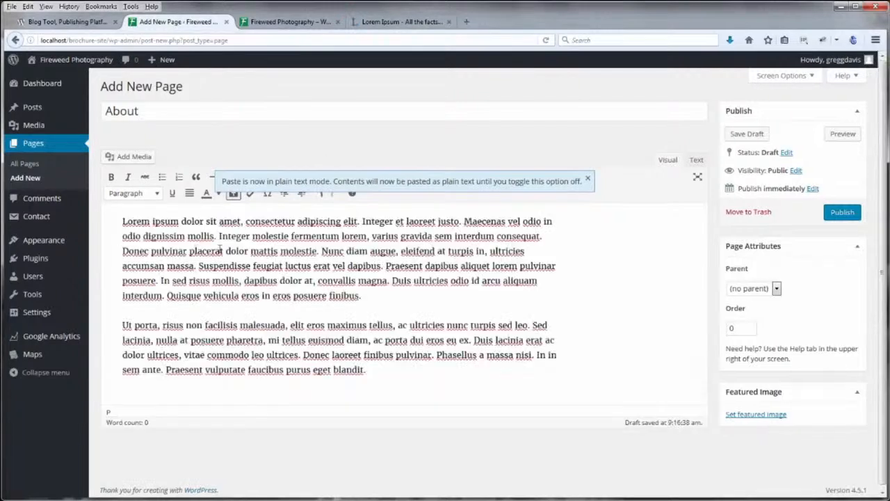
pyautogui.click(587, 179)
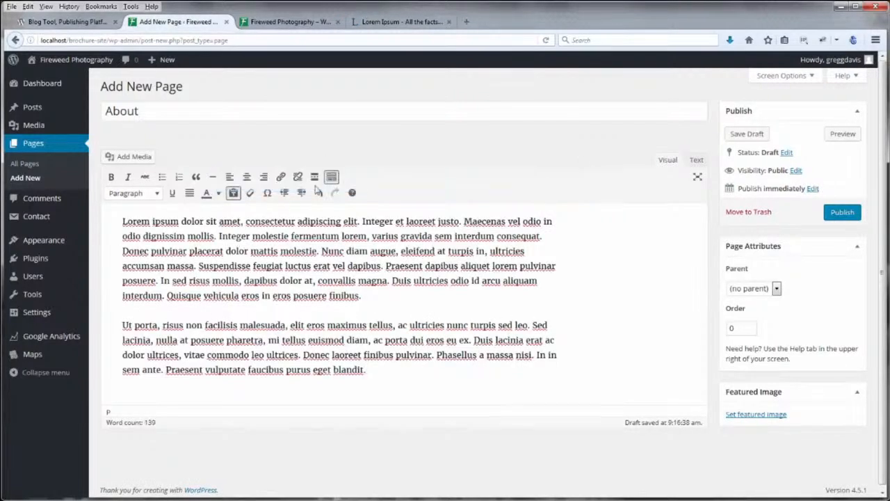
pyautogui.click(234, 193)
pyautogui.click(843, 213)
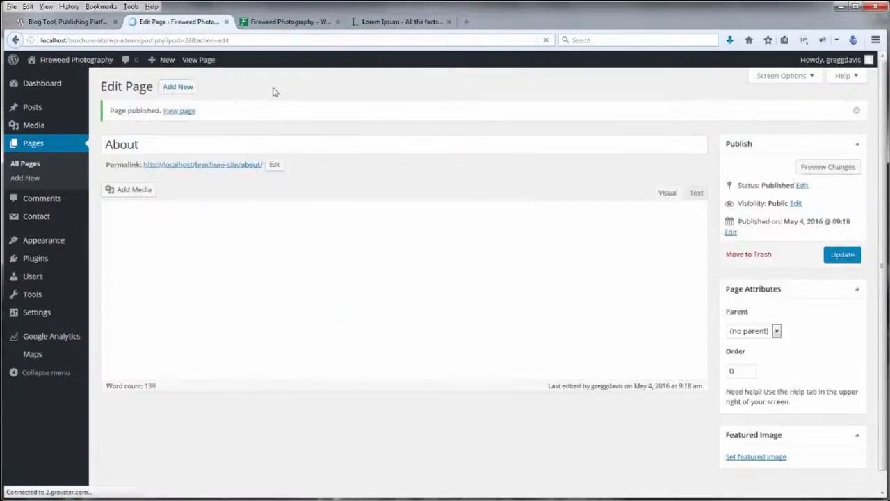
# Create a 'Contact Me' page with the Lorem Ipsum pasted as plain text and publish it
pyautogui.click(179, 87)
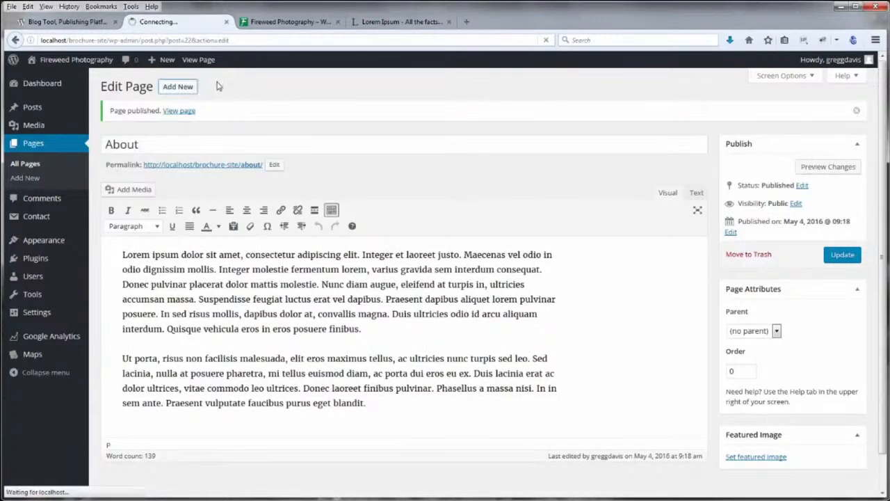
pyautogui.write('Co')
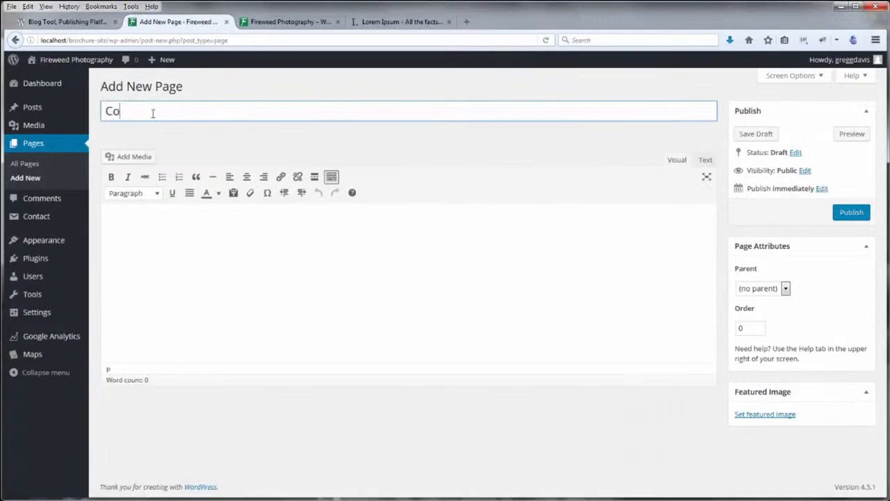
pyautogui.write('ntact Us')
pyautogui.moveTo(151, 113); pyautogui.dragTo(164, 112)
pyautogui.write('Me')
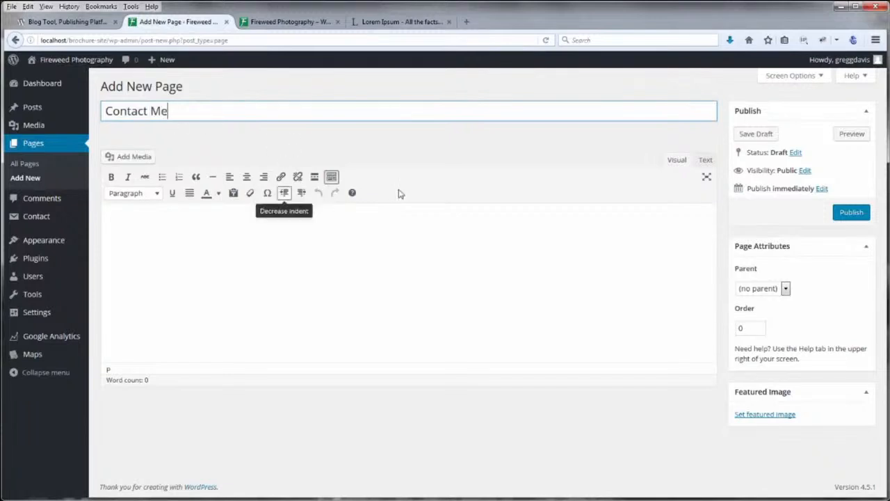
pyautogui.click(286, 266)
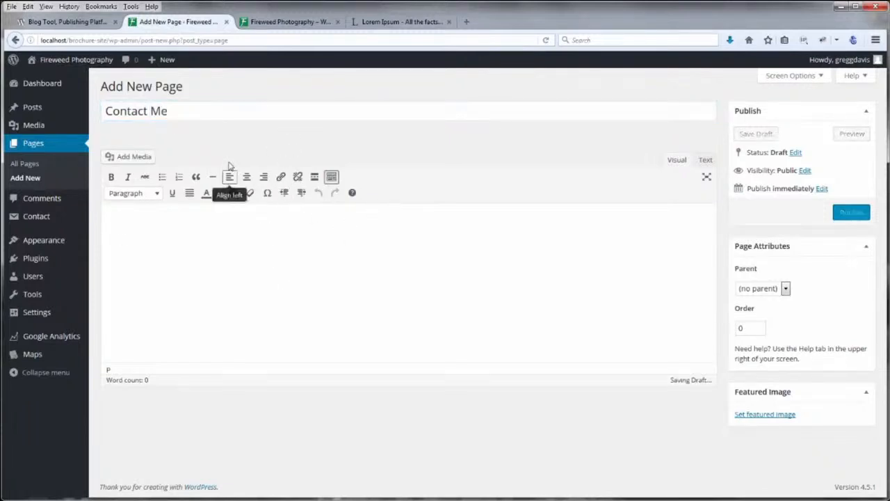
pyautogui.click(233, 193)
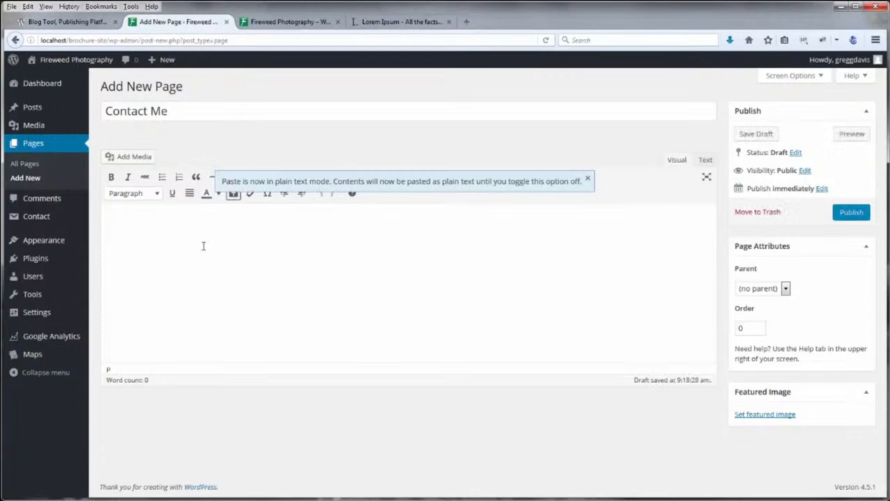
pyautogui.hotkey('ctrl', 'v')
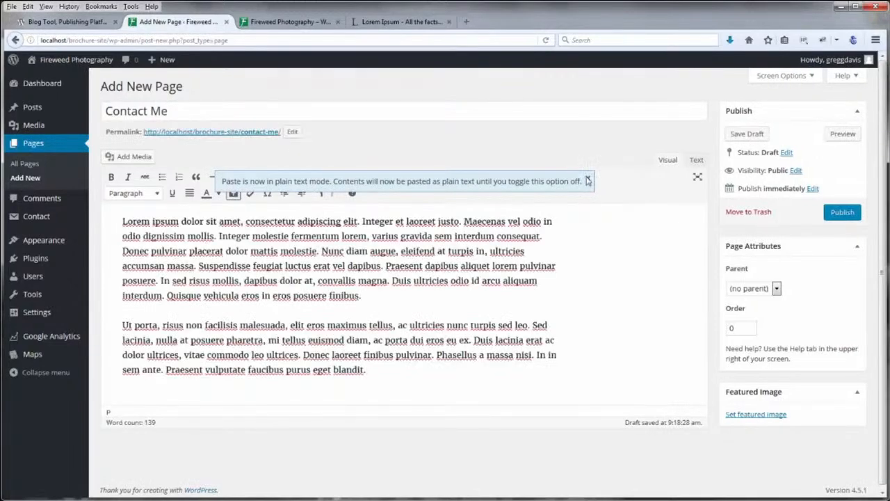
pyautogui.click(588, 181)
pyautogui.click(233, 193)
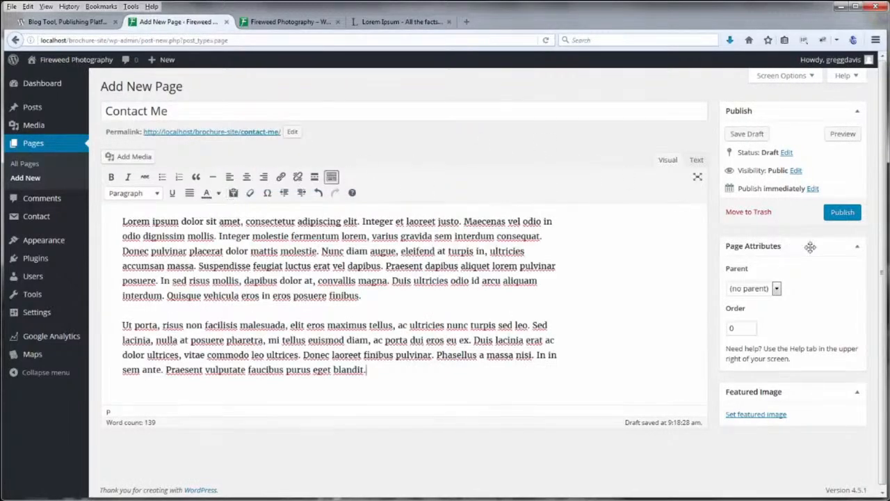
pyautogui.click(842, 212)
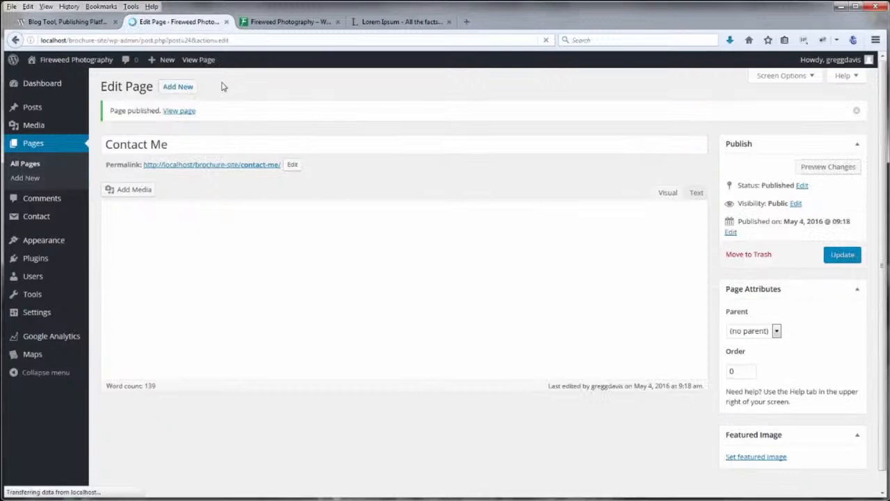
# Create a 'Portfolio' page with the Lorem Ipsum pasted as plain text and publish it
pyautogui.click(178, 87)
pyautogui.write('Portfolio')
pyautogui.click(233, 193)
pyautogui.write('Lorem ipsum dolor sit amet, consectetur adipiscing elit. Integer et laoreet justo. Maecenas vel odio in odio dignissim mollis. Integer molestie fermentum lorem, varius gravida sem interdum consequat. Donec pulvinar placerat dolor mattis molestie. Nunc diam augue, eleifend at turpis in, ultricies accumsan massa. Suspendisse feugiat luctus erat vel dapibus. Praesent dapibus aliquet lorem pulvinar posuere. In sed risus mollis, dapibus dolor at, convallis magna. Duis ultricies odio id arcu aliquam interdum. Quisque vehicula eros in eros posuere finibus. Ut porta, risus non facilisis malesuada, elit eros maximus tellus, ac ultricies nunc turpis sed leo. Sed lacinia, nulla at posuere pharetra, mi tellus euismod diam, ac porta dui eros eu ex. Duis lacinia erat ac dolor ultrices, vitae commodo leo ultrices. Donec laoreet finibus pulvinar. Phasellus a massa nisi. In in sem ante. Praesent vulputate faucibus purus eget blandit.')
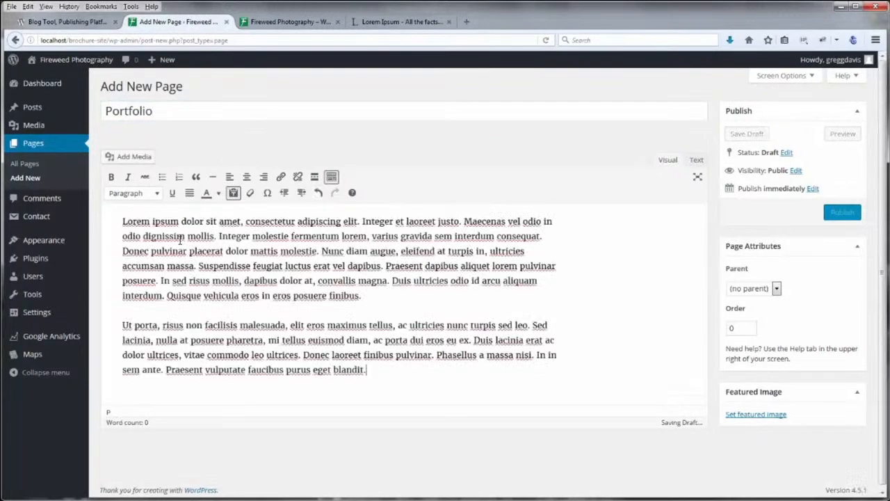
pyautogui.click(838, 213)
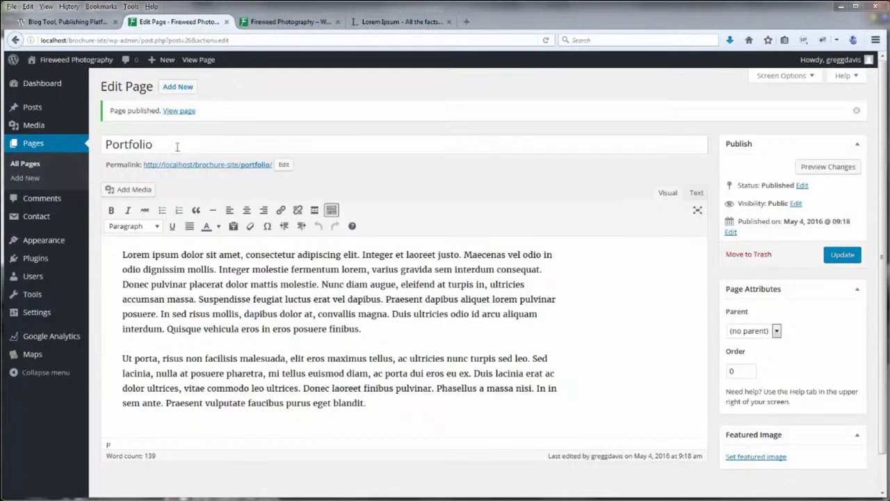
# Create a new menu named 'Header Menu' under Appearance > Menus
pyautogui.moveTo(48, 241)
pyautogui.click(107, 286)
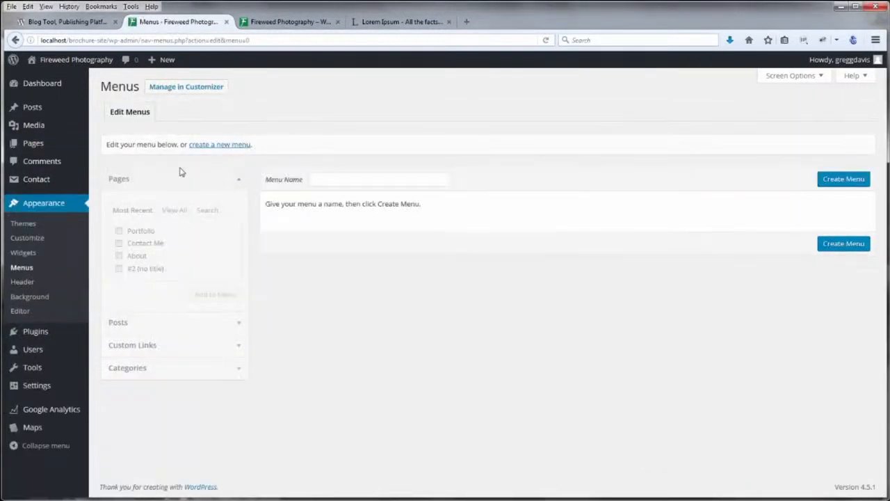
pyautogui.click(317, 180)
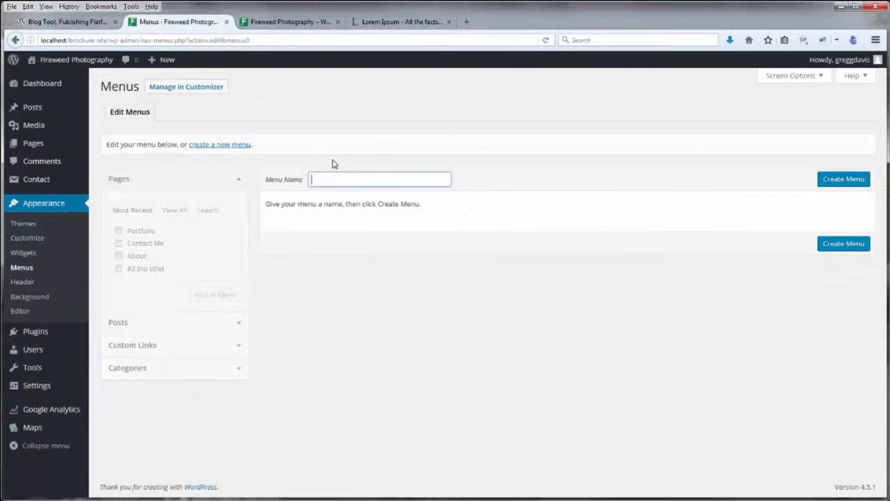
pyautogui.write('H')
pyautogui.click(357, 193)
pyautogui.click(836, 180)
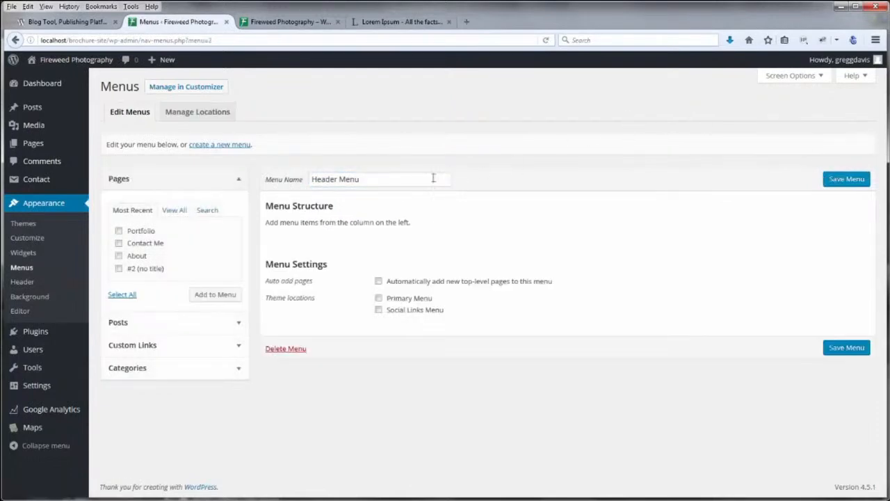
# Add the front page, About, Contact Me and Portfolio to Header Menu and set it as Primary Menu
pyautogui.click(177, 212)
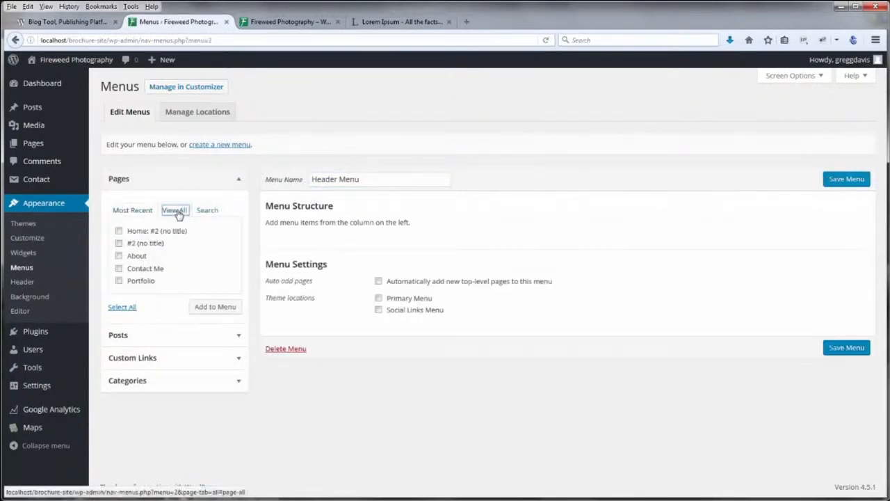
pyautogui.click(119, 232)
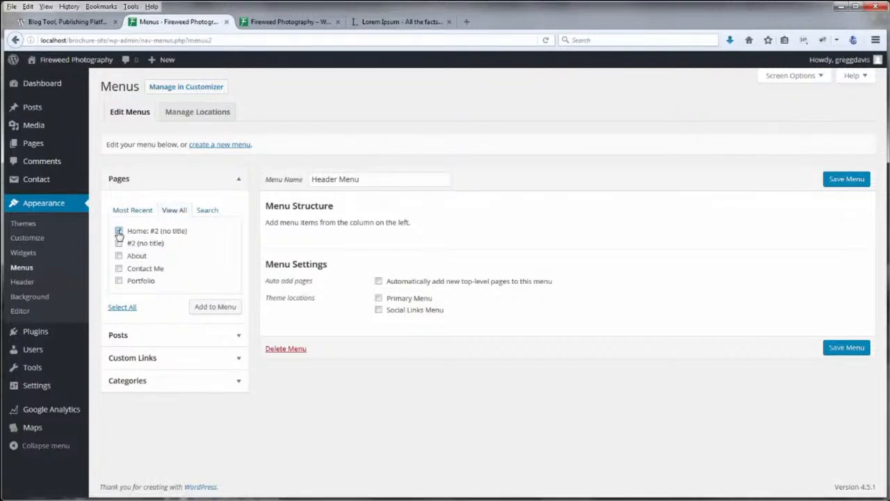
pyautogui.click(119, 256)
pyautogui.click(118, 269)
pyautogui.click(119, 281)
pyautogui.click(215, 310)
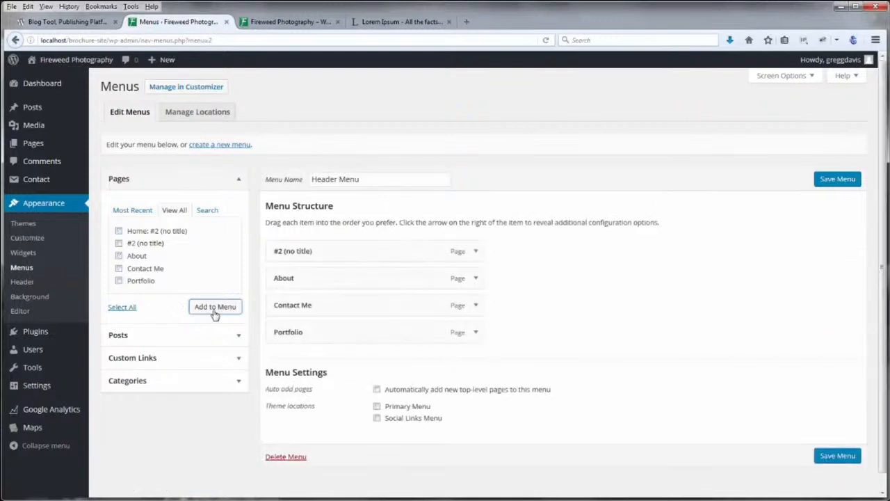
pyautogui.click(377, 409)
pyautogui.click(376, 409)
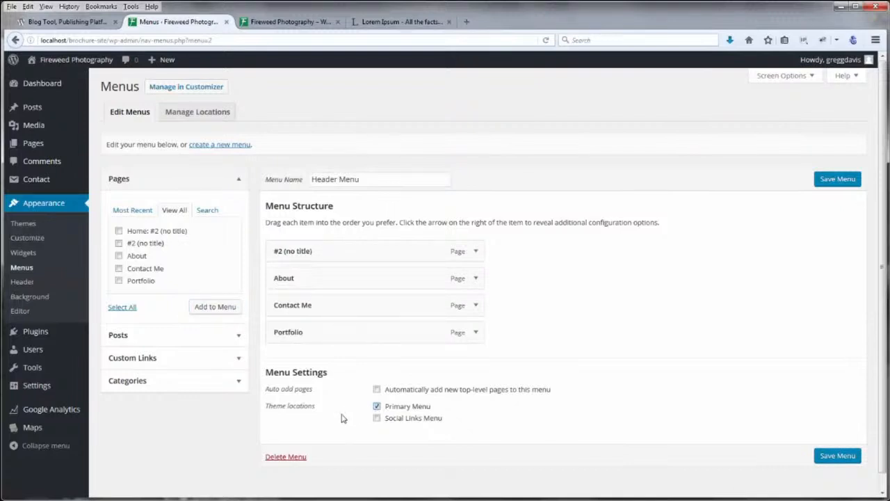
pyautogui.click(294, 23)
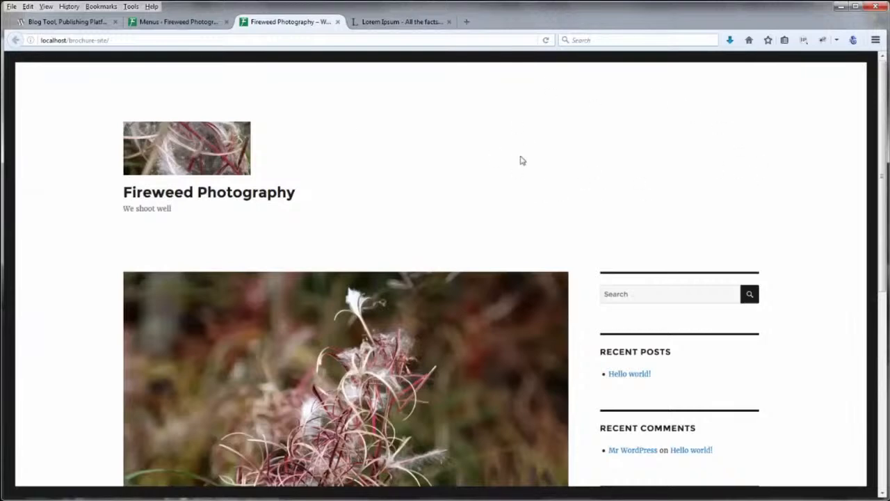
# Save the Header Menu, relabel its untitled first item 'Home', and save again
pyautogui.click(209, 25)
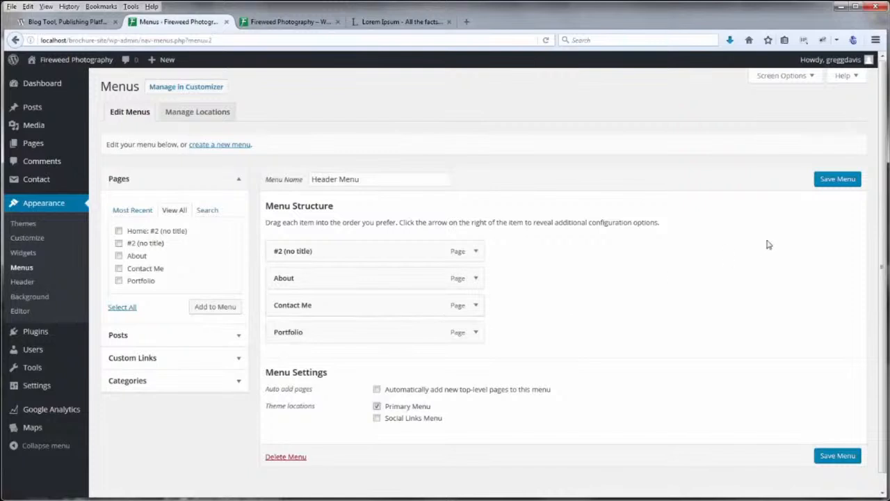
pyautogui.click(837, 180)
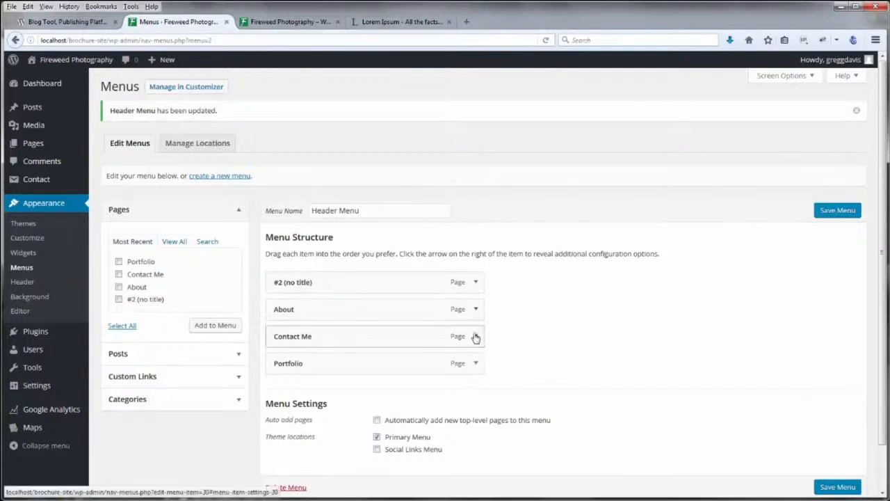
pyautogui.click(476, 282)
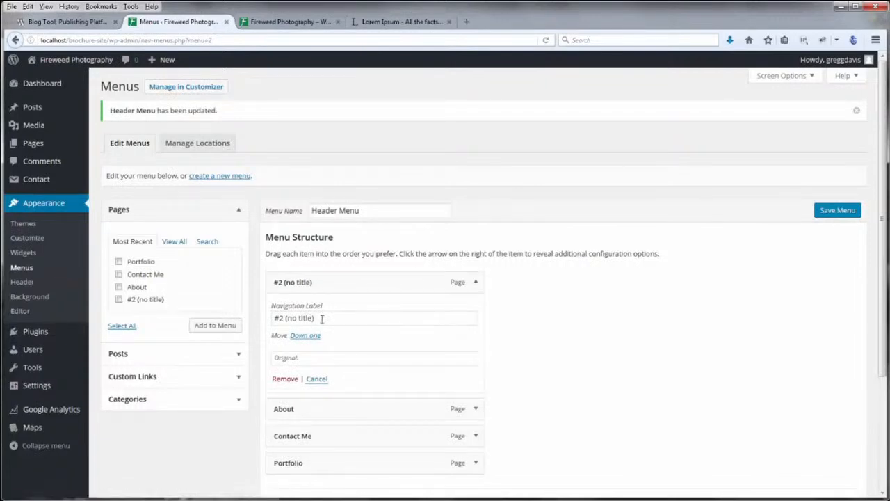
pyautogui.moveTo(322, 317); pyautogui.dragTo(267, 319)
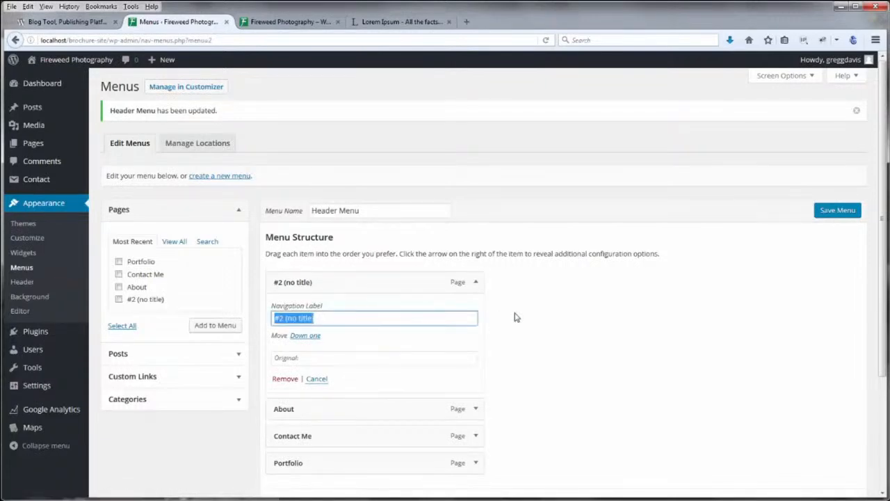
pyautogui.write('Home')
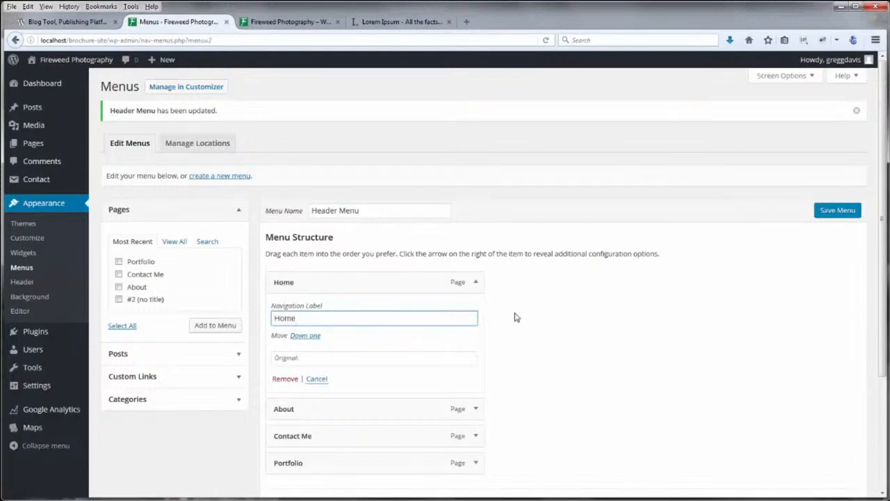
pyautogui.click(841, 212)
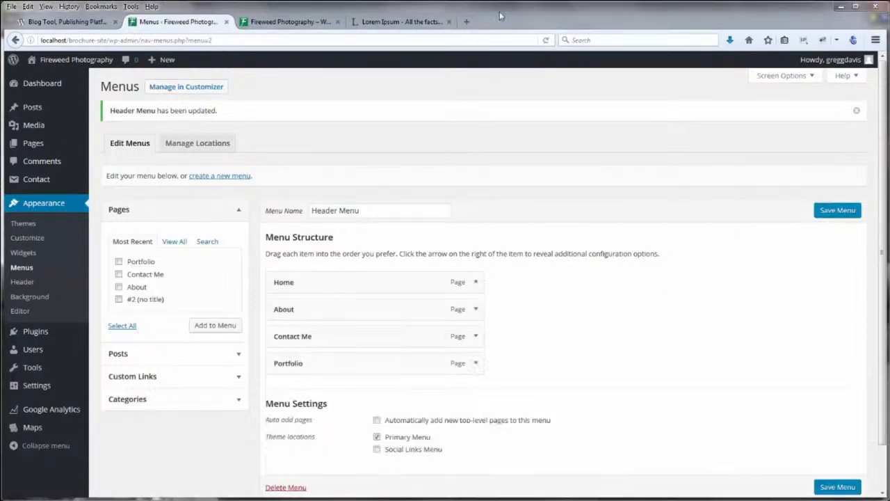
# Reload the front page to show the Home, About, Contact Me, Portfolio menu, then visit About and Contact Me
pyautogui.click(291, 23)
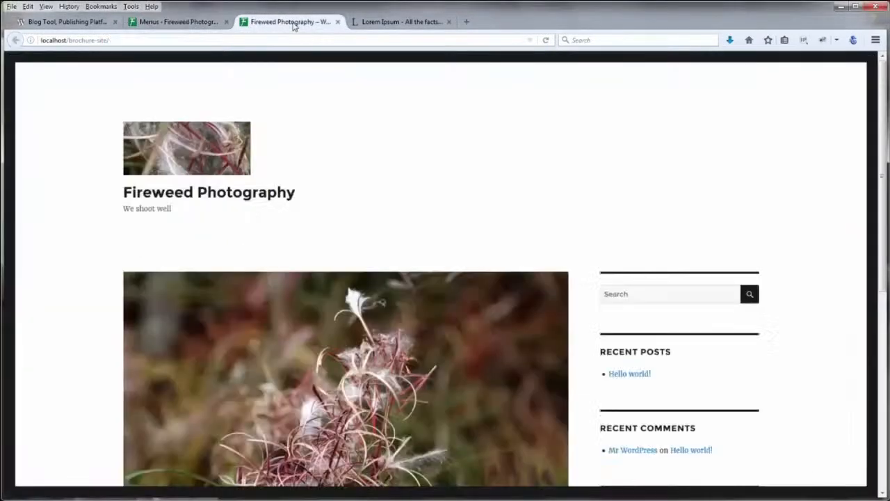
pyautogui.click(547, 40)
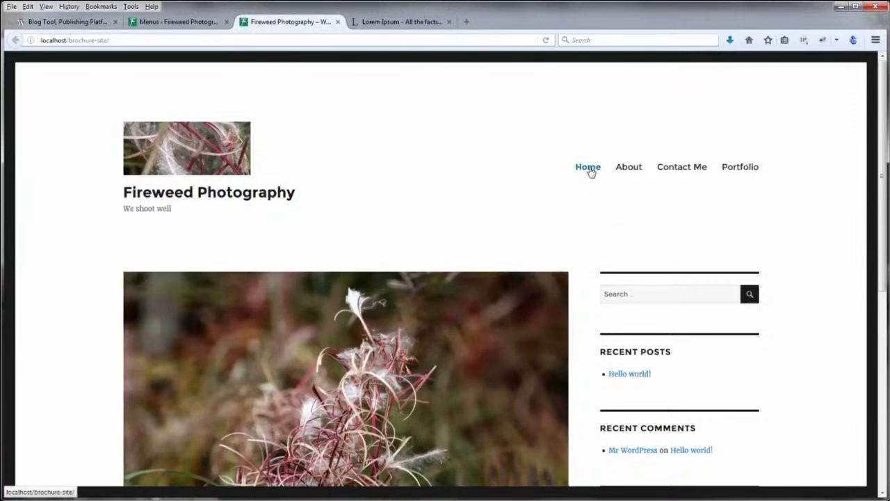
pyautogui.click(637, 169)
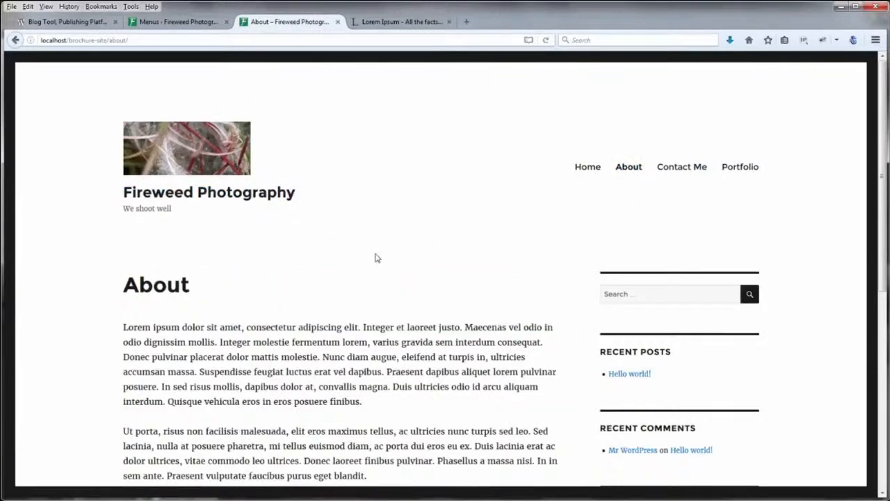
pyautogui.scroll(-5, 376, 258)
pyautogui.scroll(5, 376, 257)
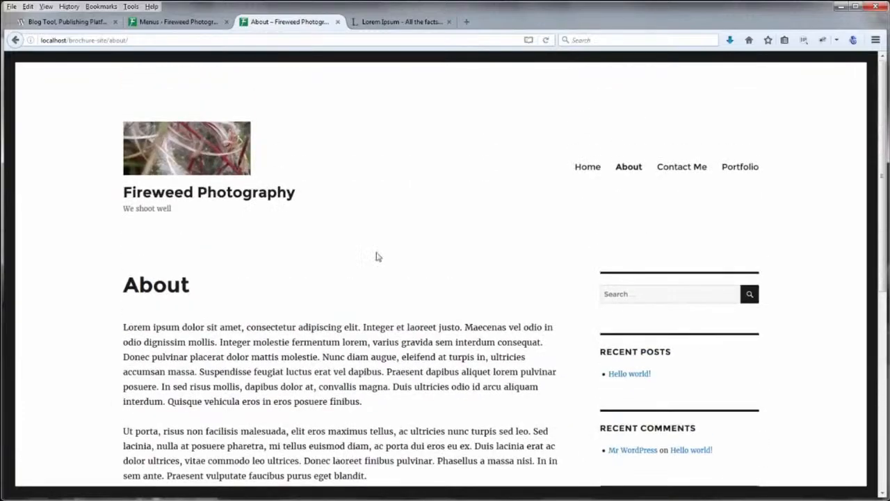
pyautogui.click(688, 169)
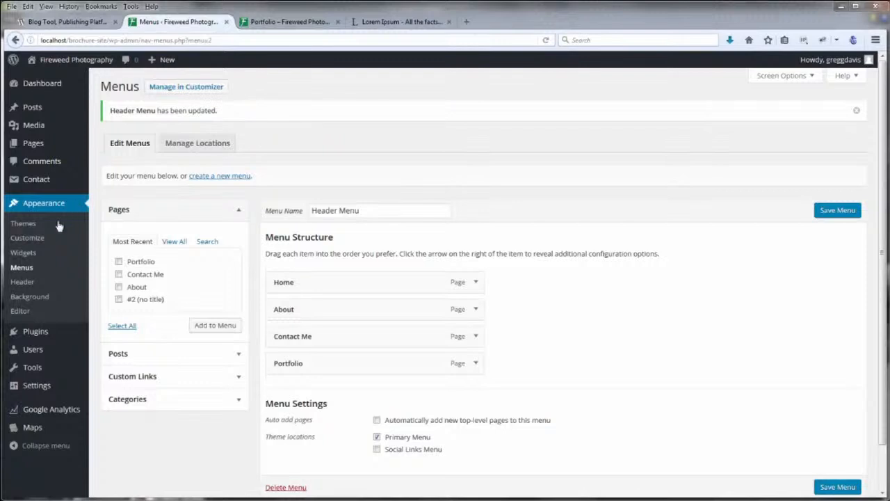
# Open the Header Menu for editing in the live customizer's Menus section
pyautogui.click(28, 238)
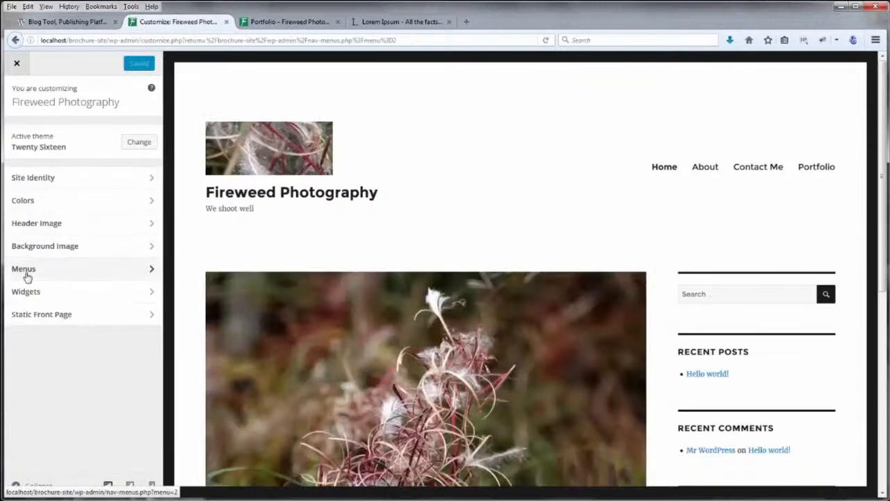
pyautogui.click(25, 269)
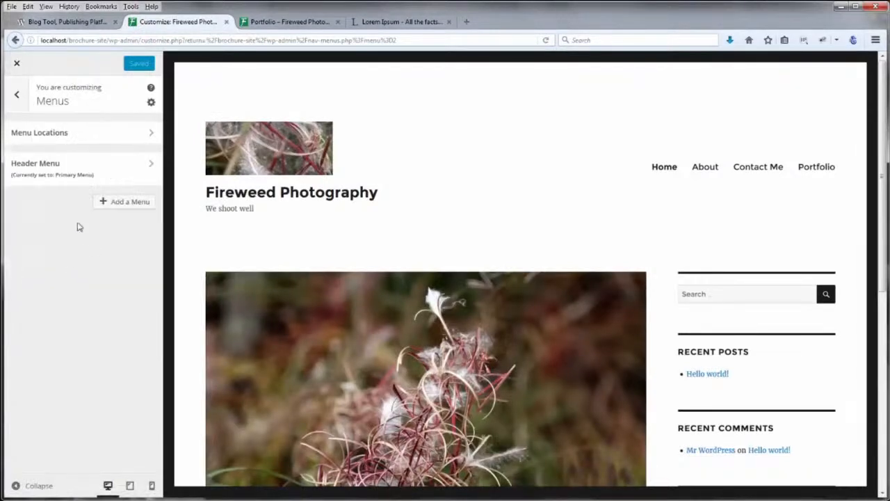
pyautogui.click(51, 169)
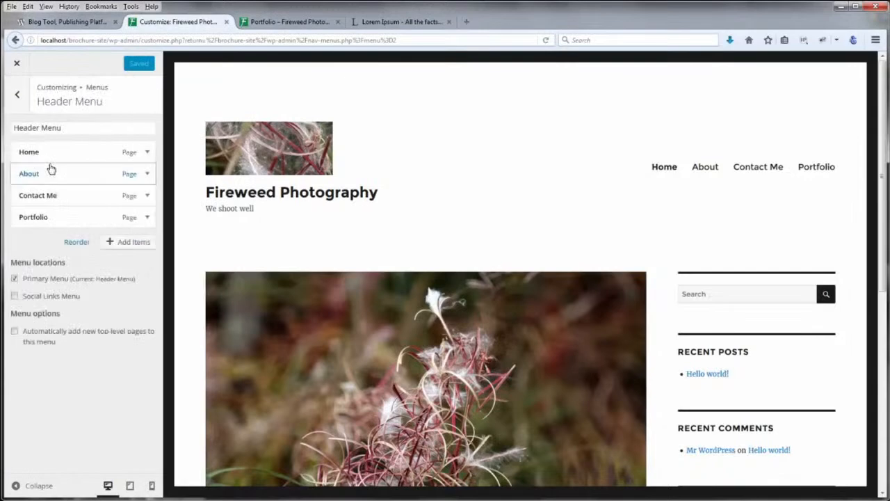
pyautogui.click(146, 152)
pyautogui.click(147, 152)
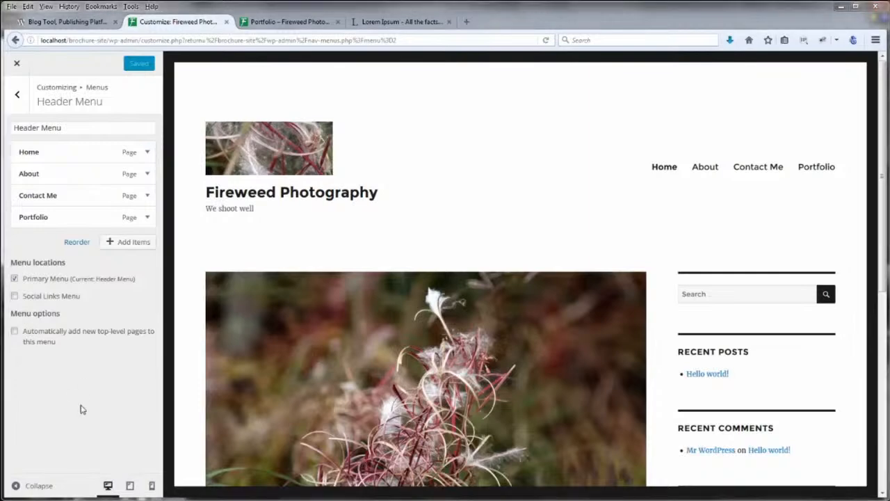
# Drag Contact Me and Portfolio beneath About as indented sub-items
pyautogui.moveTo(66, 197); pyautogui.dragTo(59, 173)
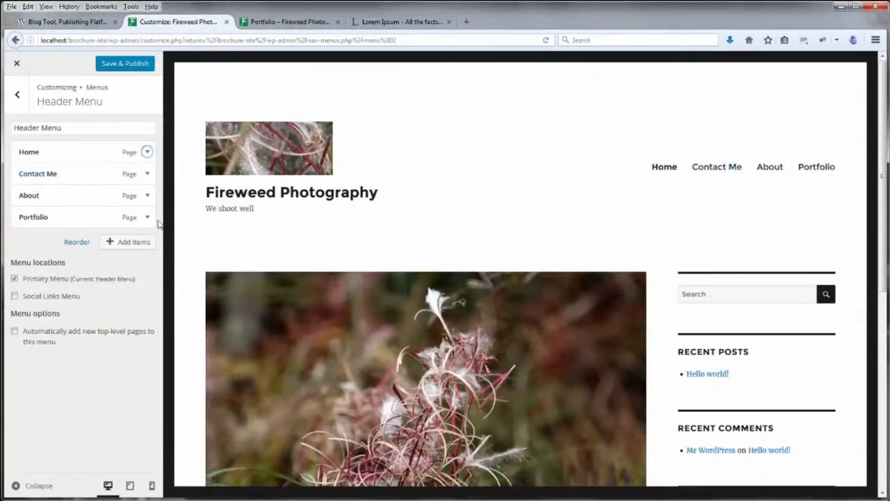
pyautogui.moveTo(72, 218); pyautogui.dragTo(71, 195)
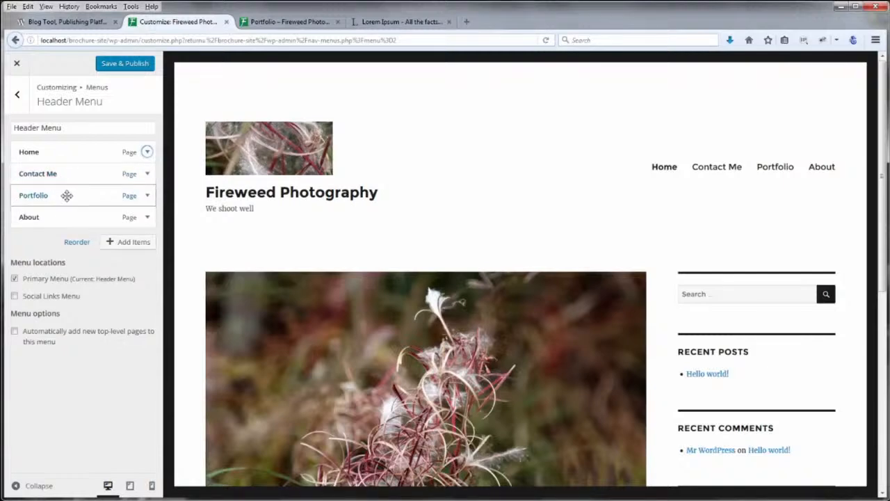
pyautogui.moveTo(74, 199); pyautogui.dragTo(83, 219)
pyautogui.moveTo(57, 174); pyautogui.dragTo(68, 216)
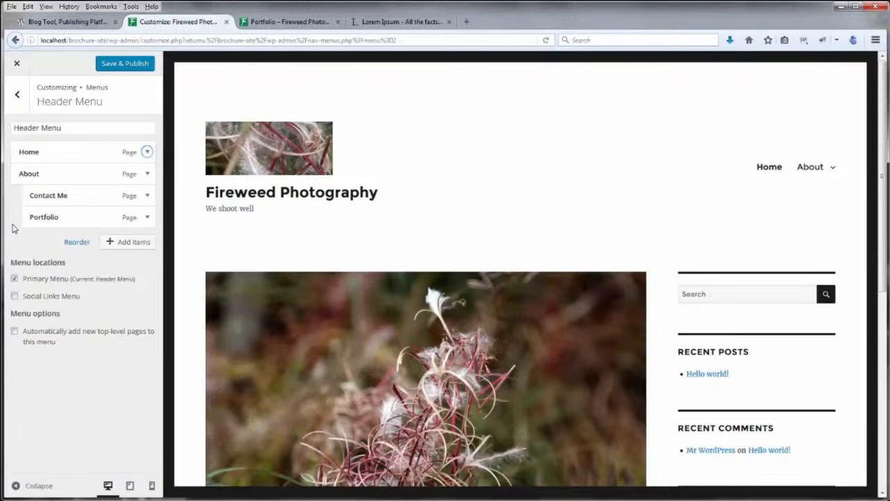
pyautogui.moveTo(804, 169)
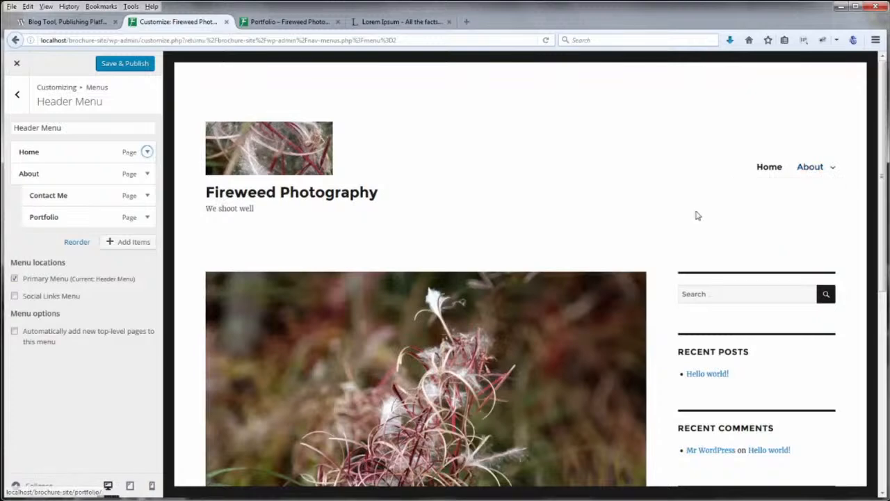
# Reload the live Portfolio page and scroll through it
pyautogui.click(546, 42)
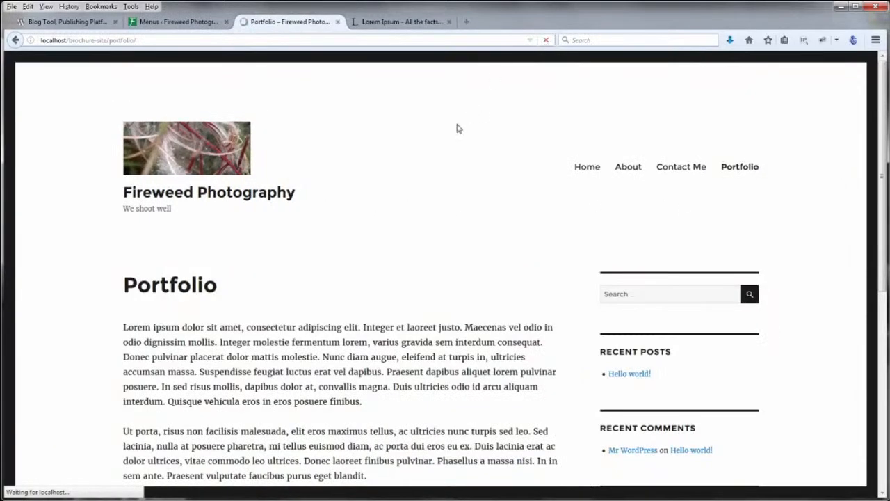
pyautogui.scroll(-6, 799, 248)
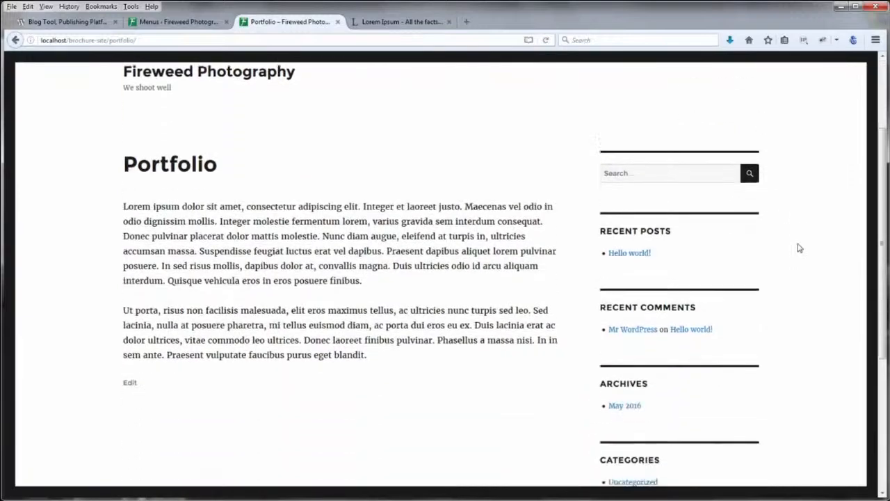
pyautogui.scroll(6, 799, 248)
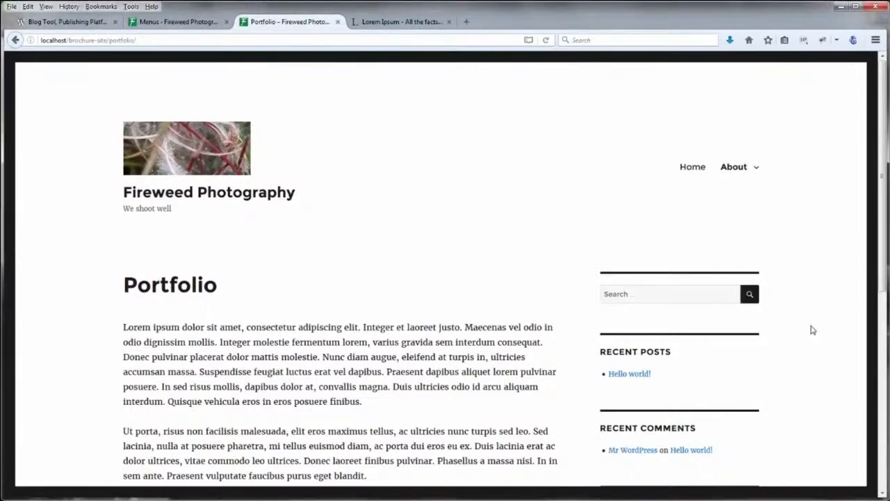
pyautogui.scroll(-4, 811, 332)
pyautogui.scroll(-4, 813, 329)
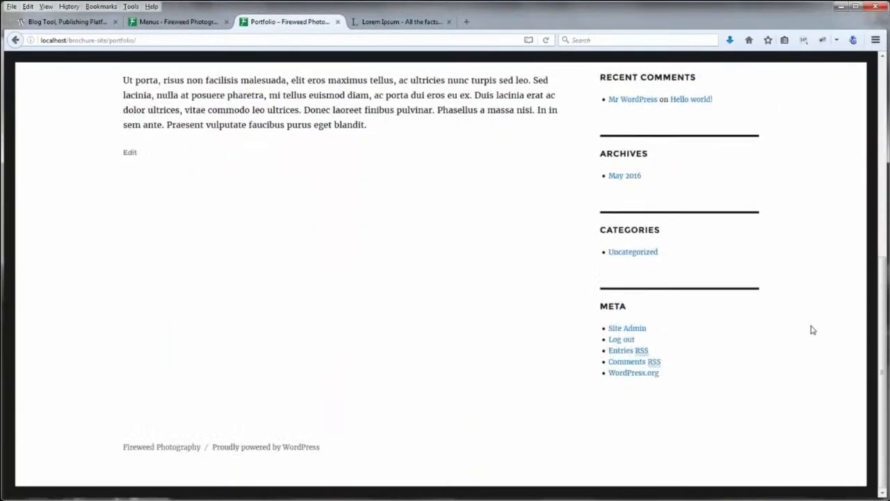
pyautogui.scroll(4, 813, 330)
pyautogui.scroll(1, 813, 330)
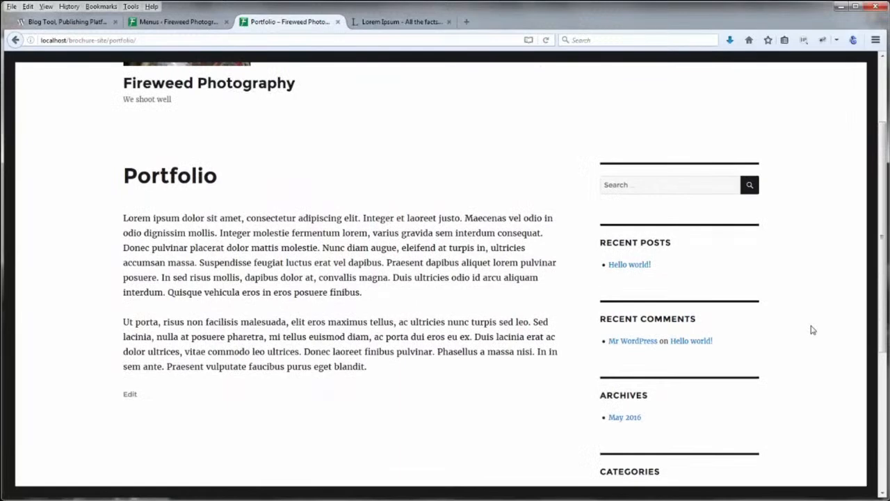
pyautogui.scroll(2, 813, 330)
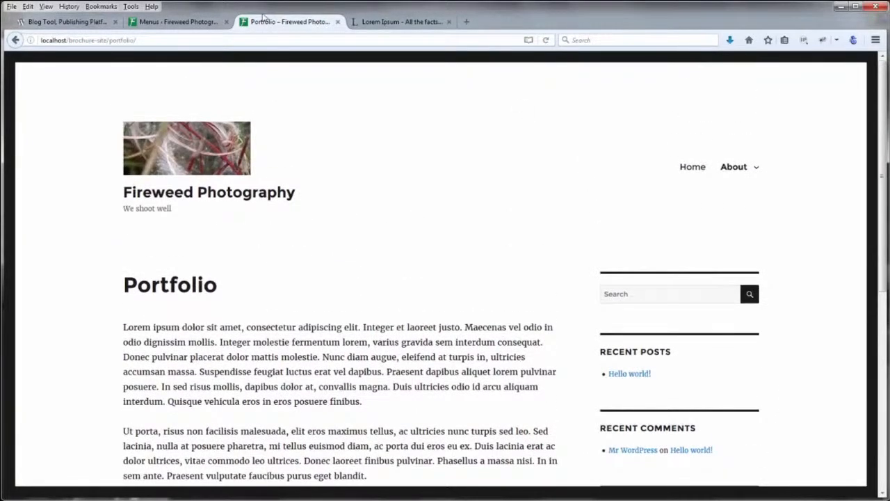
# Check the nested items in the menu editor, review Portfolio again, then go back to Menus
pyautogui.click(198, 25)
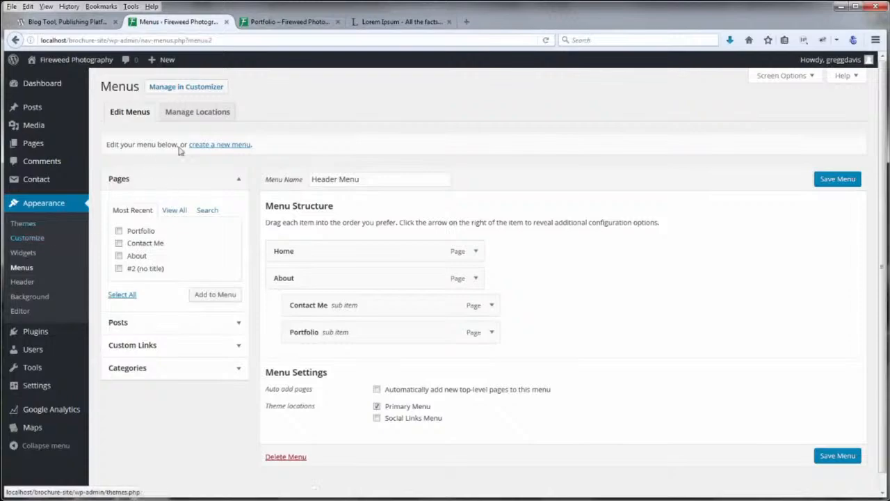
pyautogui.click(282, 22)
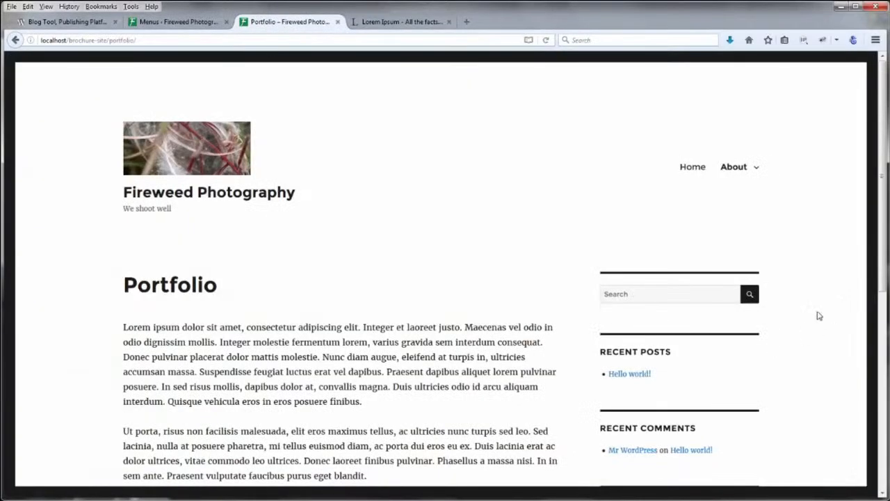
pyautogui.scroll(-5, 816, 316)
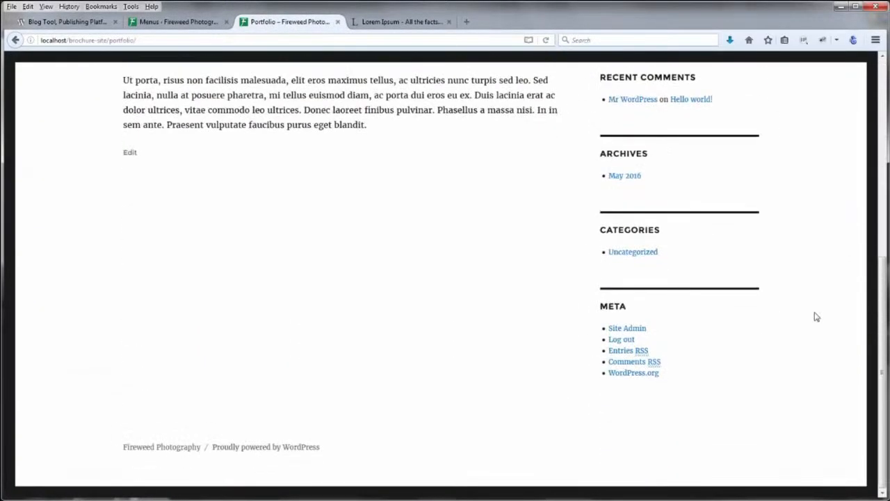
pyautogui.scroll(3, 817, 317)
pyautogui.scroll(1, 816, 316)
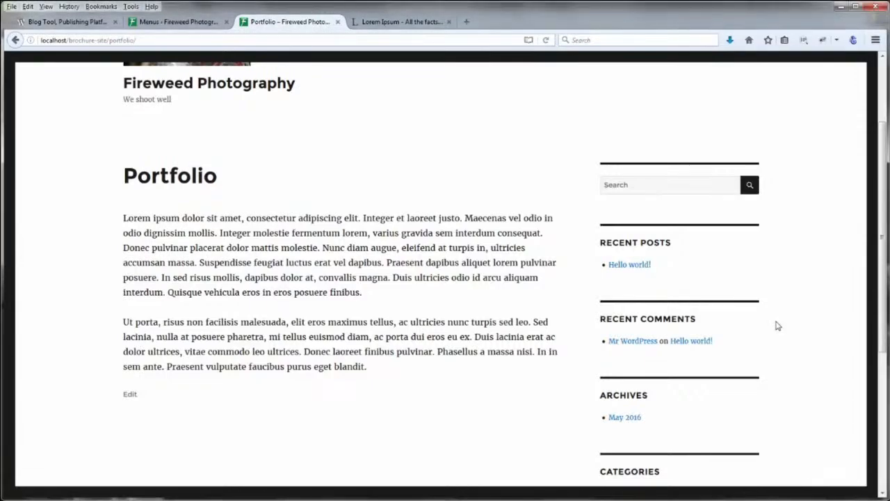
pyautogui.scroll(3, 776, 326)
pyautogui.click(178, 22)
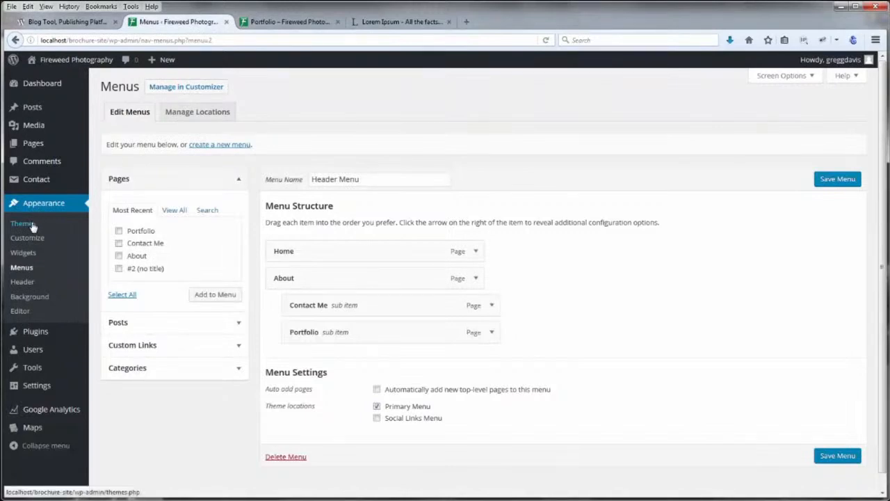
# Remove the Meta and Categories widgets from the Sidebar in the customizer
pyautogui.click(31, 244)
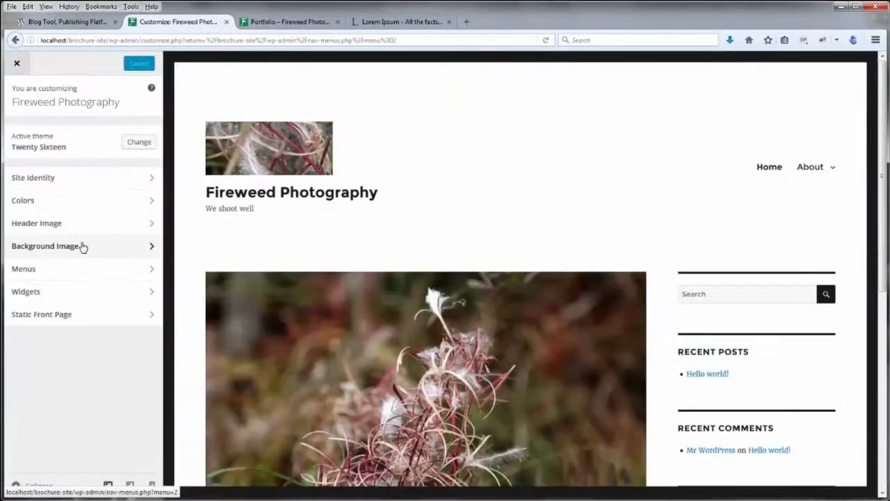
pyautogui.click(32, 295)
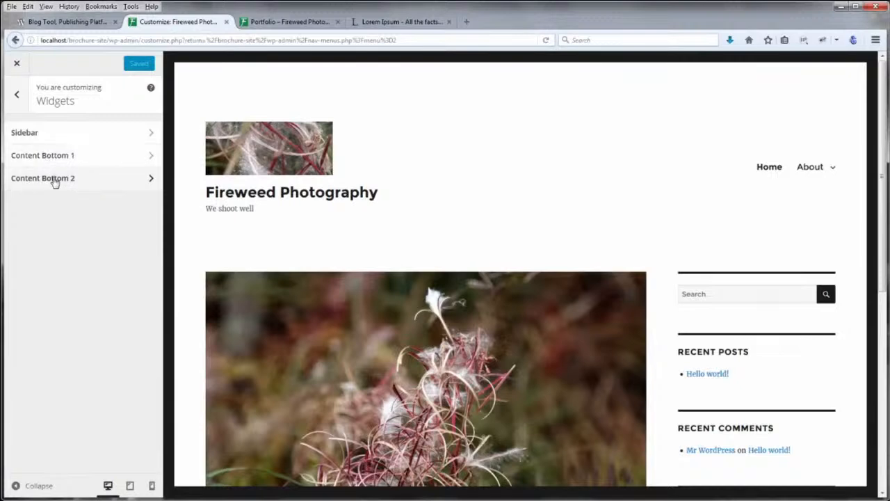
pyautogui.click(33, 136)
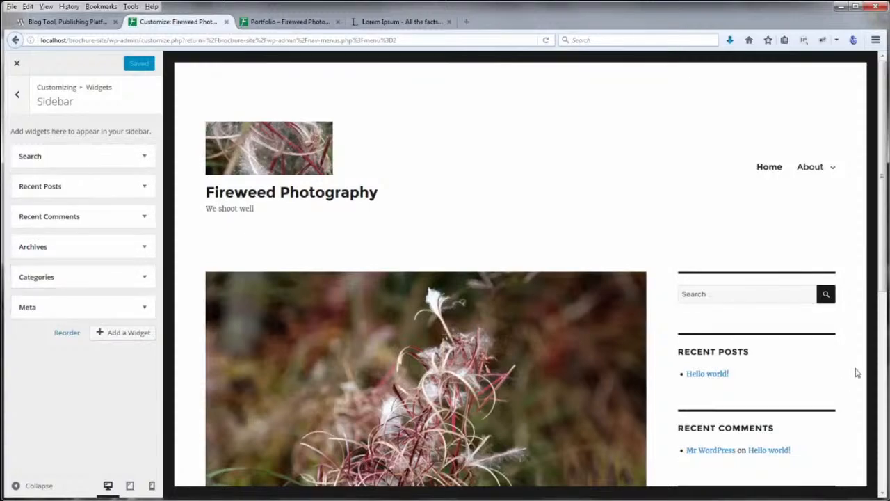
pyautogui.scroll(-5, 857, 374)
pyautogui.scroll(6, 856, 371)
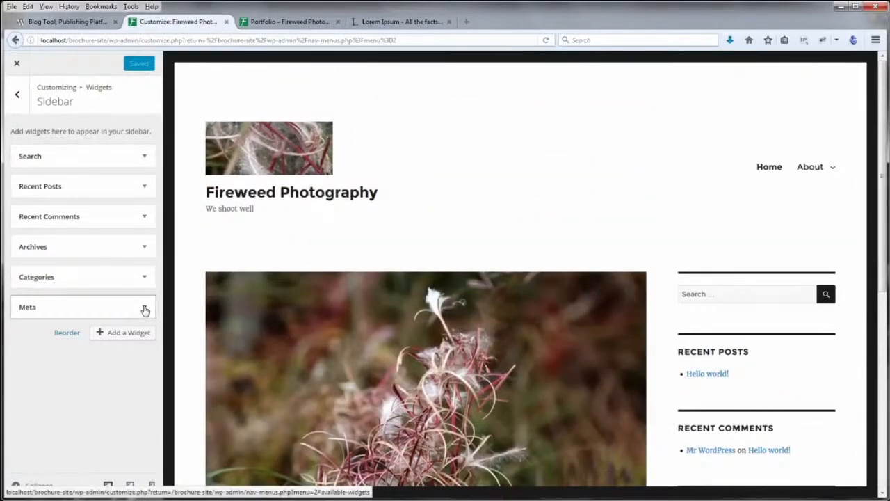
pyautogui.click(145, 309)
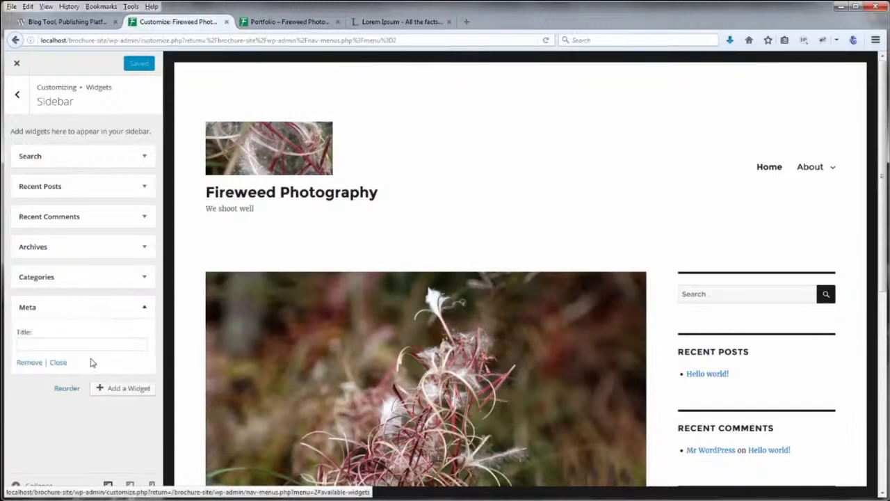
pyautogui.click(39, 362)
pyautogui.click(144, 276)
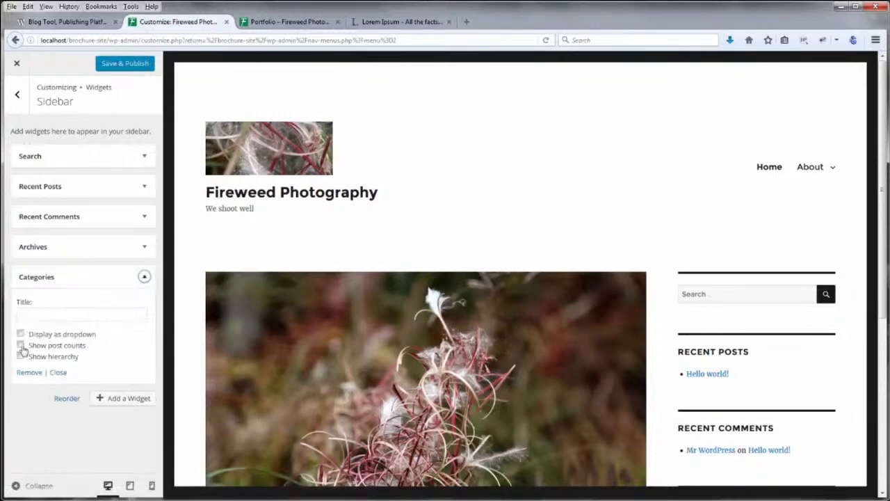
pyautogui.click(24, 374)
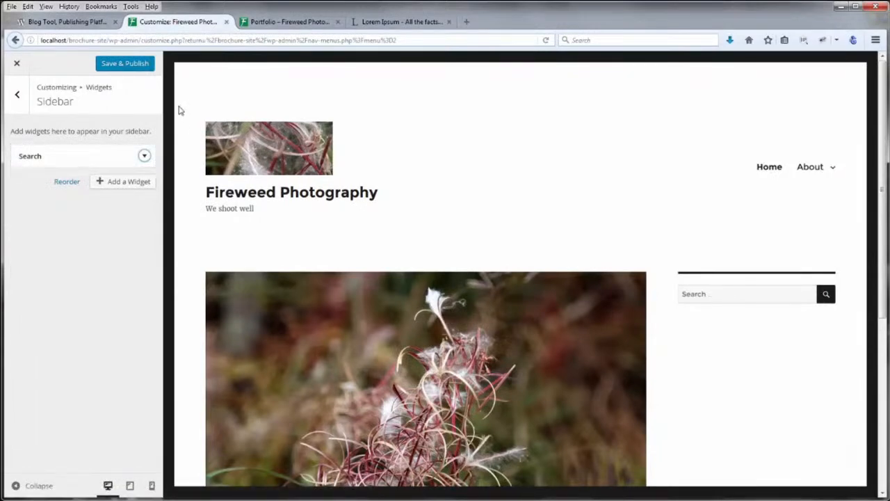
# Publish the Search-only sidebar, try its search box in the preview, and close the customizer
pyautogui.click(146, 66)
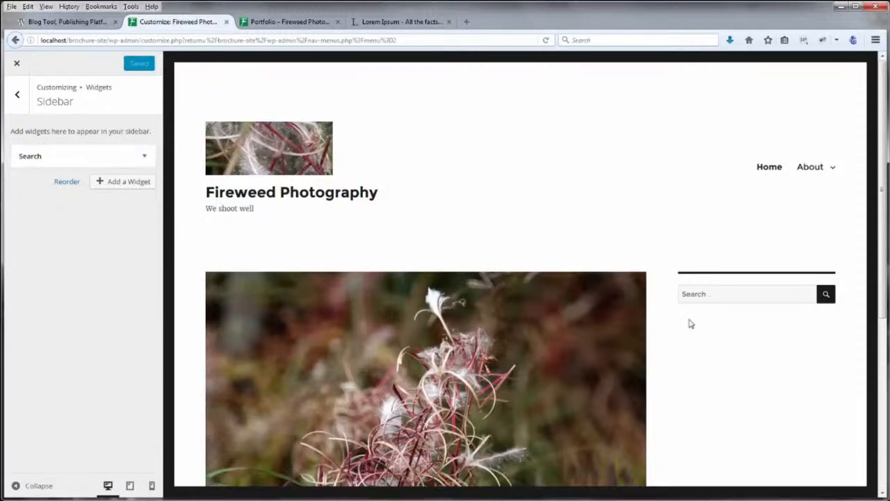
pyautogui.scroll(-7, 690, 322)
pyautogui.scroll(7, 690, 322)
pyautogui.click(738, 295)
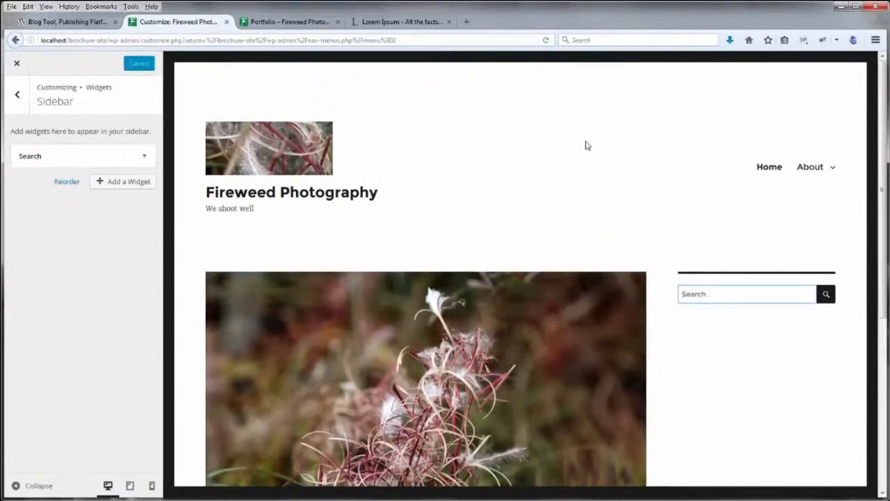
pyautogui.click(17, 63)
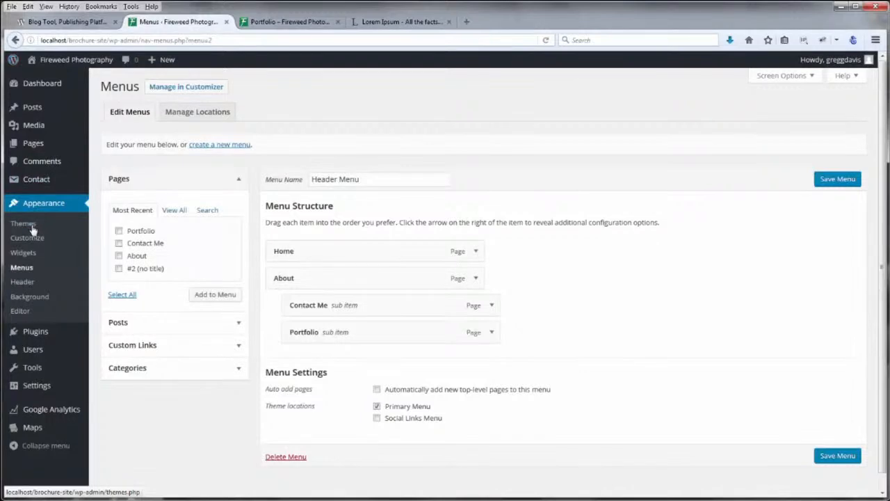
# On the Widgets screen, drag the Pages widget into the Sidebar beneath Search
pyautogui.click(30, 256)
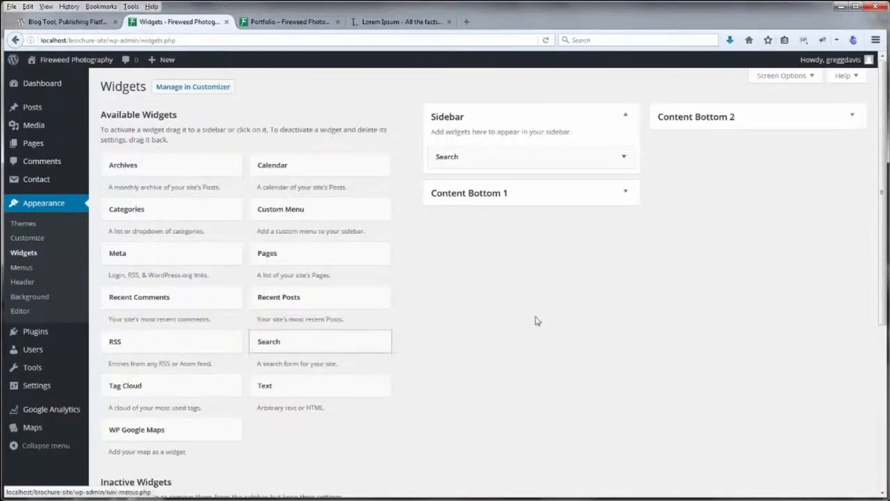
pyautogui.click(623, 157)
pyautogui.click(623, 158)
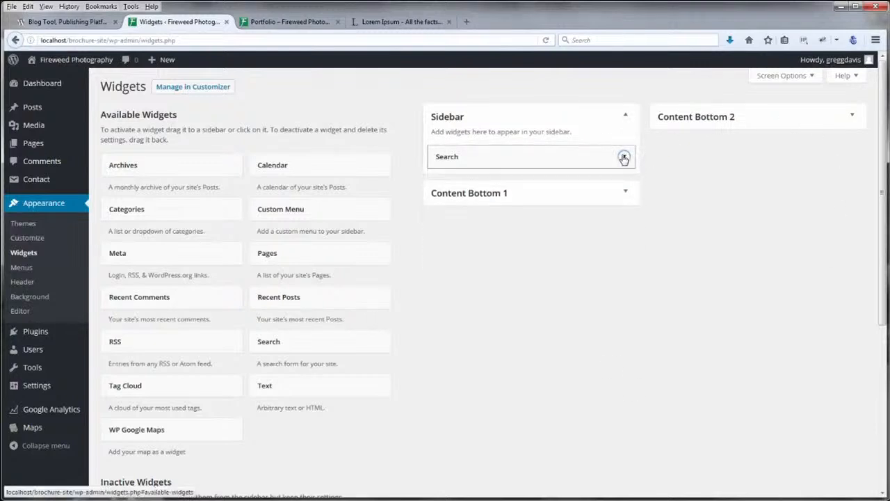
pyautogui.click(625, 117)
pyautogui.click(625, 117)
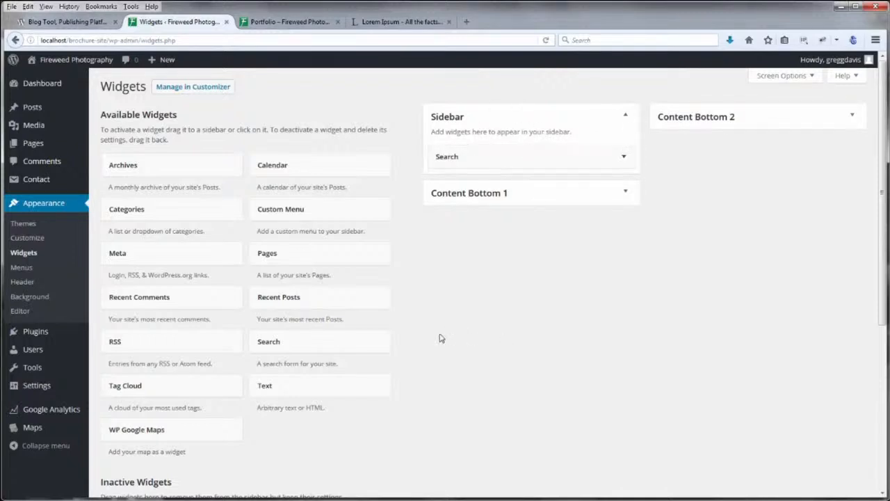
pyautogui.scroll(-3, 440, 338)
pyautogui.scroll(5, 468, 318)
pyautogui.moveTo(270, 256); pyautogui.dragTo(485, 182)
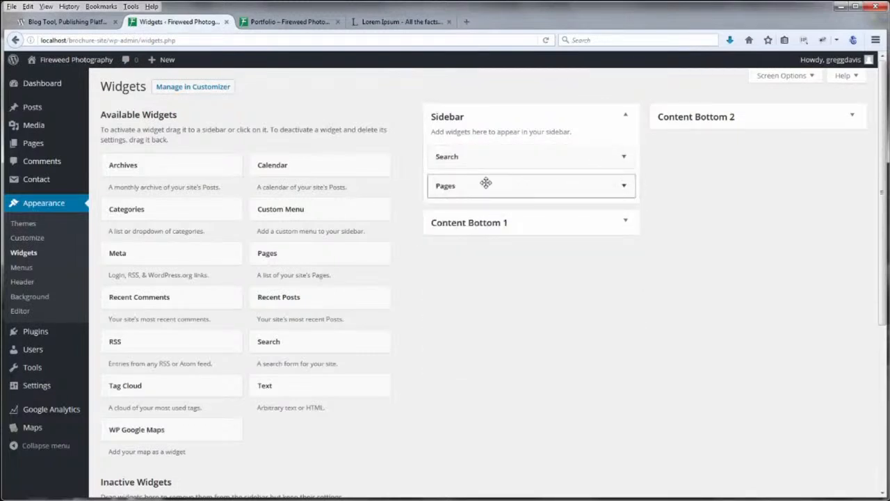
# Title the Pages widget 'Pages', sort it by Page order, save it, and view Portfolio
pyautogui.click(623, 188)
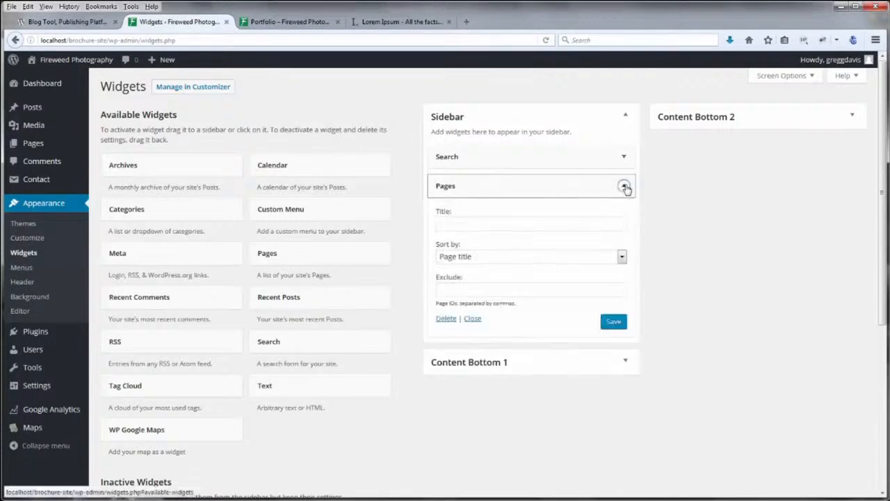
pyautogui.click(478, 222)
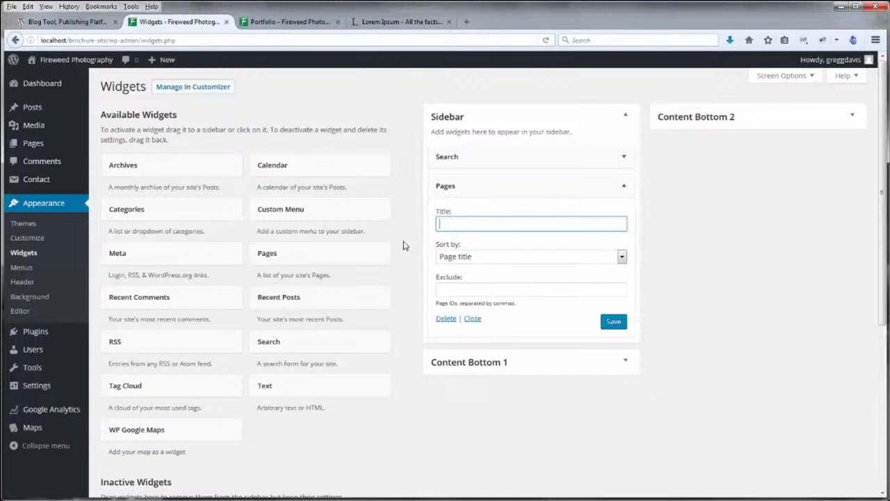
pyautogui.write('Pages')
pyautogui.click(623, 261)
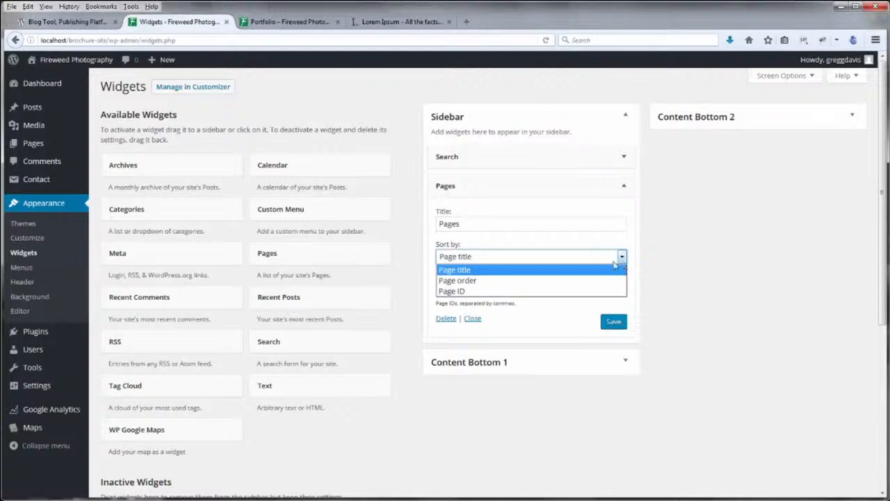
pyautogui.click(557, 281)
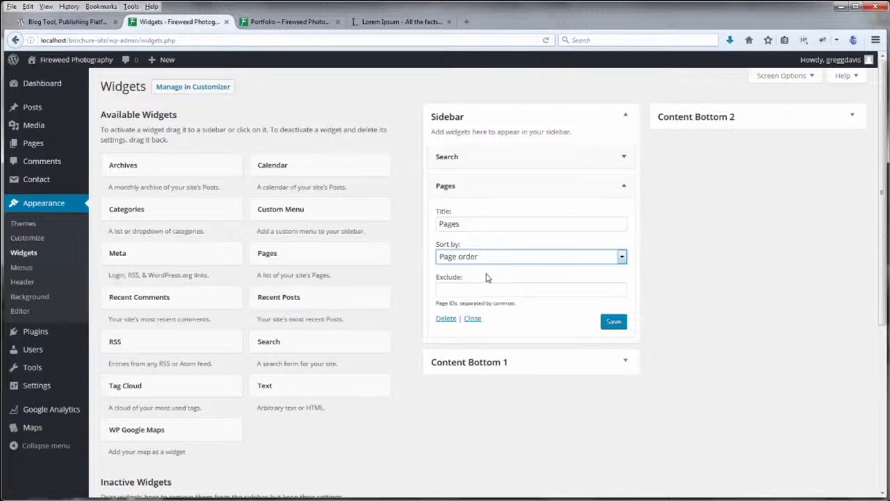
pyautogui.click(611, 322)
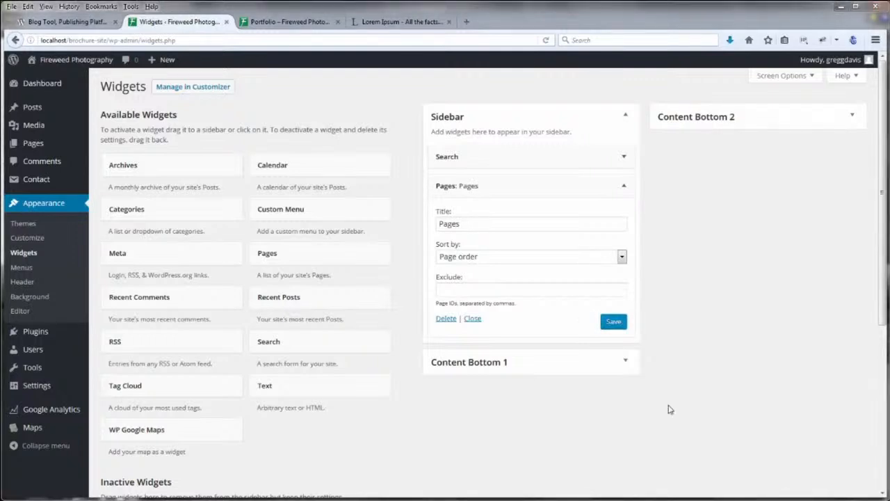
pyautogui.click(317, 23)
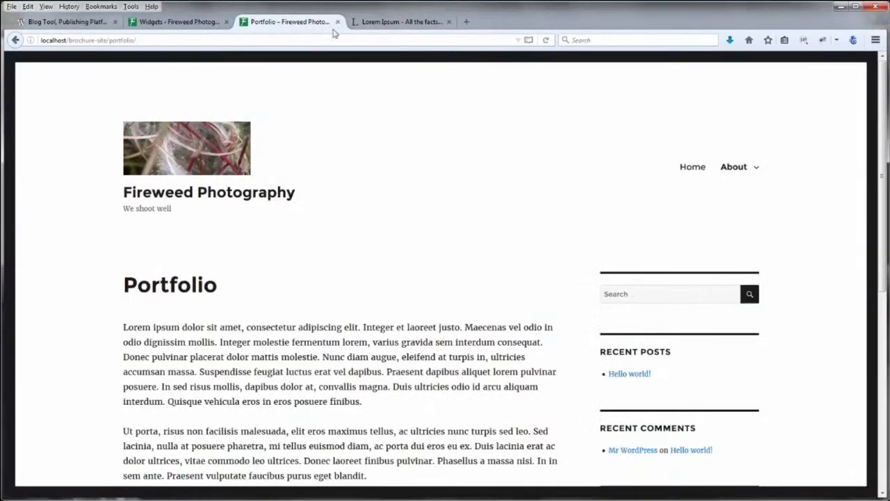
# Reload Portfolio and check its sidebar PAGES list: #2 (no title), About, Contact Me, Portfolio
pyautogui.click(547, 42)
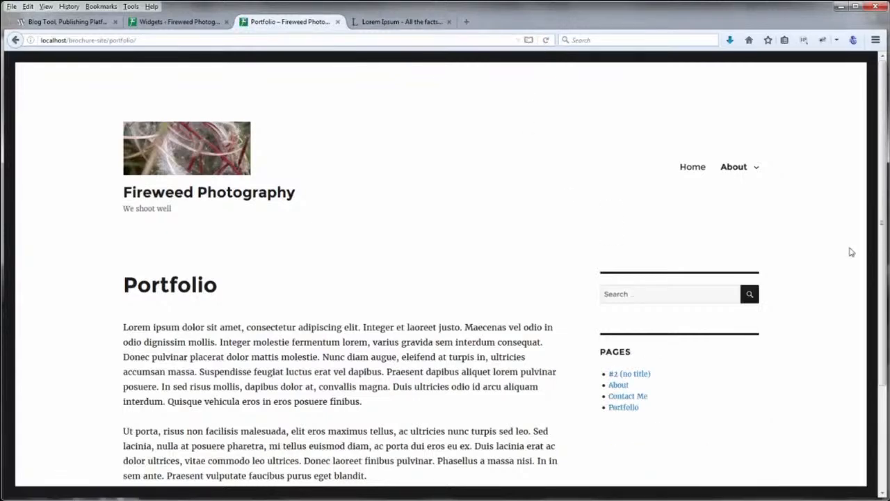
pyautogui.scroll(-3, 855, 252)
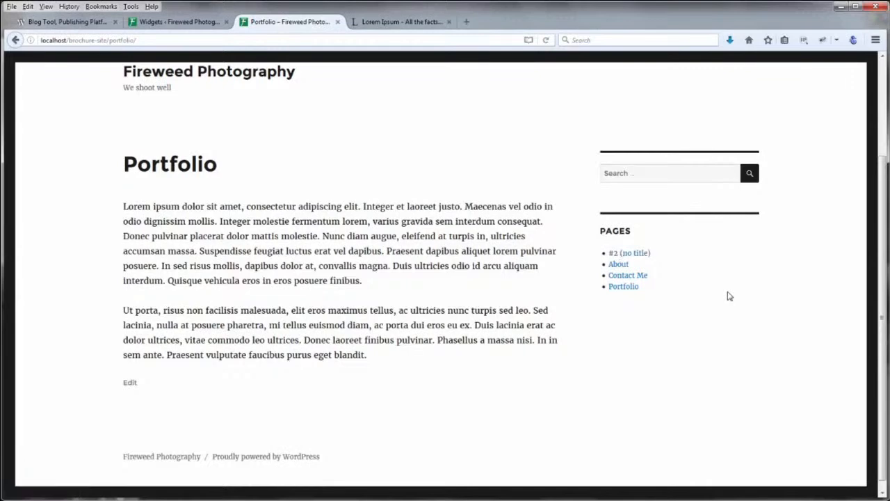
pyautogui.scroll(3, 728, 297)
pyautogui.click(194, 25)
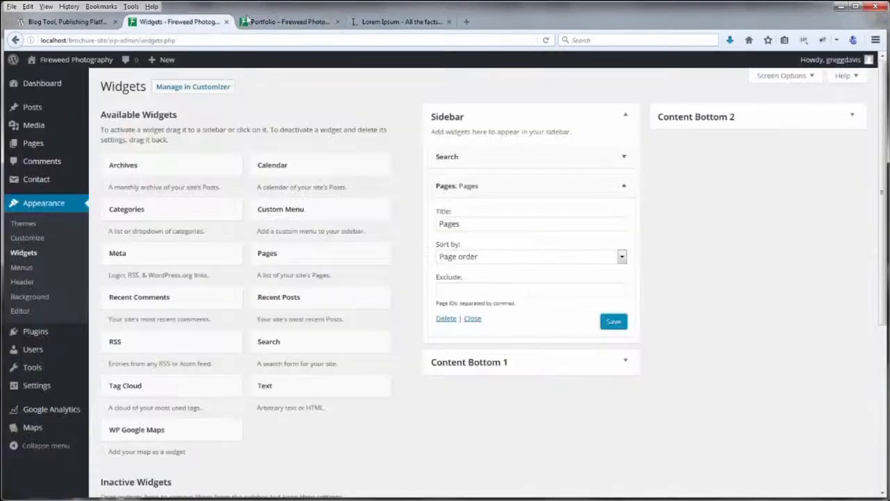
# Look up the page IDs under Pages > All Pages, then return to Widgets
pyautogui.click(453, 291)
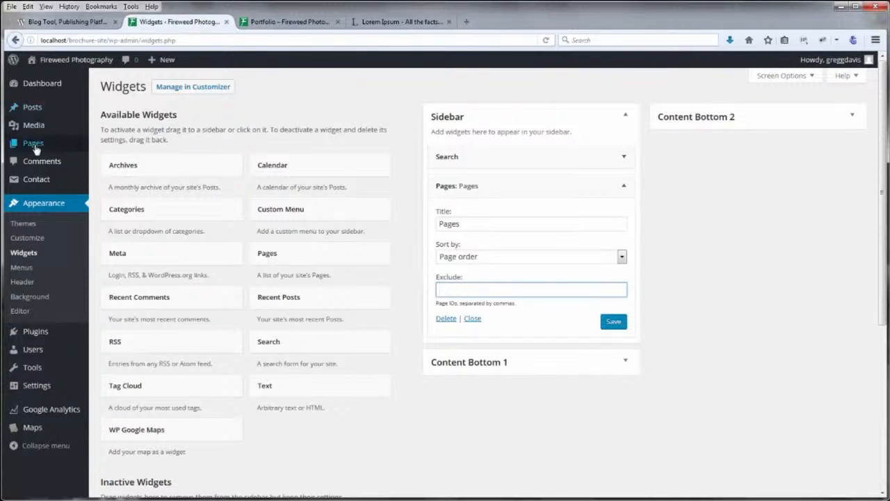
pyautogui.moveTo(34, 143)
pyautogui.click(107, 147)
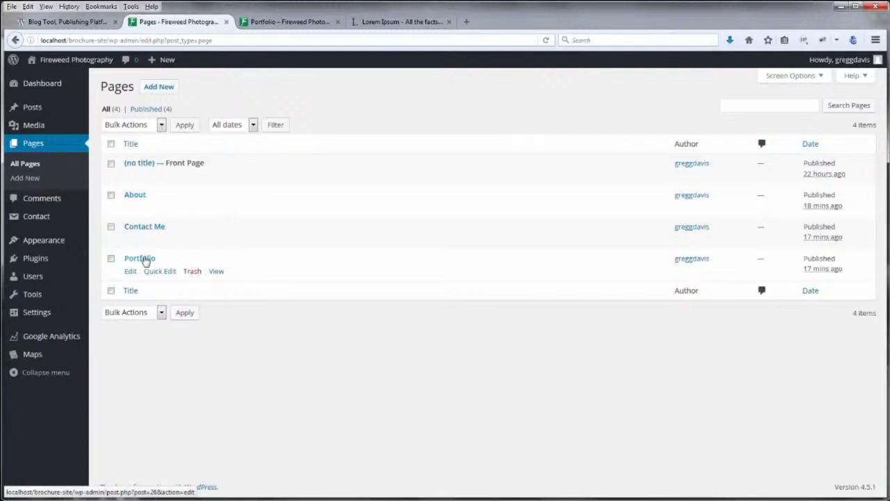
pyautogui.click(278, 22)
pyautogui.click(177, 22)
pyautogui.moveTo(55, 245)
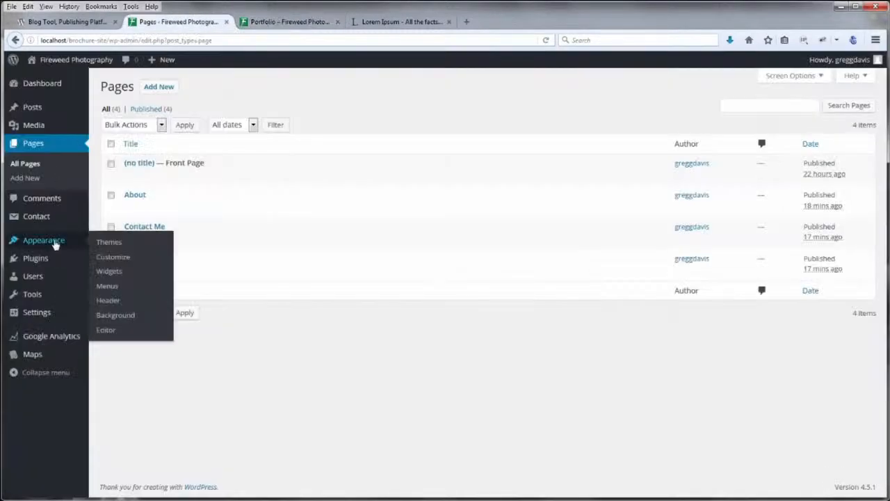
pyautogui.click(109, 273)
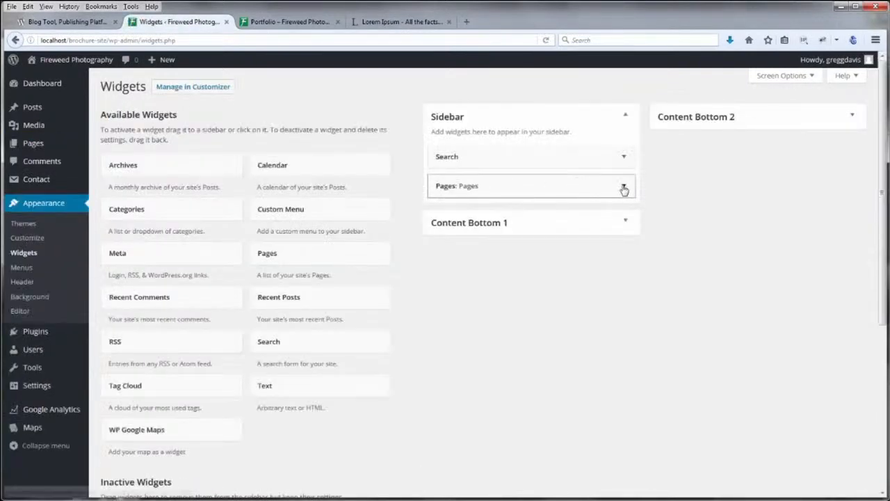
# Enter 2 in the Pages widget's Exclude field, save, and reload the Portfolio page
pyautogui.click(624, 189)
pyautogui.click(462, 290)
pyautogui.write('2')
pyautogui.click(614, 322)
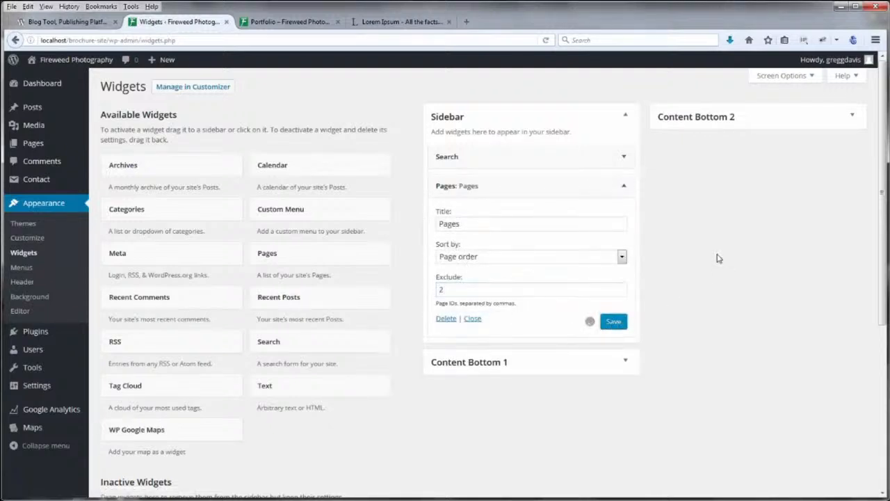
pyautogui.click(263, 25)
pyautogui.click(546, 40)
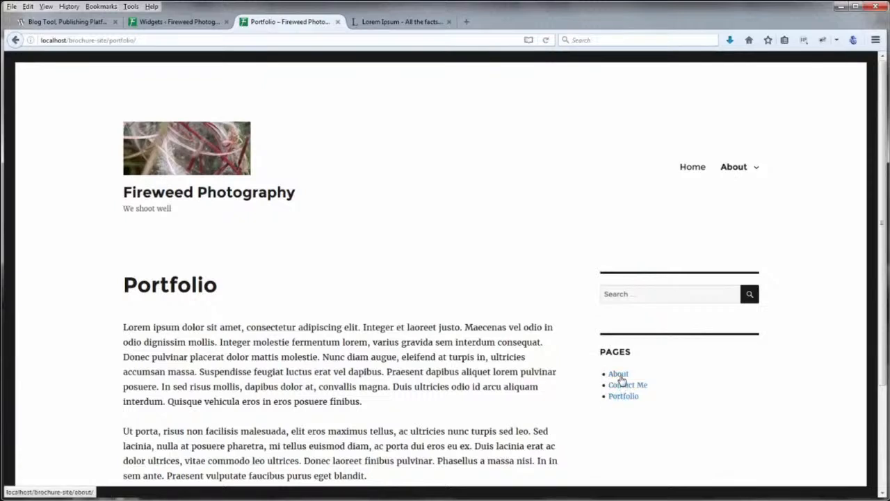
# Browse the Fireweed Photography Home page, then open Contact Me from the About dropdown
pyautogui.moveTo(739, 175)
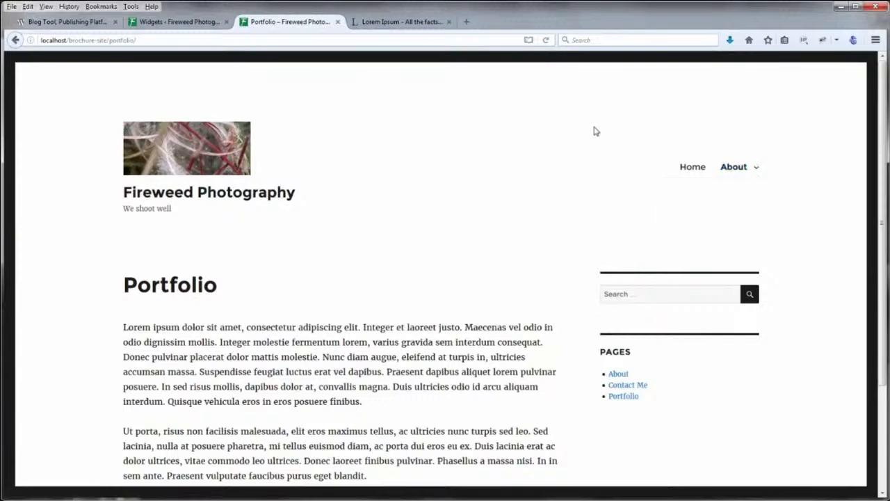
pyautogui.scroll(-3, 765, 369)
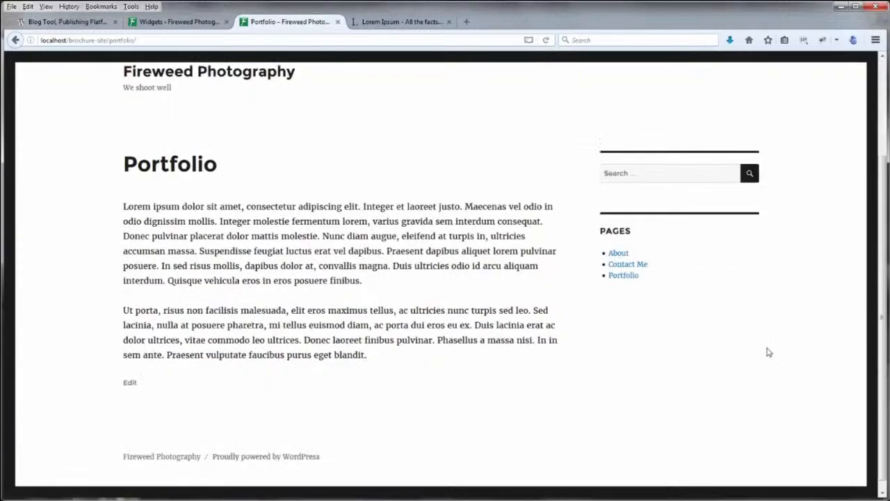
pyautogui.scroll(3, 768, 351)
pyautogui.click(693, 170)
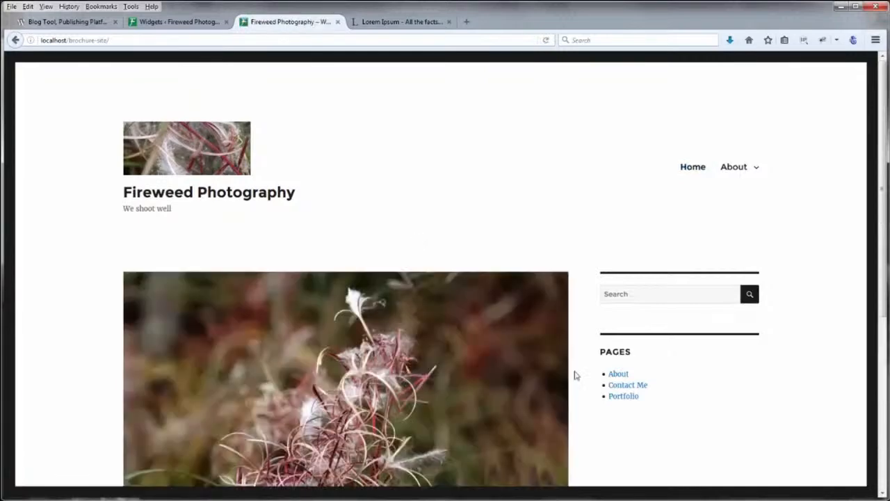
pyautogui.scroll(-5, 769, 403)
pyautogui.scroll(-1, 770, 404)
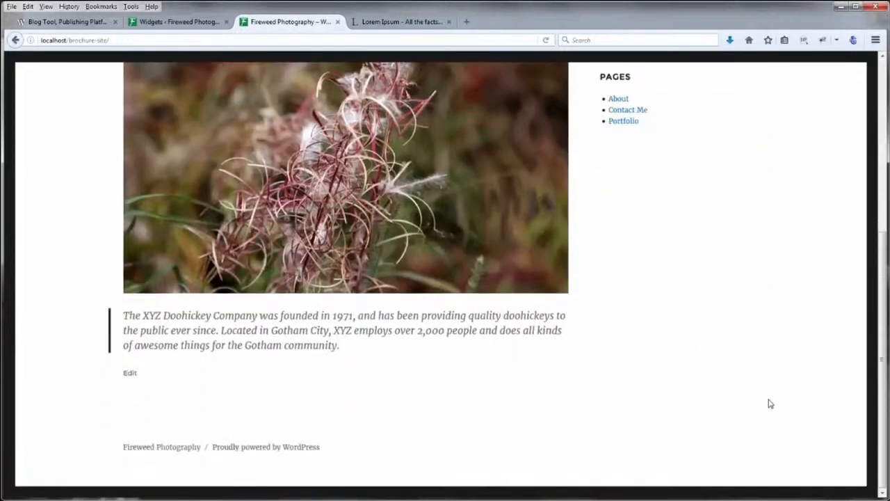
pyautogui.scroll(7, 463, 113)
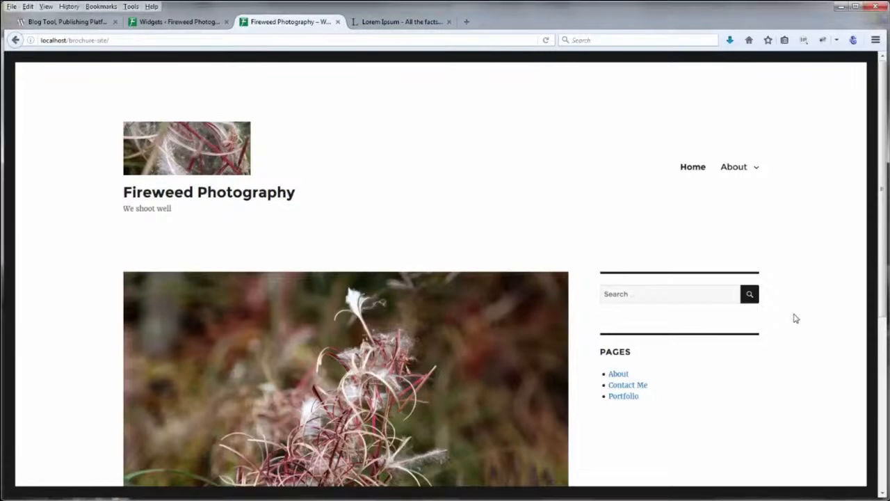
pyautogui.scroll(-3, 795, 318)
pyautogui.scroll(3, 796, 318)
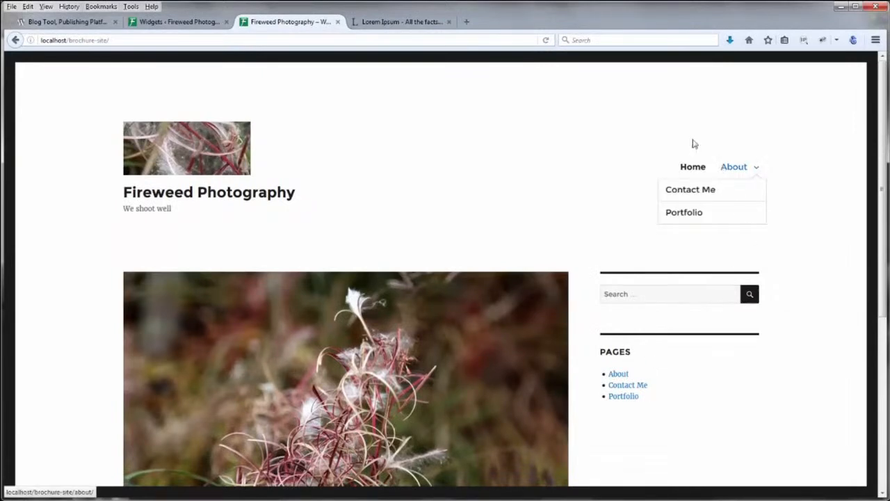
pyautogui.click(707, 194)
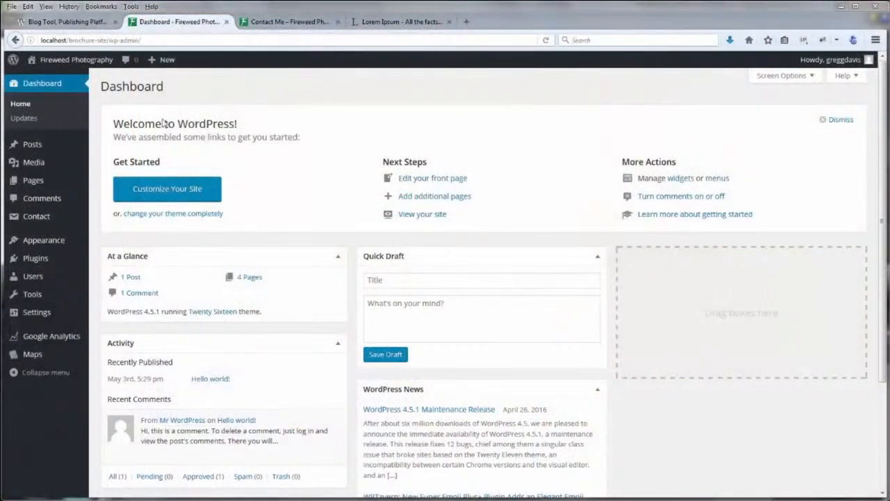
# Dismiss the Welcome to WordPress! panel, re-enabling it and dismissing it again via Screen Options
pyautogui.moveTo(114, 125); pyautogui.dragTo(250, 126)
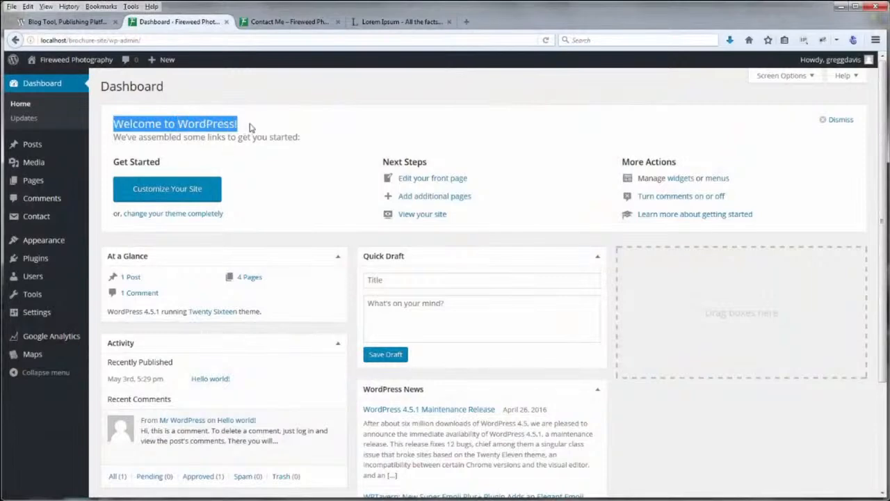
pyautogui.click(254, 127)
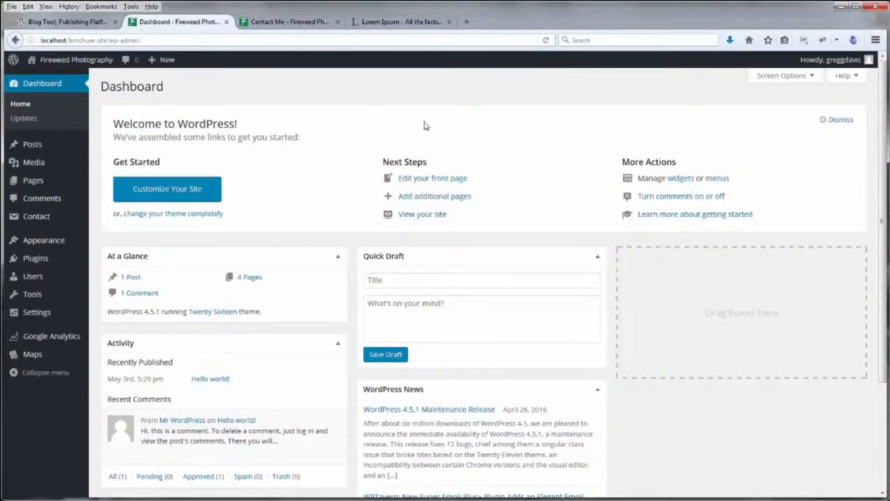
pyautogui.click(841, 120)
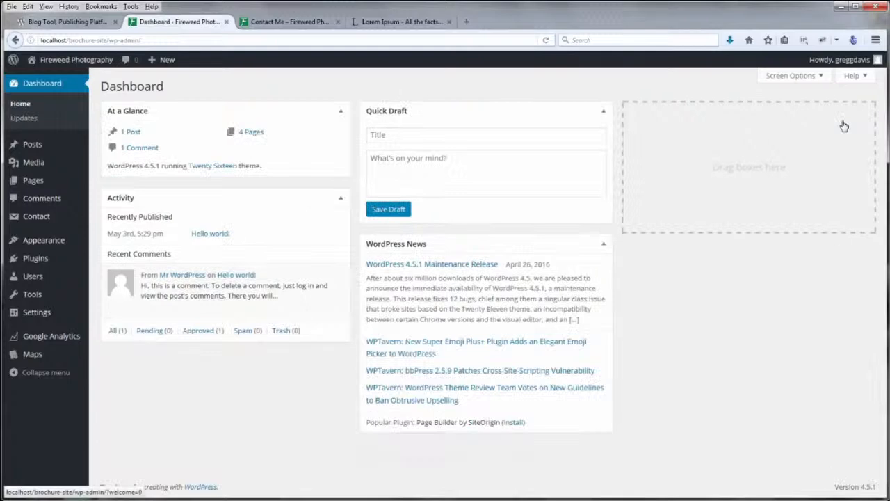
pyautogui.click(780, 77)
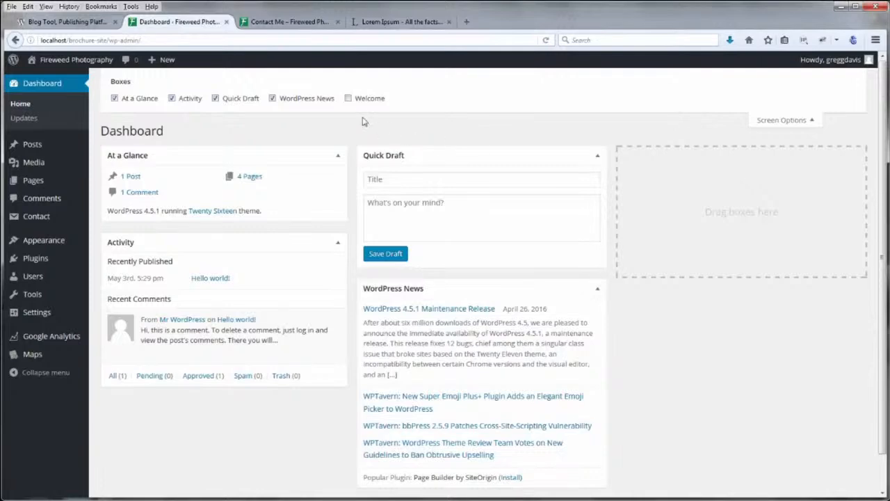
pyautogui.click(348, 99)
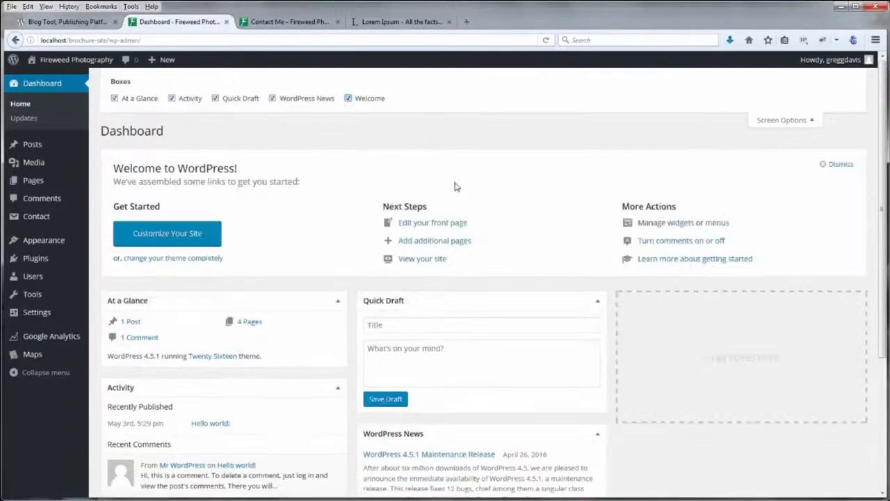
pyautogui.click(833, 166)
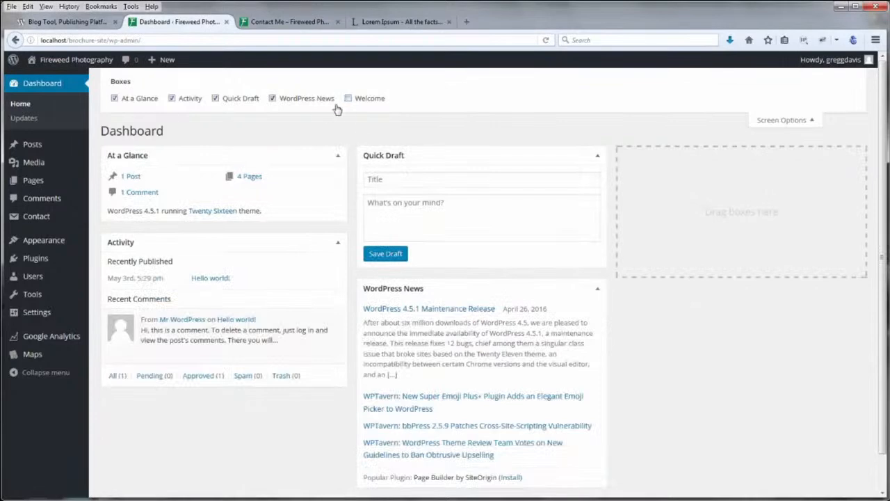
pyautogui.click(782, 120)
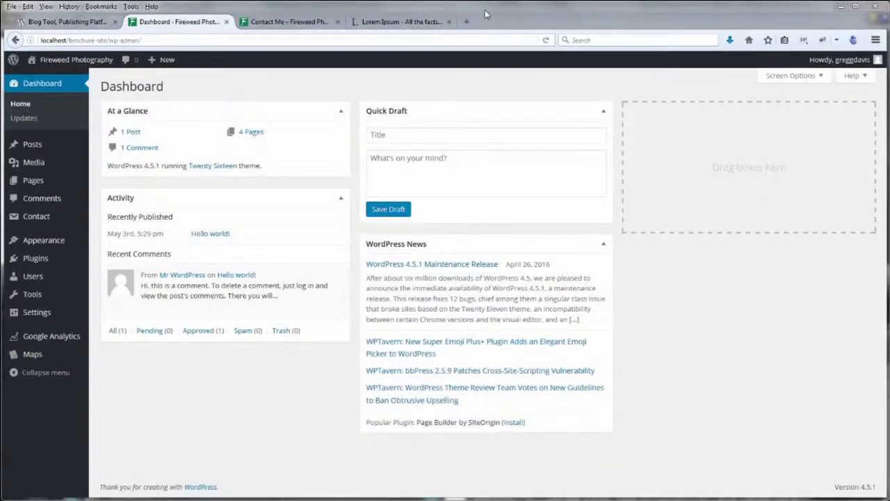
pyautogui.moveTo(89, 188)
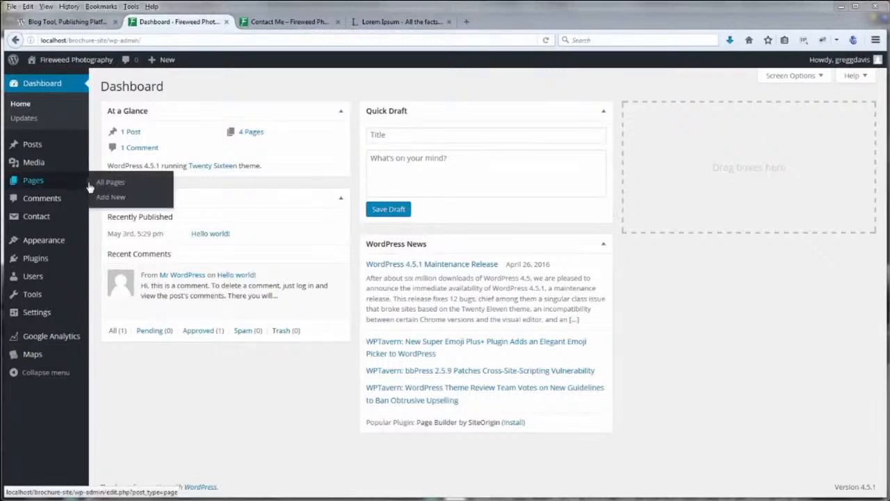
pyautogui.moveTo(37, 220)
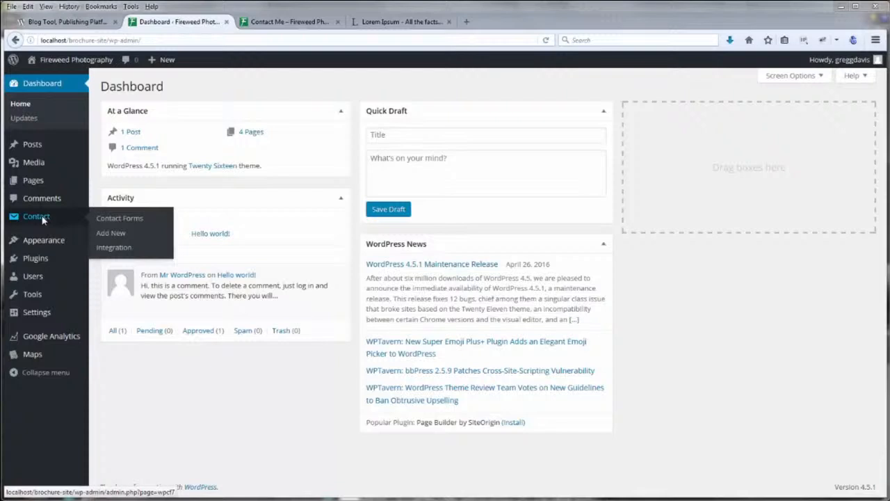
# Open Contact form 1 from the Contact Forms list, dismissing the support notice
pyautogui.click(111, 220)
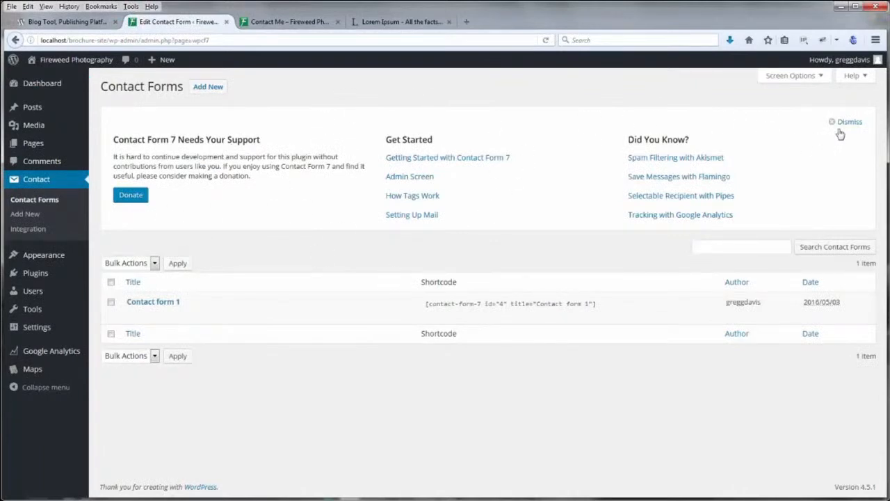
pyautogui.click(849, 122)
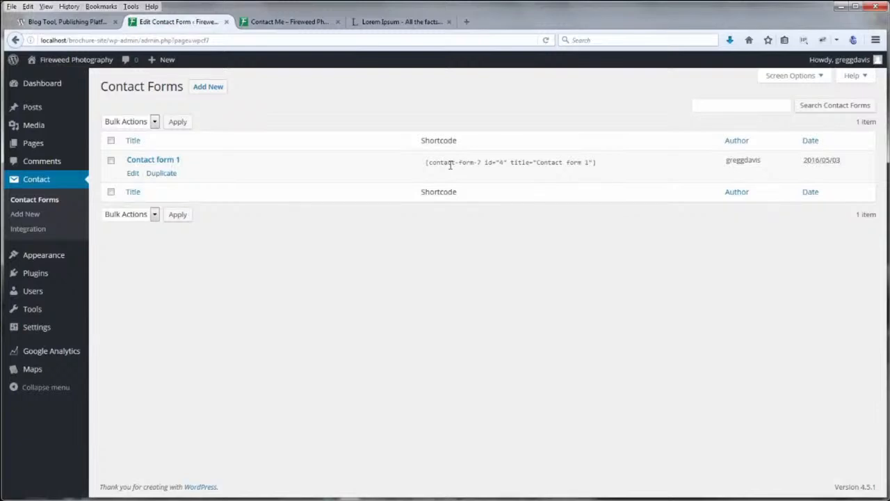
pyautogui.click(148, 163)
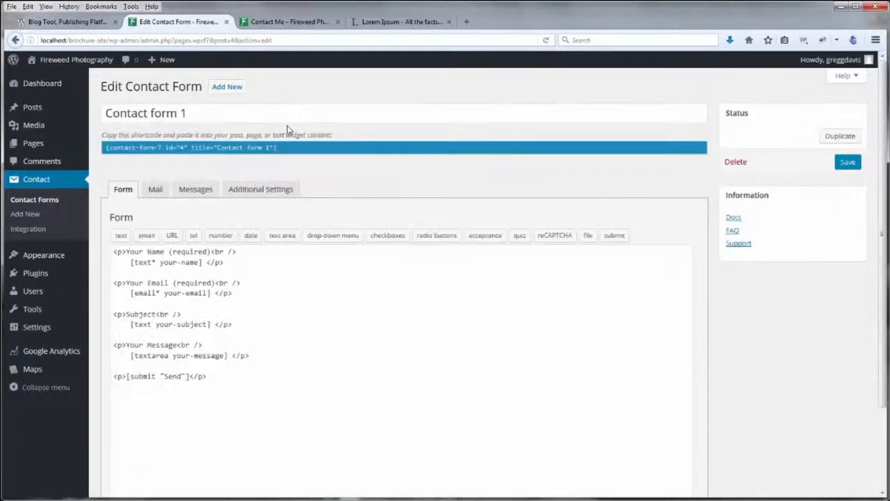
# Retitle the form from 'Contact form 1' to 'Contact Me'
pyautogui.click(195, 114)
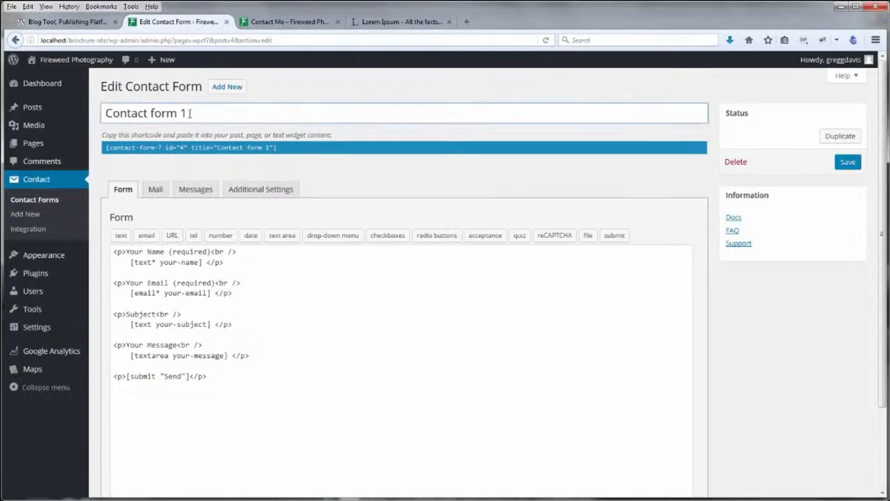
pyautogui.moveTo(148, 114); pyautogui.dragTo(205, 117)
pyautogui.write('ME')
pyautogui.press('BackSpace')
pyautogui.write('e')
pyautogui.click(369, 166)
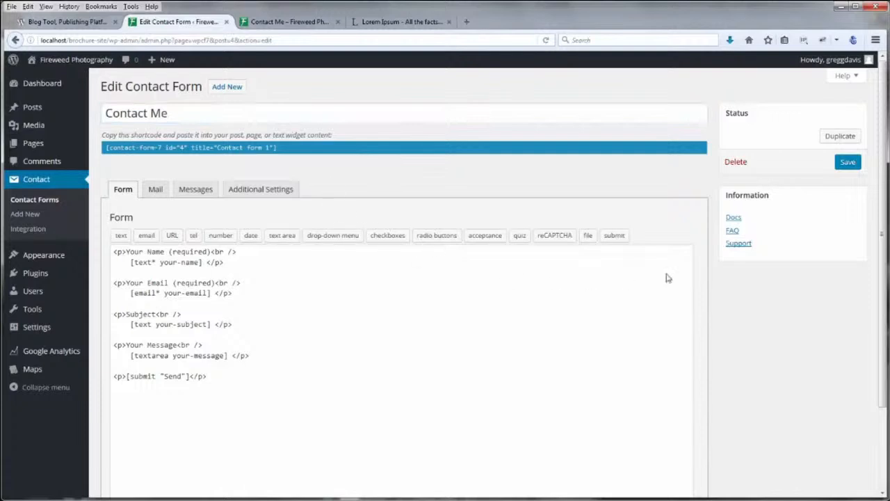
pyautogui.scroll(-2, 882, 237)
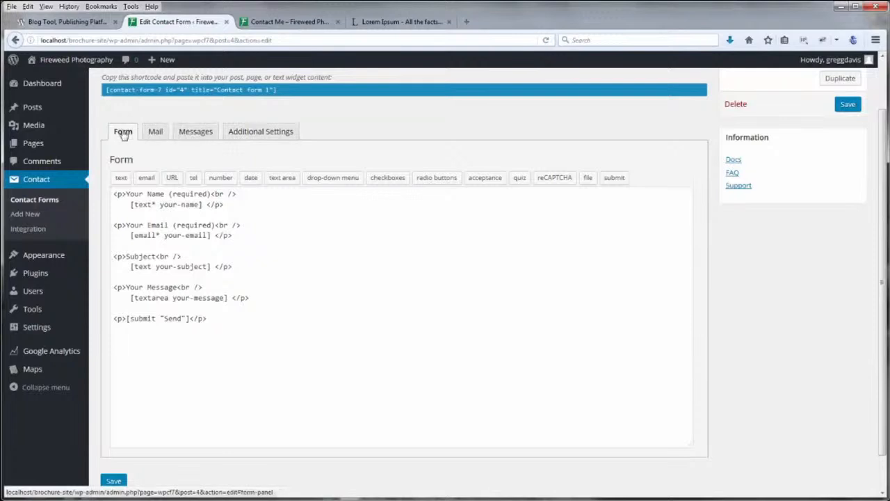
# Look through the form's Mail, Messages and Additional Settings tabs, then return to the Form tab
pyautogui.click(157, 133)
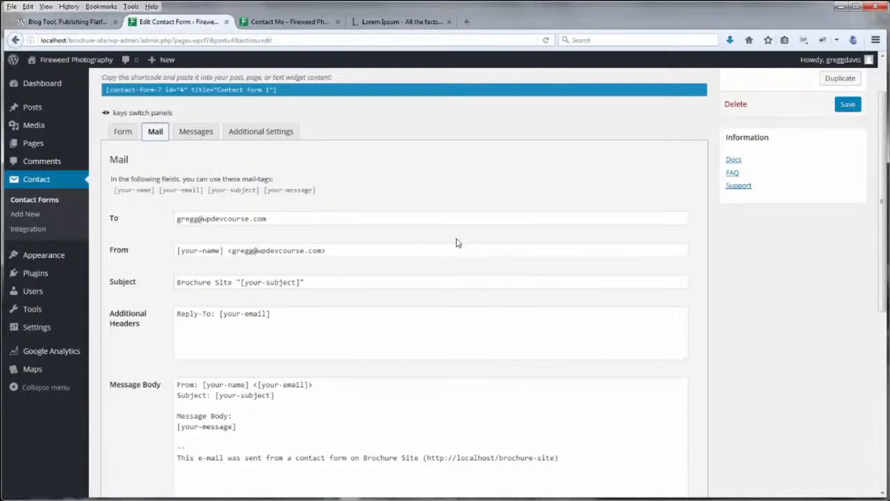
pyautogui.scroll(-5, 457, 240)
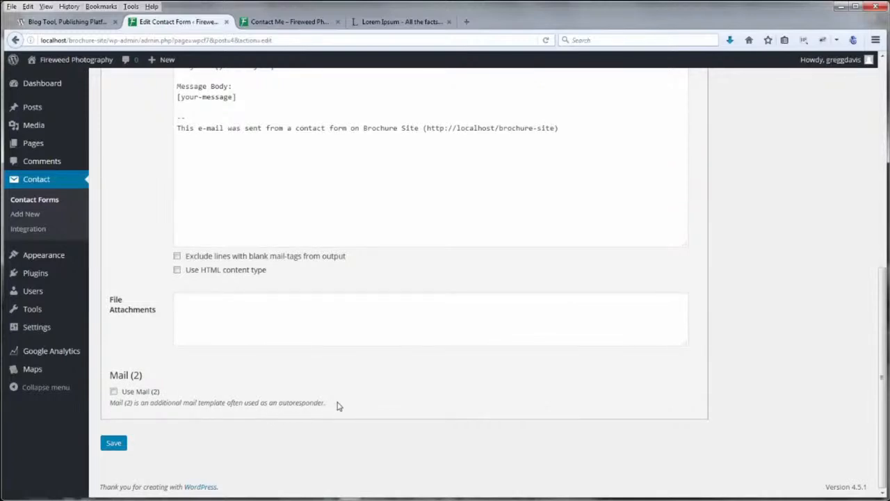
pyautogui.scroll(10, 336, 406)
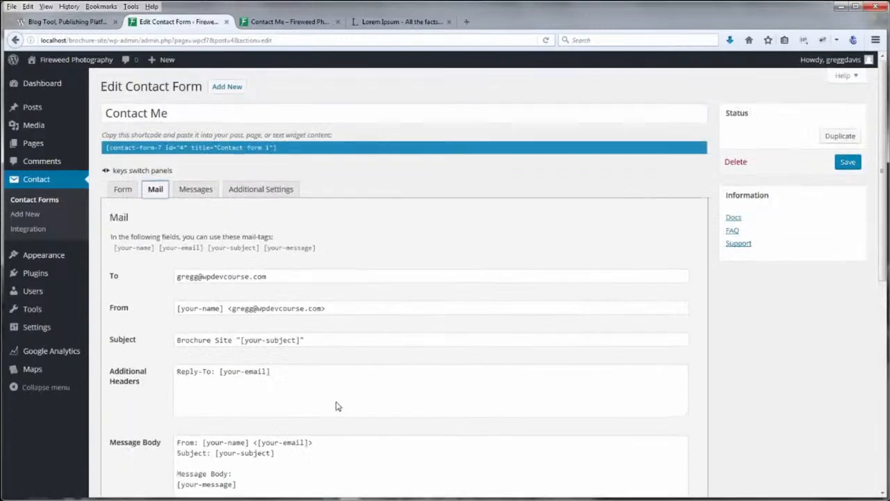
pyautogui.click(201, 190)
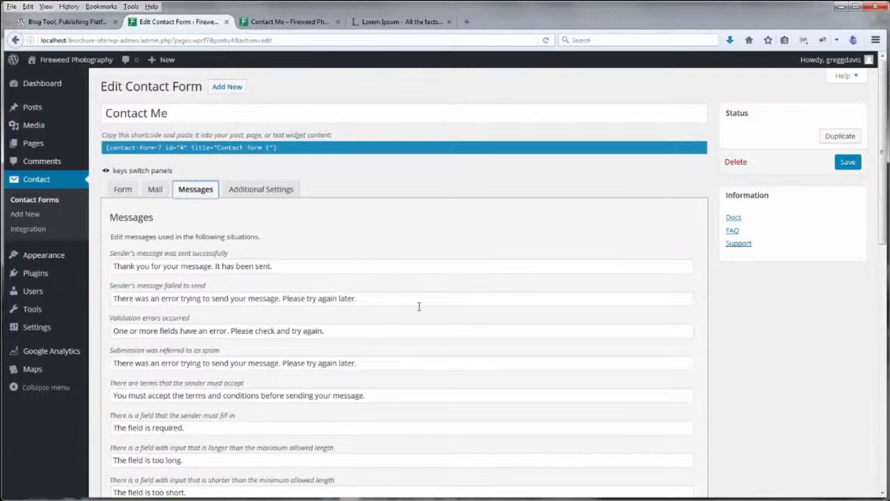
pyautogui.scroll(-5, 436, 324)
pyautogui.scroll(-10, 435, 324)
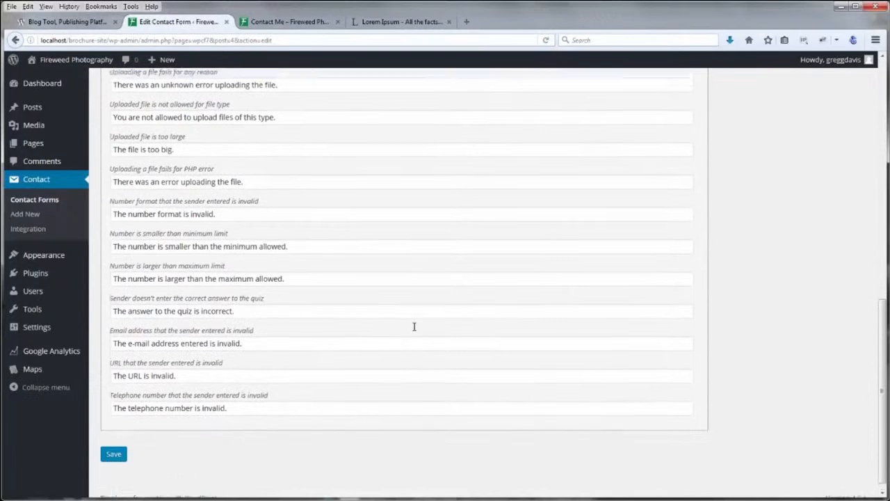
pyautogui.scroll(15, 413, 331)
pyautogui.click(277, 191)
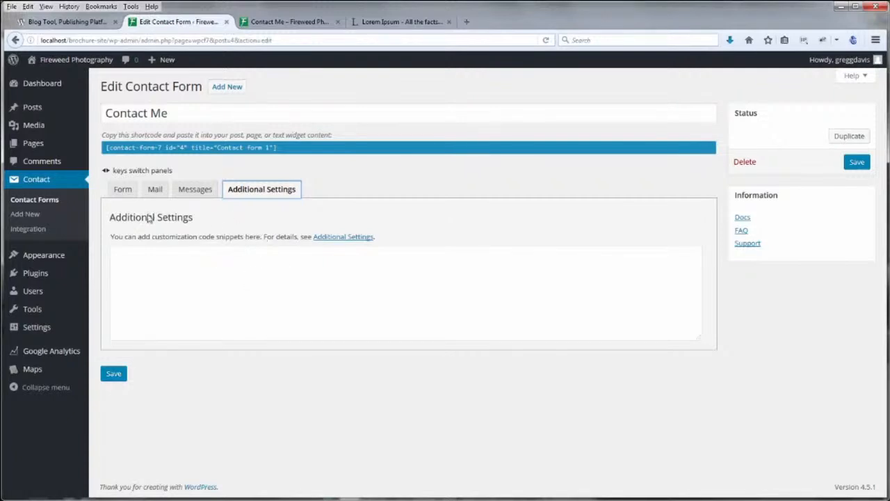
pyautogui.click(123, 193)
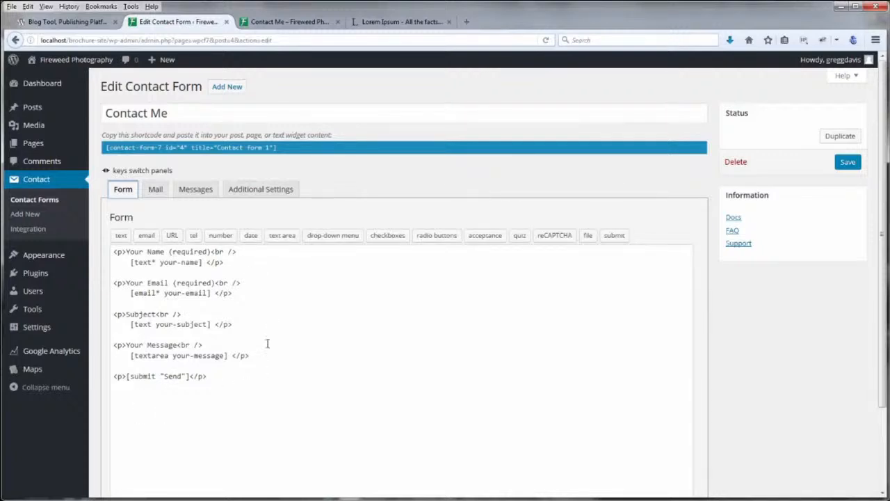
# Review the Mail tab fields down to the Message Body and back to the top
pyautogui.click(155, 189)
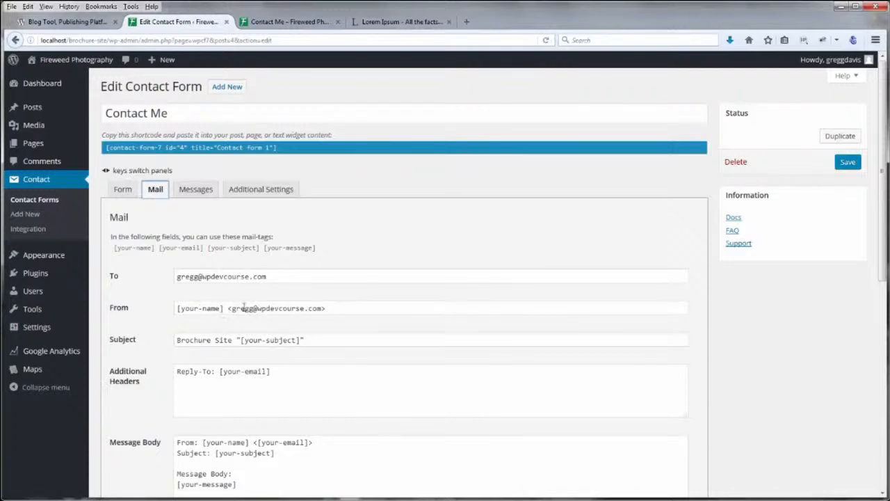
pyautogui.scroll(-2, 338, 334)
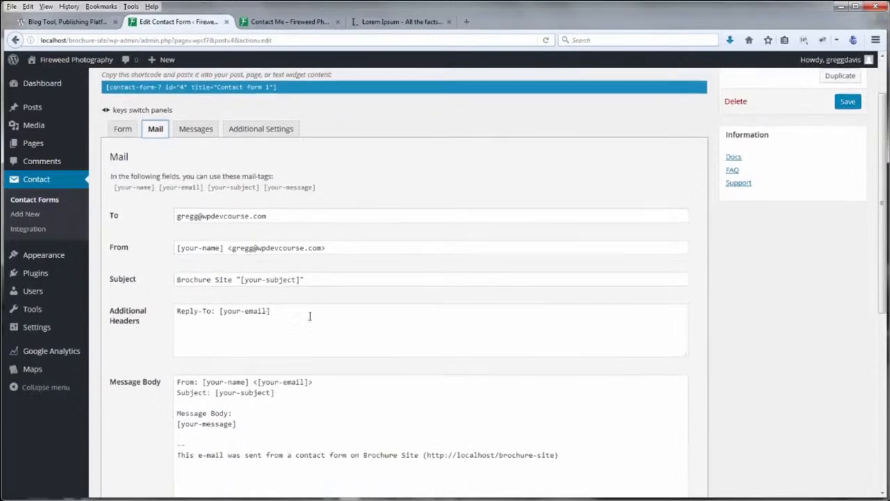
pyautogui.scroll(-4, 264, 316)
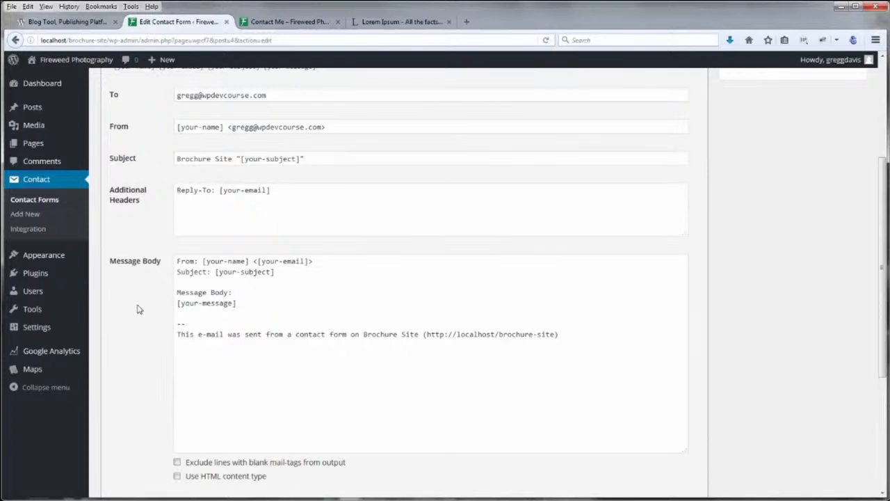
pyautogui.scroll(-2, 138, 309)
pyautogui.scroll(7, 138, 309)
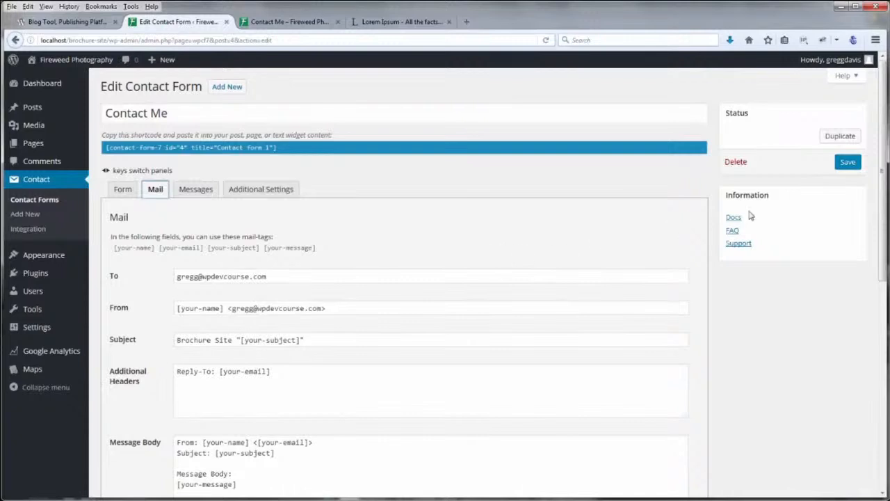
# Save the Contact Me form and copy its [contact-form-7 id="4" title="Contact Me"] shortcode
pyautogui.click(847, 162)
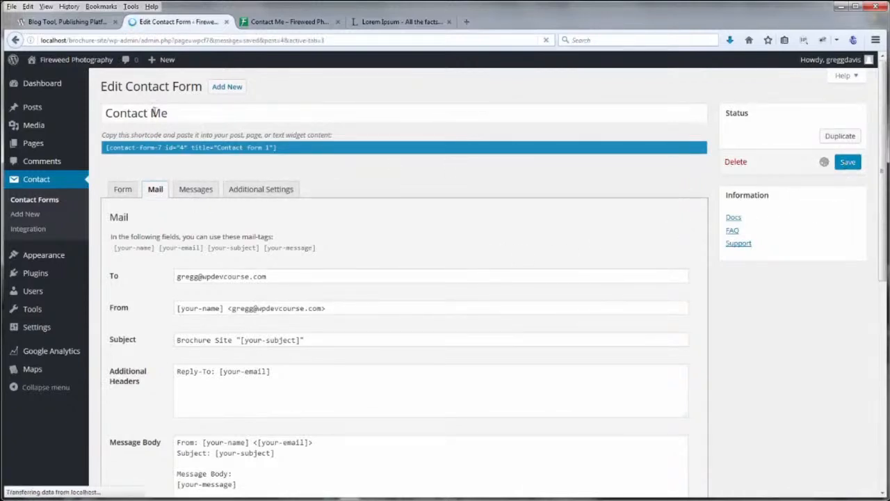
pyautogui.click(169, 178)
pyautogui.hotkey('ctrl', 'c')
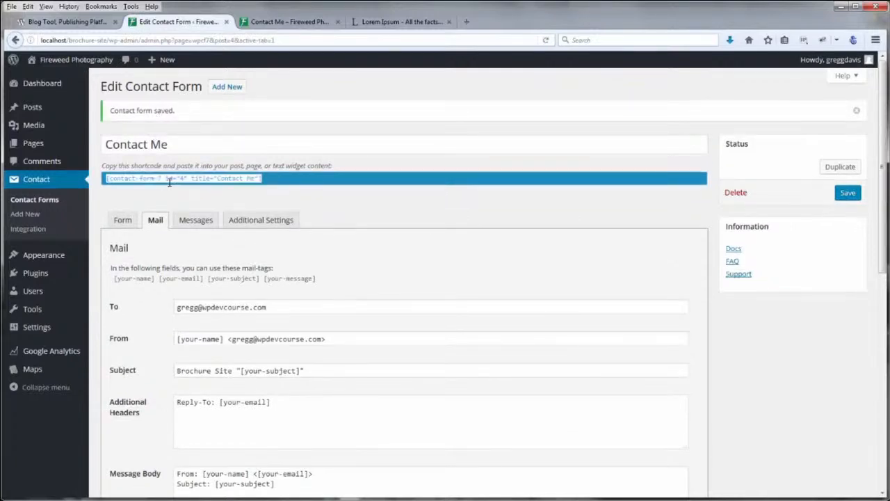
pyautogui.rightClick(211, 179)
pyautogui.click(238, 219)
# Replace the Contact Me page's lorem ipsum text with the shortcode, update it, and view it live
pyautogui.moveTo(33, 143)
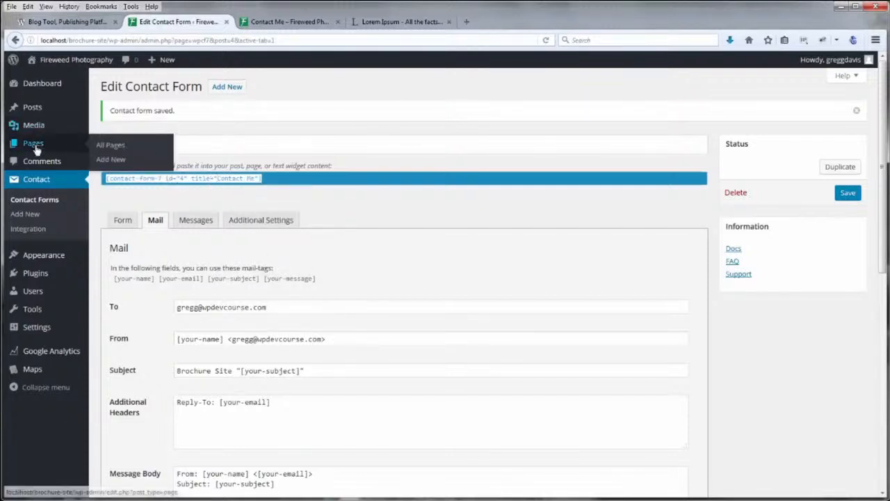
pyautogui.click(115, 149)
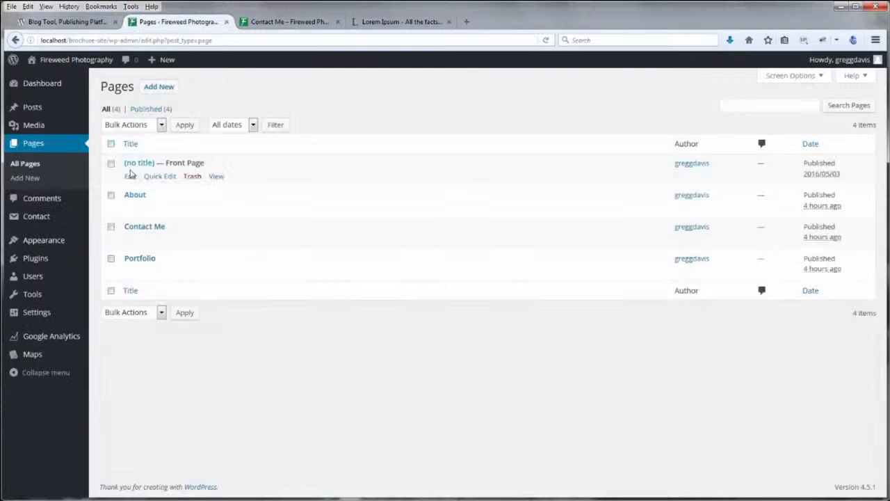
pyautogui.click(141, 229)
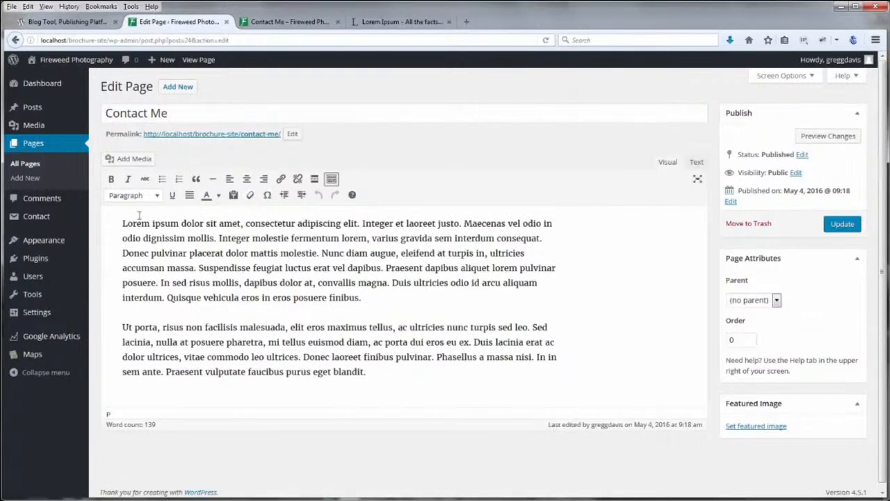
pyautogui.moveTo(121, 224); pyautogui.dragTo(388, 383)
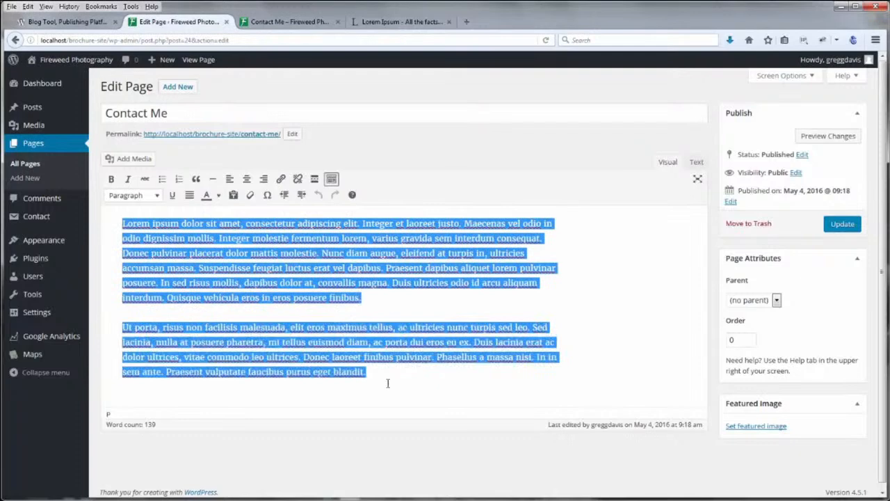
pyautogui.press('BackSpace')
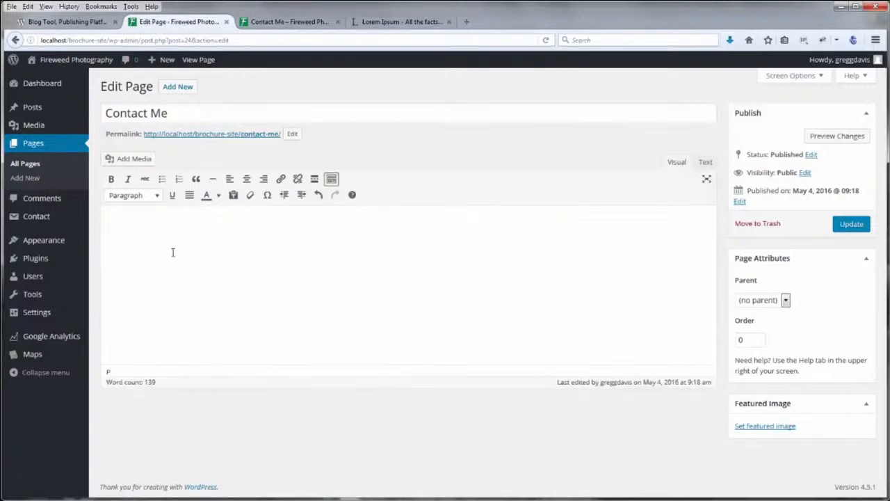
pyautogui.hotkey('ctrl', 'v')
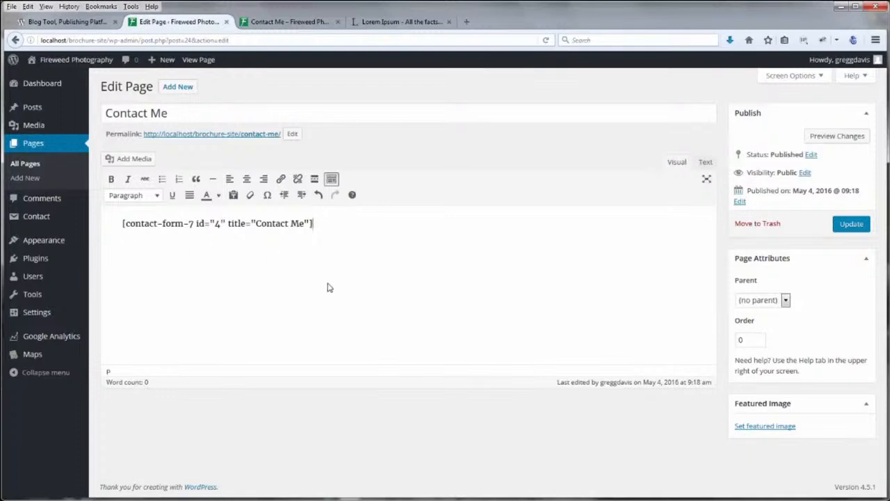
pyautogui.click(860, 224)
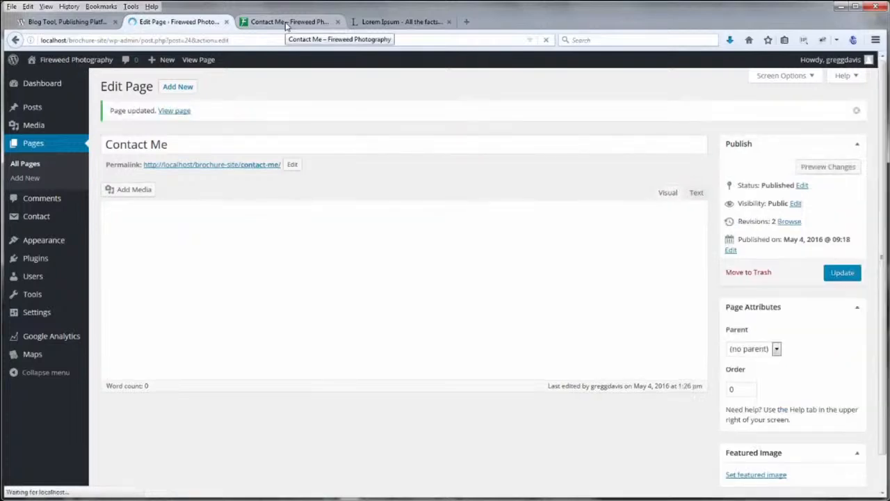
pyautogui.click(286, 23)
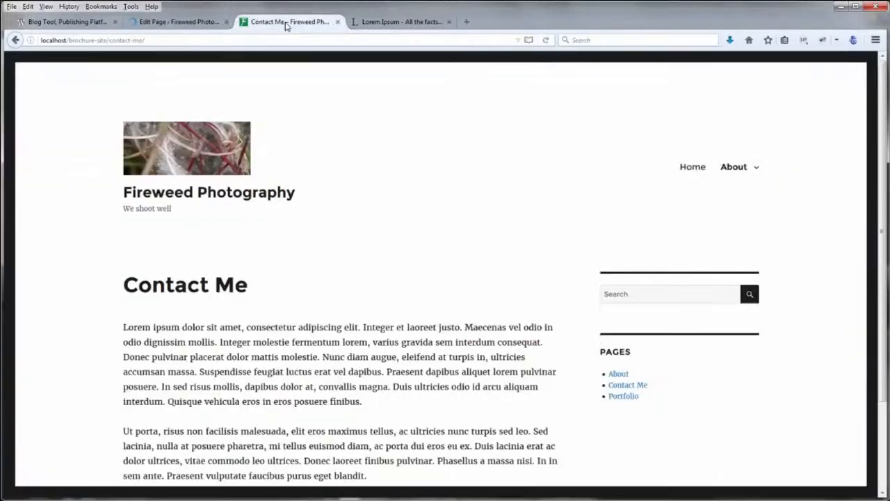
# Reload the live Contact Me page and try the Your Name, Your Email, Subject and Your Message fields
pyautogui.click(547, 41)
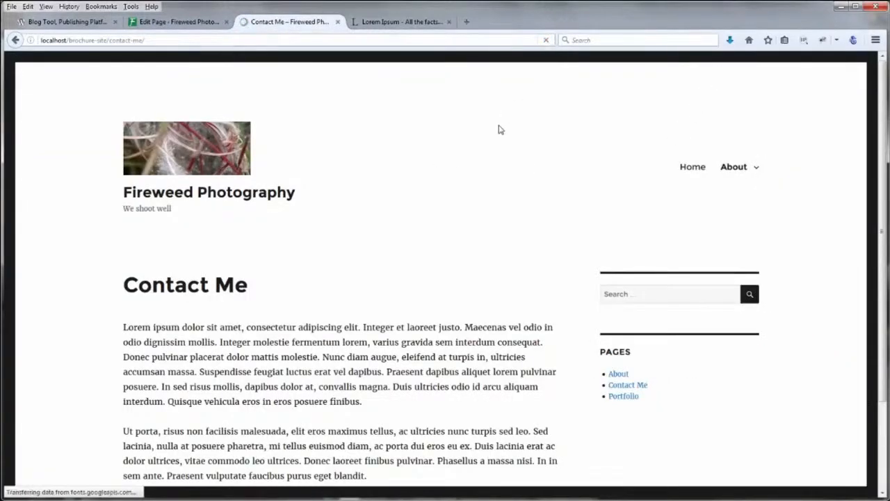
pyautogui.scroll(-5, 78, 251)
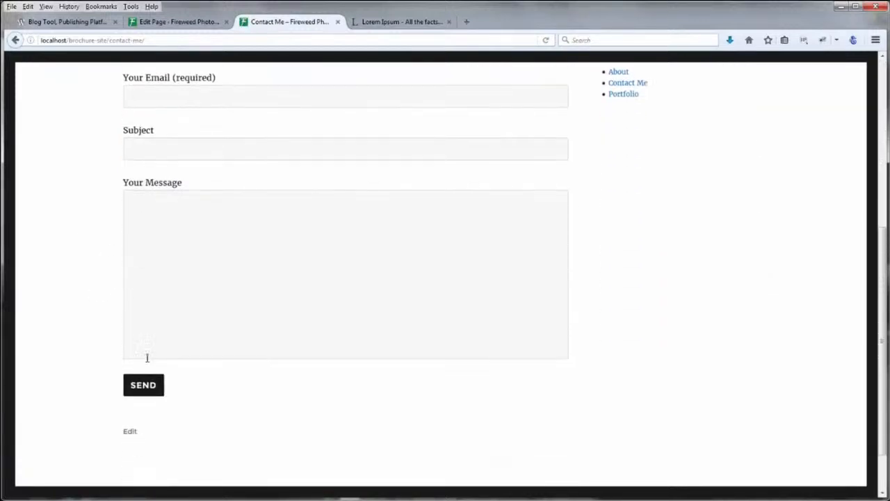
pyautogui.scroll(3, 75, 371)
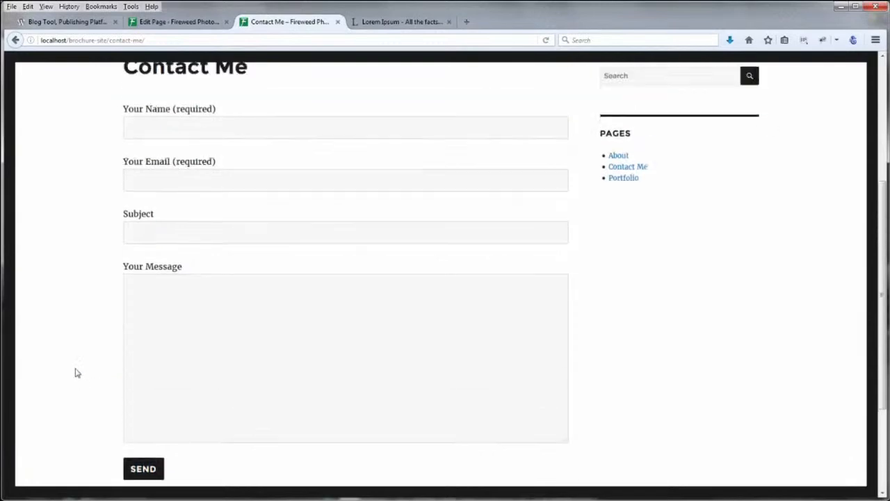
pyautogui.click(166, 220)
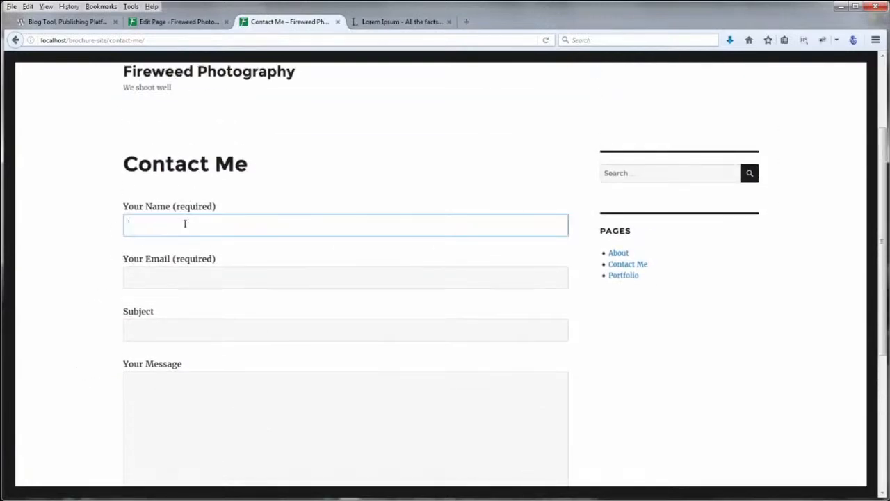
pyautogui.click(170, 279)
pyautogui.click(173, 334)
pyautogui.click(185, 385)
pyautogui.scroll(-2, 70, 336)
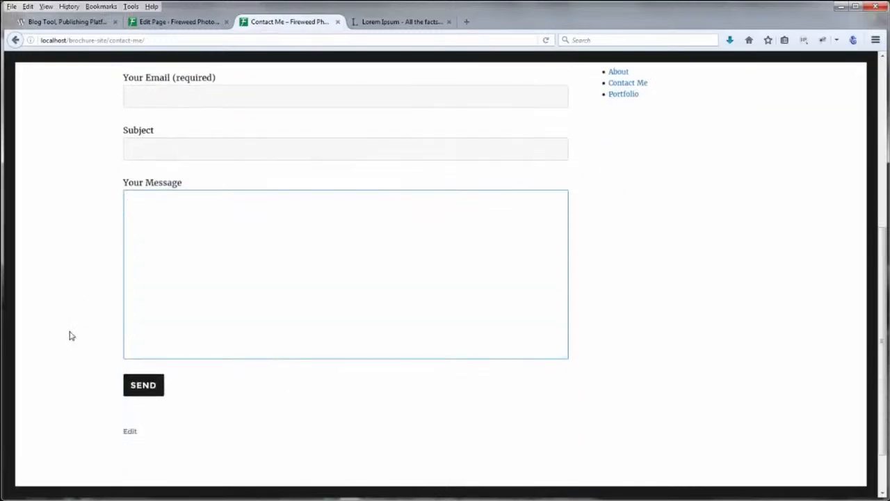
pyautogui.scroll(4, 70, 334)
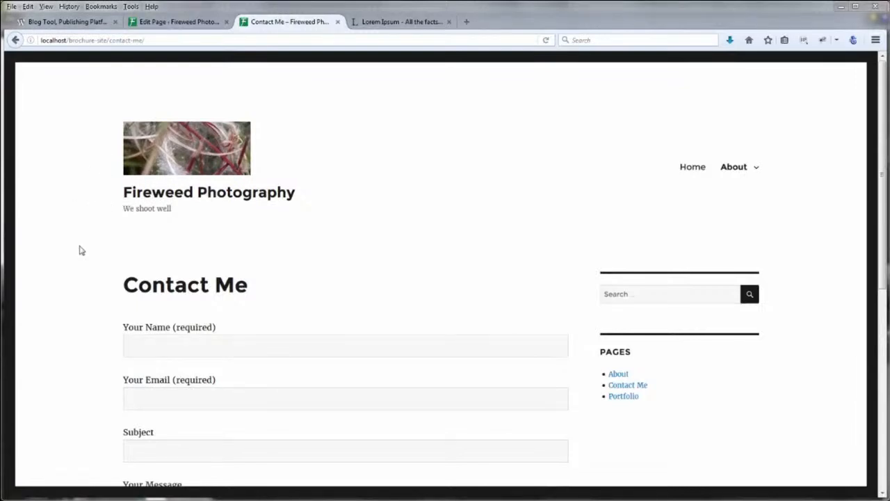
# Scroll the page and focus each of the four form fields again to check them
pyautogui.moveTo(882, 195); pyautogui.dragTo(885, 310)
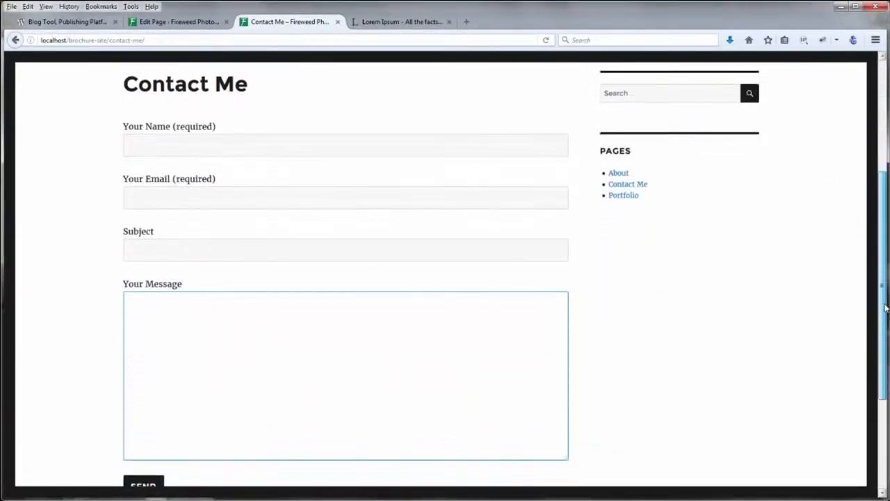
pyautogui.click(682, 270)
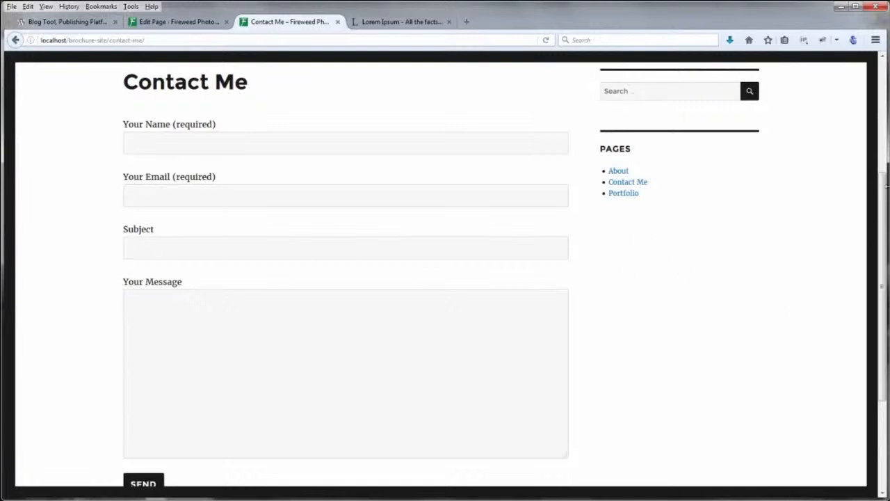
pyautogui.moveTo(884, 220); pyautogui.dragTo(817, 91)
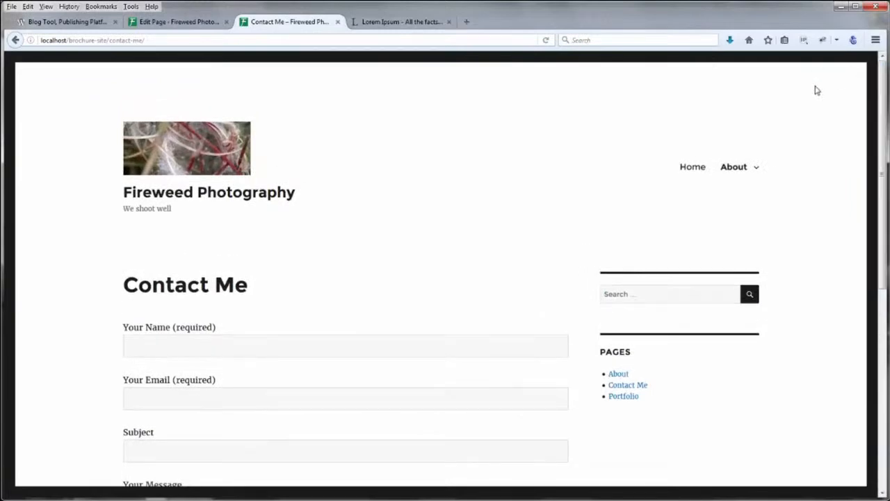
pyautogui.moveTo(883, 193); pyautogui.dragTo(883, 308)
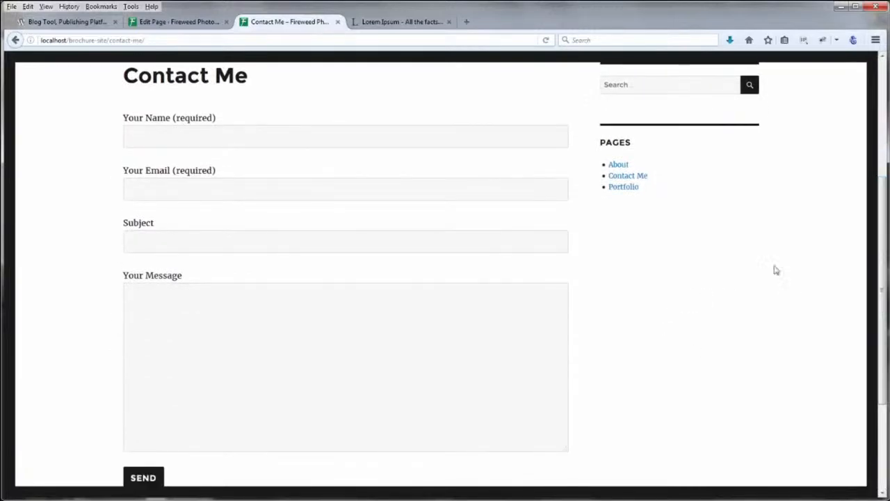
pyautogui.click(157, 141)
pyautogui.click(159, 190)
pyautogui.click(148, 241)
pyautogui.click(167, 314)
pyautogui.click(45, 314)
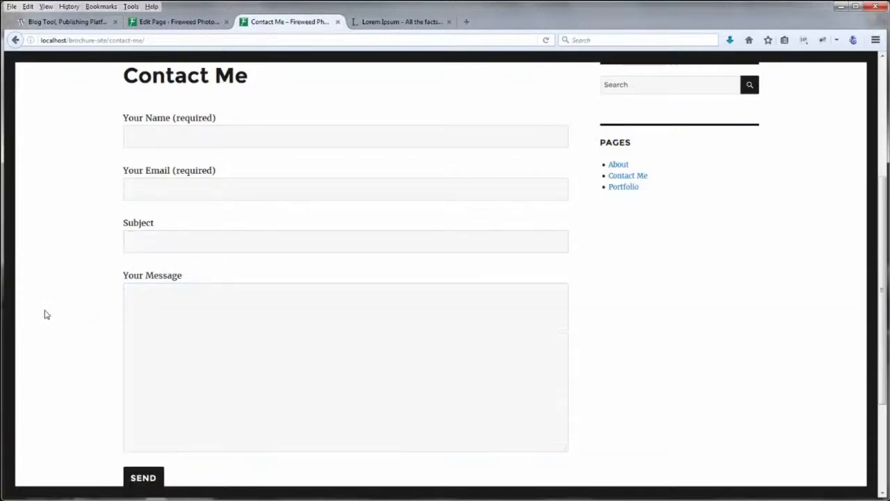
# Fill in a test name and email, subject 'sub' and message 'Message', and send the form
pyautogui.click(184, 135)
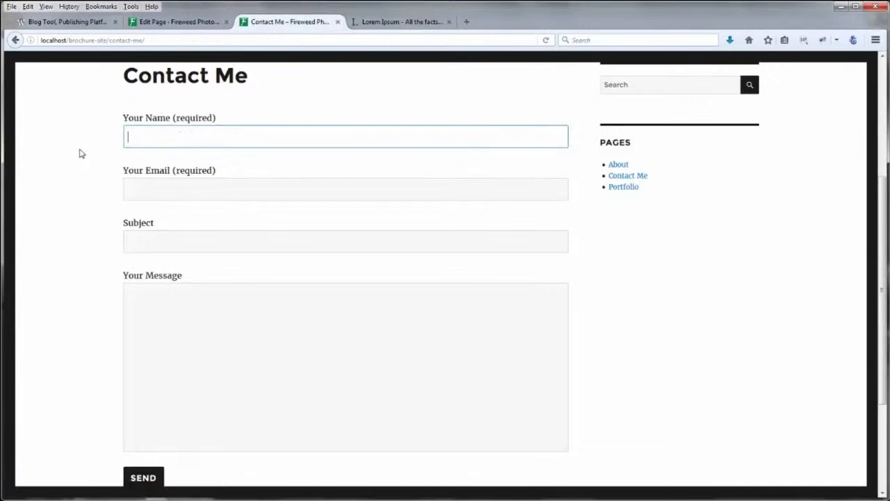
pyautogui.write('Gregg')
pyautogui.press('Tab')
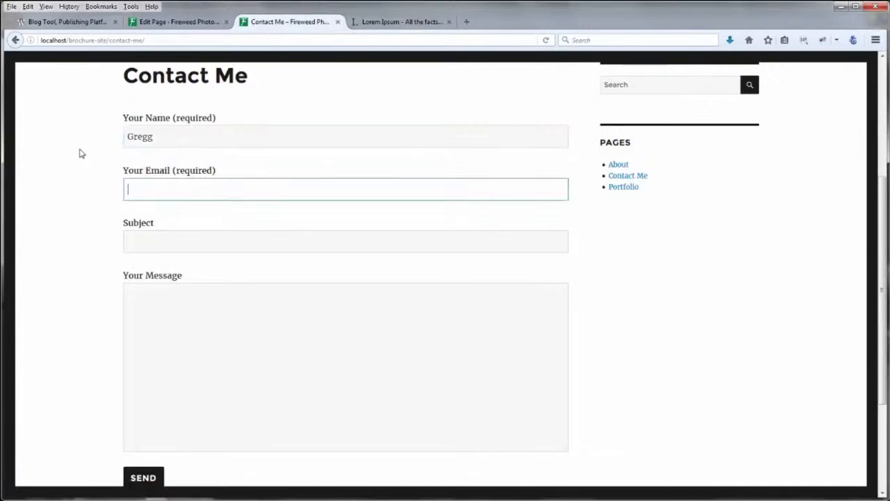
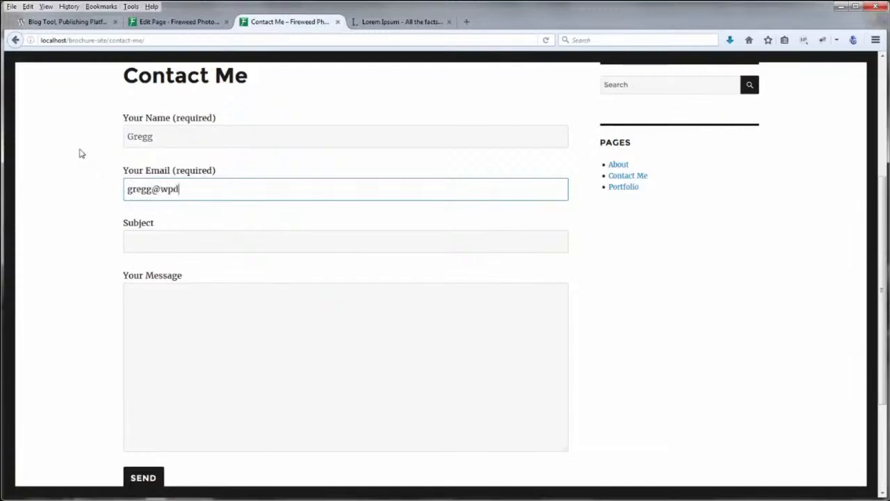
pyautogui.press('Tab')
pyautogui.write('sub')
pyautogui.press('Tab')
pyautogui.write('Message')
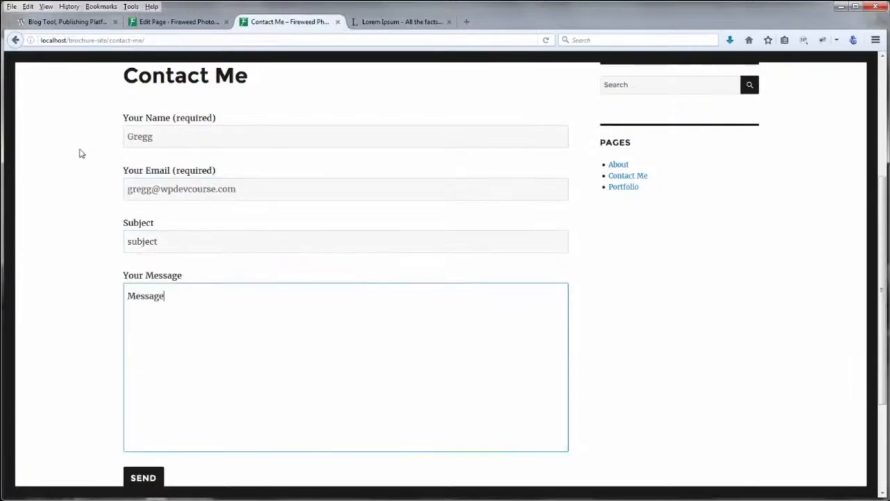
pyautogui.click(144, 478)
pyautogui.scroll(-3, 65, 396)
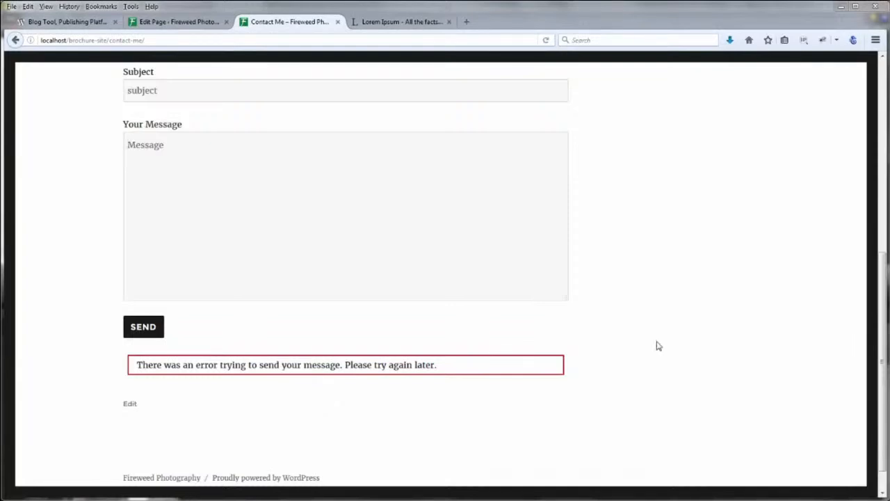
pyautogui.scroll(5, 658, 345)
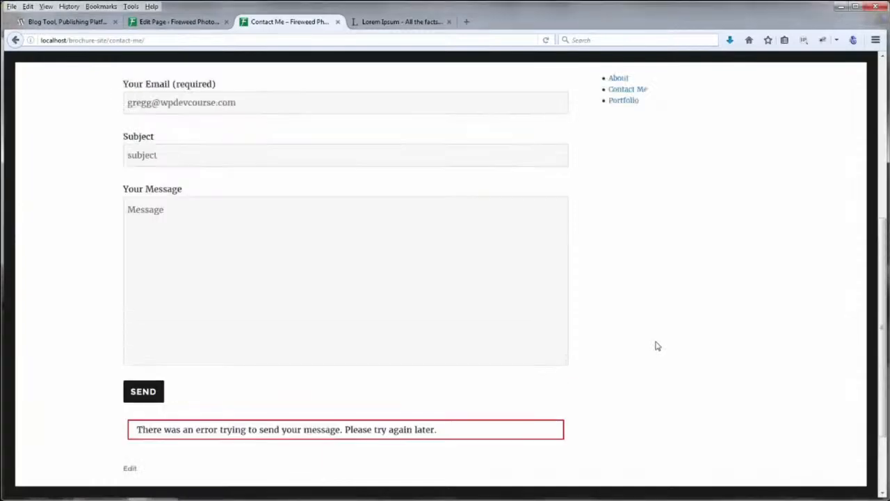
pyautogui.scroll(-1, 251, 292)
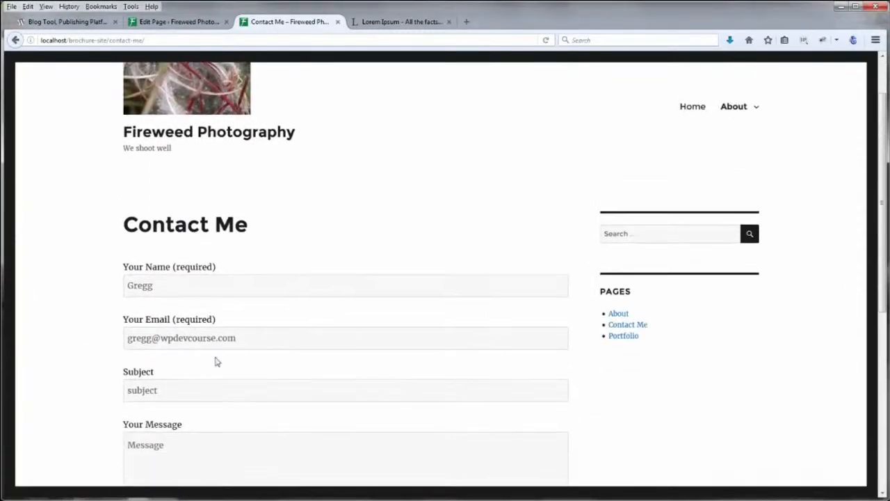
# Open the Contact Me form from the Contact Forms list for editing
pyautogui.click(179, 21)
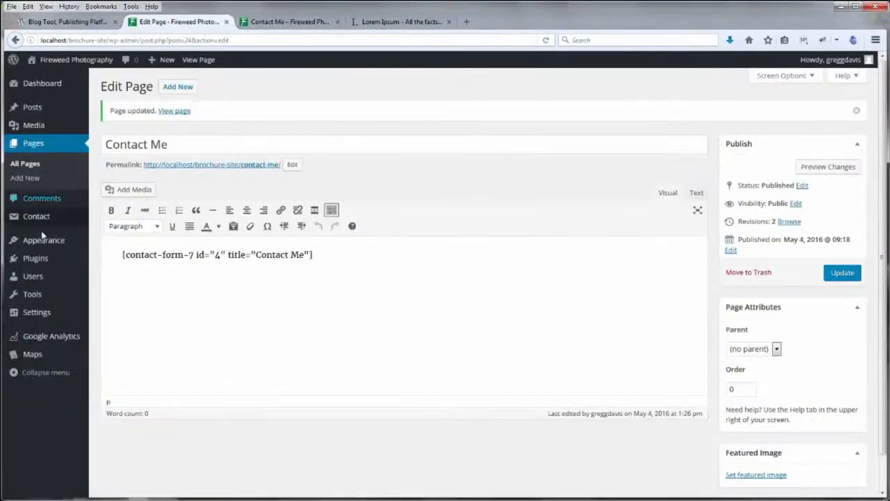
pyautogui.moveTo(38, 220)
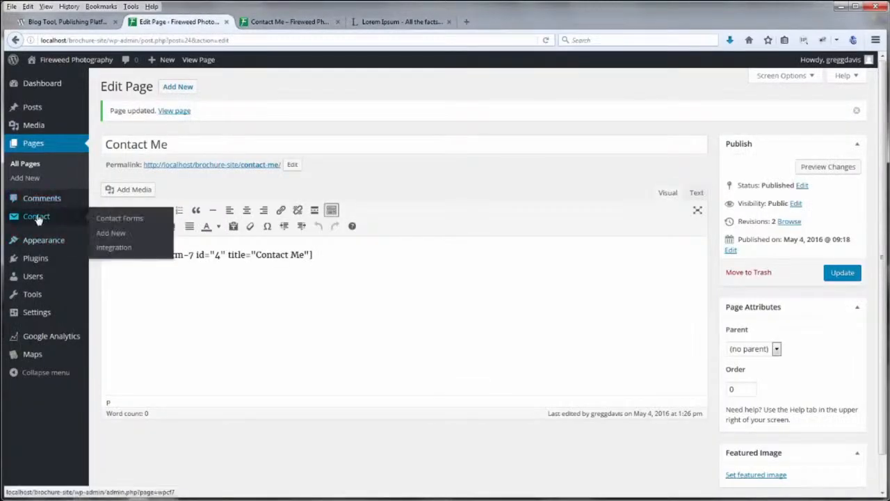
pyautogui.click(115, 220)
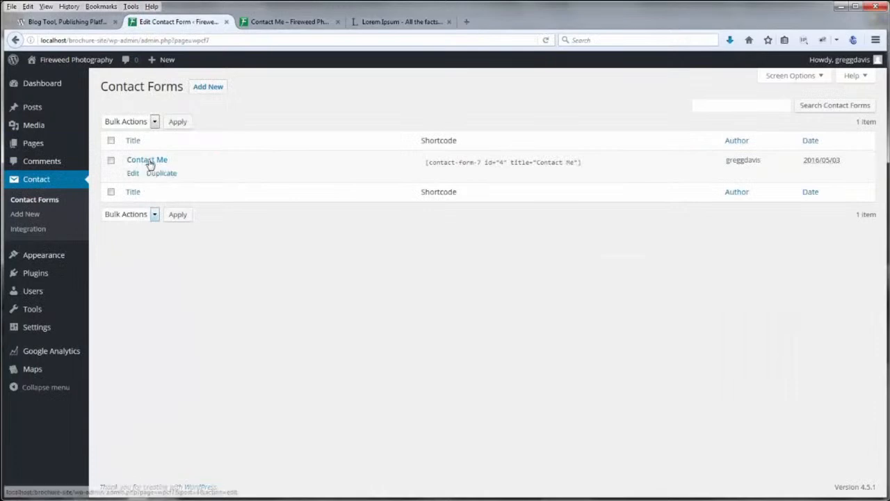
pyautogui.click(133, 173)
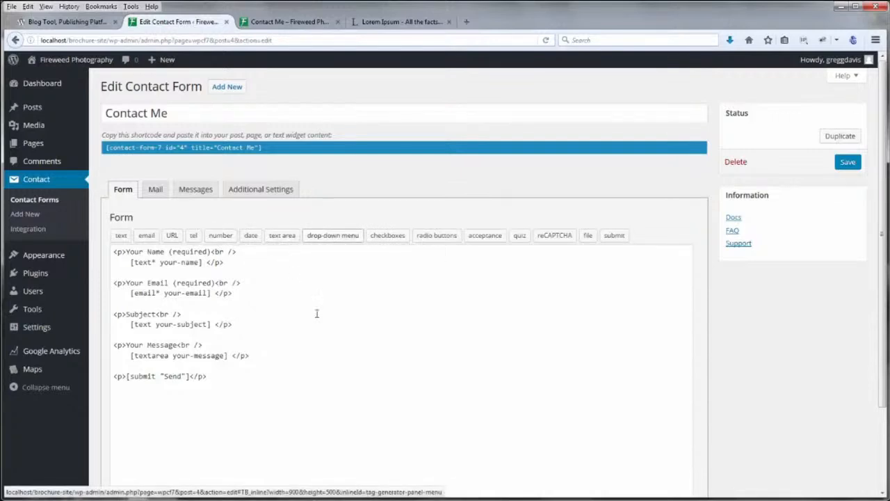
# Insert blank lines after the message field in the form code, ready for a radio field
pyautogui.moveTo(233, 293); pyautogui.dragTo(113, 283)
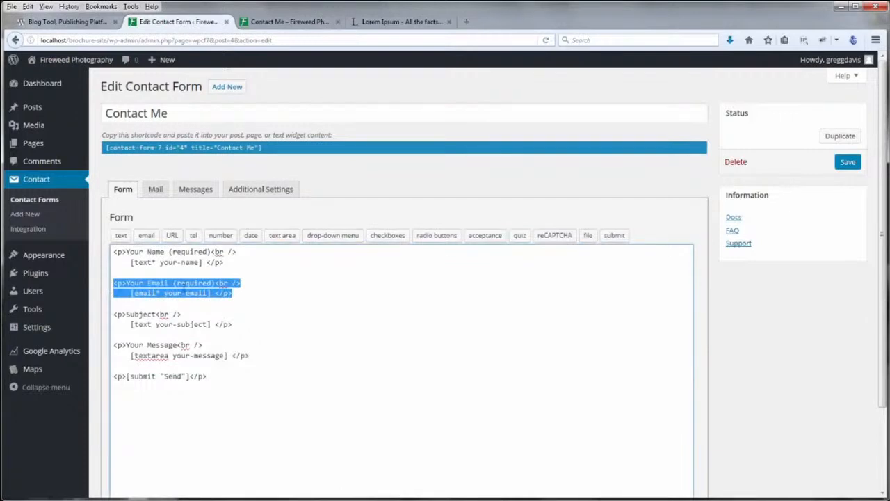
pyautogui.click(260, 283)
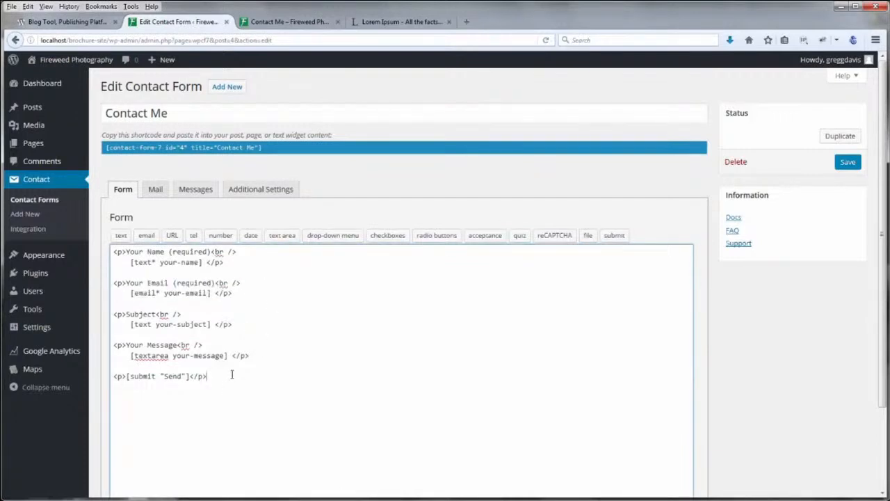
pyautogui.click(264, 356)
pyautogui.press('Return')
pyautogui.press('Return')
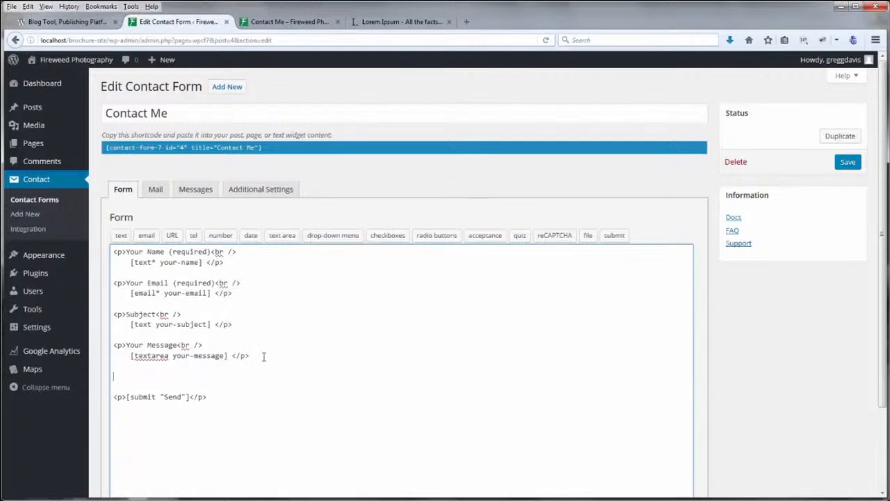
pyautogui.click(432, 237)
# Insert the radio tag [radio radio-516 default:1 "Male" "Female"] after the message field
pyautogui.click(393, 207)
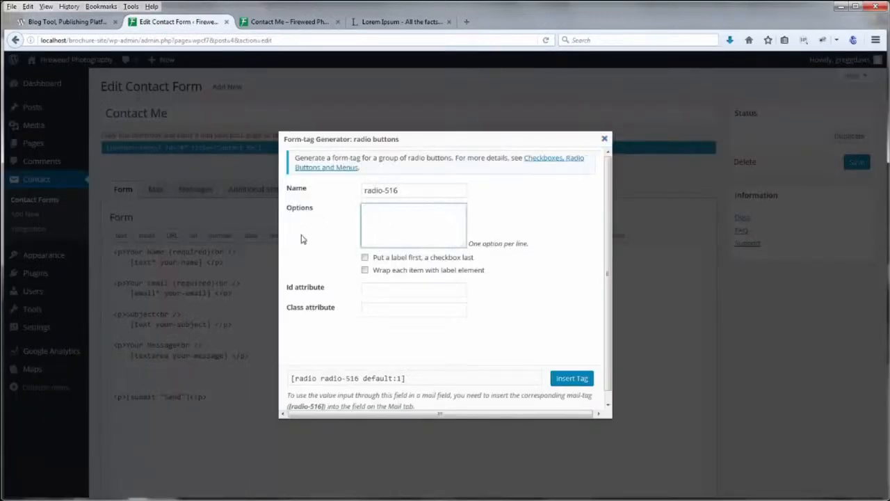
pyautogui.write('Male ')
pyautogui.write('Female')
pyautogui.click(567, 379)
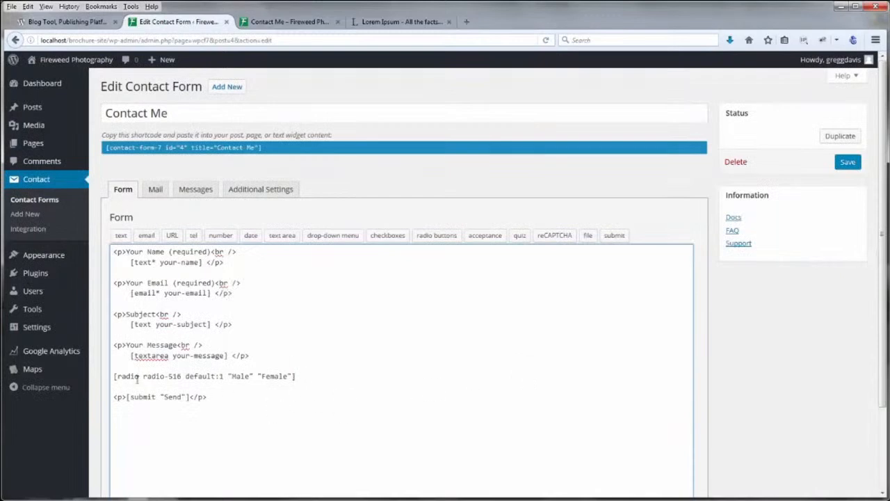
pyautogui.moveTo(131, 357); pyautogui.dragTo(228, 357)
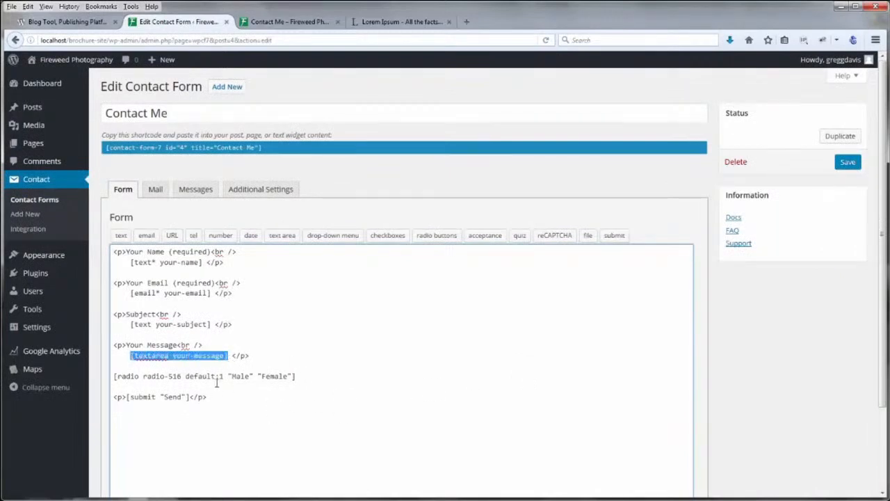
pyautogui.click(219, 378)
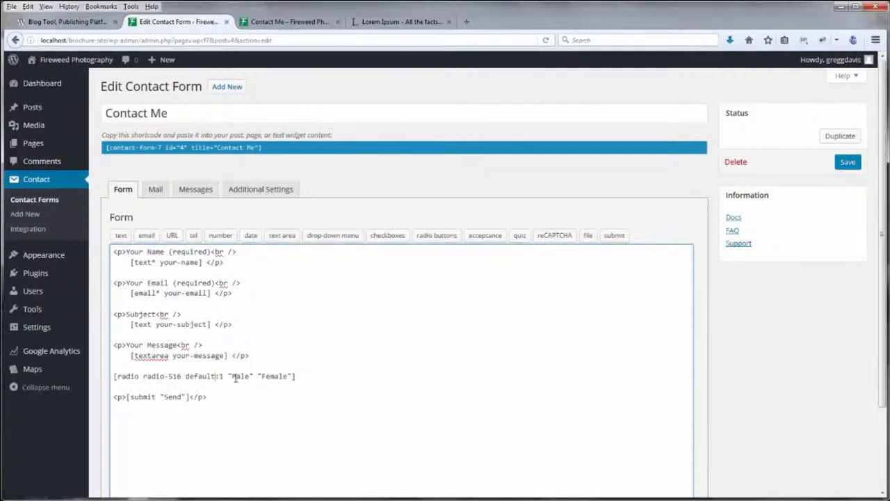
# Wrap the radio field in a <p>Choose<br /> label with a closing </p>, then save the form
pyautogui.moveTo(114, 345); pyautogui.dragTo(204, 345)
pyautogui.hotkey('ctrl', 'c')
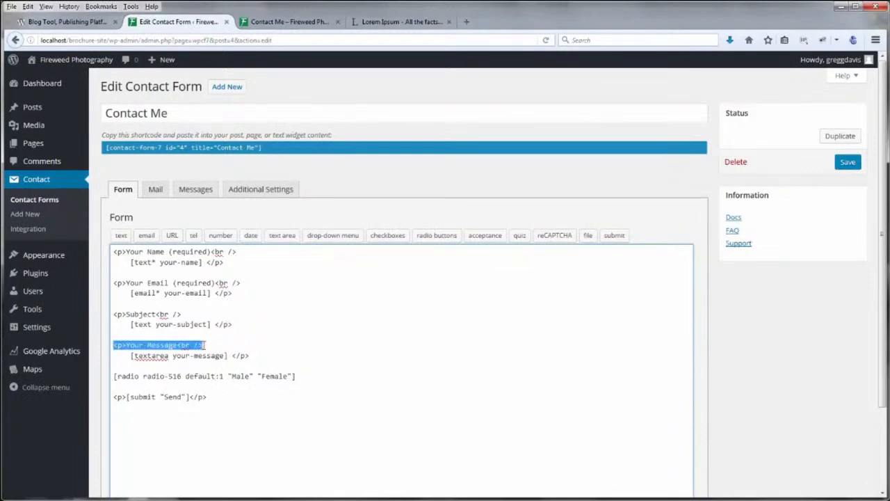
pyautogui.click(115, 367)
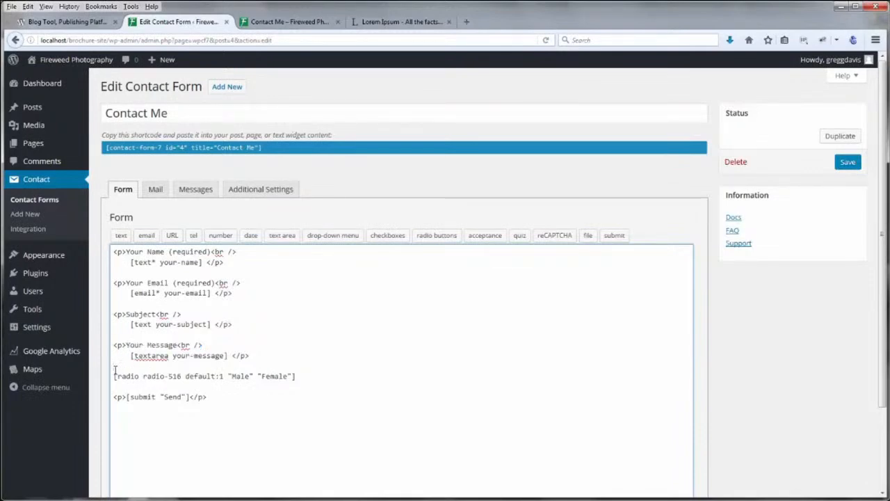
pyautogui.press('Return')
pyautogui.hotkey('ctrl', 'v')
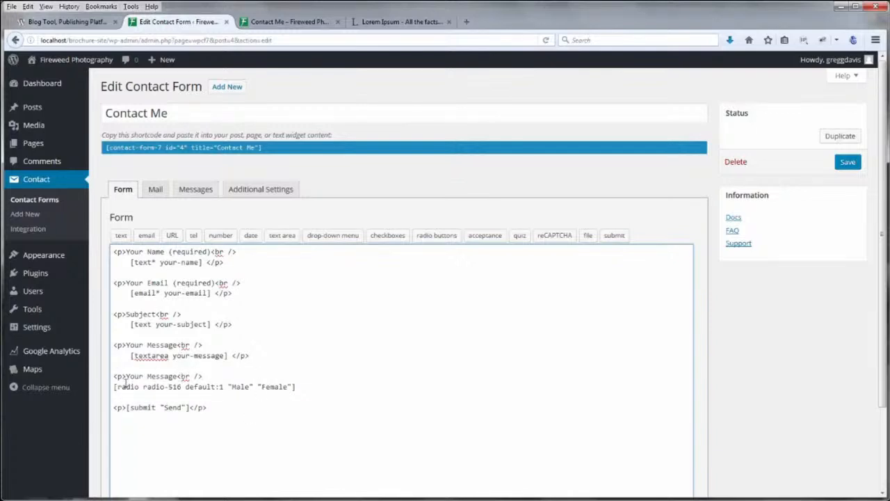
pyautogui.moveTo(126, 375); pyautogui.dragTo(179, 376)
pyautogui.write('Choose')
pyautogui.moveTo(231, 356); pyautogui.dragTo(251, 356)
pyautogui.hotkey('ctrl', 'c')
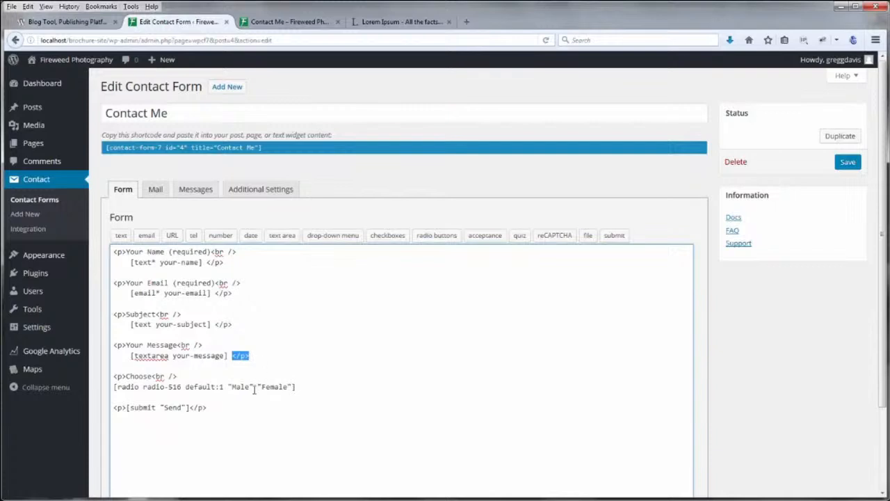
pyautogui.click(315, 389)
pyautogui.hotkey('ctrl', 'v')
pyautogui.click(849, 164)
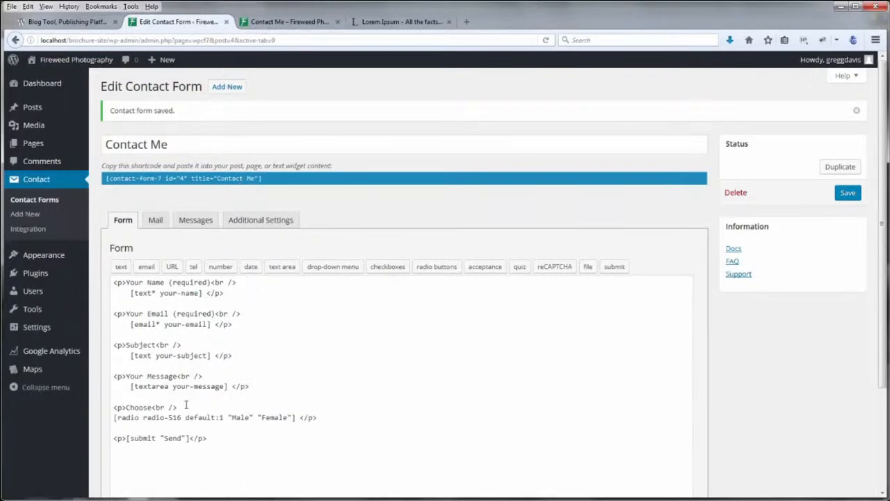
# In the Mail tab's Message Body, add a Gender: line below [your-message]
pyautogui.click(155, 222)
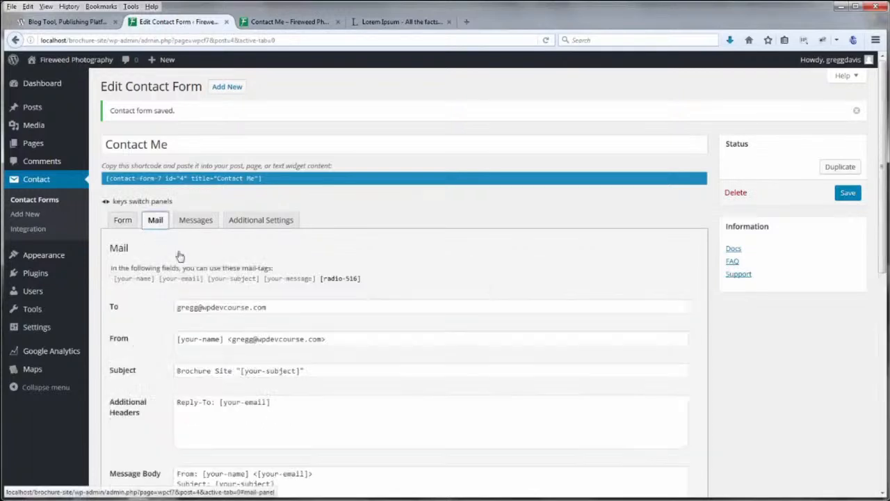
pyautogui.scroll(-5, 459, 370)
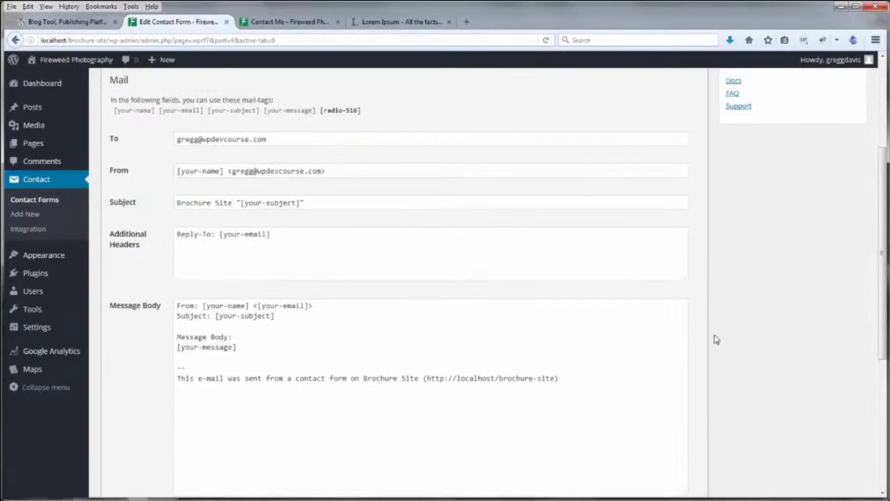
pyautogui.scroll(3, 716, 339)
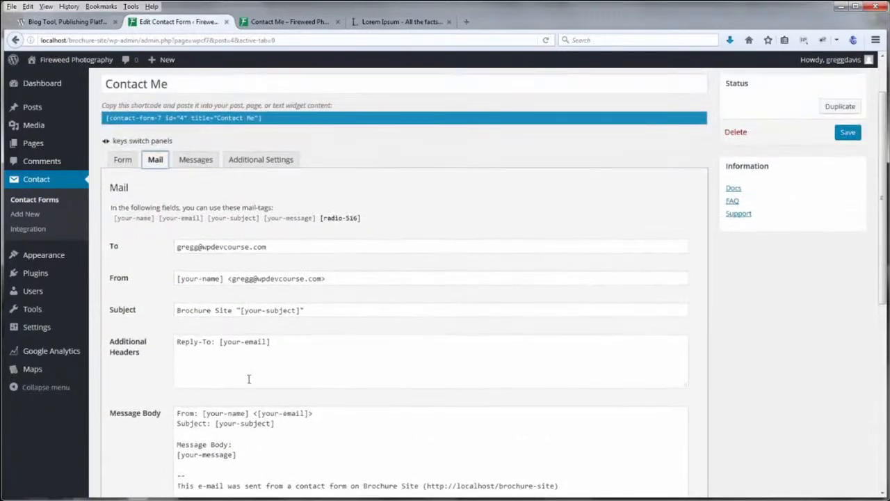
pyautogui.scroll(-2, 296, 362)
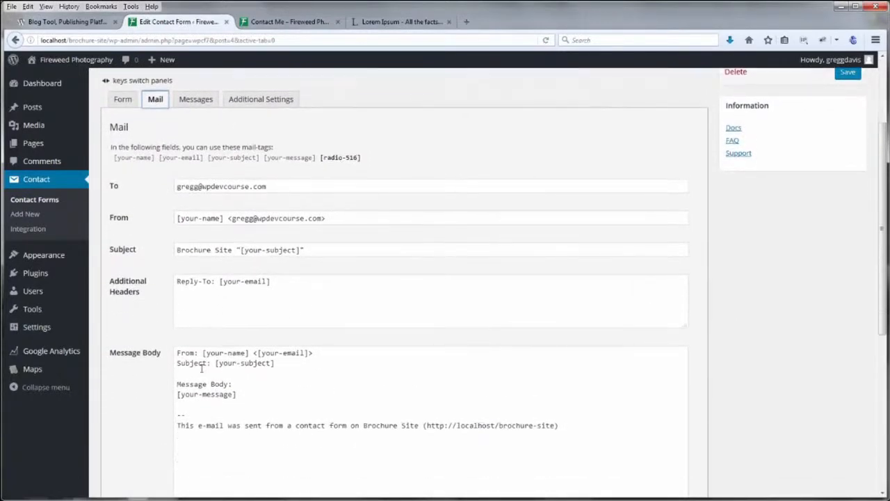
pyautogui.click(246, 395)
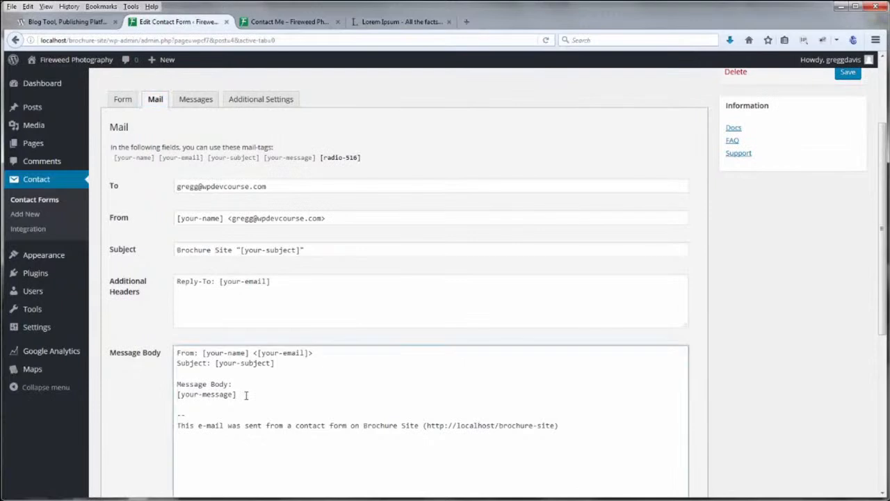
pyautogui.press('Return')
pyautogui.press('Return')
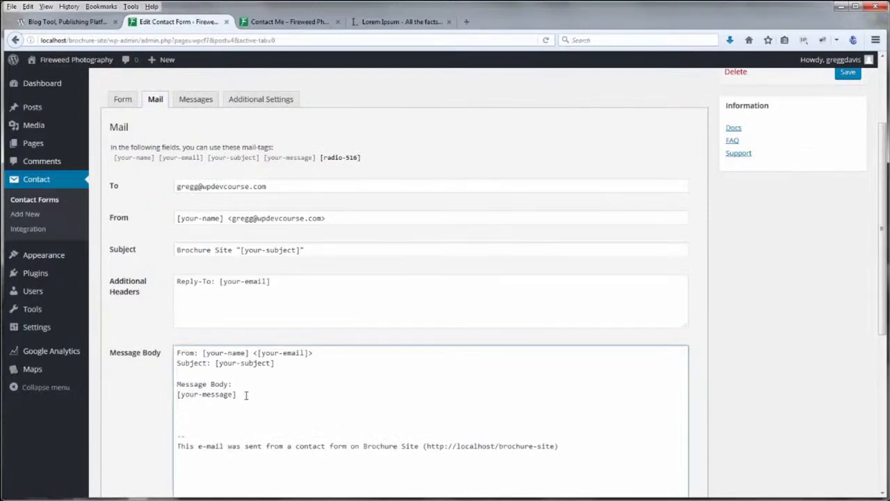
pyautogui.scroll(-3, 245, 395)
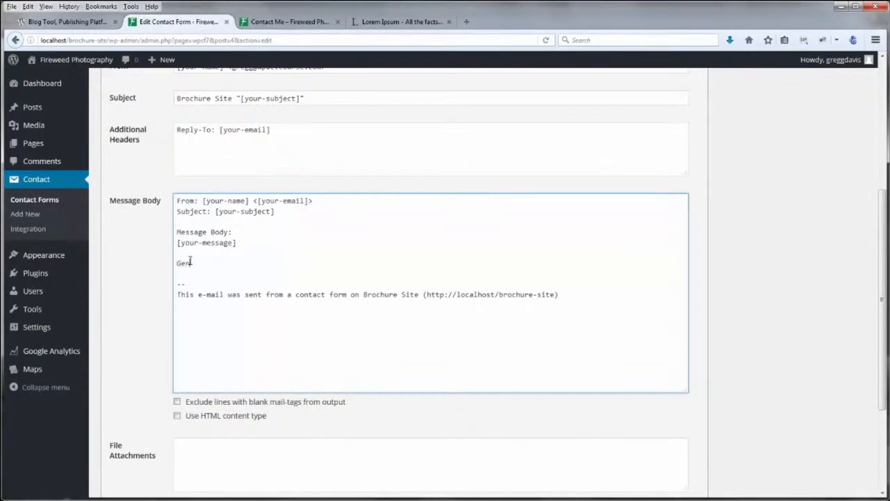
pyautogui.press('Return')
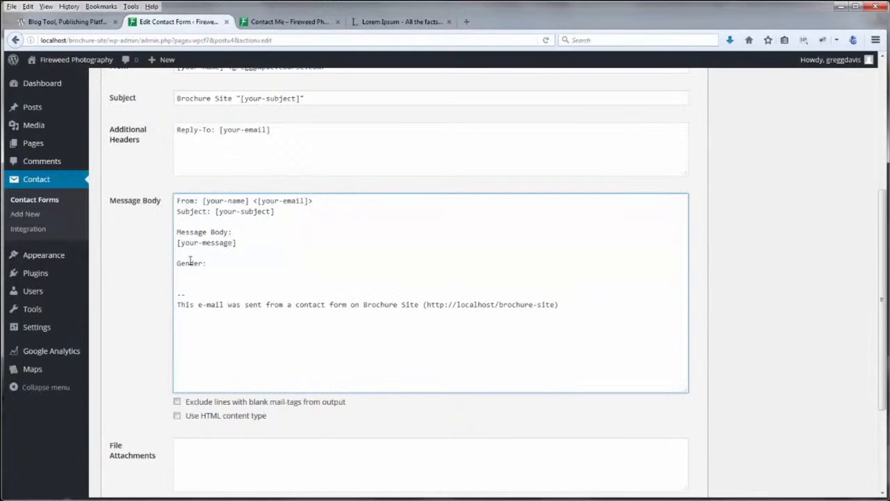
pyautogui.moveTo(884, 252); pyautogui.dragTo(881, 199)
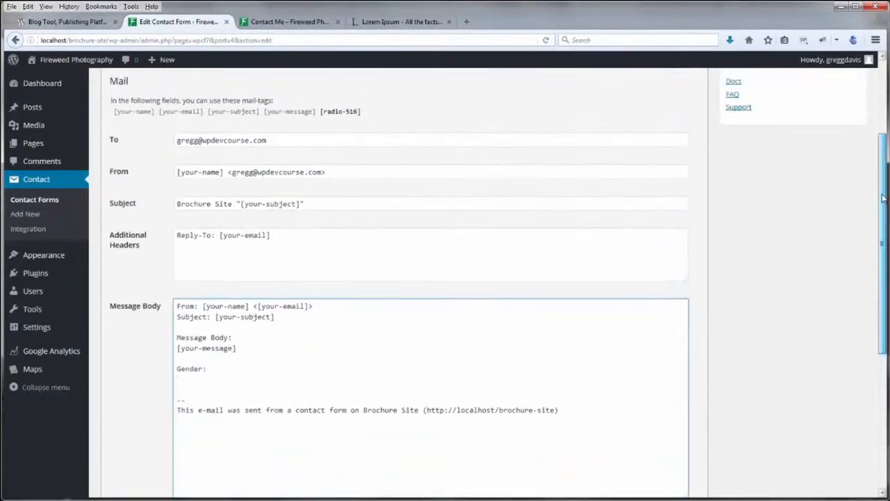
# Copy the [radio-516] mail-tag under Gender: and save the form
pyautogui.click(354, 115)
pyautogui.hotkey('ctrl', 'c')
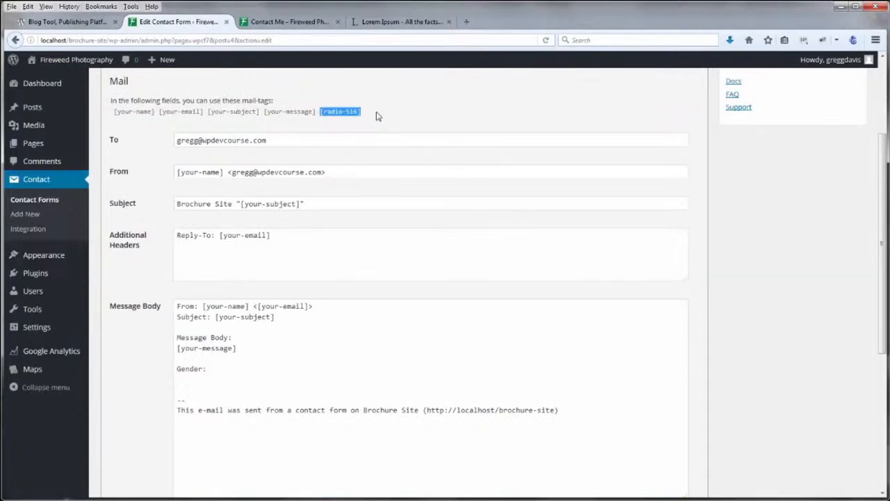
pyautogui.click(203, 379)
pyautogui.hotkey('ctrl', 'v')
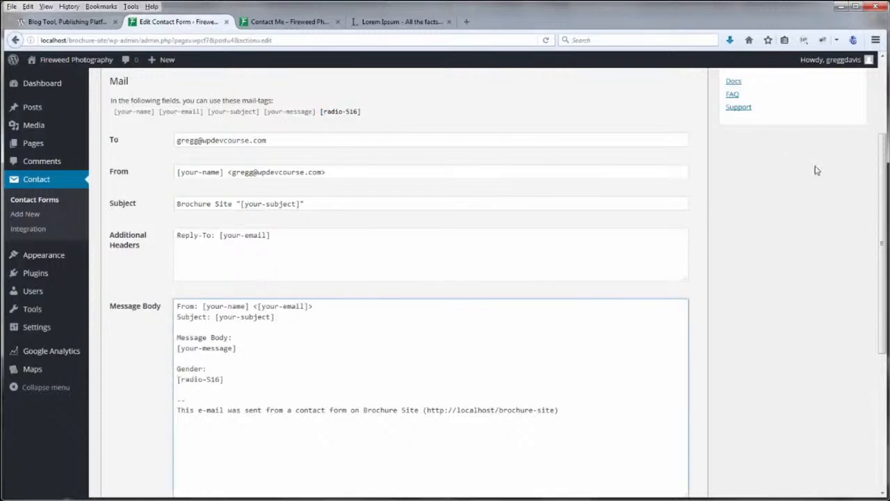
pyautogui.moveTo(885, 209); pyautogui.dragTo(885, 104)
pyautogui.click(847, 162)
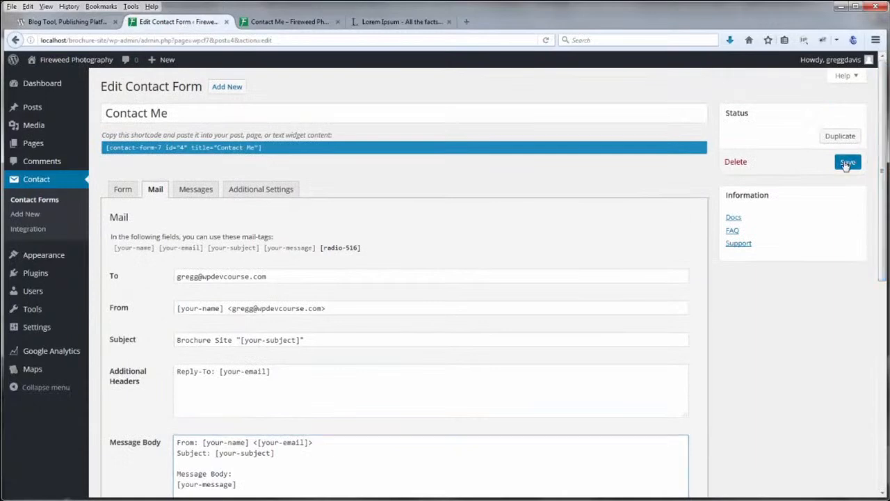
# Check the live Contact Me form by picking Female, then Male, in the Choose field
pyautogui.hotkey('ctrl', 'Tab')
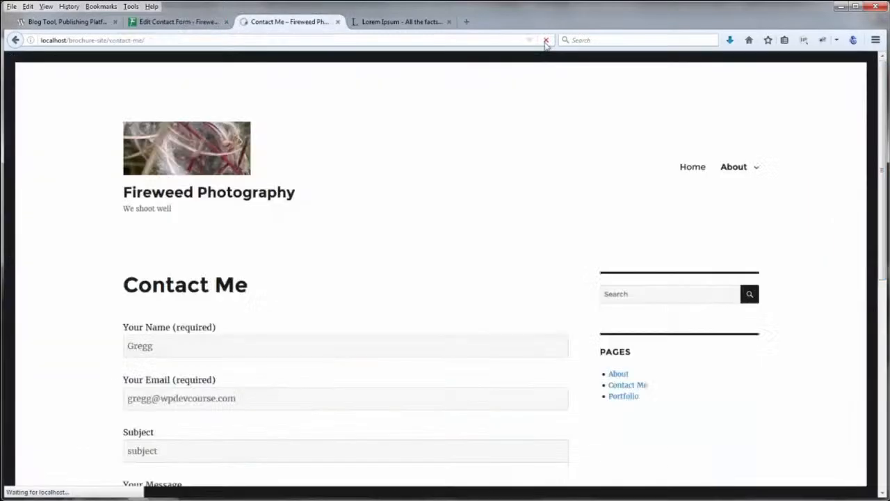
pyautogui.scroll(-6, 507, 146)
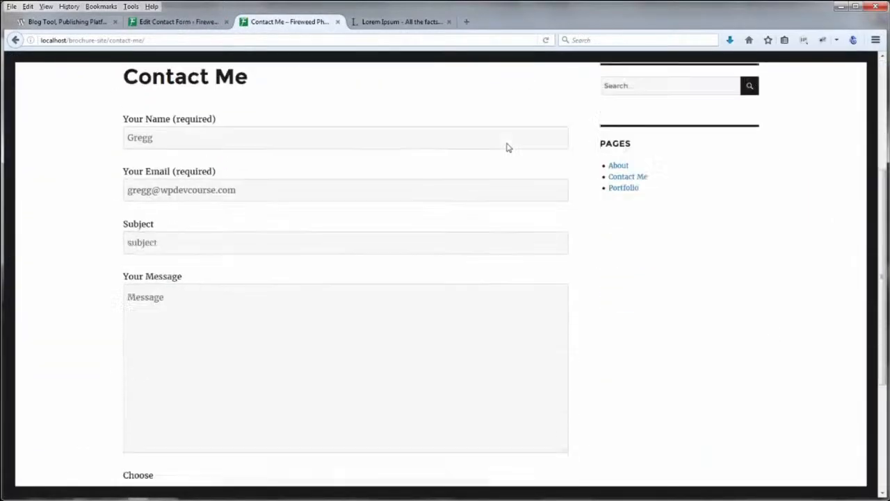
pyautogui.click(168, 293)
pyautogui.click(131, 295)
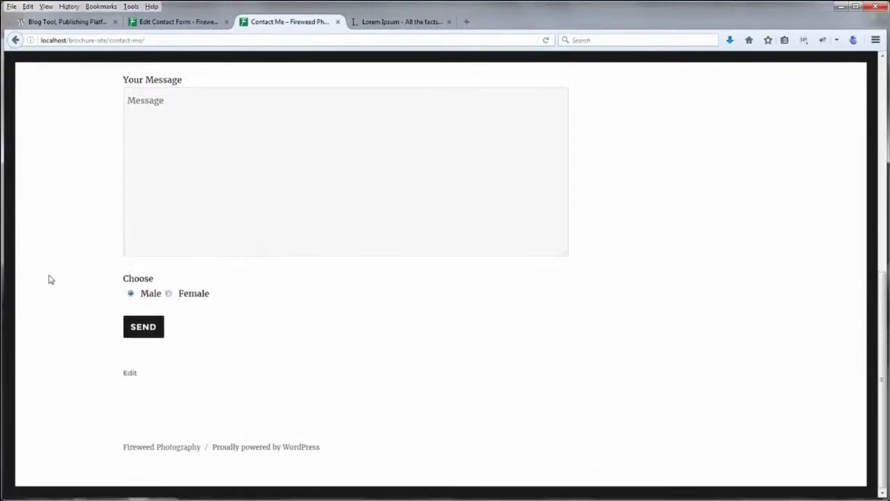
pyautogui.scroll(6, 56, 278)
pyautogui.click(185, 21)
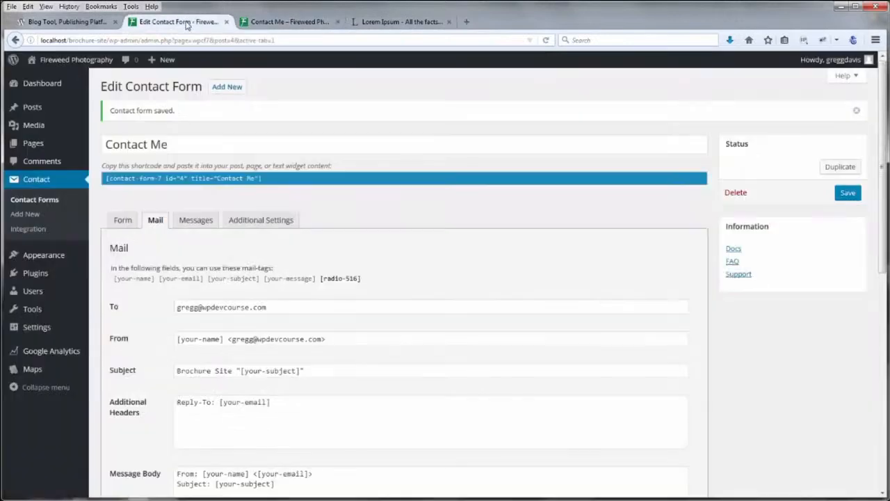
pyautogui.click(123, 221)
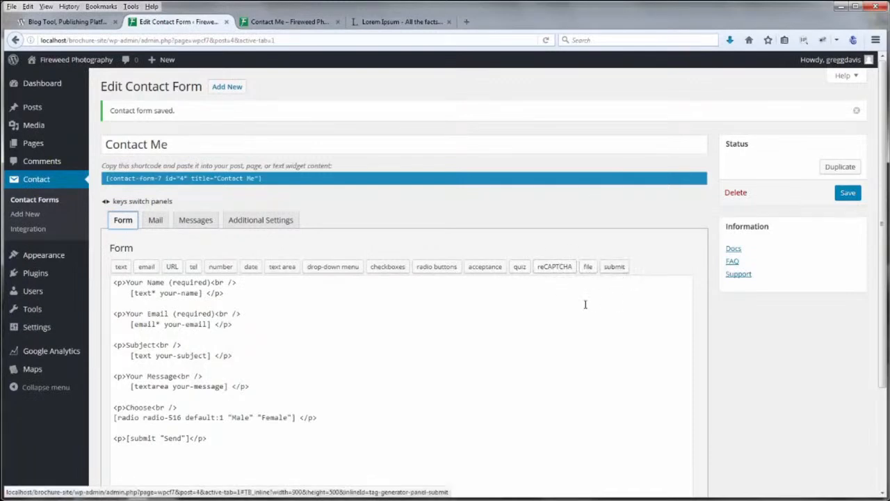
# Recheck the live page, then select the Contact Me form's shortcode in the editor
pyautogui.hotkey('ctrl', 'Tab')
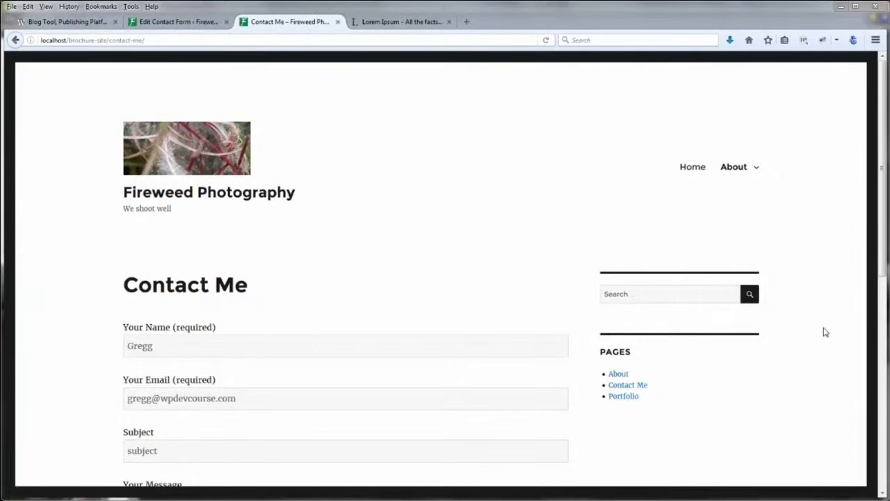
pyautogui.scroll(-4, 826, 332)
pyautogui.scroll(4, 826, 332)
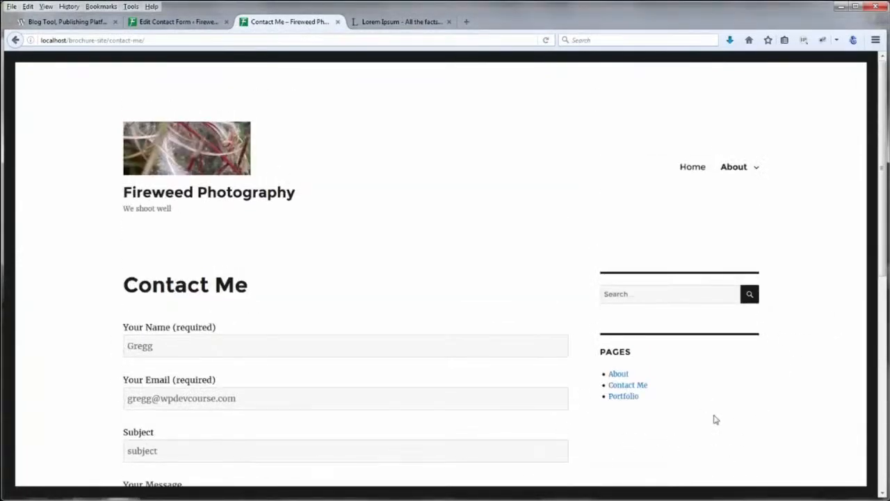
pyautogui.click(194, 21)
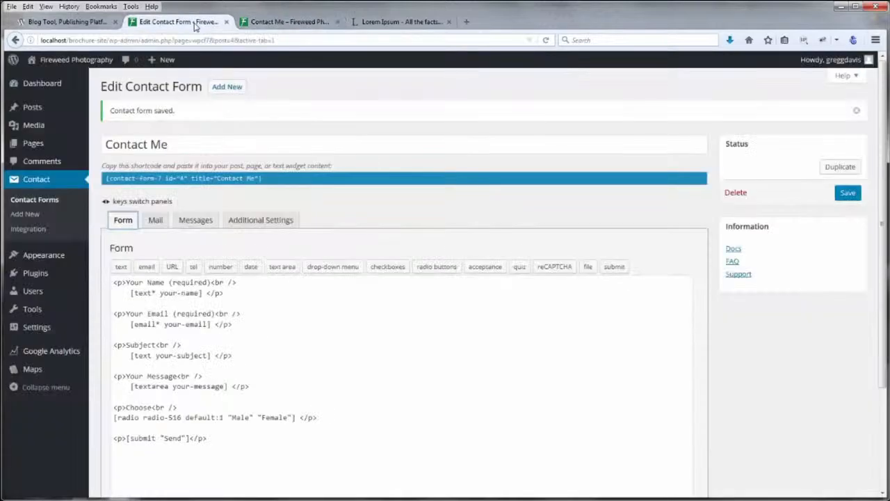
pyautogui.click(147, 179)
pyautogui.hotkey('ctrl', 'c')
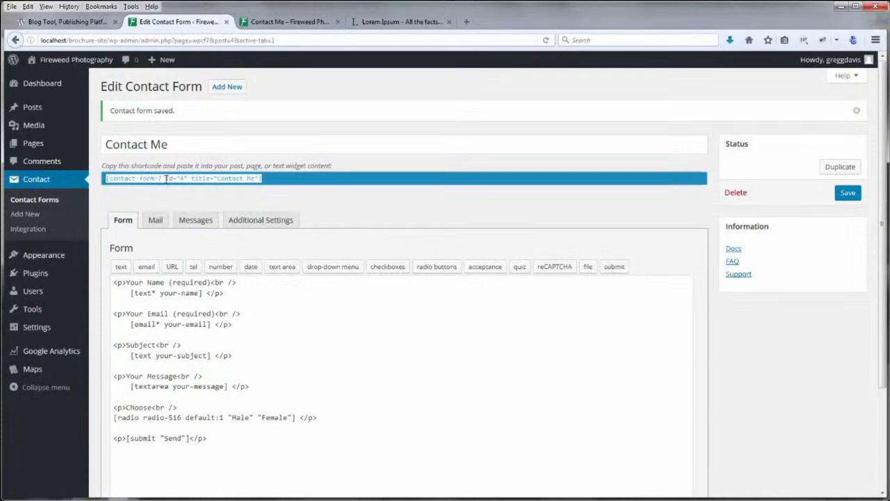
# Add a Text widget to the Sidebar, directly below the Search widget
pyautogui.moveTo(48, 254)
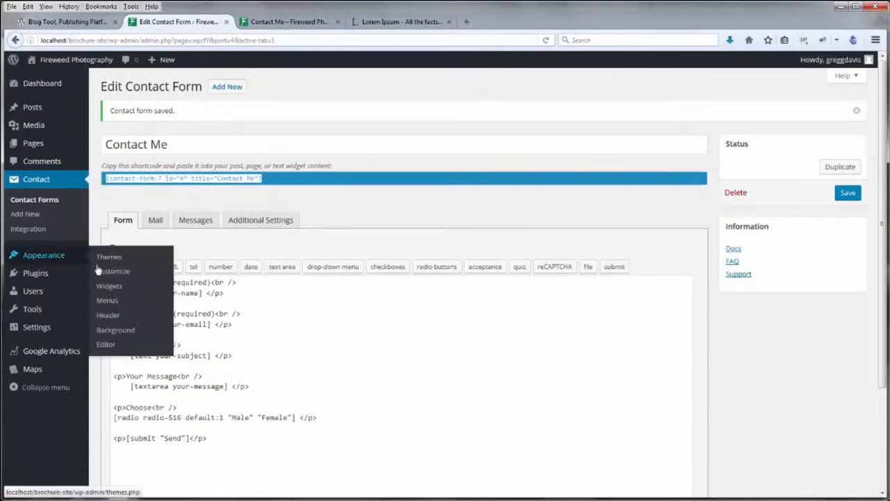
pyautogui.click(109, 286)
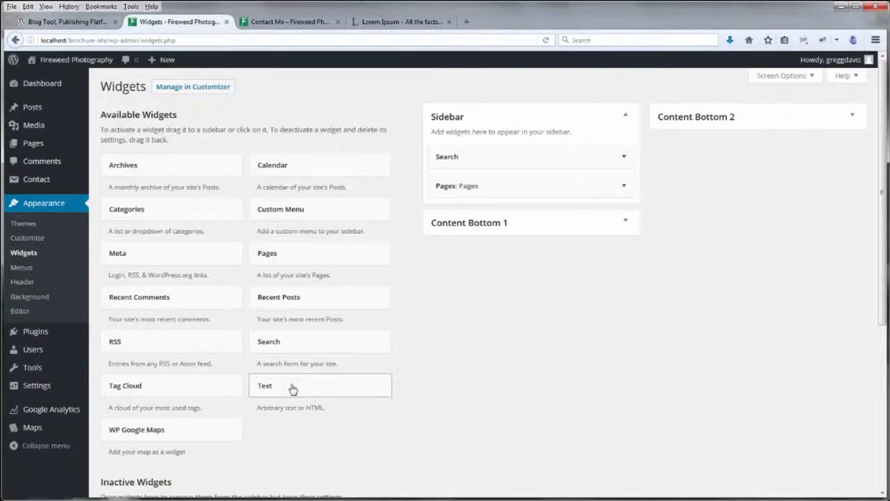
pyautogui.moveTo(292, 389); pyautogui.dragTo(482, 179)
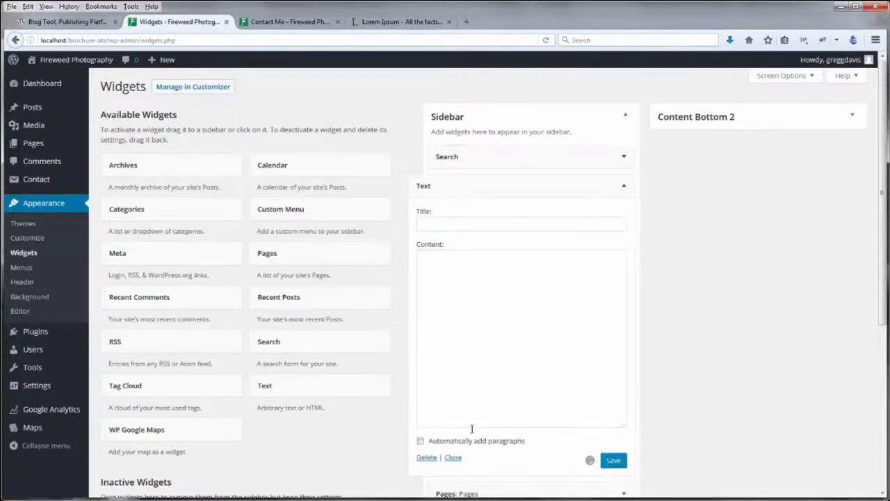
# Title the Text widget 'Contact Me', paste the contact form shortcode as its content, and save it
pyautogui.scroll(-2, 477, 449)
pyautogui.scroll(2, 747, 340)
pyautogui.click(461, 223)
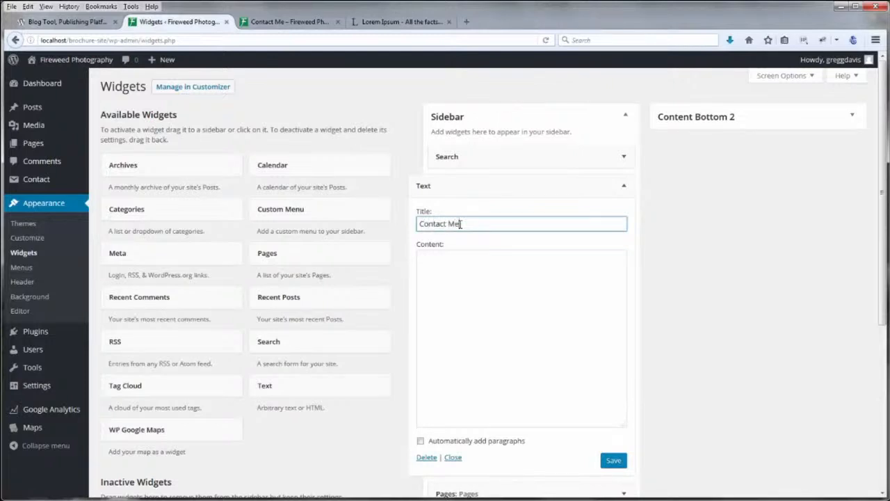
pyautogui.click(495, 279)
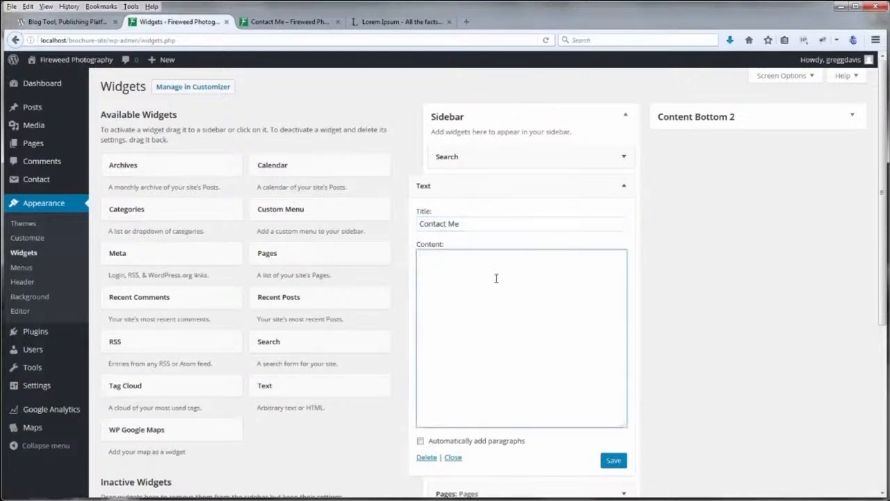
pyautogui.hotkey('ctrl', 'v')
pyautogui.click(612, 462)
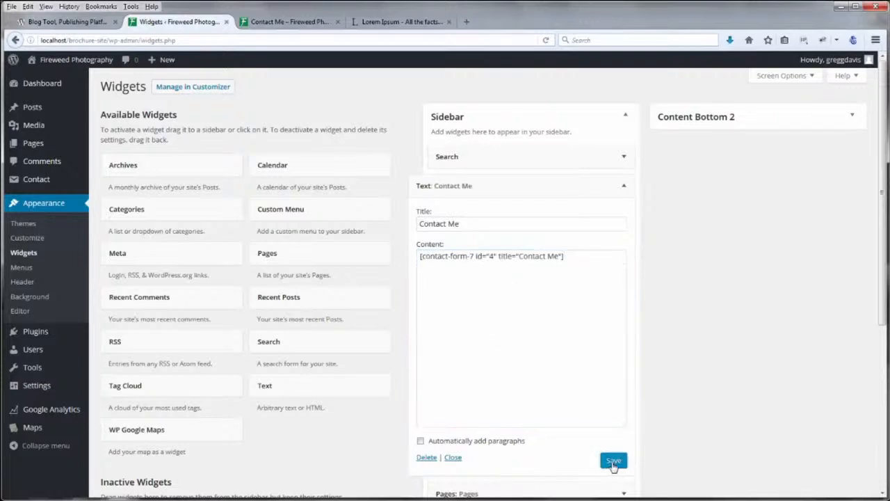
pyautogui.click(306, 23)
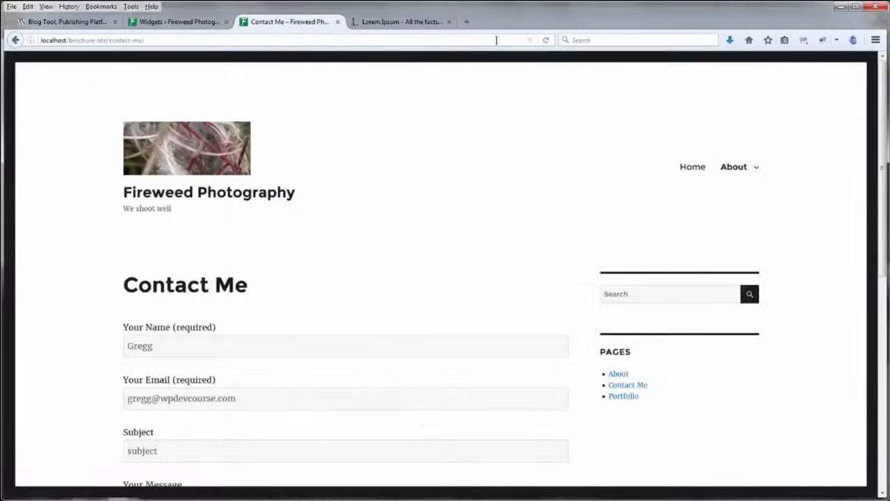
# Reload the Contact Me page and check that the sidebar form shows the Male/Female choice
pyautogui.click(546, 40)
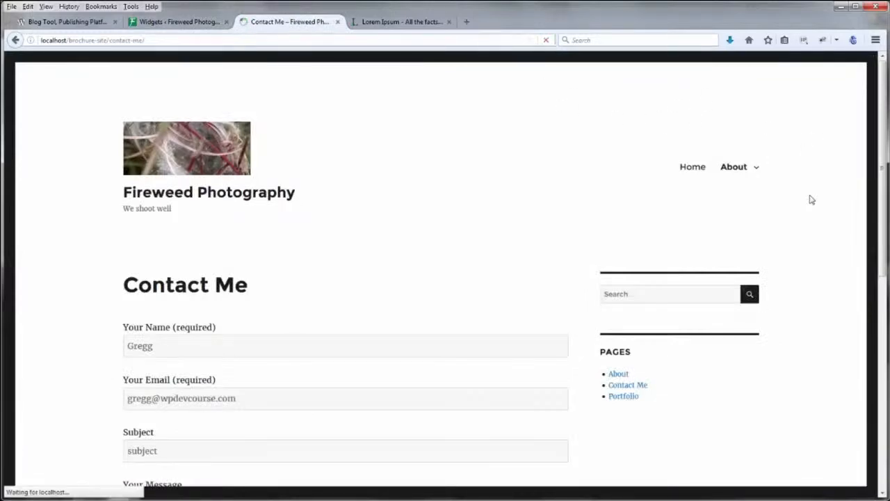
pyautogui.scroll(-6, 810, 201)
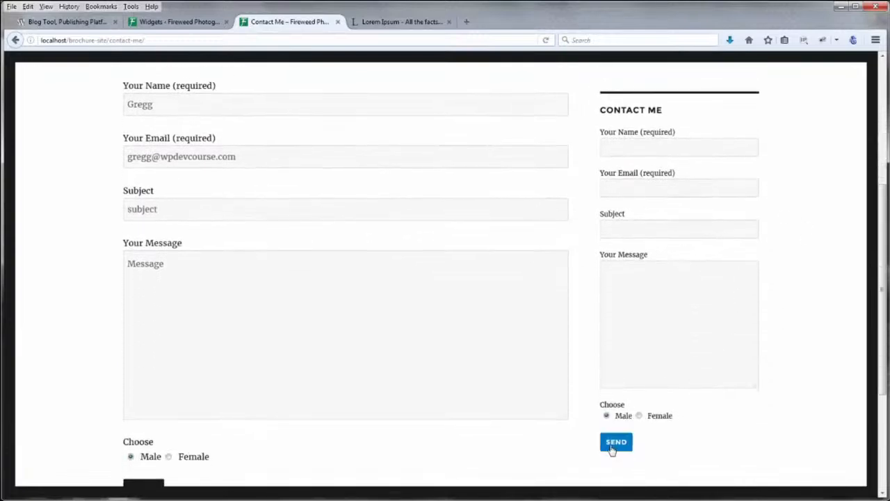
pyautogui.scroll(3, 824, 322)
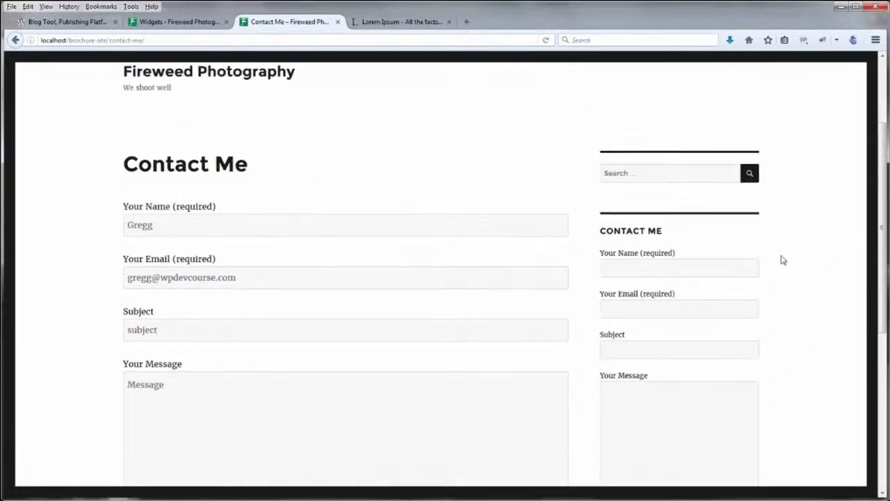
pyautogui.scroll(3, 800, 289)
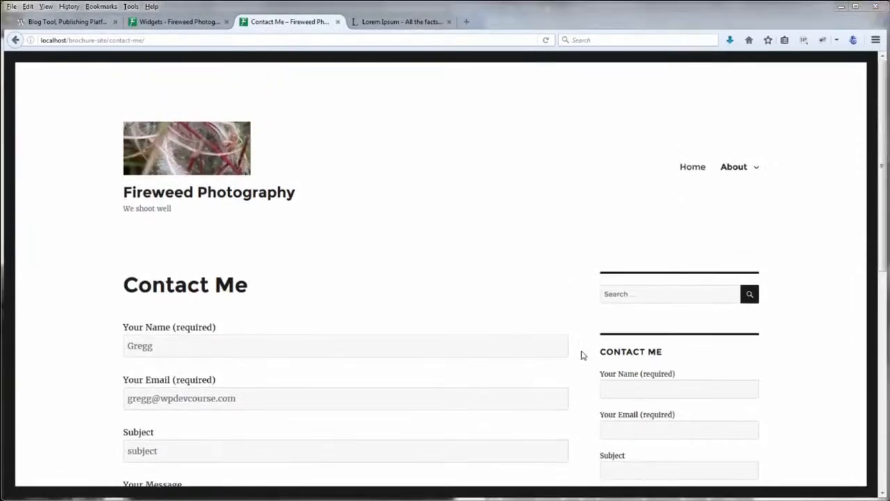
pyautogui.scroll(-4, 583, 355)
pyautogui.scroll(4, 583, 355)
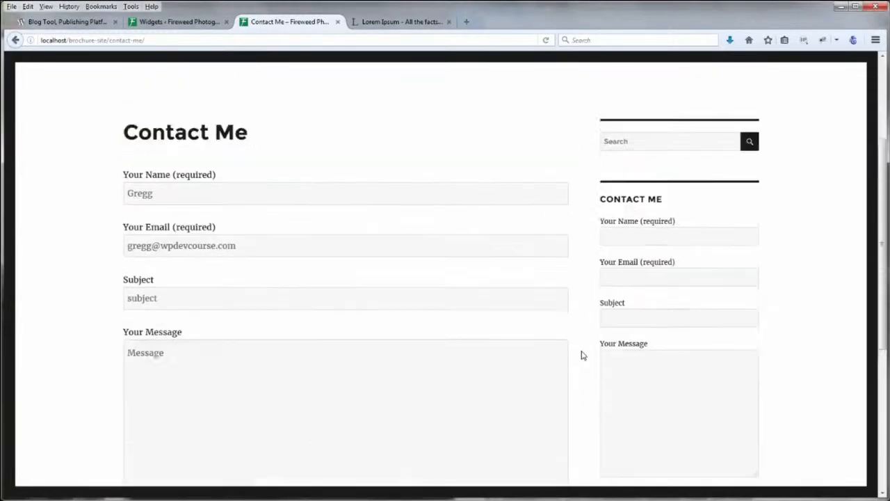
pyautogui.click(186, 22)
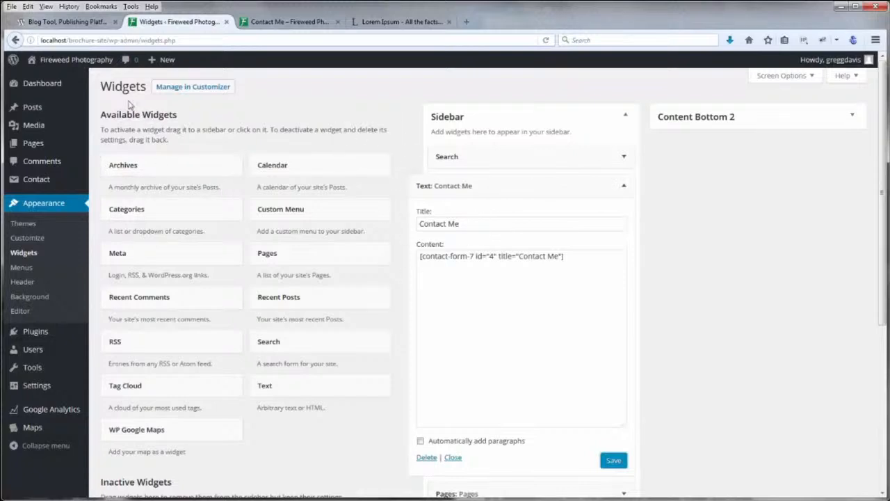
# Move the 'Text: Contact Me' widget into Inactive Widgets, then reload the Contact Me page to check its sidebar
pyautogui.scroll(-5, 241, 292)
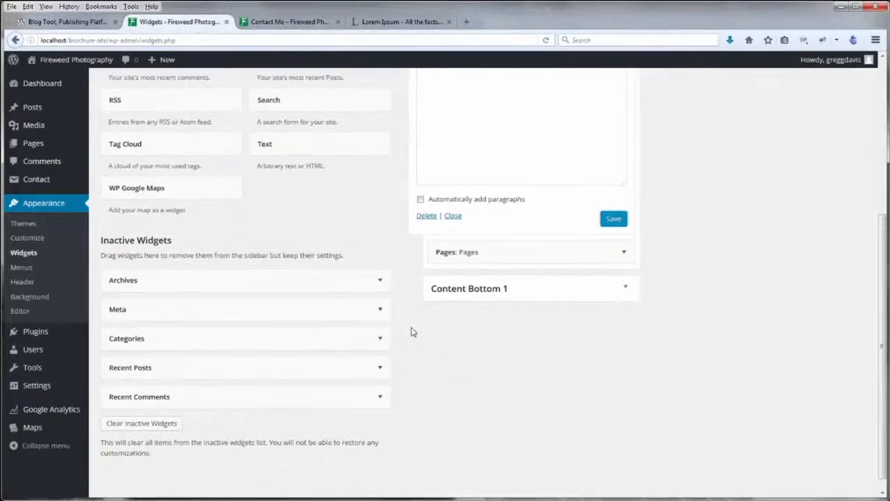
pyautogui.scroll(5, 411, 331)
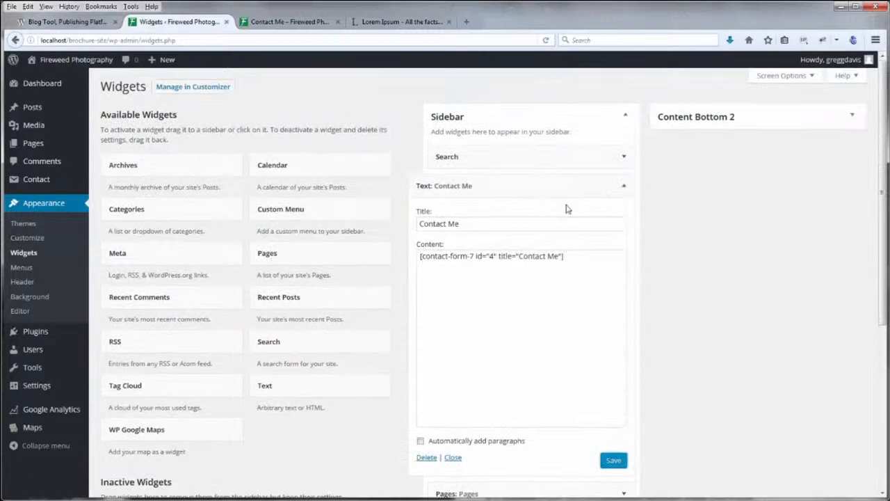
pyautogui.click(624, 186)
pyautogui.scroll(-3, 427, 263)
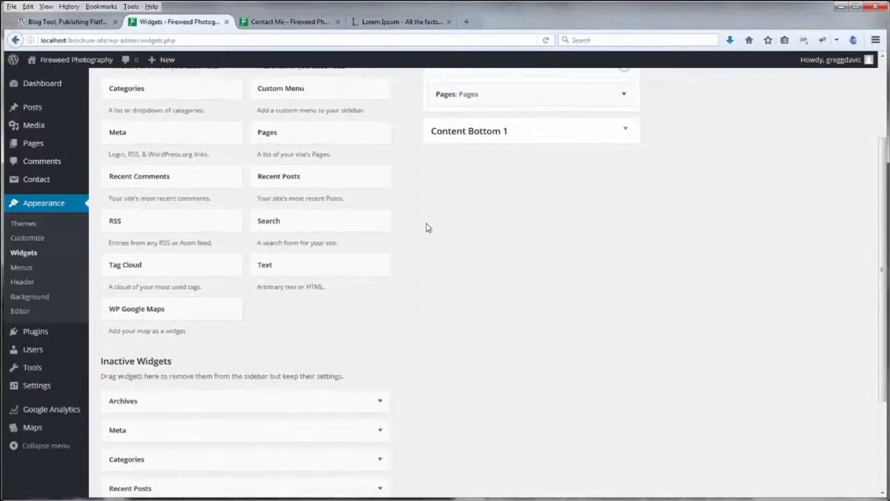
pyautogui.scroll(2, 479, 135)
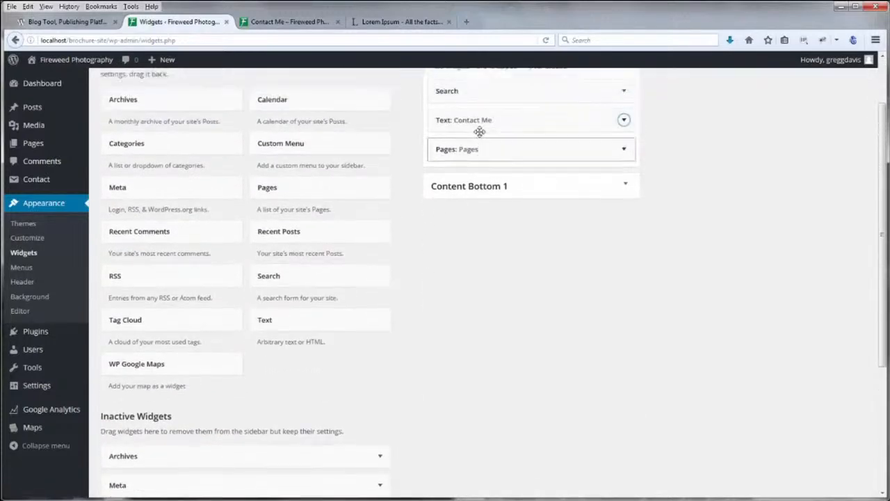
pyautogui.scroll(2, 148, 145)
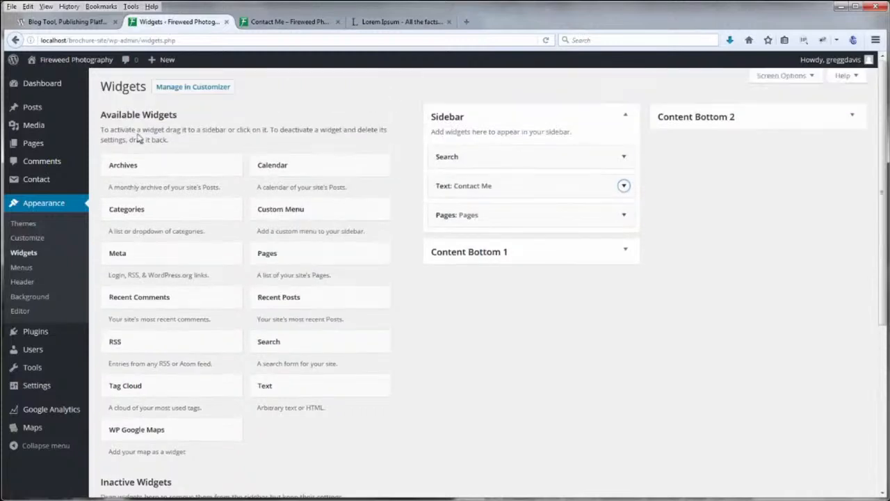
pyautogui.click(383, 118)
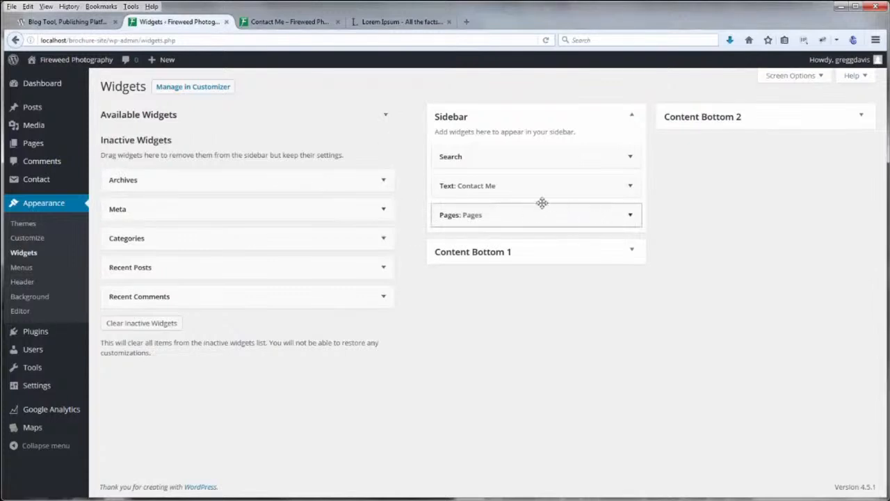
pyautogui.moveTo(552, 186); pyautogui.dragTo(218, 181)
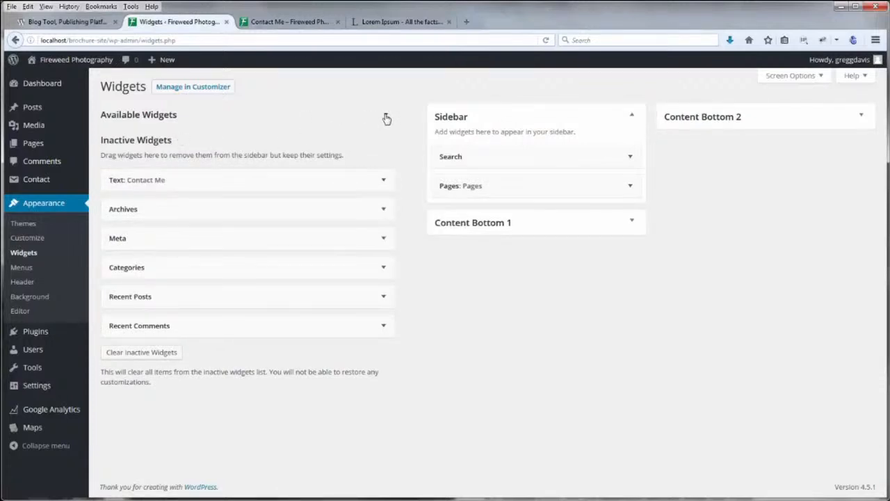
pyautogui.click(289, 22)
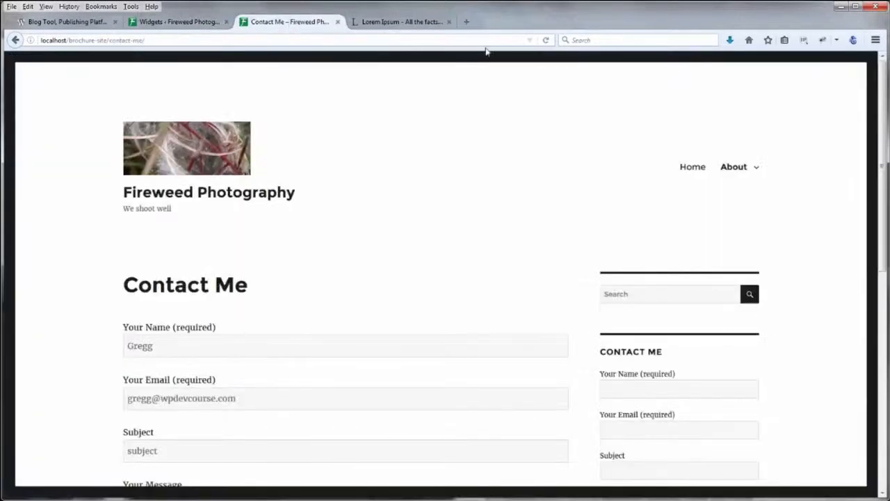
pyautogui.click(546, 41)
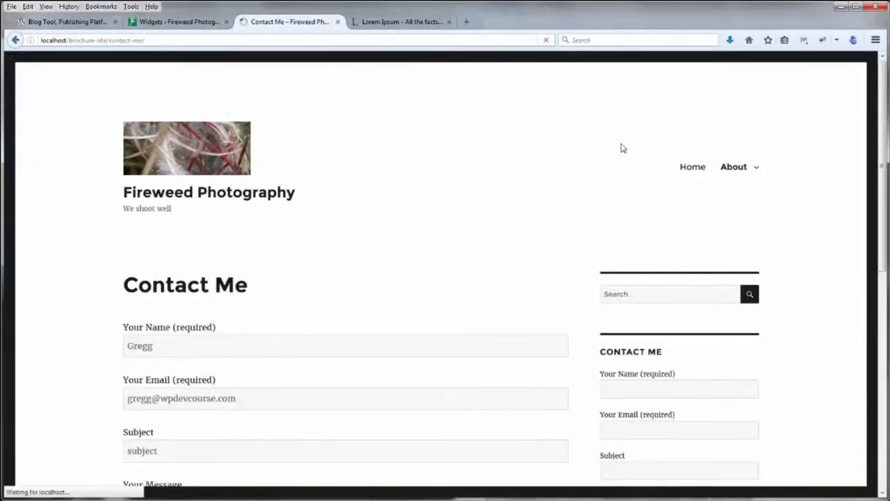
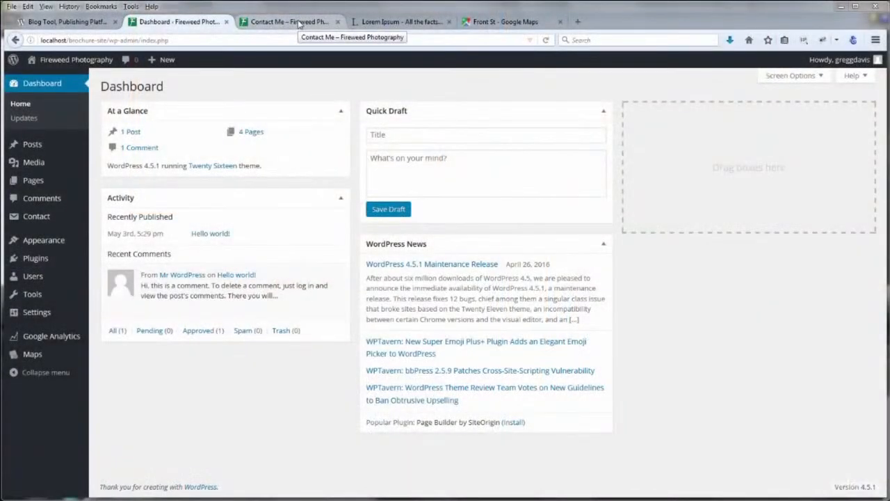
# Look over the live Contact Me page once more
pyautogui.click(300, 23)
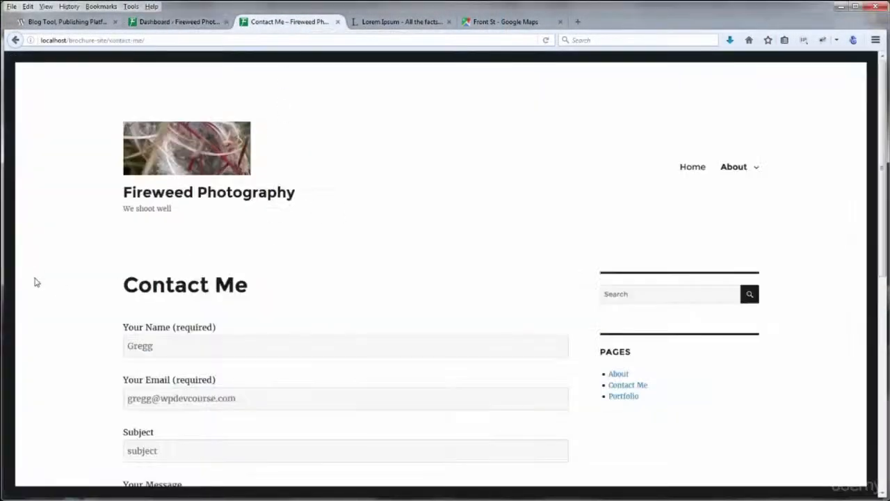
pyautogui.scroll(-2, 39, 274)
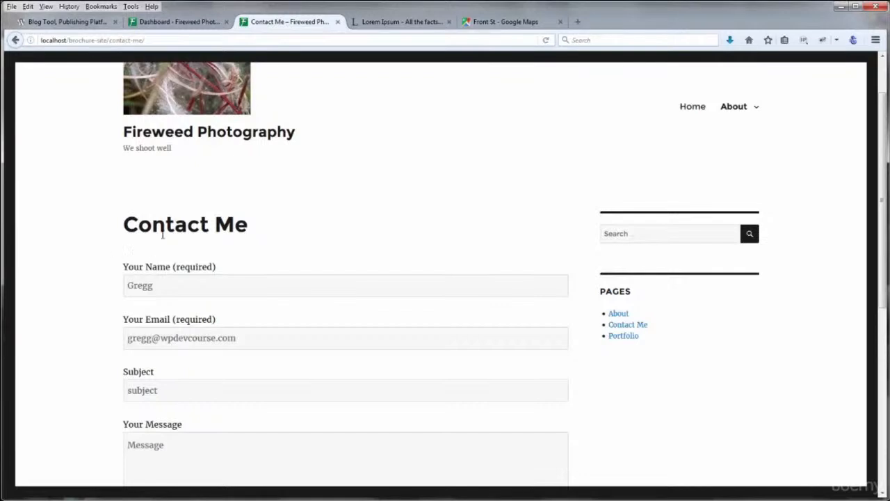
pyautogui.scroll(-4, 100, 258)
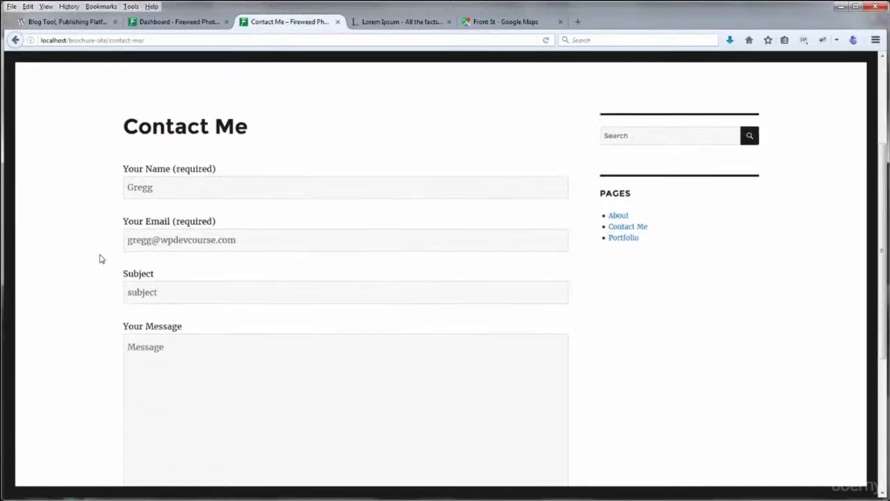
pyautogui.scroll(3, 99, 258)
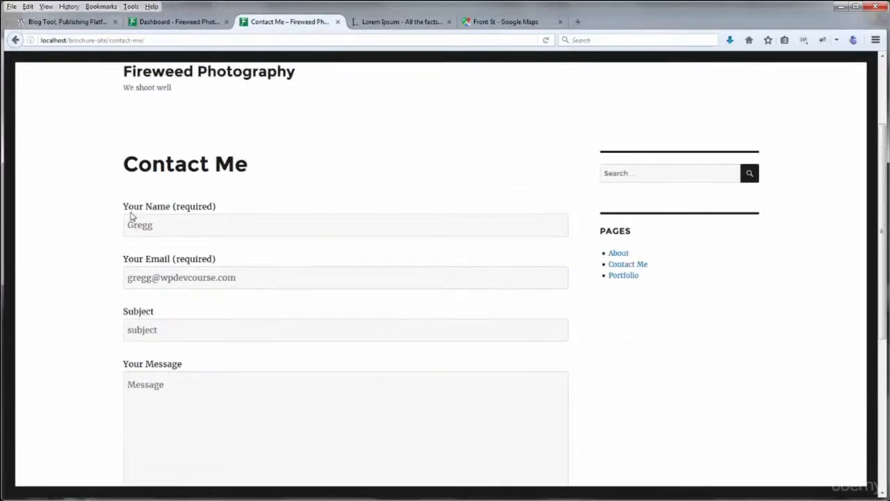
# From the Dashboard, open My first map from the WP Google Maps list for editing
pyautogui.click(158, 25)
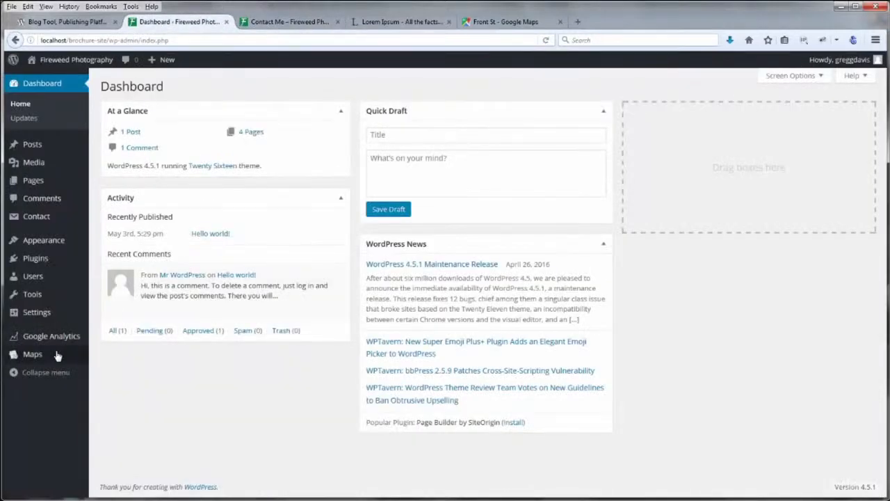
pyautogui.moveTo(31, 357)
pyautogui.moveTo(35, 258)
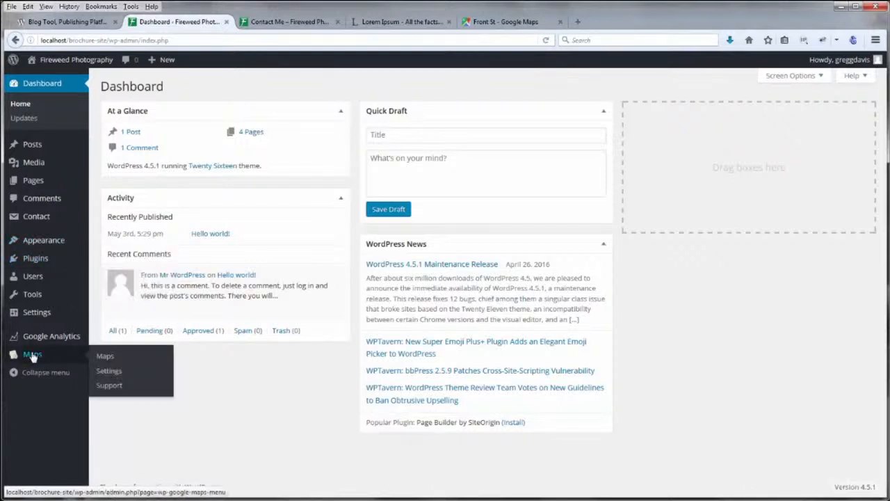
pyautogui.click(105, 358)
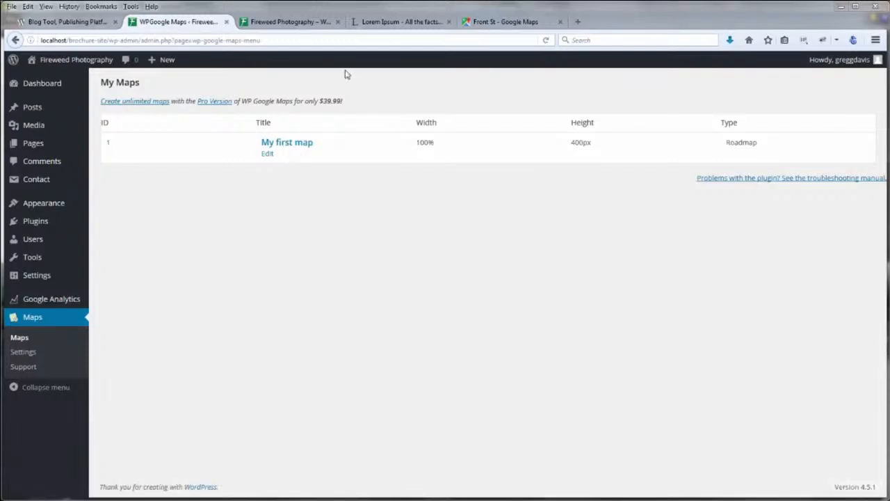
pyautogui.click(302, 144)
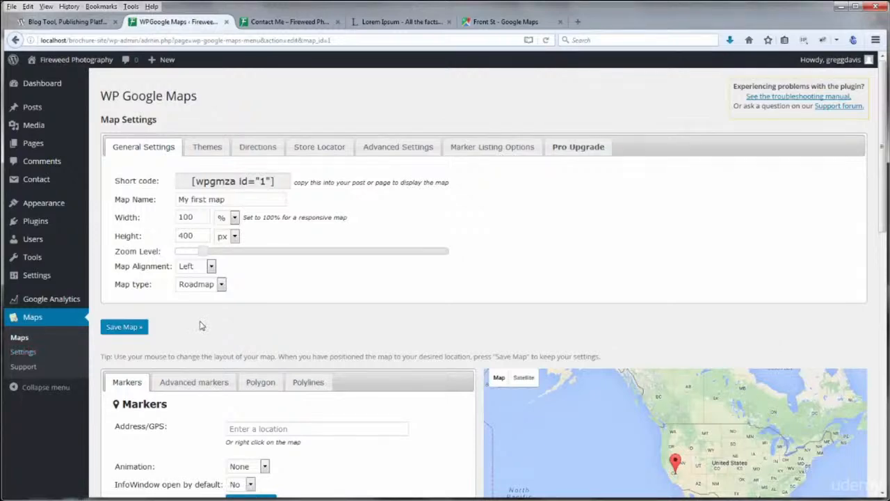
# Delete the map's existing California marker
pyautogui.scroll(-5, 478, 379)
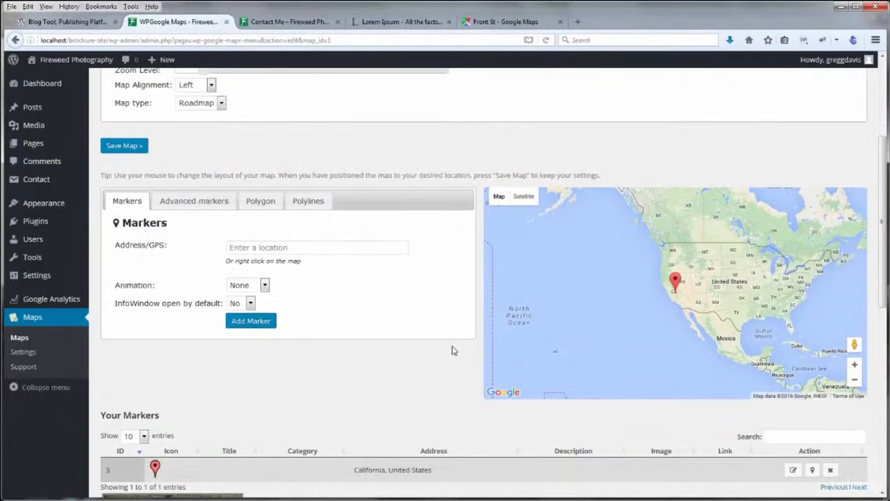
pyautogui.scroll(-2, 453, 349)
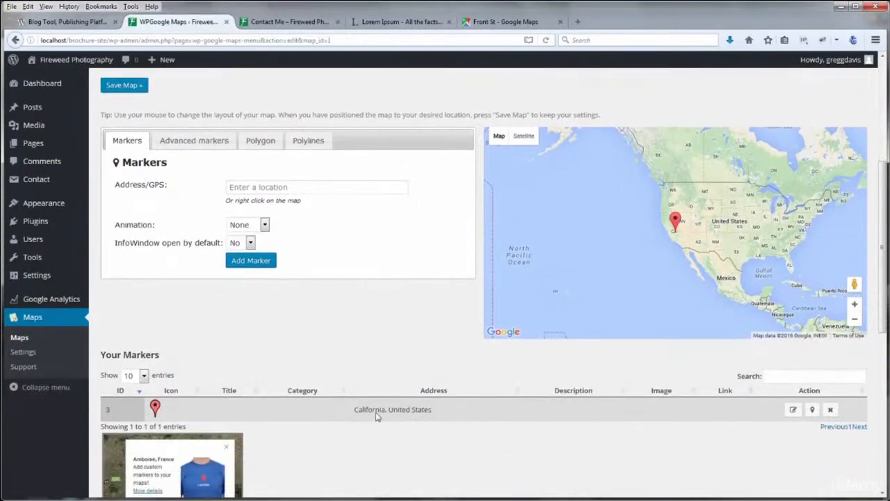
pyautogui.click(830, 410)
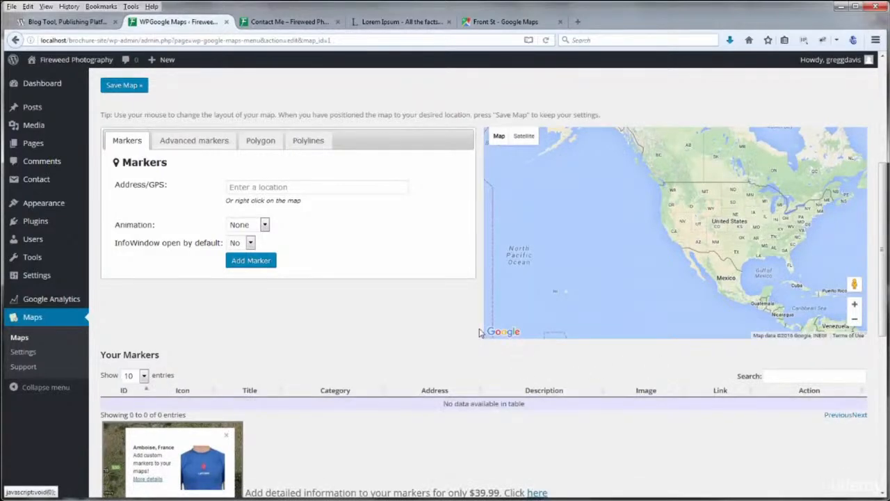
pyautogui.scroll(4, 479, 332)
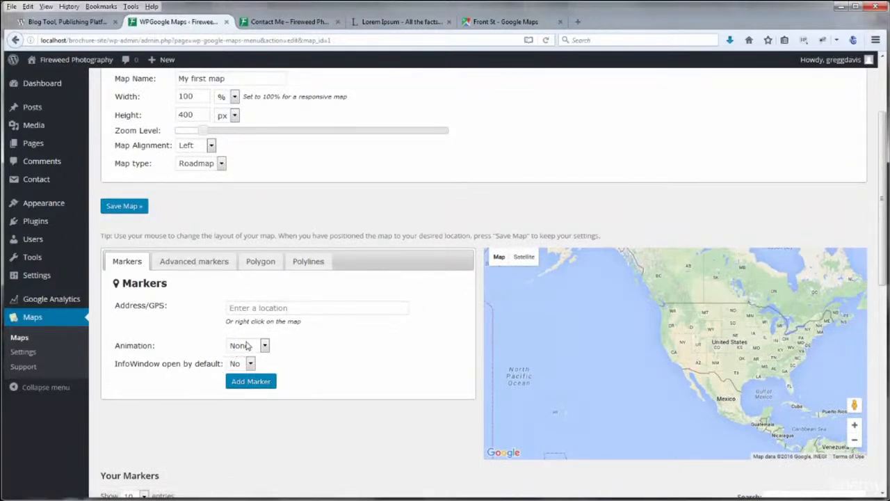
pyautogui.click(254, 310)
pyautogui.click(262, 325)
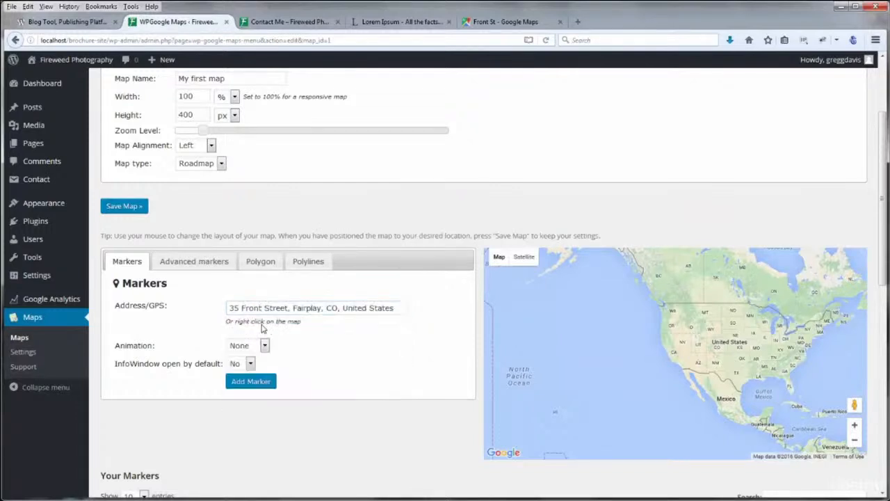
pyautogui.click(252, 383)
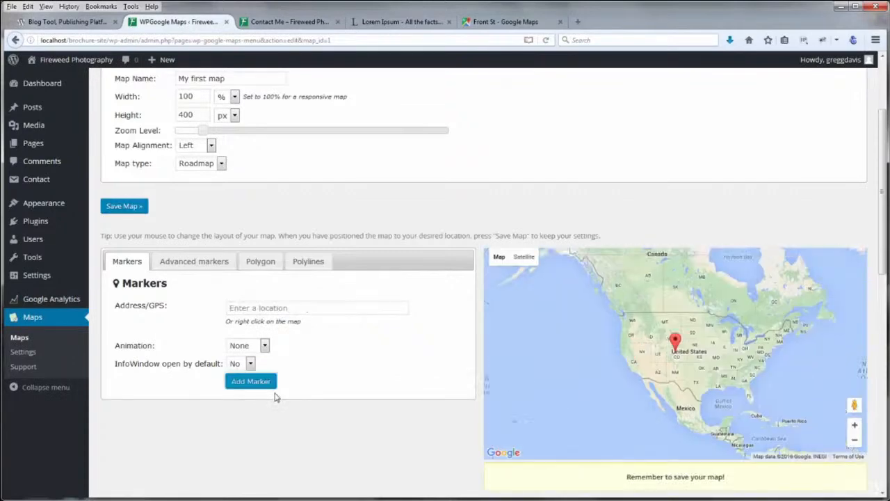
# Zoom the map preview in on the new red marker in Fairplay
pyautogui.scroll(1, 626, 363)
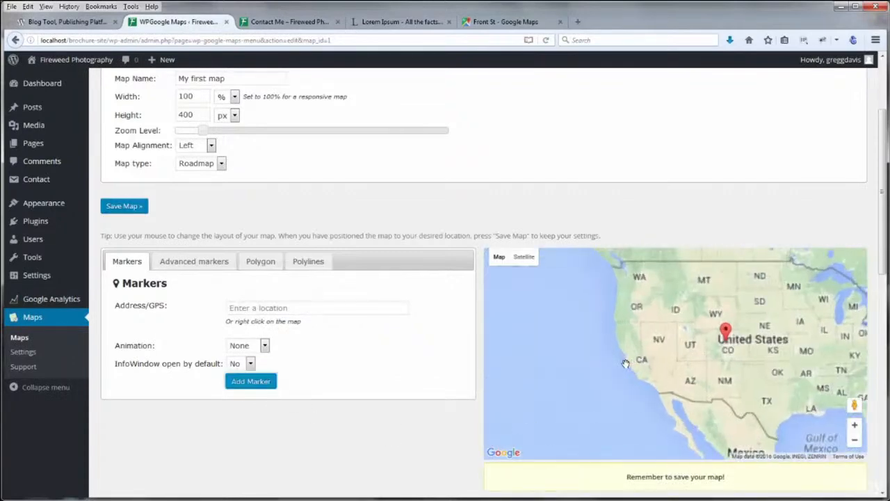
pyautogui.moveTo(695, 358); pyautogui.dragTo(614, 369)
pyautogui.scroll(1, 709, 379)
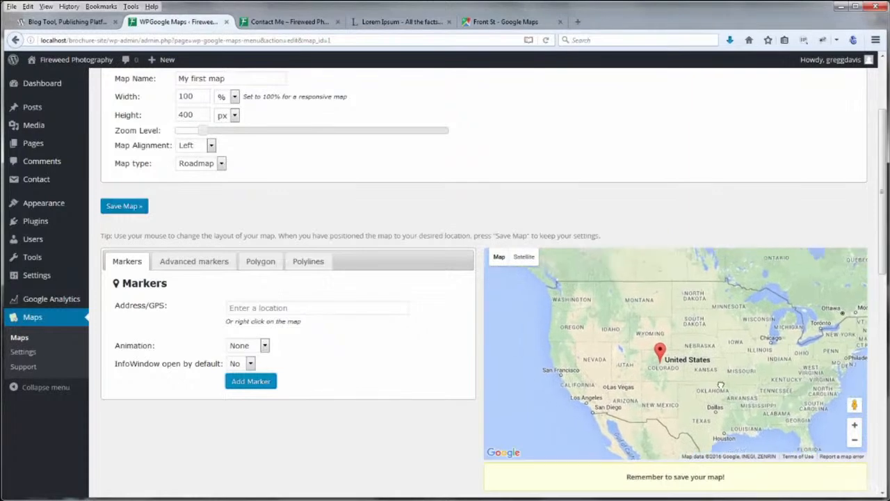
pyautogui.scroll(2, 721, 383)
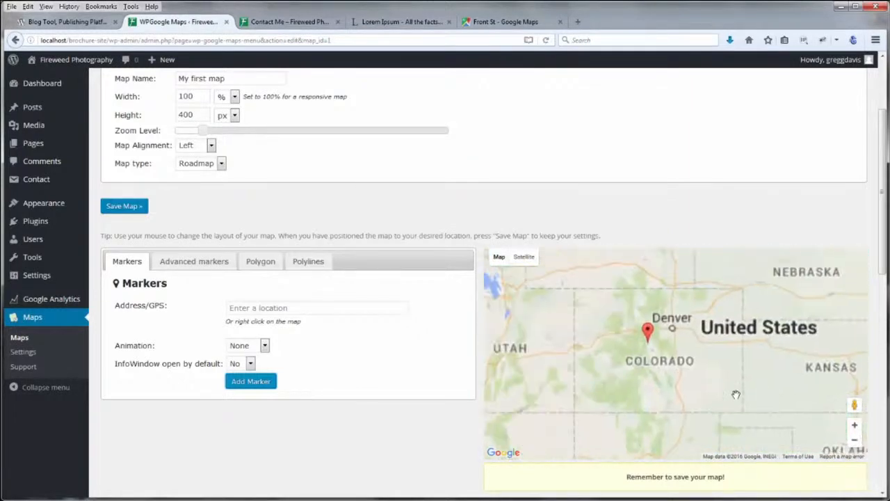
pyautogui.scroll(1, 736, 394)
pyautogui.scroll(1, 666, 374)
pyautogui.scroll(1, 669, 376)
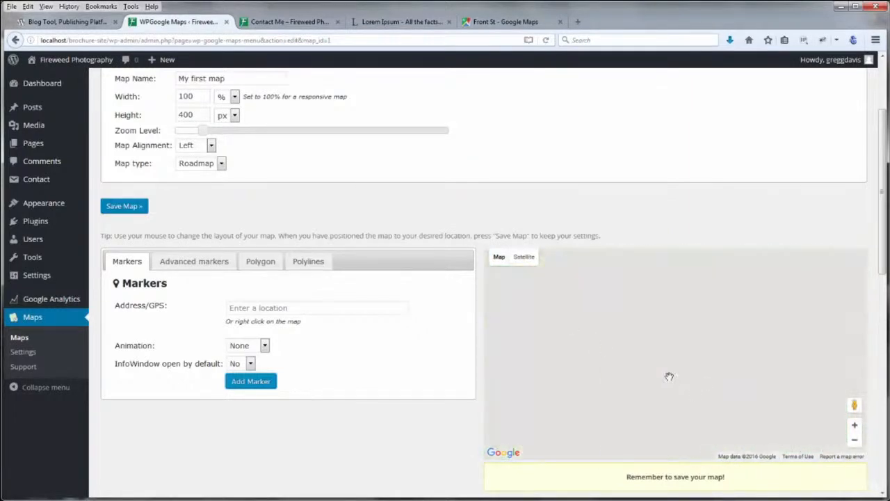
pyautogui.scroll(-1, 669, 376)
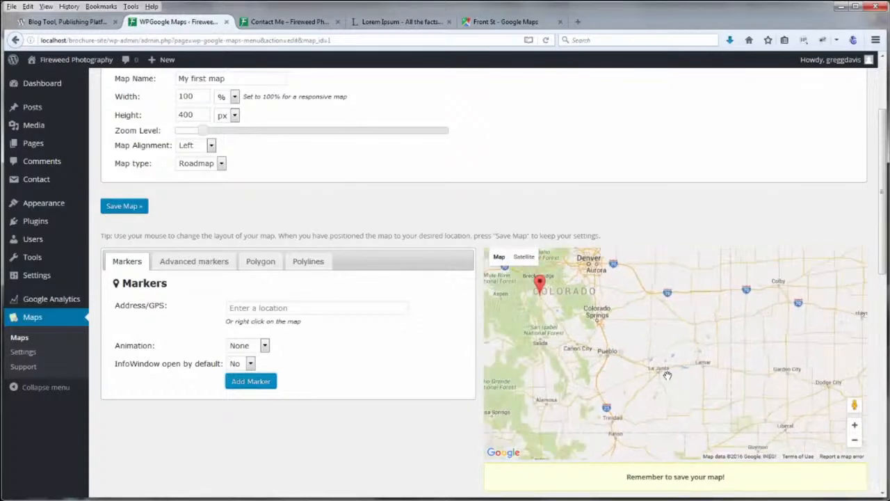
pyautogui.moveTo(650, 367); pyautogui.dragTo(788, 435)
pyautogui.scroll(1, 708, 395)
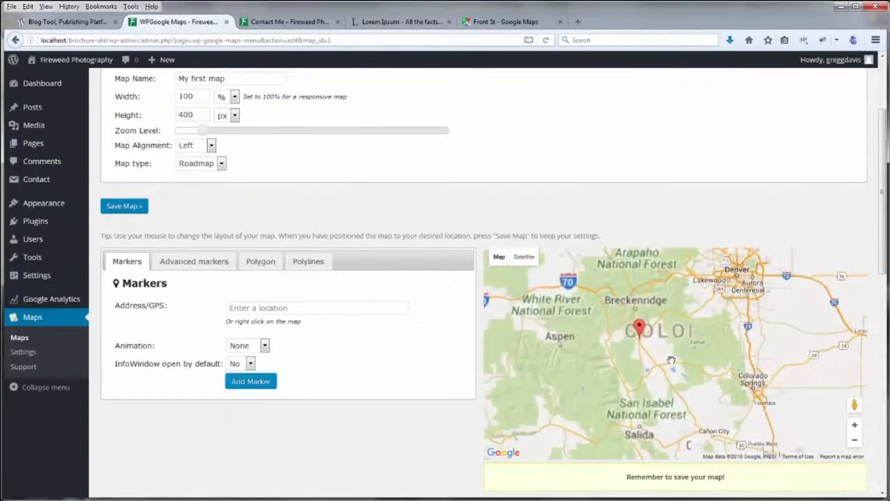
pyautogui.scroll(2, 709, 396)
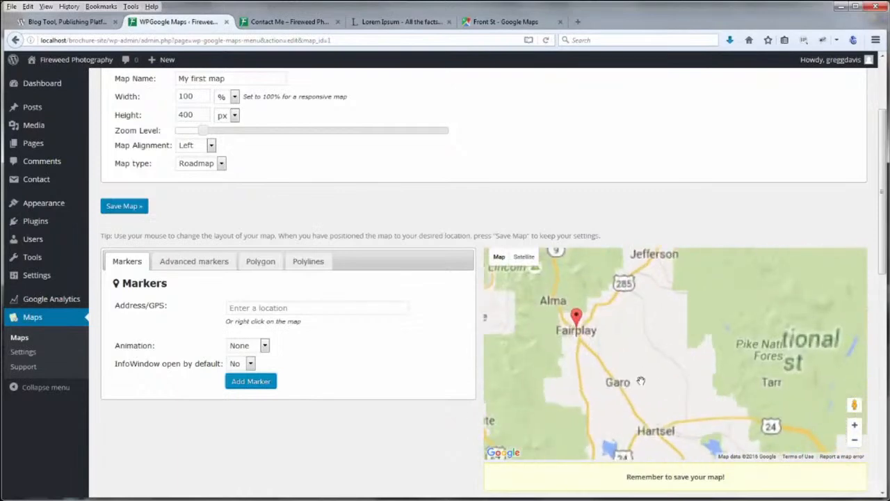
pyautogui.scroll(1, 720, 393)
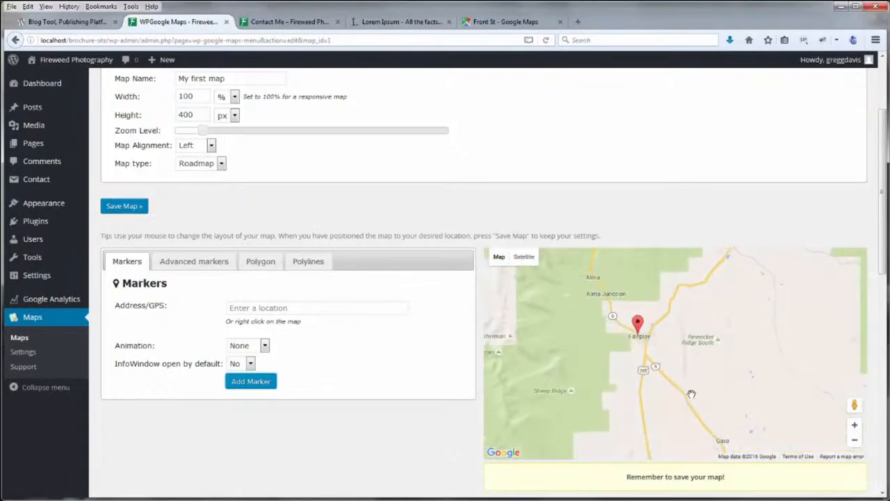
# Fine-tune the framing so Fairplay's streets surround the marker near the centre
pyautogui.moveTo(683, 383); pyautogui.dragTo(717, 406)
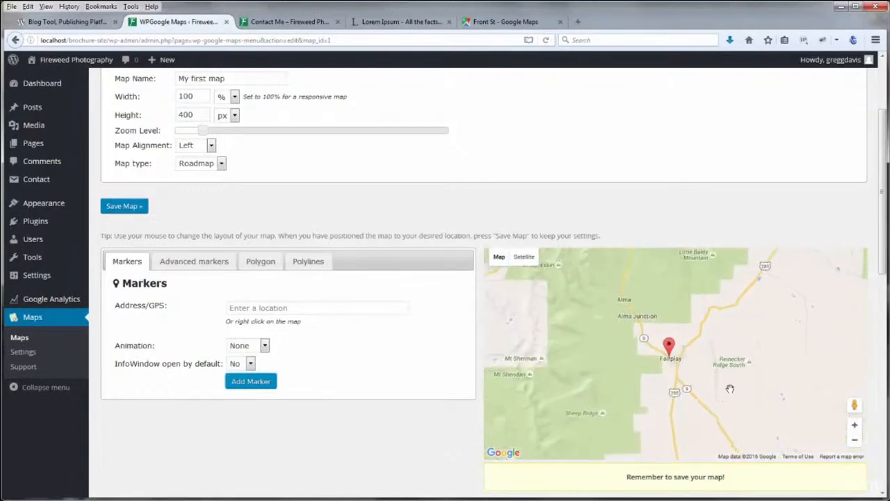
pyautogui.scroll(1, 729, 385)
pyautogui.moveTo(643, 347); pyautogui.dragTo(749, 405)
pyautogui.scroll(2, 730, 402)
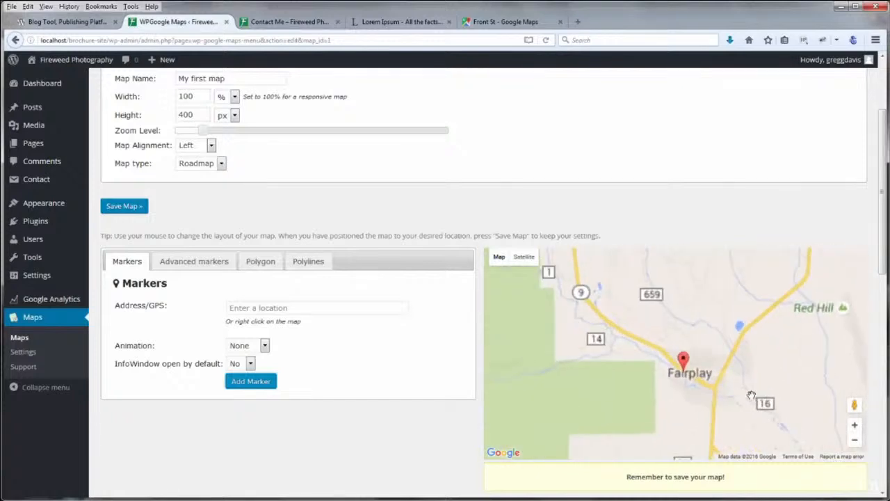
pyautogui.scroll(1, 715, 399)
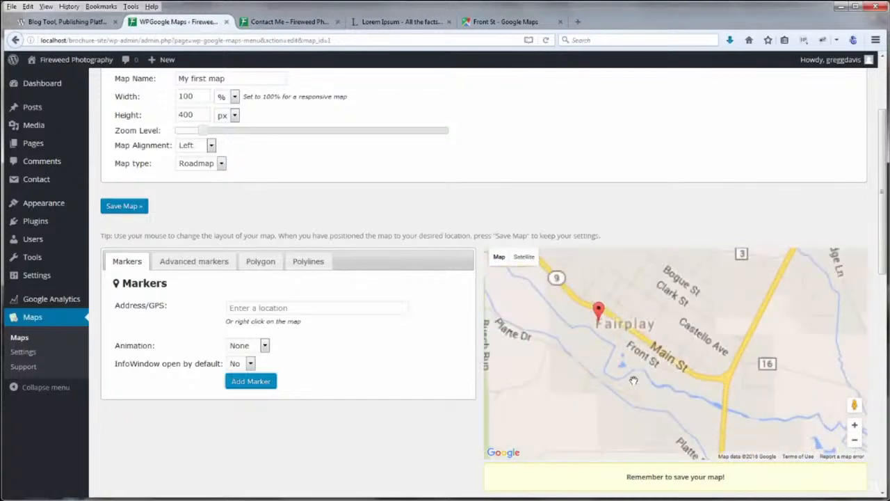
pyautogui.scroll(1, 670, 387)
pyautogui.moveTo(632, 362); pyautogui.dragTo(687, 419)
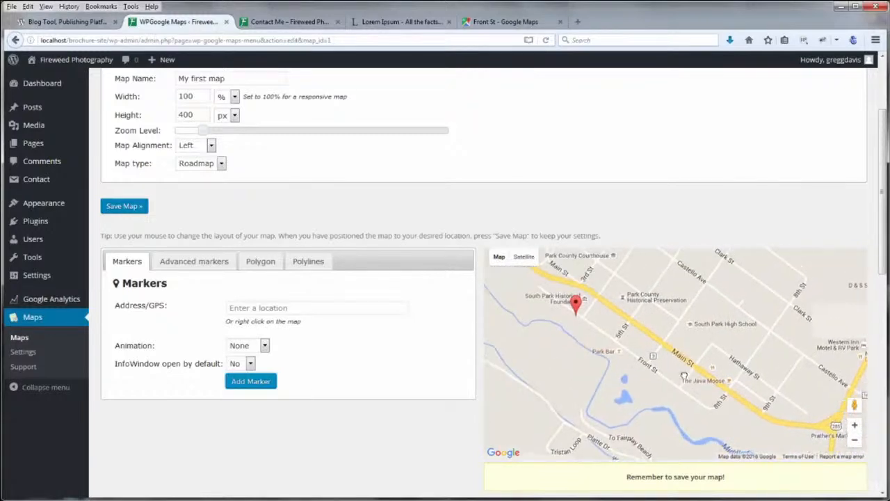
pyautogui.scroll(-1, 683, 372)
pyautogui.moveTo(676, 375); pyautogui.dragTo(680, 394)
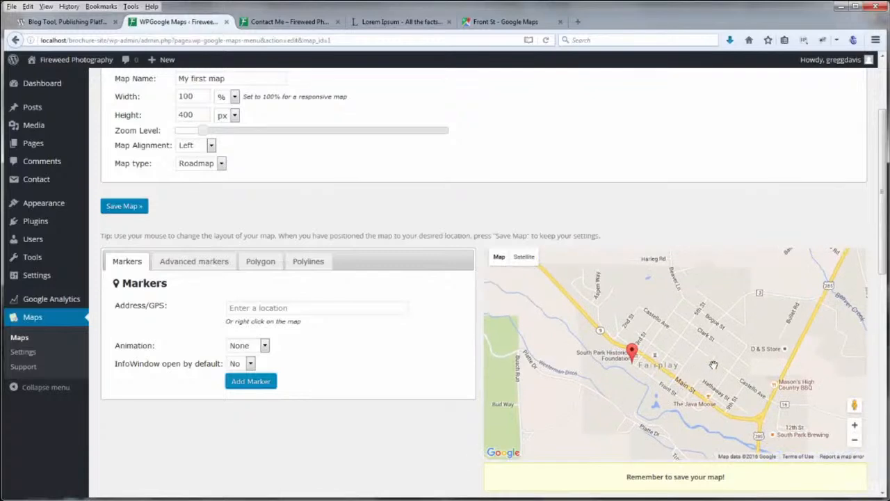
pyautogui.moveTo(714, 365); pyautogui.dragTo(719, 363)
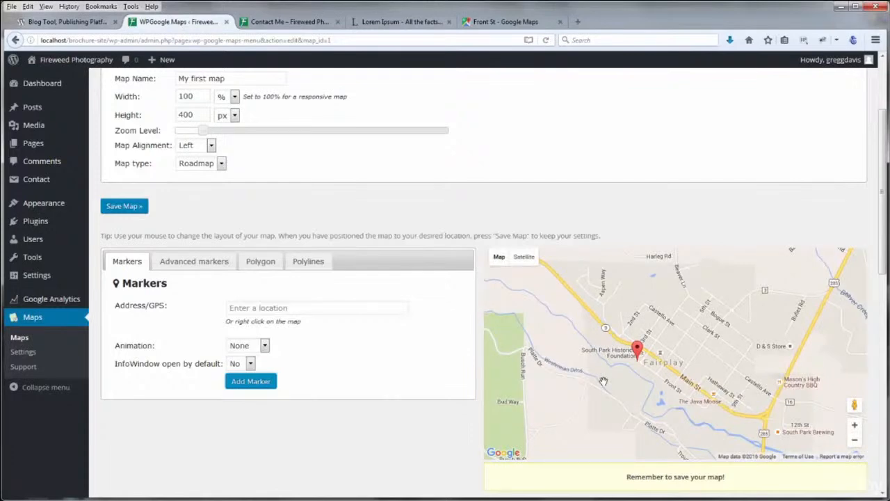
pyautogui.scroll(3, 544, 192)
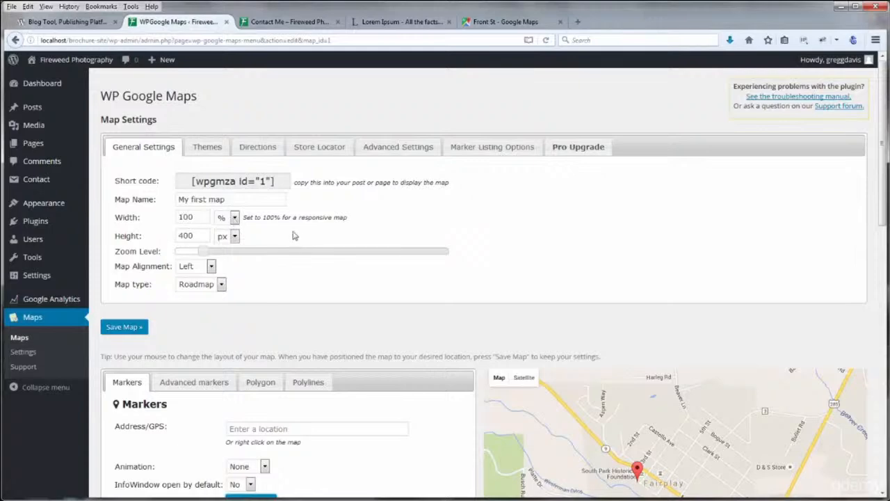
# Save My first map's settings with the Fairplay marker and framing
pyautogui.moveTo(299, 218); pyautogui.dragTo(354, 225)
pyautogui.click(364, 217)
pyautogui.click(125, 327)
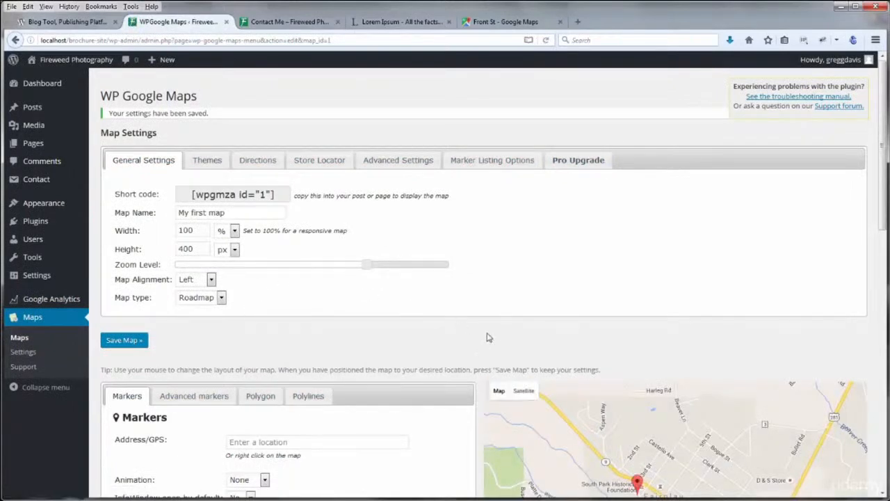
# Review the marker list, then select and copy the [wpgmza id="1"] shortcode
pyautogui.scroll(-1, 497, 328)
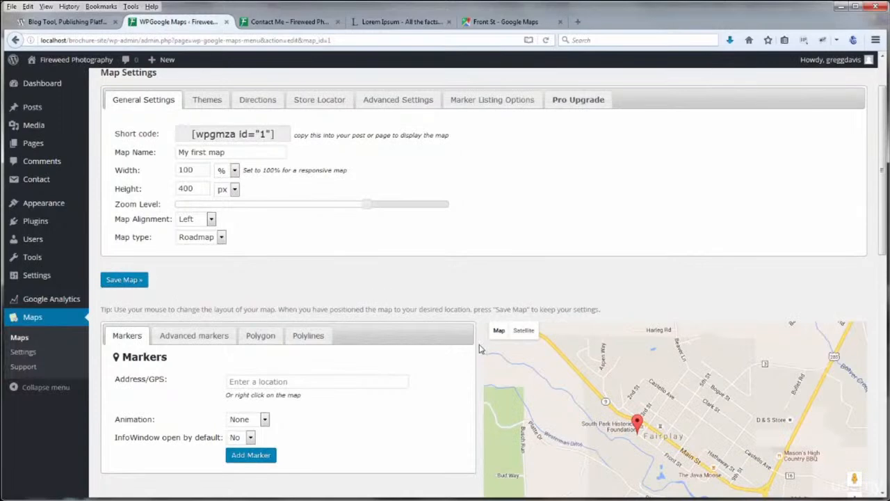
pyautogui.scroll(-2, 480, 324)
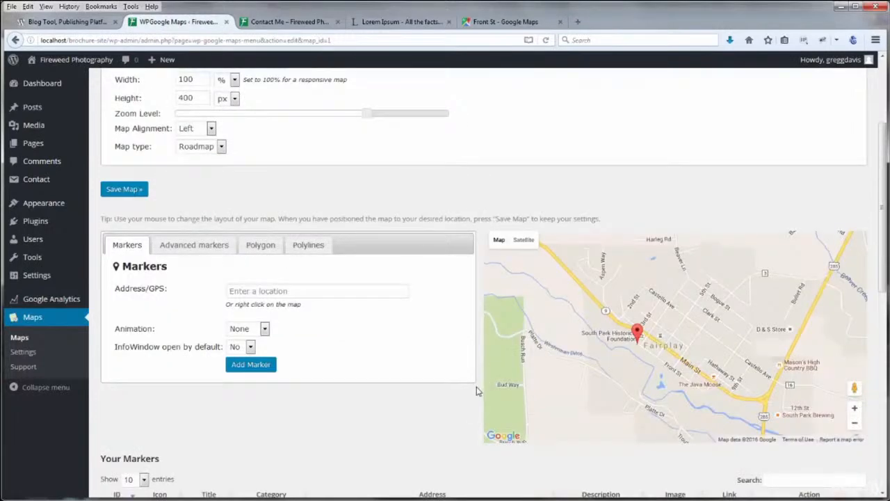
pyautogui.scroll(-2, 477, 392)
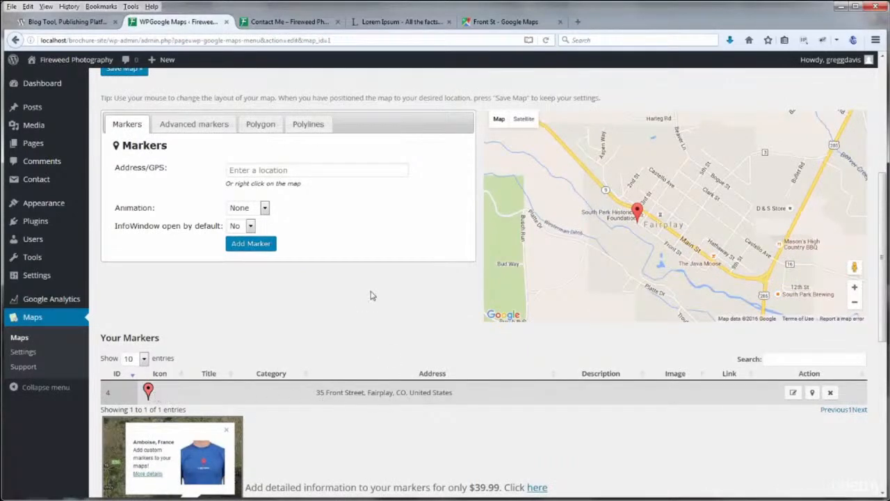
pyautogui.scroll(5, 479, 275)
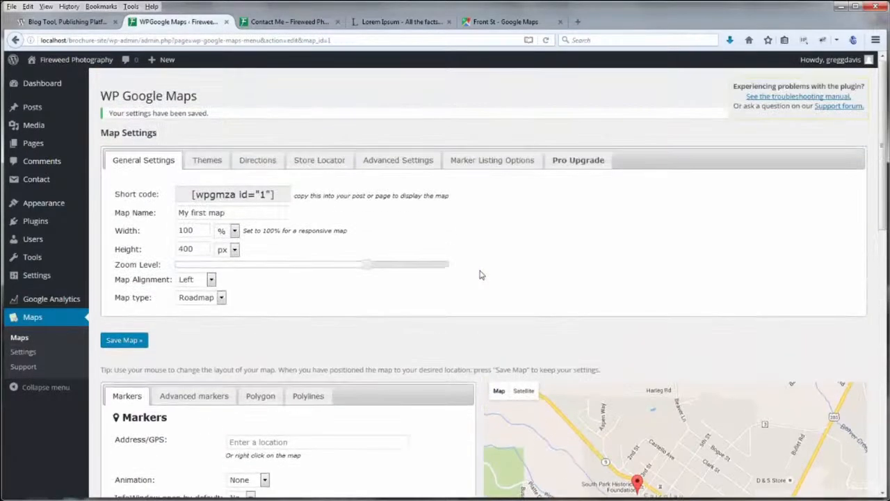
pyautogui.moveTo(274, 195); pyautogui.dragTo(189, 195)
pyautogui.hotkey('ctrl', 'c')
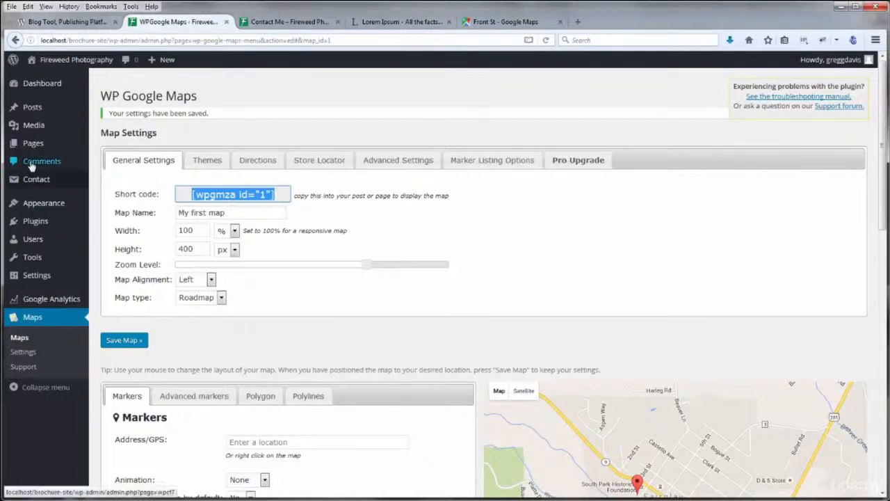
# Paste [wpgmza id="1"] above the contact form on the Contact Me page, update, and view it live
pyautogui.moveTo(42, 143)
pyautogui.click(101, 148)
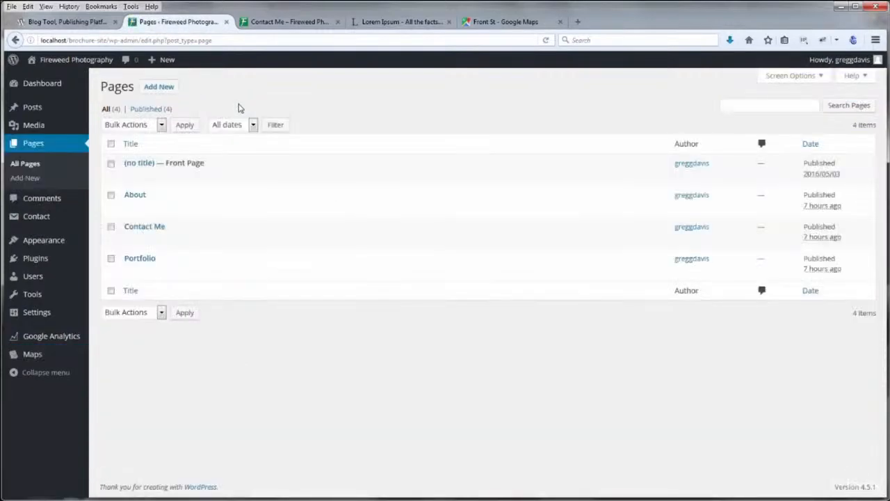
pyautogui.click(144, 227)
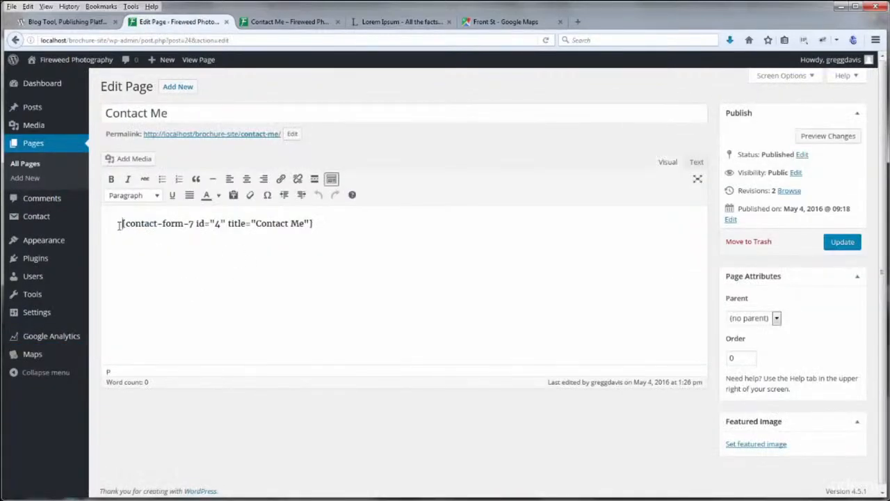
pyautogui.press('Return')
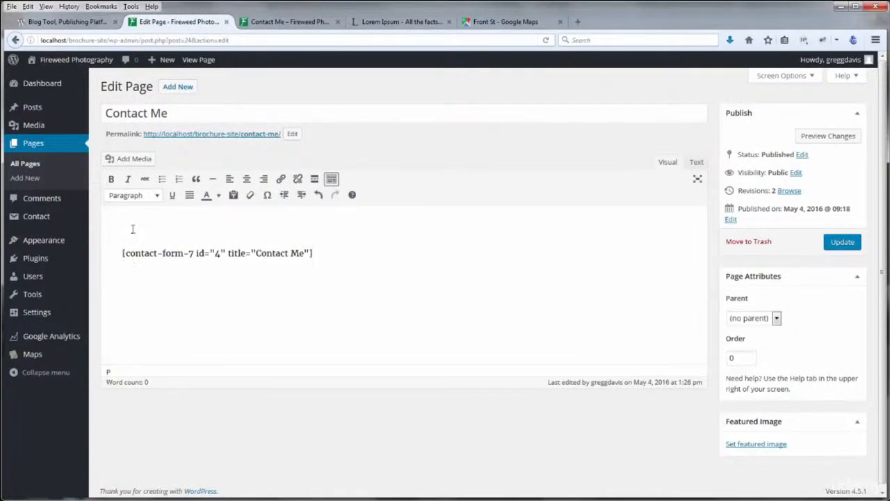
pyautogui.hotkey('ctrl', 'v')
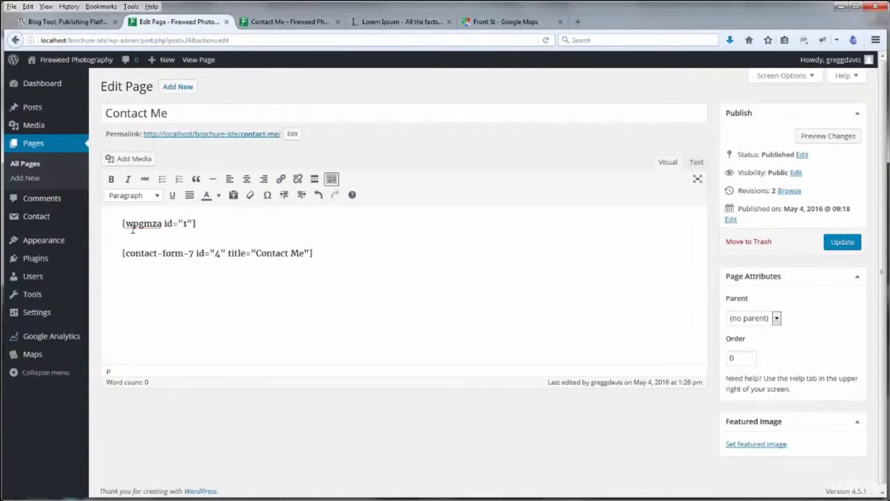
pyautogui.click(841, 242)
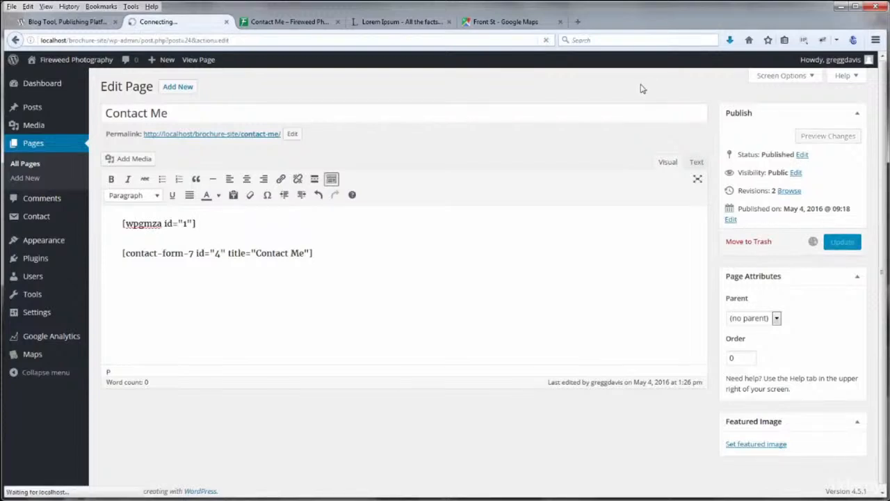
pyautogui.click(291, 22)
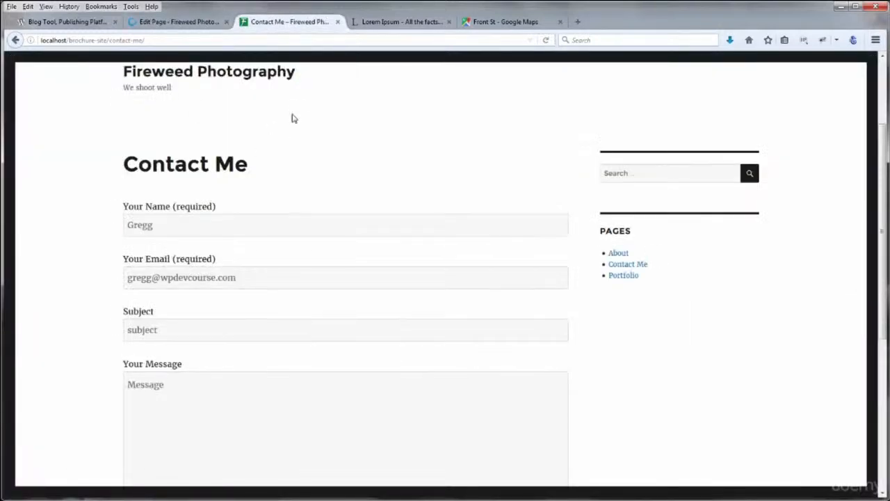
# Reload the live Contact Me page and open the Fairplay marker's address window
pyautogui.press('F5')
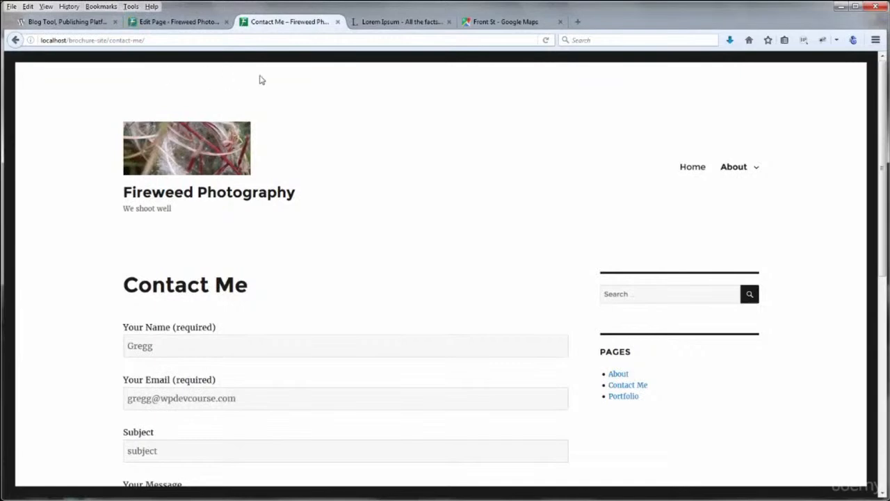
pyautogui.click(545, 42)
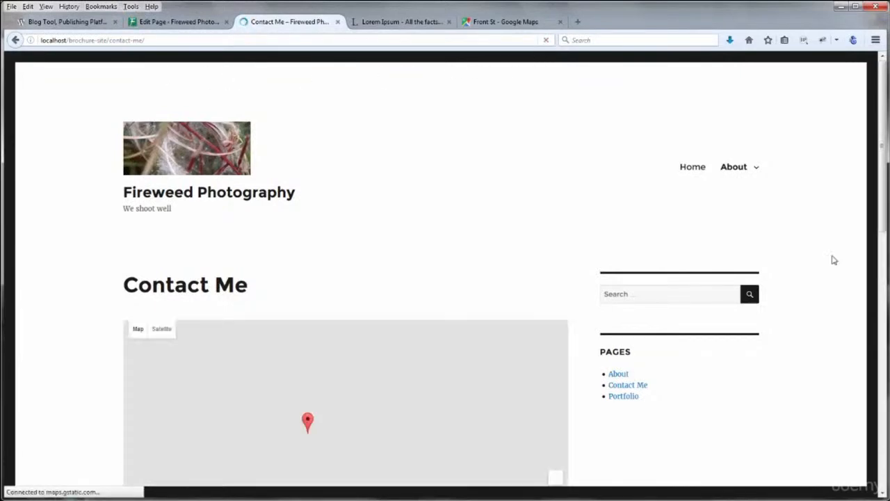
pyautogui.scroll(-3, 834, 259)
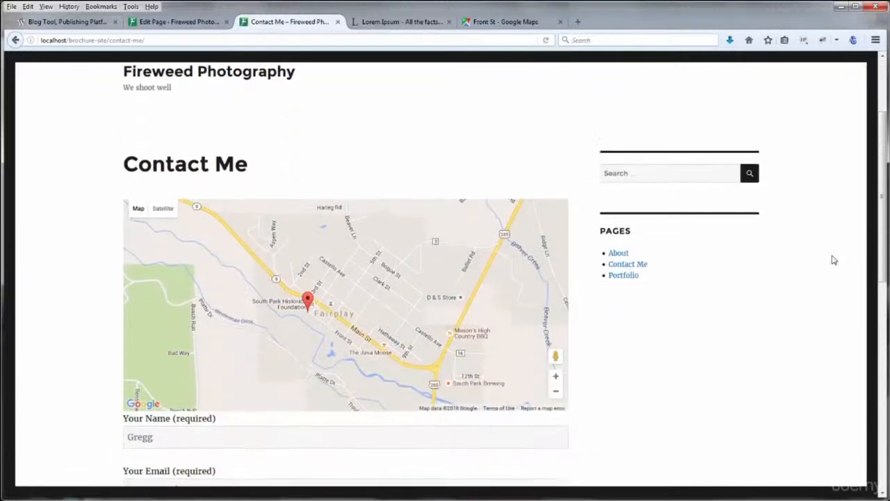
pyautogui.click(308, 301)
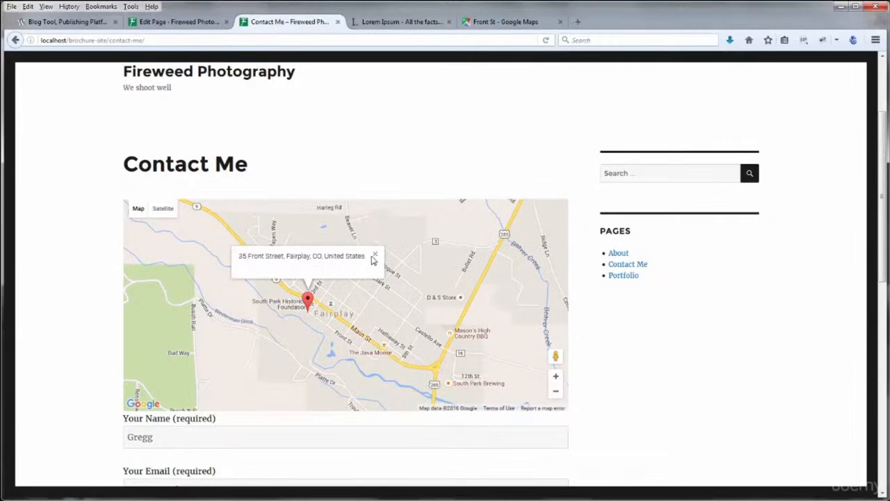
pyautogui.click(374, 255)
# Zoom and pan the embedded map around Fairplay to check the street detail
pyautogui.moveTo(424, 310)
pyautogui.mouseDown()
pyautogui.moveTo(434, 315)
pyautogui.moveTo(423, 314)
pyautogui.mouseUp()
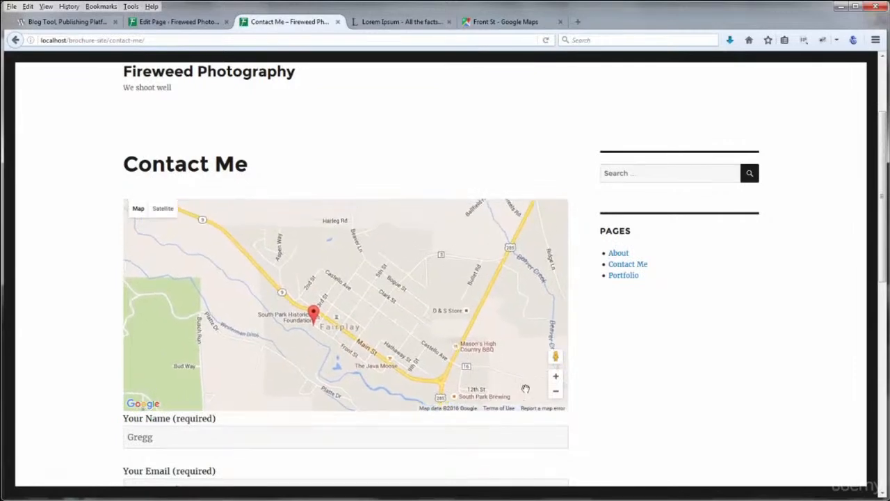
pyautogui.click(555, 391)
pyautogui.click(556, 391)
pyautogui.click(556, 391)
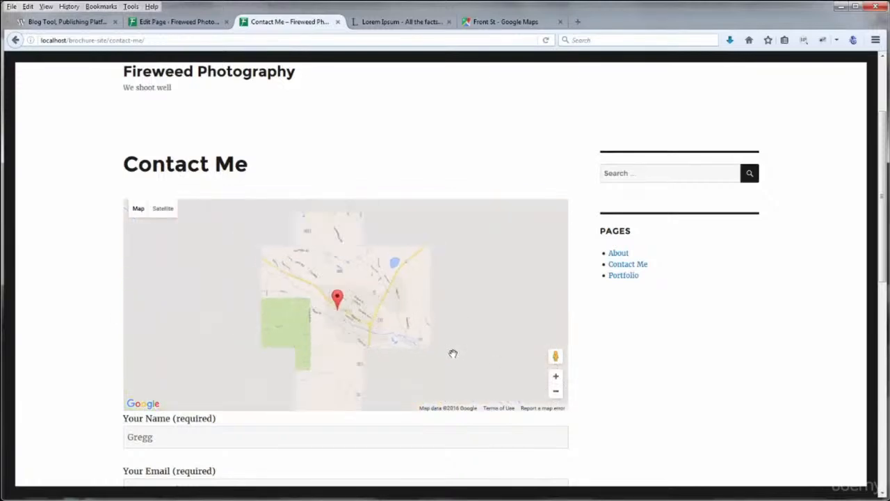
pyautogui.click(555, 376)
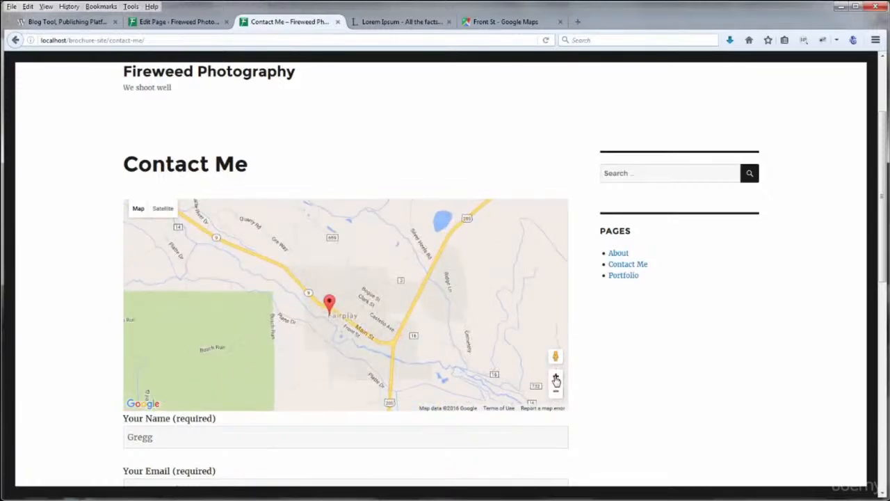
pyautogui.click(556, 378)
pyautogui.click(556, 378)
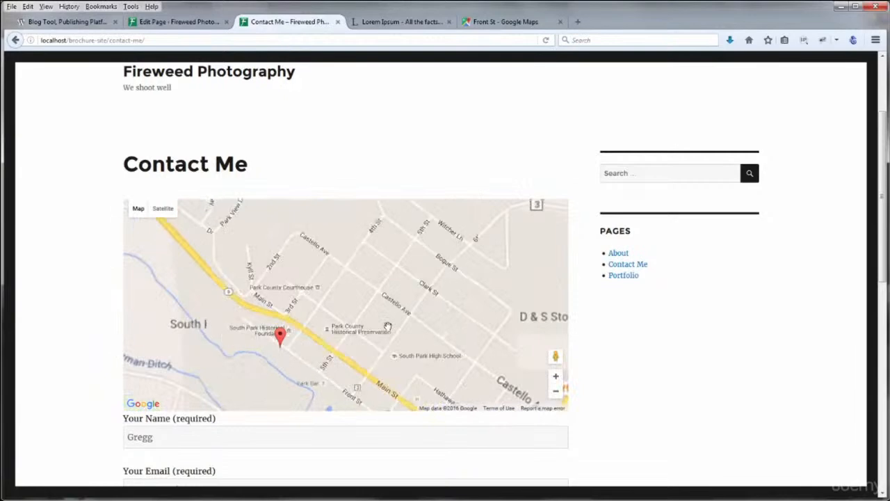
pyautogui.scroll(-1, 385, 325)
pyautogui.scroll(1, 387, 327)
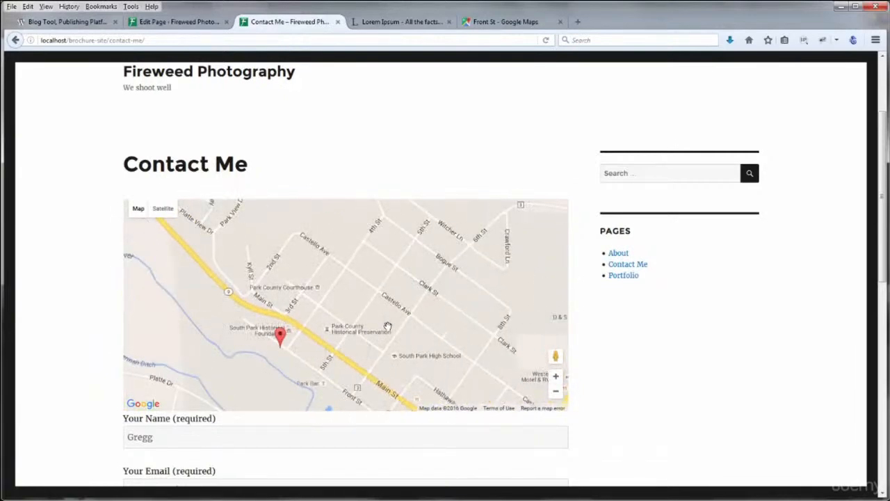
pyautogui.moveTo(370, 321)
pyautogui.mouseDown()
pyautogui.moveTo(436, 312)
pyautogui.moveTo(427, 301)
pyautogui.mouseUp()
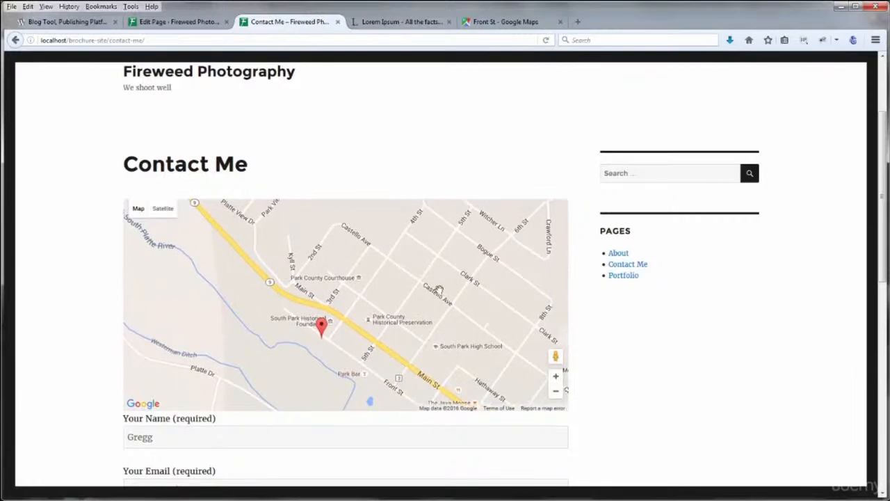
pyautogui.scroll(-2, 78, 389)
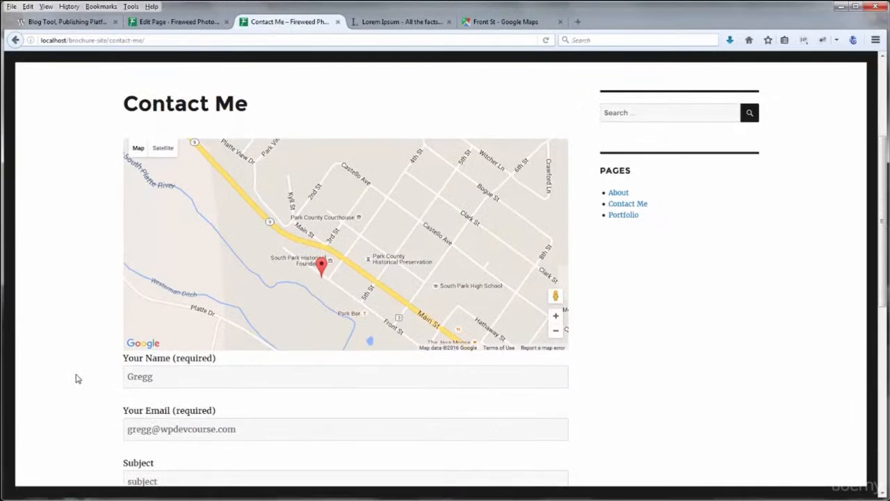
pyautogui.scroll(4, 78, 379)
pyautogui.scroll(-2, 74, 386)
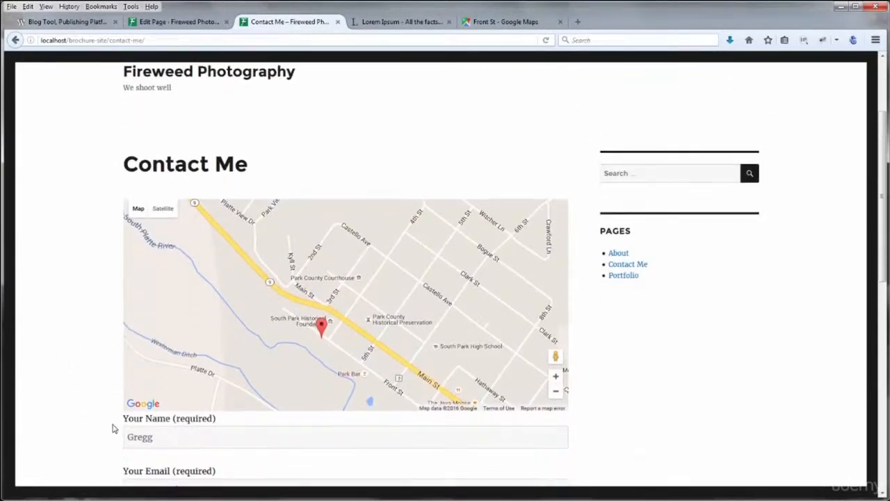
pyautogui.scroll(-4, 83, 401)
pyautogui.scroll(8, 83, 401)
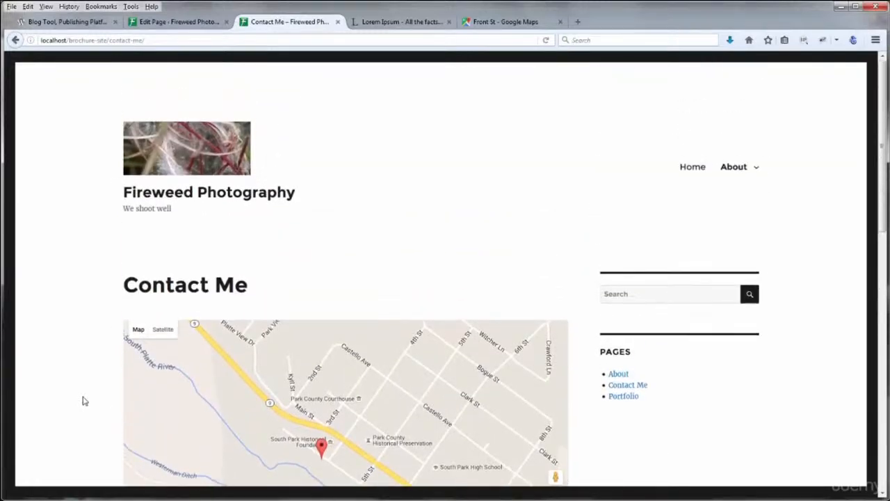
pyautogui.scroll(-7, 82, 401)
pyautogui.scroll(1, 82, 401)
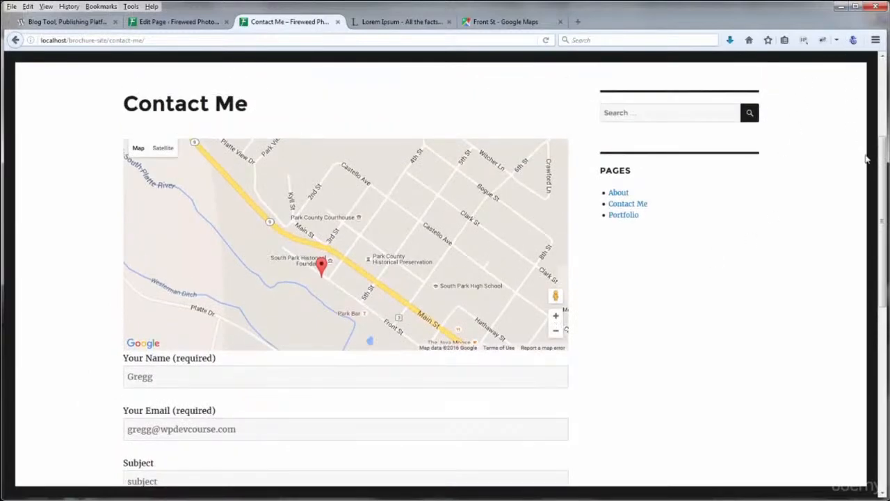
# Narrow the browser window to check the page layout, then return to the page editor
pyautogui.moveTo(885, 223); pyautogui.dragTo(887, 351)
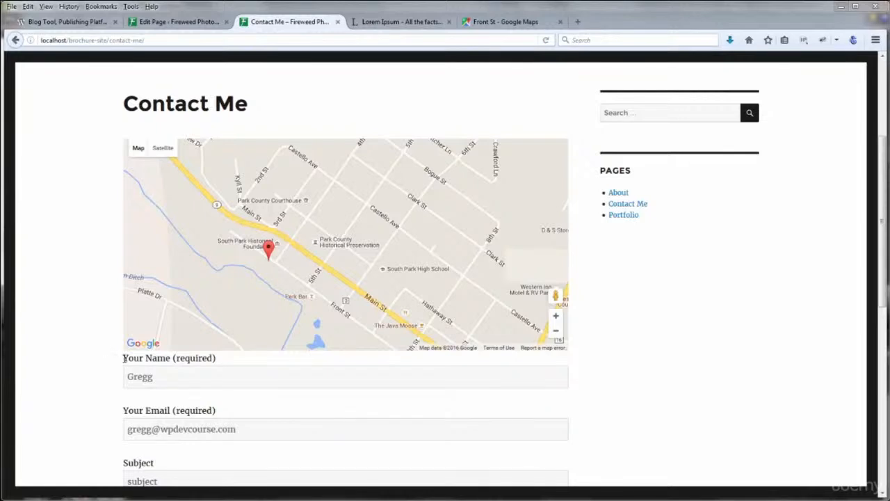
pyautogui.moveTo(123, 358); pyautogui.dragTo(217, 358)
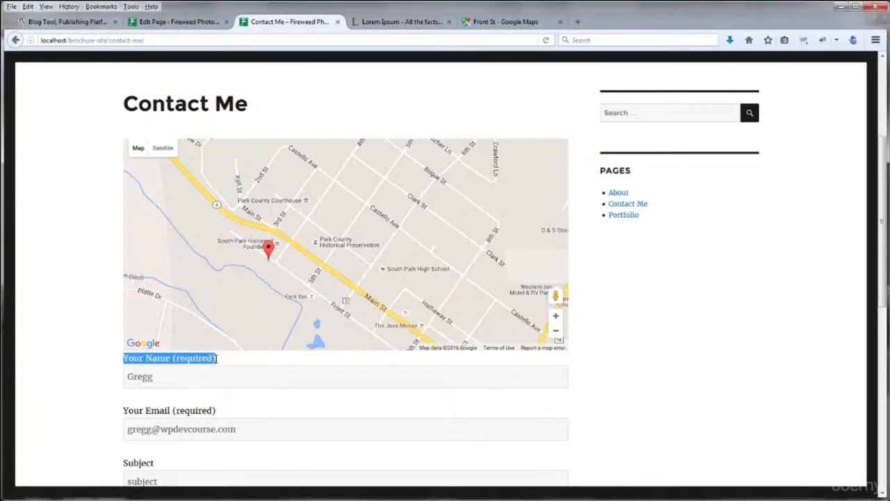
pyautogui.click(95, 361)
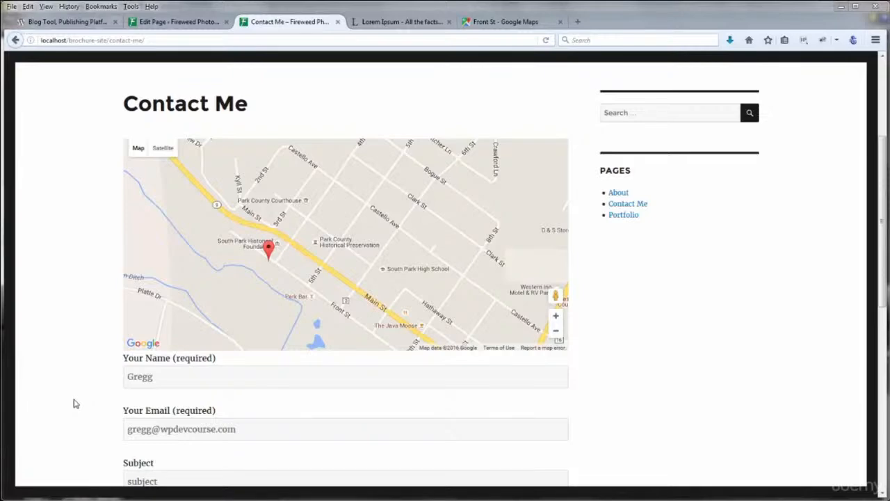
pyautogui.click(195, 24)
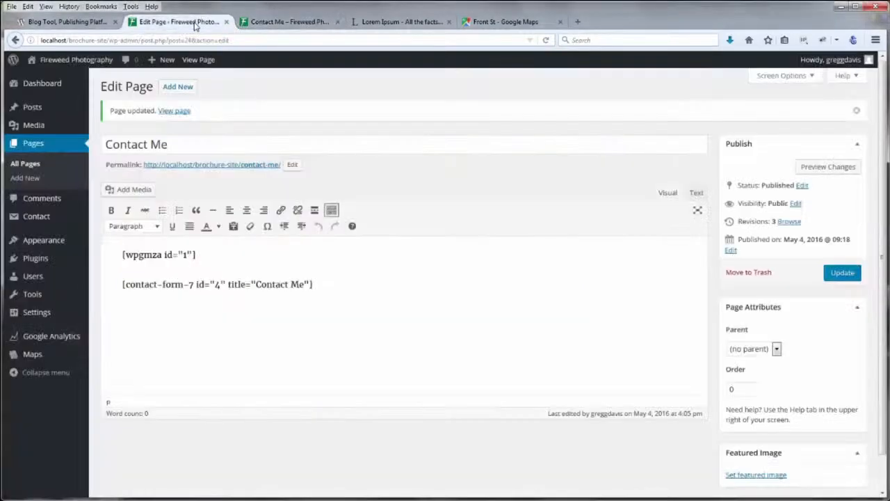
pyautogui.click(211, 255)
pyautogui.press('Return')
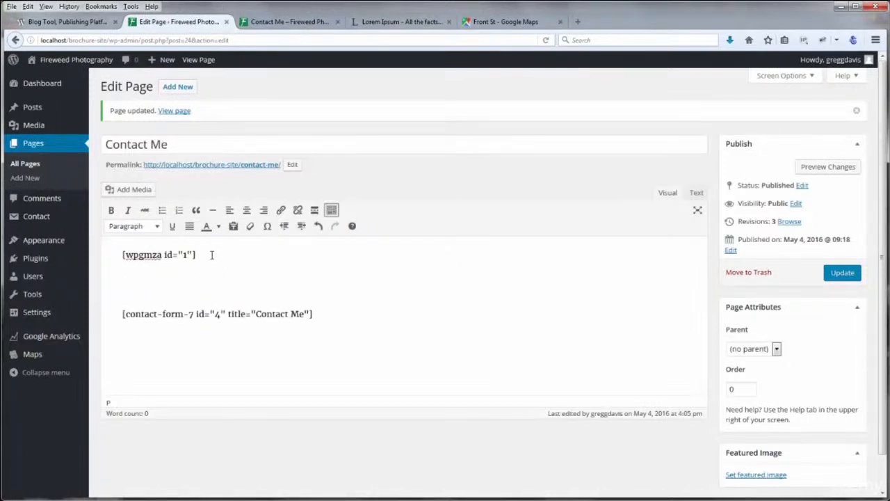
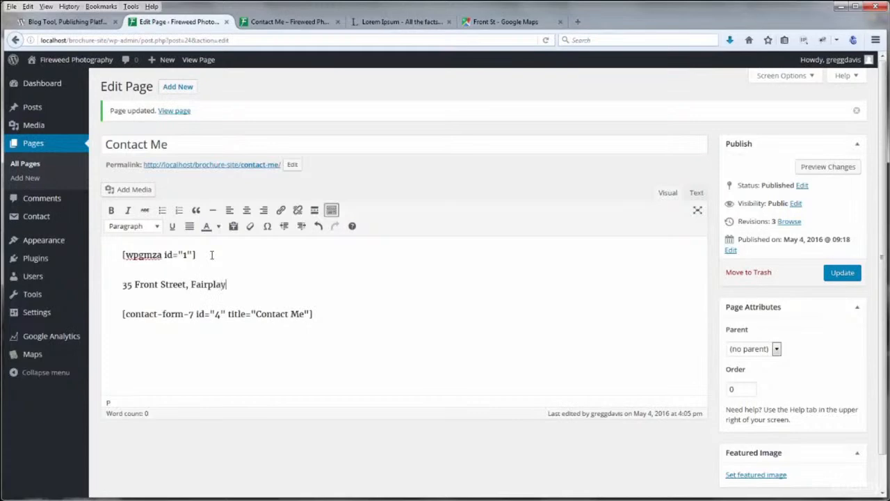
pyautogui.press('Return')
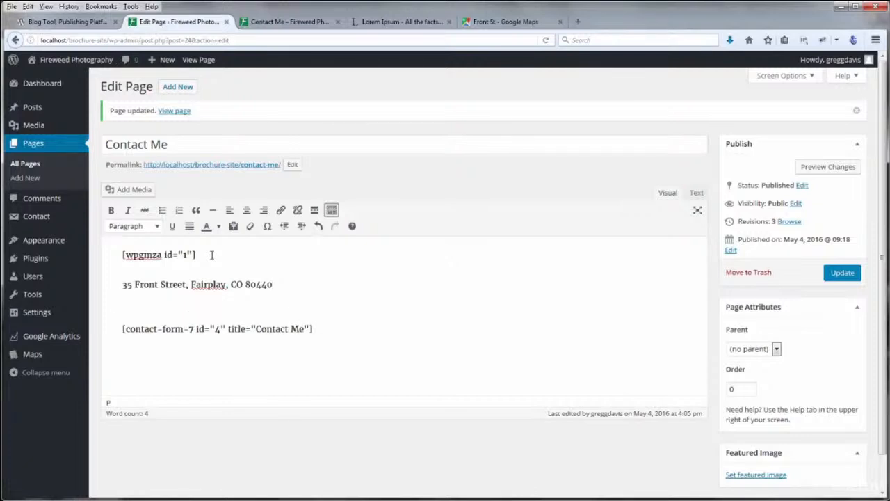
pyautogui.write('719-555')
pyautogui.press('Return')
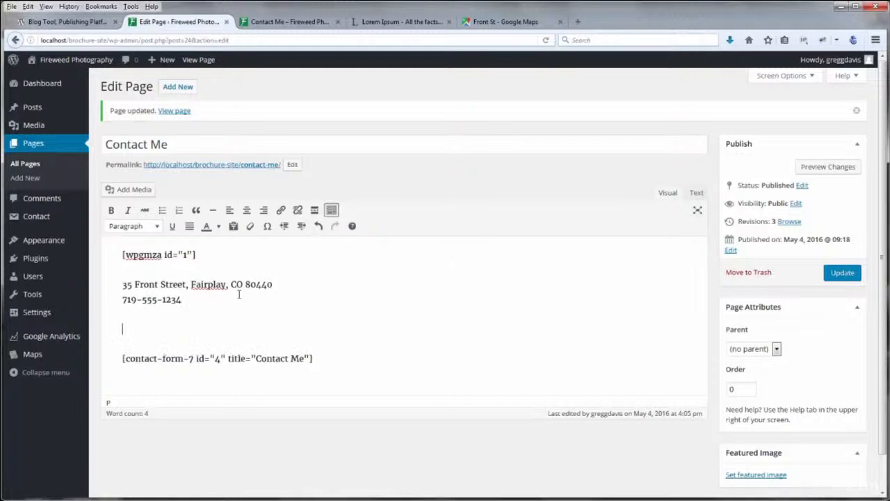
pyautogui.click(213, 210)
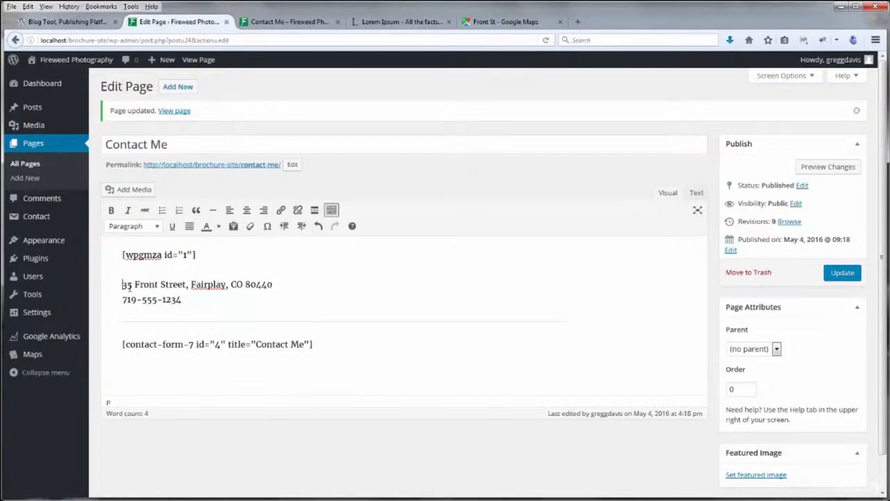
pyautogui.moveTo(122, 285); pyautogui.dragTo(182, 300)
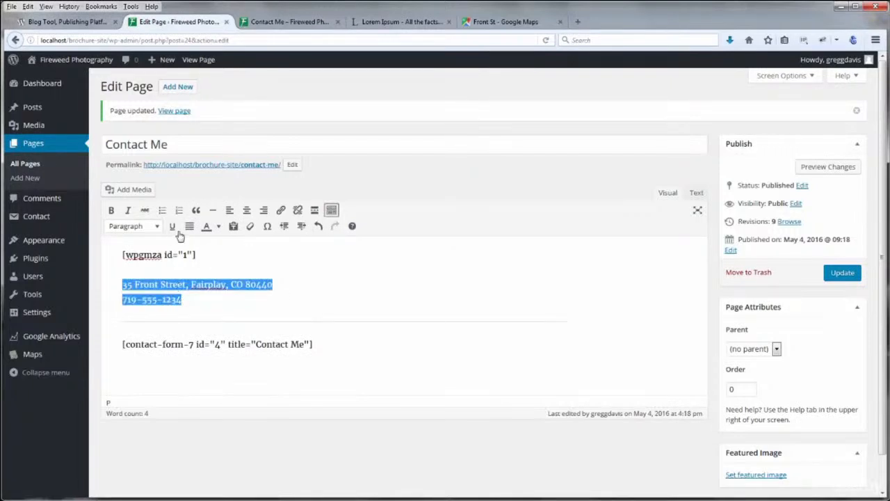
# Centre the address and phone lines and format them as Heading 2
pyautogui.click(247, 210)
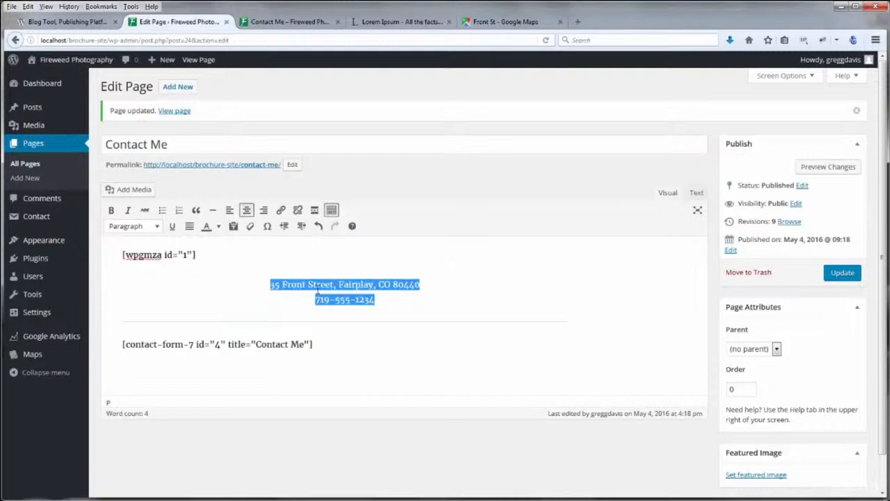
pyautogui.click(315, 299)
pyautogui.moveTo(270, 284); pyautogui.dragTo(376, 299)
pyautogui.click(159, 232)
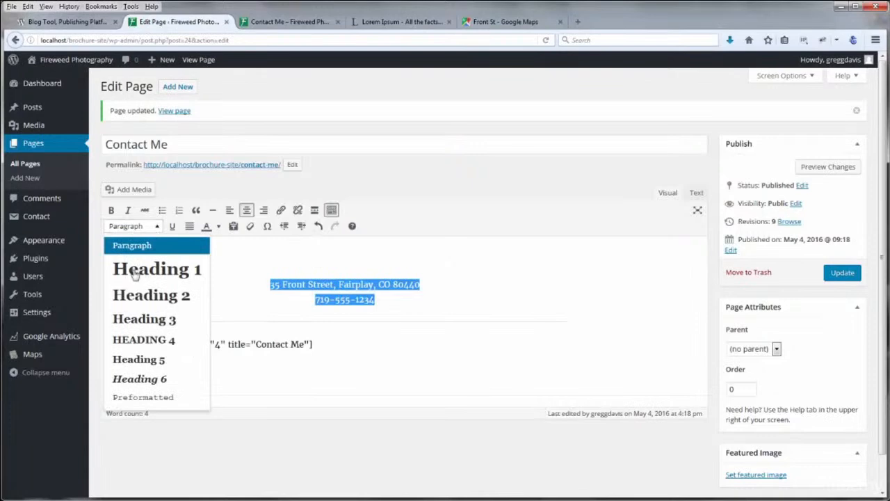
pyautogui.click(139, 294)
pyautogui.click(190, 305)
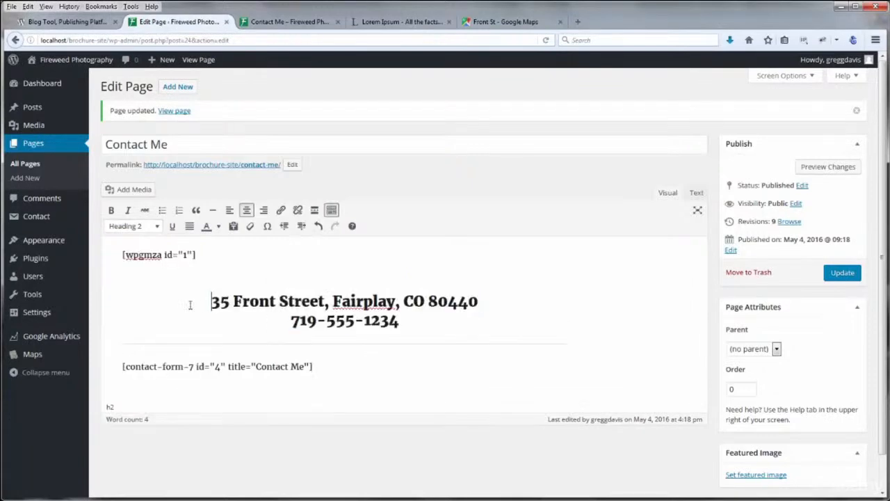
# Add a 'Use the form below to contact me!' Heading 2 above the form and update the page
pyautogui.click(116, 352)
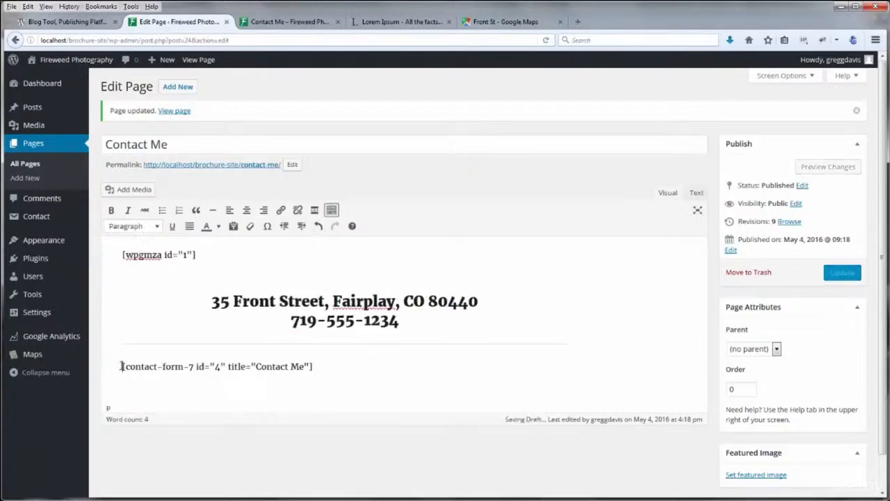
pyautogui.press('Return')
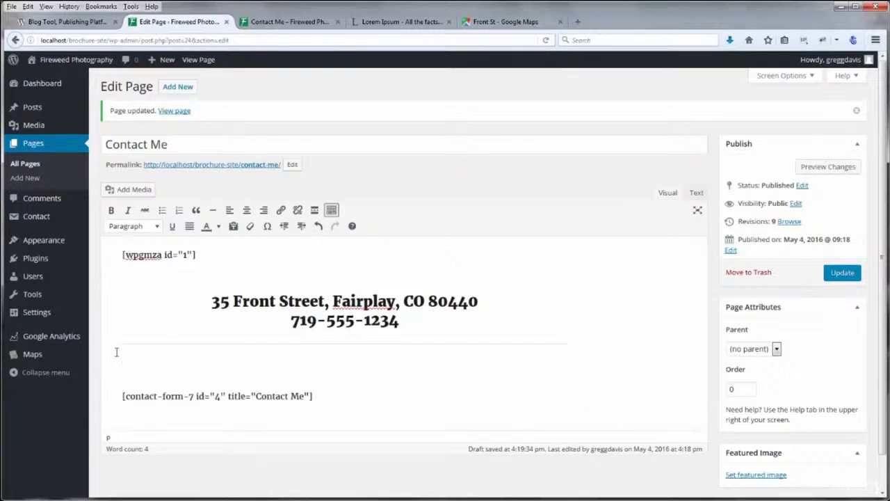
pyautogui.write('Use the form below to contact me!')
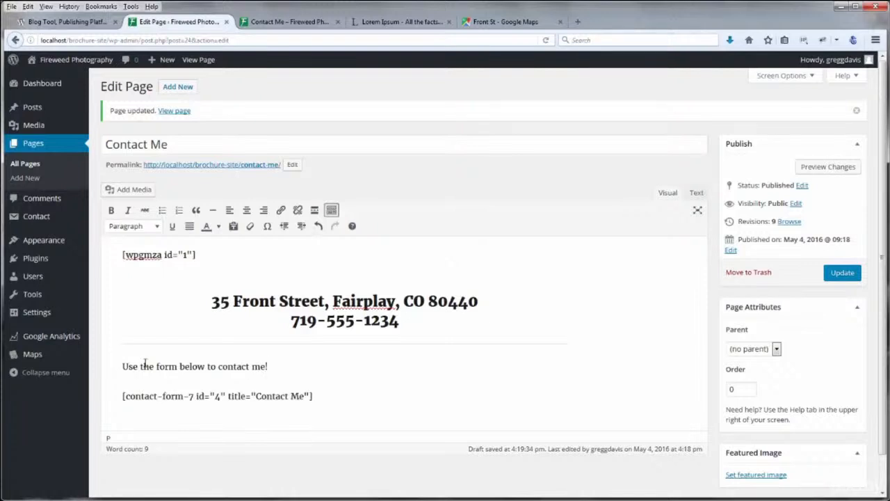
pyautogui.moveTo(122, 365); pyautogui.dragTo(271, 365)
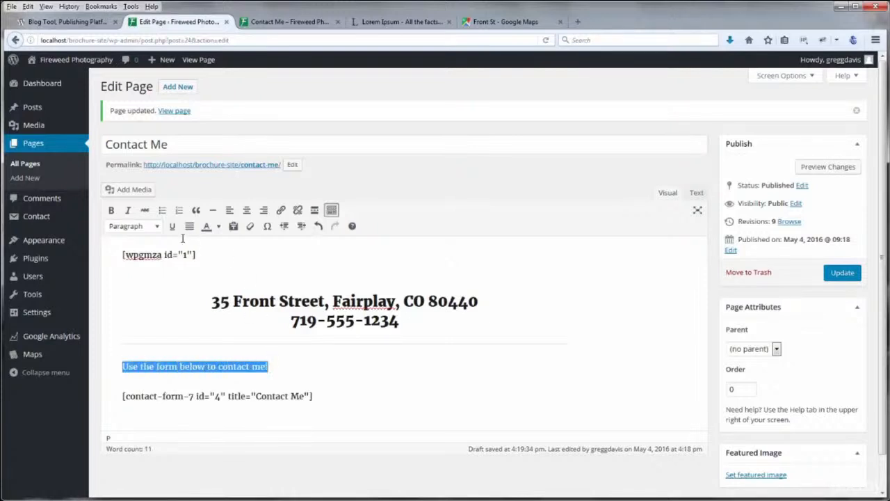
pyautogui.click(138, 227)
pyautogui.click(137, 294)
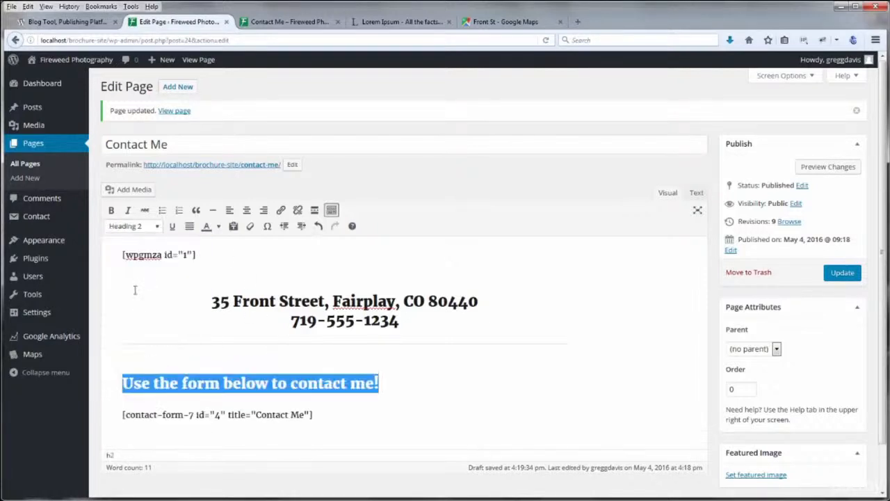
pyautogui.click(833, 275)
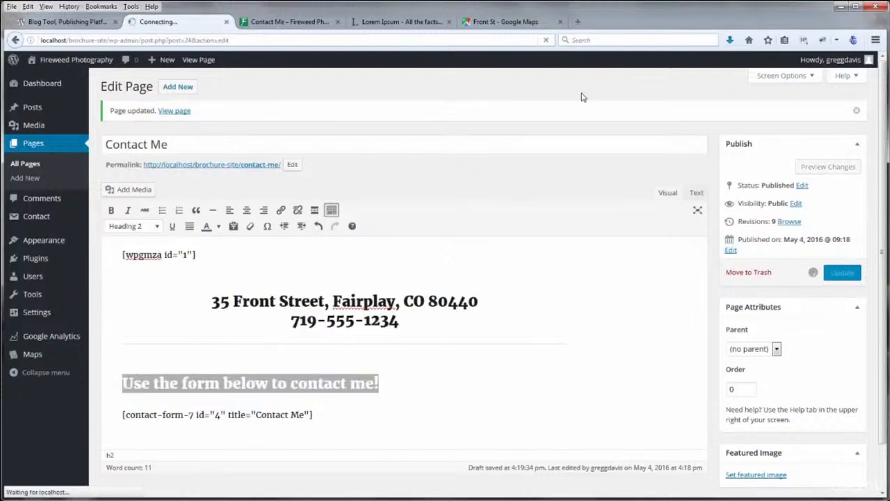
pyautogui.click(284, 22)
# Check the updated live Contact Me page, then browse the Fireweed Photography home page
pyautogui.scroll(-5, 885, 201)
pyautogui.moveTo(885, 202); pyautogui.dragTo(793, 100)
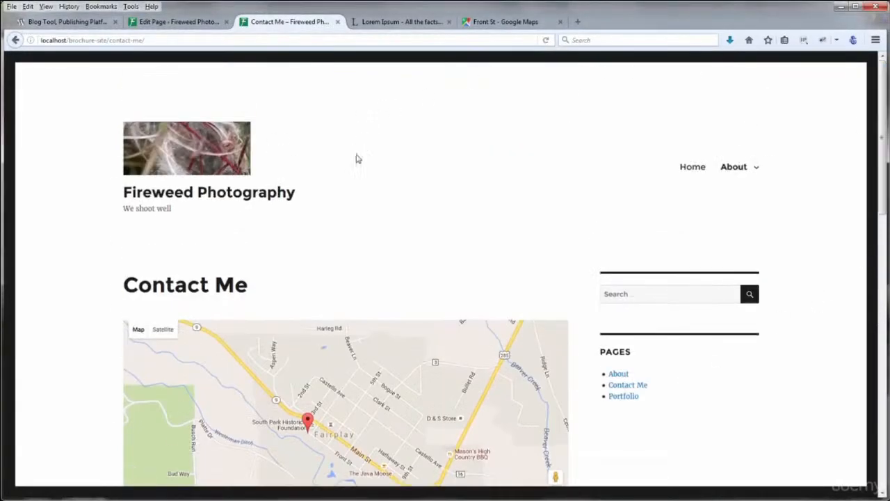
pyautogui.click(690, 171)
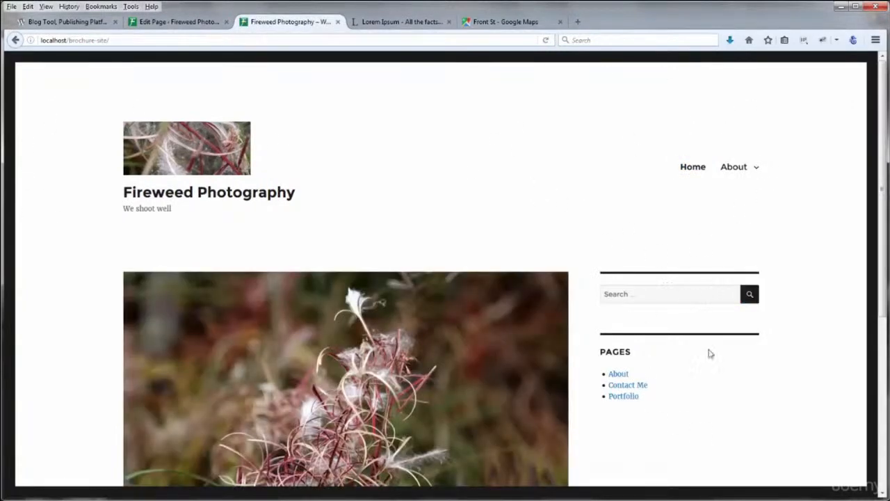
pyautogui.scroll(-5, 881, 221)
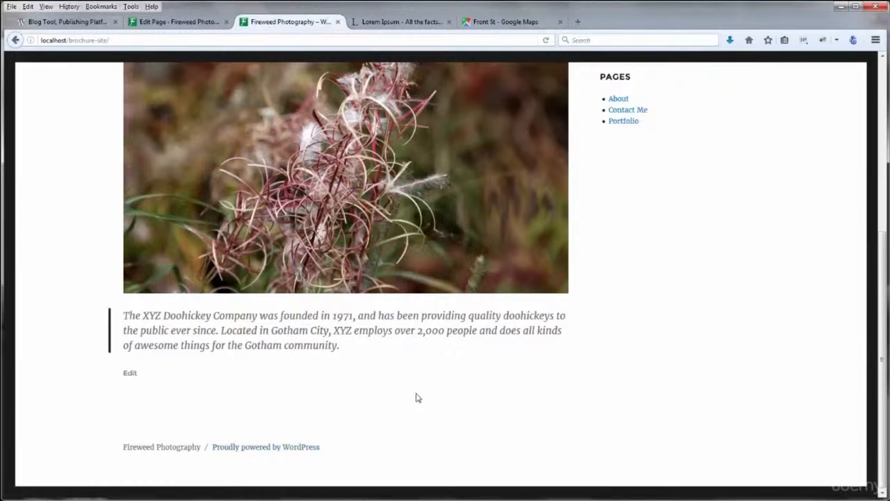
pyautogui.scroll(5, 806, 295)
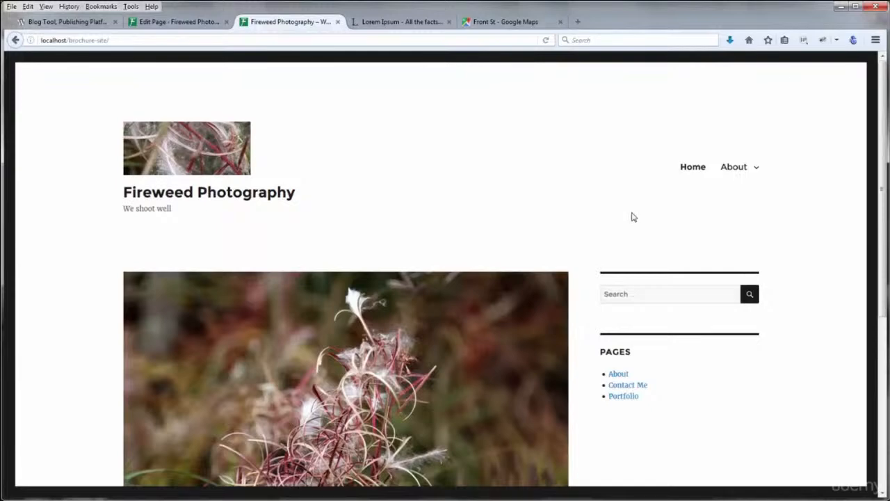
pyautogui.moveTo(882, 187); pyautogui.dragTo(887, 377)
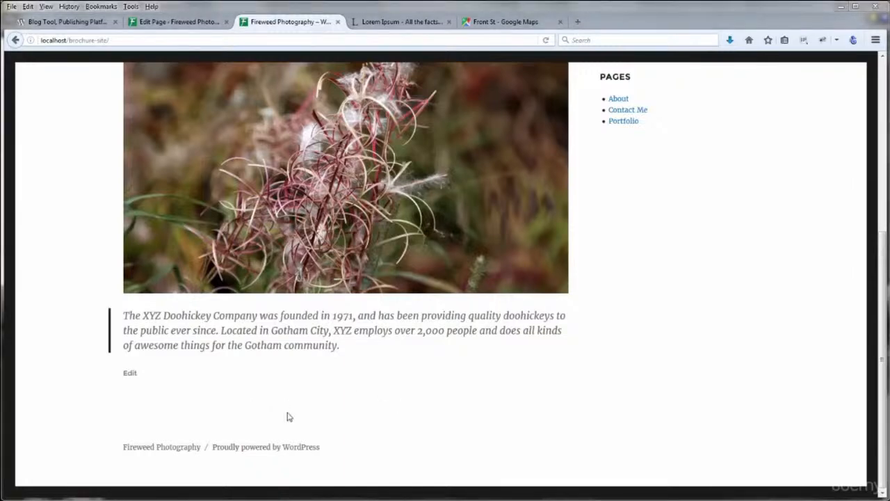
# Copy the address and phone lines from the Contact Me page editor
pyautogui.click(179, 21)
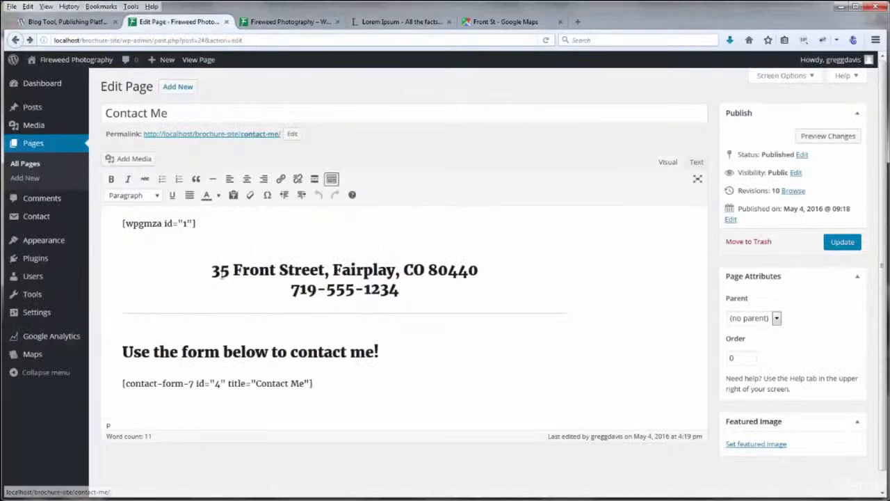
pyautogui.doubleClick(219, 273)
pyautogui.moveTo(301, 273); pyautogui.dragTo(400, 291)
pyautogui.hotkey('ctrl', 'c')
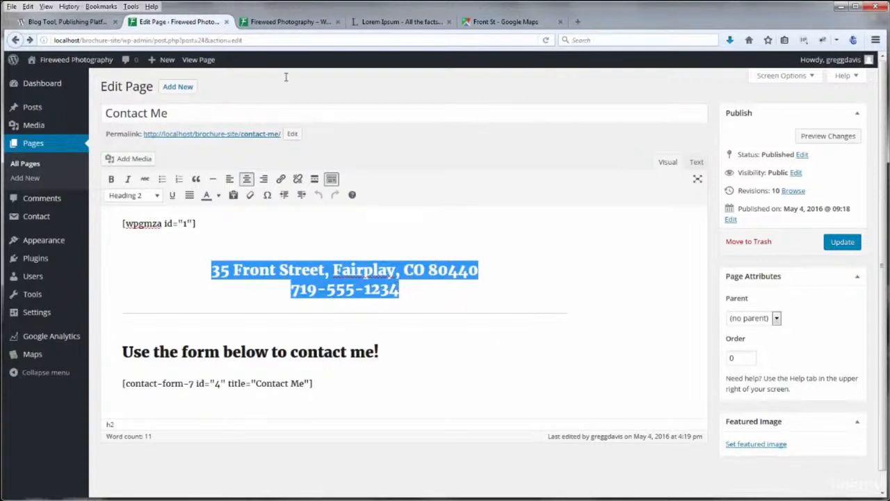
# In the Customizer, add a Text widget to the Content Bottom 1 area
pyautogui.moveTo(61, 247)
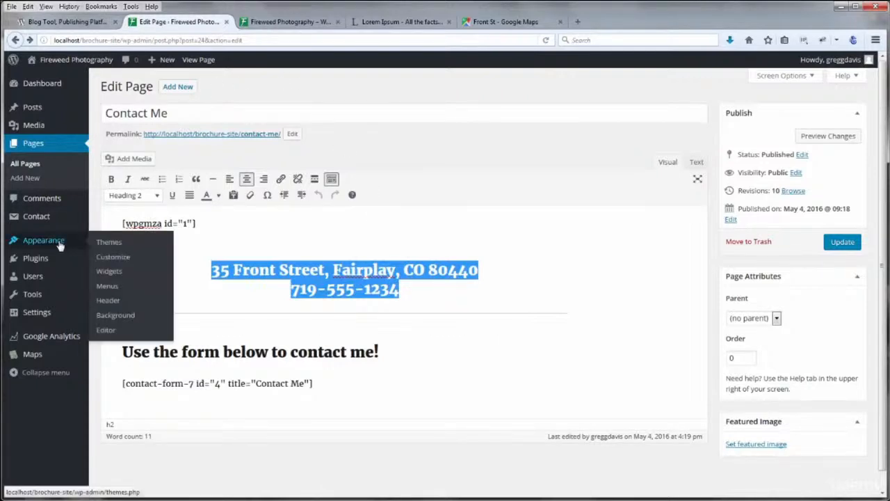
pyautogui.click(103, 258)
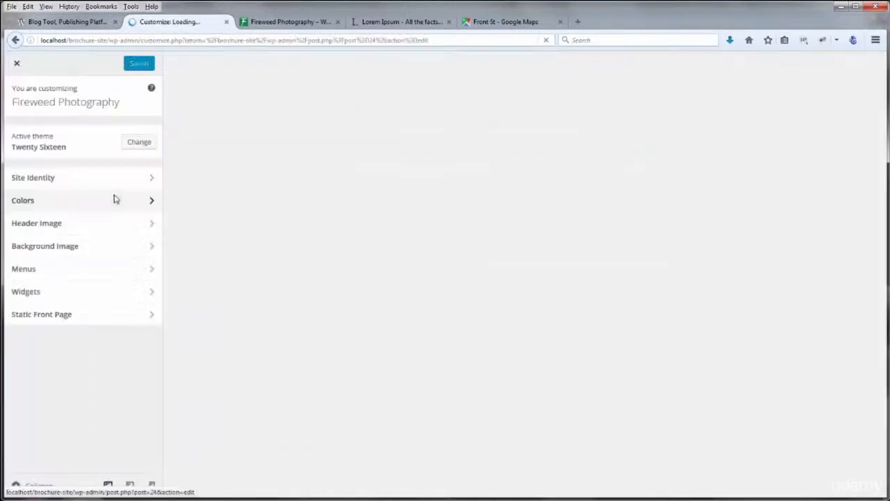
pyautogui.click(35, 293)
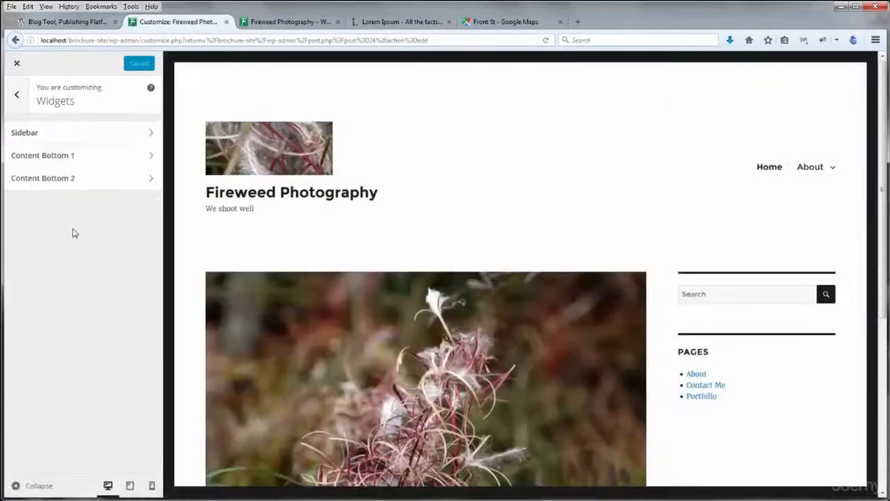
pyautogui.click(63, 157)
pyautogui.click(125, 163)
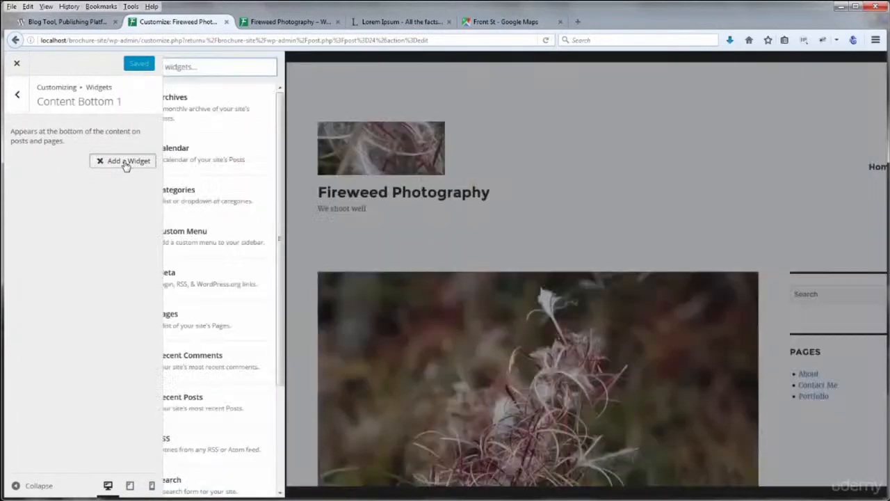
pyautogui.scroll(-4, 240, 420)
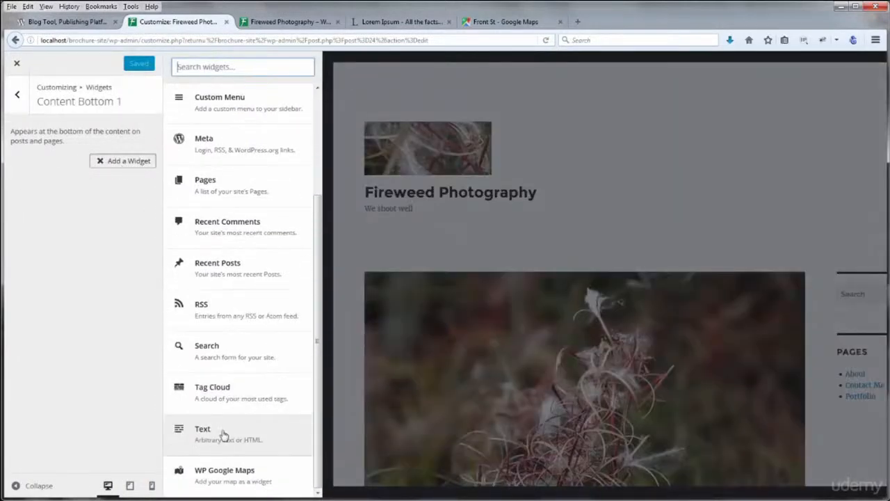
pyautogui.click(202, 430)
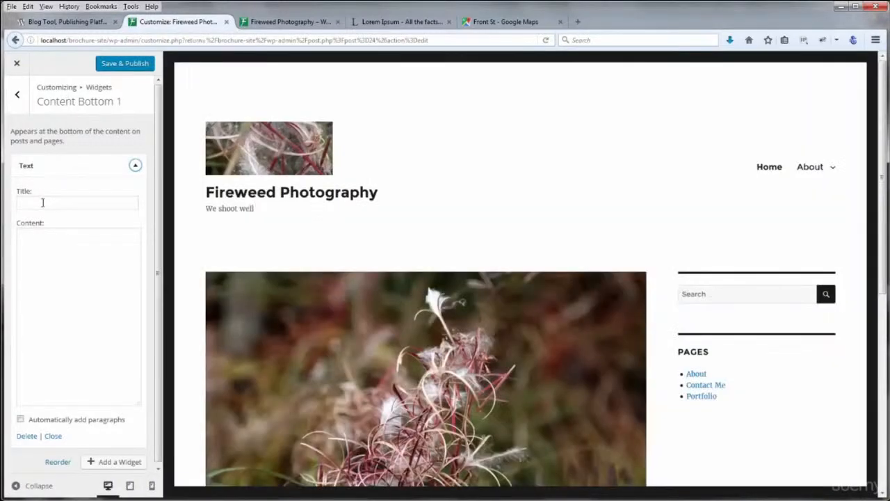
# Title the widget 'Find Me', paste the address and phone as its content, and view the site
pyautogui.click(43, 204)
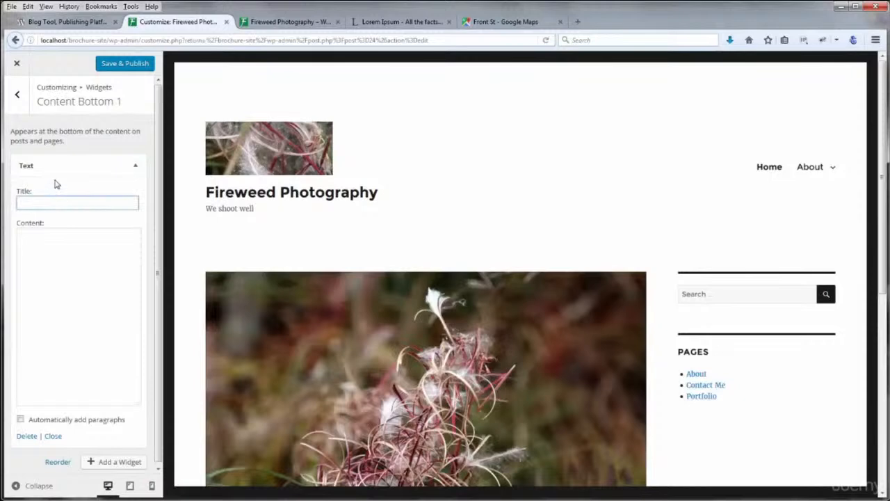
pyautogui.write('Find')
pyautogui.write(' U')
pyautogui.press('BackSpace')
pyautogui.write('M')
pyautogui.click(41, 263)
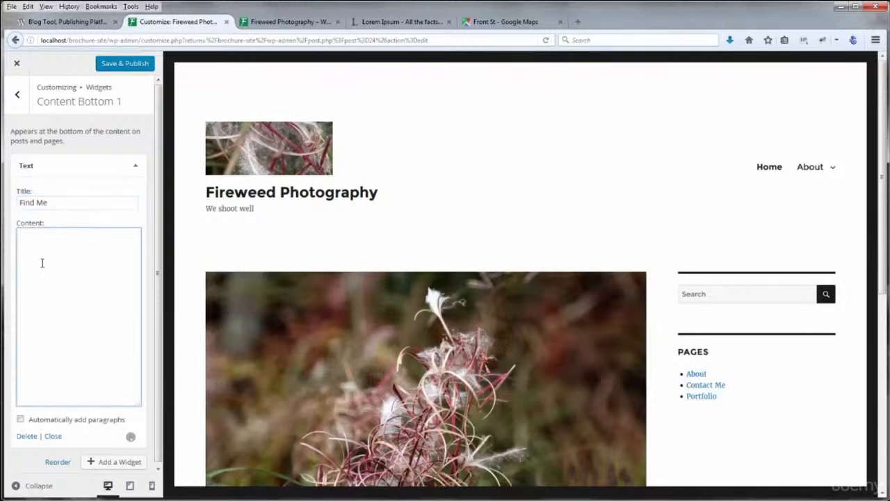
pyautogui.hotkey('ctrl', 'v')
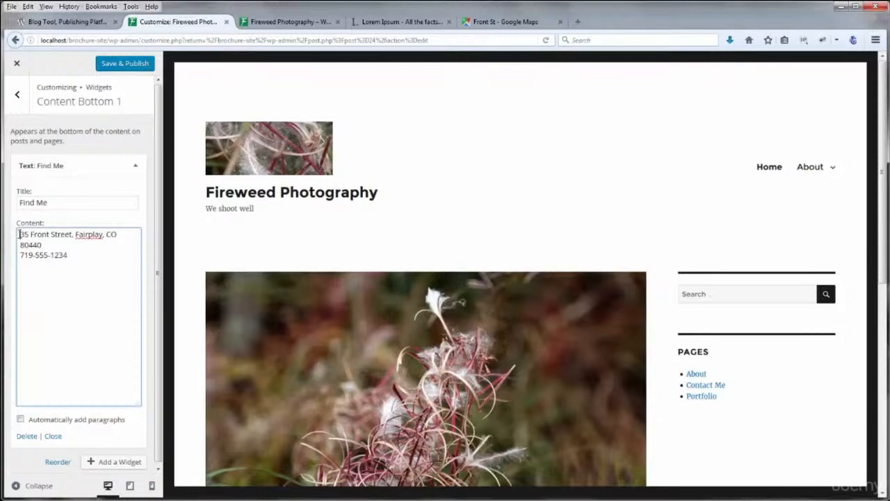
pyautogui.click(289, 22)
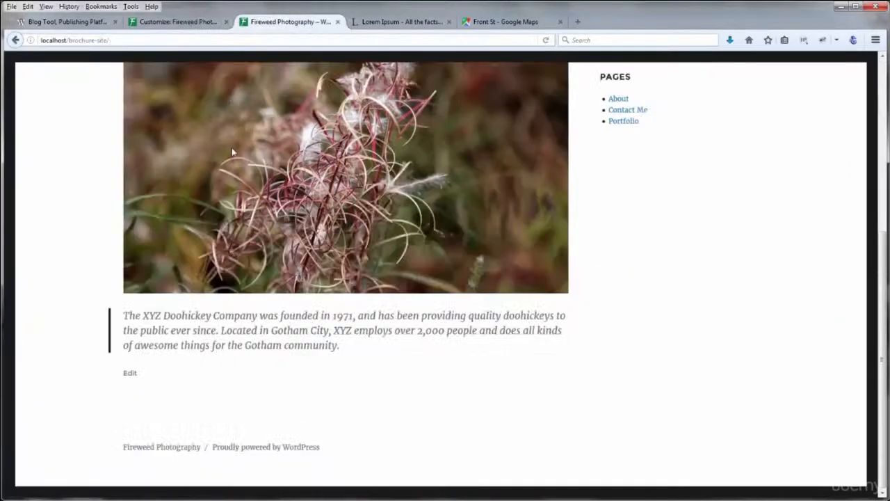
pyautogui.scroll(5, 488, 292)
# View the live Contact Me page's Fairplay map and centred address, then return to the customizer
pyautogui.moveTo(735, 172)
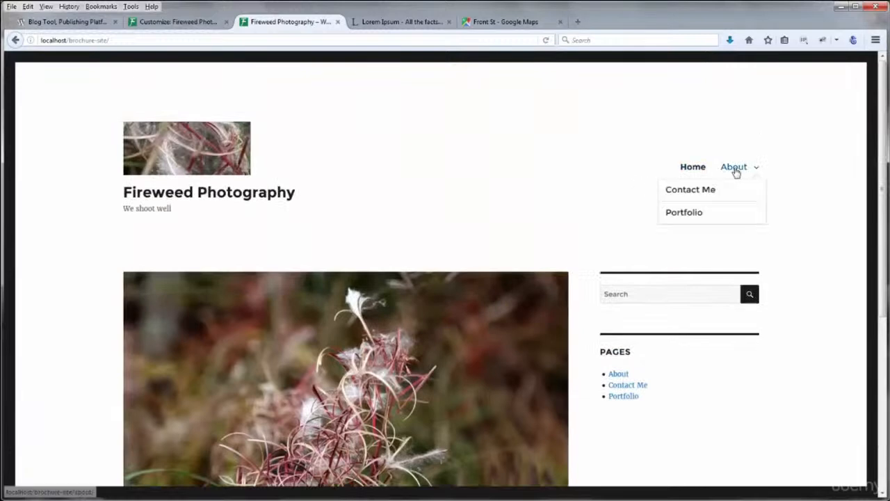
pyautogui.click(708, 194)
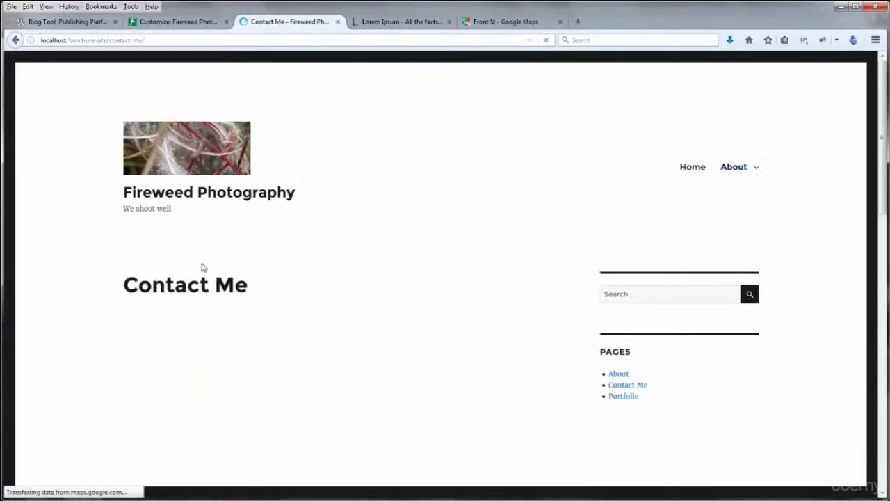
pyautogui.scroll(-2, 109, 338)
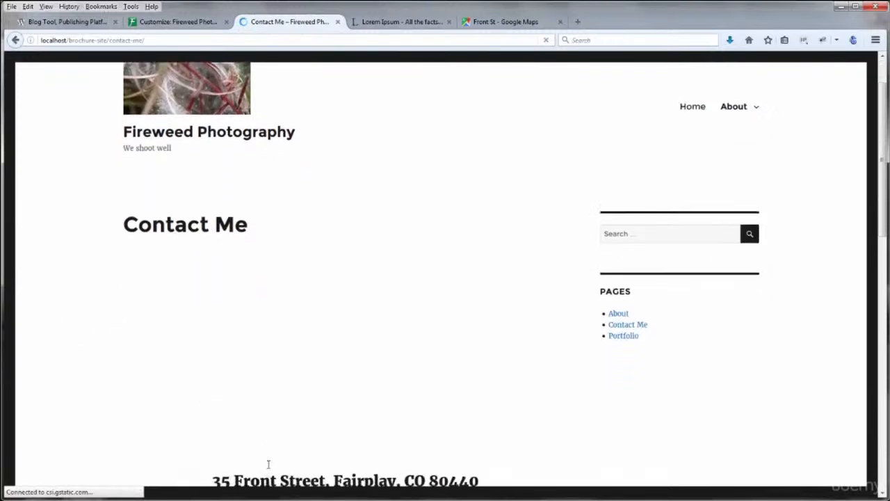
pyautogui.scroll(-3, 264, 469)
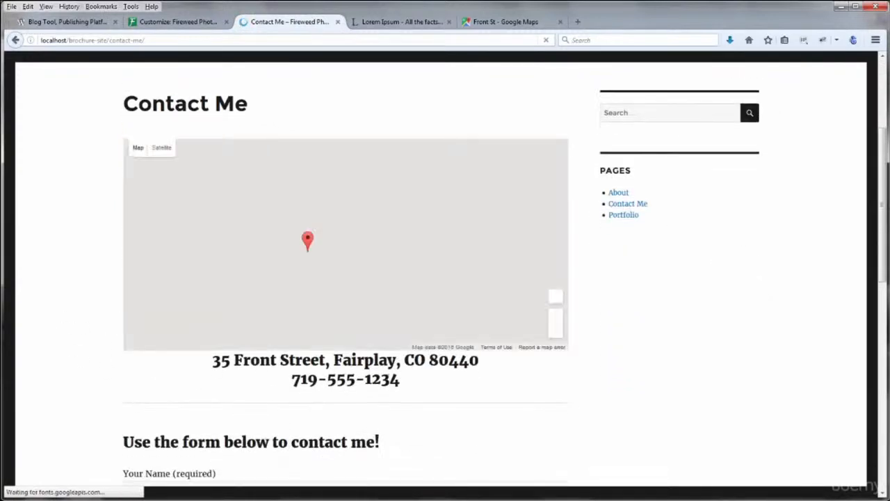
pyautogui.click(185, 25)
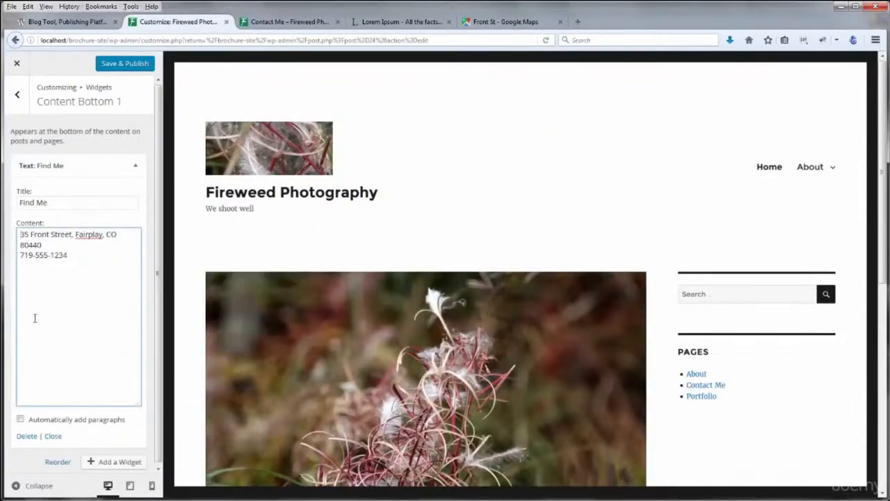
# Wrap the Find Me text in center tags, enable automatic paragraphs, and add an h2 tag
pyautogui.write('<center')
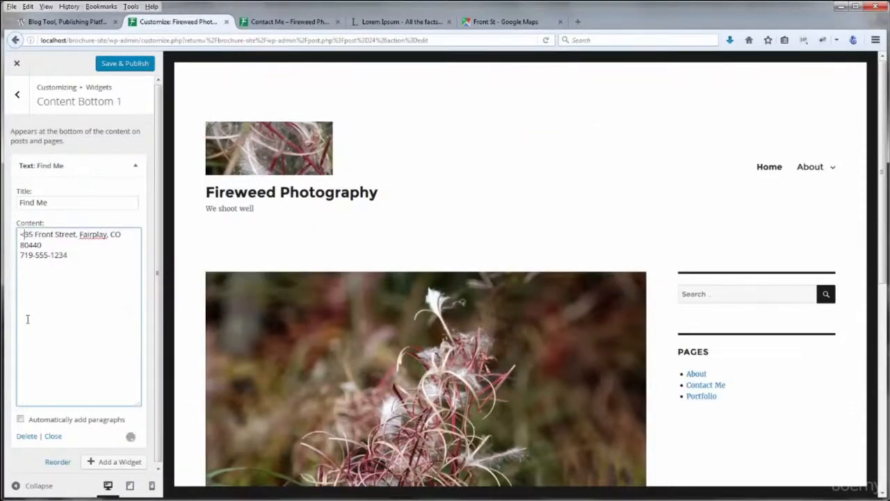
pyautogui.write('>')
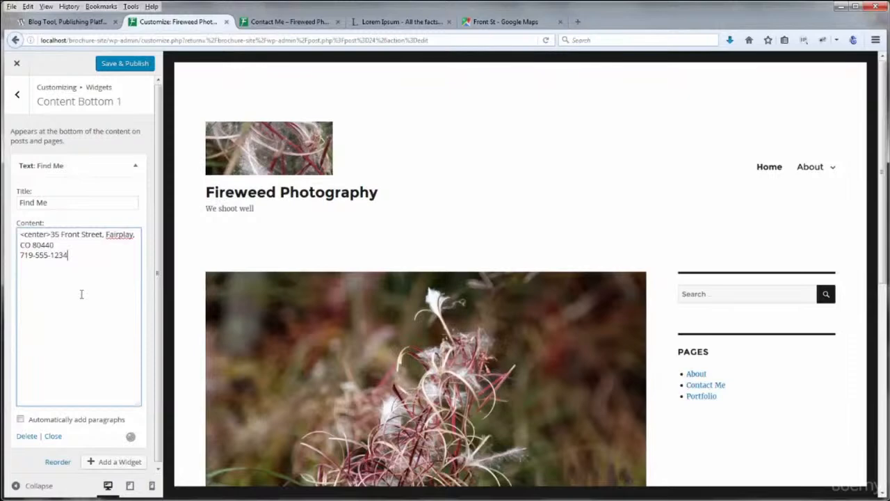
pyautogui.write('center>')
pyautogui.click(20, 420)
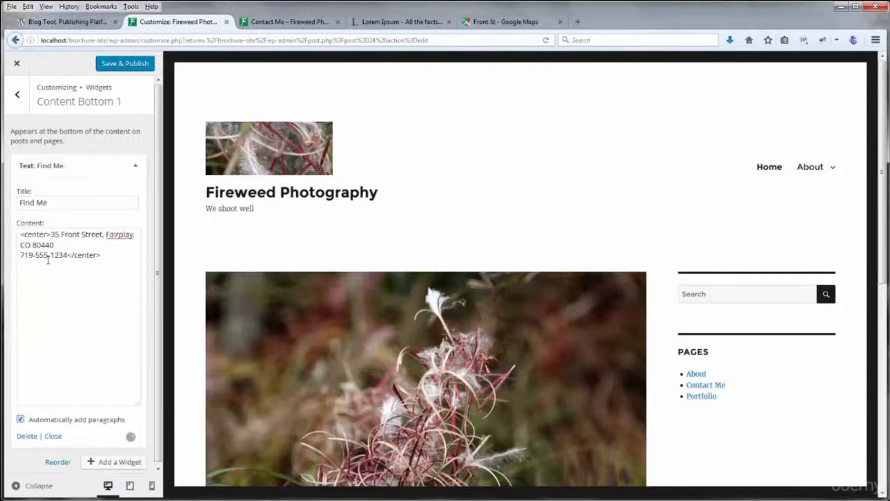
pyautogui.click(61, 241)
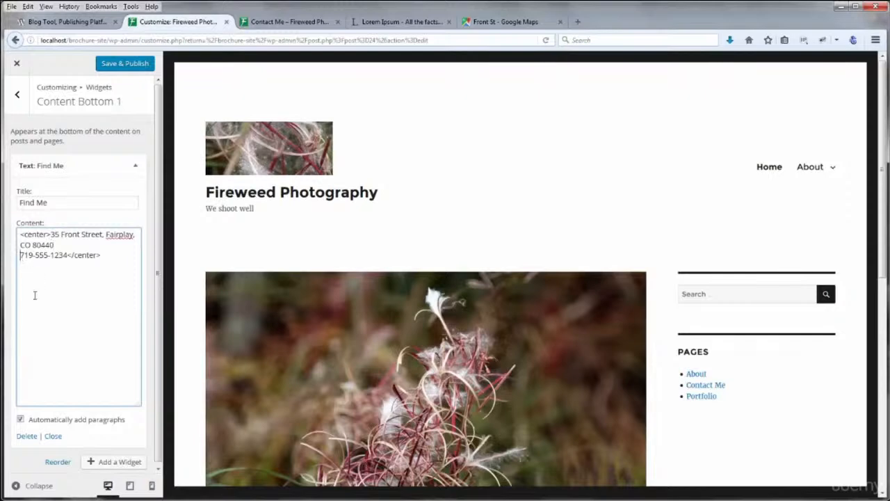
pyautogui.write('<')
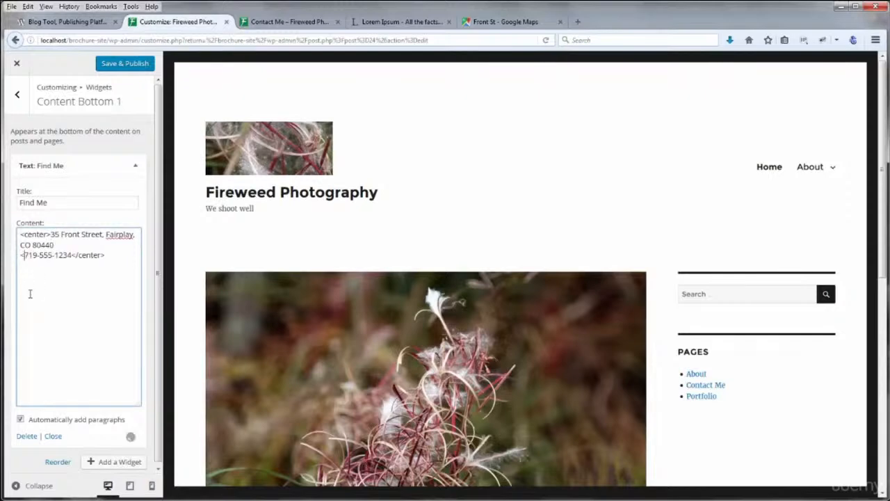
pyautogui.write('h2>')
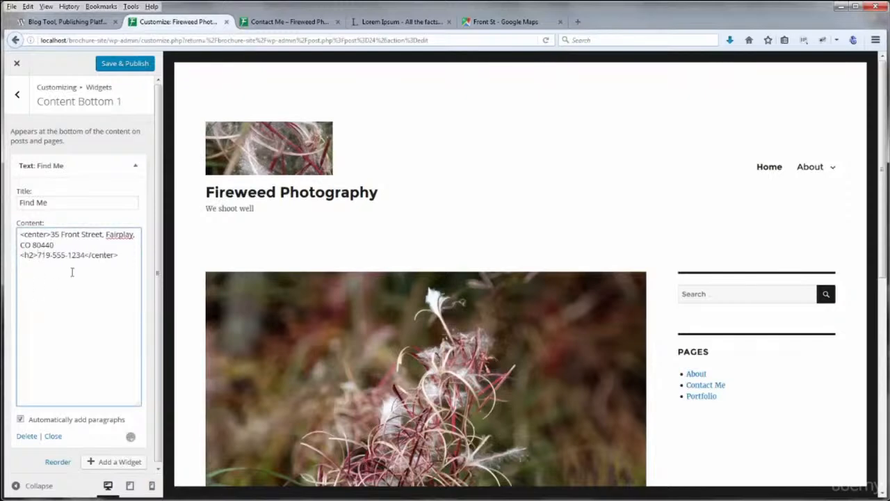
pyautogui.write('</h2></')
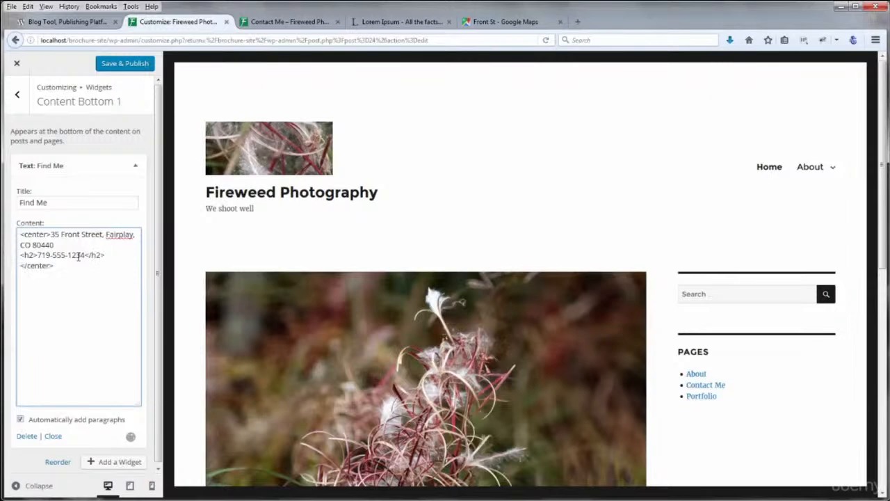
# Move the h2 tag before the address and put the street on its own line without a comma
pyautogui.scroll(-10, 268, 304)
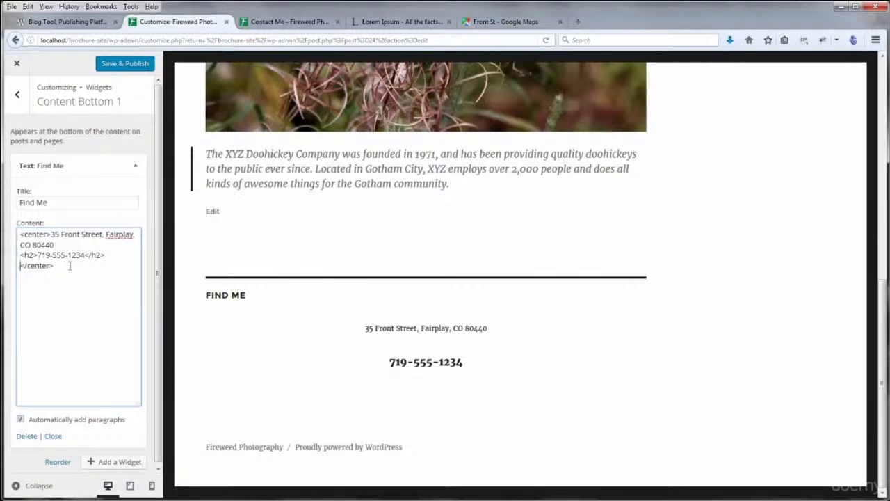
pyautogui.moveTo(37, 255); pyautogui.dragTo(20, 255)
pyautogui.hotkey('ctrl', 'c')
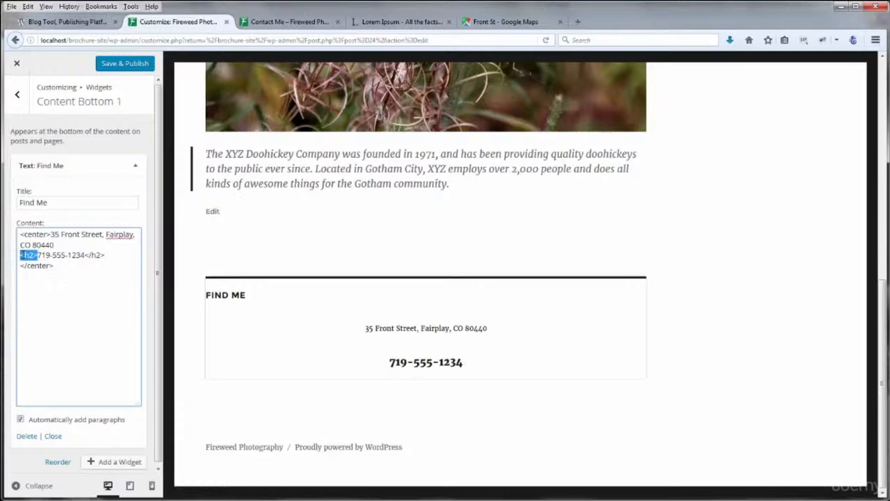
pyautogui.press('BackSpace')
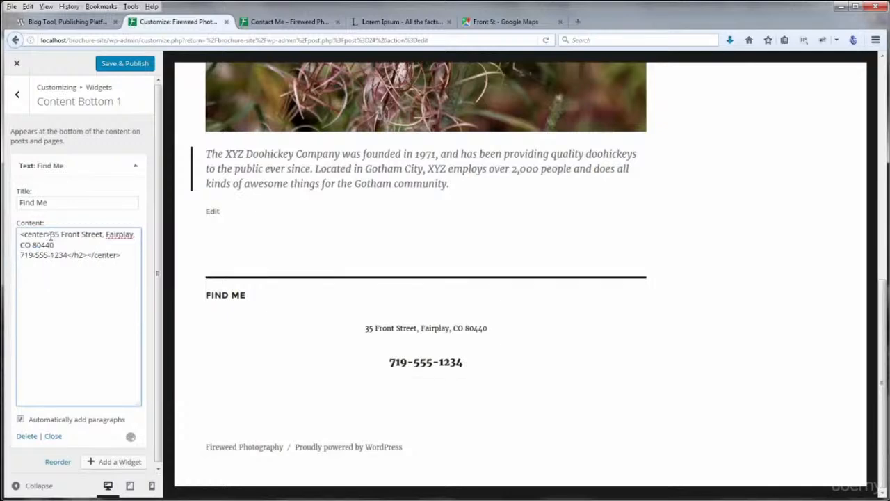
pyautogui.hotkey('ctrl', 'v')
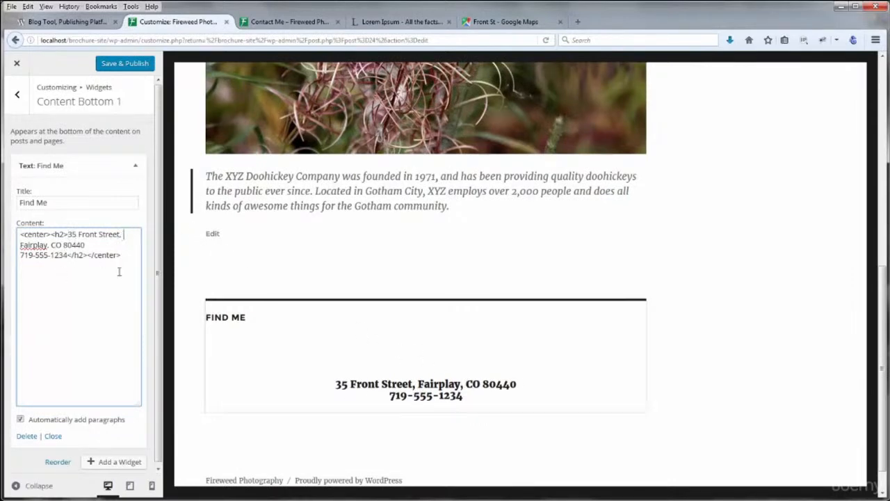
pyautogui.press('BackSpace')
pyautogui.press('Return')
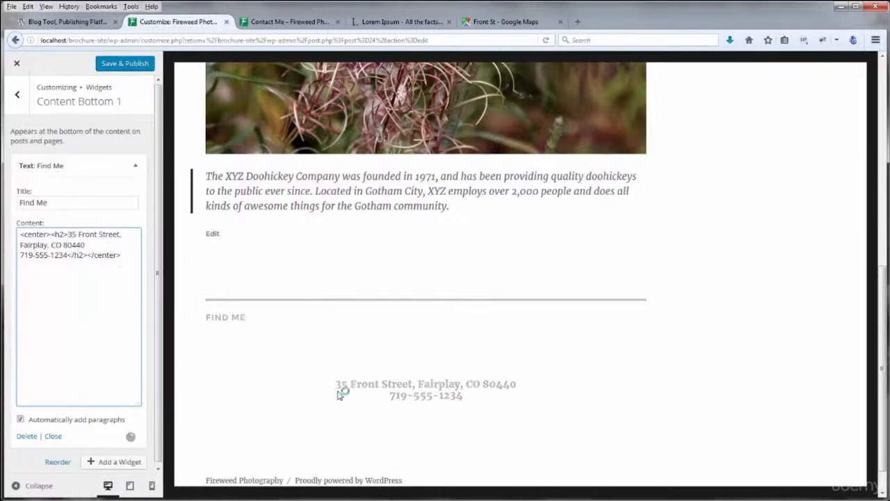
pyautogui.click(125, 235)
pyautogui.press('BackSpace')
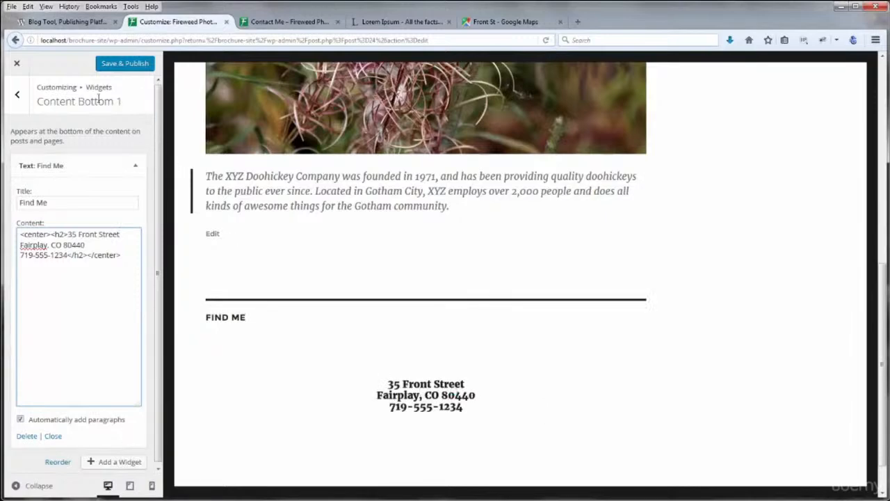
# Add a WP Google Maps widget to the Content Bottom 2 widget area
pyautogui.click(16, 94)
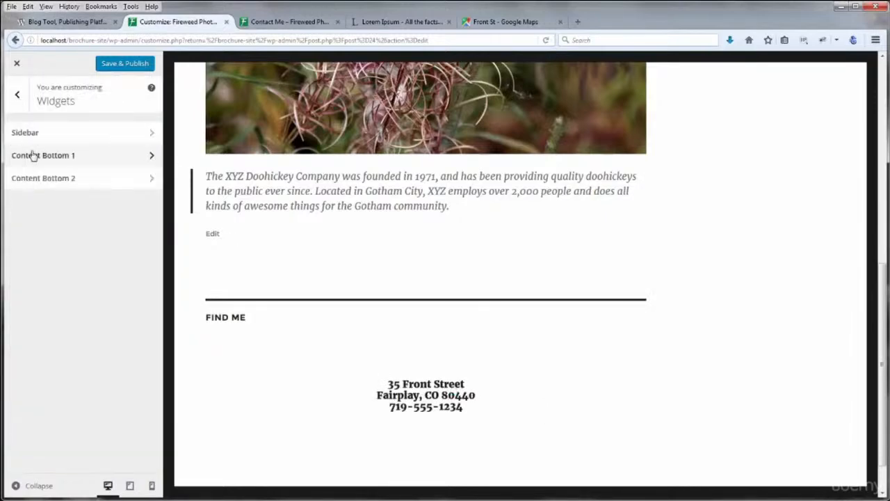
pyautogui.click(48, 179)
pyautogui.click(120, 162)
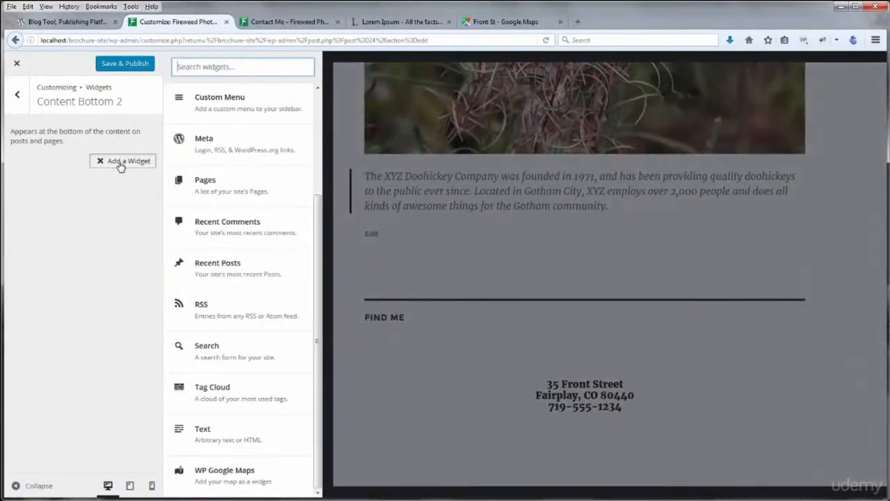
pyautogui.click(121, 164)
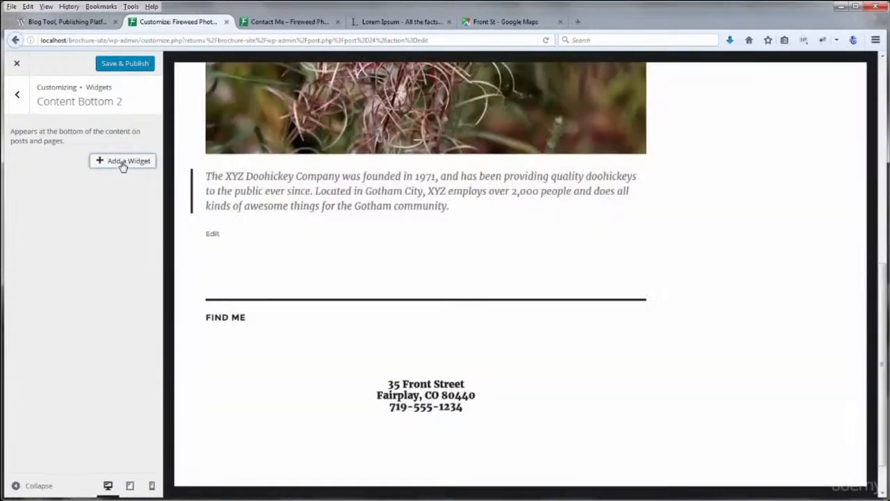
pyautogui.click(123, 164)
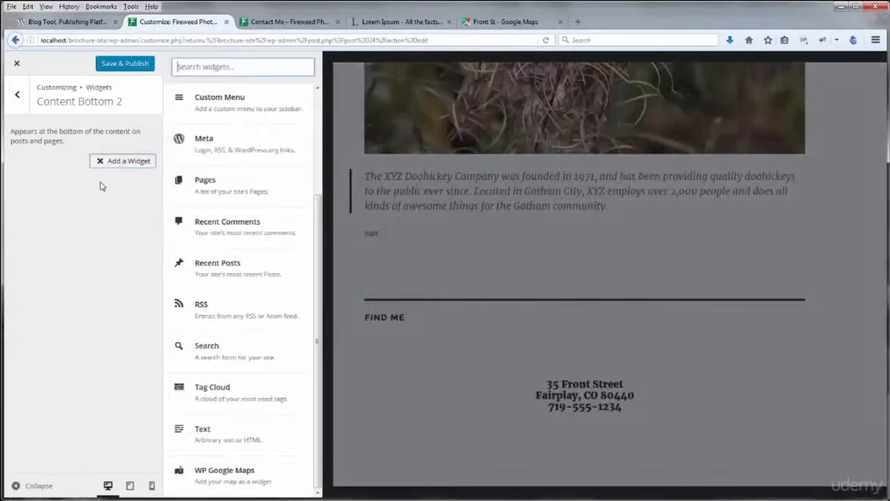
pyautogui.click(224, 471)
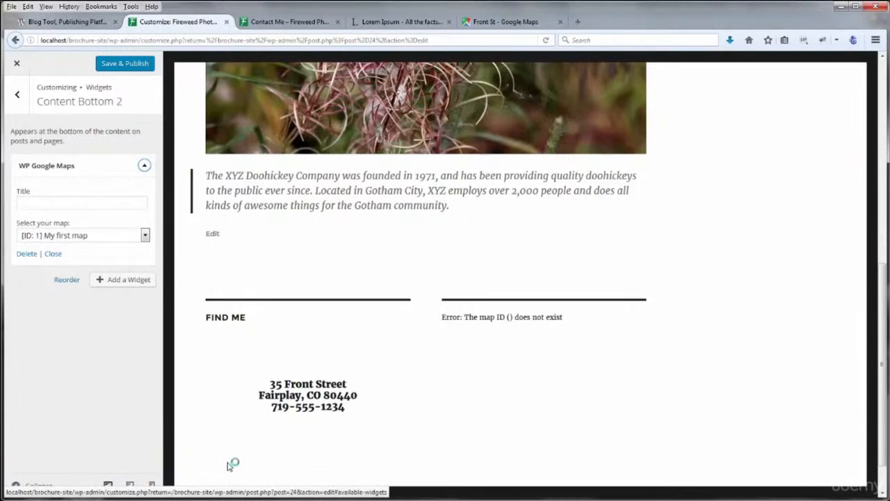
# Set the map widget to show My first map and title it 'Map'
pyautogui.click(73, 236)
pyautogui.click(74, 248)
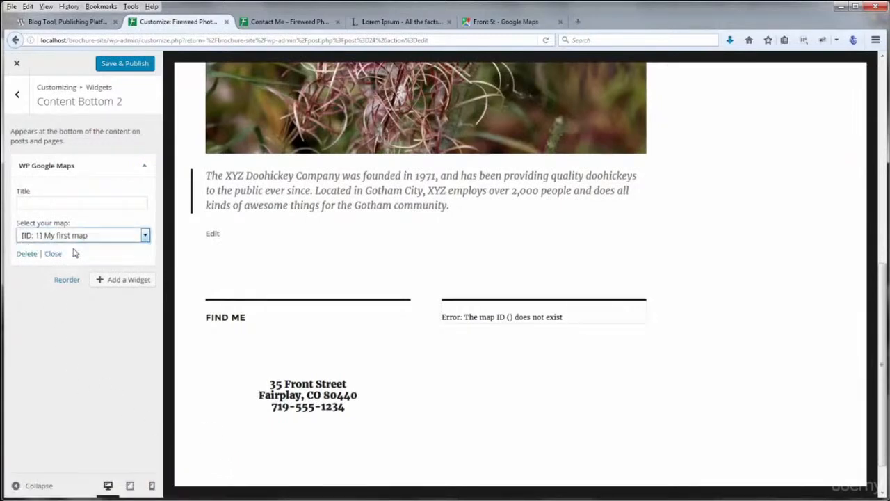
pyautogui.click(63, 203)
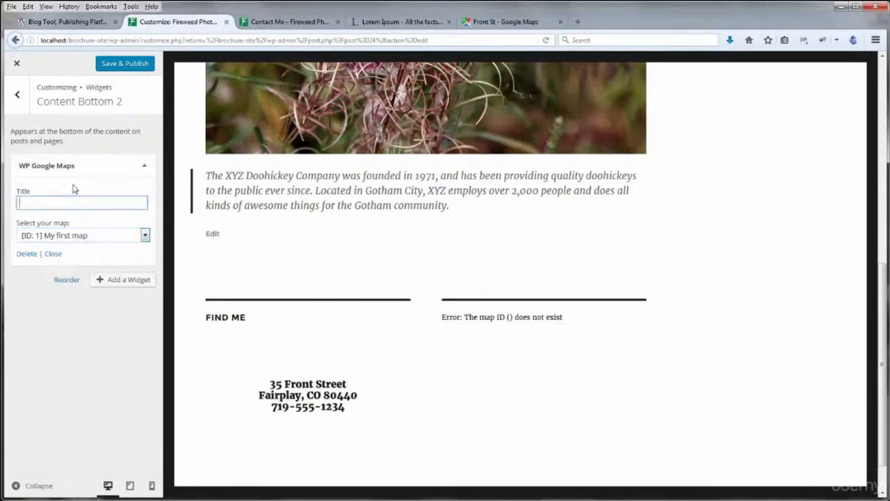
pyautogui.write('Map')
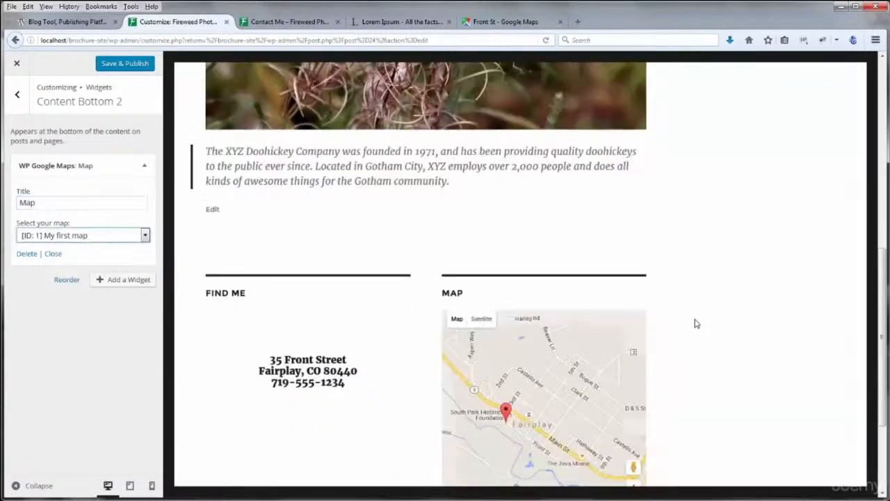
pyautogui.scroll(-3, 698, 323)
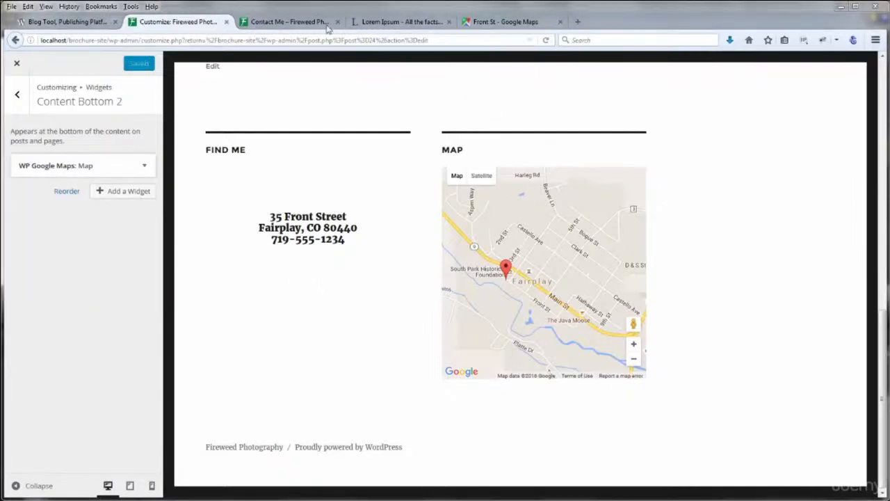
# Browse the live Contact Me and home pages, checking the footer Find Me address
pyautogui.click(308, 22)
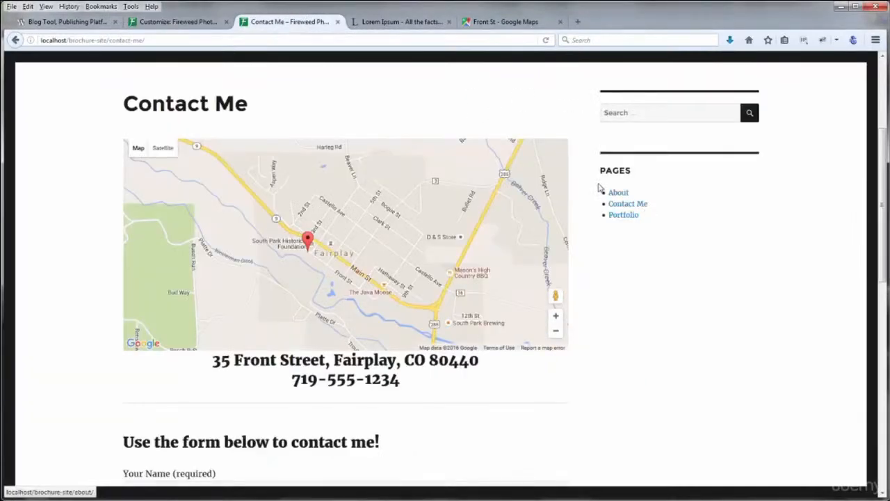
pyautogui.scroll(5, 730, 230)
pyautogui.click(693, 167)
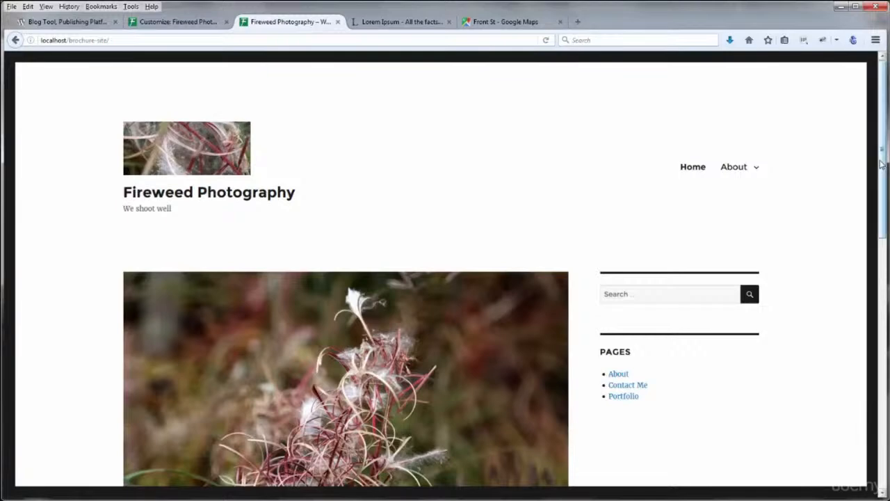
pyautogui.moveTo(882, 163); pyautogui.dragTo(882, 352)
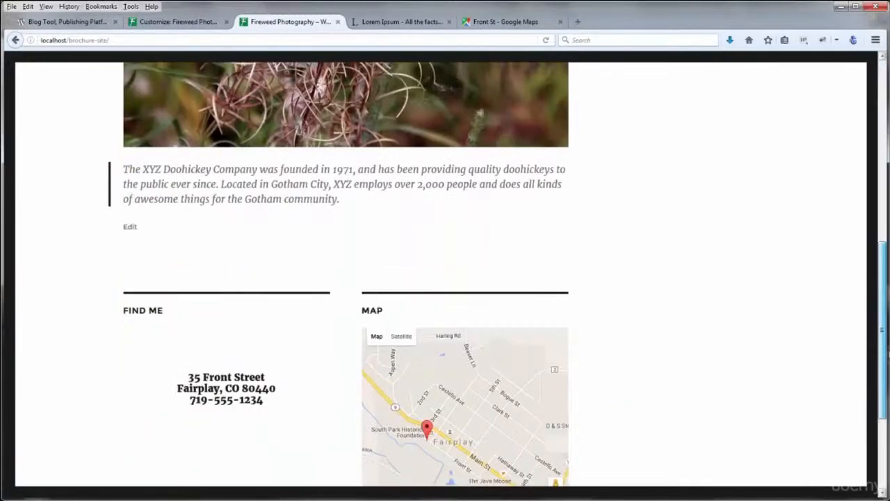
pyautogui.scroll(-3, 753, 264)
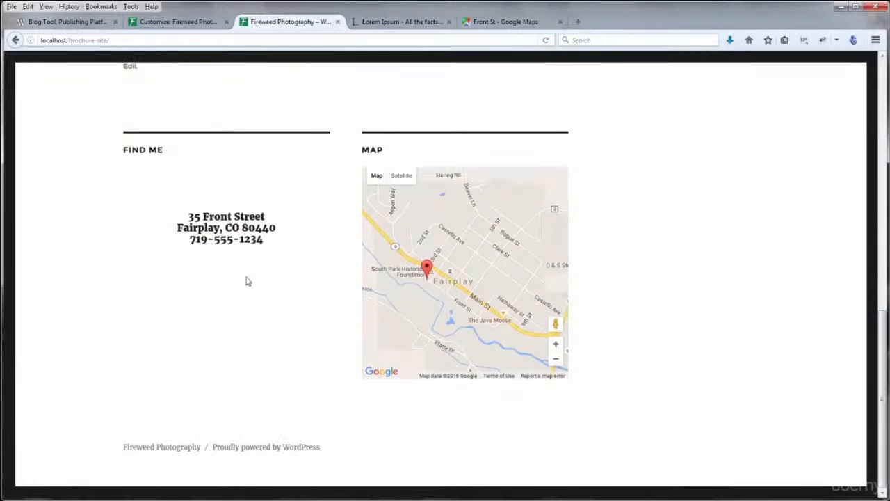
pyautogui.moveTo(248, 281); pyautogui.dragTo(185, 215)
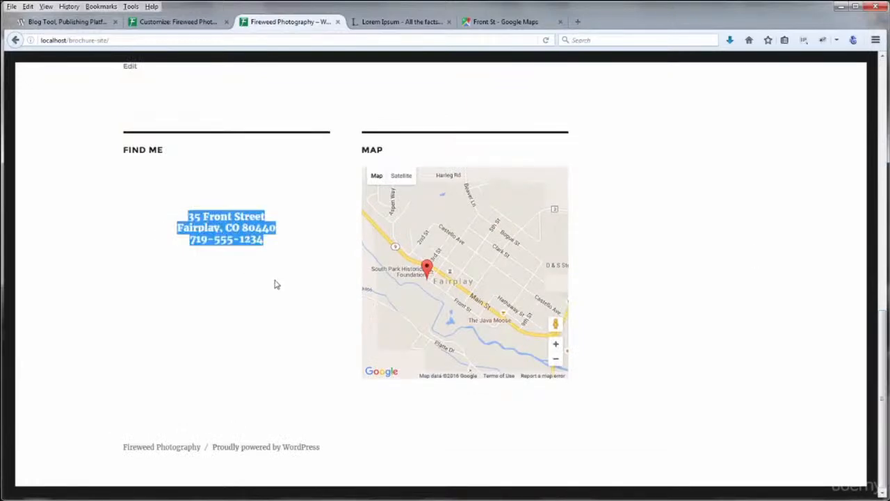
pyautogui.click(277, 284)
pyautogui.scroll(1, 454, 286)
pyautogui.scroll(-1, 455, 289)
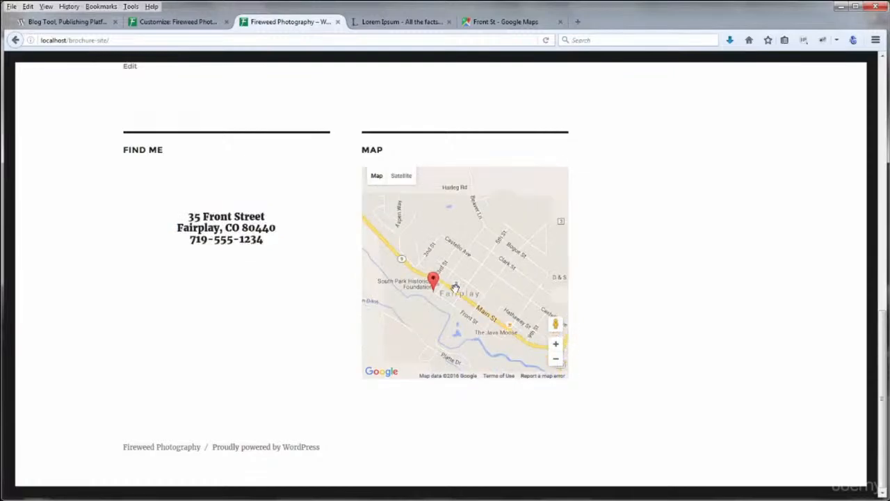
pyautogui.moveTo(881, 357); pyautogui.dragTo(884, 80)
# Open the live About page and scroll to its footer Map widget
pyautogui.moveTo(727, 171)
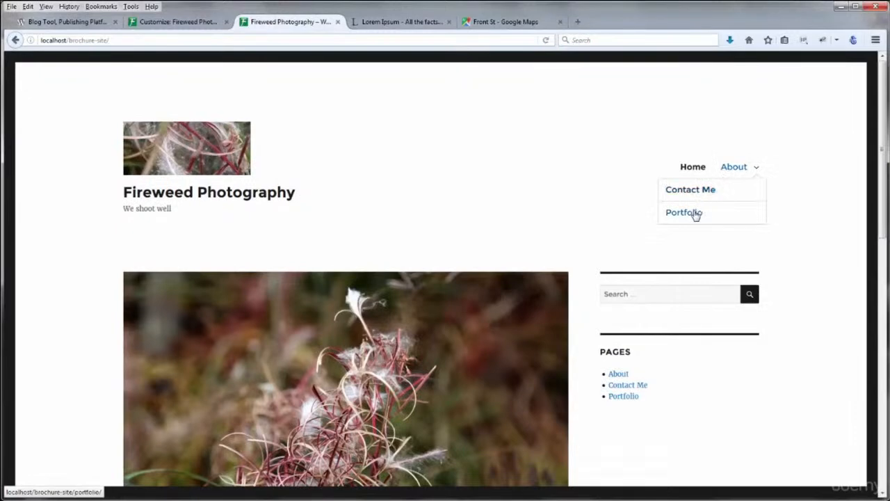
pyautogui.click(618, 373)
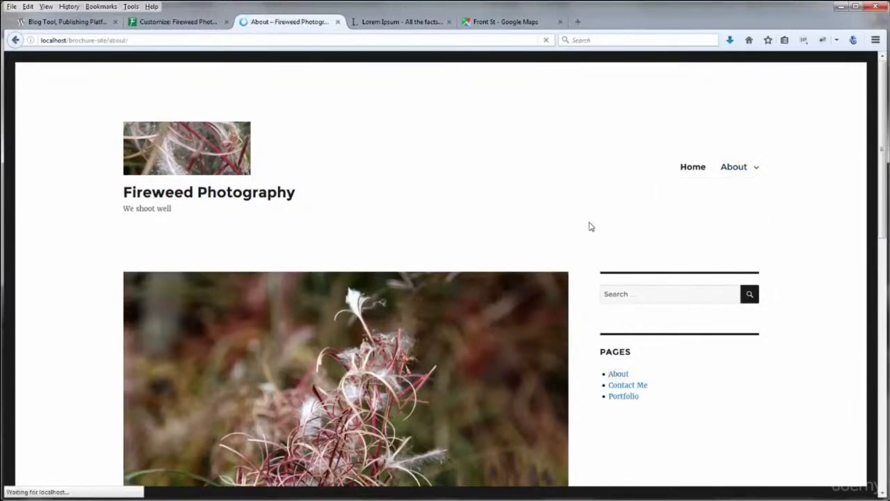
pyautogui.scroll(-10, 399, 237)
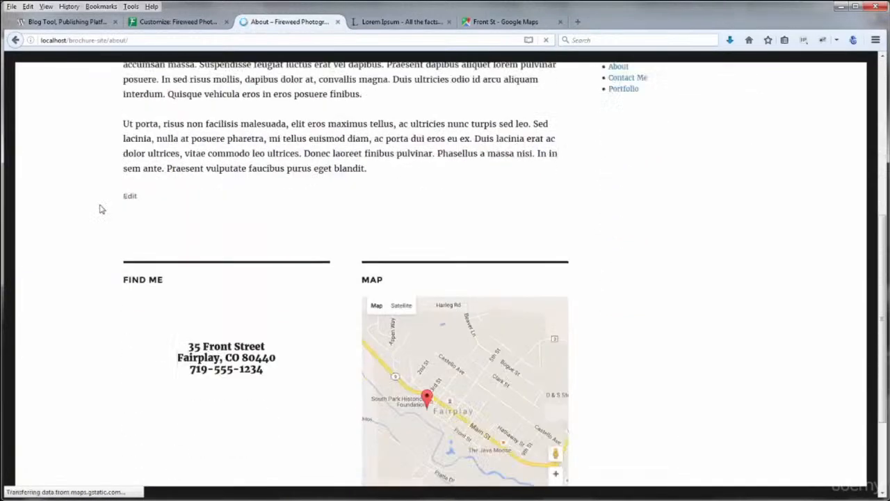
pyautogui.scroll(10, 61, 207)
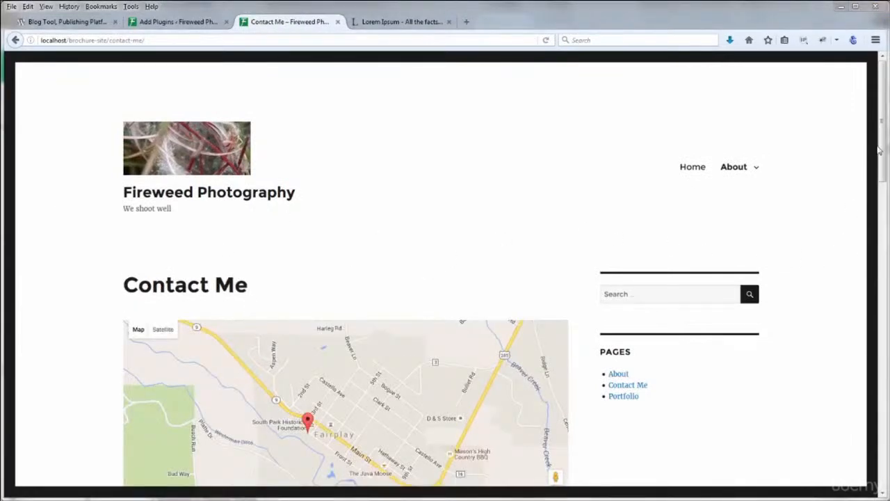
# Return to the admin plugin results and open WP Google Map's Manage Locations list
pyautogui.moveTo(882, 154); pyautogui.dragTo(881, 439)
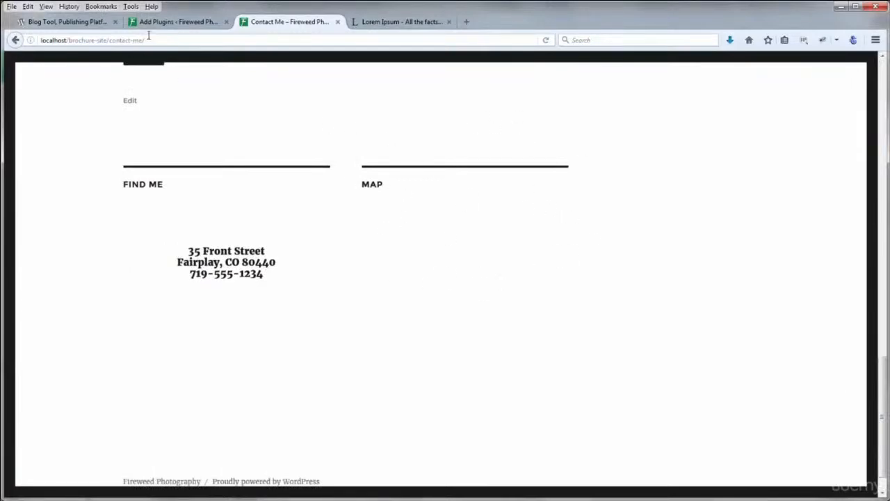
pyautogui.click(169, 27)
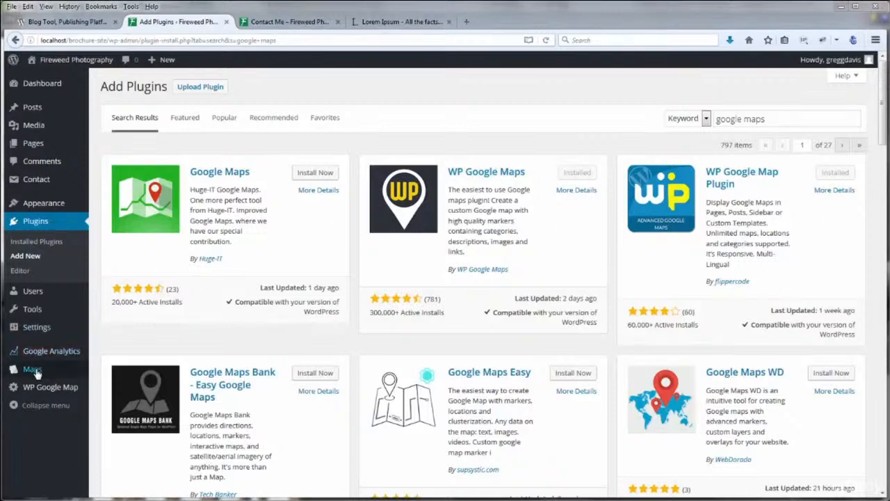
pyautogui.moveTo(44, 393)
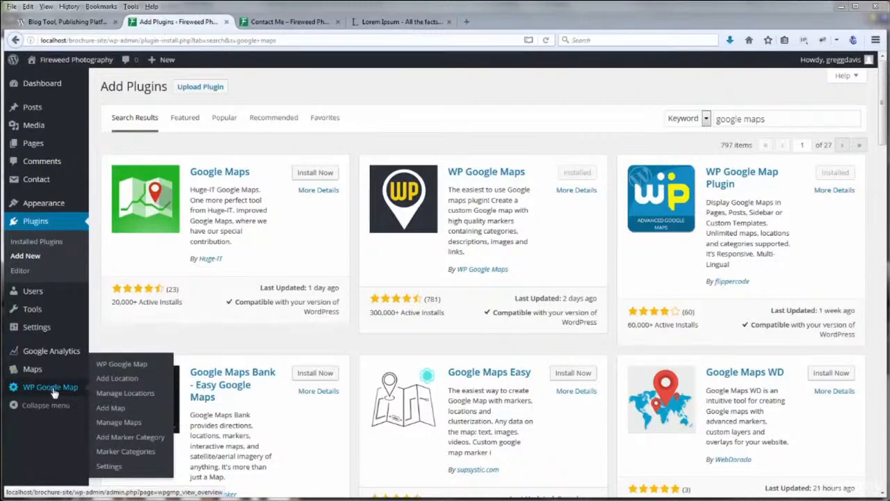
pyautogui.click(125, 393)
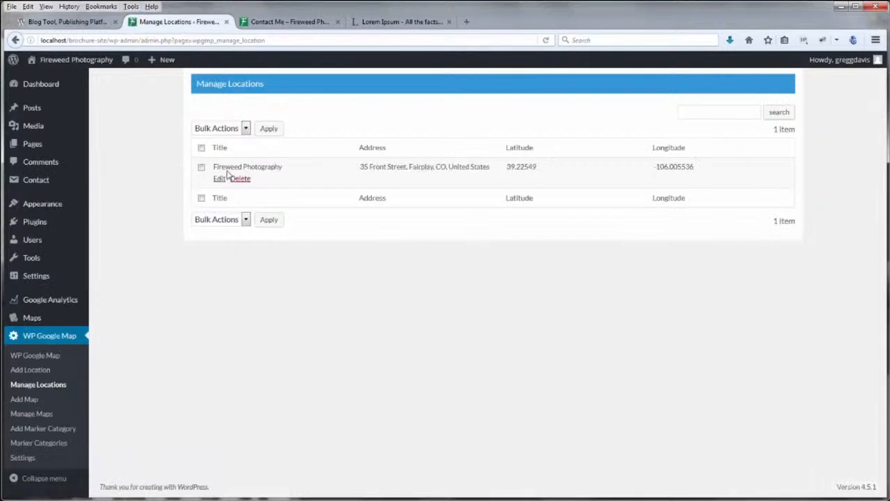
# Review the Fireweed Photography location's coordinates, Bounce animation and infowindow settings, then go to Manage Maps
pyautogui.click(219, 179)
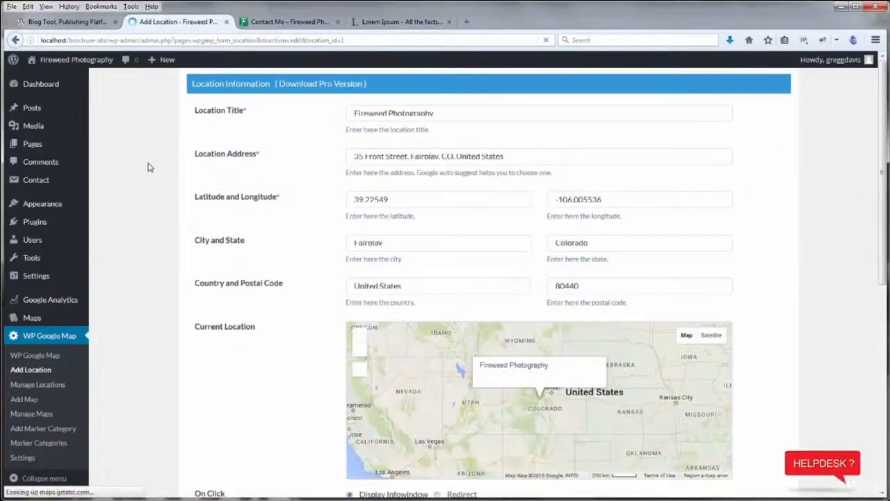
pyautogui.scroll(-3, 148, 167)
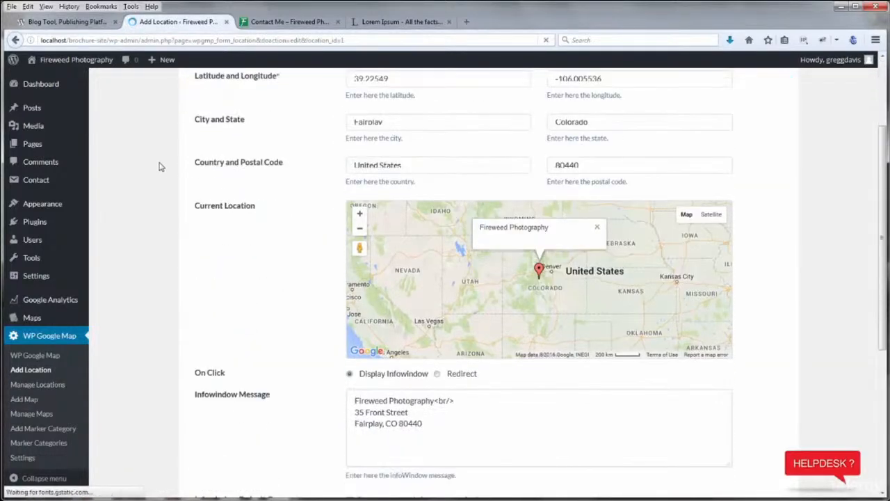
pyautogui.scroll(-2, 191, 387)
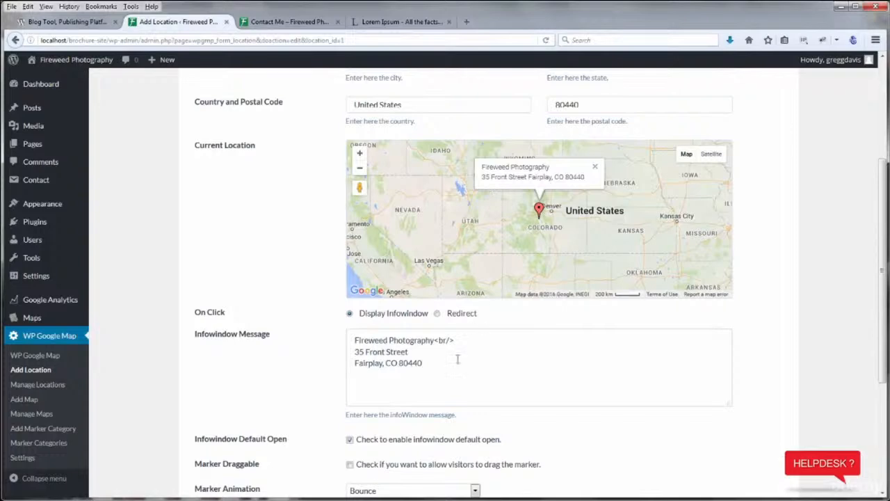
pyautogui.scroll(-3, 143, 364)
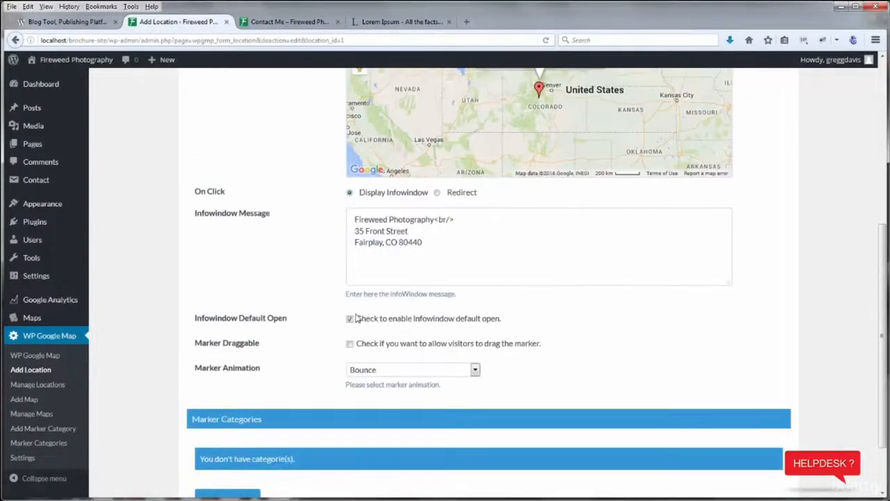
pyautogui.scroll(3, 110, 260)
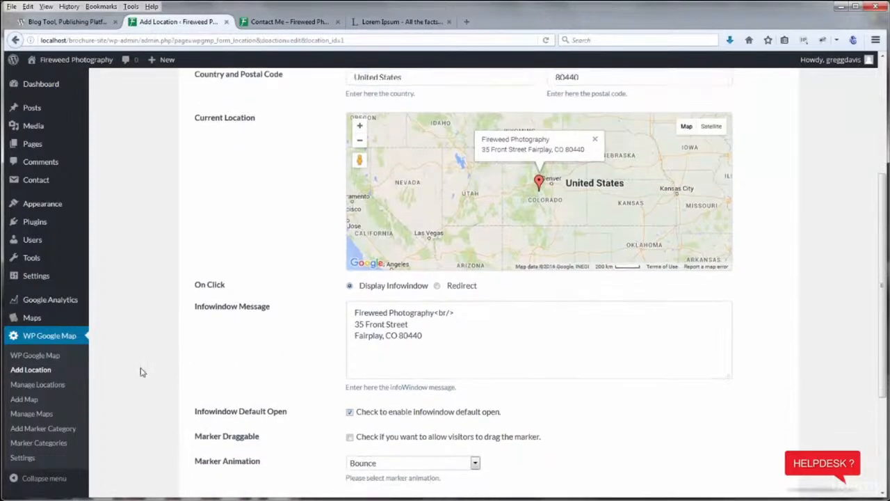
pyautogui.scroll(-5, 141, 370)
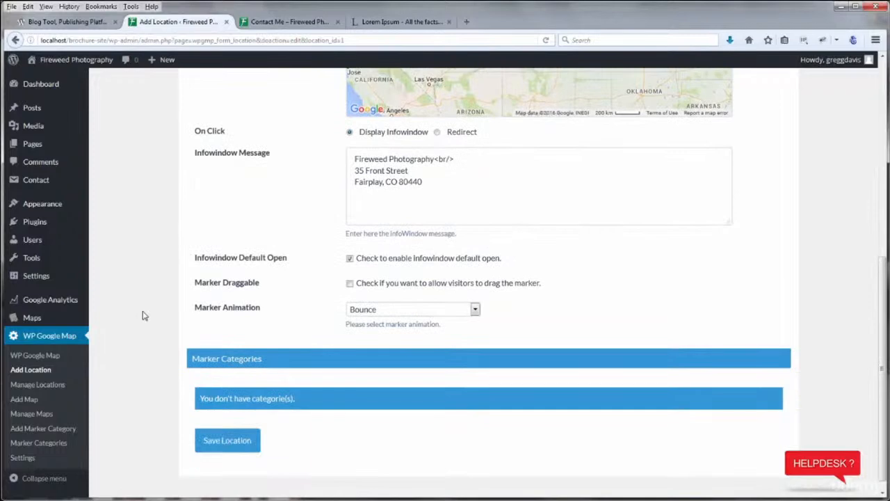
pyautogui.click(29, 413)
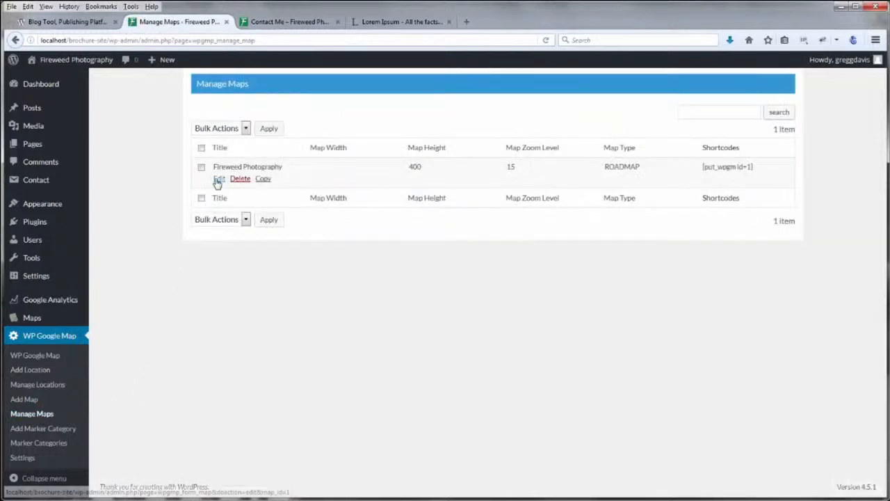
# Inspect the Fireweed Photography map settings: empty width, height 400, zoom 15, ROADMAP type
pyautogui.click(219, 179)
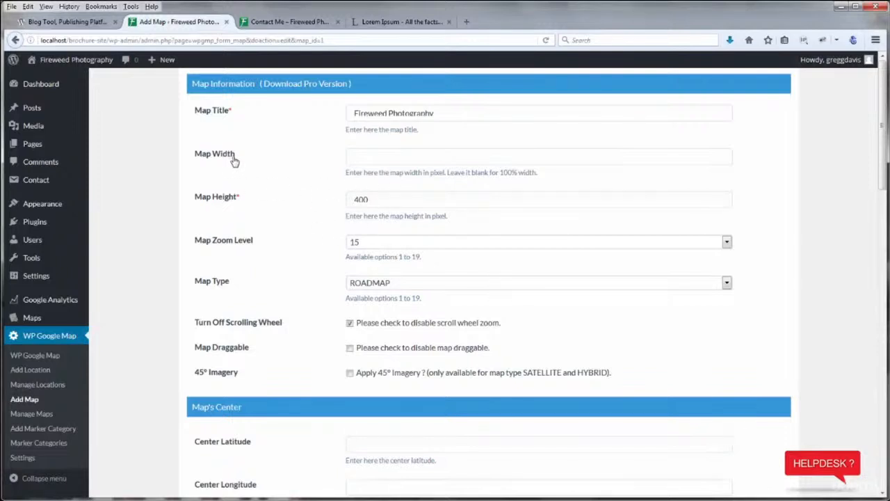
pyautogui.click(462, 155)
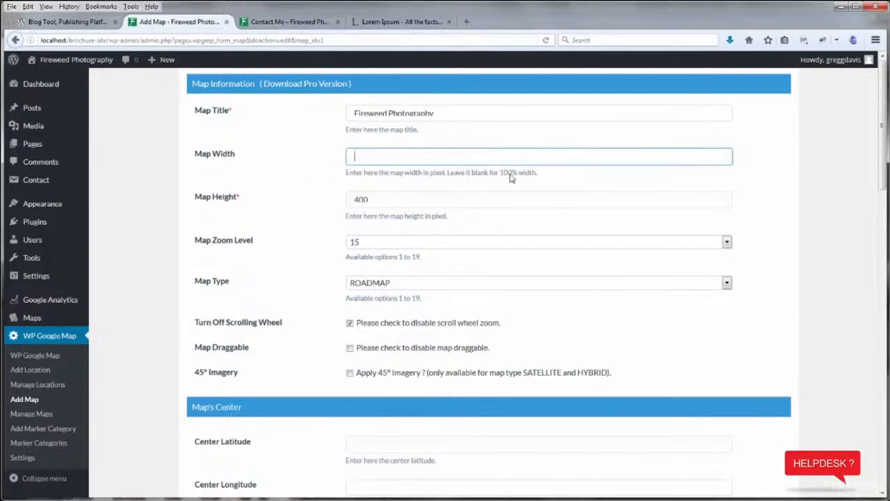
pyautogui.click(308, 155)
pyautogui.scroll(-2, 174, 250)
pyautogui.scroll(-6, 159, 248)
pyautogui.scroll(-5, 159, 248)
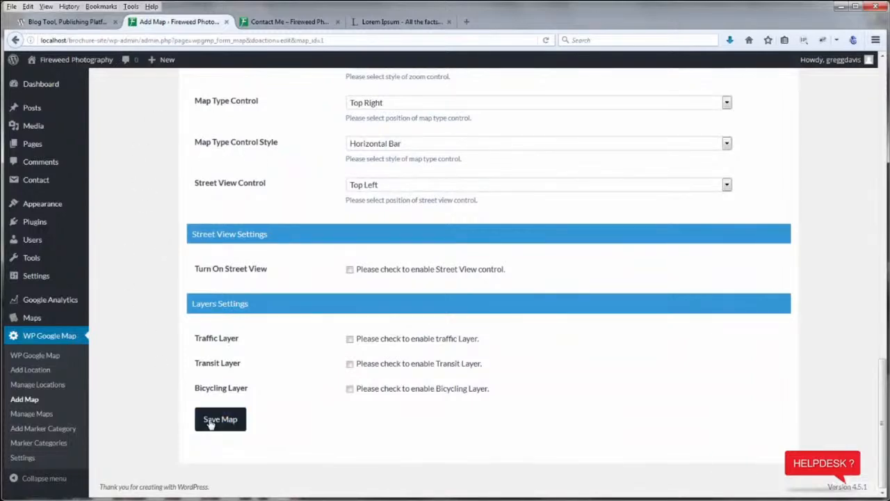
pyautogui.scroll(12, 148, 383)
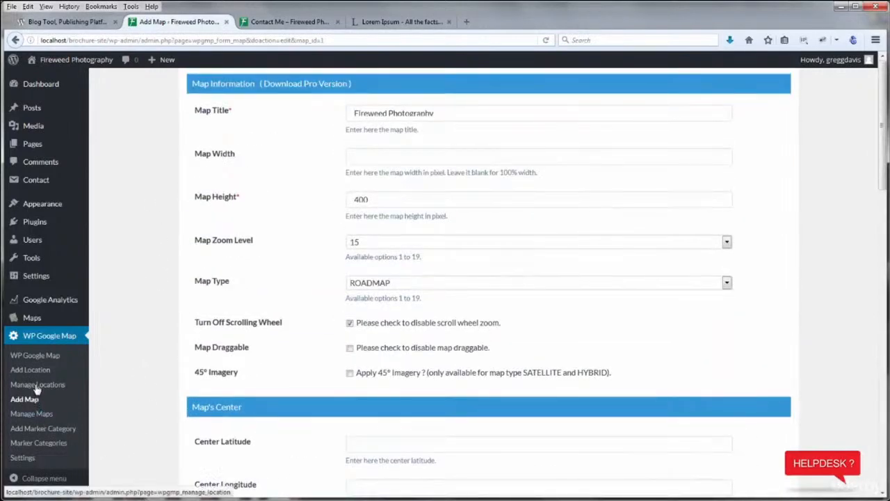
# Select the map's shortcode [put_wpgm id=1] in the maps list, then open All Pages
pyautogui.click(31, 414)
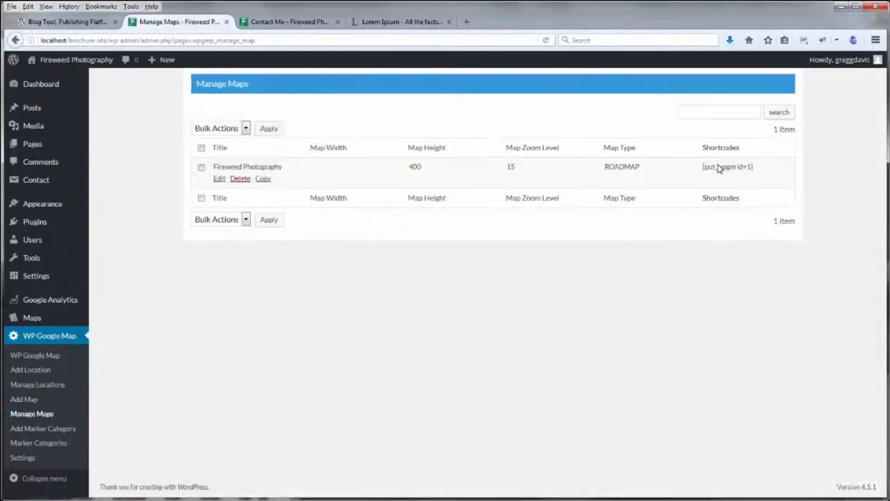
pyautogui.moveTo(758, 172); pyautogui.dragTo(701, 169)
pyautogui.hotkey('ctrl', 'c')
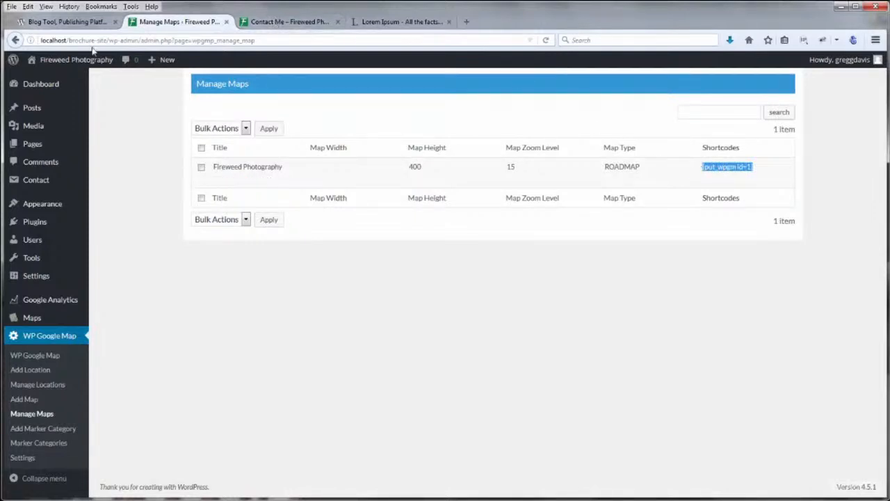
pyautogui.moveTo(37, 146)
pyautogui.click(114, 151)
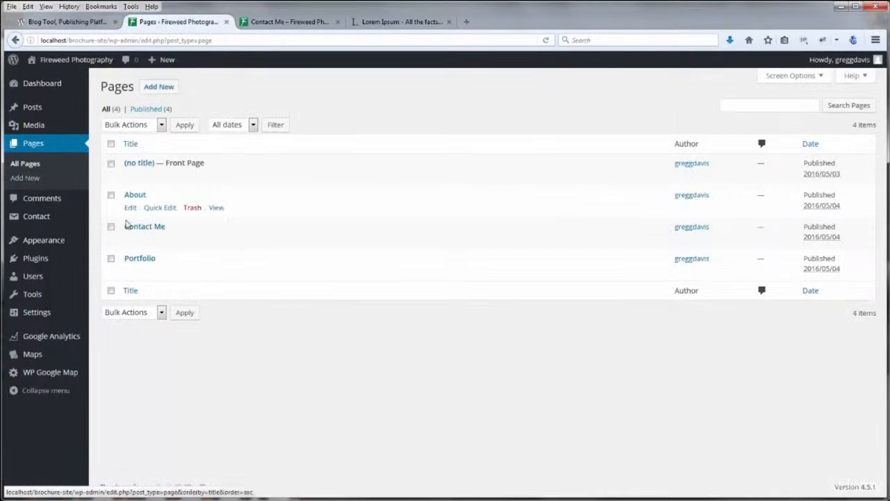
# Open Contact Me in the editor, then test the live map's marker info window, panning and zoom
pyautogui.click(133, 228)
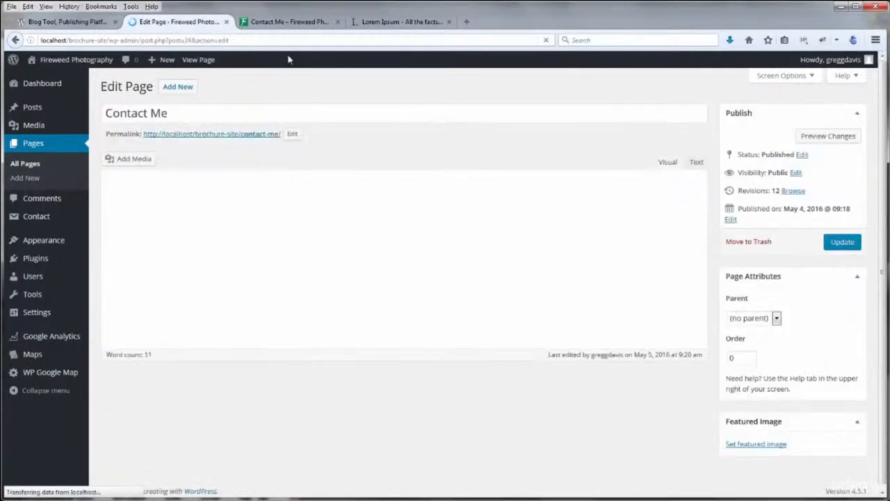
pyautogui.click(298, 27)
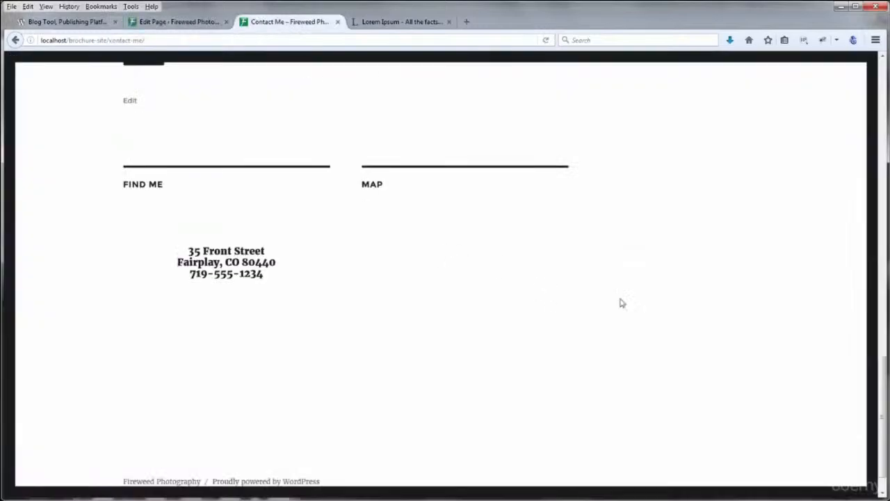
pyautogui.scroll(15, 663, 299)
pyautogui.scroll(-3, 664, 297)
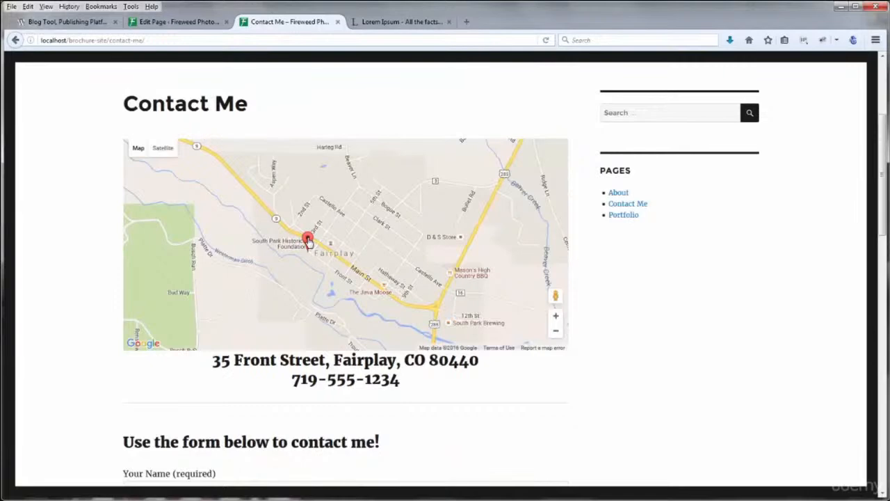
pyautogui.click(307, 239)
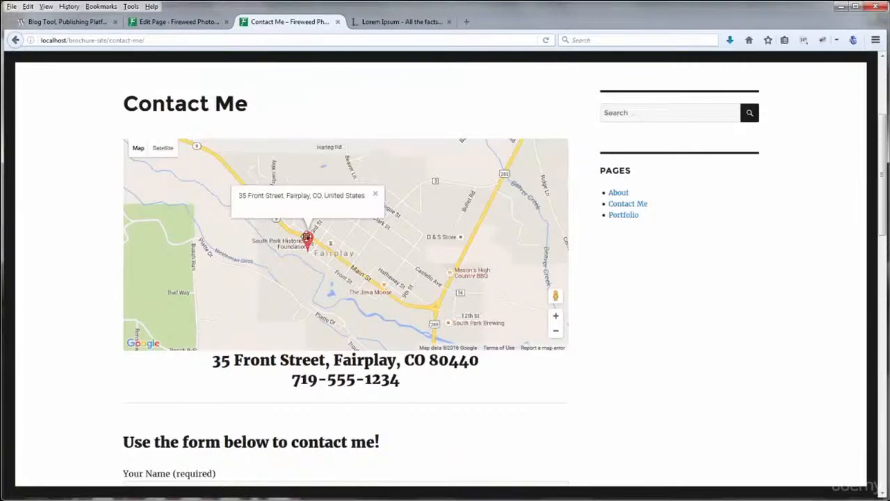
pyautogui.click(376, 196)
pyautogui.moveTo(390, 261)
pyautogui.mouseDown()
pyautogui.moveTo(377, 271)
pyautogui.moveTo(407, 264)
pyautogui.moveTo(388, 253)
pyautogui.mouseUp()
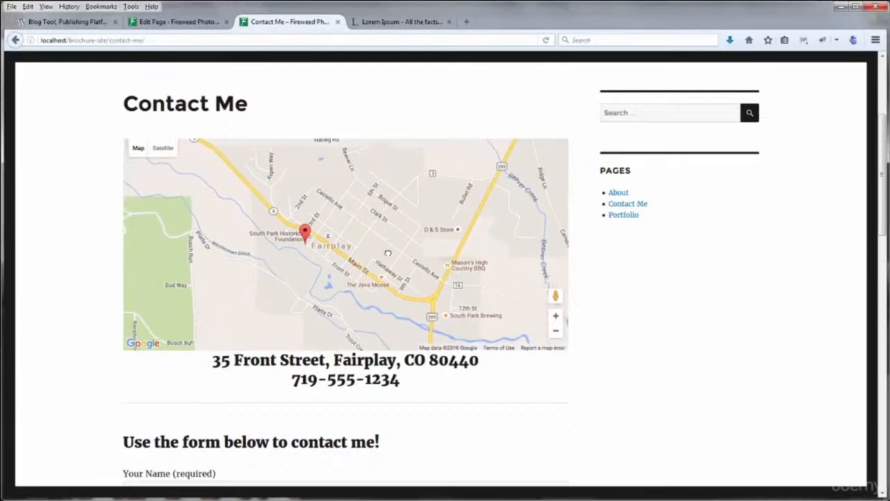
pyautogui.click(556, 315)
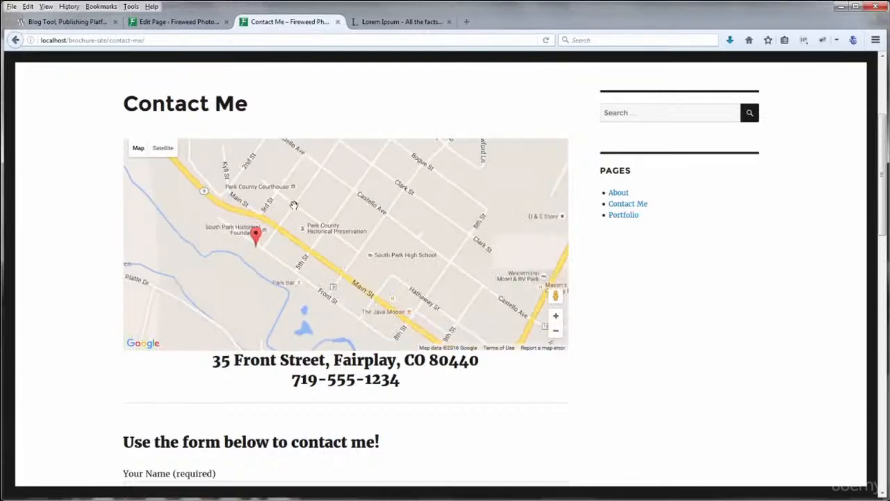
pyautogui.click(201, 22)
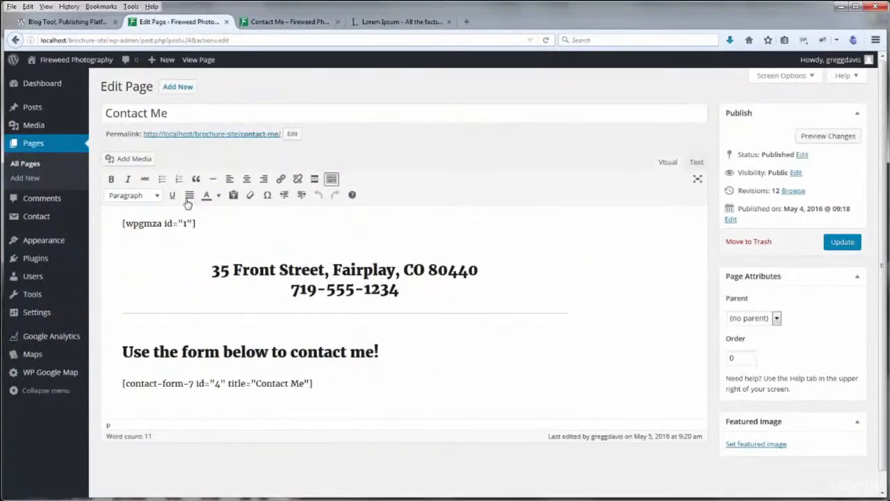
# Replace the [wpgmza id="1"] shortcode with [put_wpgm id=1] and update the Contact Me page
pyautogui.doubleClick(172, 223)
pyautogui.moveTo(153, 221); pyautogui.dragTo(118, 221)
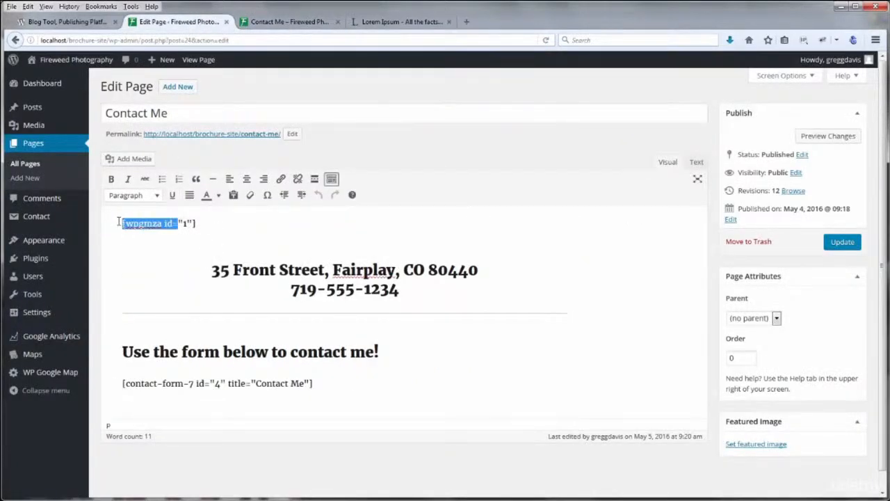
pyautogui.click(208, 224)
pyautogui.keyDown('shift'); pyautogui.click(119, 224); pyautogui.keyUp('shift')
pyautogui.hotkey('ctrl', 'v')
pyautogui.click(838, 243)
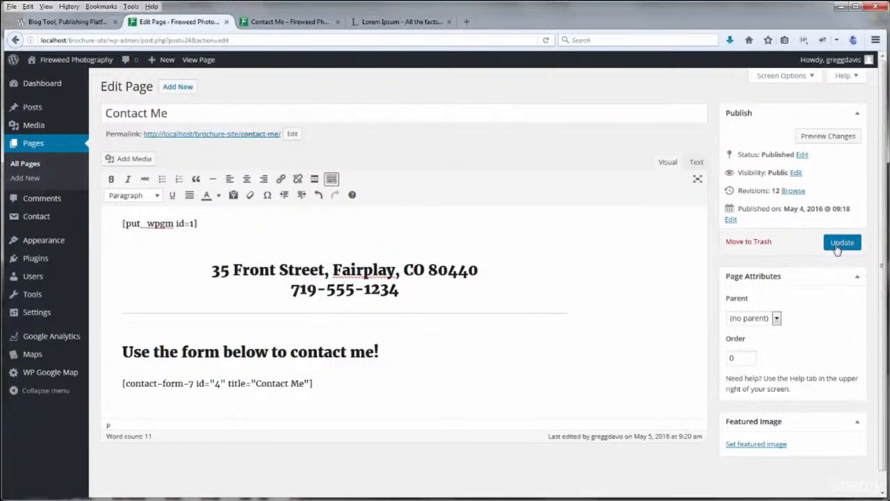
# Reload the live Contact Me page and scroll to confirm the Fireweed Photography map and footer
pyautogui.click(276, 23)
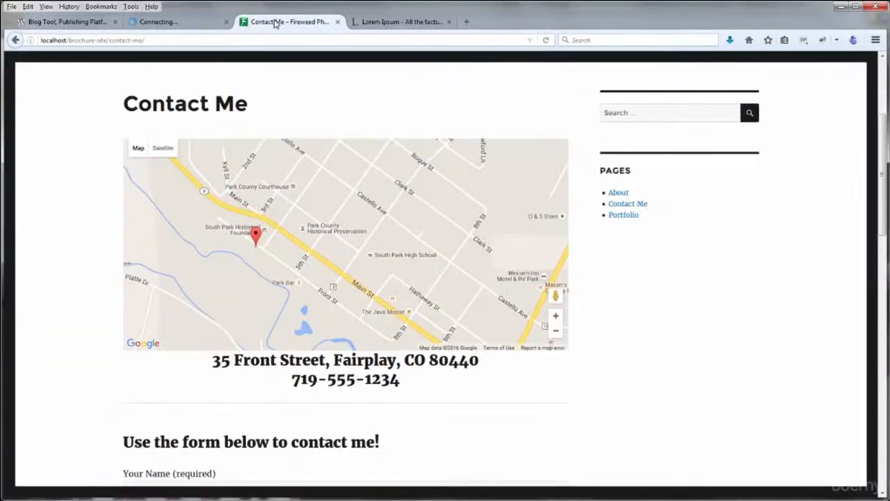
pyautogui.press('F5')
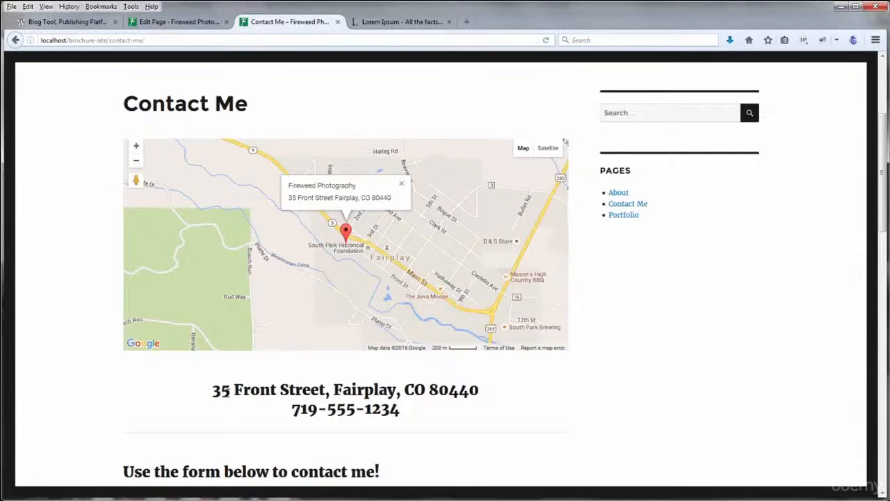
pyautogui.scroll(-3, 63, 349)
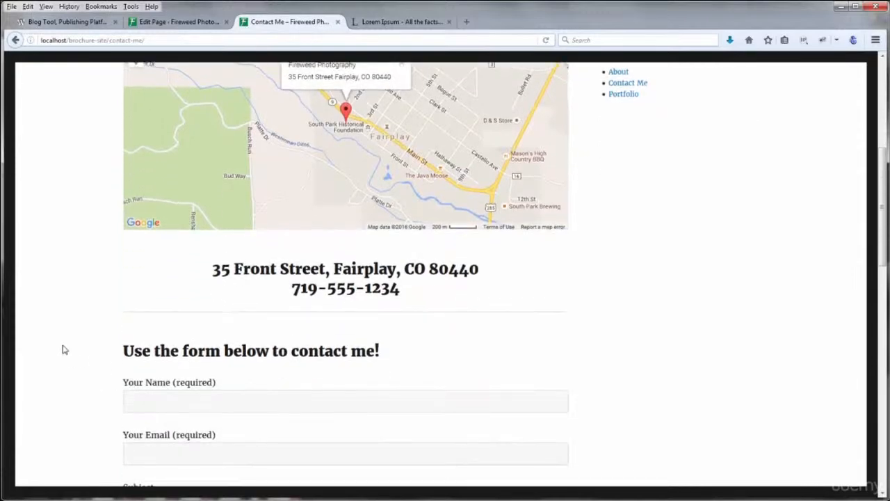
pyautogui.scroll(3, 62, 349)
pyautogui.scroll(-12, 63, 349)
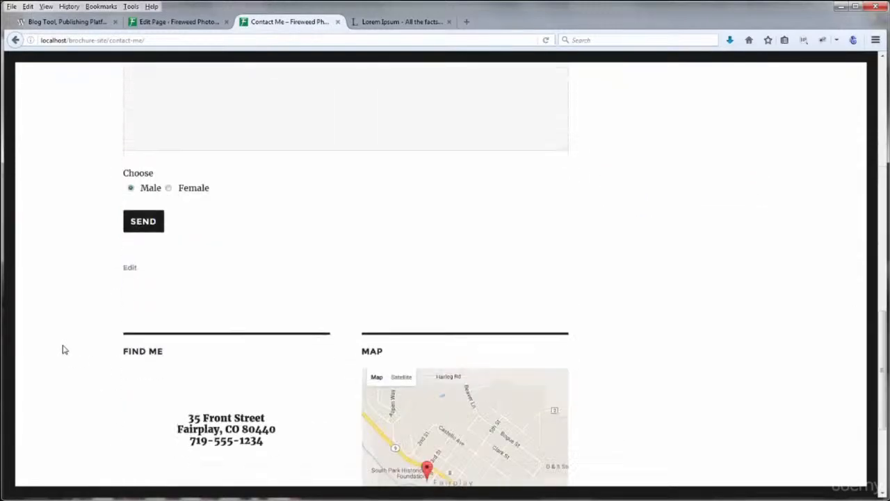
pyautogui.scroll(-4, 63, 349)
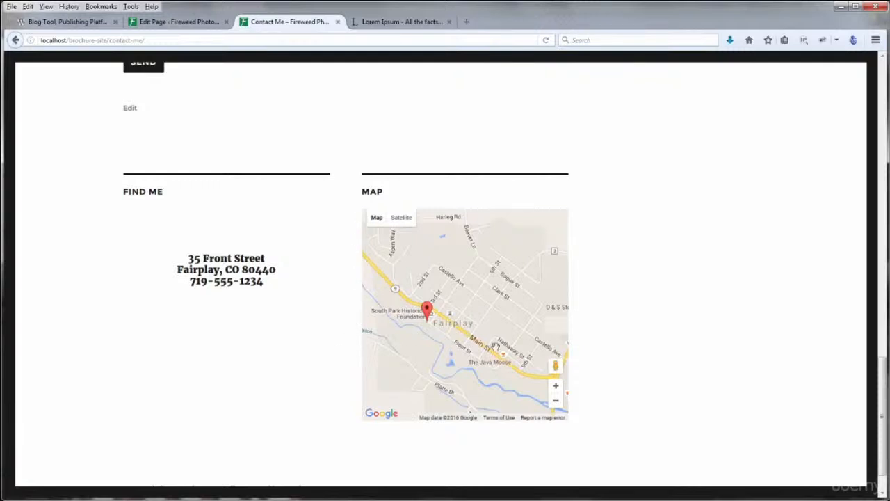
pyautogui.moveTo(372, 218)
# Start a new WP Google Map and title it Fireweed Footer
pyautogui.click(175, 21)
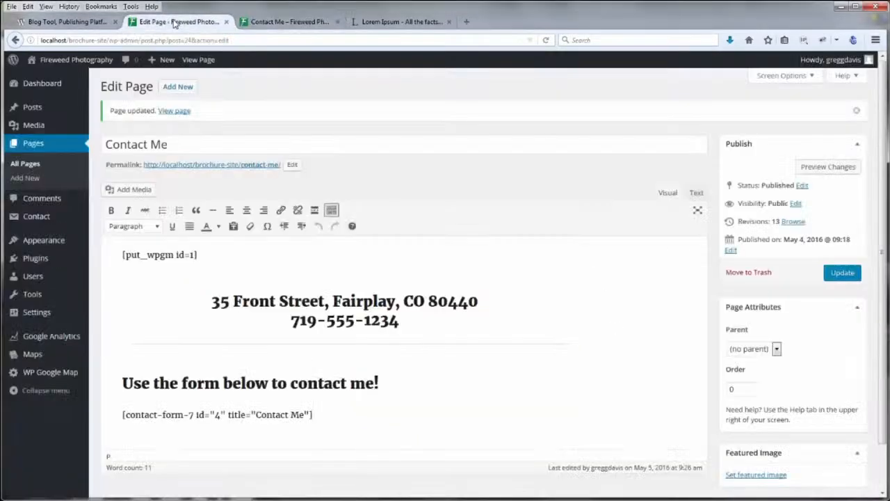
pyautogui.moveTo(32, 356)
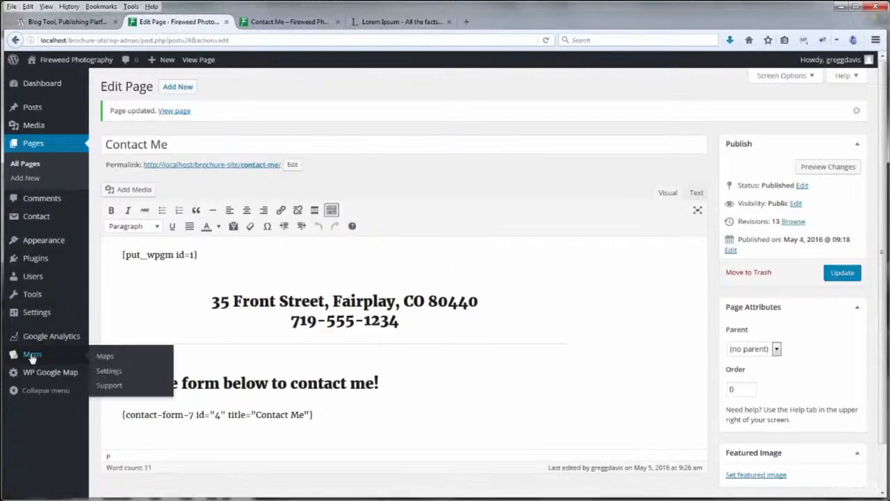
pyautogui.moveTo(35, 376)
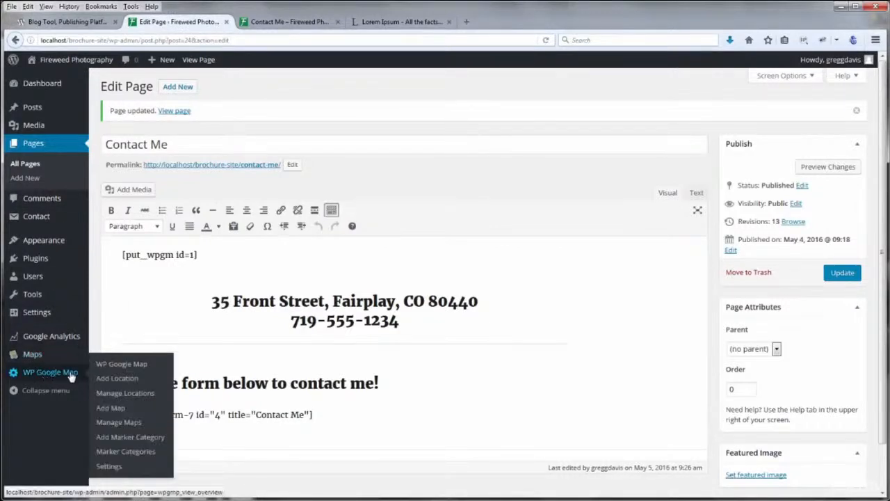
pyautogui.click(117, 410)
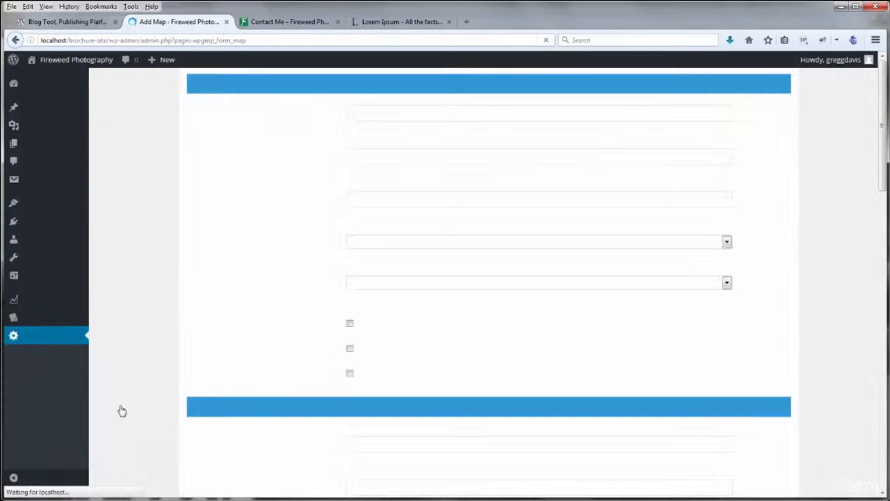
pyautogui.click(367, 111)
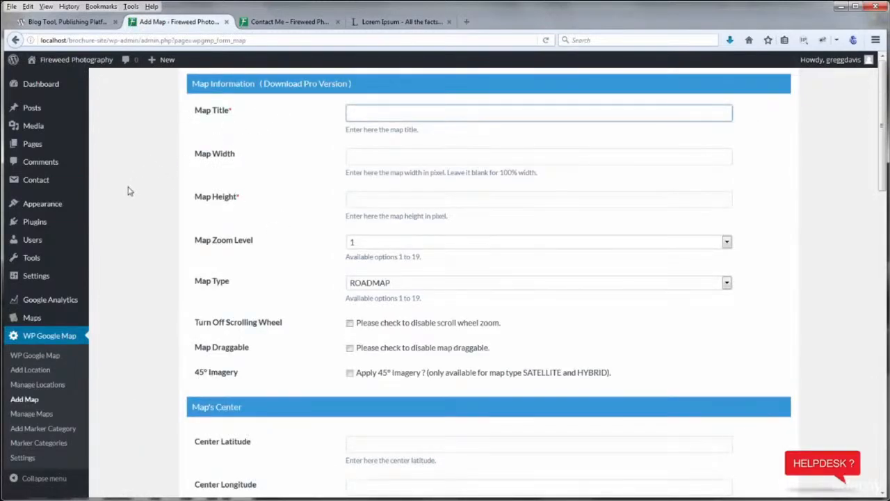
pyautogui.write('Fireweed Footer')
# Set height 200 and zoom level 15, pin the Fireweed Photography location, and save the map
pyautogui.click(370, 159)
pyautogui.press('Tab')
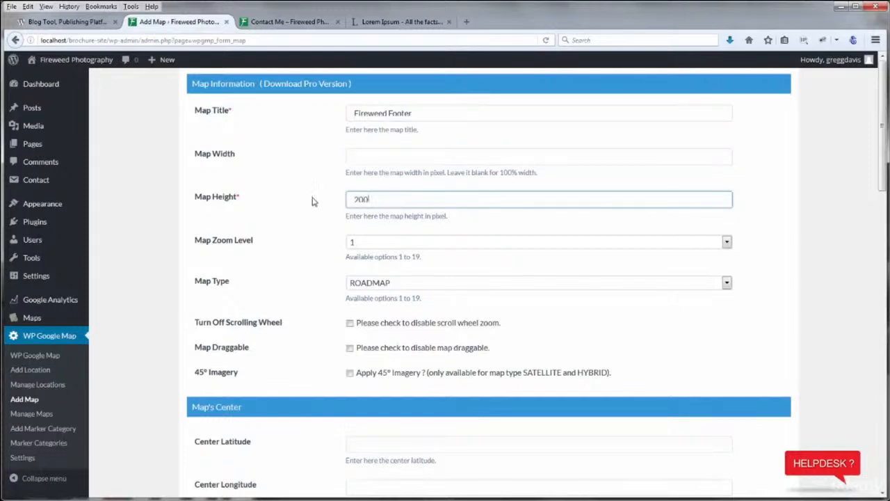
pyautogui.click(356, 242)
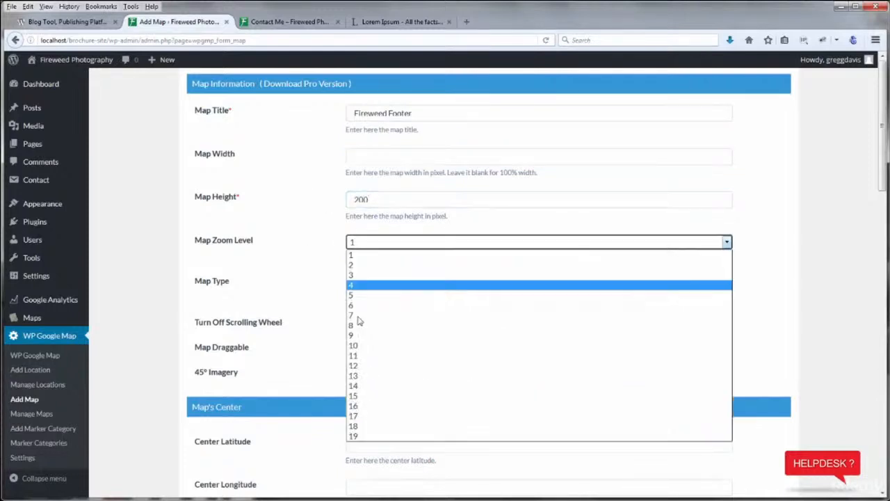
pyautogui.click(353, 395)
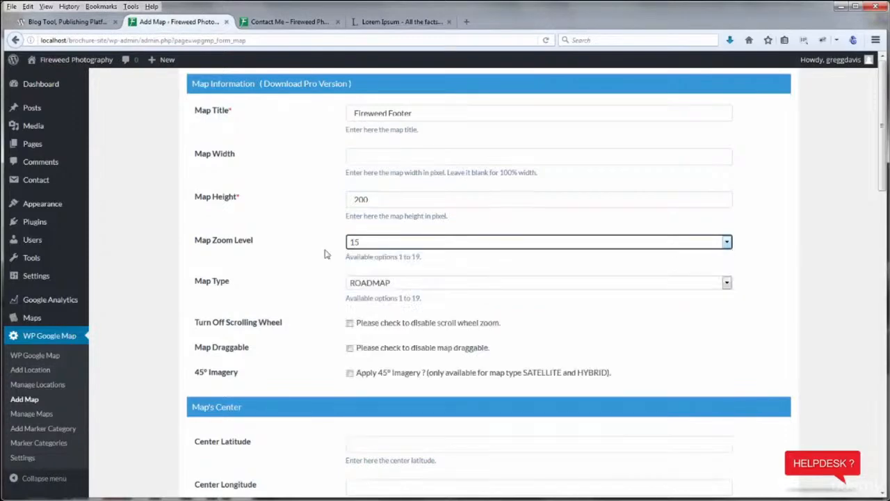
pyautogui.scroll(-10, 147, 314)
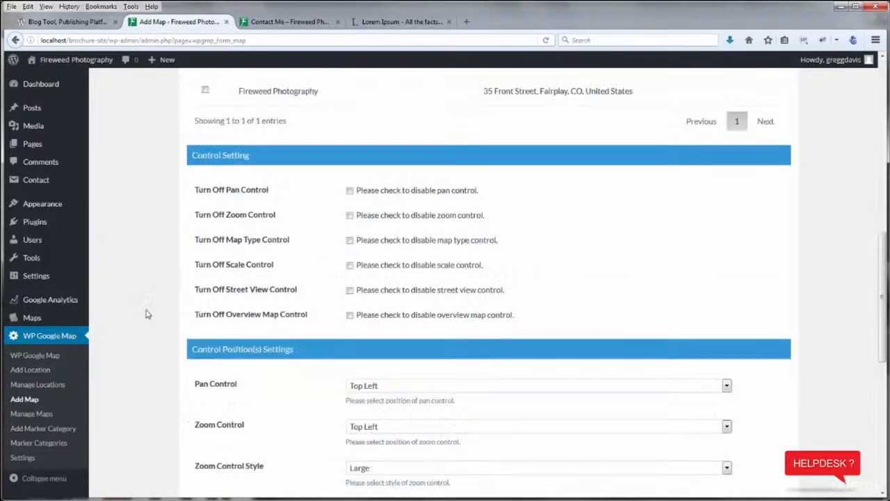
pyautogui.scroll(3, 234, 260)
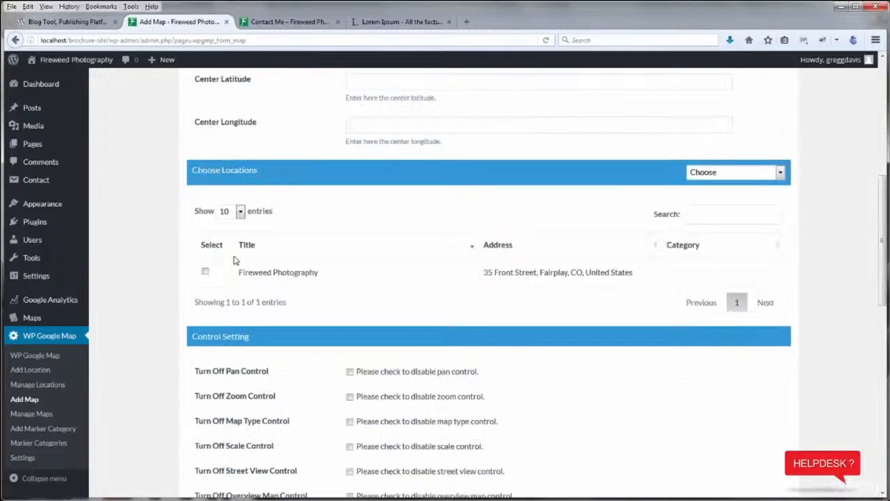
pyautogui.click(205, 271)
pyautogui.scroll(-8, 137, 278)
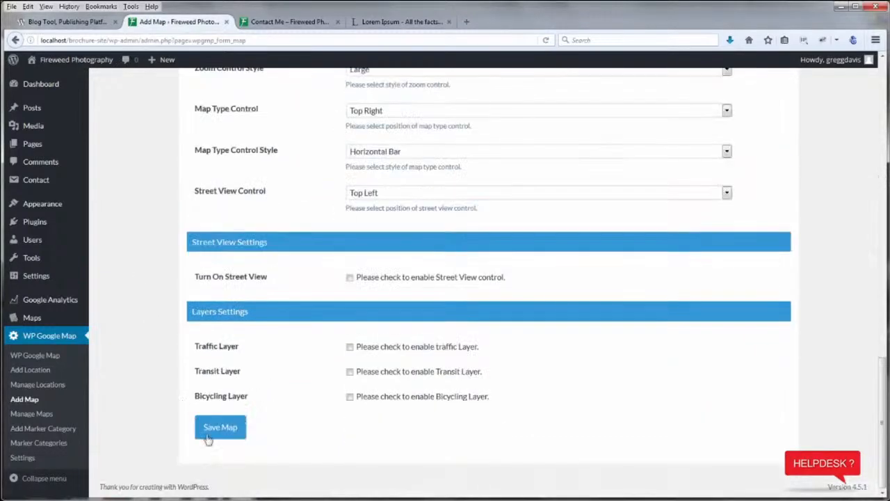
pyautogui.click(218, 427)
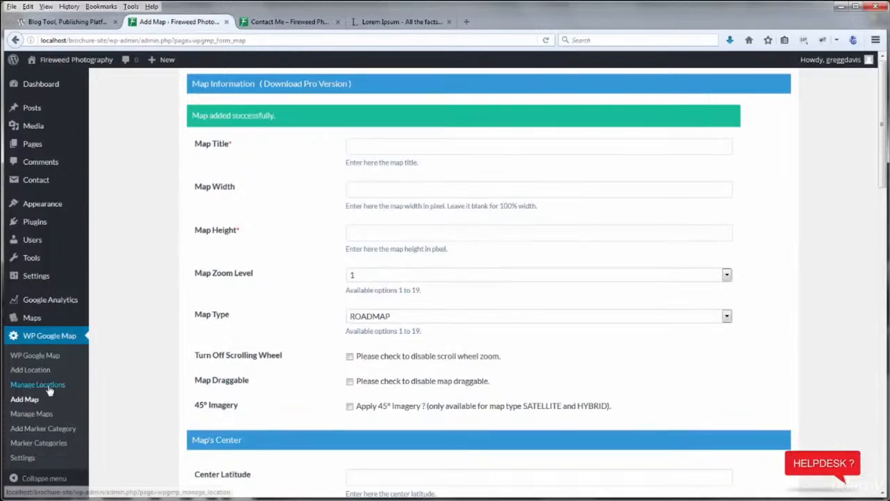
# Select Fireweed Footer's [put_wpgm id=2] shortcode in Manage Maps, then go to Appearance > Widgets
pyautogui.click(34, 414)
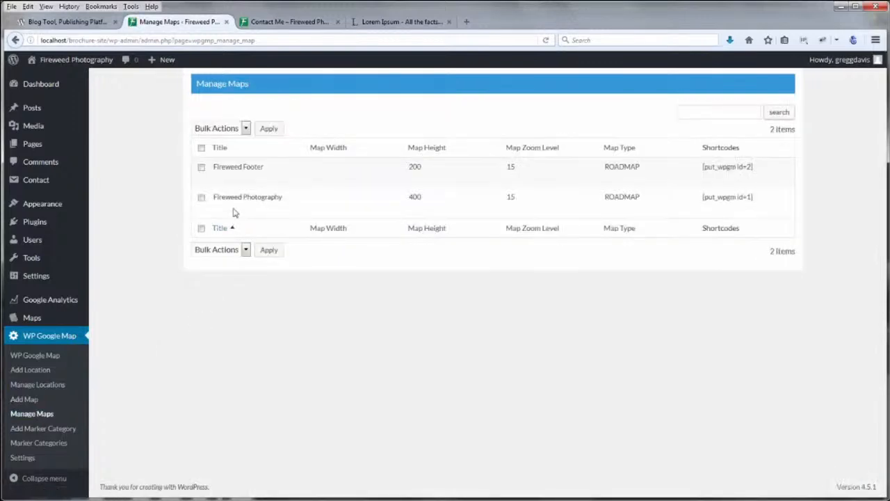
pyautogui.moveTo(761, 169); pyautogui.dragTo(700, 167)
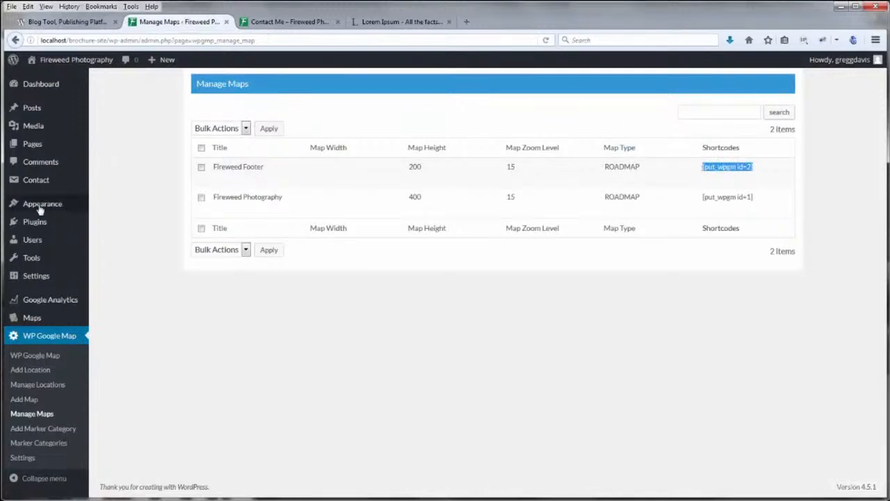
pyautogui.moveTo(35, 209)
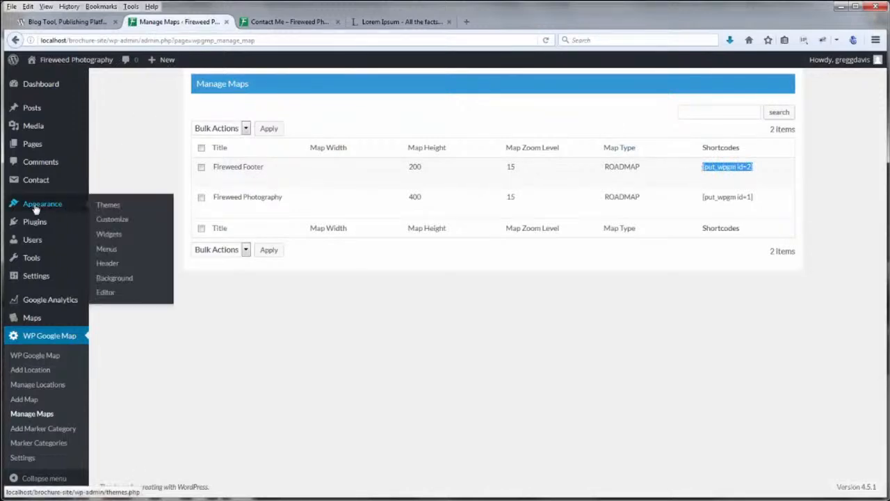
pyautogui.click(109, 235)
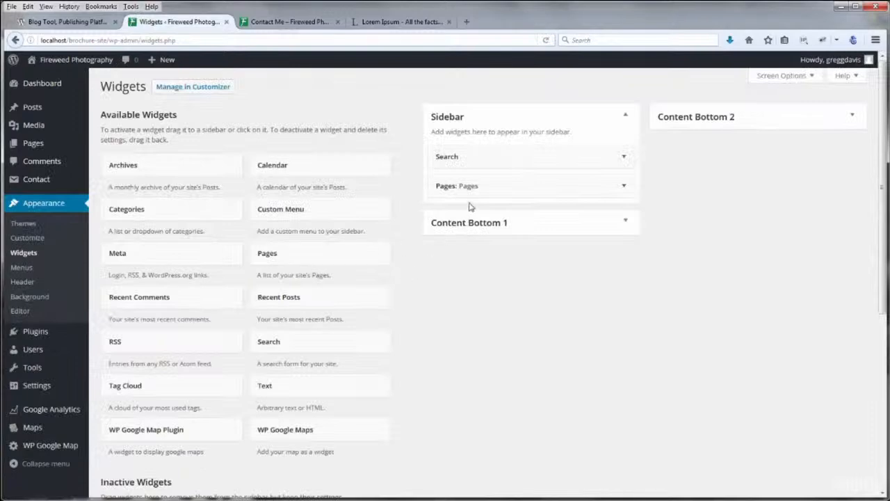
# Remove the old WP Google Maps widget from Content Bottom 2
pyautogui.click(849, 115)
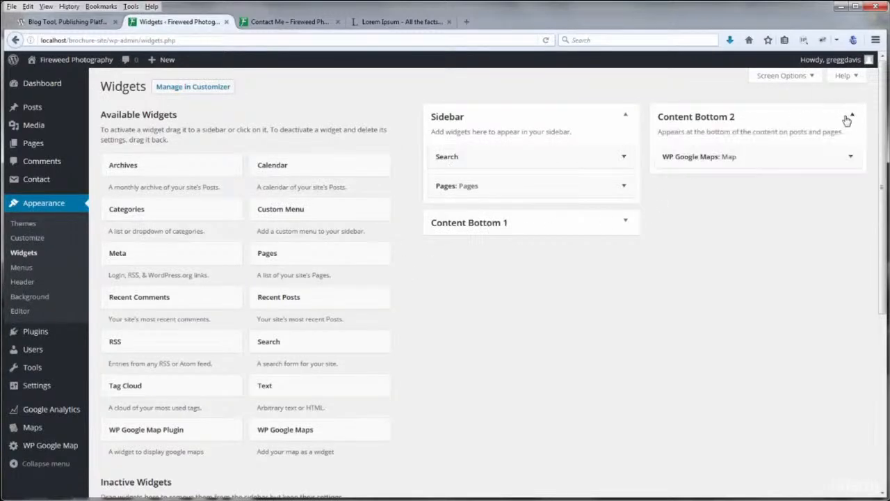
pyautogui.click(850, 158)
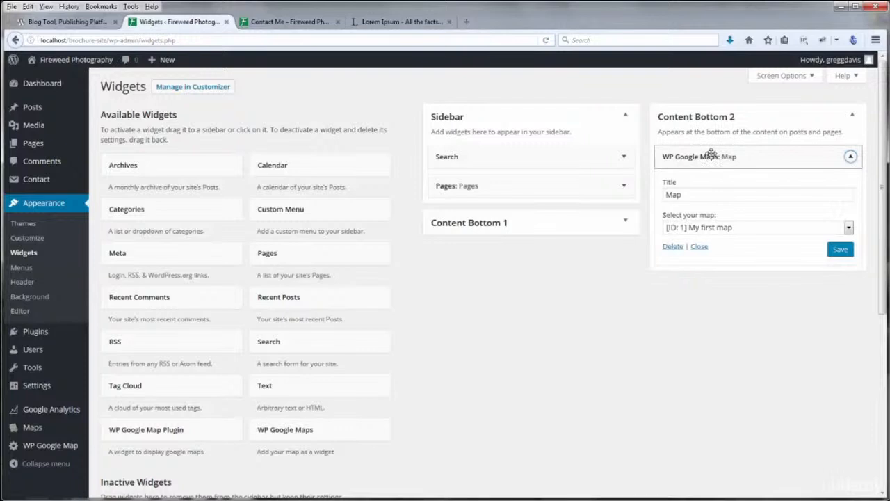
pyautogui.moveTo(617, 153); pyautogui.dragTo(173, 203)
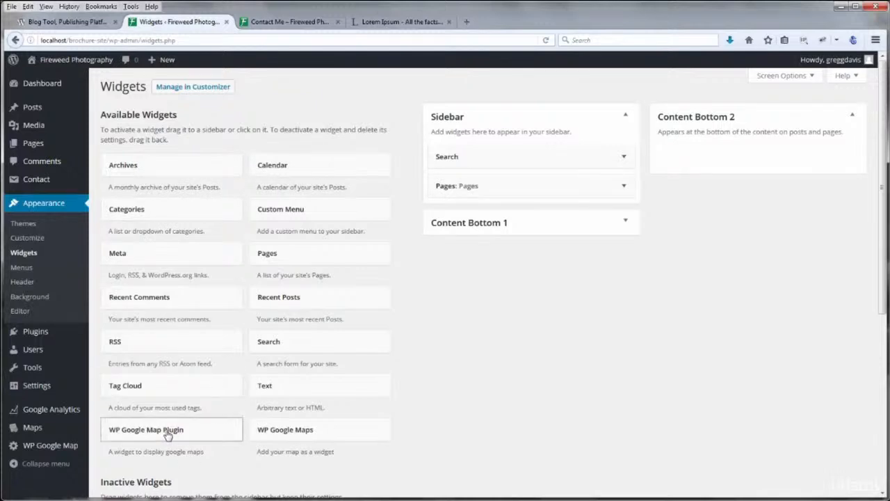
# Add a WP Google Map Plugin widget titled Map showing Fireweed Footer, and save it
pyautogui.moveTo(172, 434); pyautogui.dragTo(733, 153)
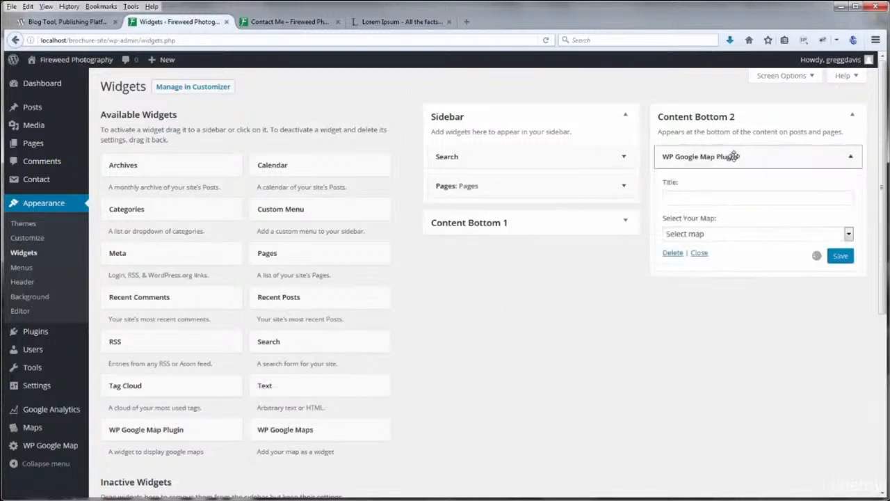
pyautogui.click(742, 241)
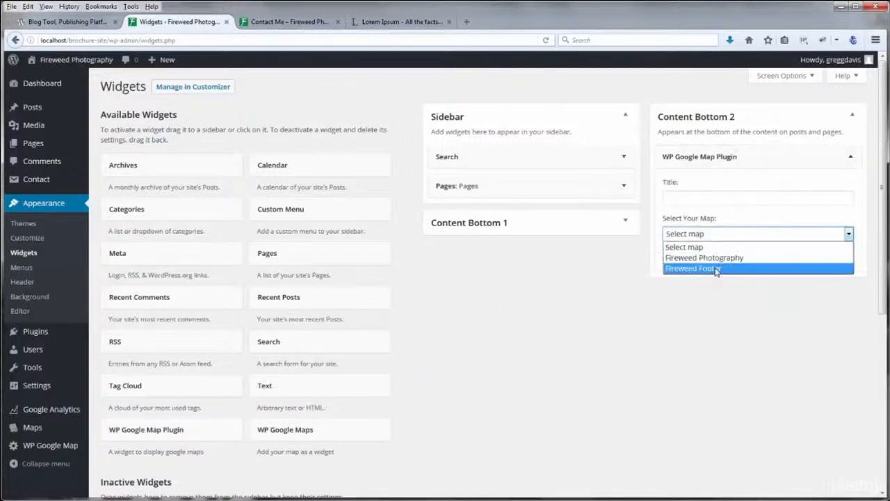
pyautogui.click(718, 268)
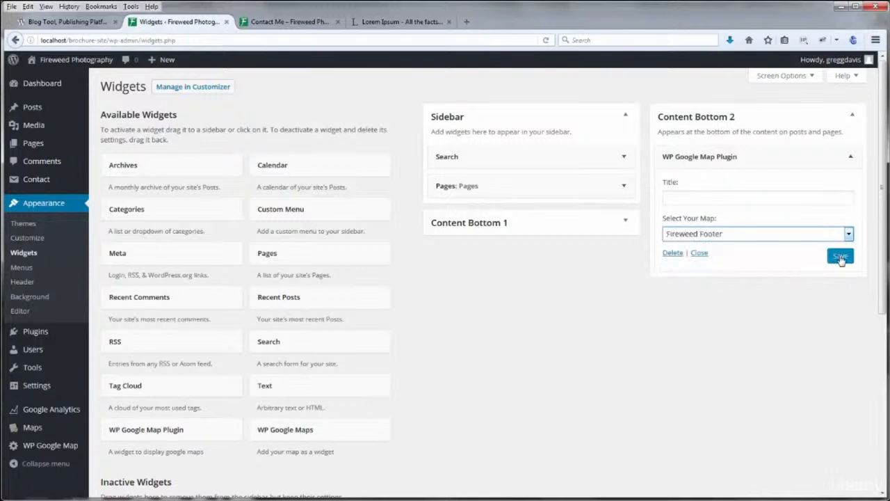
pyautogui.click(723, 197)
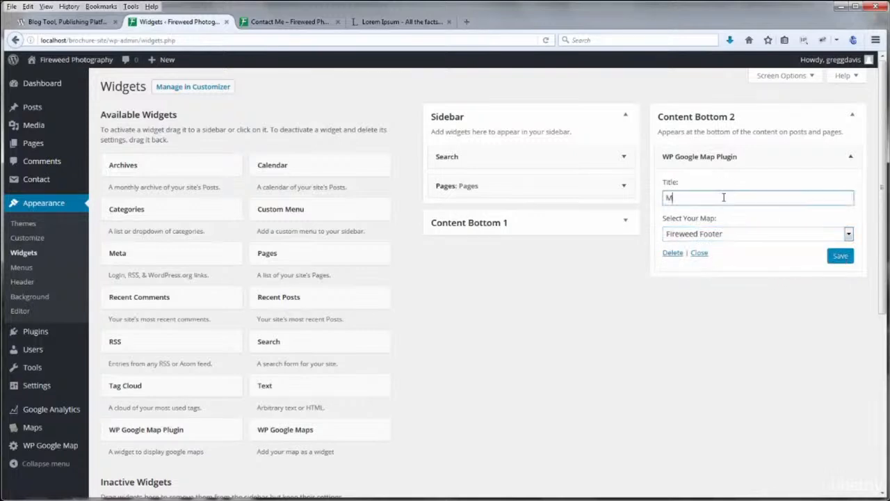
pyautogui.click(839, 256)
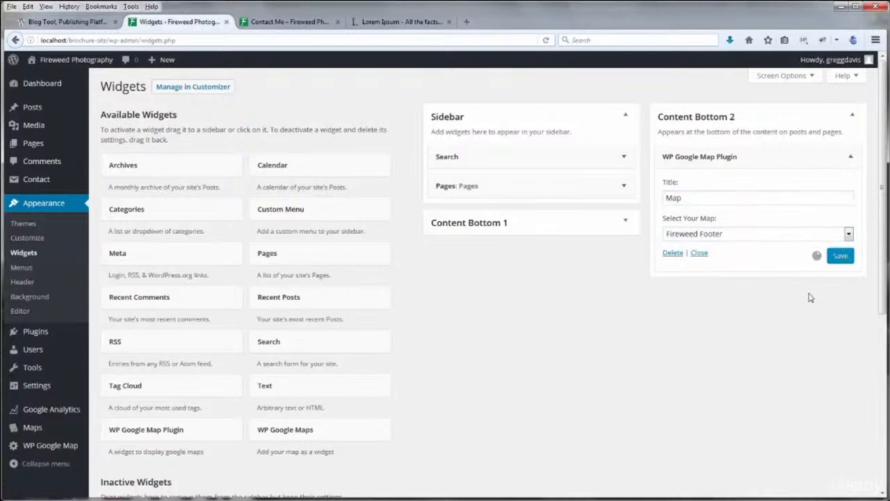
# Reload the live Contact Me page and scroll to check the footer map
pyautogui.click(267, 25)
pyautogui.click(546, 39)
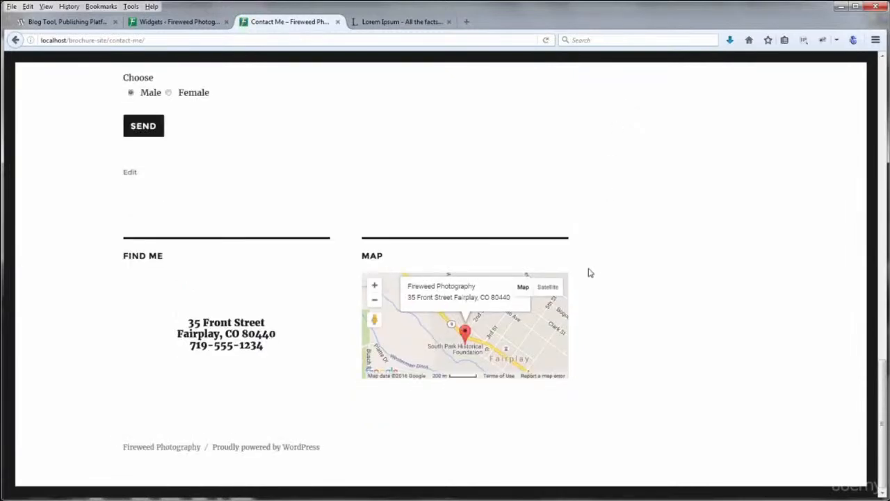
pyautogui.scroll(15, 727, 309)
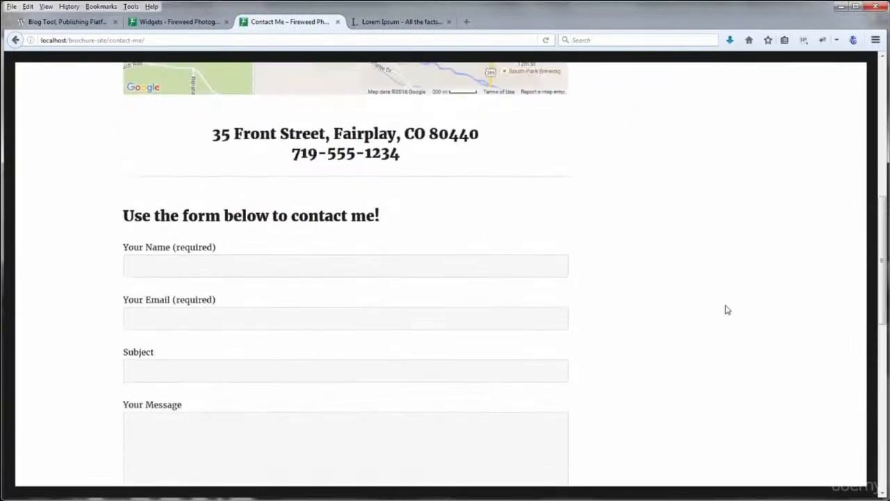
pyautogui.scroll(-5, 733, 397)
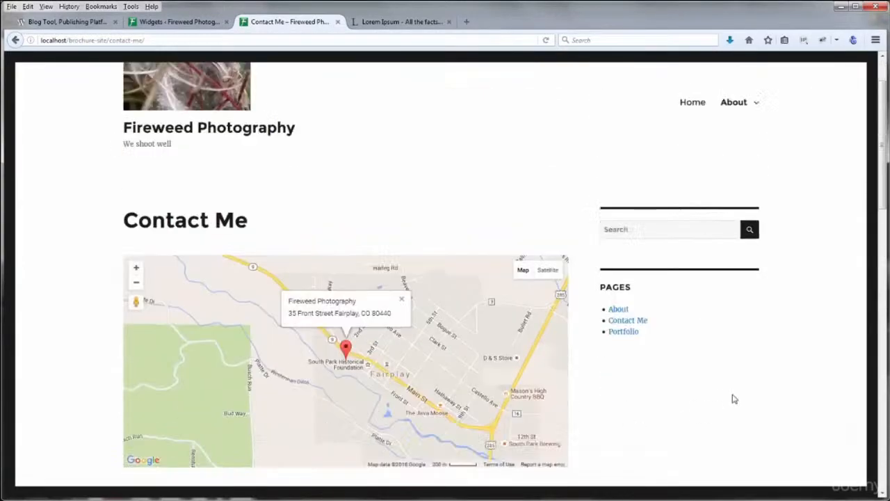
pyautogui.scroll(3, 735, 399)
pyautogui.scroll(3, 733, 397)
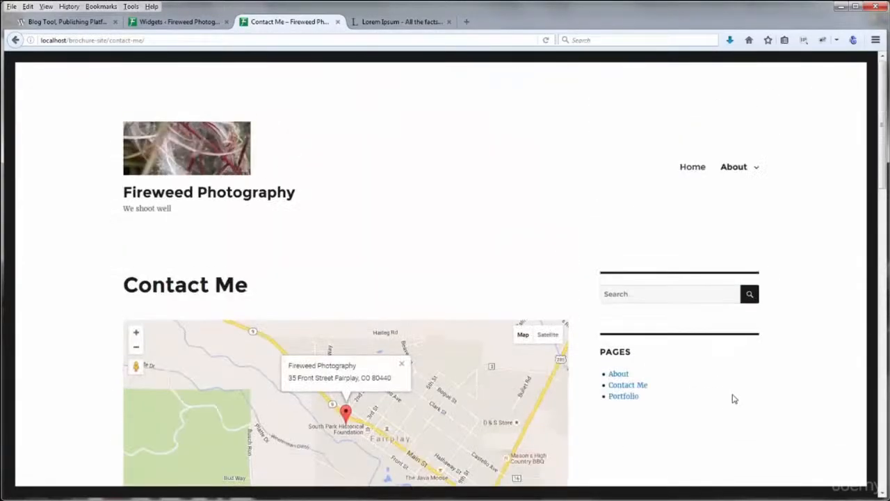
# View the About page's Find Me and Map footer, then return to the Widgets admin page
pyautogui.click(739, 168)
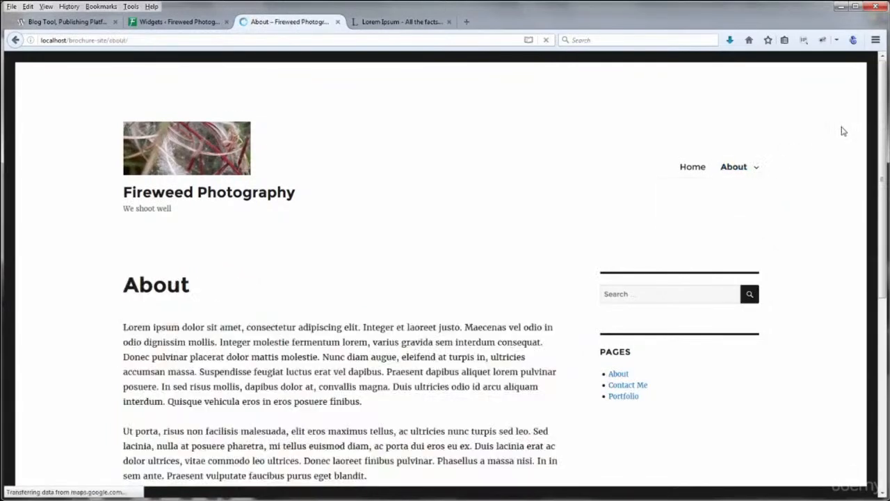
pyautogui.moveTo(885, 98); pyautogui.dragTo(884, 296)
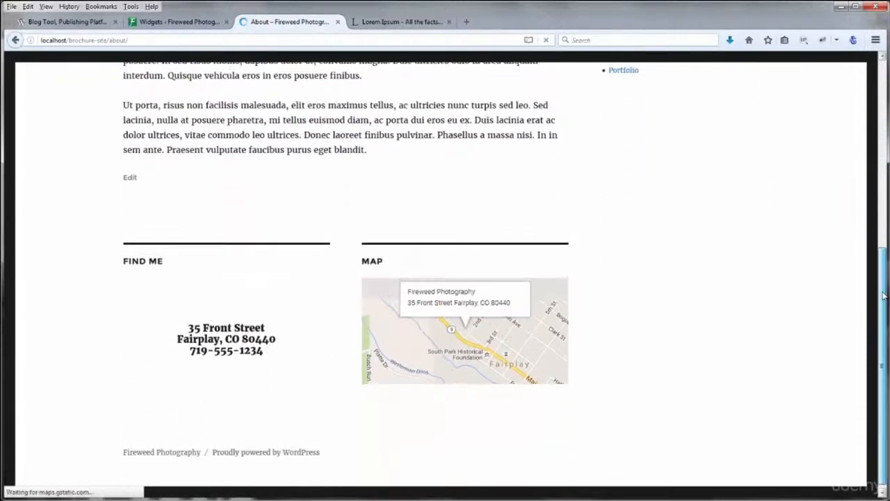
pyautogui.scroll(2, 750, 379)
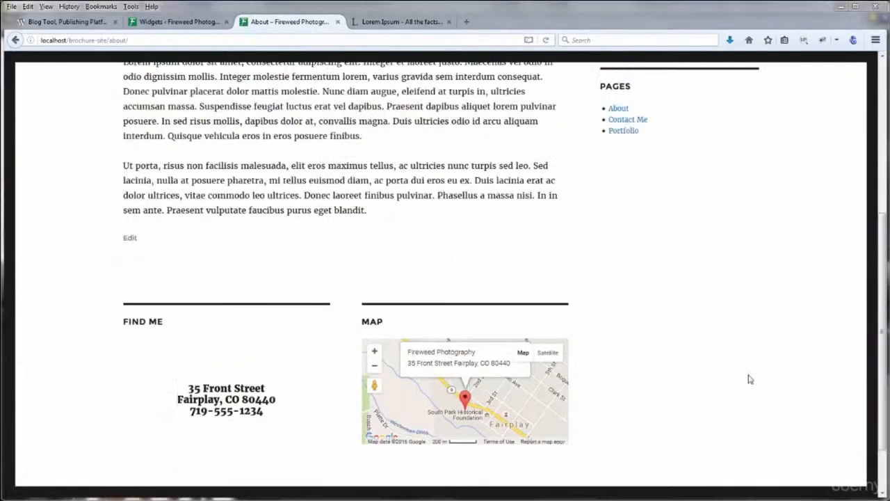
pyautogui.click(164, 23)
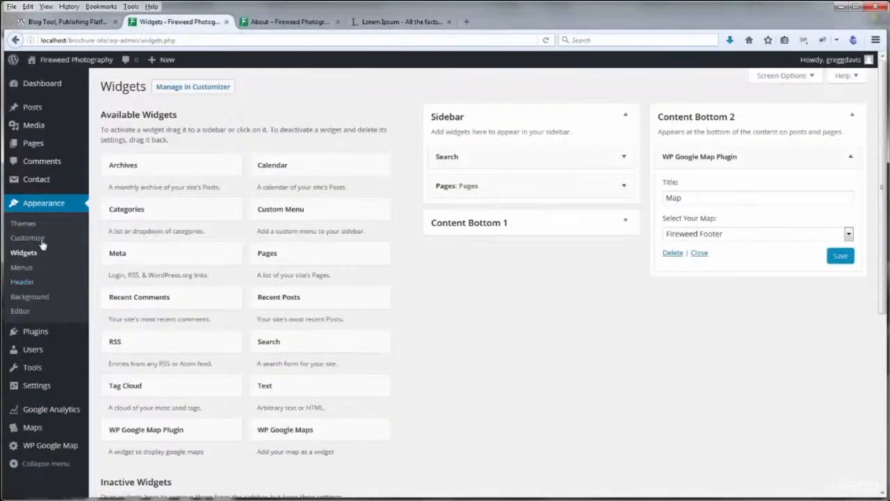
# In Installed Plugins, deactivate WP Google Maps and confirm 'Yes, delete these files'
pyautogui.moveTo(32, 333)
pyautogui.click(108, 334)
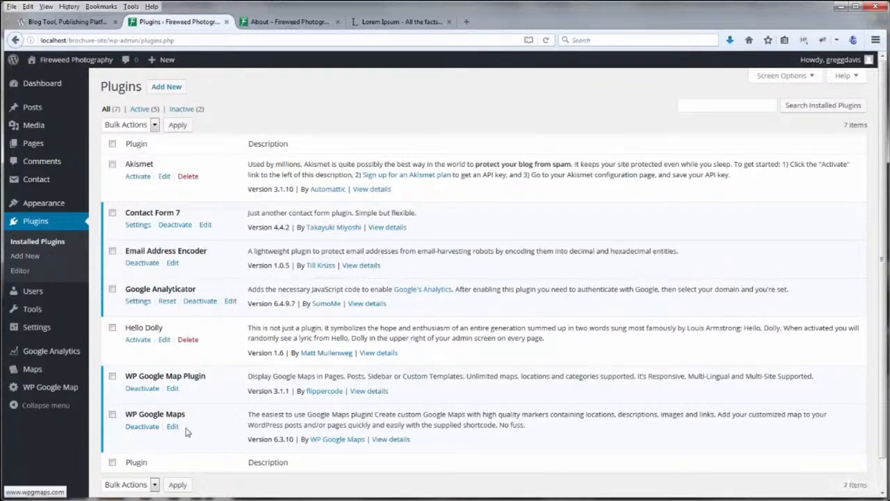
pyautogui.click(149, 426)
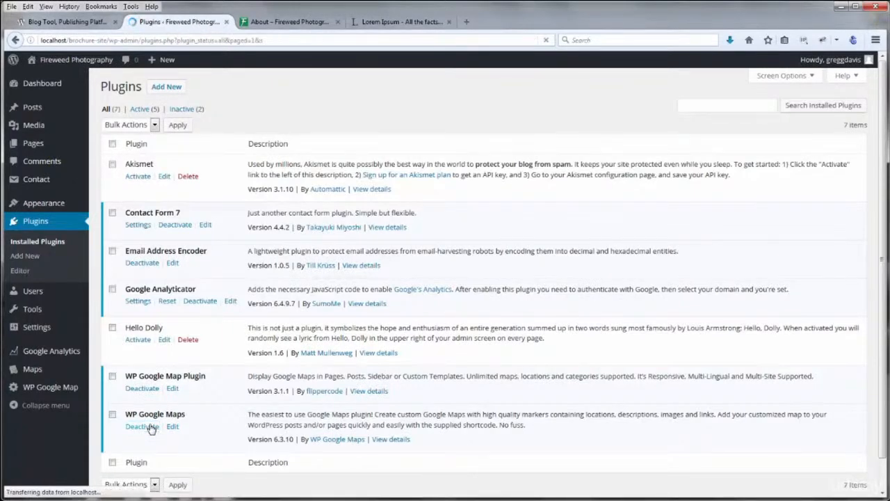
pyautogui.click(188, 458)
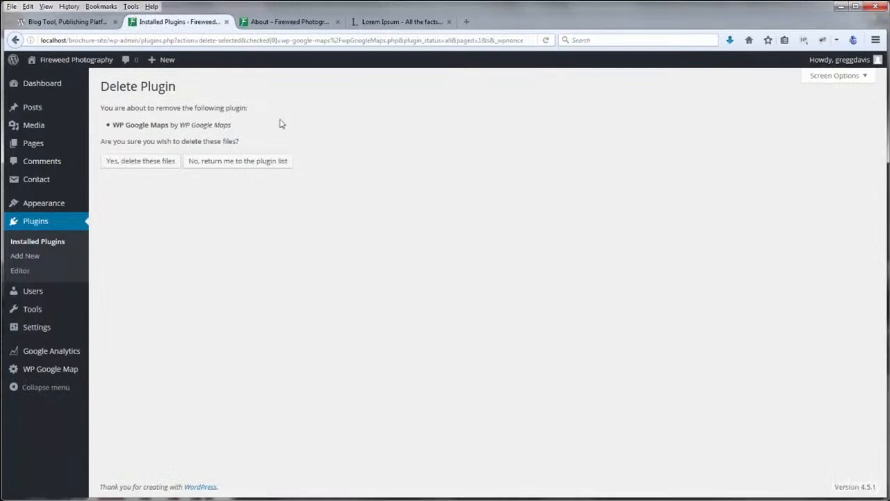
pyautogui.click(134, 165)
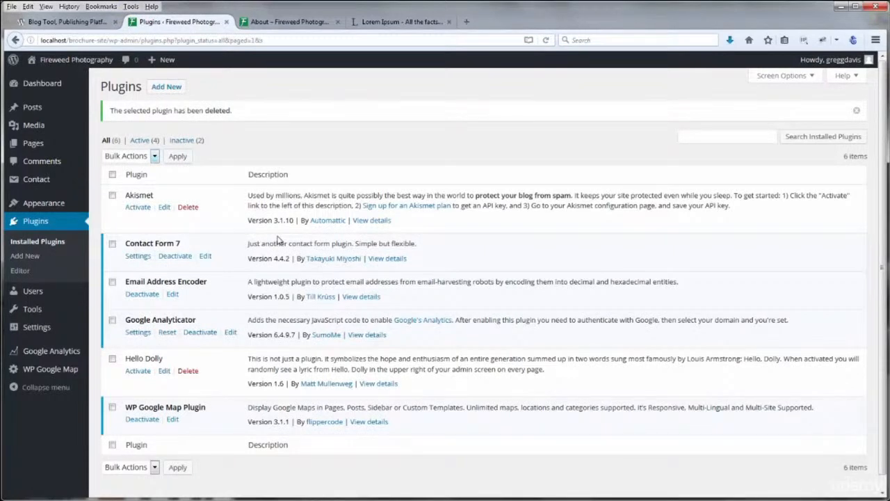
pyautogui.click(313, 24)
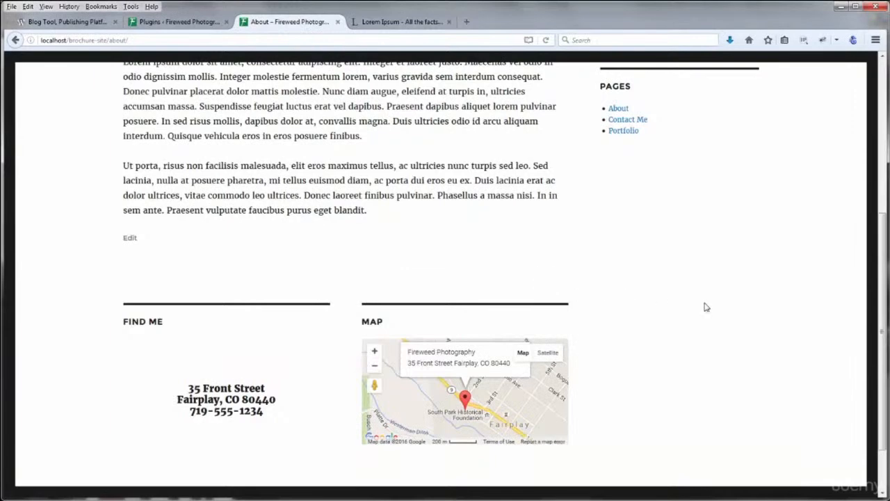
# Open Contact Me from the About menu, scroll through it, and pan its map
pyautogui.scroll(5, 704, 307)
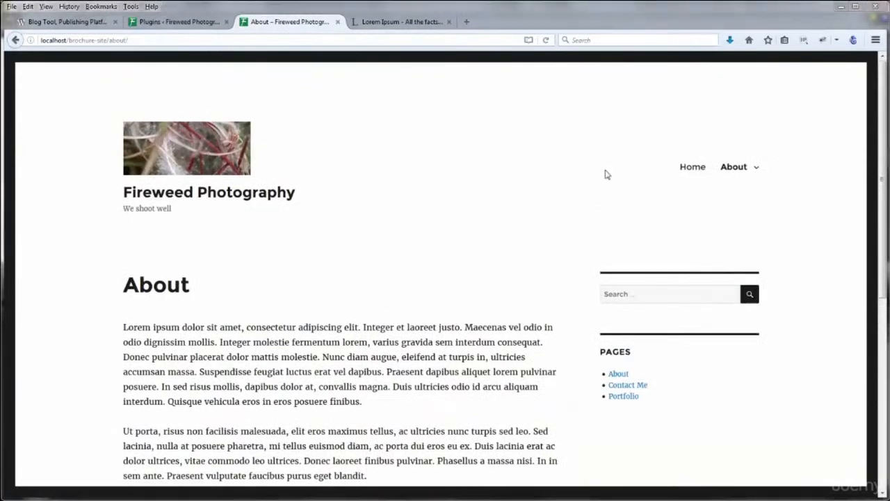
pyautogui.moveTo(730, 172)
pyautogui.click(708, 191)
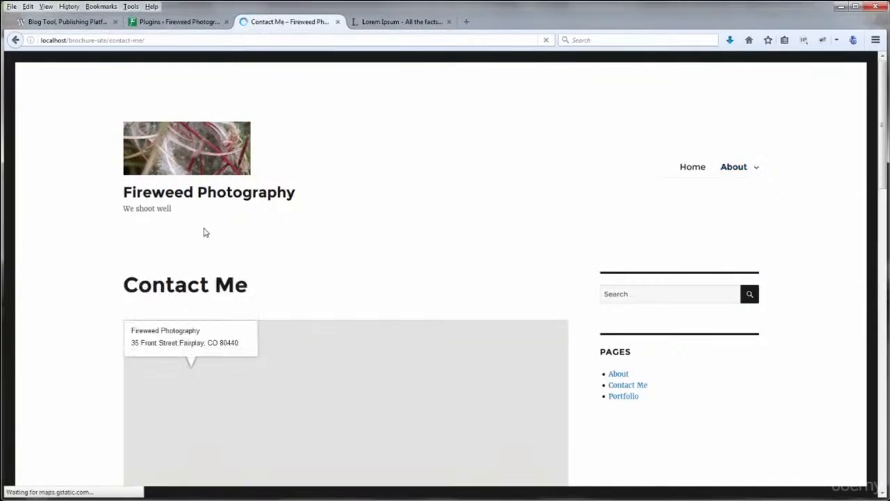
pyautogui.scroll(-5, 103, 238)
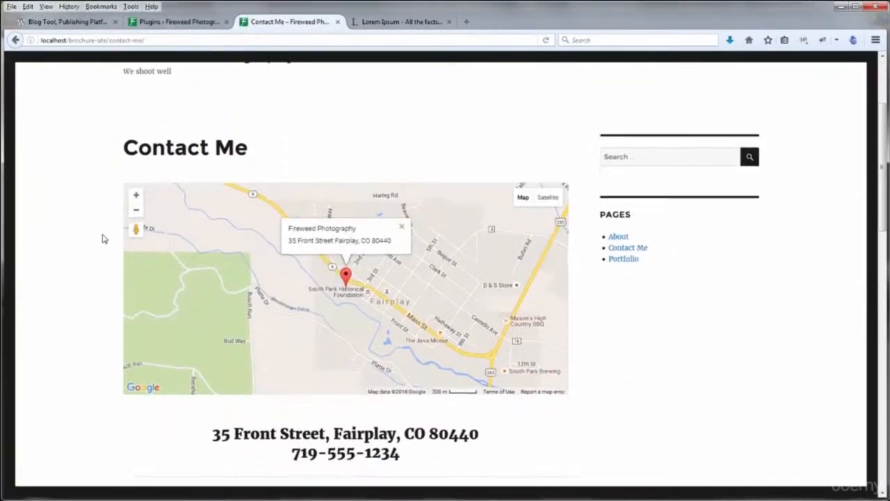
pyautogui.scroll(-3, 103, 238)
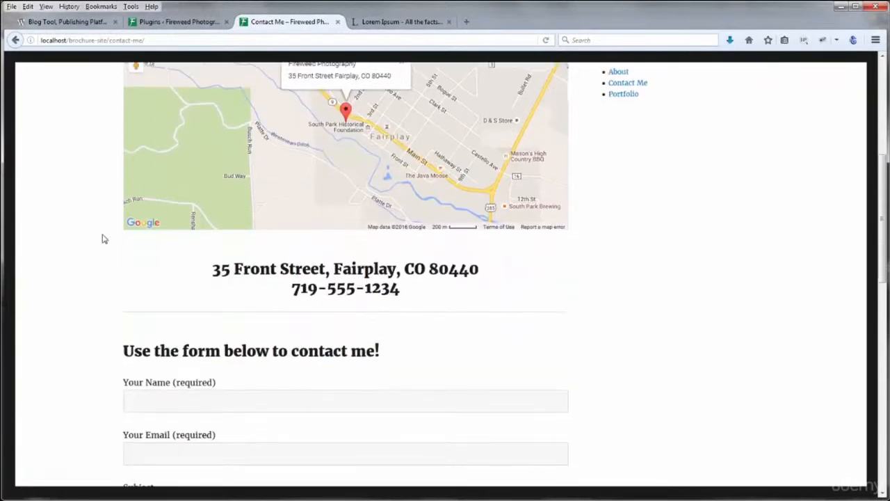
pyautogui.scroll(-16, 102, 239)
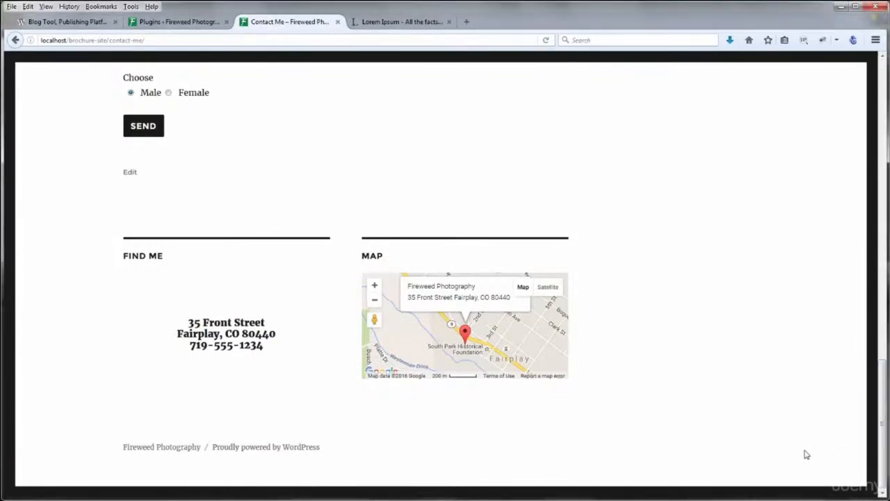
pyautogui.scroll(4, 805, 452)
pyautogui.scroll(20, 784, 428)
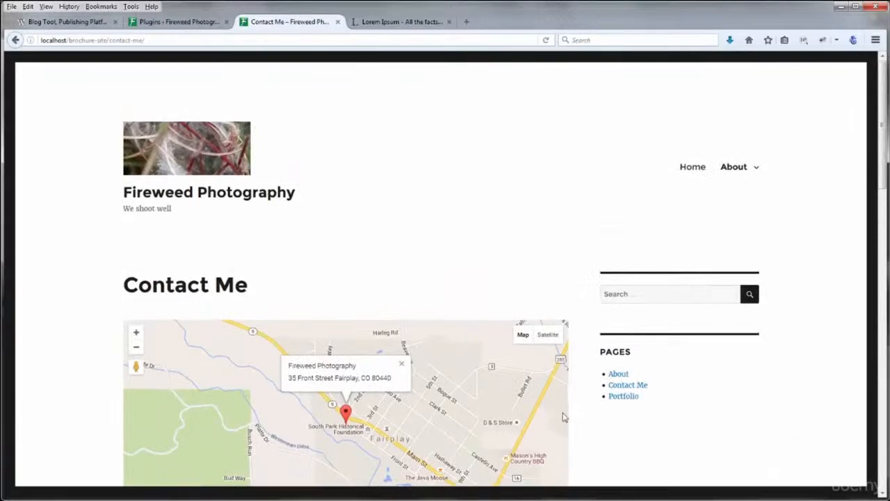
pyautogui.moveTo(499, 429); pyautogui.dragTo(455, 423)
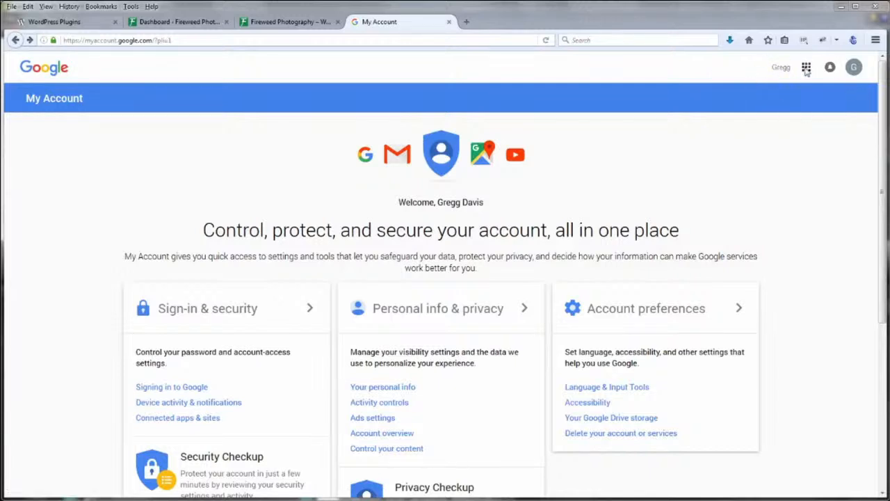
# Browse the Google apps list through More and 'Even more from Google'
pyautogui.click(806, 69)
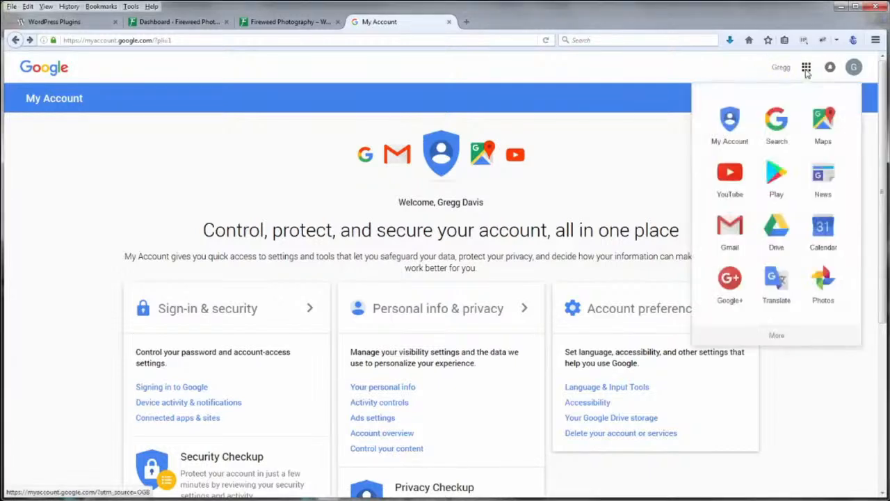
pyautogui.click(776, 337)
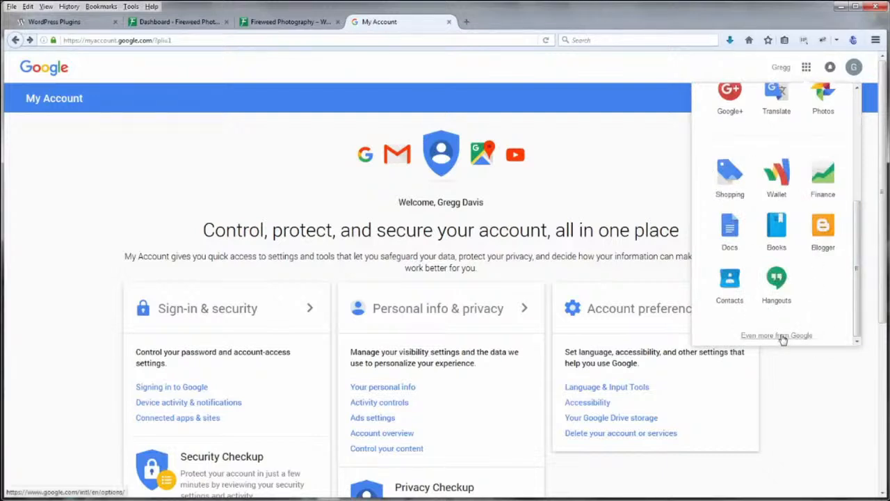
pyautogui.click(782, 337)
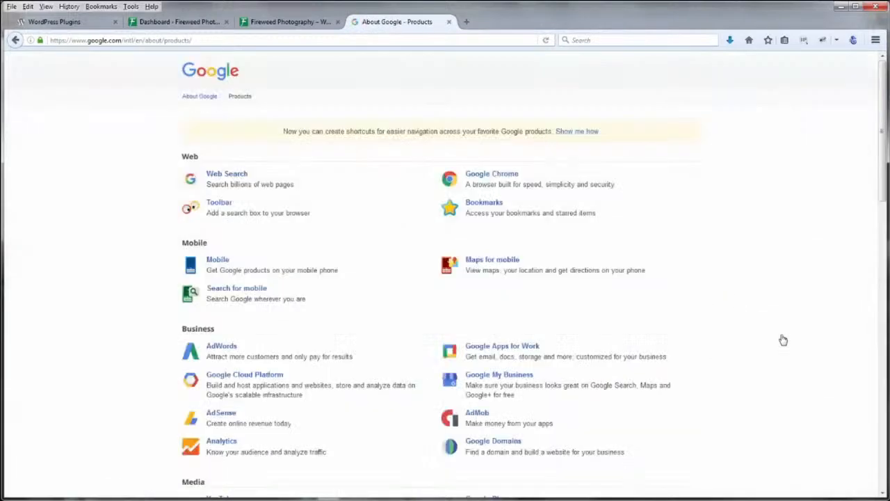
pyautogui.scroll(-5, 103, 212)
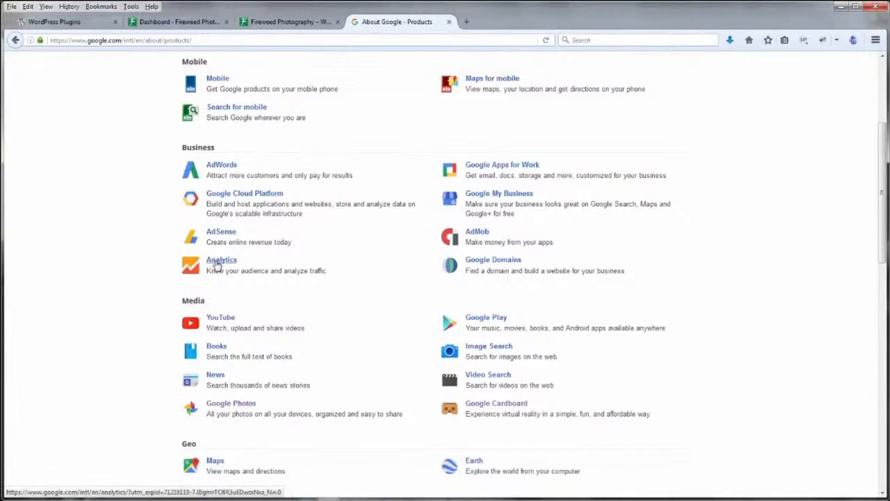
# Go to analytics.google.com in the address bar
pyautogui.click(96, 38)
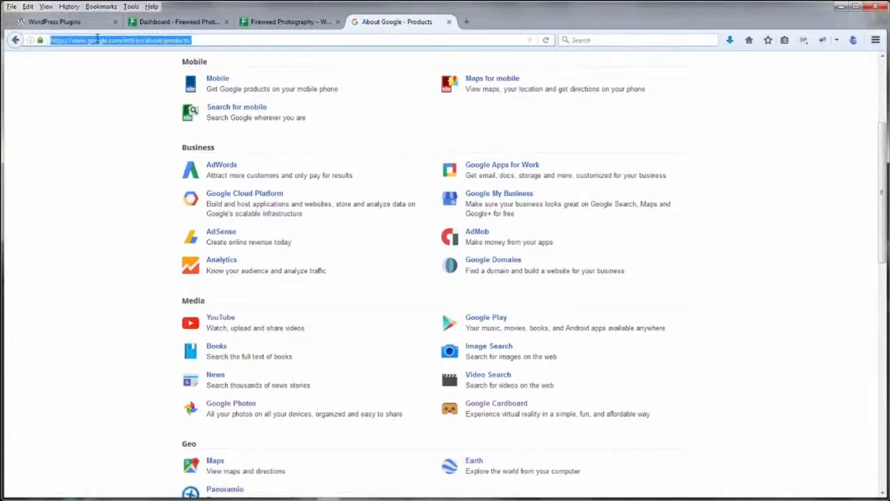
pyautogui.write('analytics.')
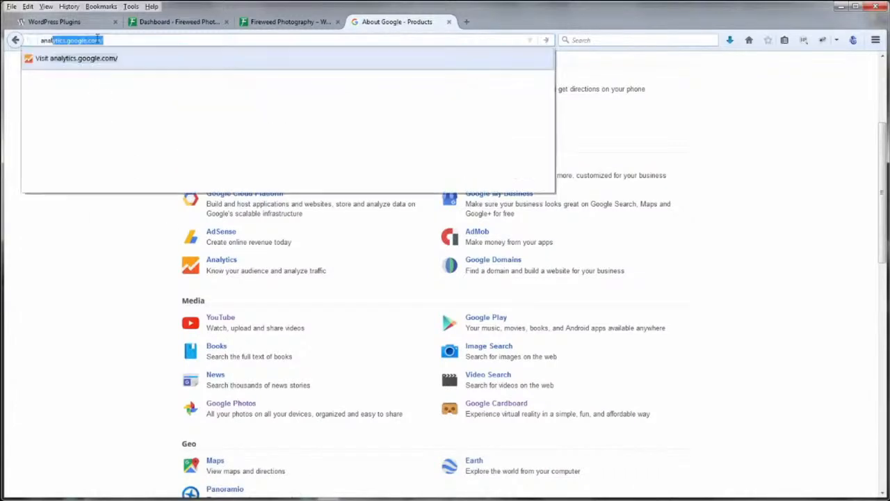
pyautogui.write('google.com')
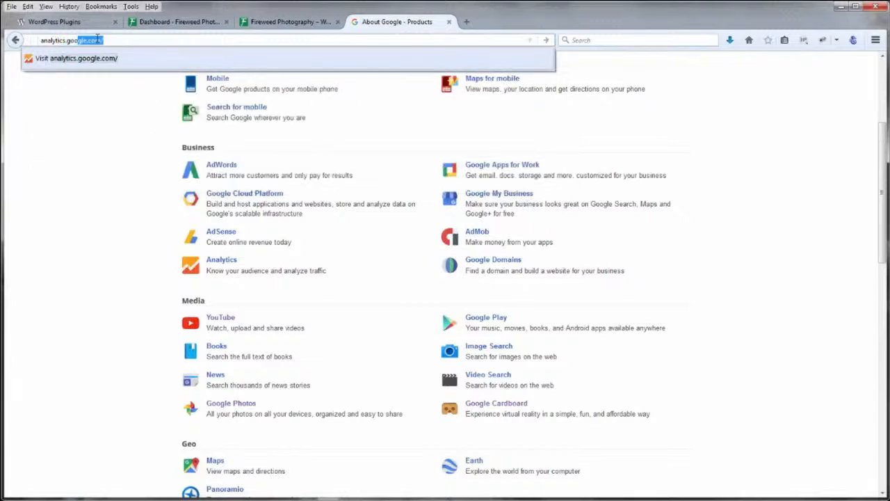
pyautogui.press('Return')
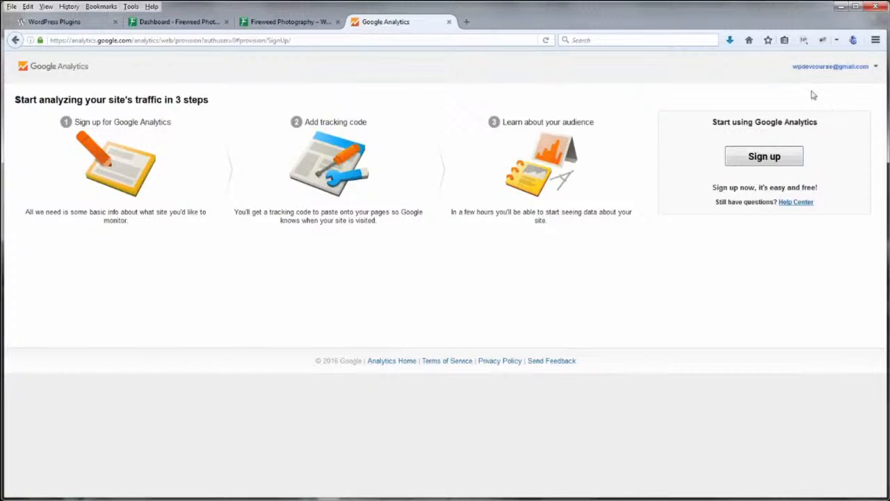
# Start the Analytics sign-up and name the account Fireweed Photography, fixing the typo
pyautogui.click(765, 158)
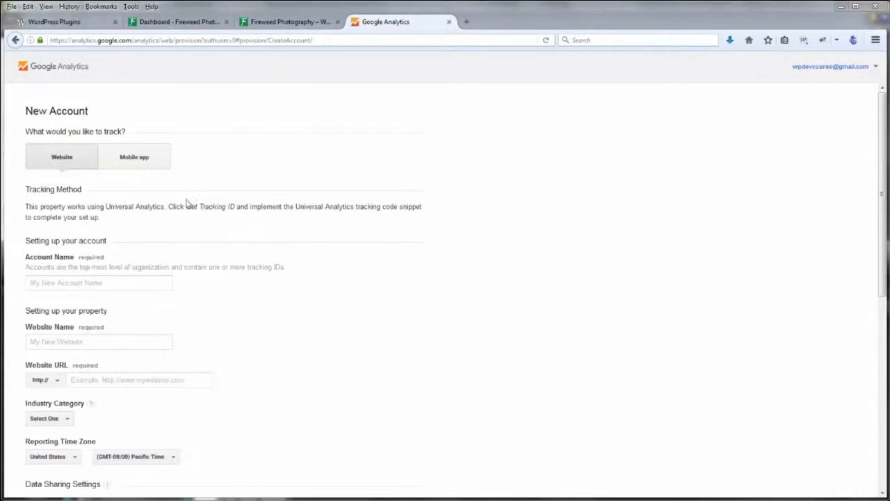
pyautogui.click(116, 285)
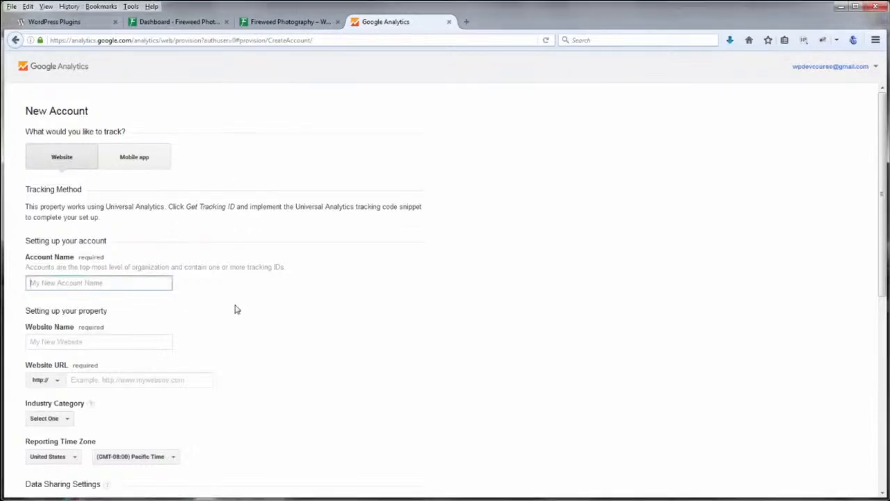
pyautogui.write('Fireweed Photogrpahy')
pyautogui.moveTo(91, 283); pyautogui.dragTo(86, 283)
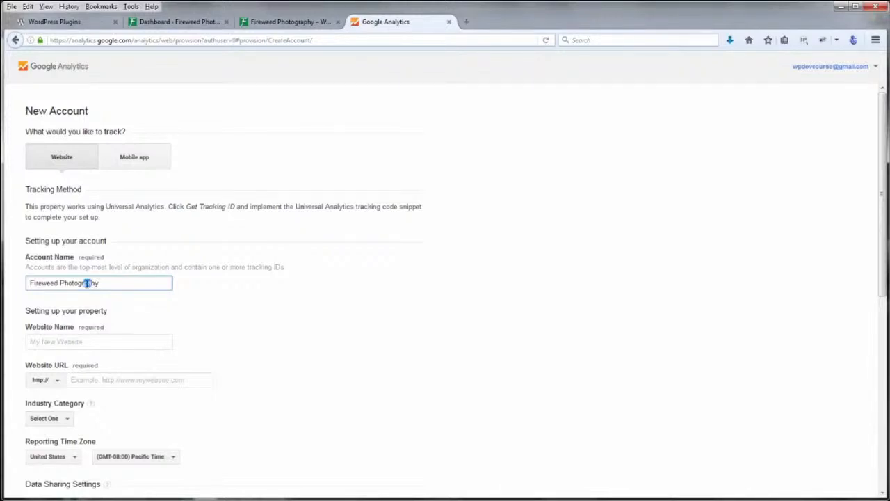
pyautogui.write('ap')
# Enter fireweedphotography.com as both the Website Name and the Website URL
pyautogui.click(92, 341)
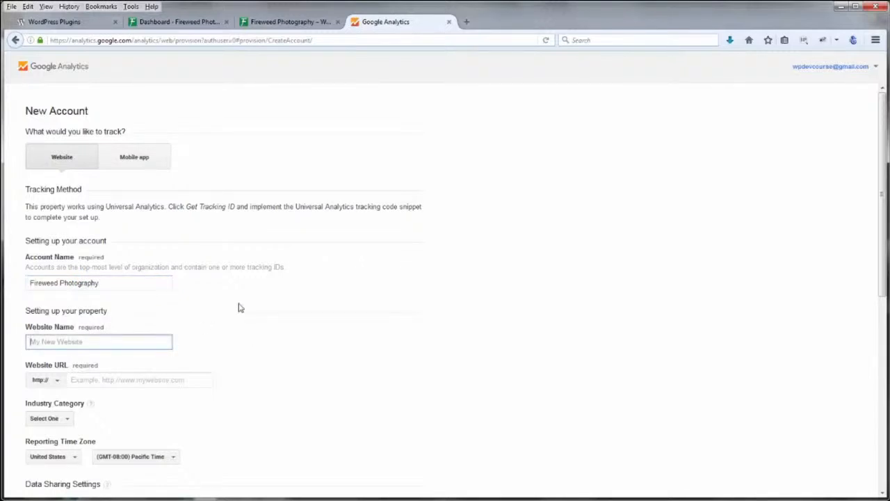
pyautogui.write('fireweedphotography.com')
pyautogui.click(143, 380)
pyautogui.moveTo(119, 341); pyautogui.dragTo(10, 340)
pyautogui.hotkey('ctrl', 'c')
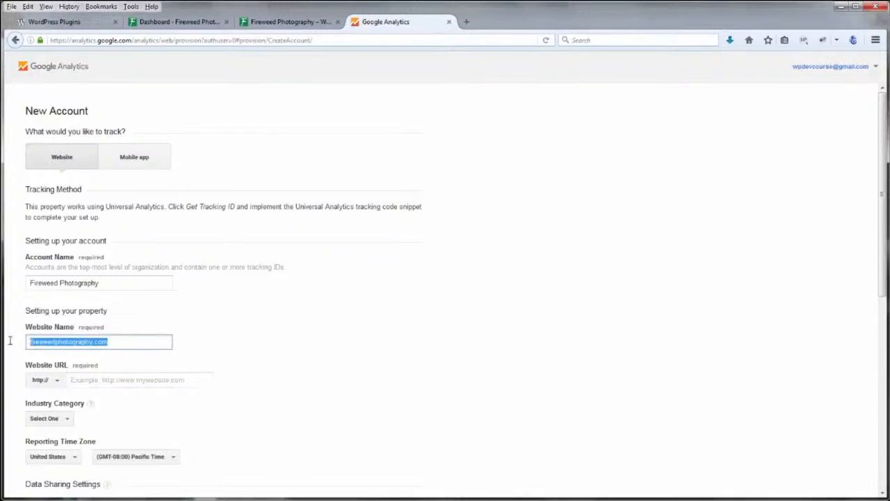
pyautogui.click(87, 380)
pyautogui.hotkey('ctrl', 'v')
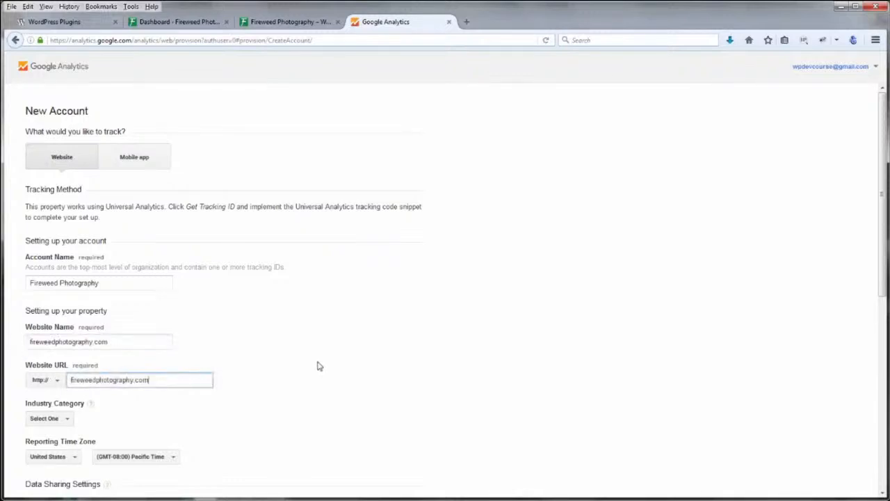
pyautogui.click(262, 379)
# Set the industry to Arts and Entertainment and the reporting time zone to Mountain Time
pyautogui.scroll(-1, 233, 389)
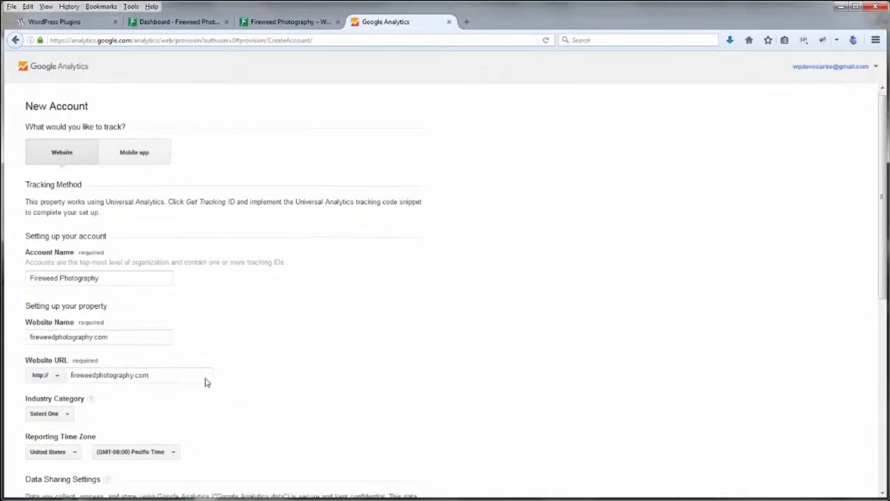
pyautogui.click(69, 372)
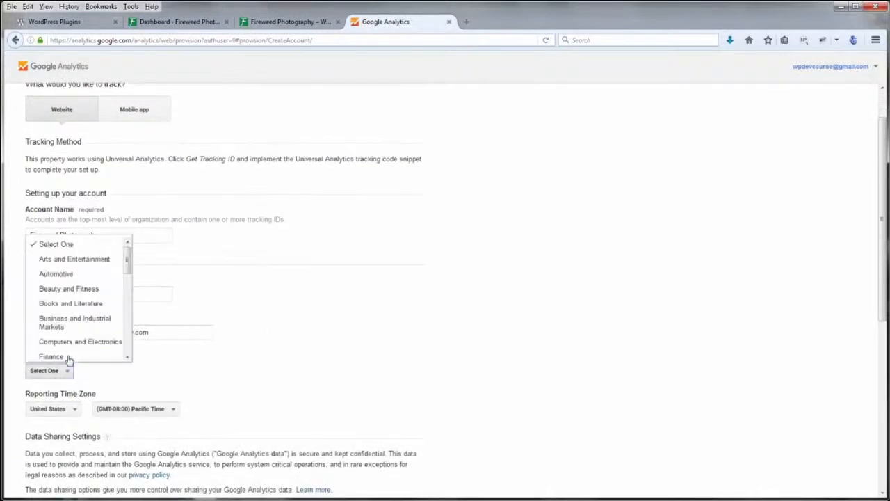
pyautogui.click(80, 259)
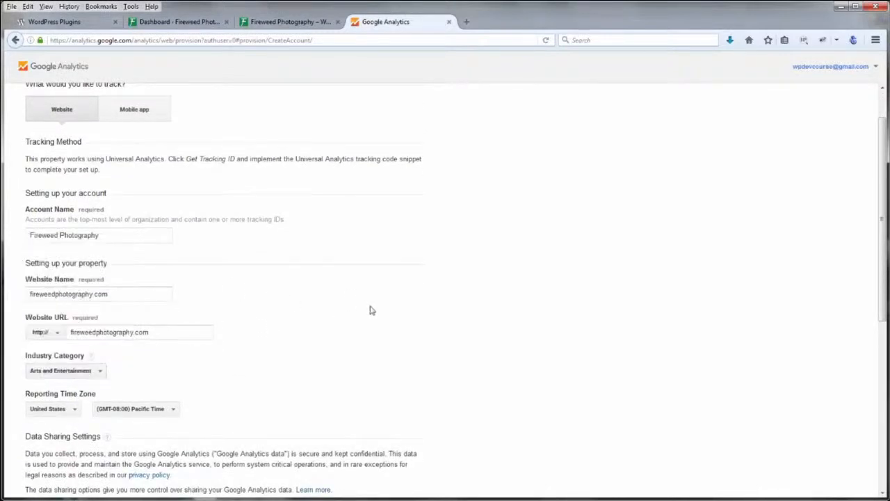
pyautogui.scroll(-2, 369, 308)
pyautogui.click(173, 340)
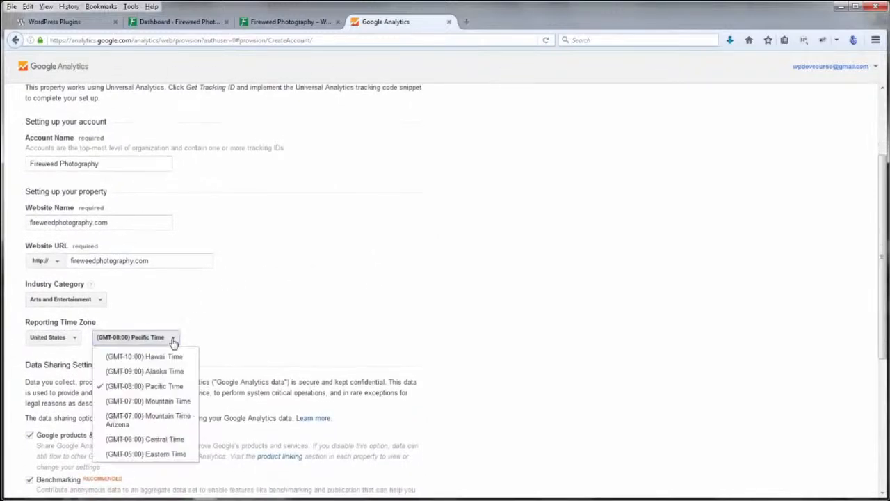
pyautogui.click(166, 401)
# Request a tracking ID and accept the Google Analytics terms of service
pyautogui.scroll(-3, 523, 318)
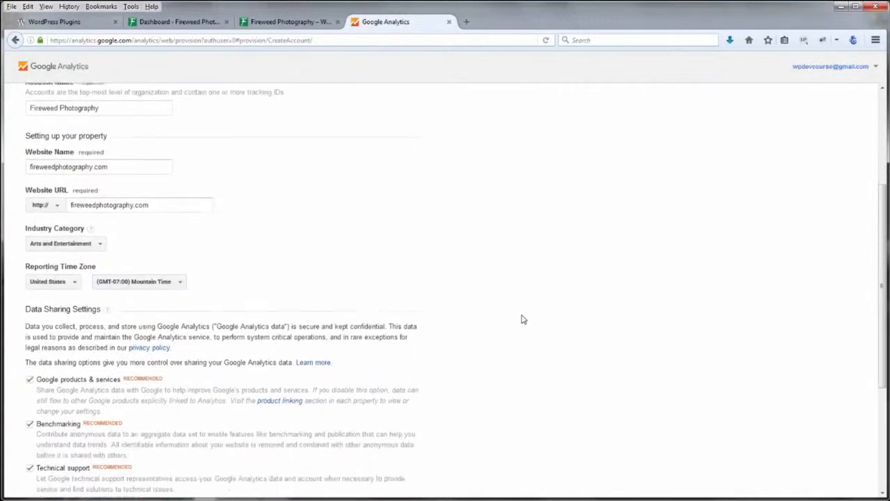
pyautogui.scroll(-3, 526, 314)
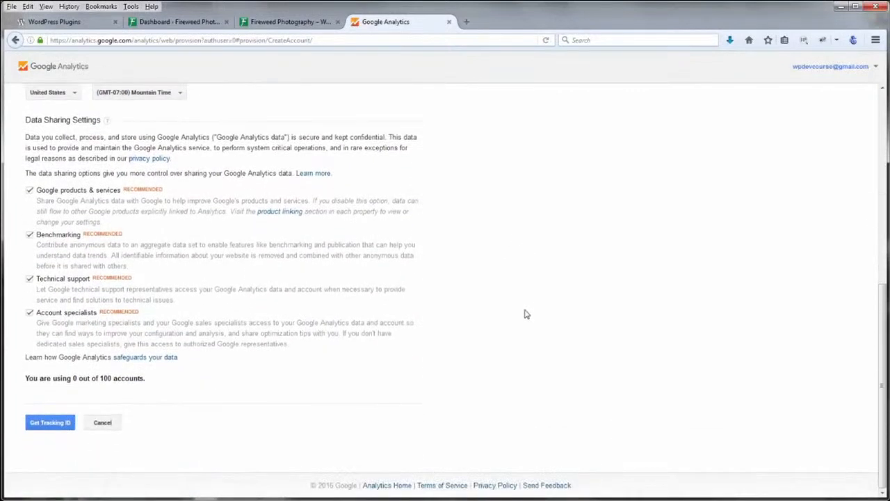
pyautogui.click(52, 424)
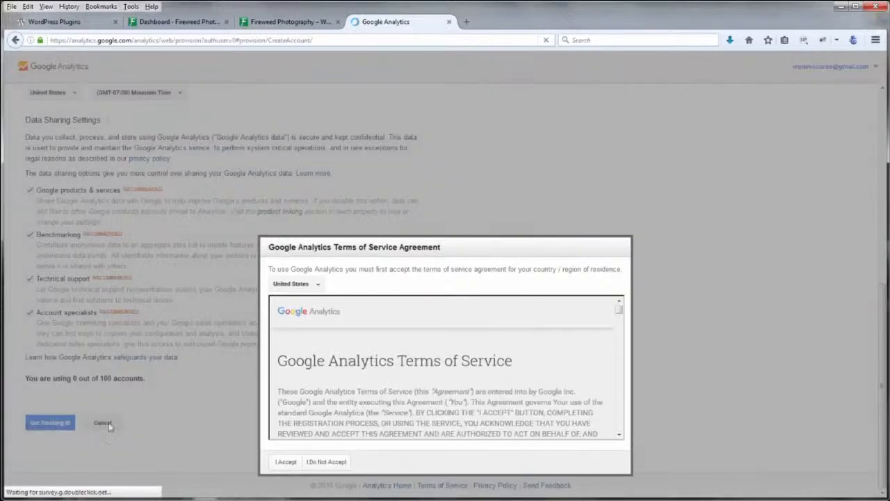
pyautogui.moveTo(618, 310); pyautogui.dragTo(618, 427)
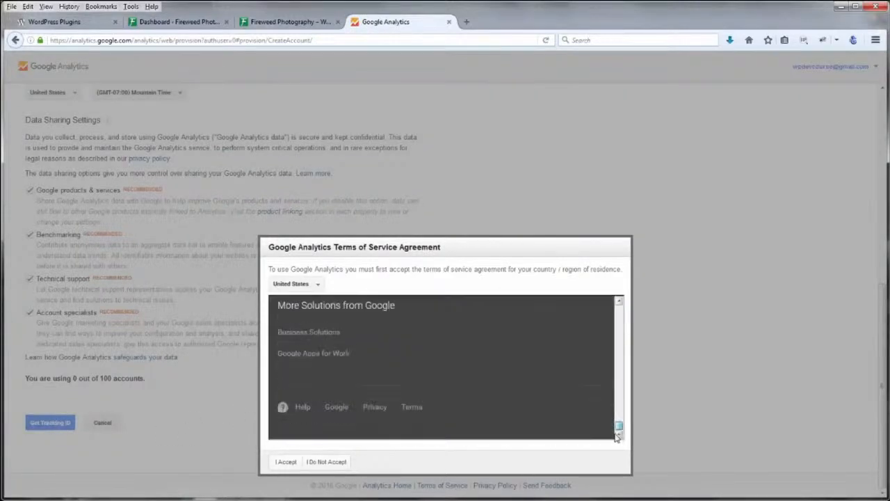
pyautogui.click(285, 461)
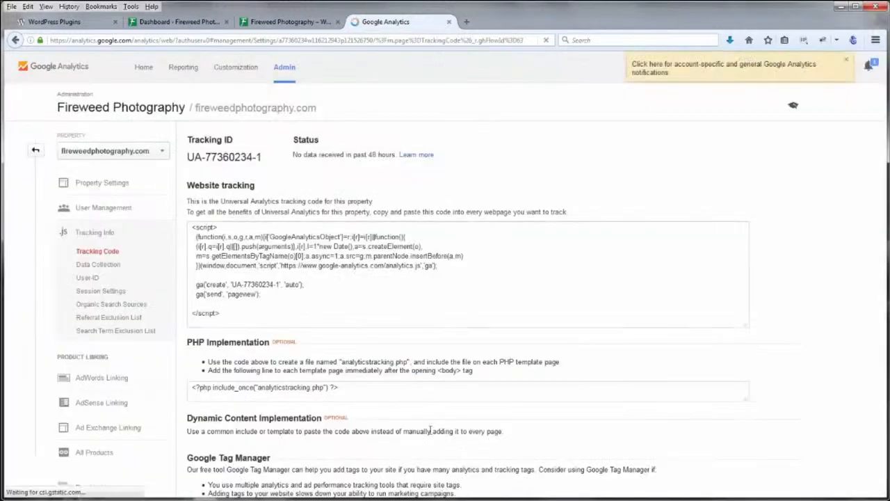
# Dismiss the tip, select the new Tracking ID and tracking code, then return to the WordPress Dashboard
pyautogui.click(504, 321)
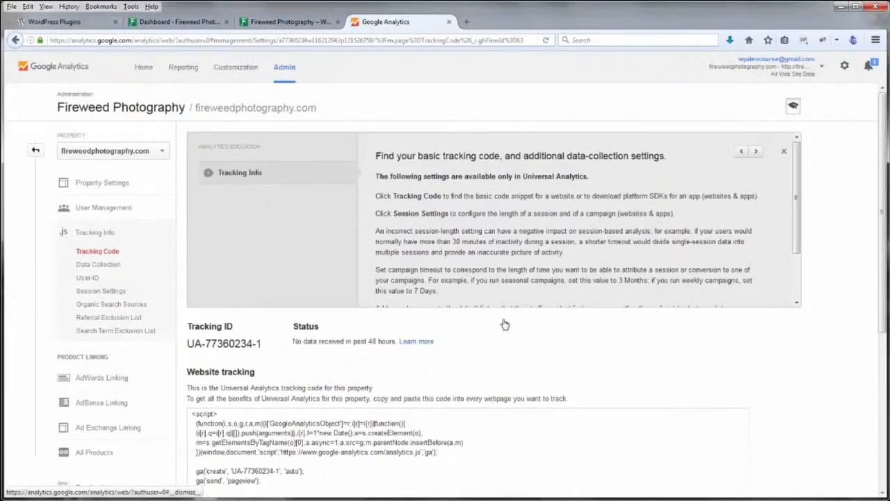
pyautogui.moveTo(189, 343); pyautogui.dragTo(263, 343)
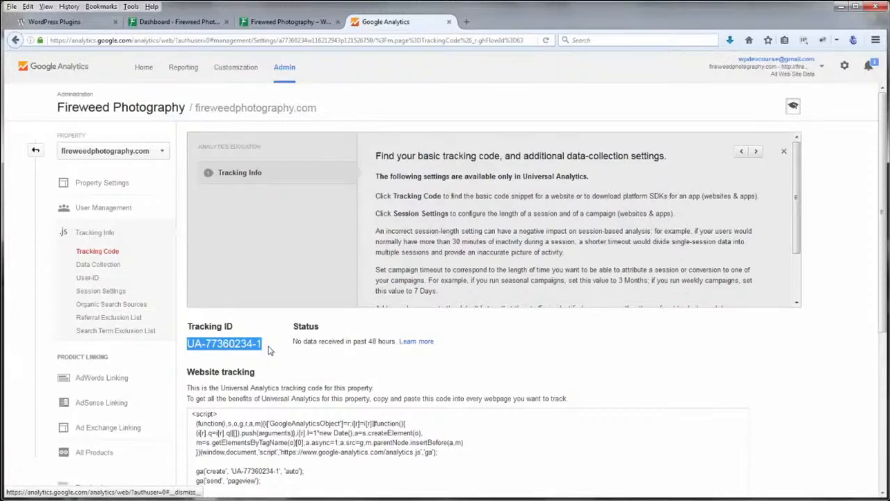
pyautogui.moveTo(884, 331); pyautogui.dragTo(880, 419)
pyautogui.moveTo(193, 265); pyautogui.dragTo(247, 353)
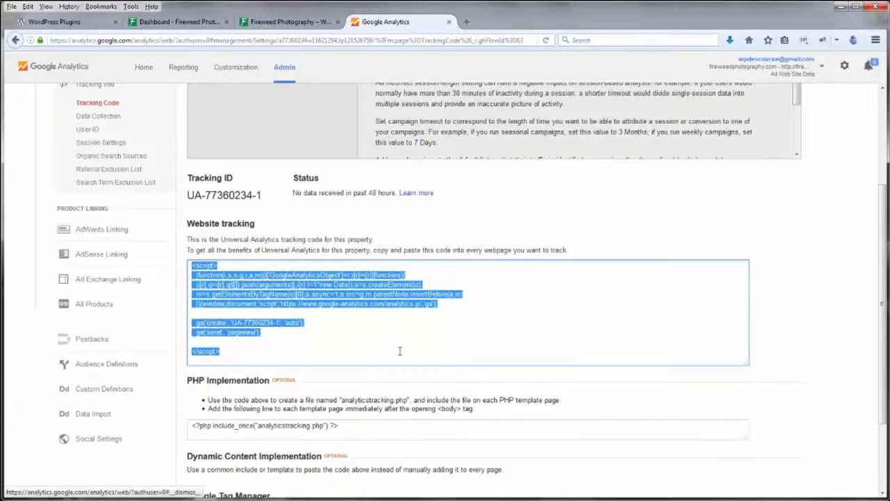
pyautogui.click(777, 303)
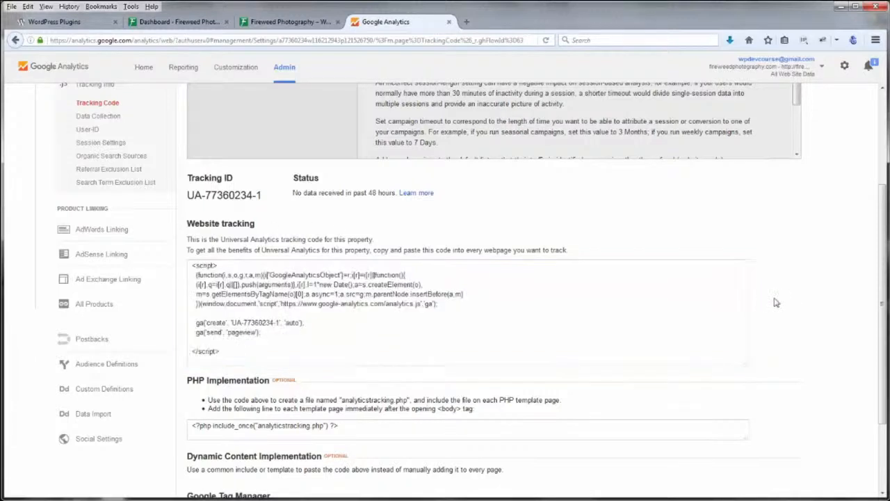
pyautogui.click(180, 22)
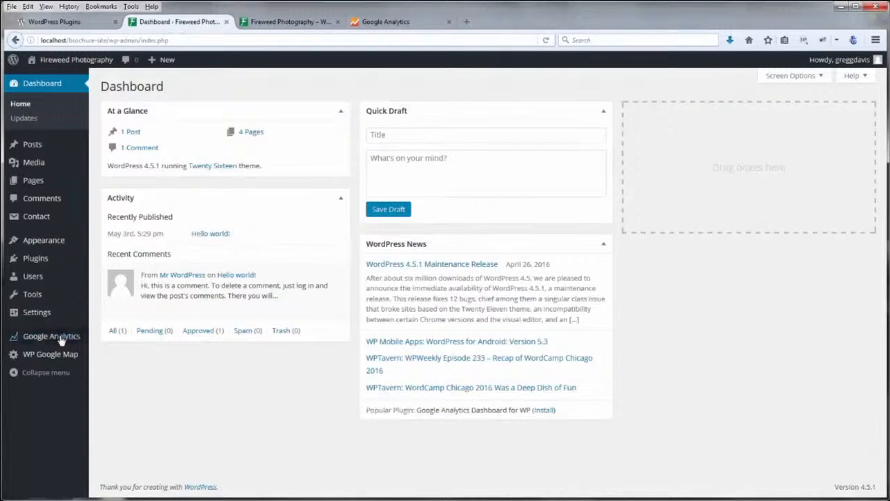
# Authorize the Google Analytics plugin with Google and copy the authorization code
pyautogui.moveTo(60, 338)
pyautogui.click(103, 340)
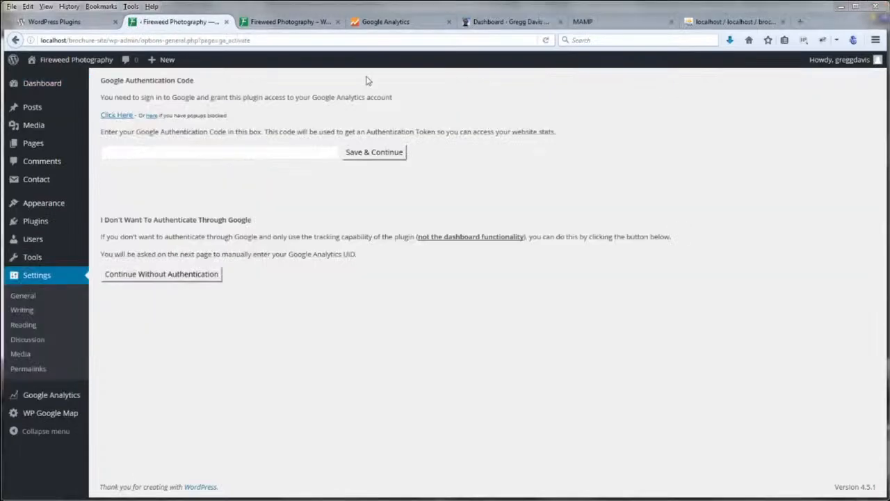
pyautogui.click(128, 116)
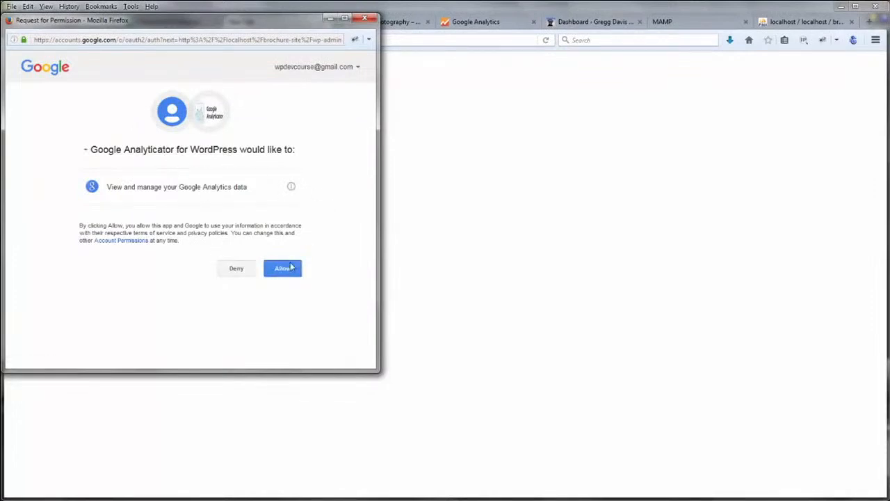
pyautogui.click(282, 269)
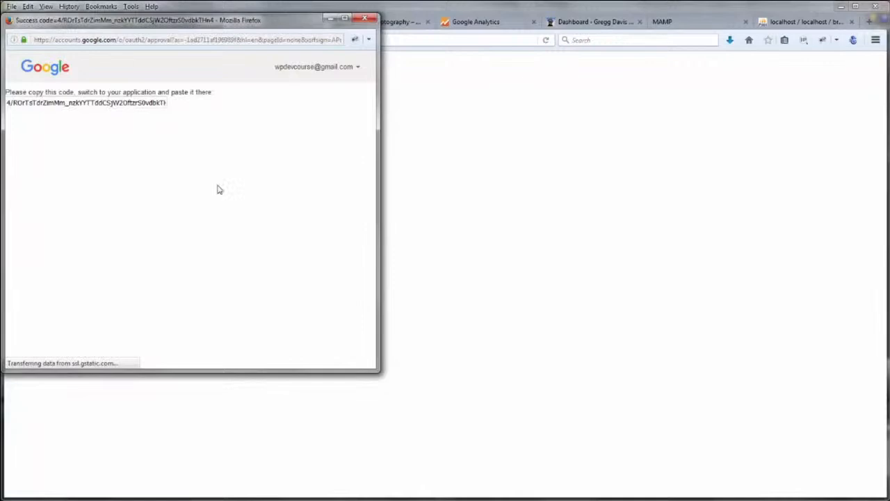
pyautogui.click(131, 102)
pyautogui.hotkey('ctrl', 'c')
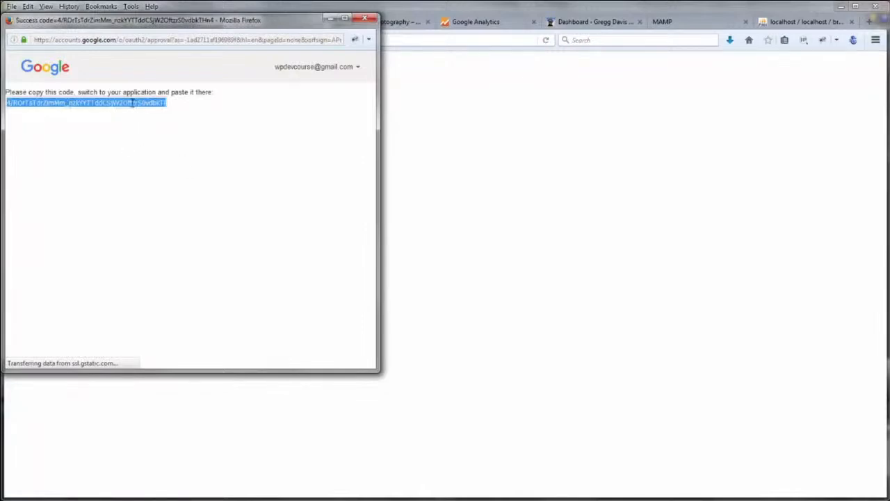
# Paste the authorization code into the plugin's authentication field and click Save & Continue
pyautogui.click(701, 7)
pyautogui.click(175, 24)
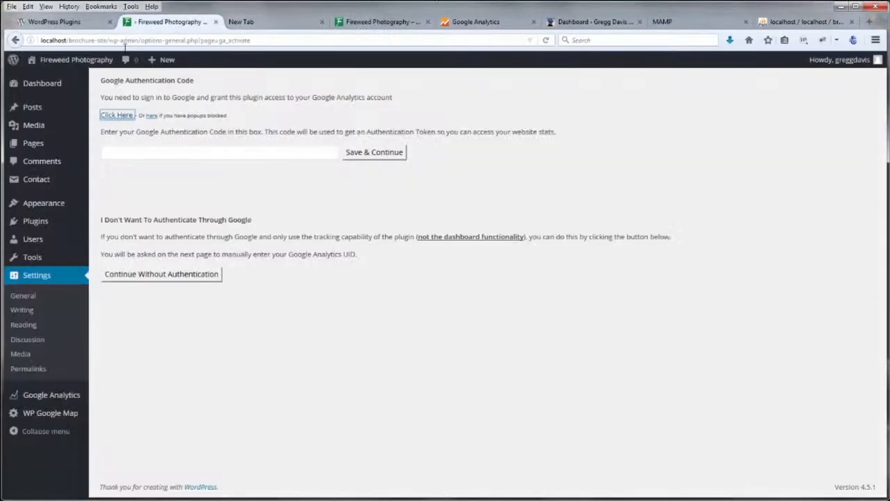
pyautogui.click(175, 149)
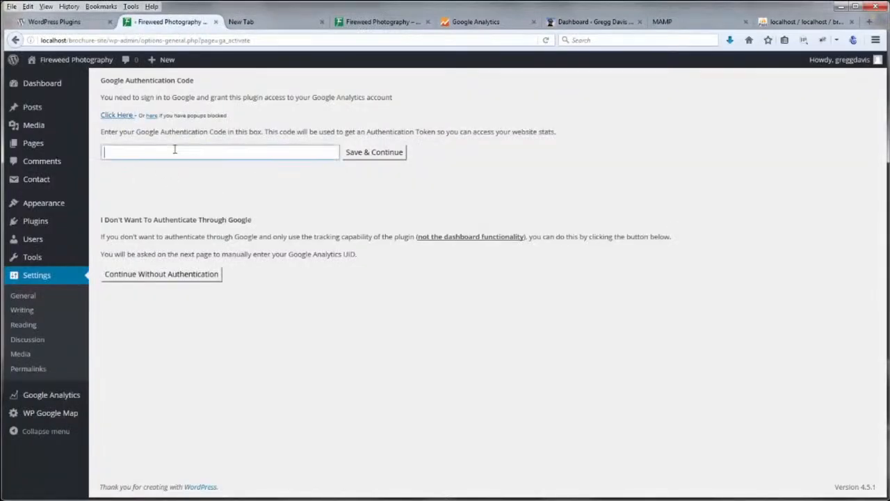
pyautogui.hotkey('ctrl', 'v')
pyautogui.click(368, 154)
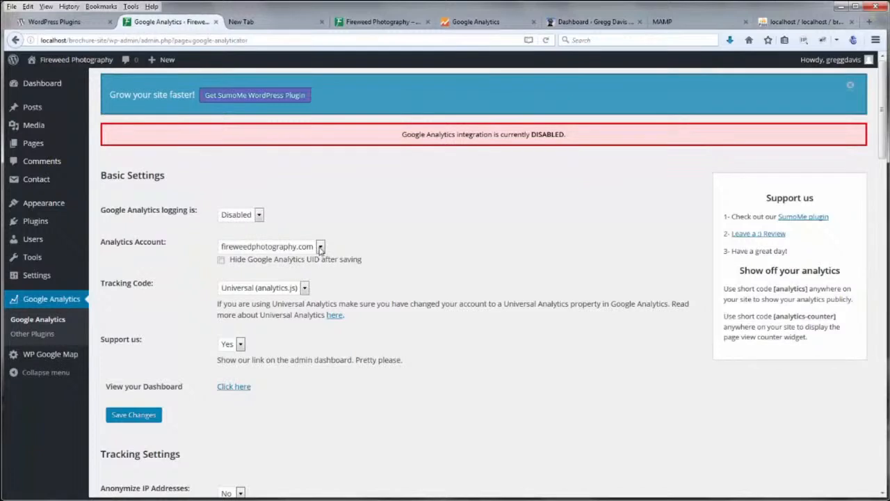
# Keep fireweedphotography.com as the Analytics account, save, then enable logging and save again
pyautogui.click(290, 251)
pyautogui.click(292, 260)
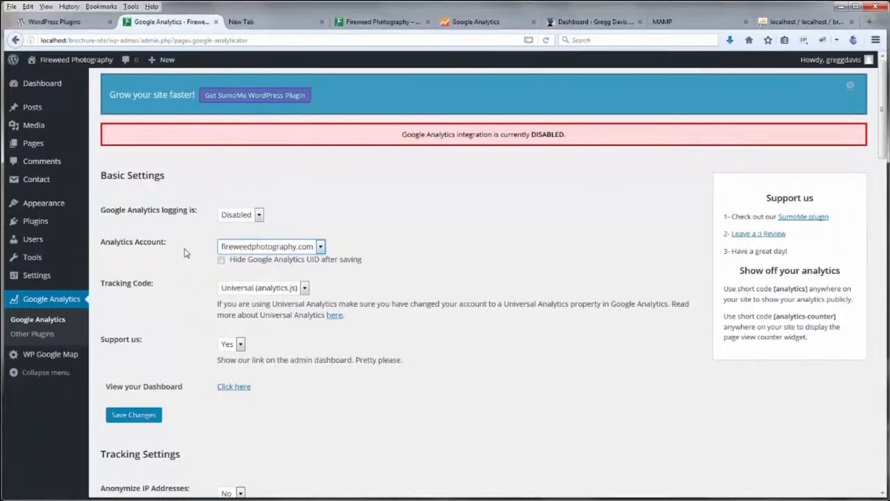
pyautogui.click(133, 414)
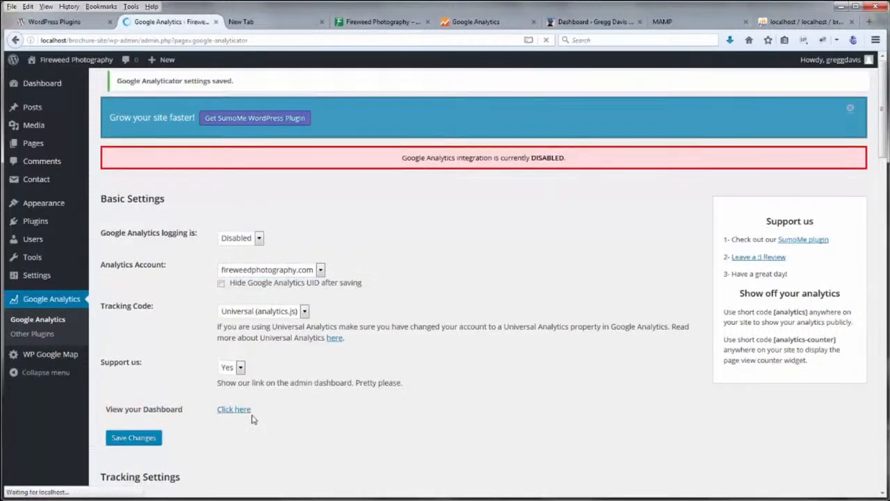
pyautogui.click(259, 240)
pyautogui.click(235, 251)
pyautogui.click(135, 439)
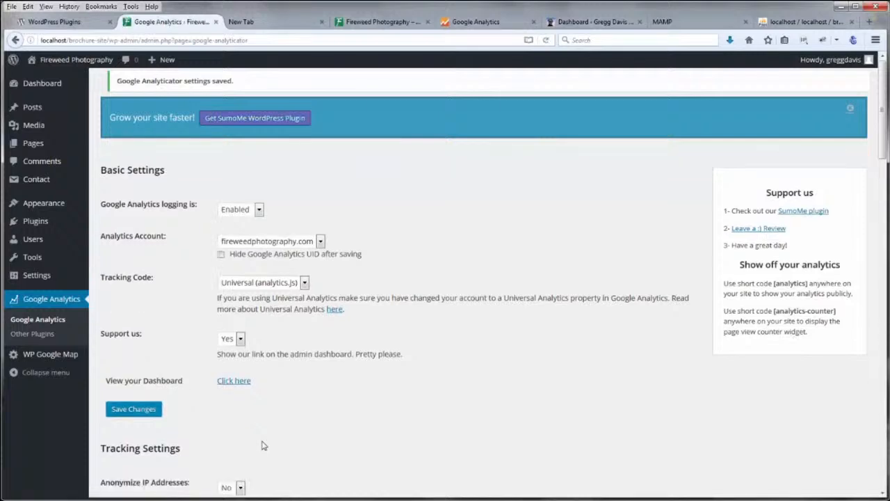
# Review the new 30-day Google Analytics Summary widget on the Dashboard home
pyautogui.click(104, 86)
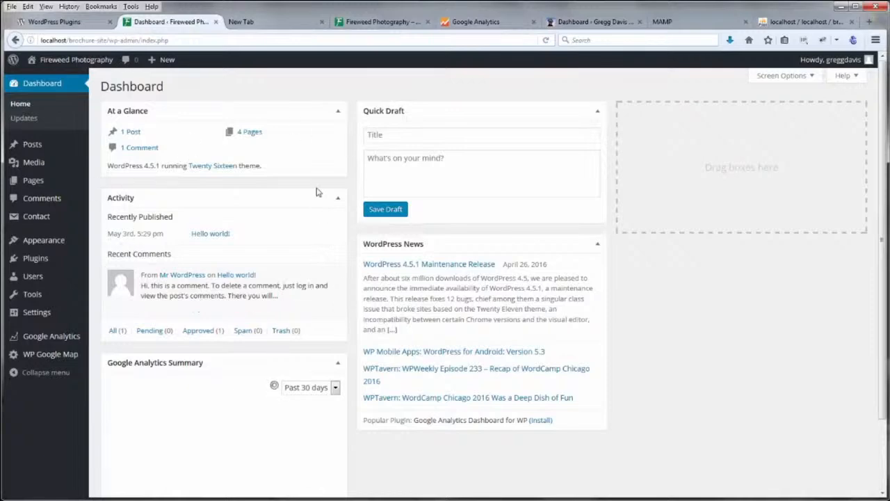
pyautogui.scroll(-3, 354, 245)
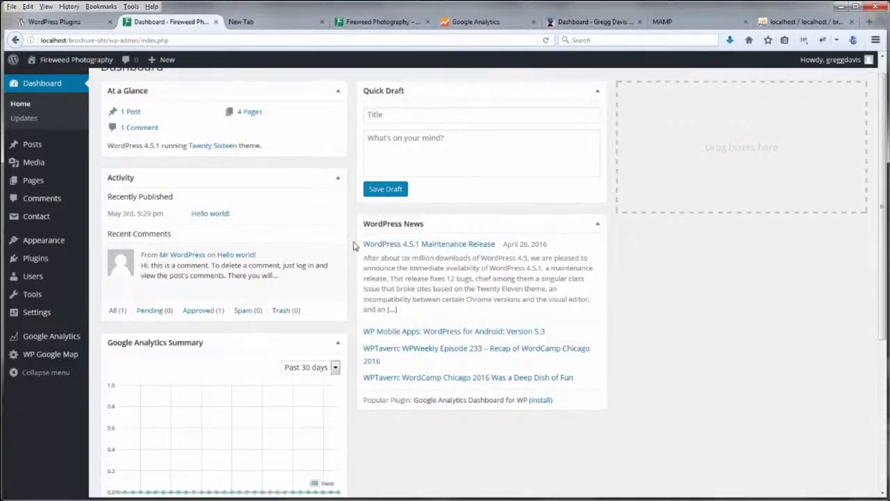
pyautogui.scroll(-2, 354, 244)
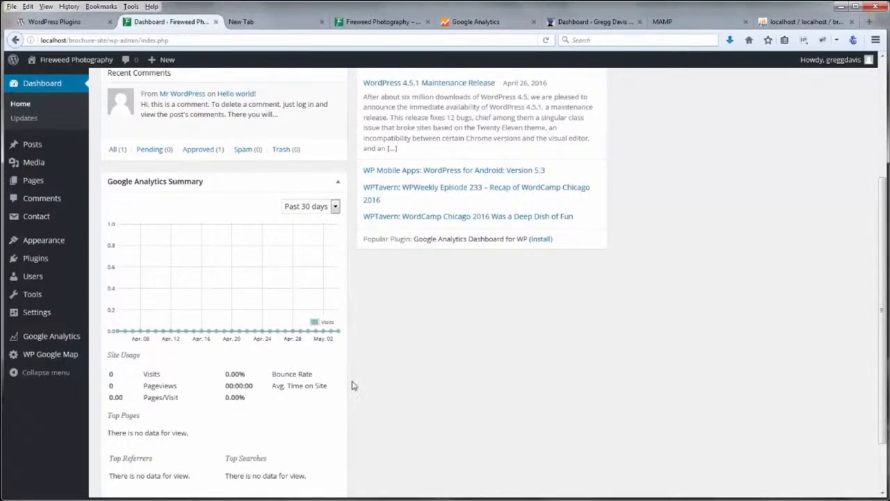
pyautogui.scroll(4, 352, 357)
pyautogui.scroll(1, 353, 356)
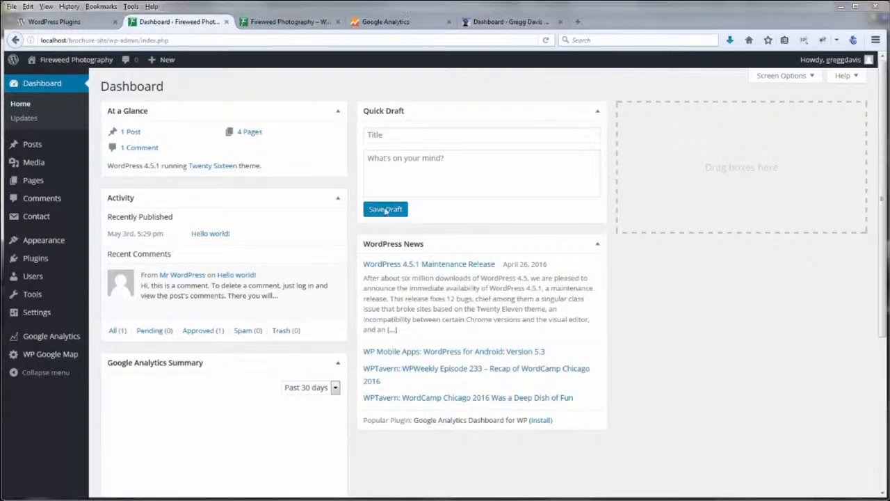
# Search plugins for 'google analytics', then install and activate Google Analytics by MonsterInsights
pyautogui.moveTo(46, 263)
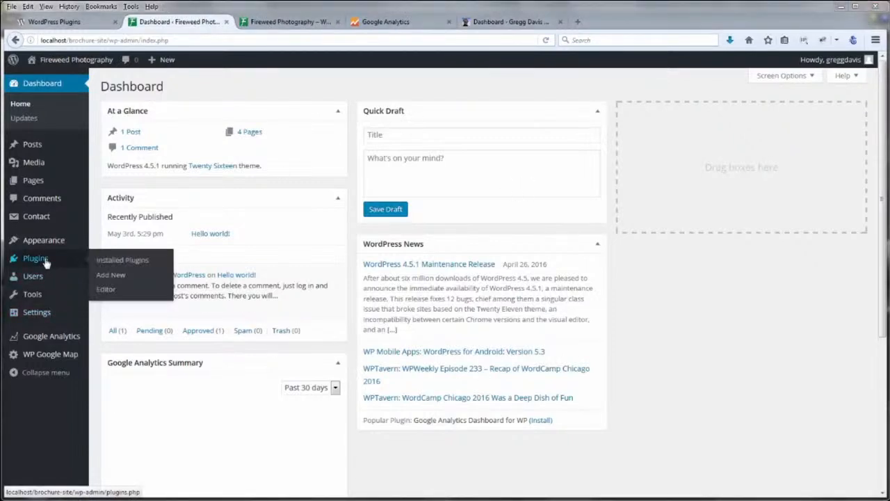
pyautogui.click(111, 275)
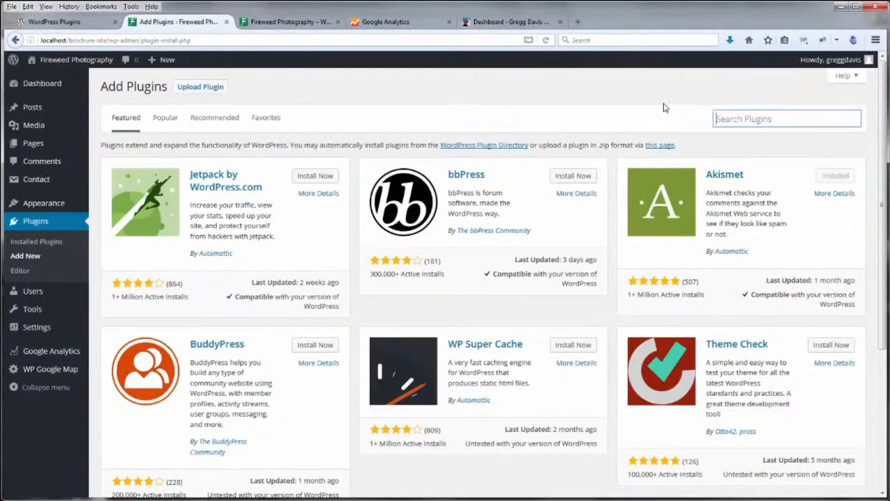
pyautogui.write('google a')
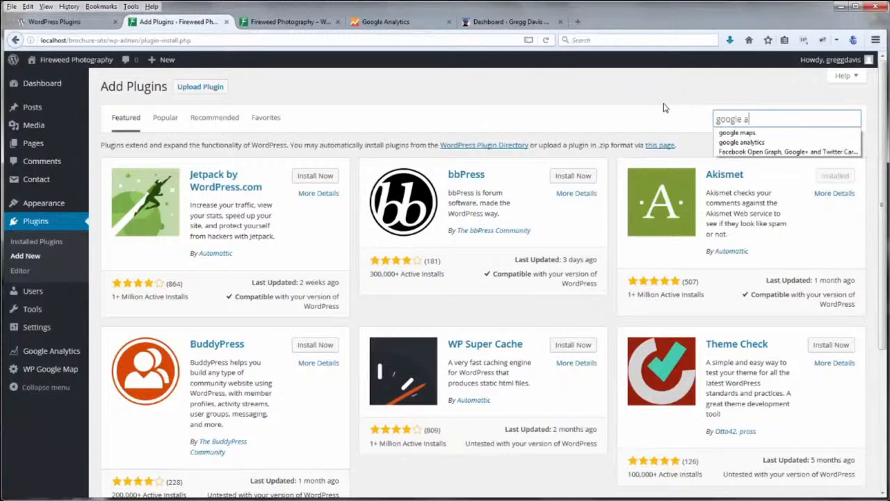
pyautogui.write('nalyti')
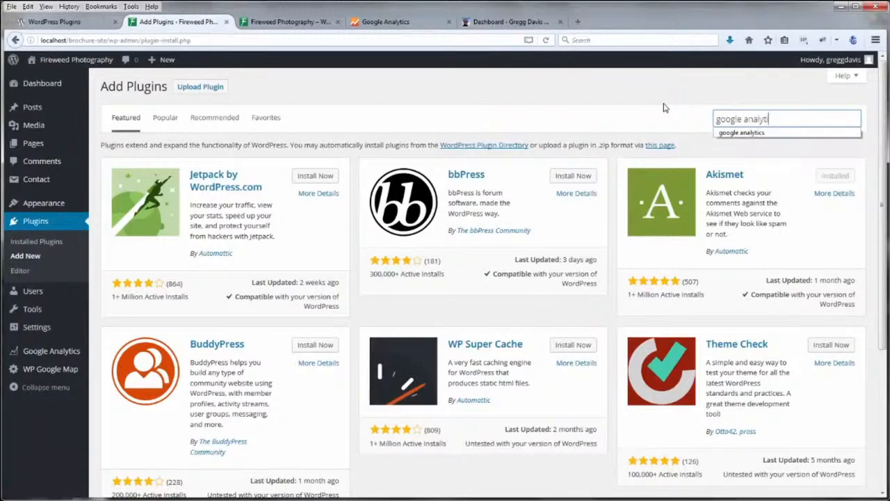
pyautogui.write('cs')
pyautogui.press('Return')
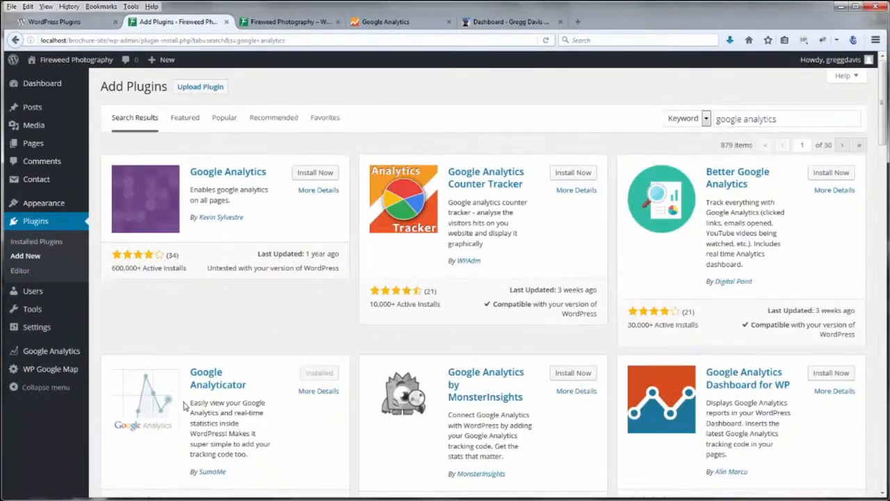
pyautogui.scroll(-2, 570, 431)
pyautogui.scroll(-3, 575, 409)
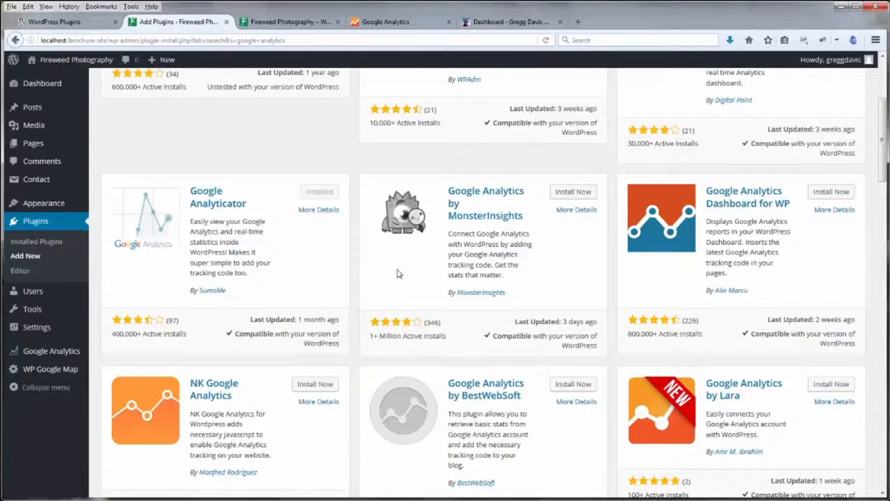
pyautogui.click(566, 195)
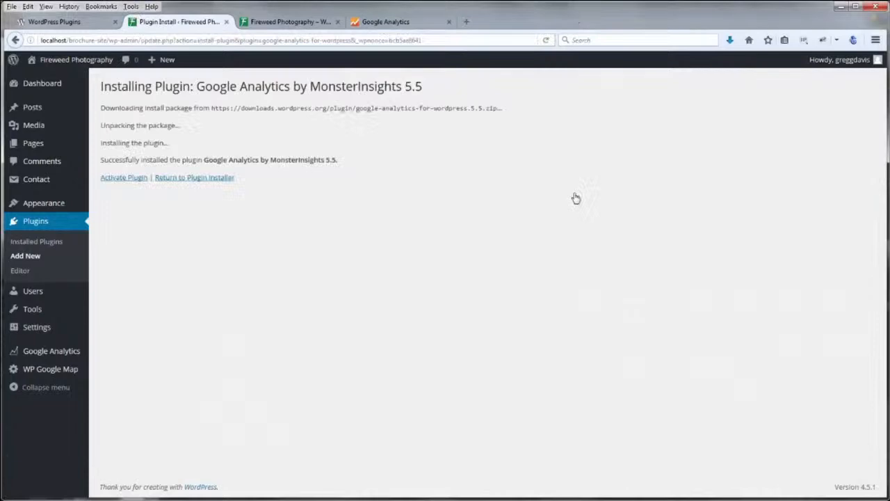
pyautogui.click(124, 177)
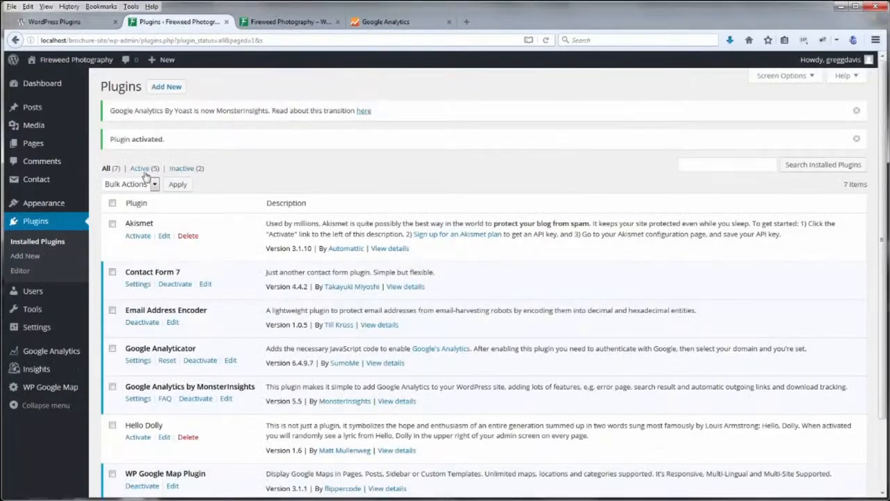
# Open the MonsterInsights settings page, briefly checking the Google Analytics tracking code tab
pyautogui.moveTo(39, 373)
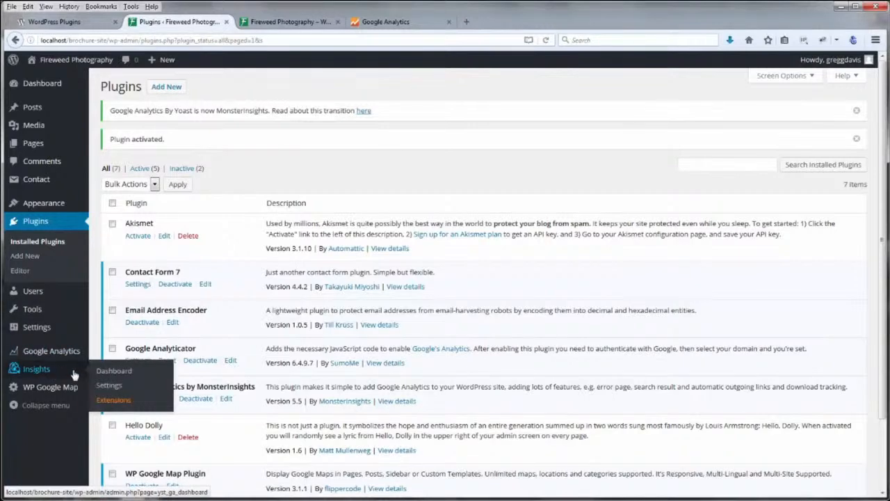
pyautogui.click(110, 372)
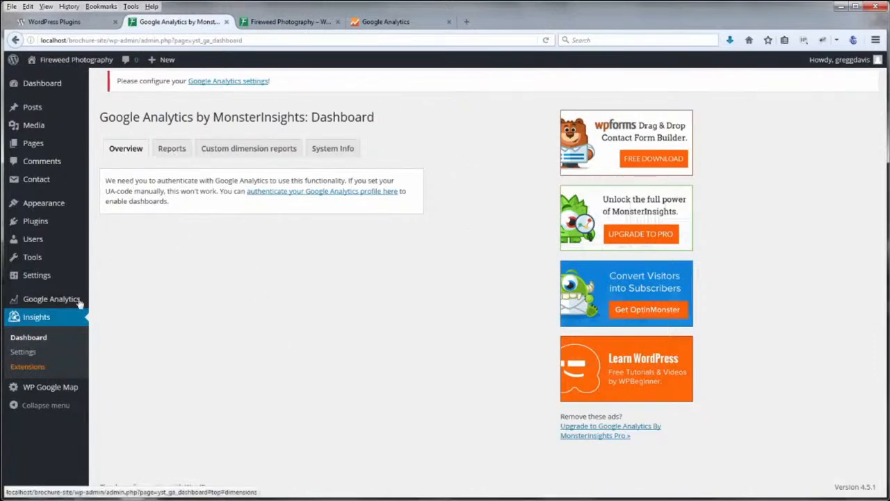
pyautogui.click(24, 354)
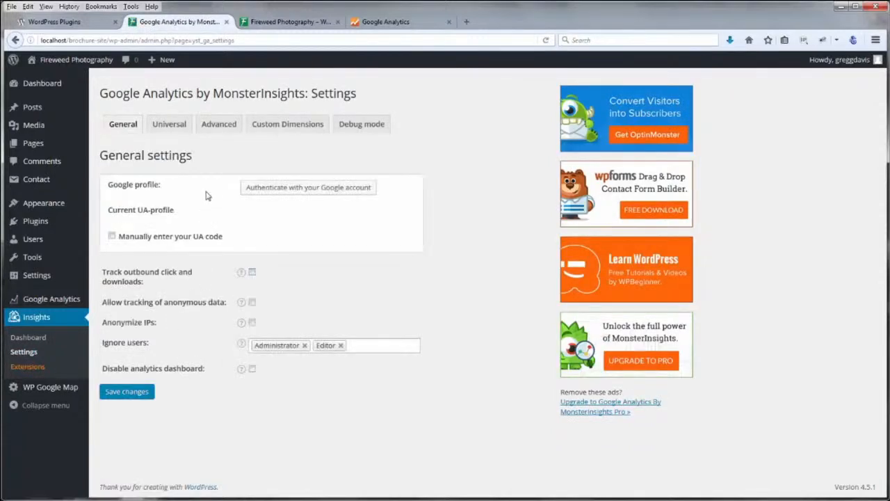
pyautogui.click(380, 23)
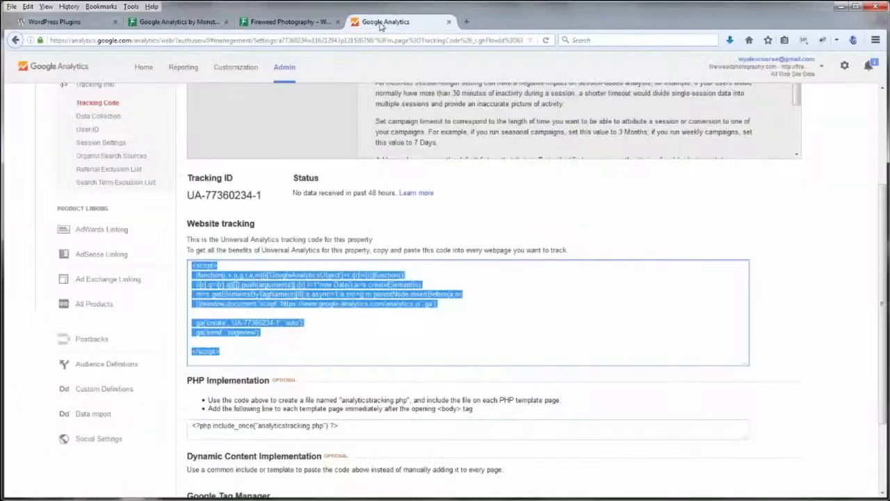
pyautogui.click(200, 24)
# Authenticate with Google, allow access, and paste and save the authorization code
pyautogui.click(291, 189)
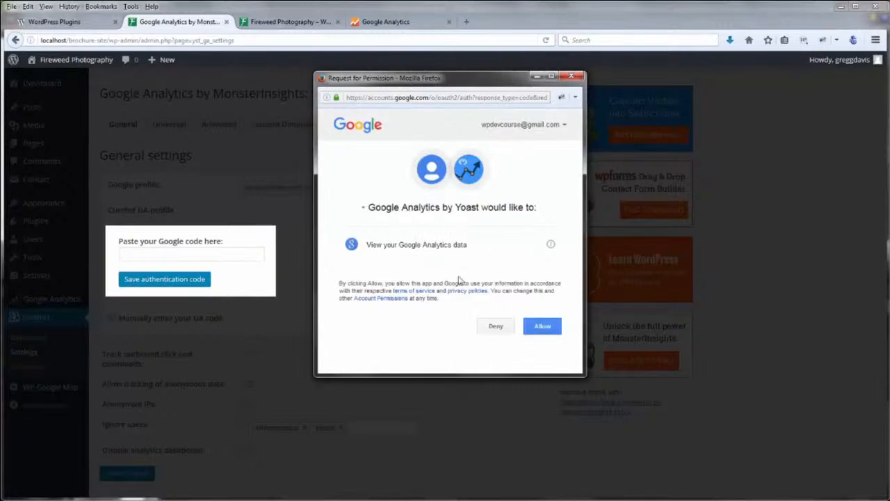
pyautogui.click(543, 328)
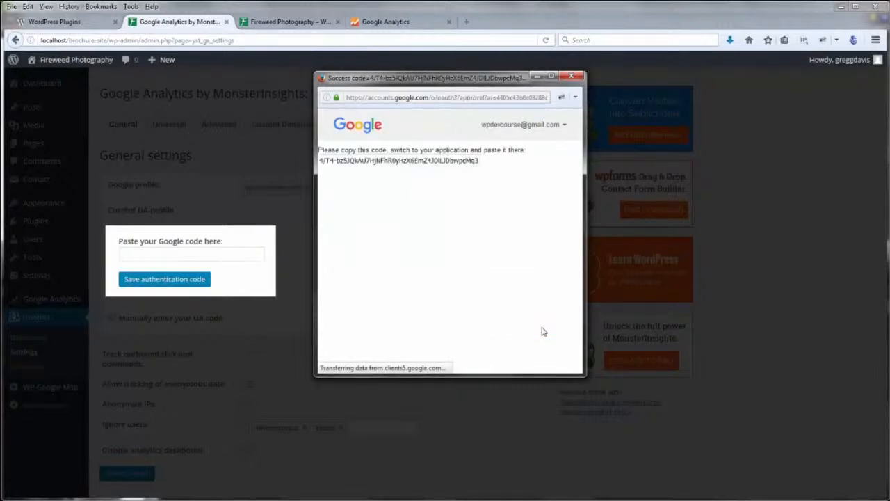
pyautogui.tripleClick(453, 160)
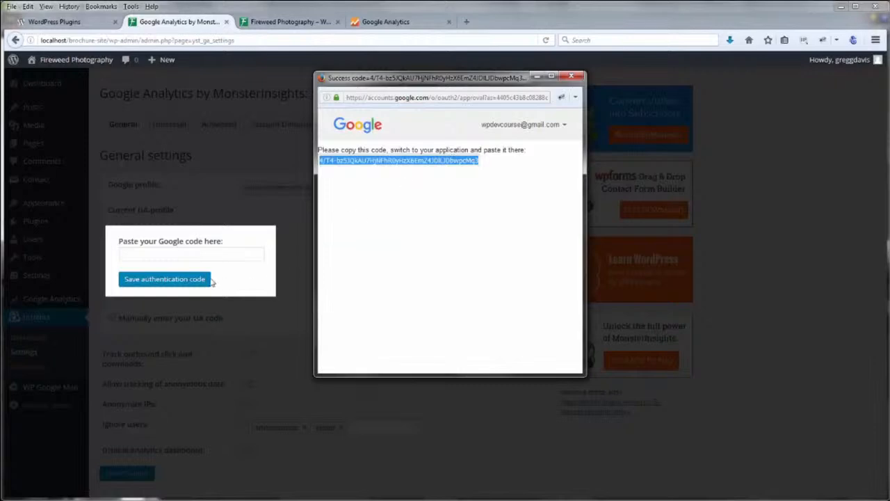
pyautogui.click(190, 254)
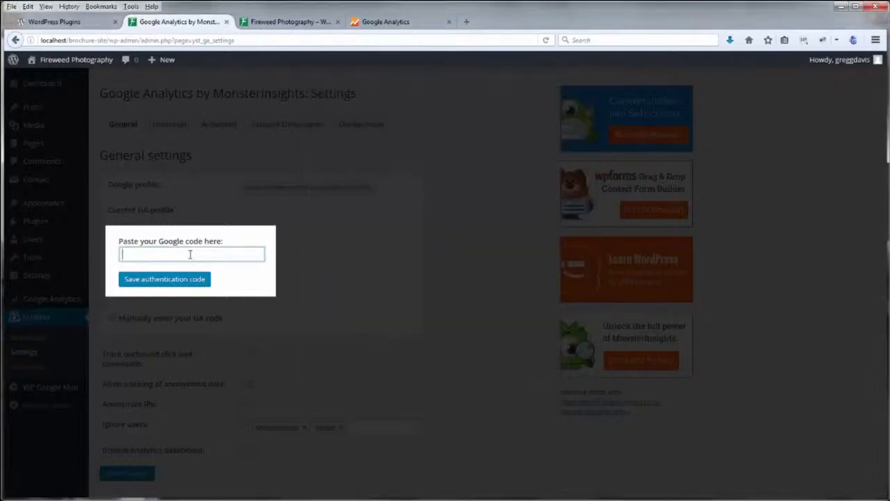
pyautogui.hotkey('ctrl', 'v')
pyautogui.click(180, 281)
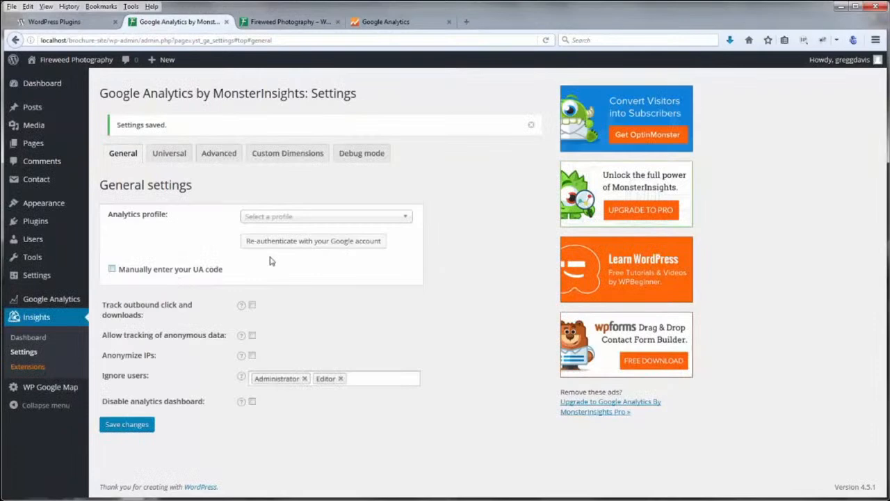
# Save the settings with the All Web Site Data profile selected, then view the MonsterInsights dashboard
pyautogui.click(139, 425)
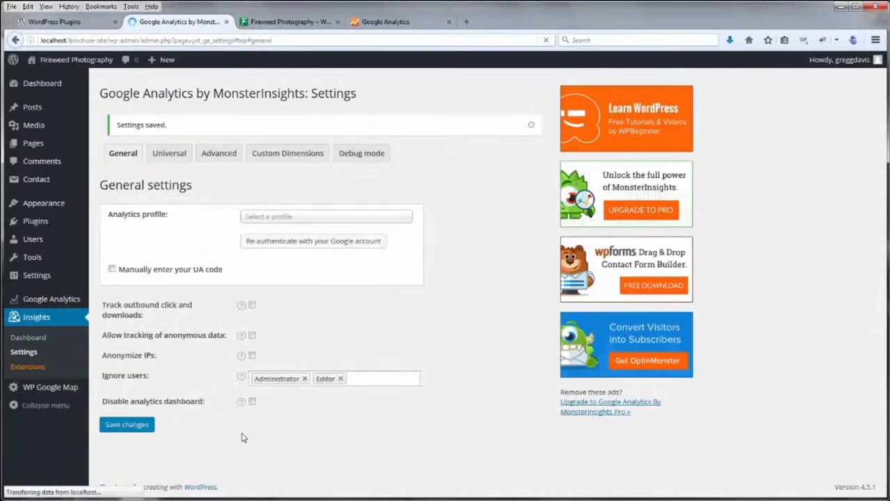
pyautogui.click(406, 220)
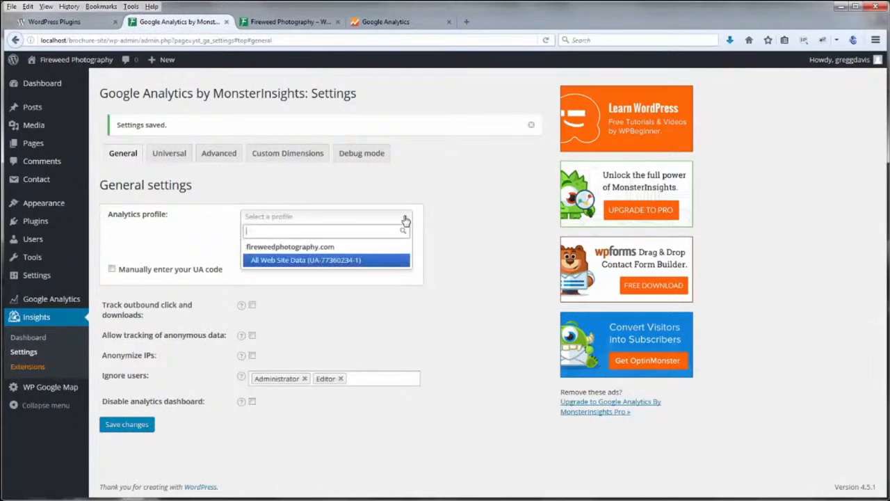
pyautogui.click(303, 263)
pyautogui.click(125, 424)
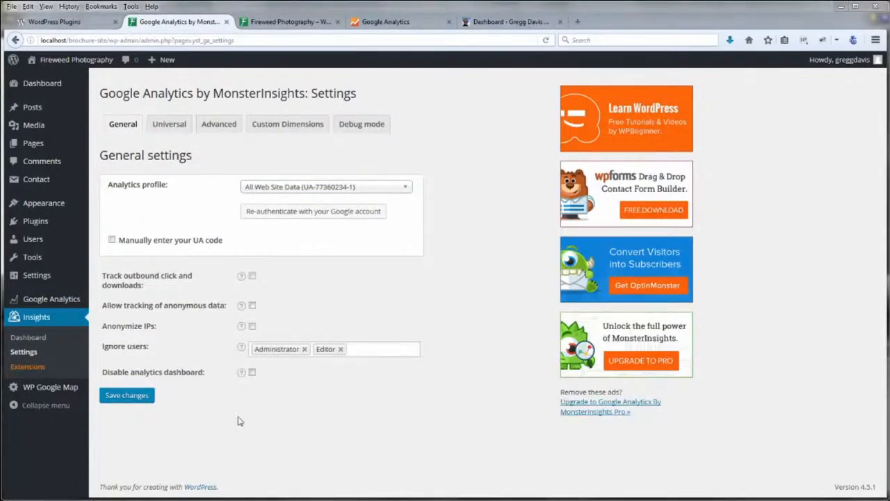
pyautogui.click(29, 339)
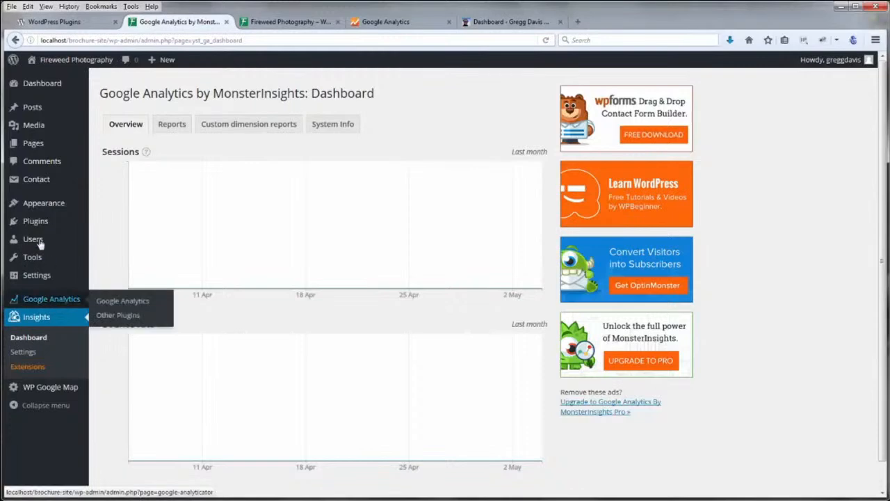
# Deactivate Google Analyticator in Installed Plugins and confirm deleting its files
pyautogui.moveTo(35, 222)
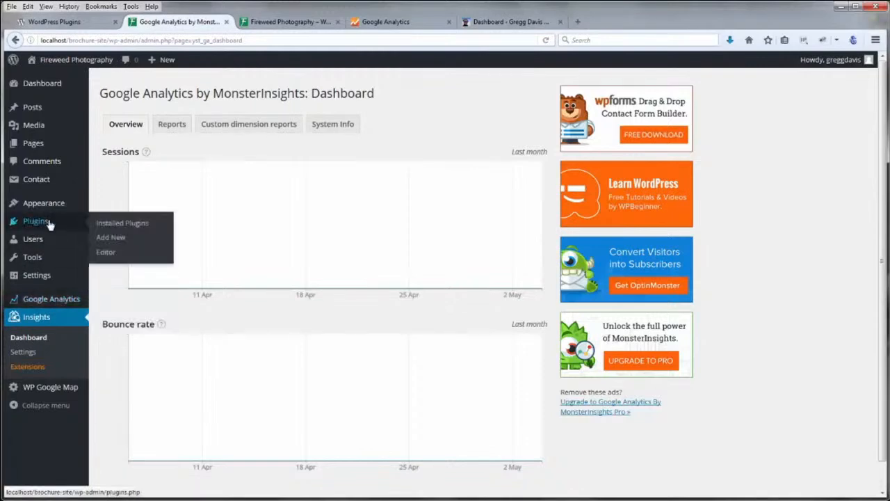
pyautogui.click(113, 224)
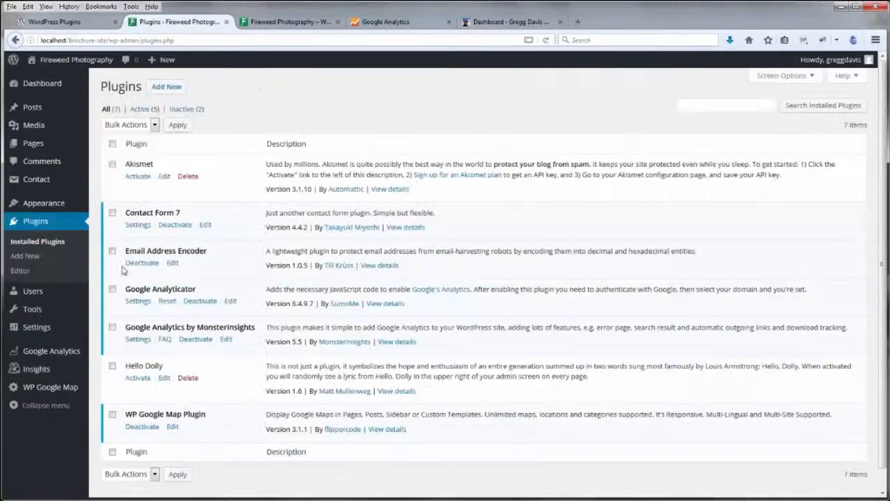
pyautogui.click(200, 302)
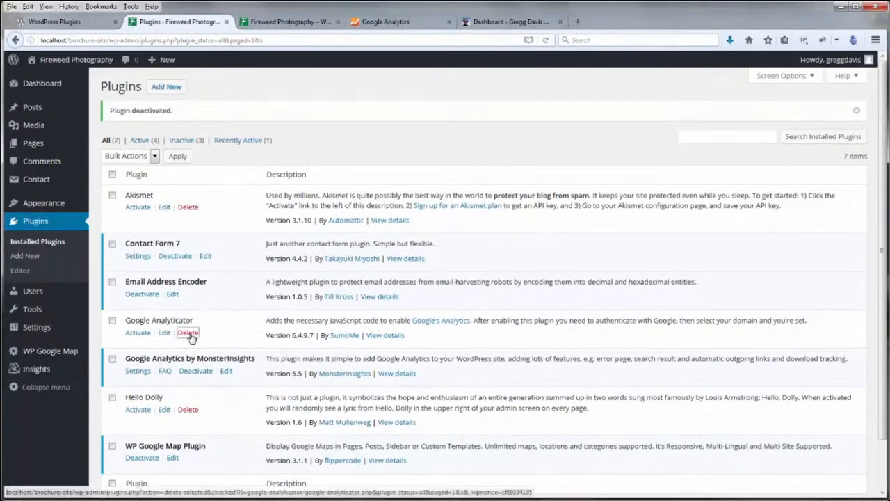
pyautogui.click(189, 333)
pyautogui.click(159, 161)
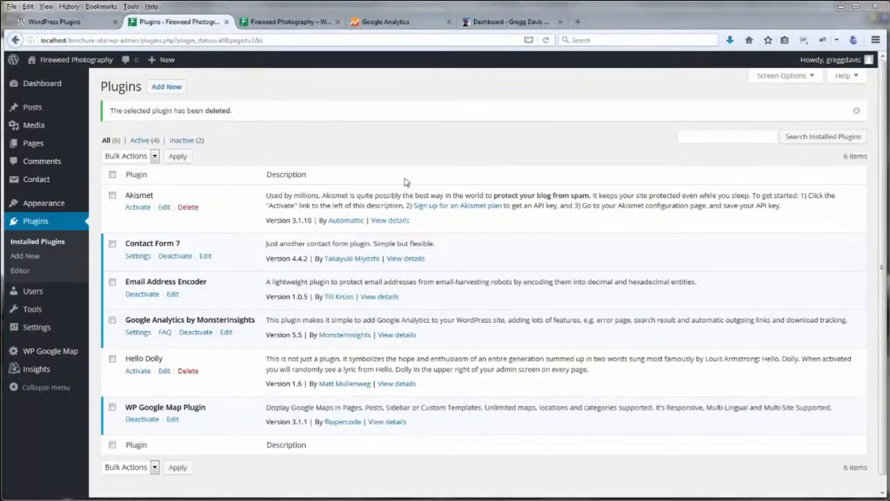
# Check the tracking code page, then bring up the Fireweed Photography front page
pyautogui.click(407, 25)
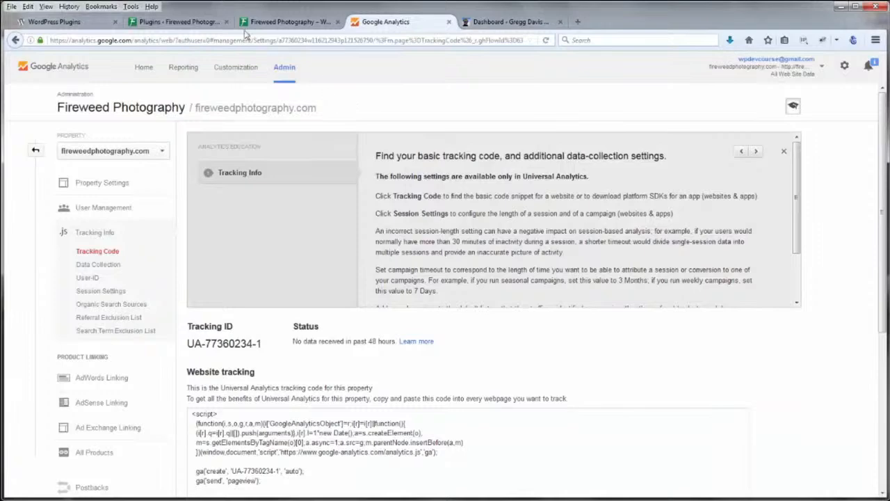
pyautogui.click(210, 24)
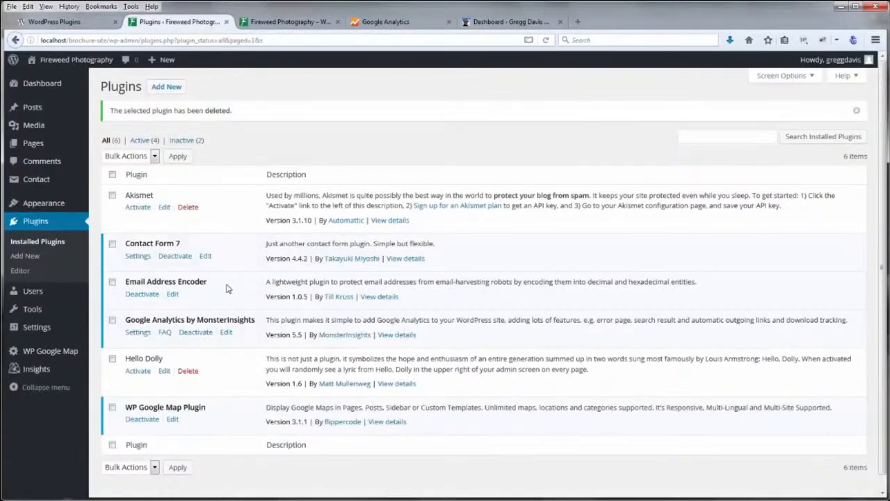
pyautogui.moveTo(36, 374)
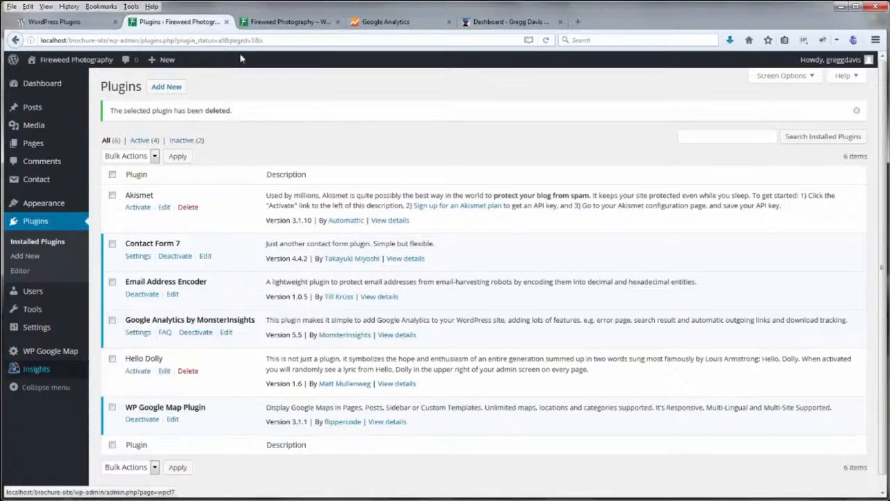
pyautogui.click(268, 23)
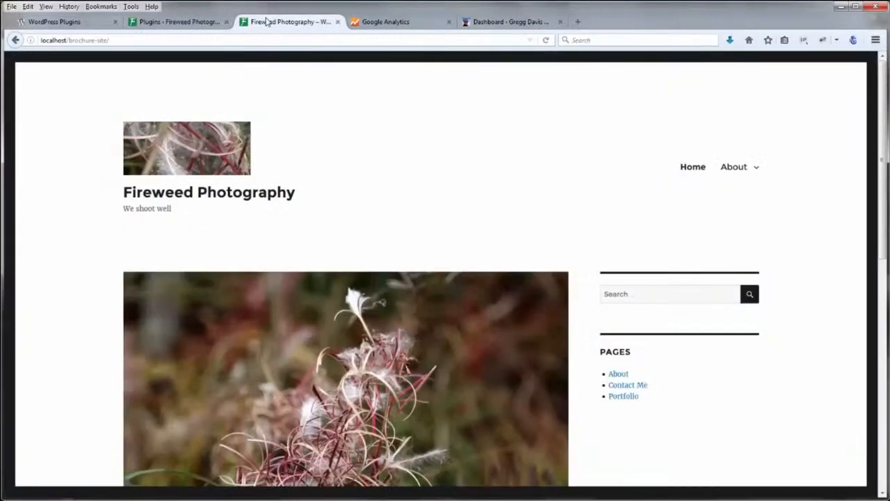